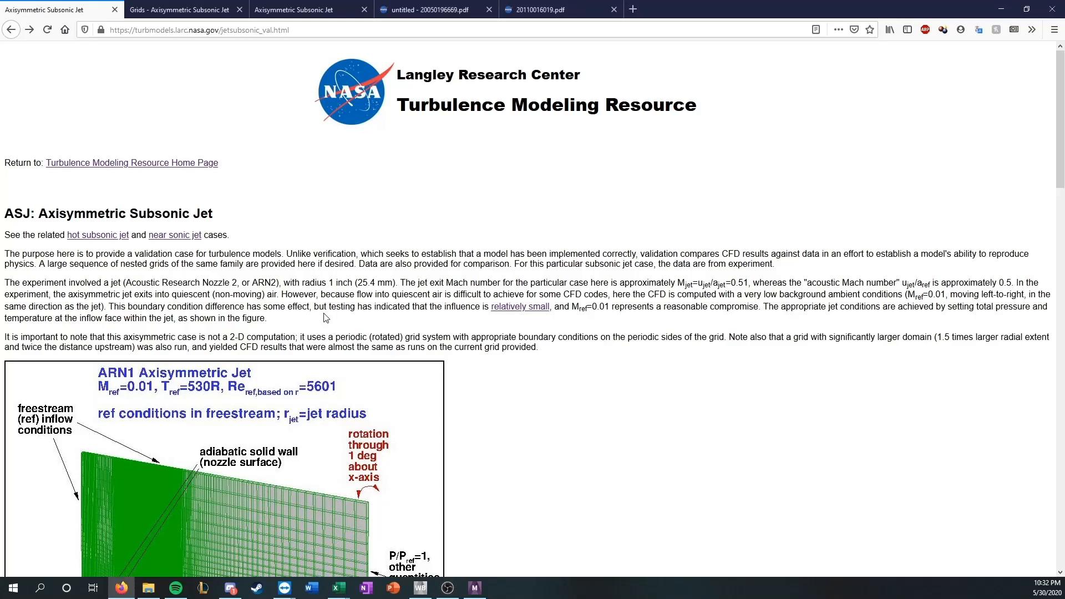
Read the axisymmetric subsonic jet case description and layout figure, and look over the structured grids offered for it
scroll(158, 255, "down", 1)
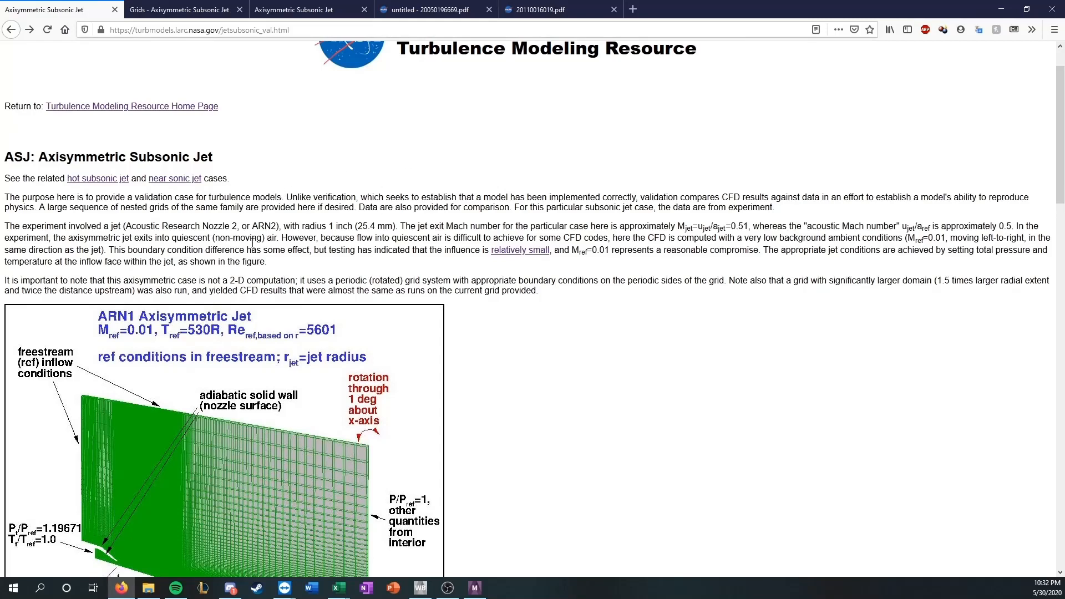
scroll(296, 162, "down", 2)
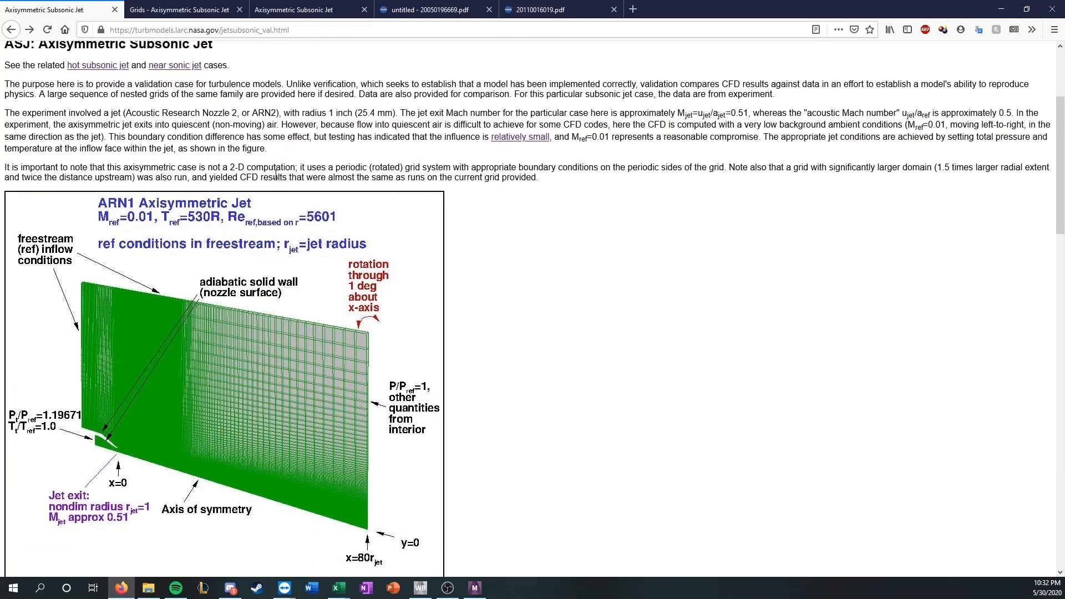
scroll(255, 266, "down", 2)
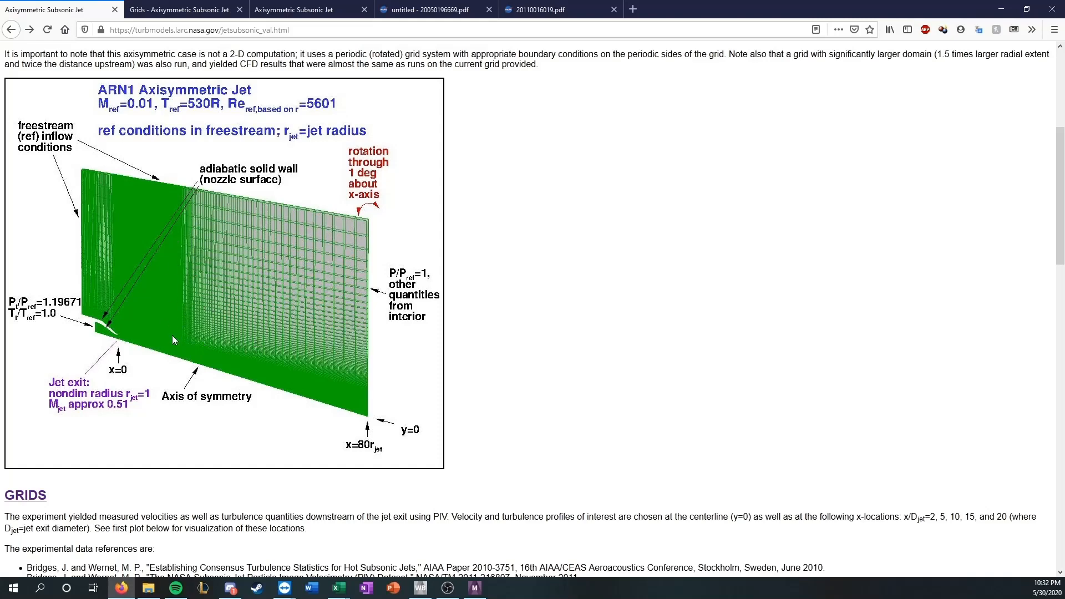
left_click(173, 9)
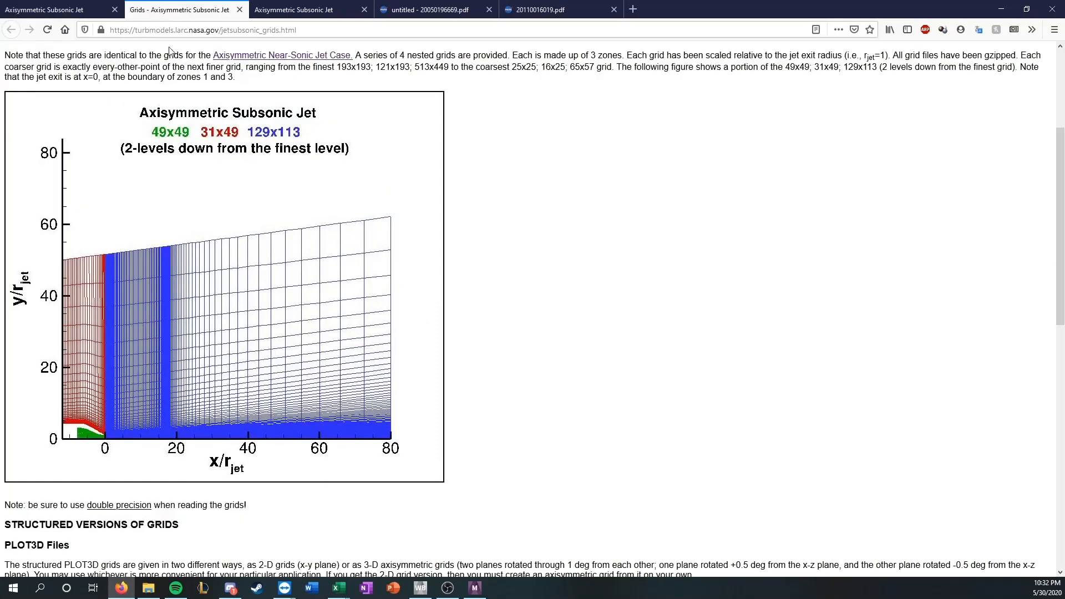
scroll(93, 392, "down", 1)
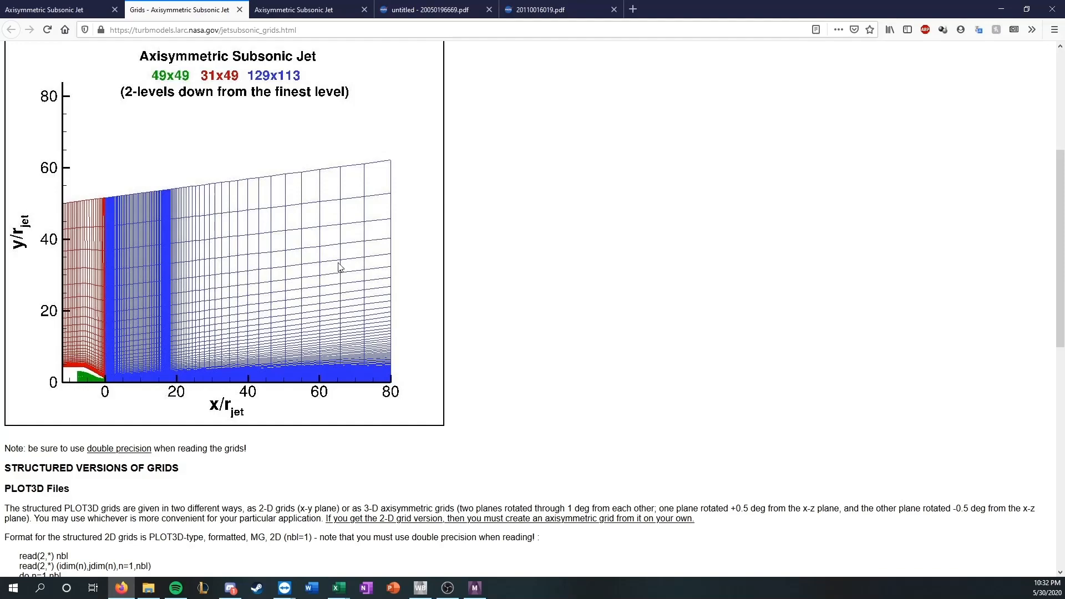
scroll(158, 412, "down", 12)
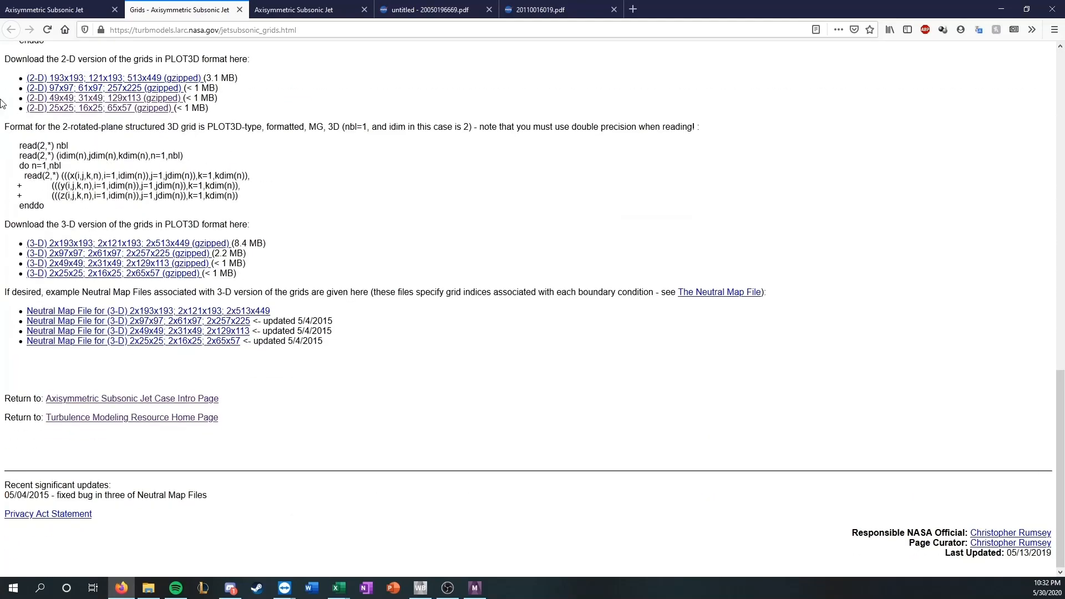
Review the experimental velocity contour and profile plots of the jet case alongside the grid download lists
left_click(55, 9)
scroll(89, 311, "down", 10)
scroll(89, 310, "up", 4)
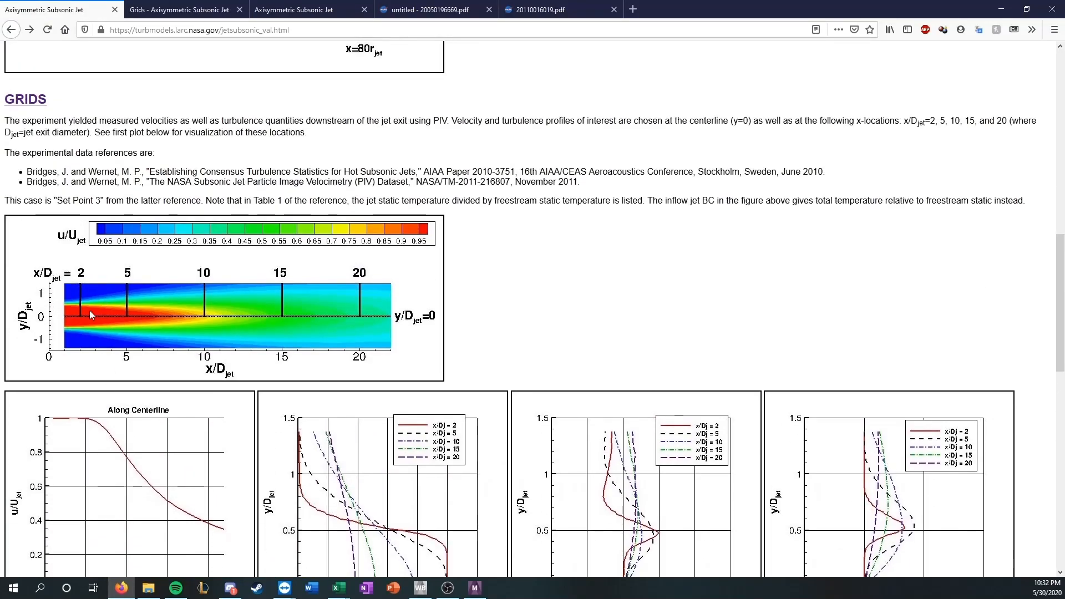
left_click(162, 7)
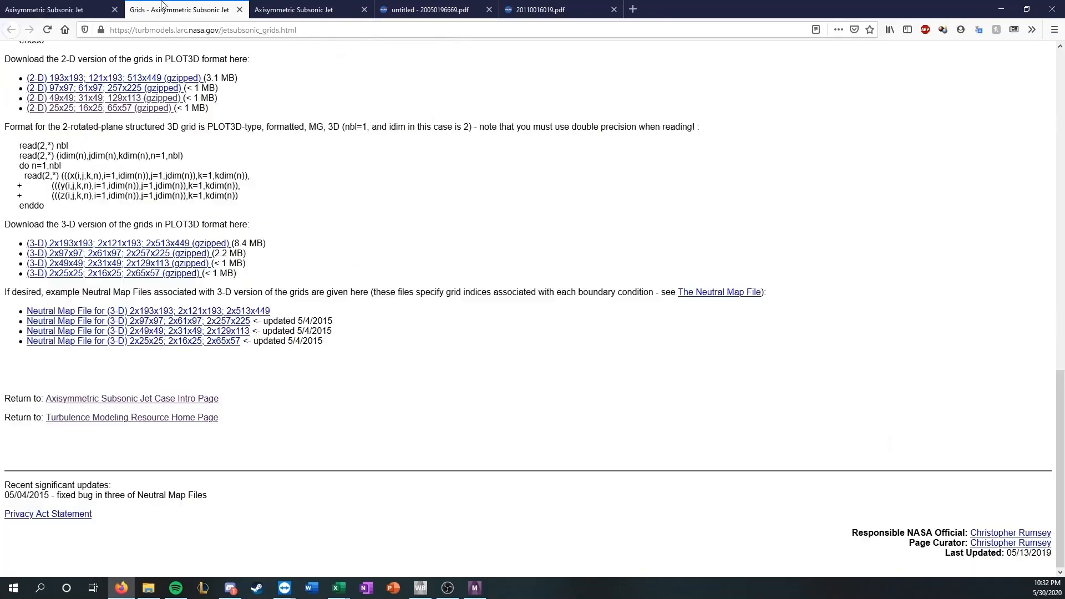
left_click(63, 6)
scroll(133, 189, "up", 9)
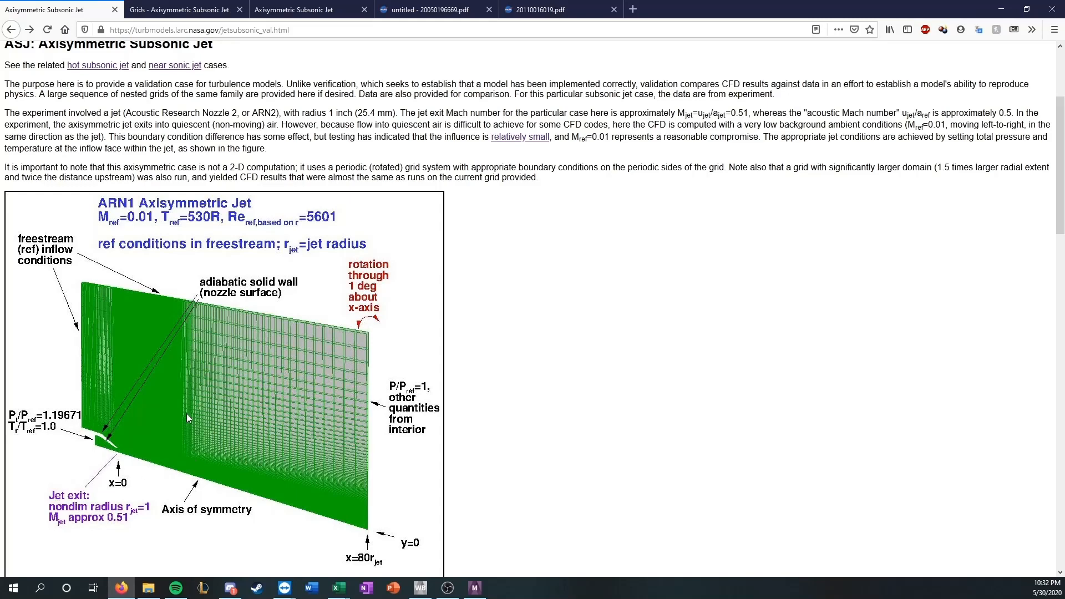
Examine the boundary conditions in the jet layout figure and the downstream profile locations in the velocity contour plot
scroll(186, 414, "down", 6)
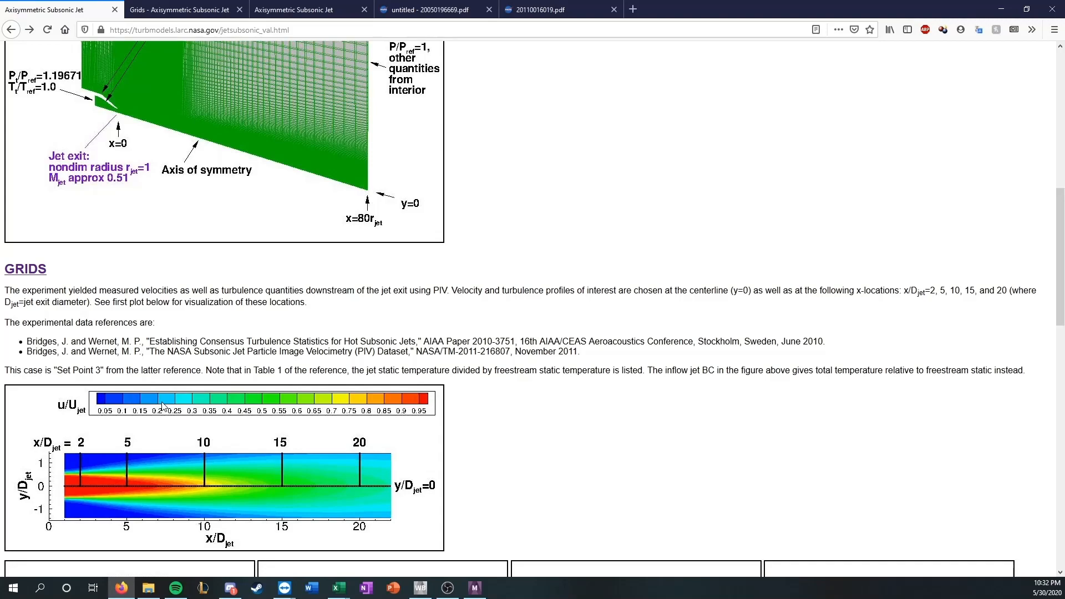
scroll(557, 227, "up", 9)
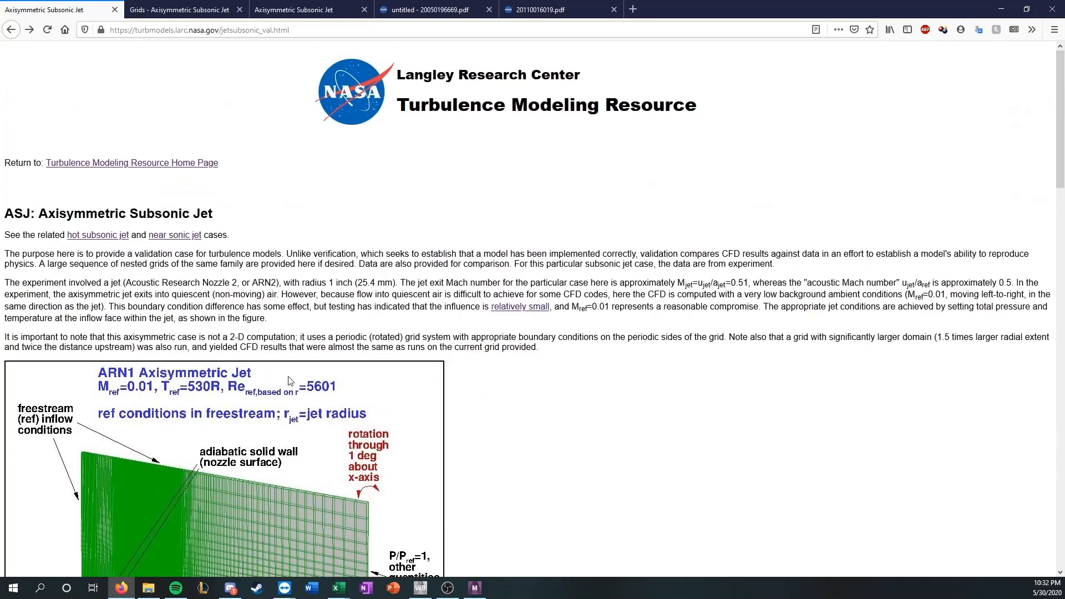
scroll(288, 381, "down", 4)
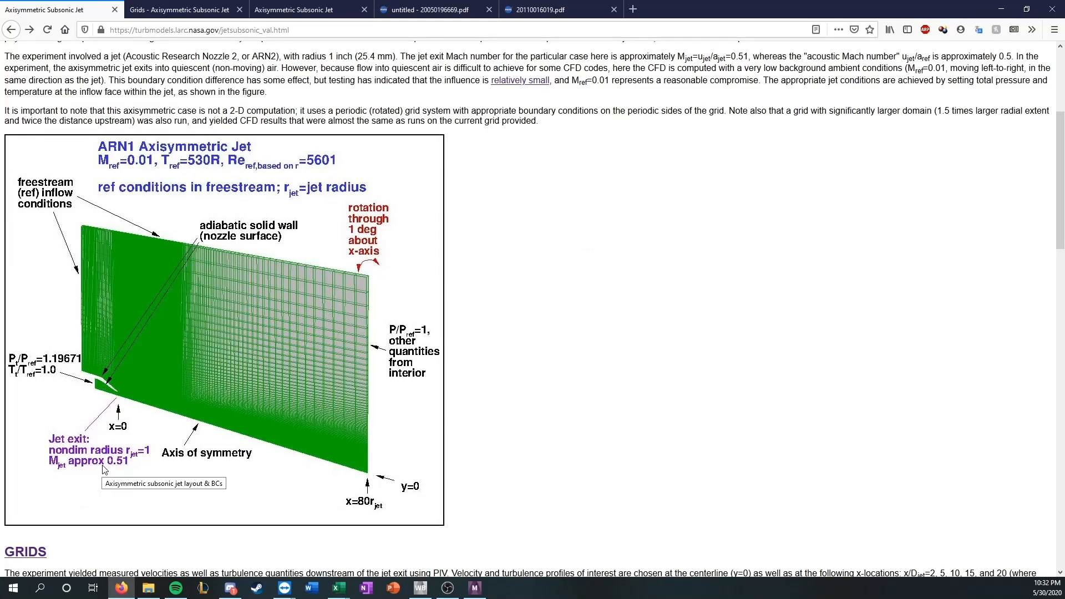
scroll(104, 470, "up", 1)
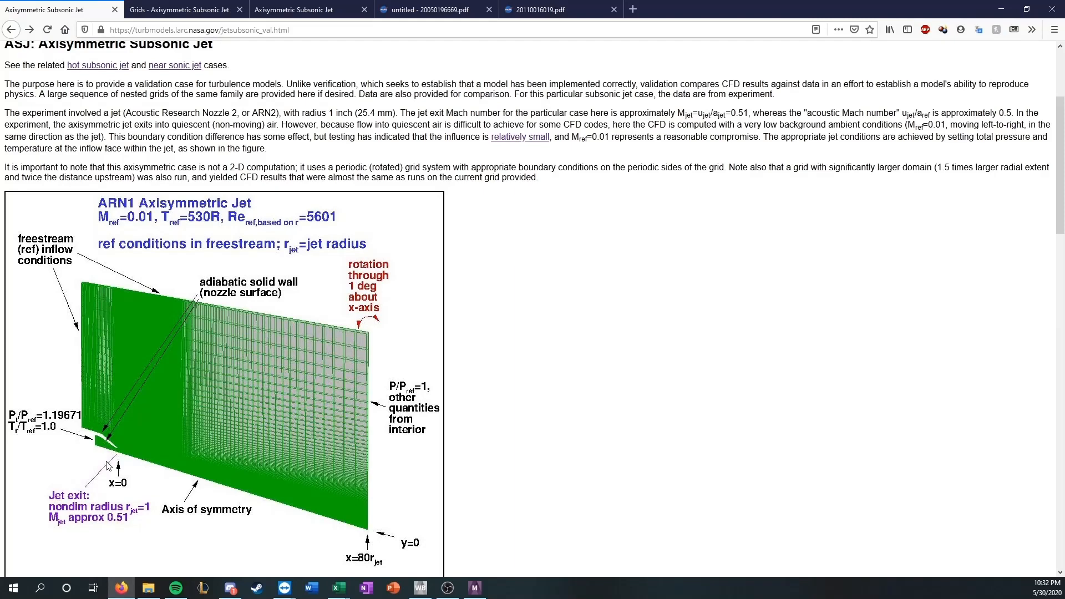
scroll(108, 465, "down", 5)
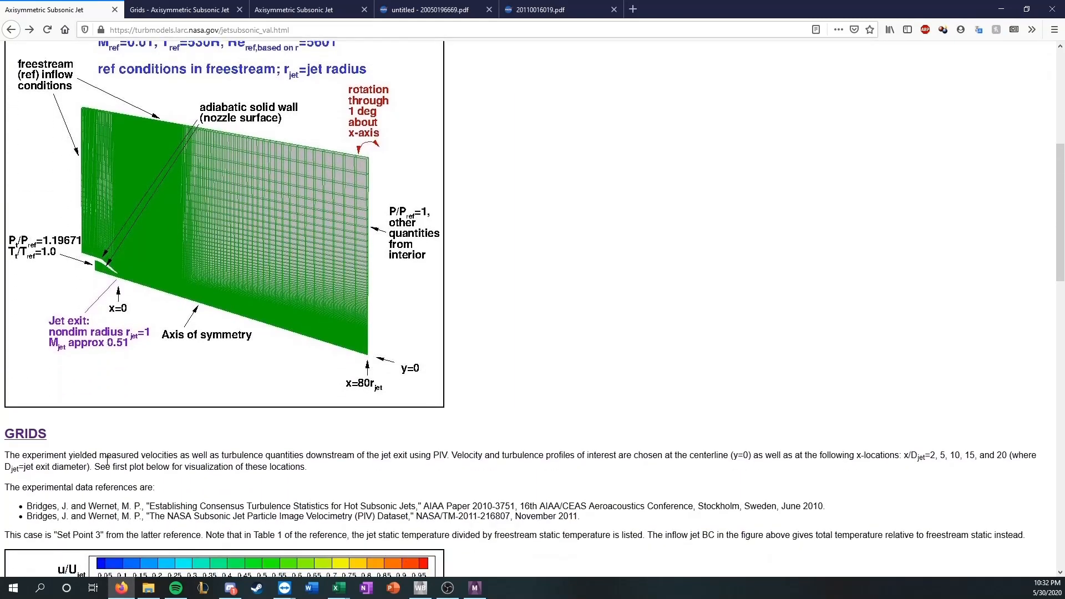
scroll(108, 464, "down", 4)
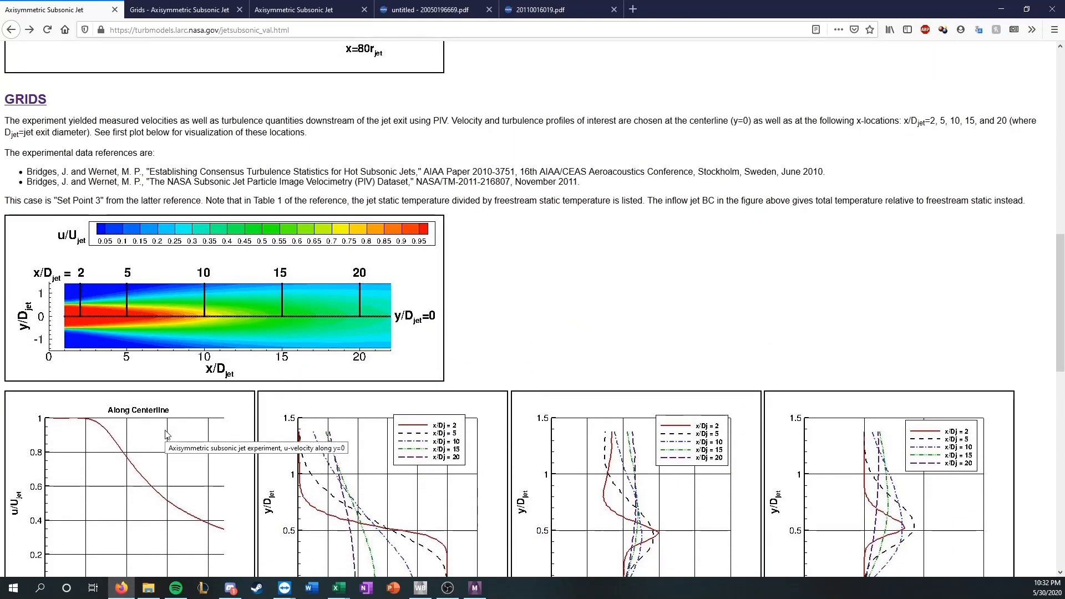
scroll(164, 436, "up", 1)
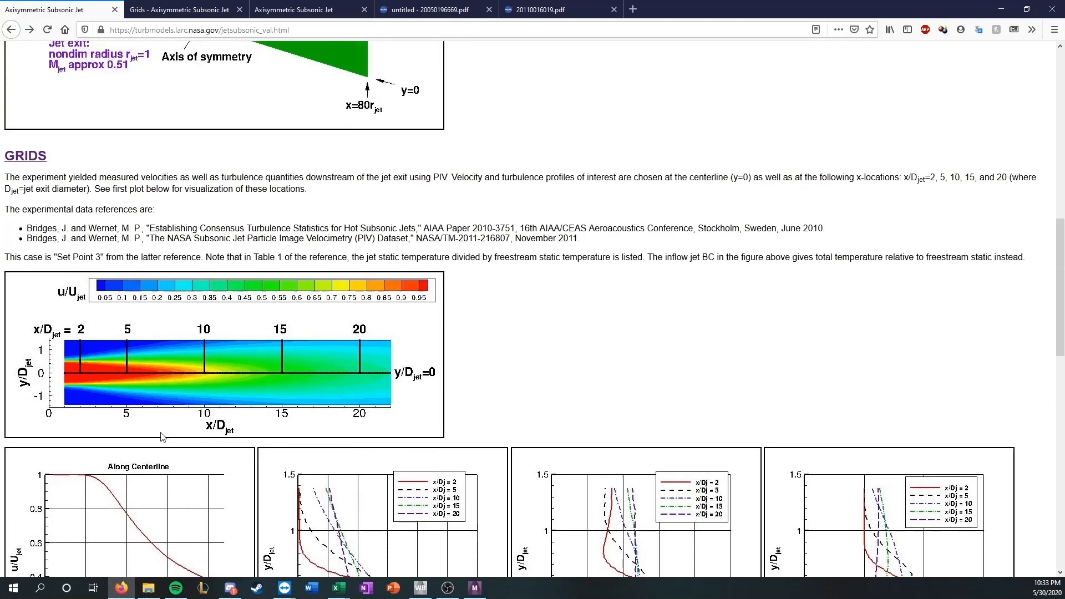
scroll(163, 440, "up", 2)
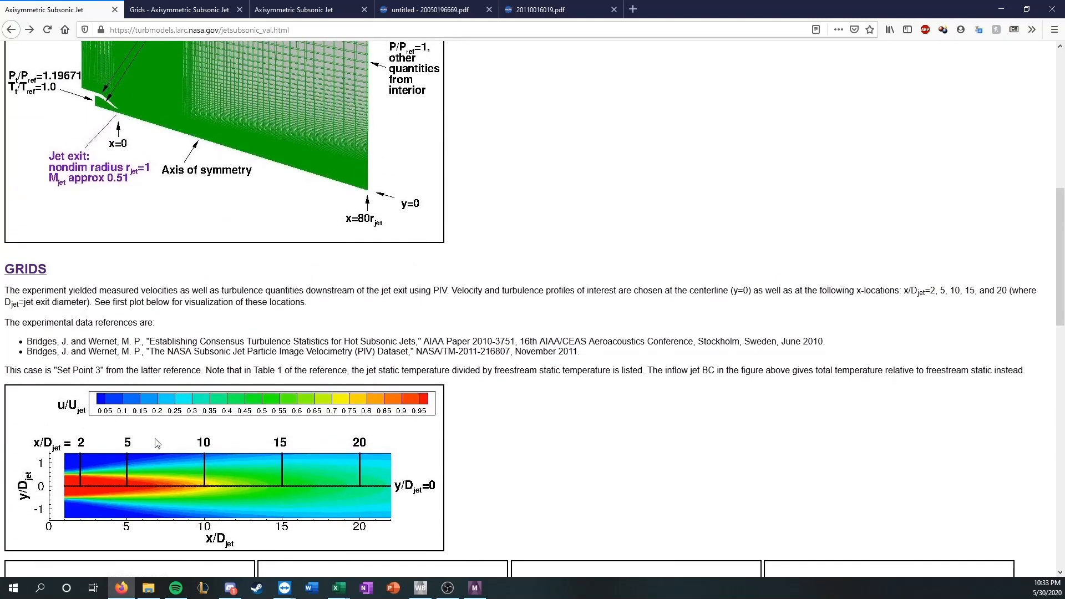
scroll(157, 443, "up", 4)
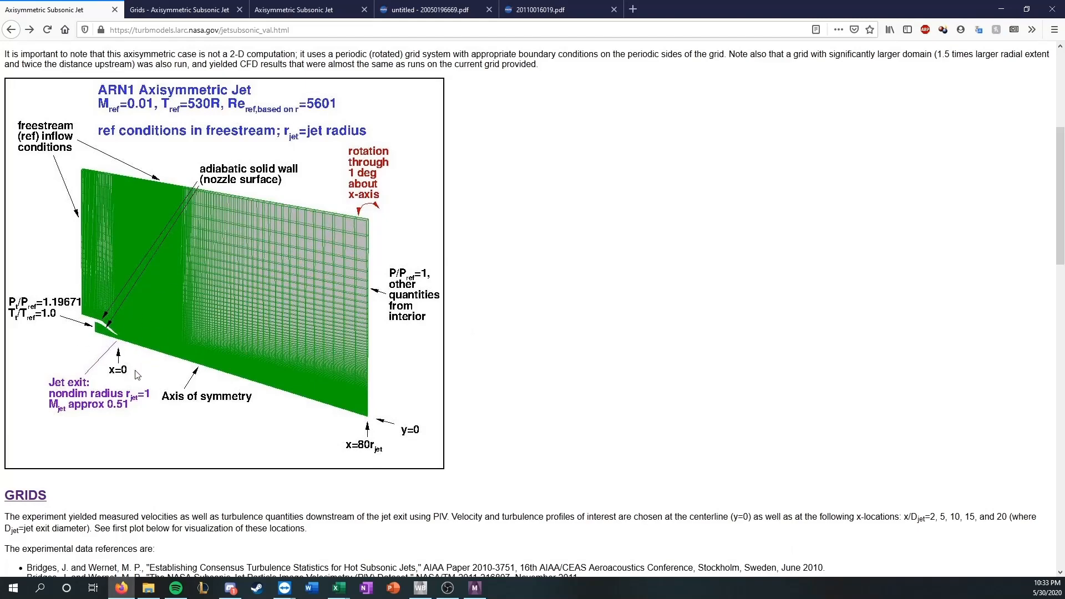
scroll(135, 369, "up", 1)
scroll(107, 324, "down", 1)
scroll(106, 325, "down", 1)
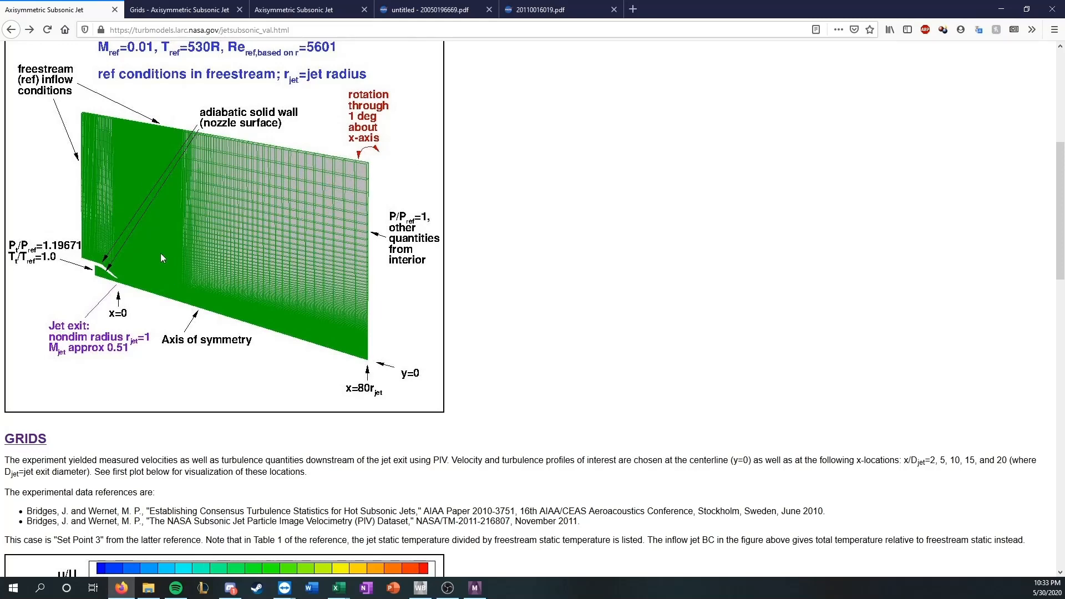
Find the experimental data references on the validation case page and highlight them together with the "Set Point 3" note
left_click(302, 9)
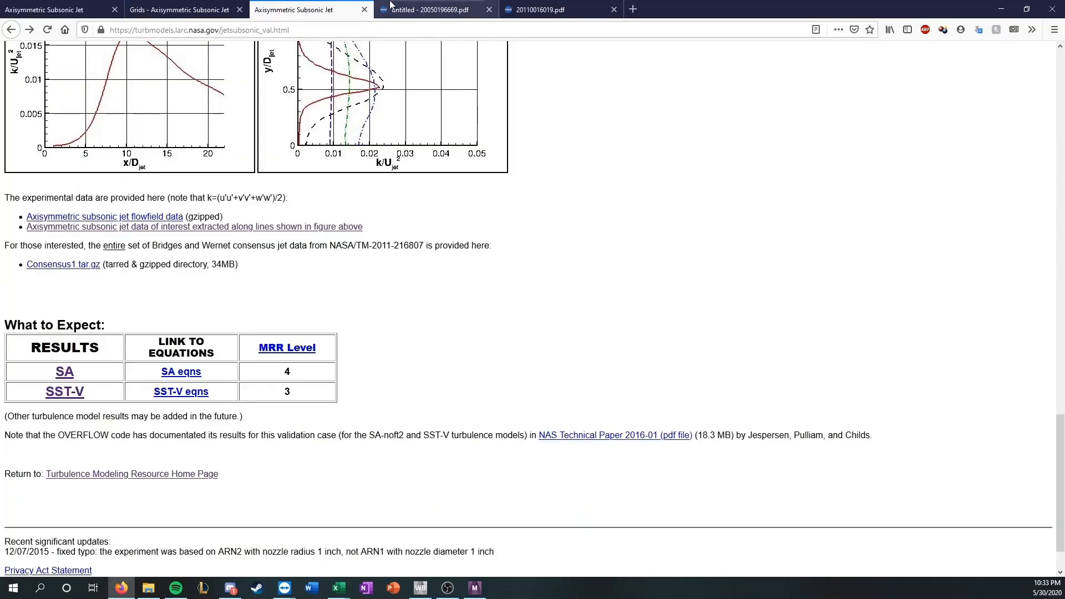
left_click(109, 6)
scroll(26, 312, "down", 6)
scroll(26, 311, "up", 3)
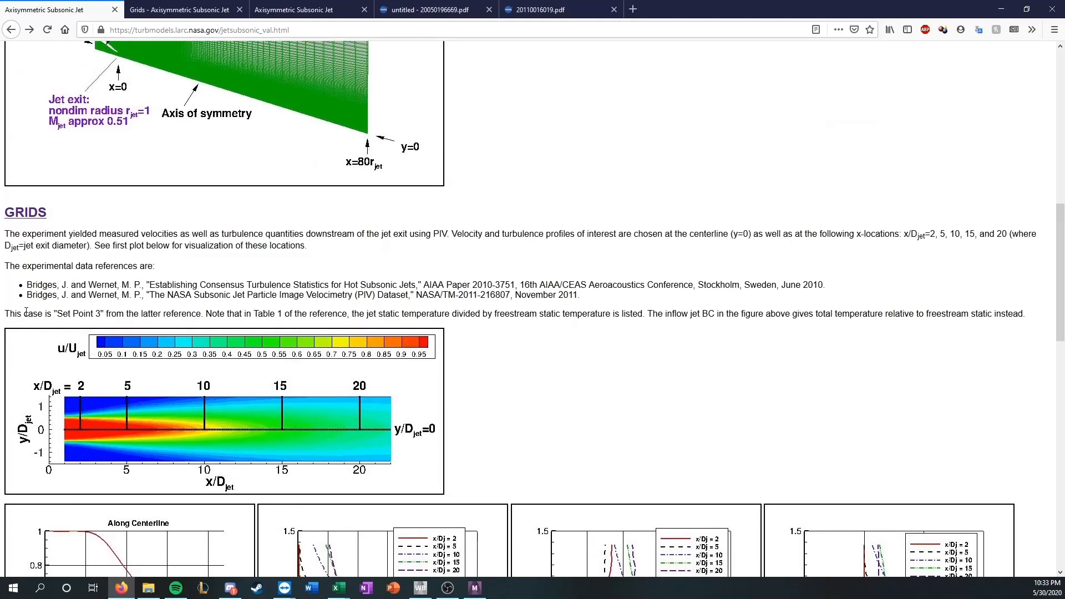
left_click_drag(26, 285, 709, 313)
Compare the ARN2 nozzle design drawing in 20050196669.pdf with the nozzle system figures and description in 20110016019.pdf
left_click(472, 10)
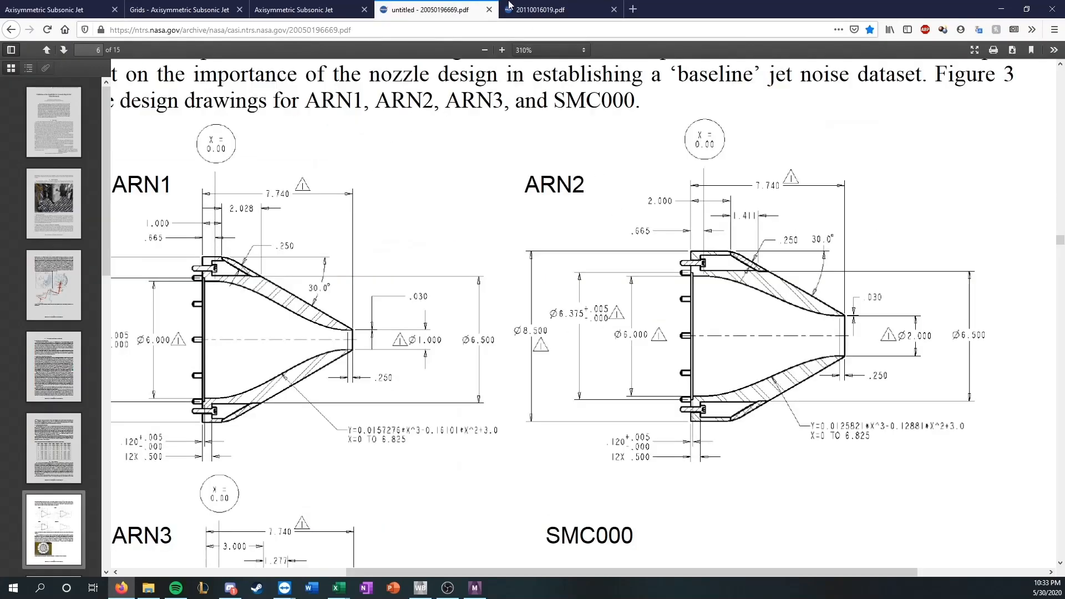
left_click(563, 7)
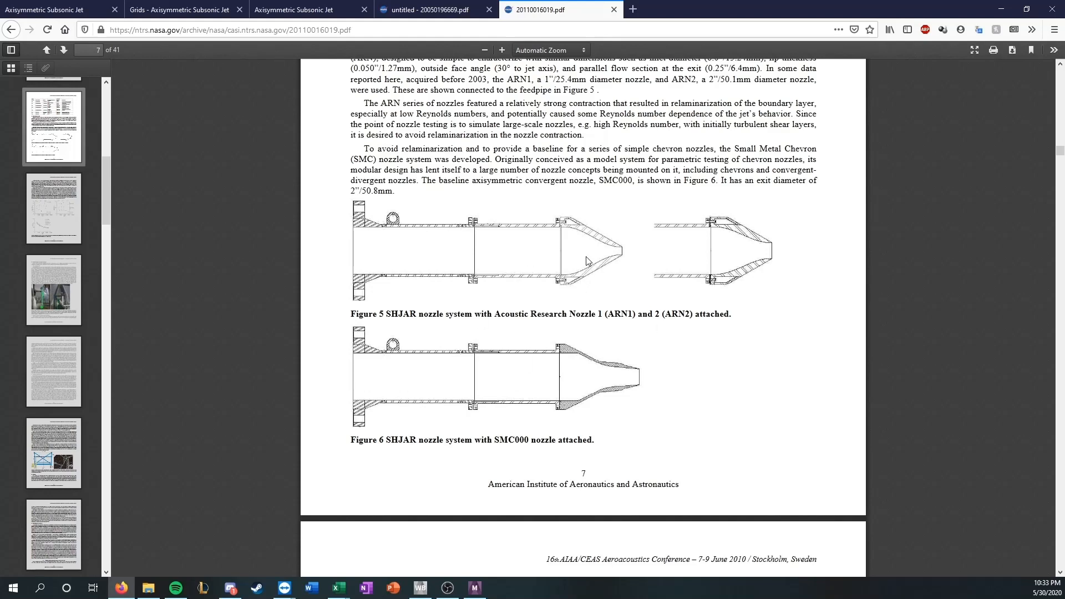
scroll(482, 301, "up", 2)
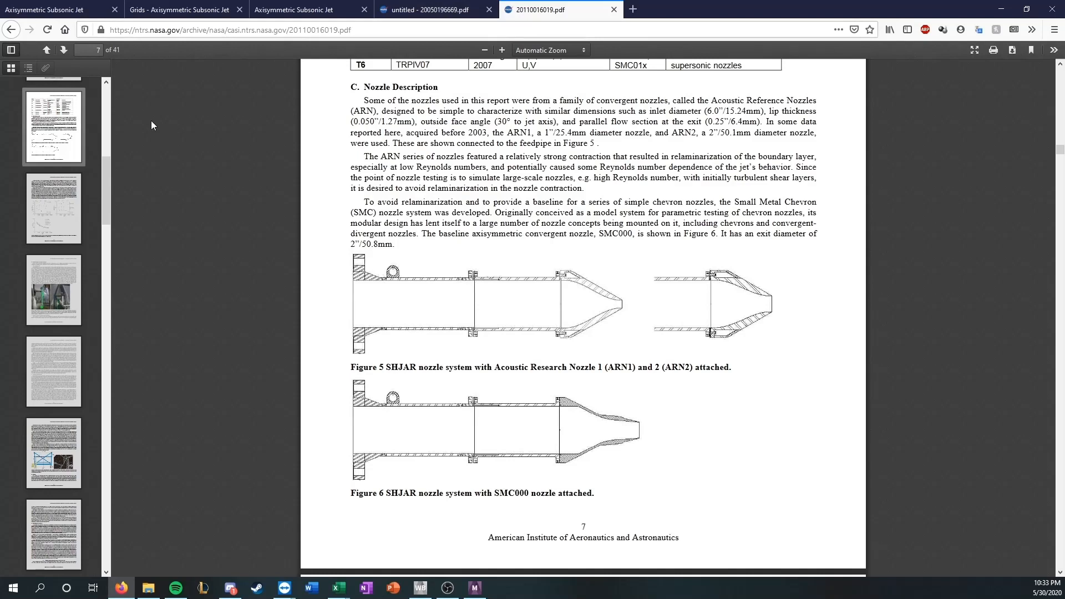
left_click(399, 10)
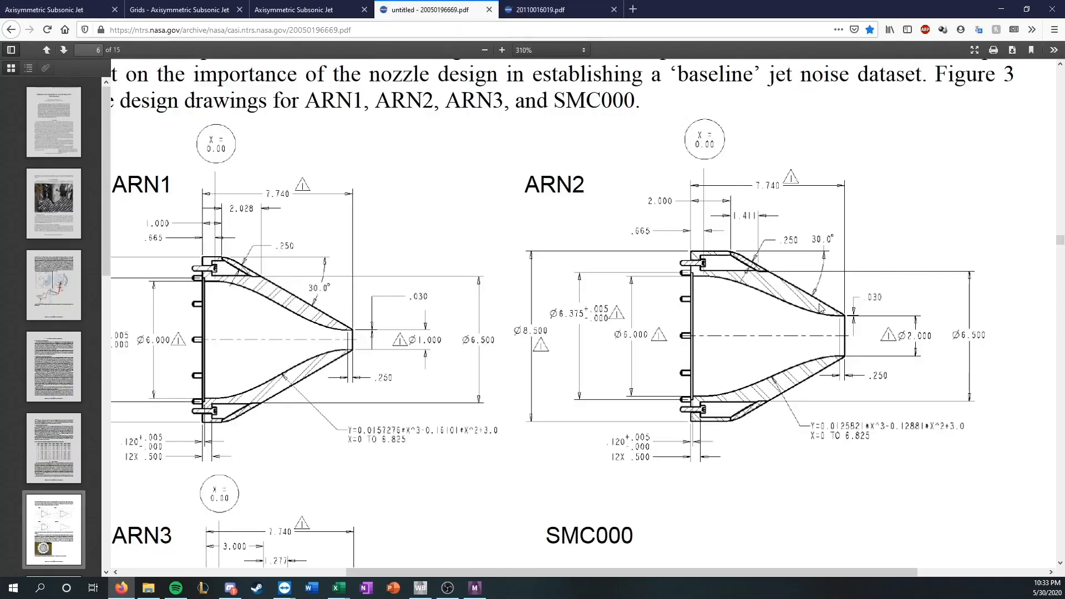
scroll(993, 187, "down", 2, "ctrl")
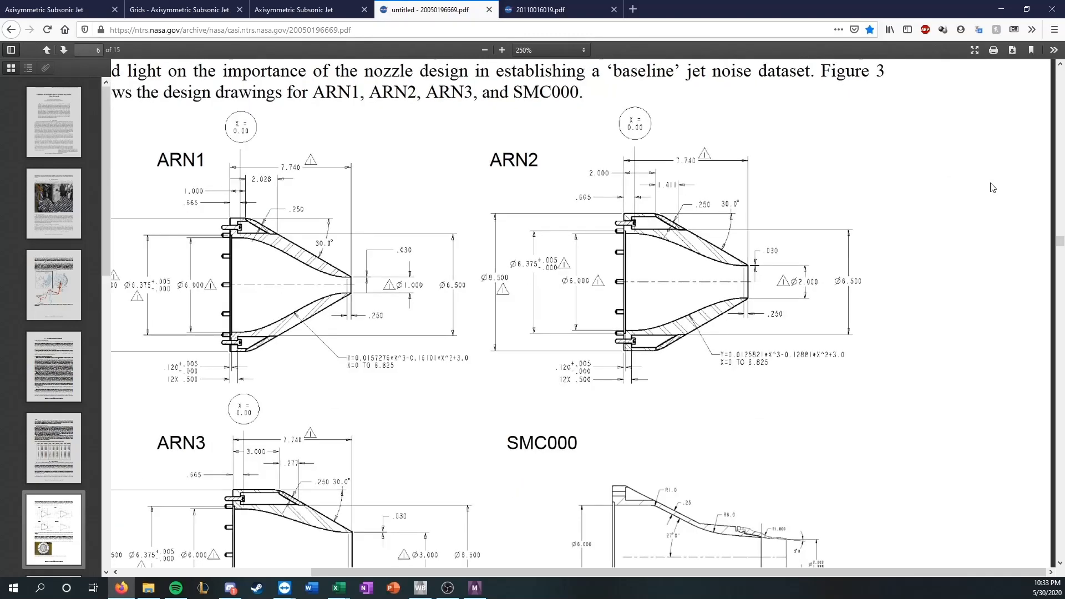
Read the first page of the Small Hot Jet Acoustic Rig paper and check it against the case page's experimental references
left_click_drag(1059, 242, 1057, 75)
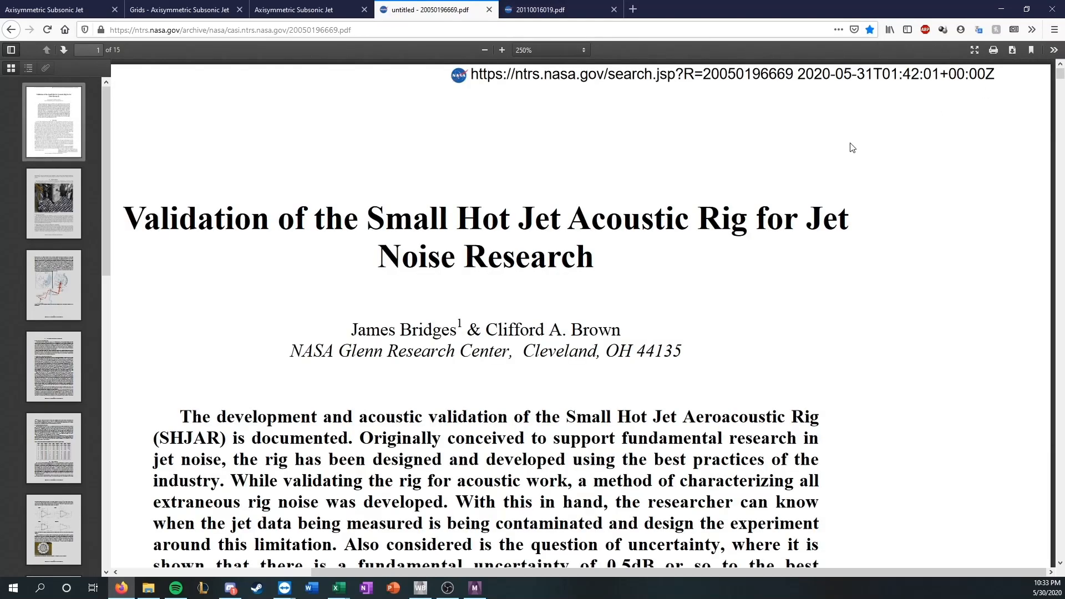
scroll(852, 148, "down", 1, "ctrl")
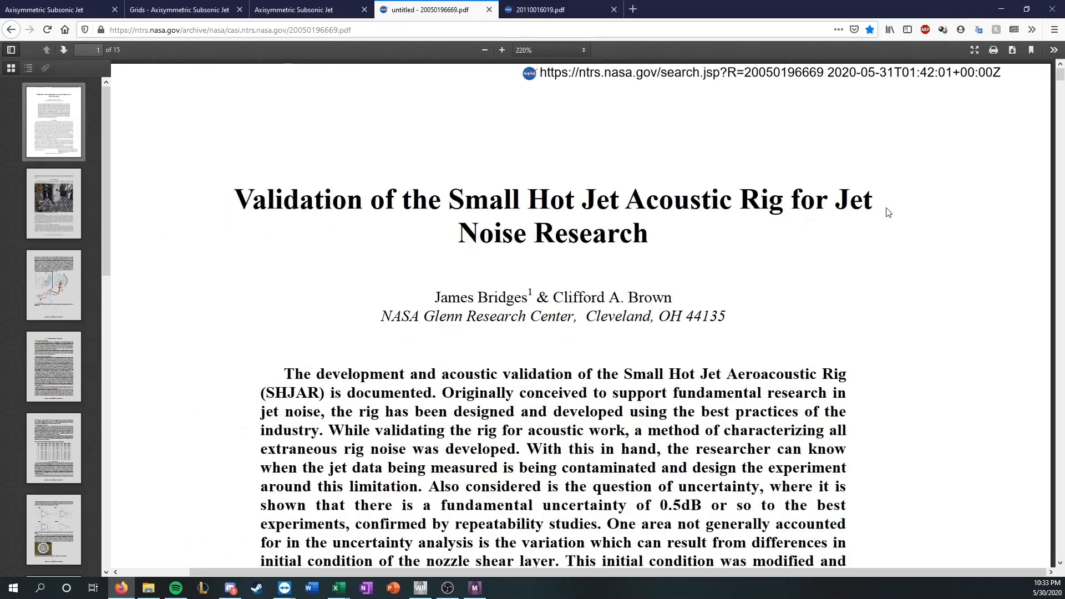
scroll(889, 213, "down", 10)
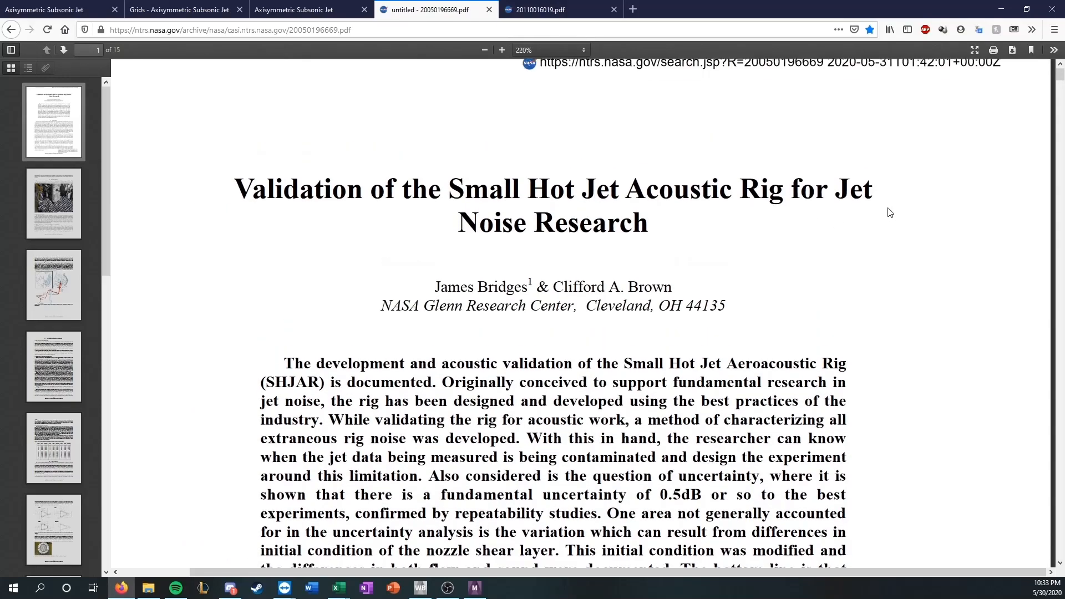
scroll(1037, 105, "down", 3)
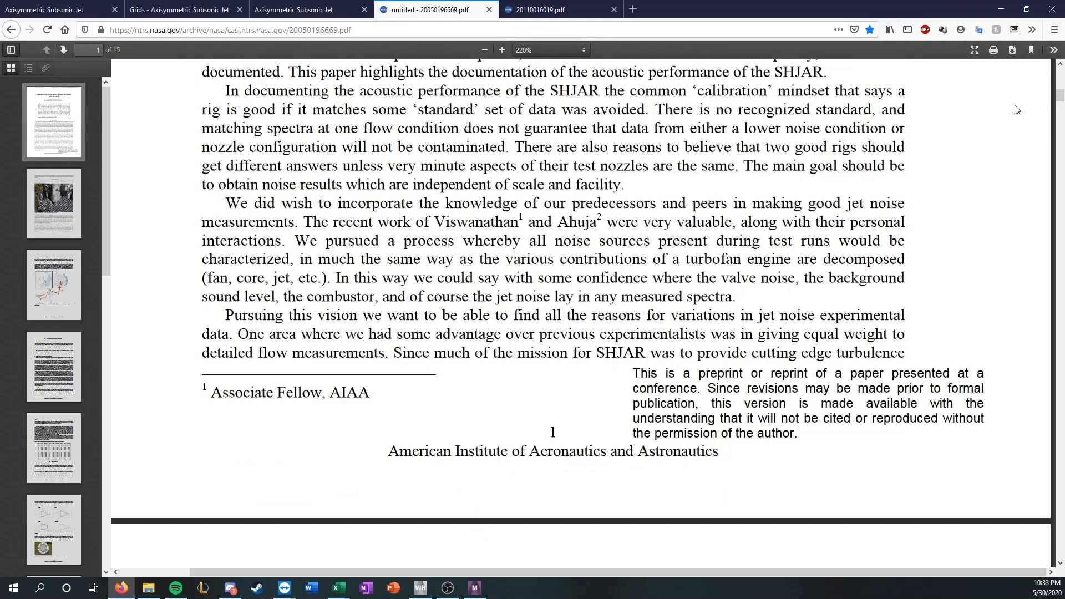
left_click(56, 10)
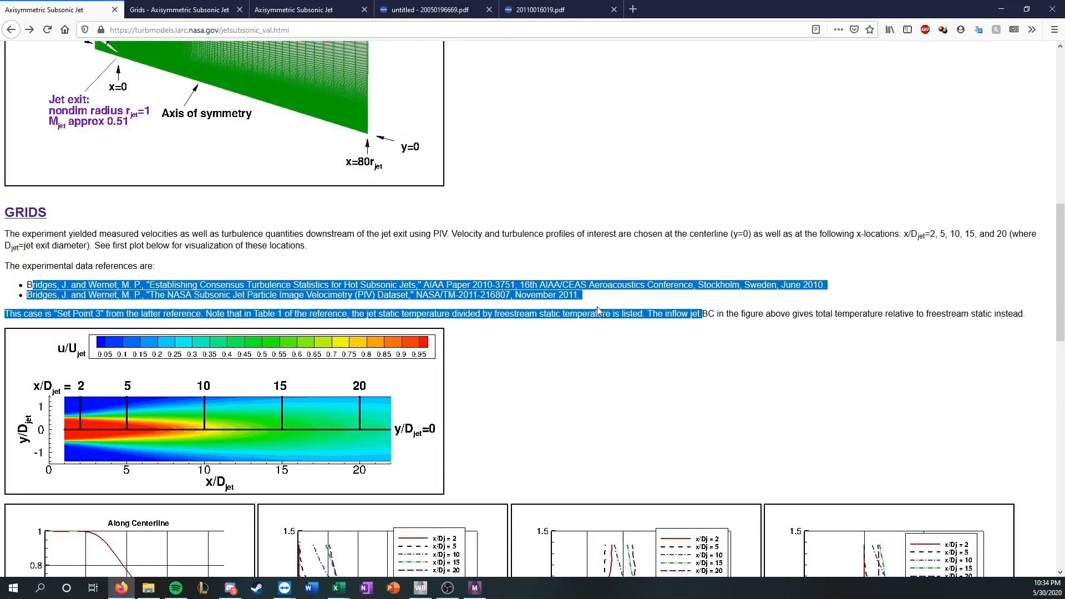
left_click(589, 277)
Look through the rest of the Small Hot Jet Acoustic Rig paper up to the sound spectra figures and conclusions
left_click(432, 10)
scroll(999, 138, "down", 3)
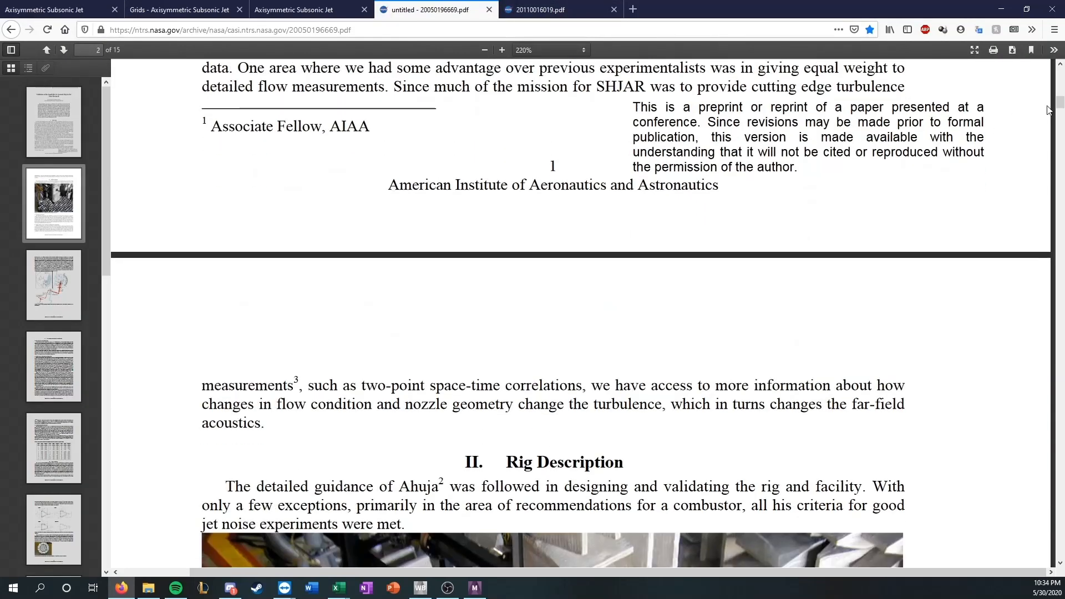
left_click_drag(1058, 106, 1005, 456)
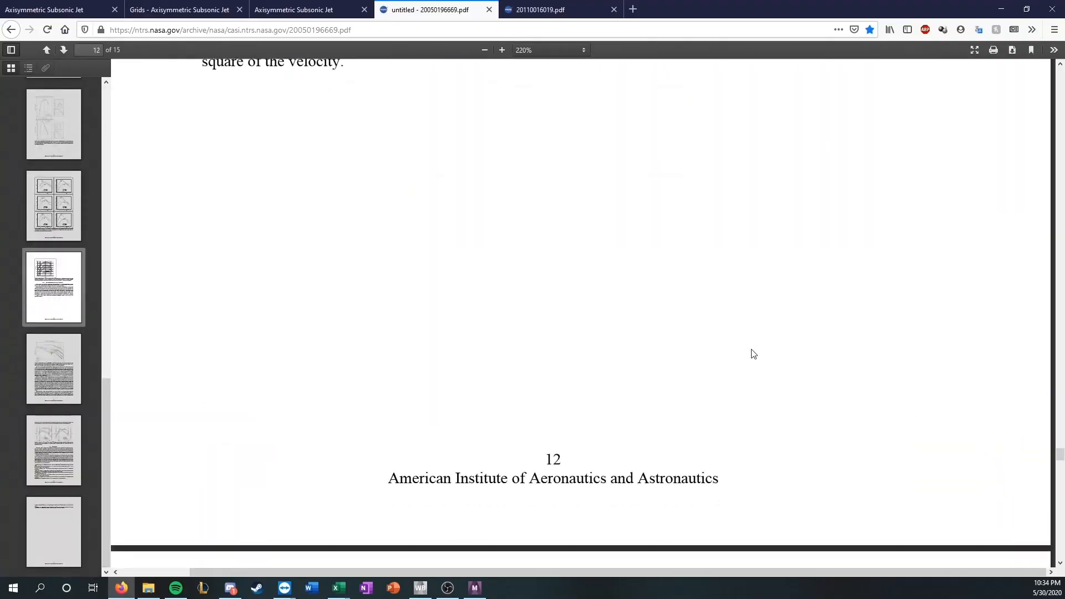
scroll(753, 353, "down", 4, "ctrl")
scroll(736, 354, "down", 20)
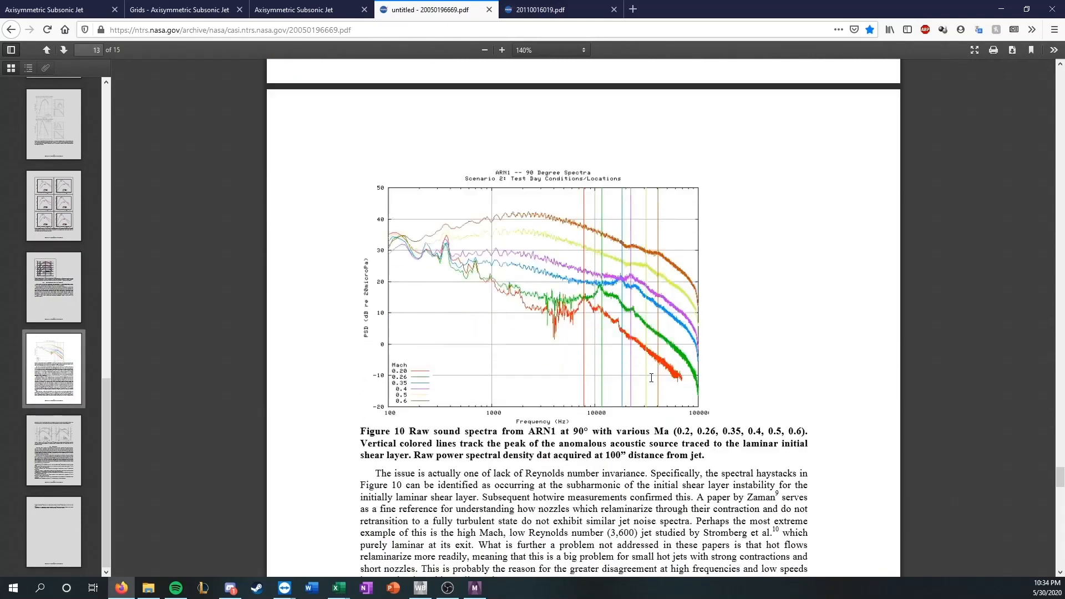
scroll(661, 393, "up", 15)
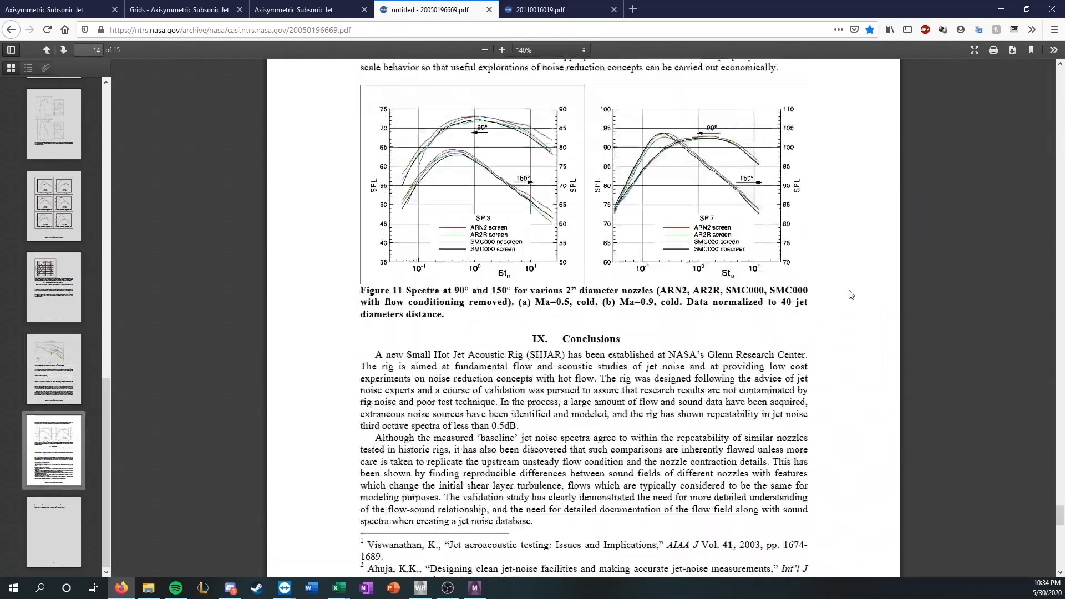
Check the ARN2 drawing in Figure 3 against the validation case page's update note on the nozzle radius, highlighting that note
left_click_drag(1060, 488, 1060, 245)
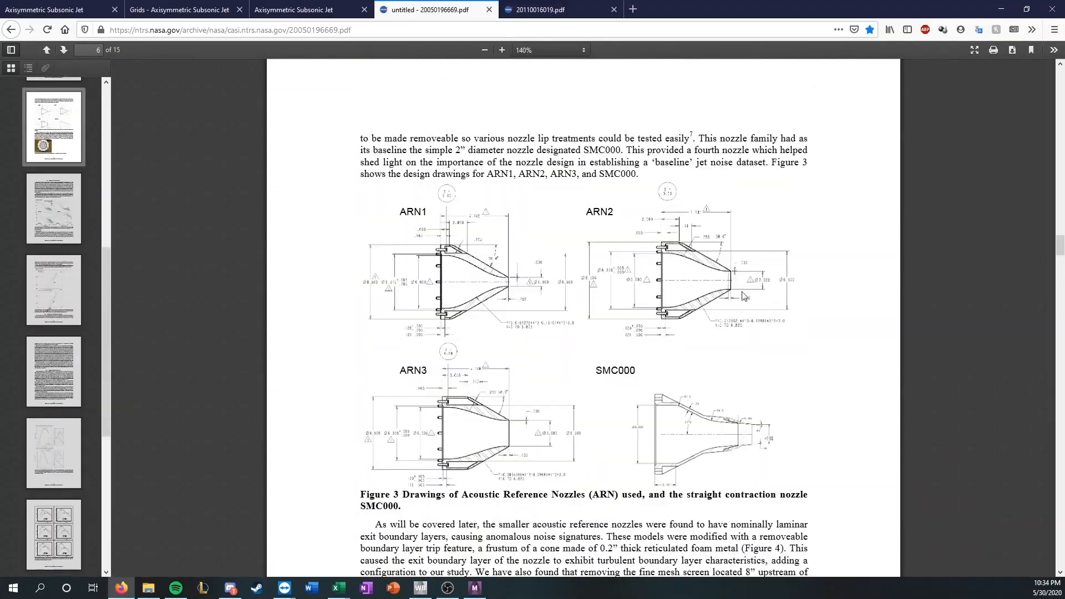
scroll(705, 278, "down", 2)
left_click(27, 4)
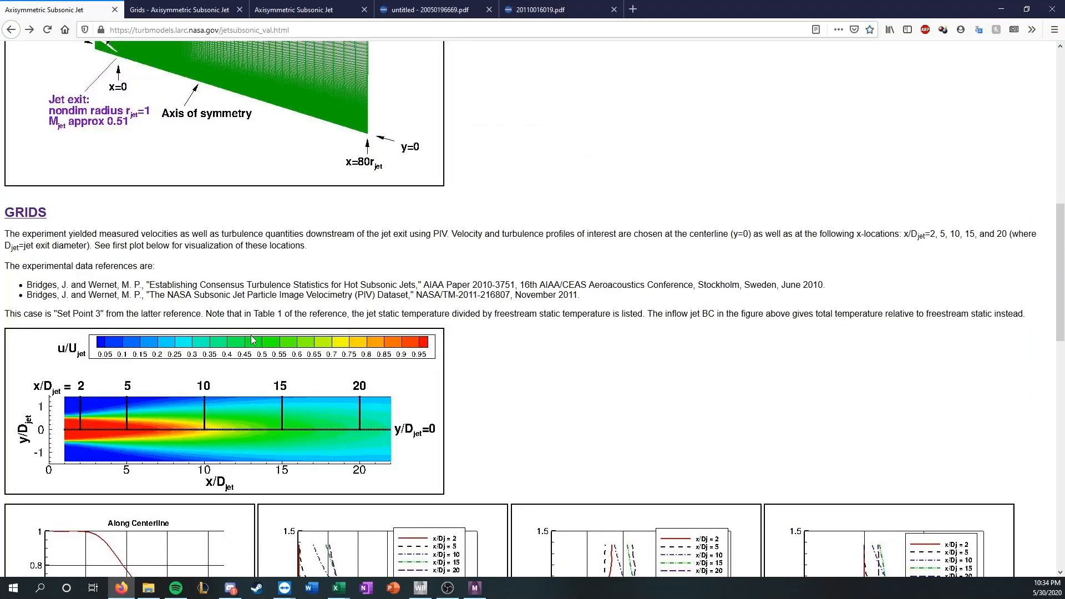
scroll(254, 339, "down", 15)
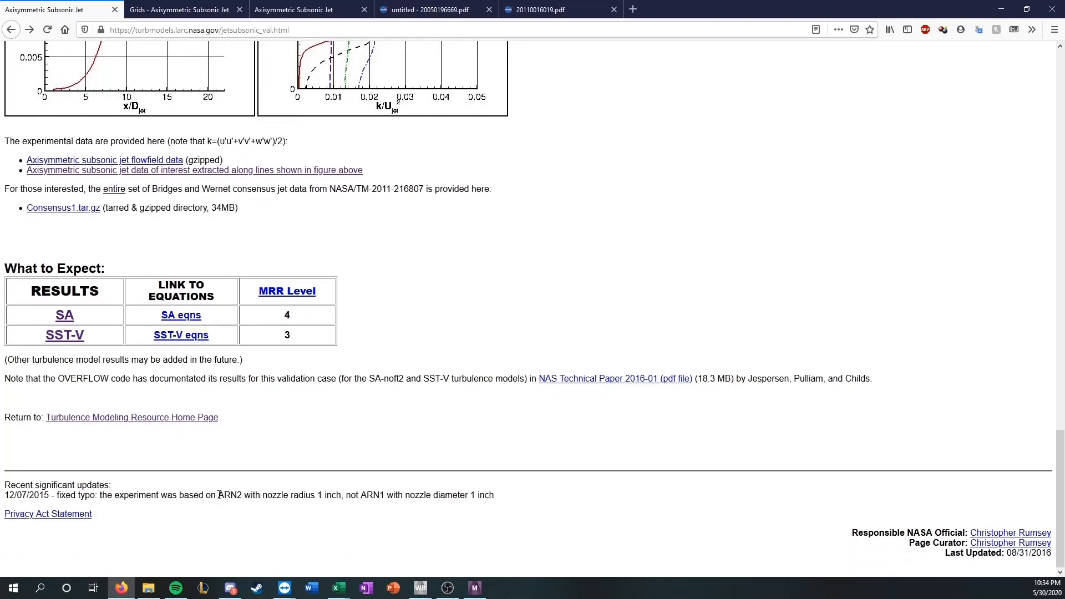
left_click_drag(219, 495, 308, 495)
scroll(490, 279, "up", 10)
Enlarge Figure 3 of 20050196669.pdf to 310% and examine the ARN2 nozzle's dimensions and contour equation
left_click(438, 10)
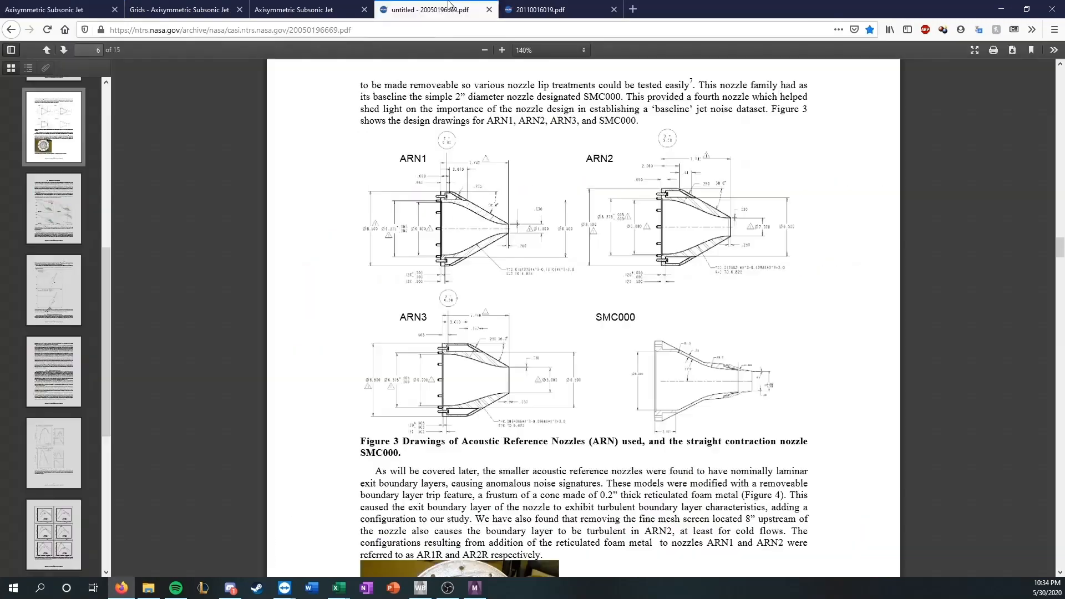
key("ctrl+plus")
key("ctrl+plus")
key("ctrl+plus")
key("ctrl+plus")
key("ctrl+plus")
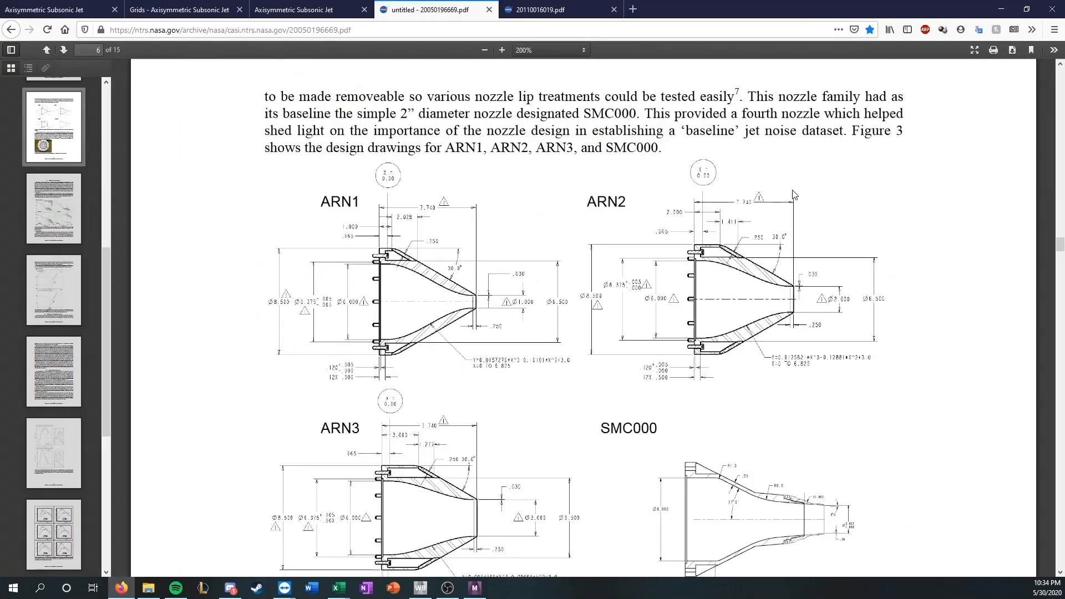
left_click_drag(647, 570, 847, 568)
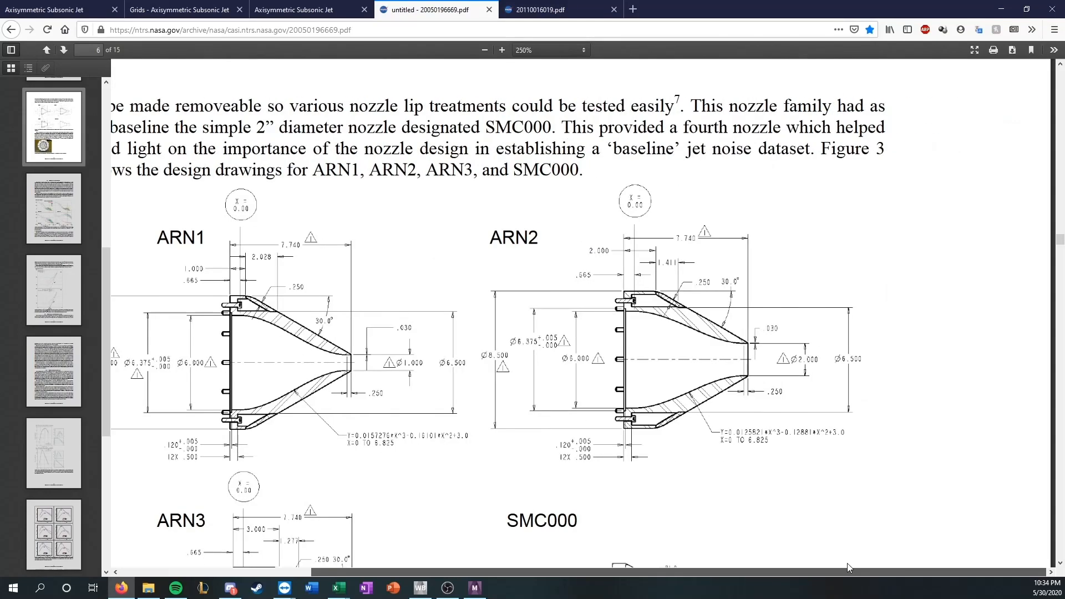
key("ctrl+plus")
key("ctrl+plus")
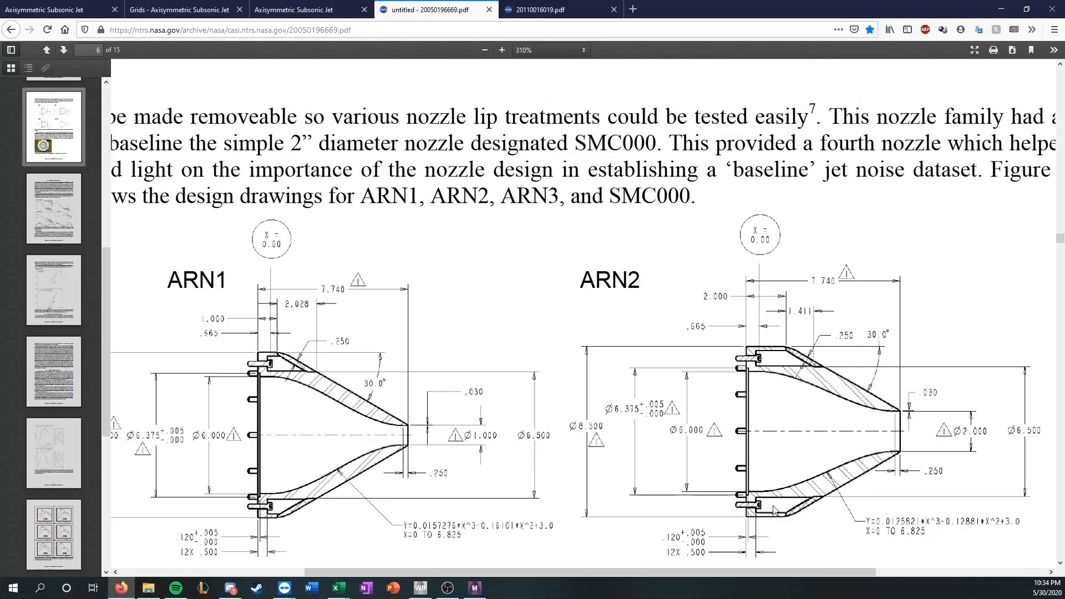
left_click_drag(744, 572, 891, 577)
scroll(831, 349, "down", 3)
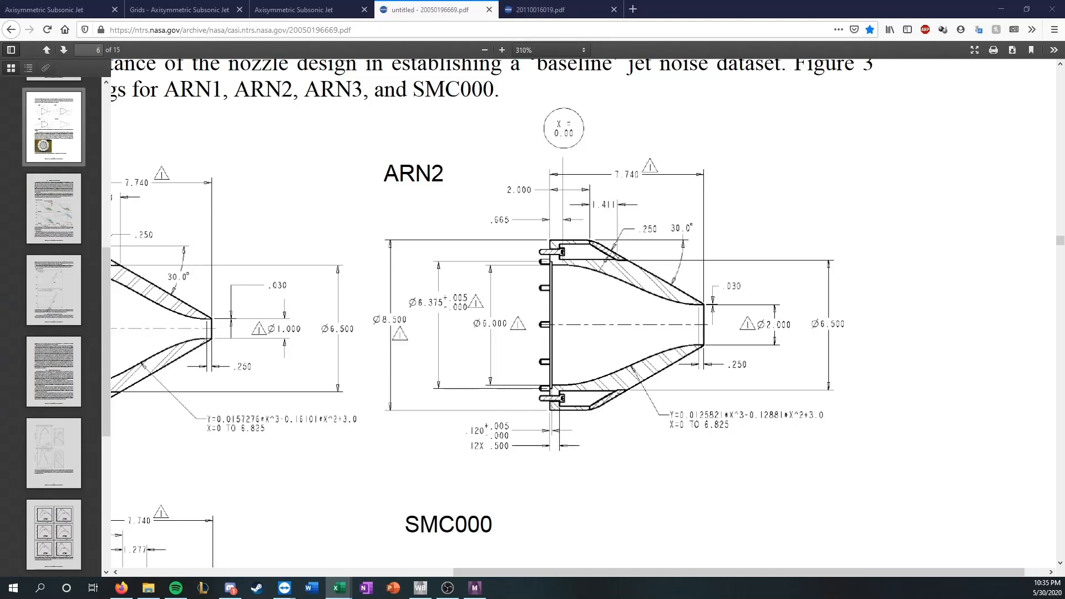
Switch to the Axisymmetric Nozzel Solidworks ARN2 sheet in Excel and examine its point coordinates and the contour formula in column B
left_click_drag(1064, 127, 727, 2)
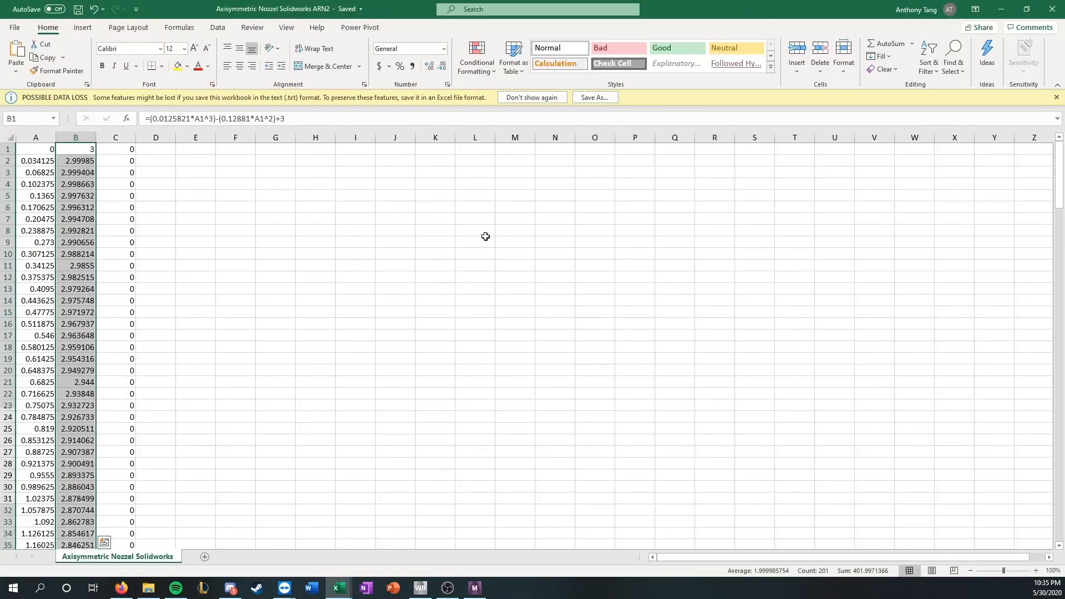
left_click(201, 198)
left_click(47, 151)
scroll(514, 273, "down", 5)
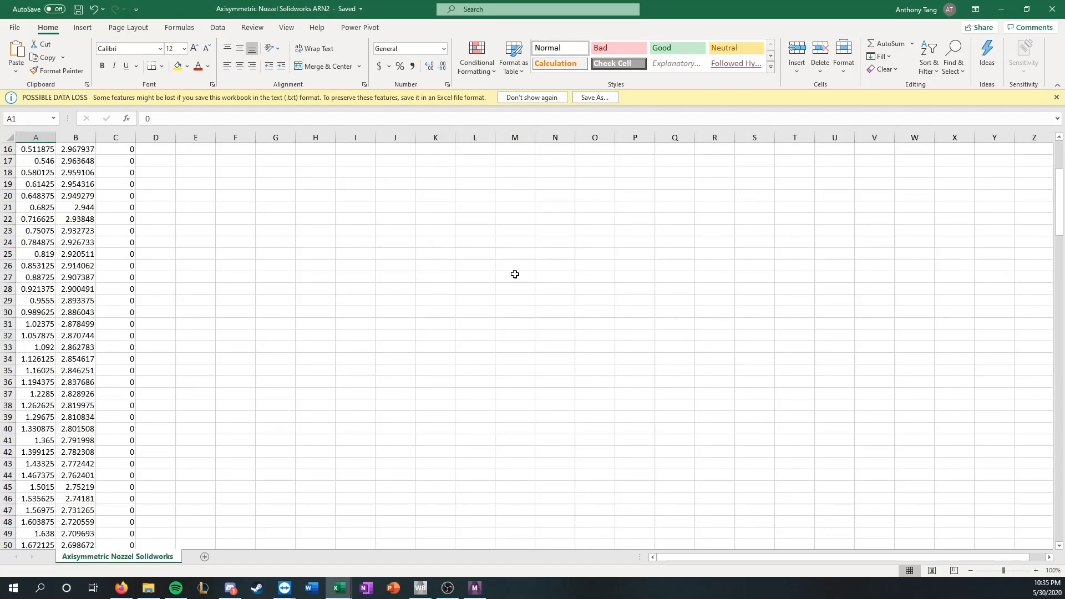
mouse_move(884, 170)
left_mouse_down()
mouse_move(673, 375)
mouse_move(612, 488)
left_mouse_up()
left_click_drag(674, 465, 653, 2)
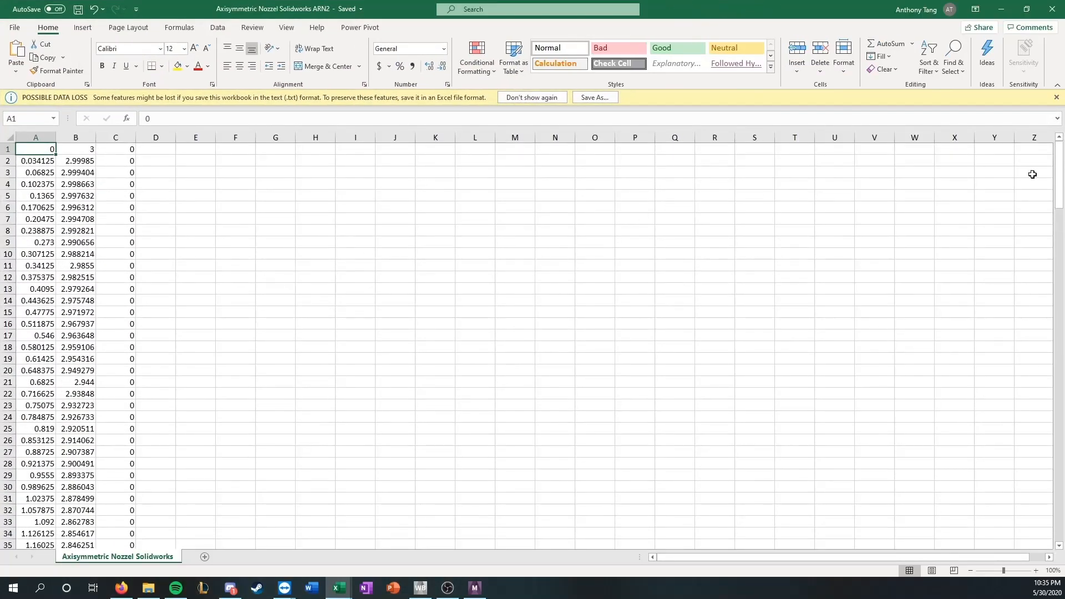
left_click_drag(1059, 173, 1005, 520)
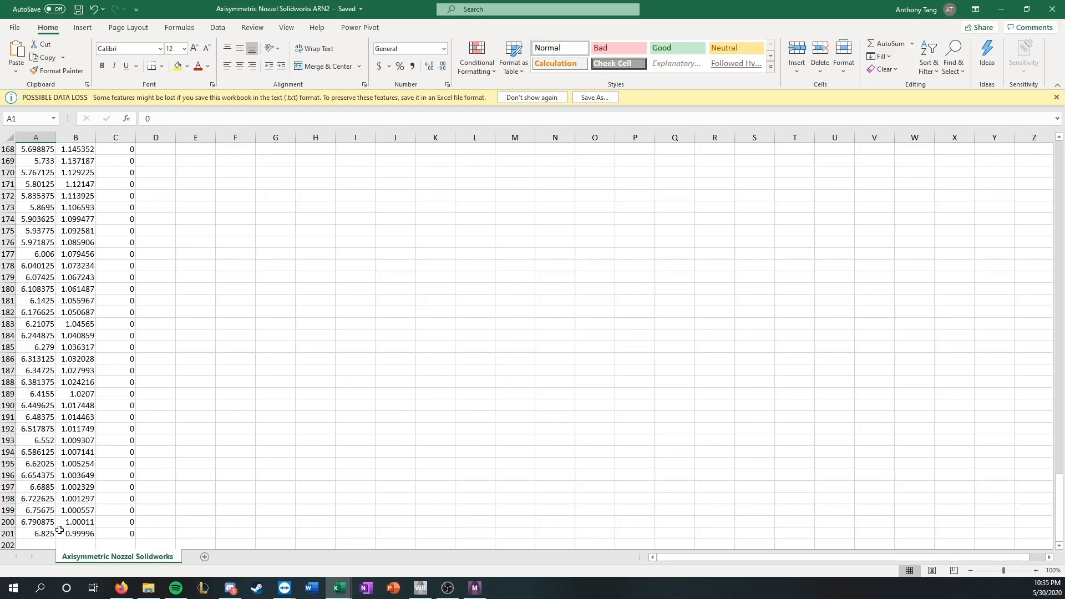
left_click(75, 243)
scroll(76, 242, "up", 20)
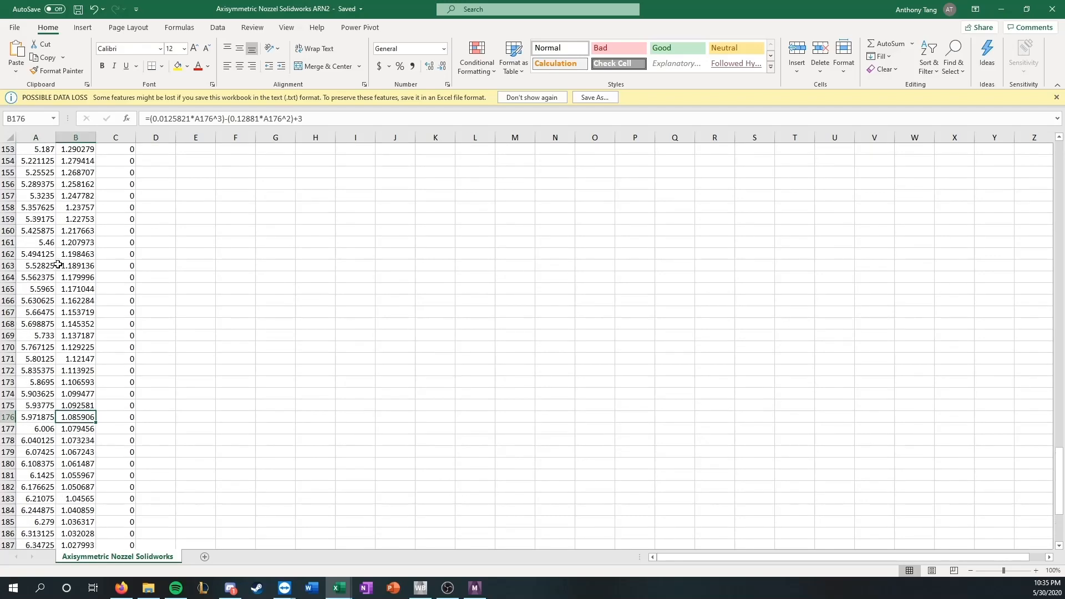
scroll(71, 220, "up", 20)
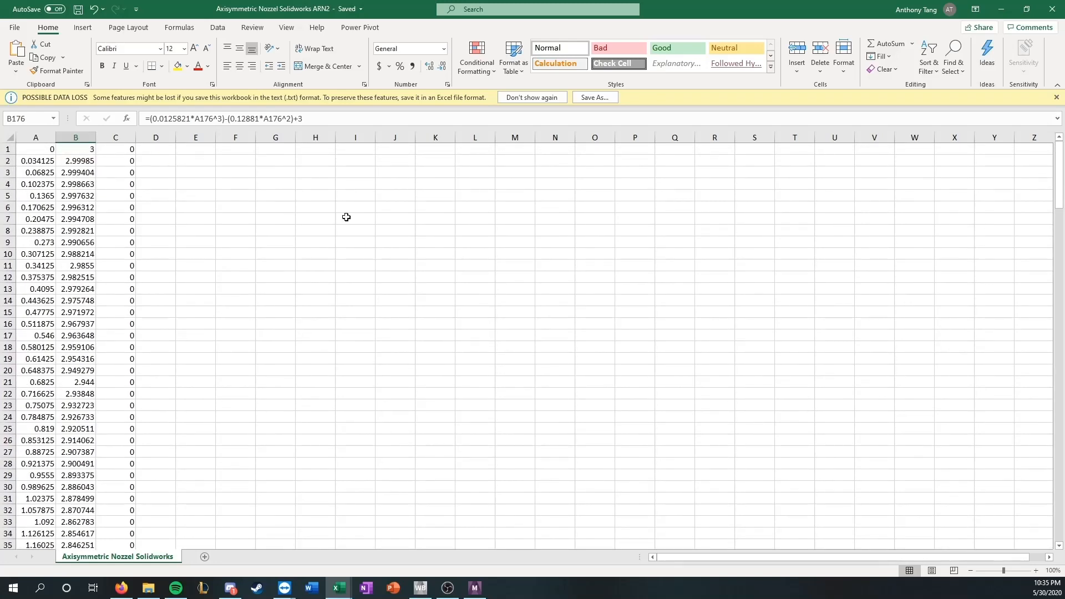
Check the last contour point in B201 against the exit diameter on the ARN2 drawing, and return to the first rows of the sheet
left_click_drag(1059, 178, 1026, 537)
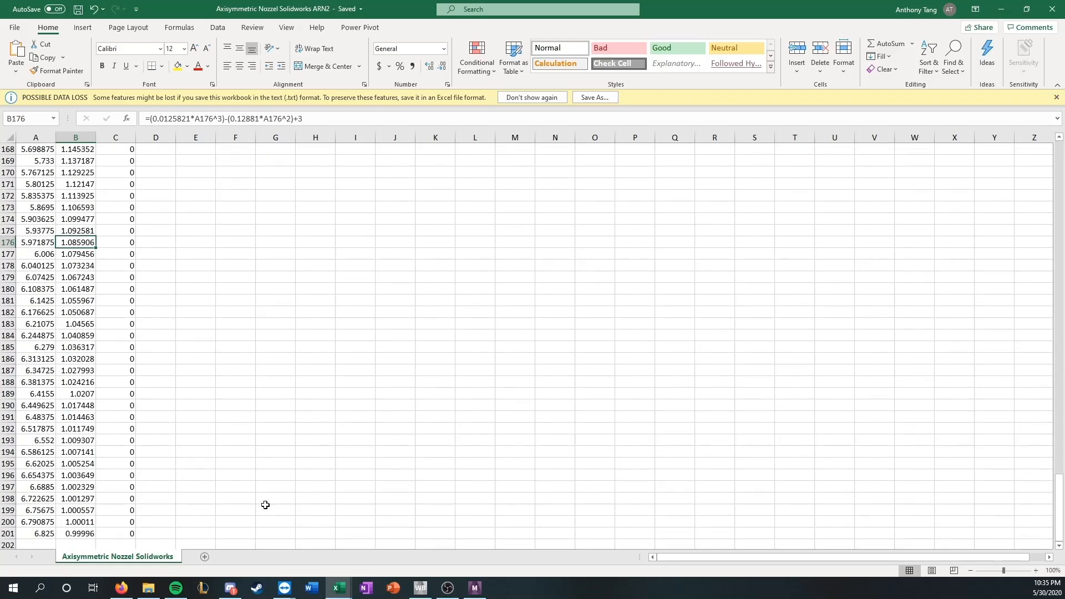
left_click(85, 532)
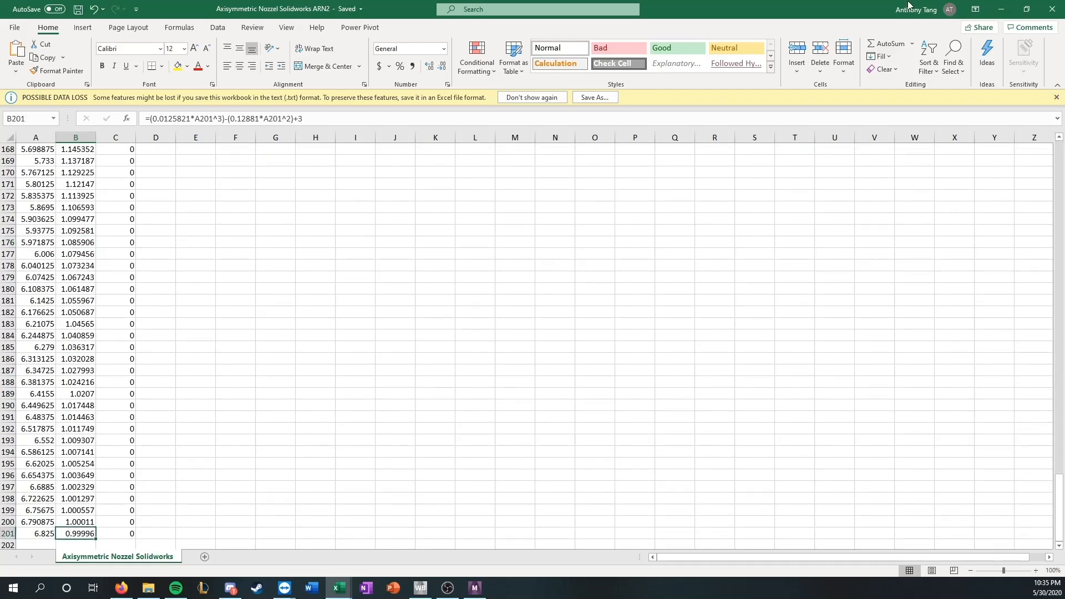
left_click(1001, 9)
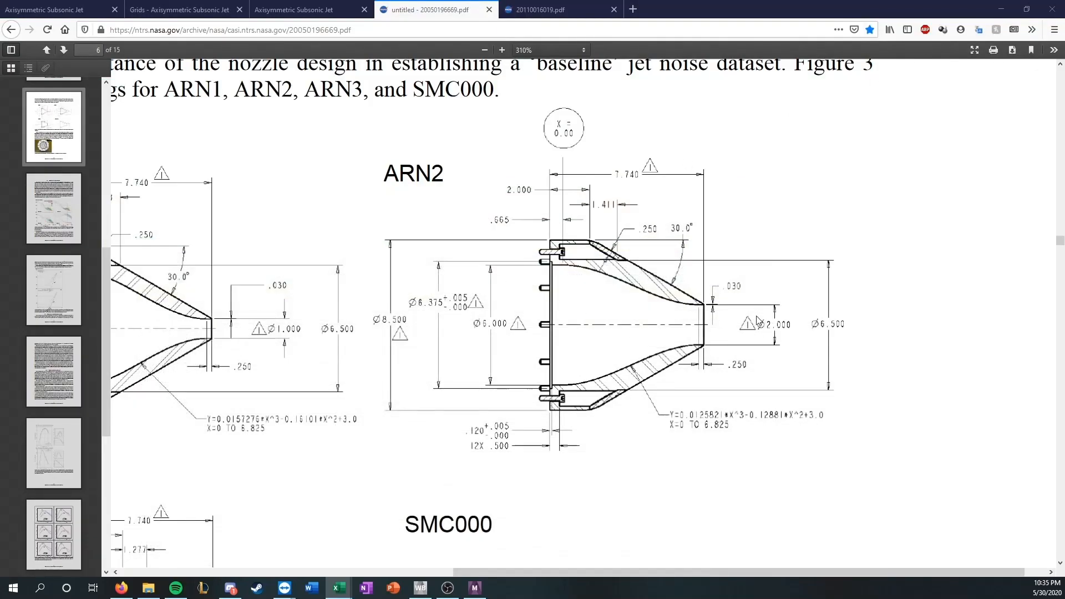
mouse_move(339, 587)
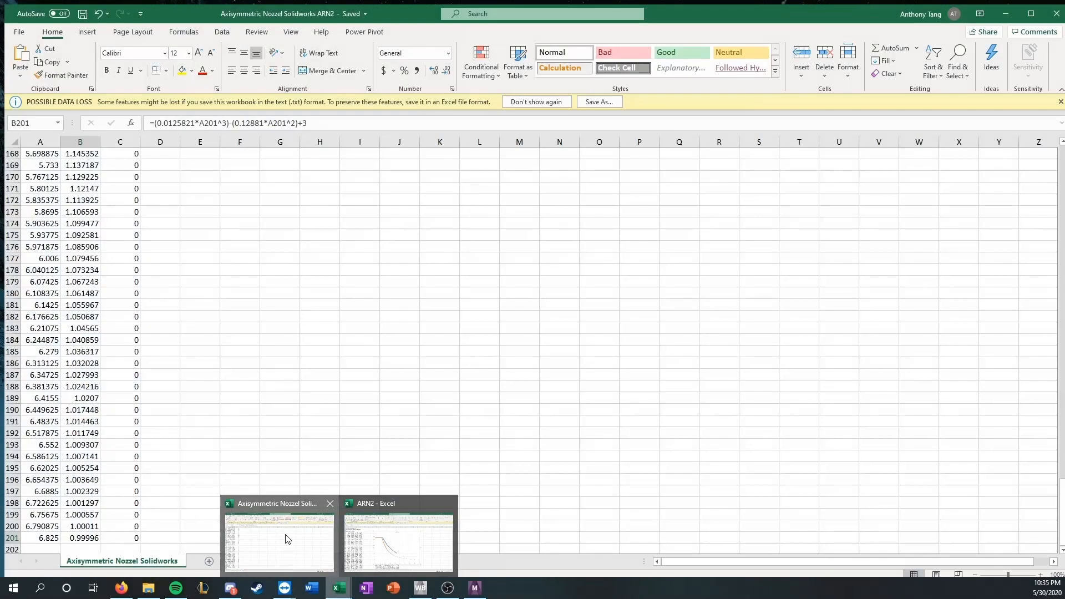
left_click(286, 539)
scroll(128, 327, "up", 20)
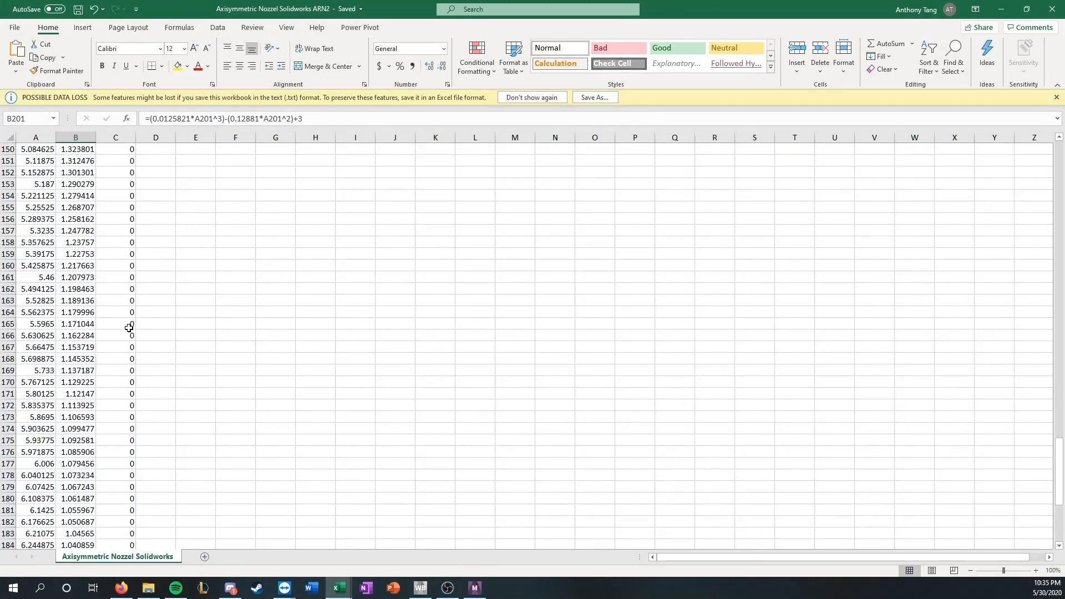
scroll(128, 303, "up", 20)
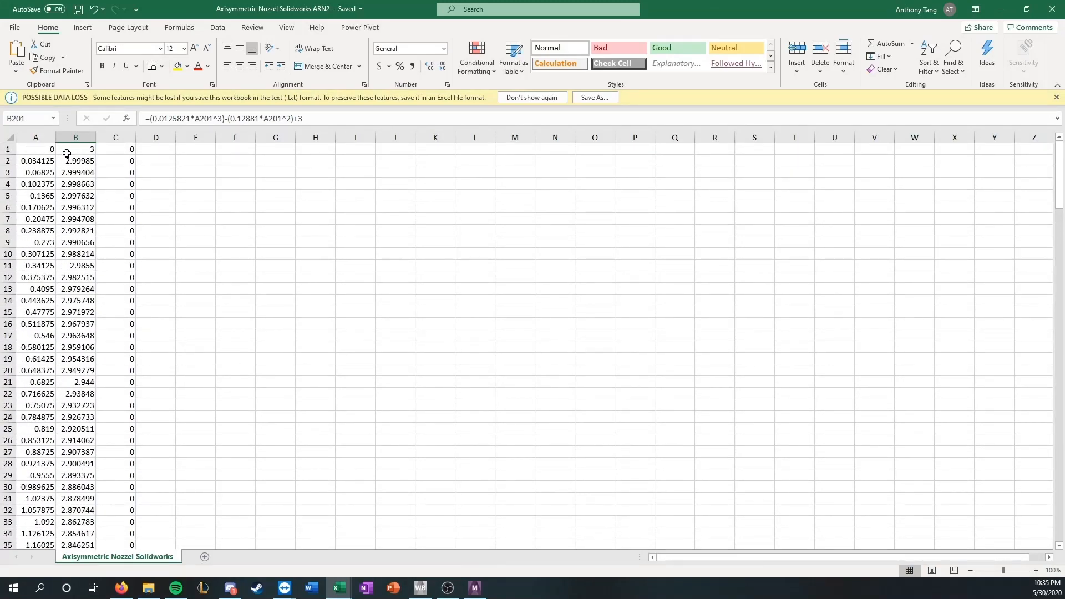
Save the coordinates as Axisymmetric Nozzel Solidworks ARN2 in Text (MS-DOS) format in D: > ANSYS, replacing the existing file
left_click(14, 27)
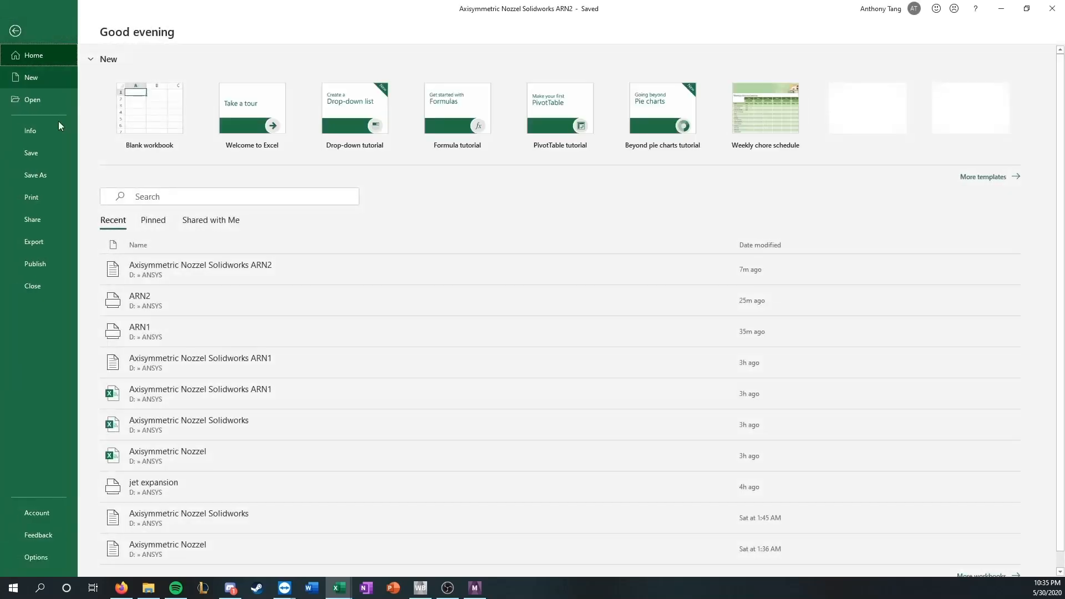
left_click(40, 153)
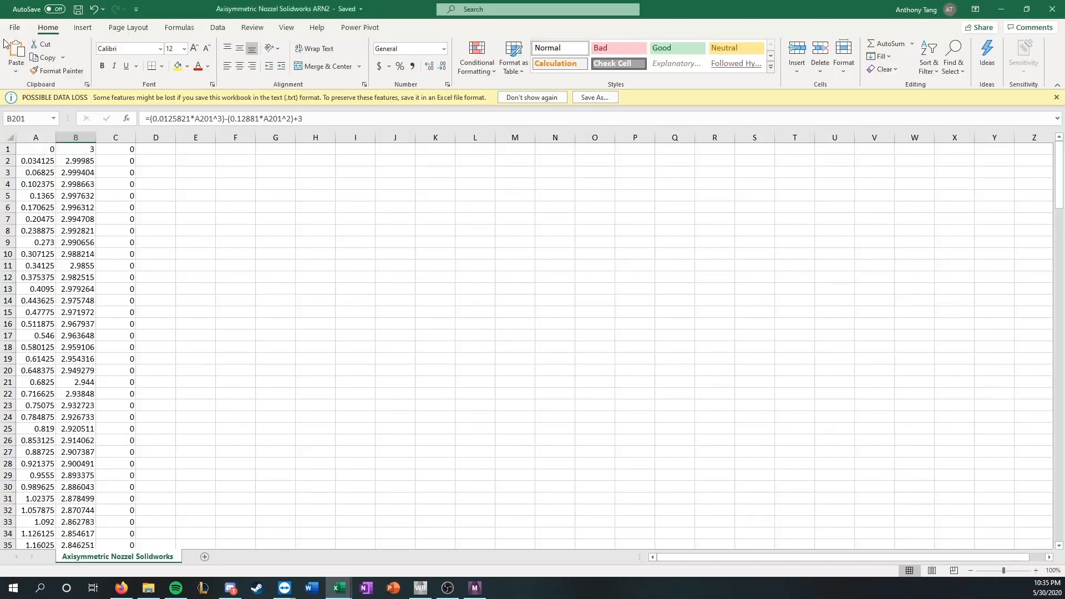
left_click(14, 27)
left_click(34, 174)
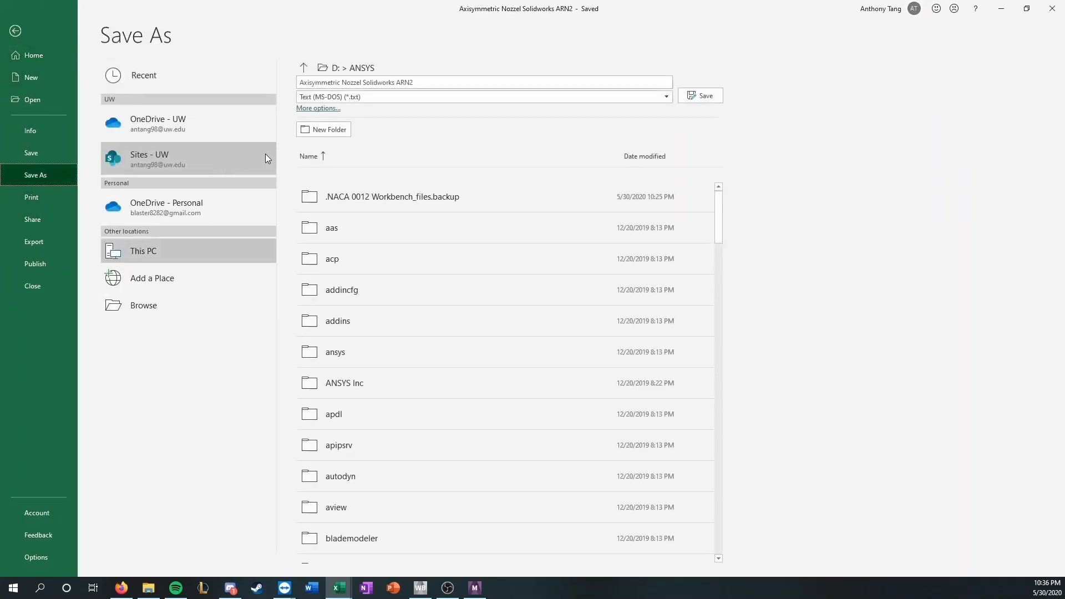
left_click(712, 97)
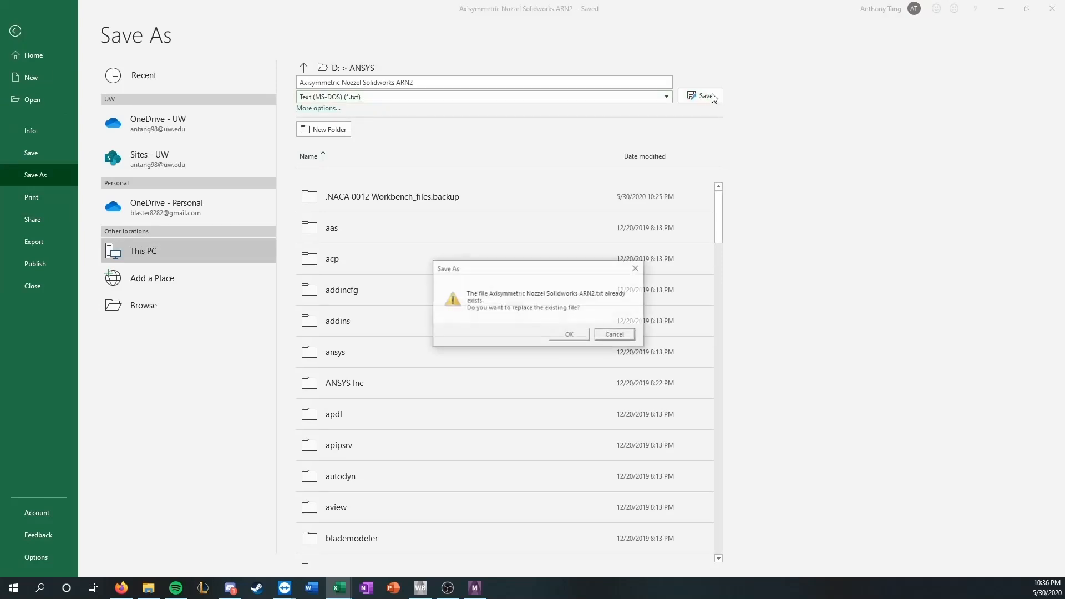
left_click(571, 336)
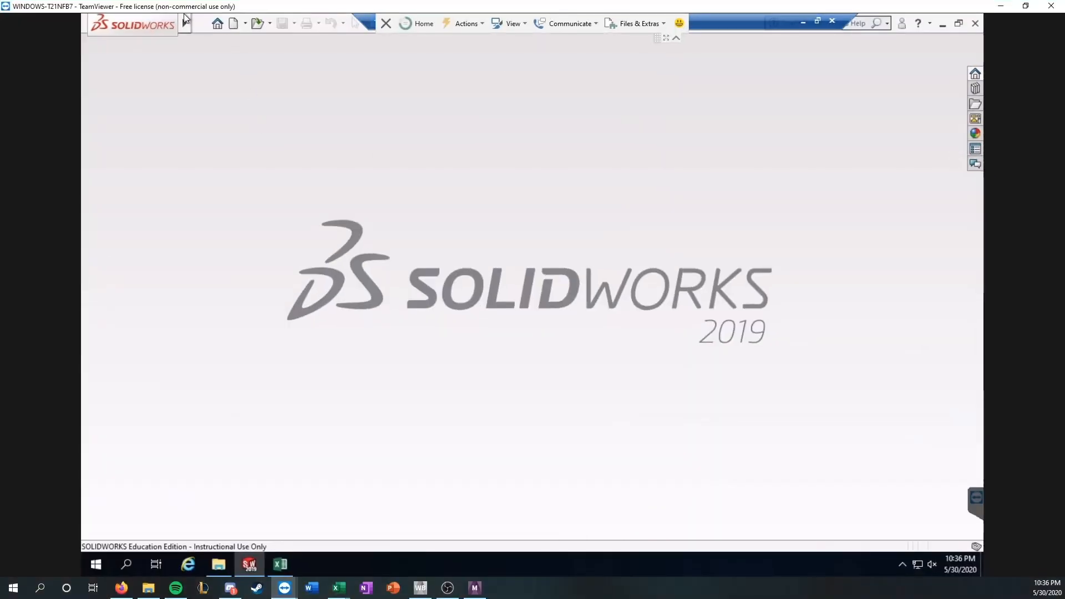
left_click(201, 23)
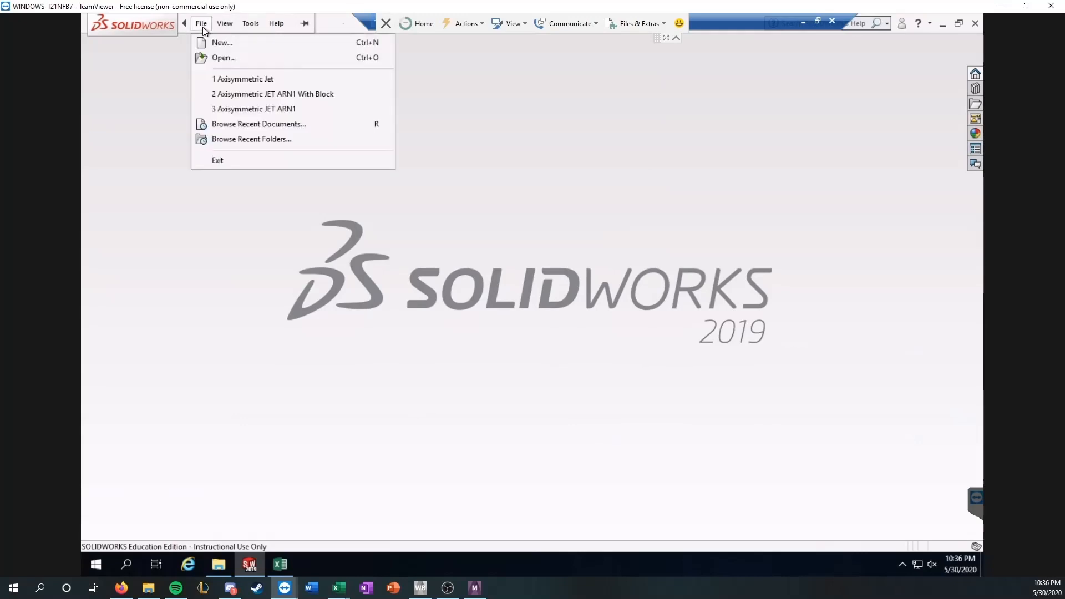
left_click(209, 58)
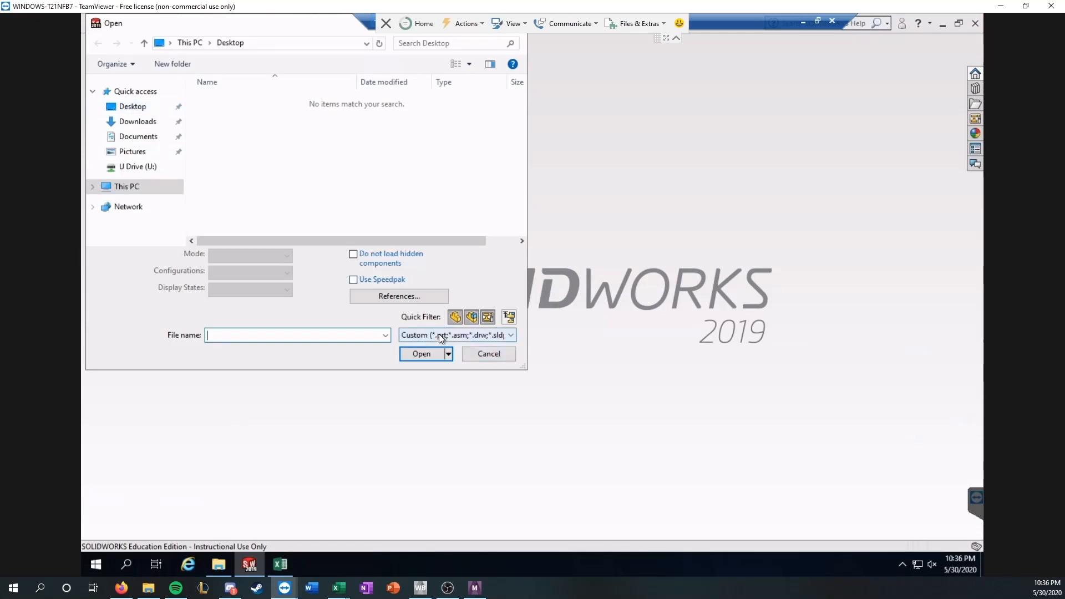
left_click(488, 352)
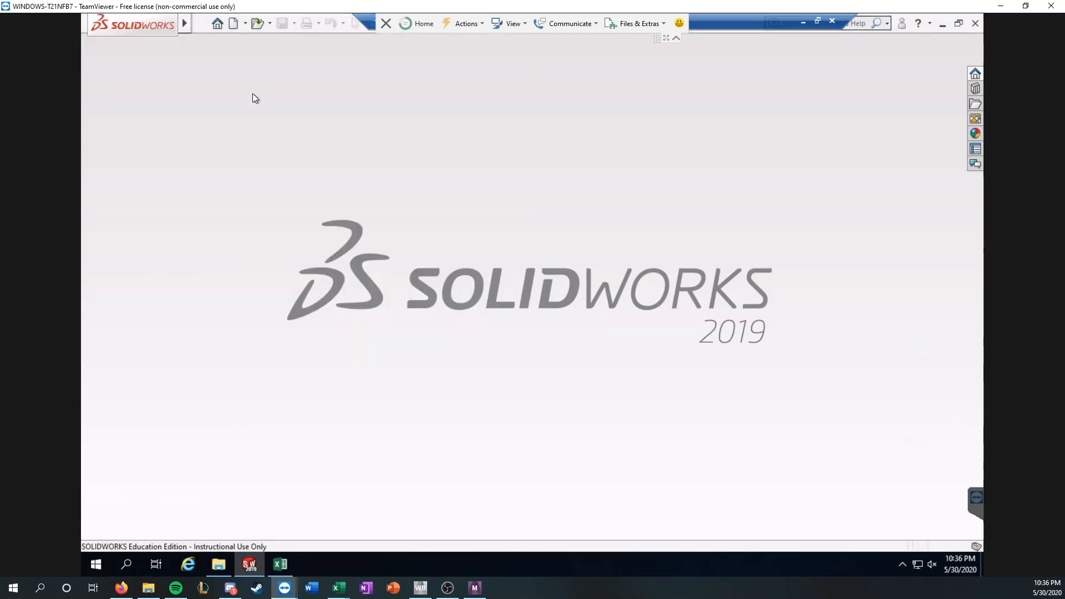
Create a new part in SOLIDWORKS and start a sketch on the Front Plane
left_click(232, 24)
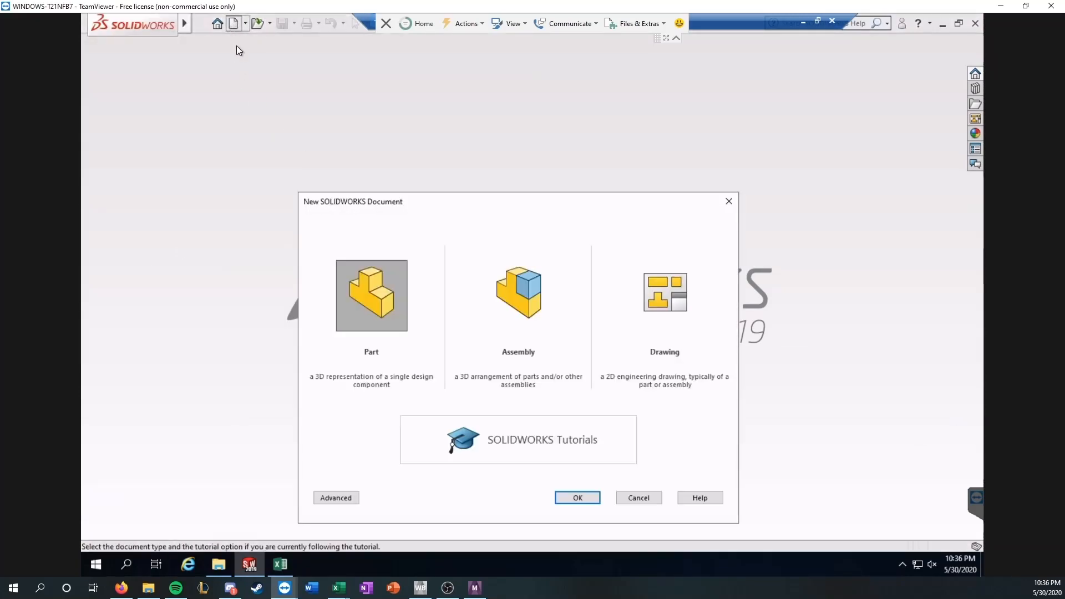
left_click(567, 497)
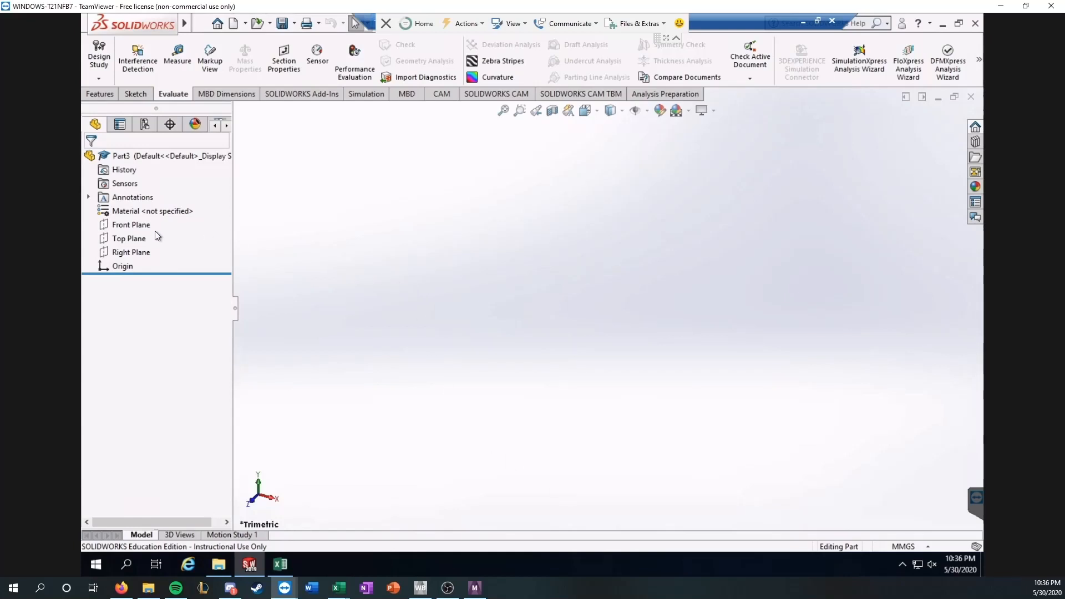
right_click(136, 227)
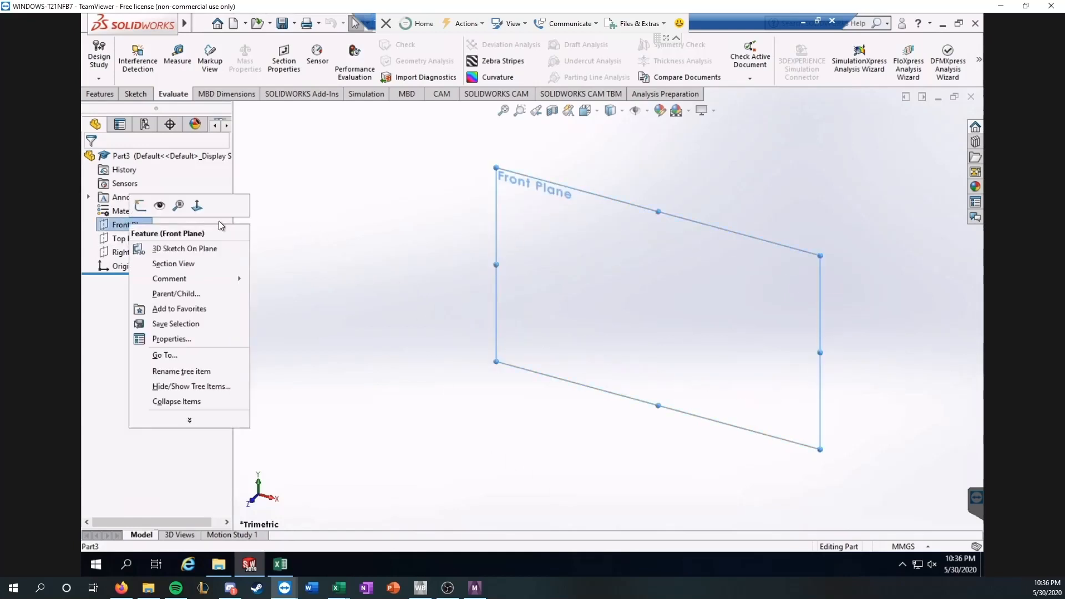
left_click(139, 206)
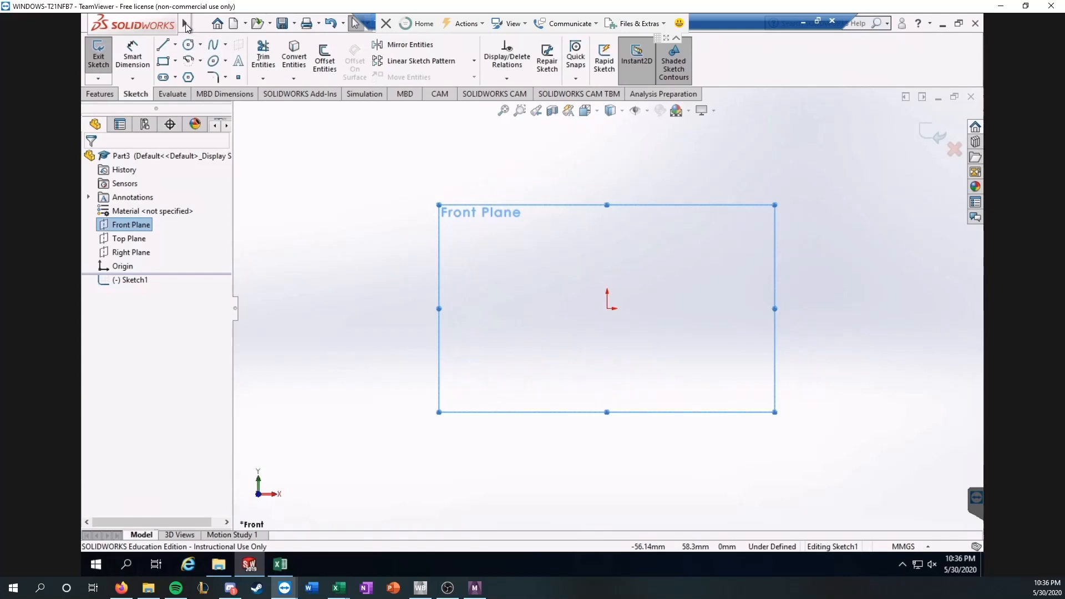
View the nozzle coordinate sheet in Excel on the remote computer and return to the Front Plane sketch
left_click(265, 566)
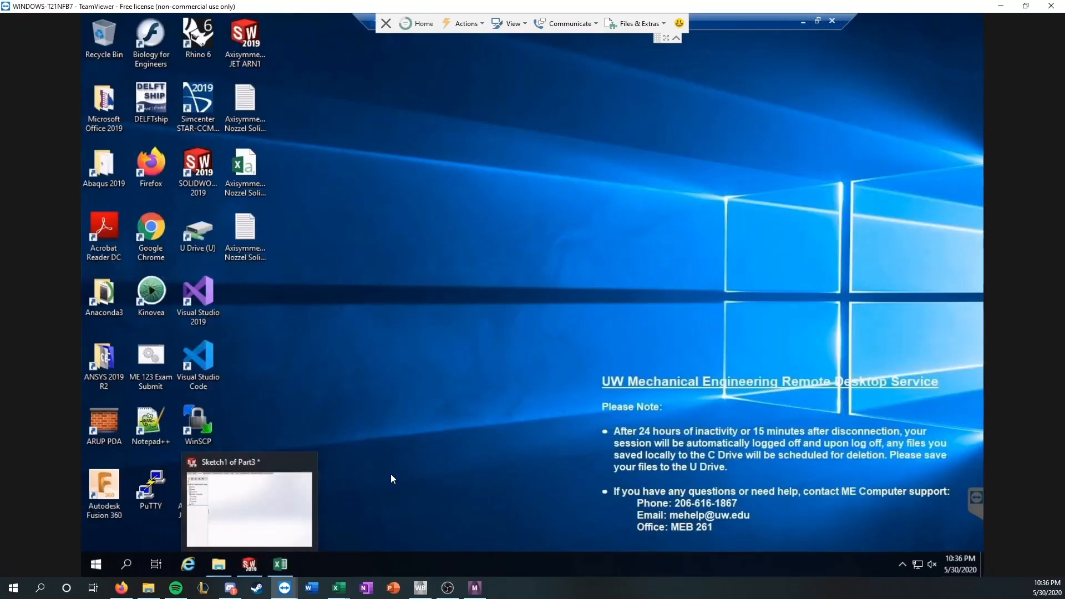
left_click(263, 570)
left_click(280, 564)
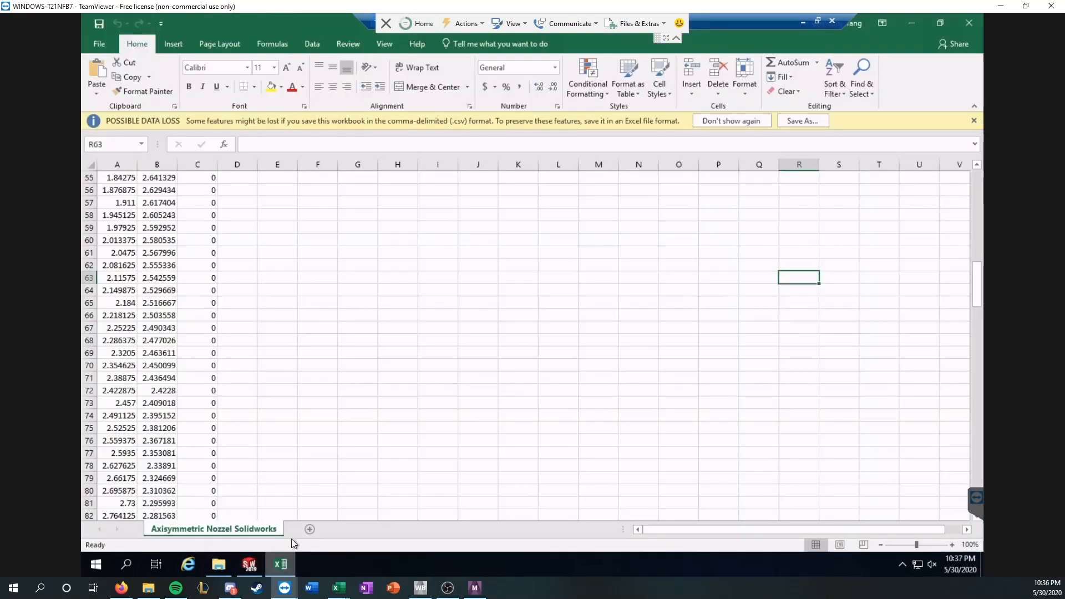
left_click(912, 24)
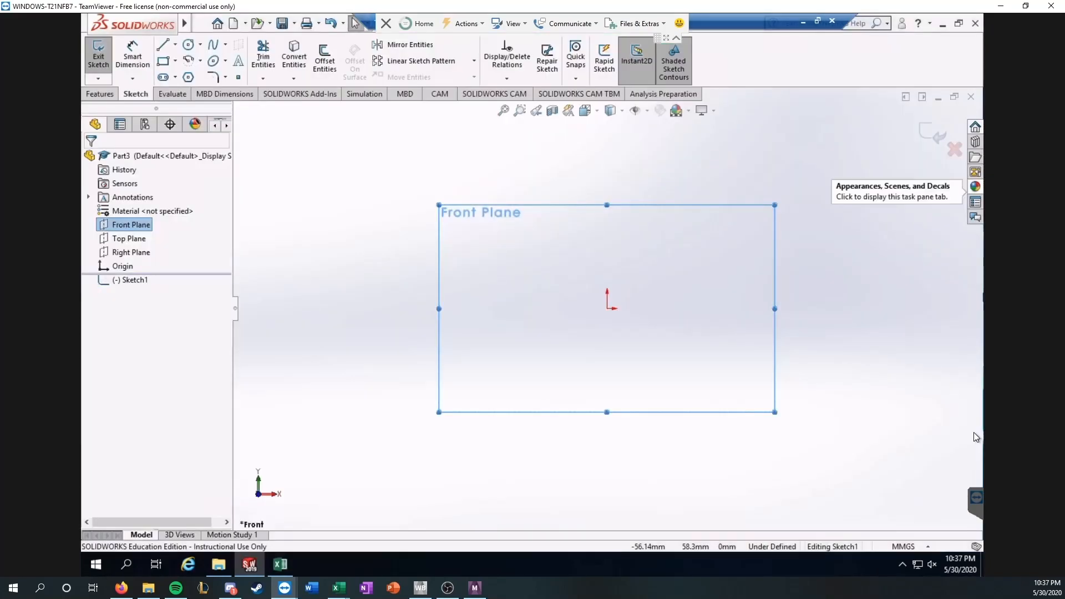
Copy the Axisymmetric Nozzel Solidworks ARN2 text file to the remote computer's Desktop folder and return to the Front Plane sketch
left_click(219, 564)
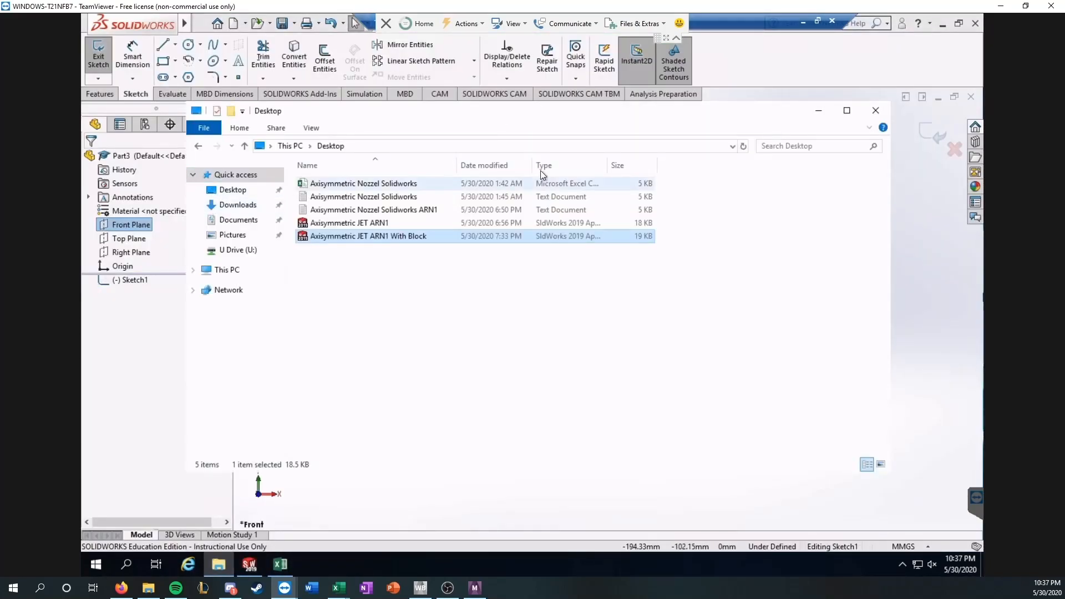
left_click(826, 115)
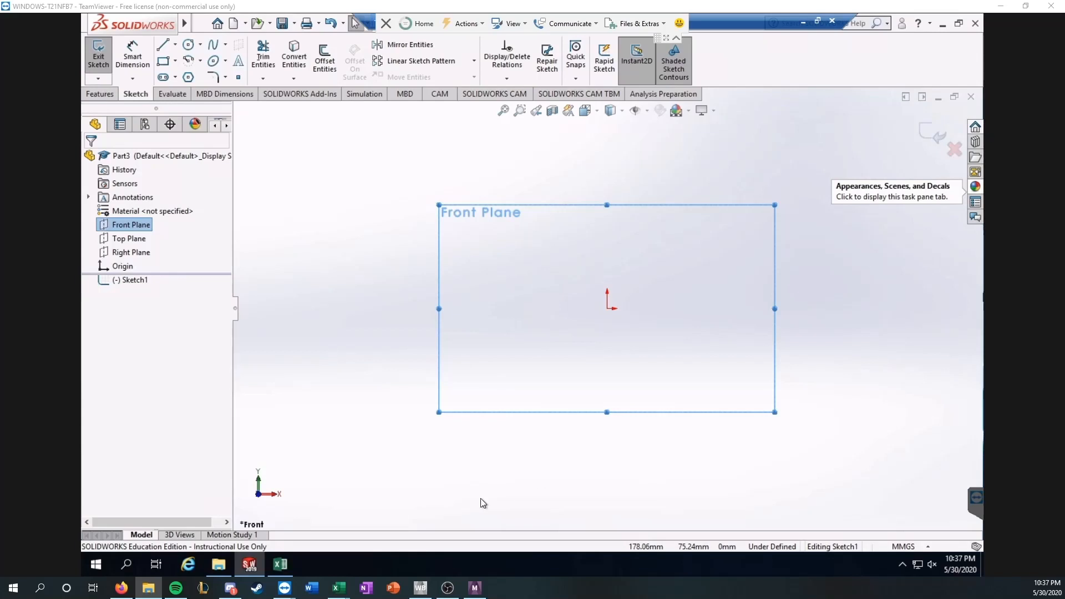
left_click(217, 564)
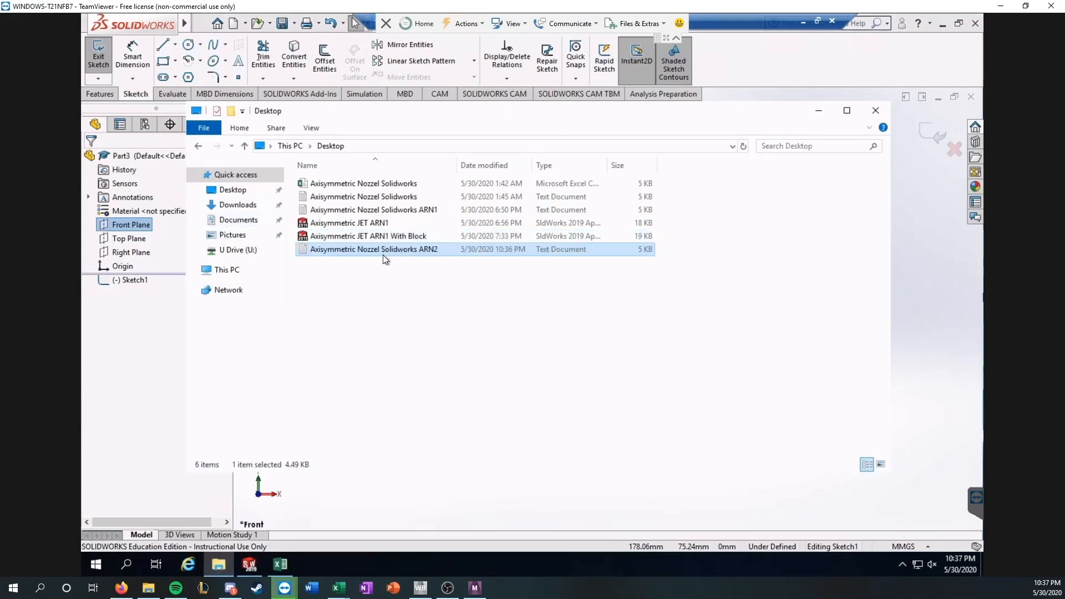
left_click(818, 110)
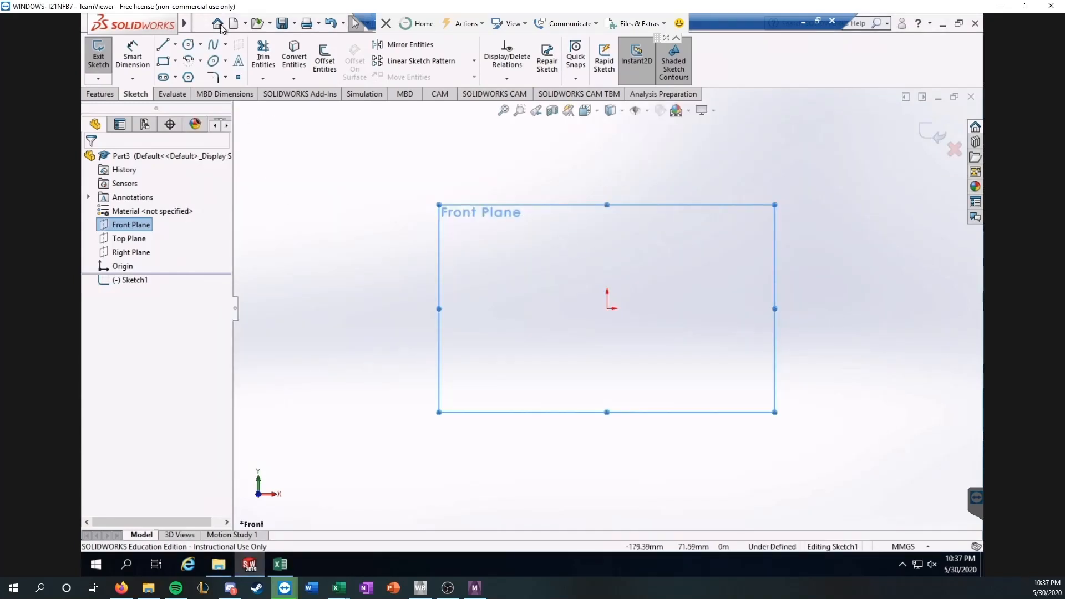
Exit the empty Front Plane sketch, discarding its changes, so that the curve commands can be used
mouse_move(184, 24)
left_click(274, 23)
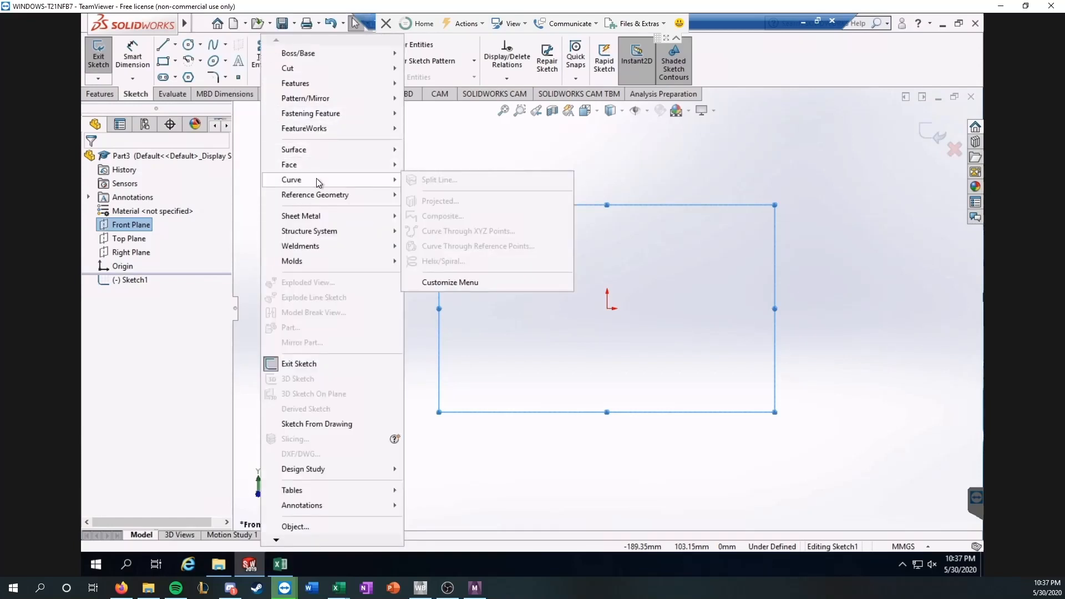
left_click(954, 153)
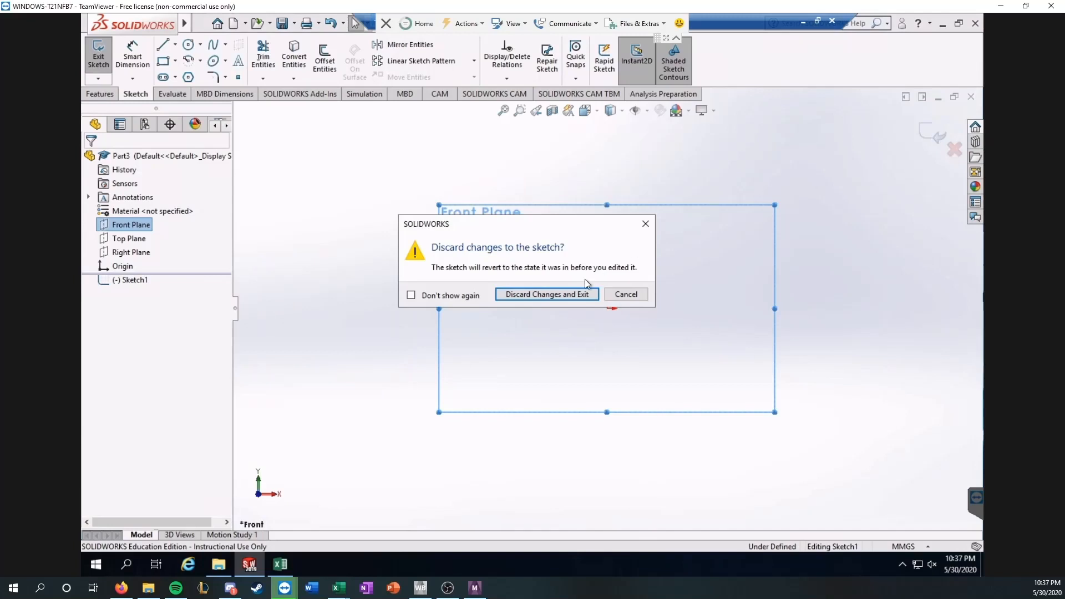
left_click(547, 294)
Try to insert a curve through XYZ points from the Axisymmetric Nozzel Solidworks ARN2 text file in millimetres
left_click(246, 25)
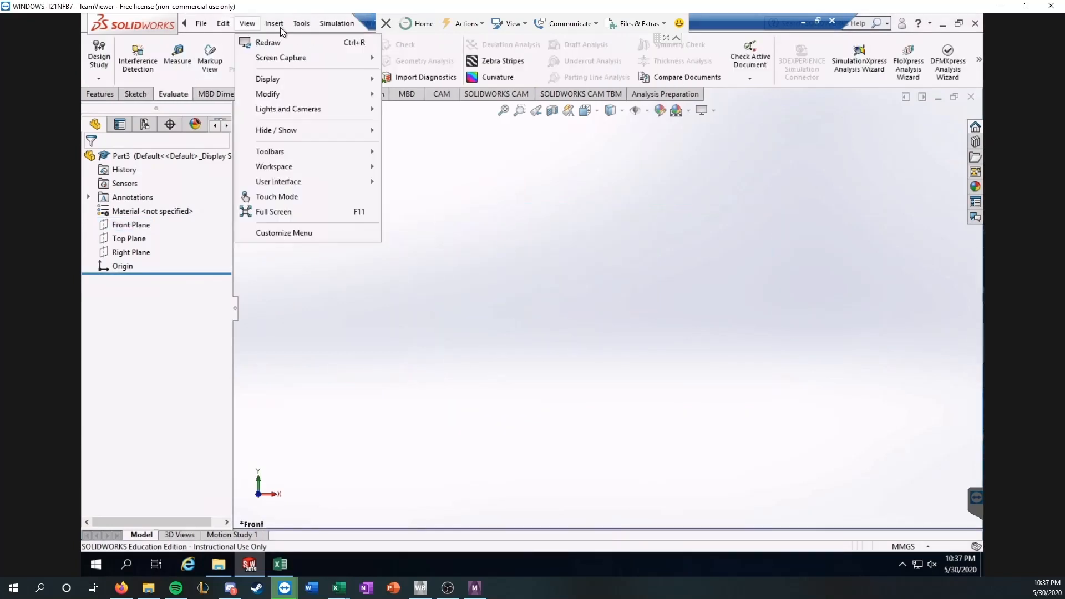
mouse_move(280, 28)
mouse_move(332, 179)
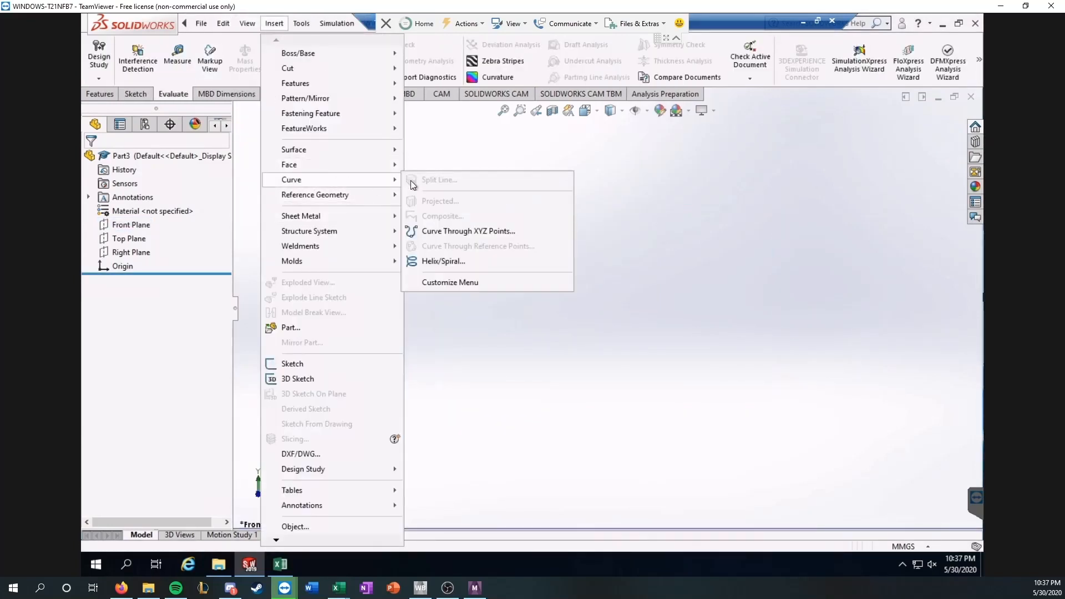
left_click(448, 232)
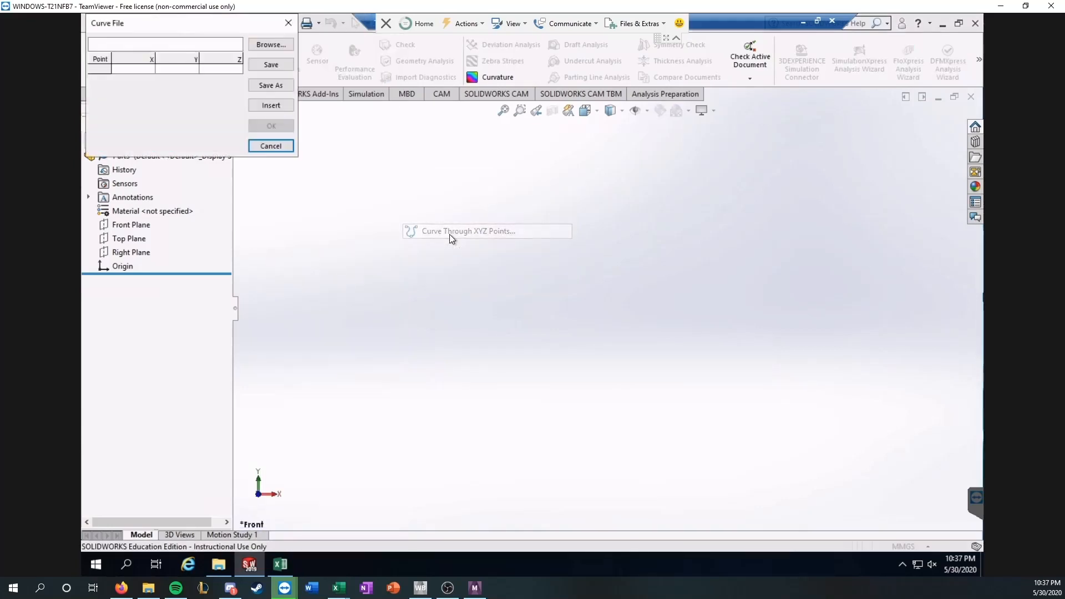
left_click(269, 48)
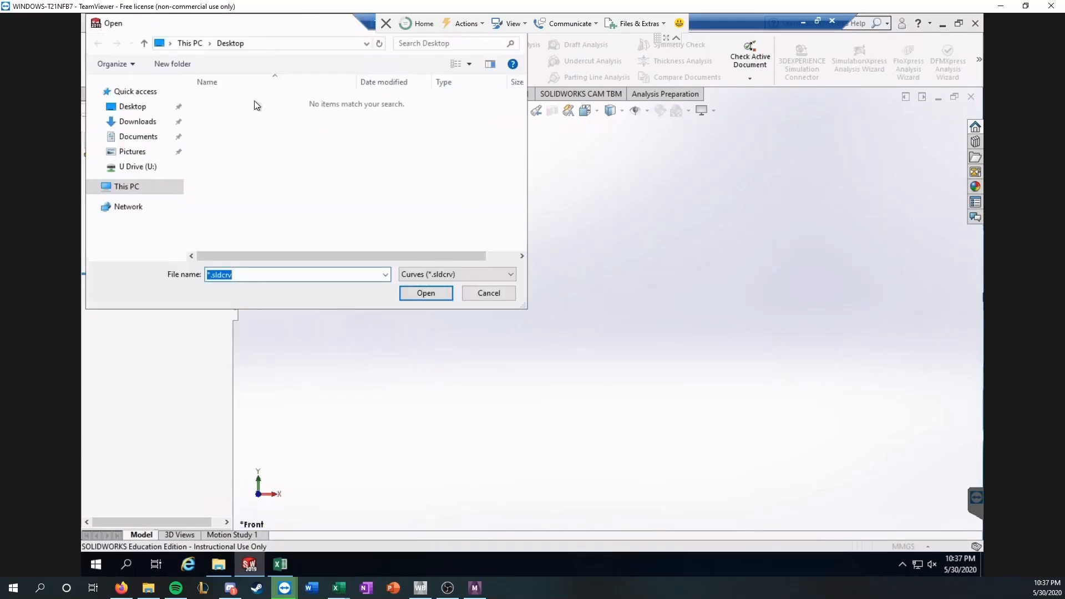
left_click(422, 279)
left_click(421, 292)
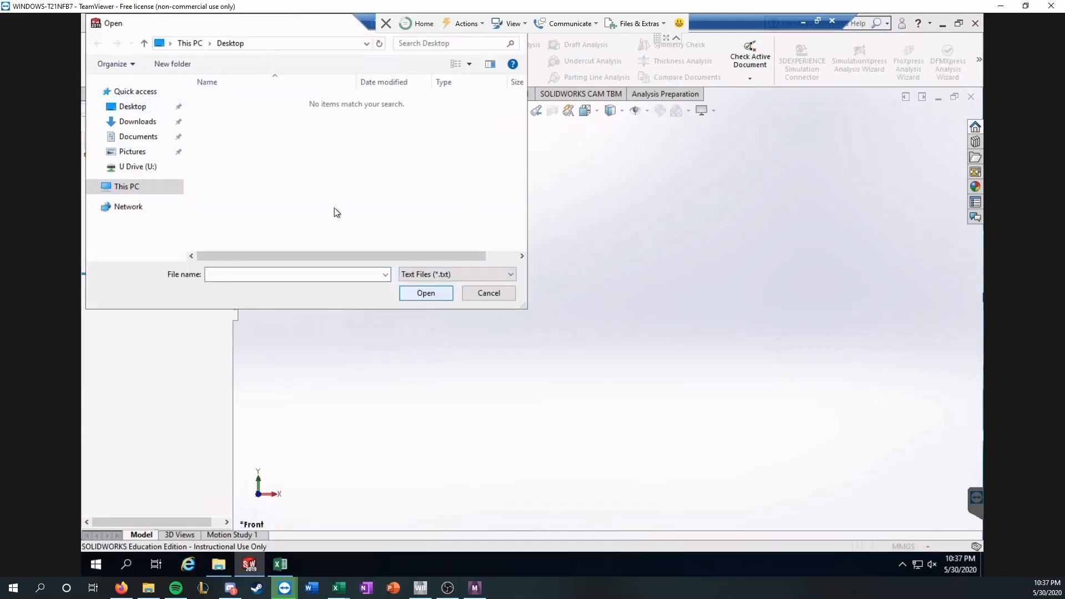
double_click(256, 114)
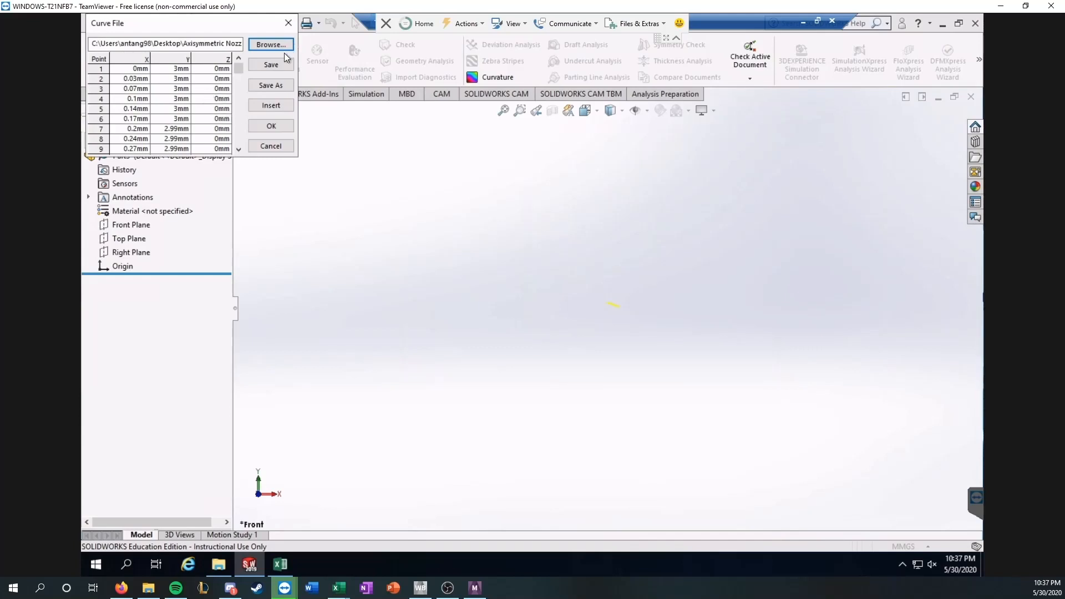
left_click(280, 126)
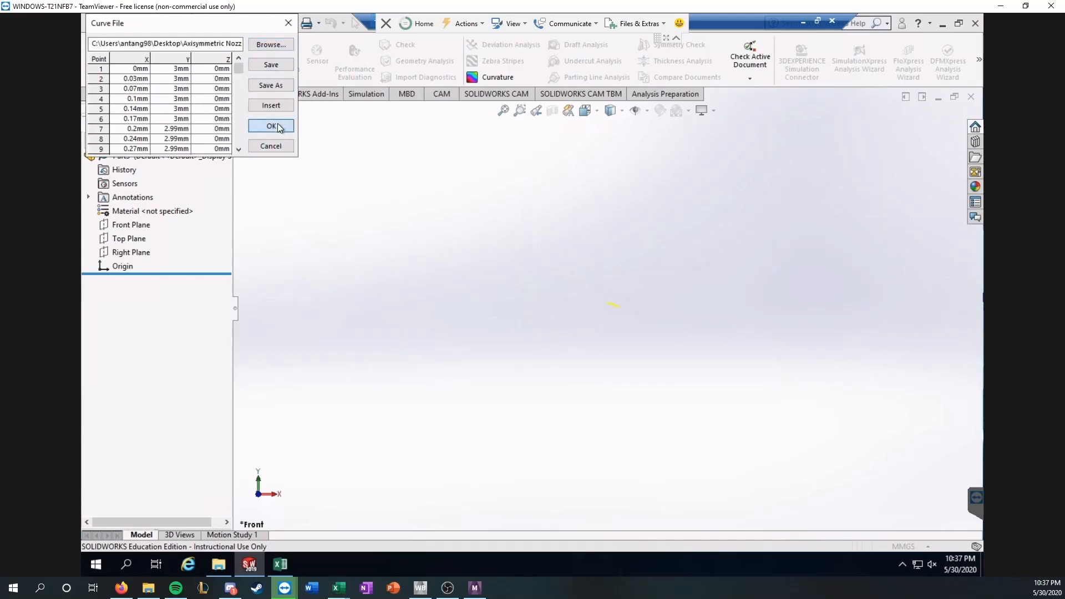
scroll(591, 311, "down", 3)
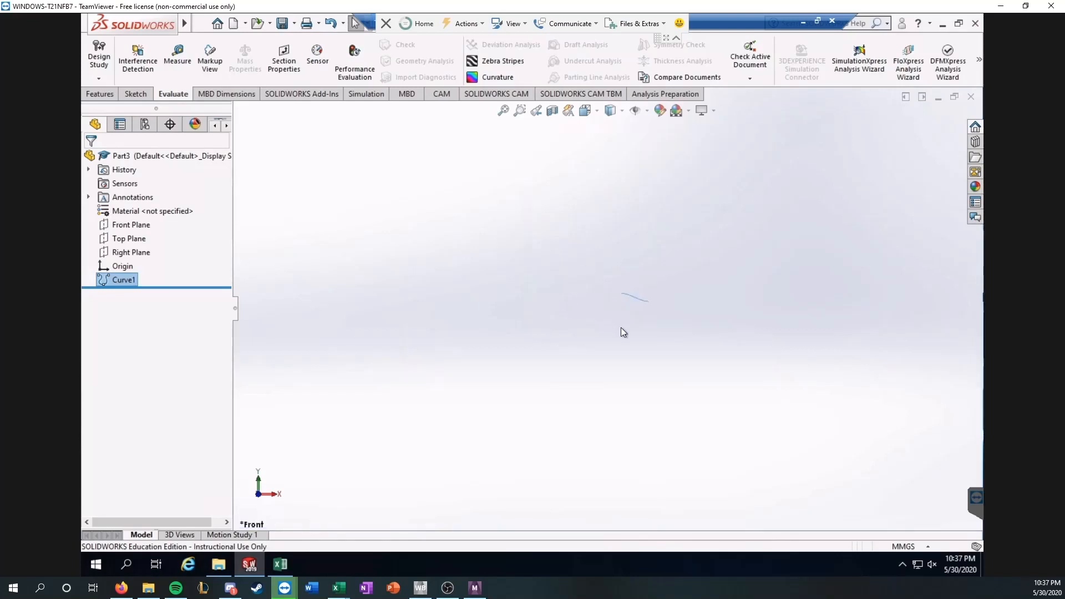
scroll(669, 306, "down", 2)
scroll(585, 324, "down", 3)
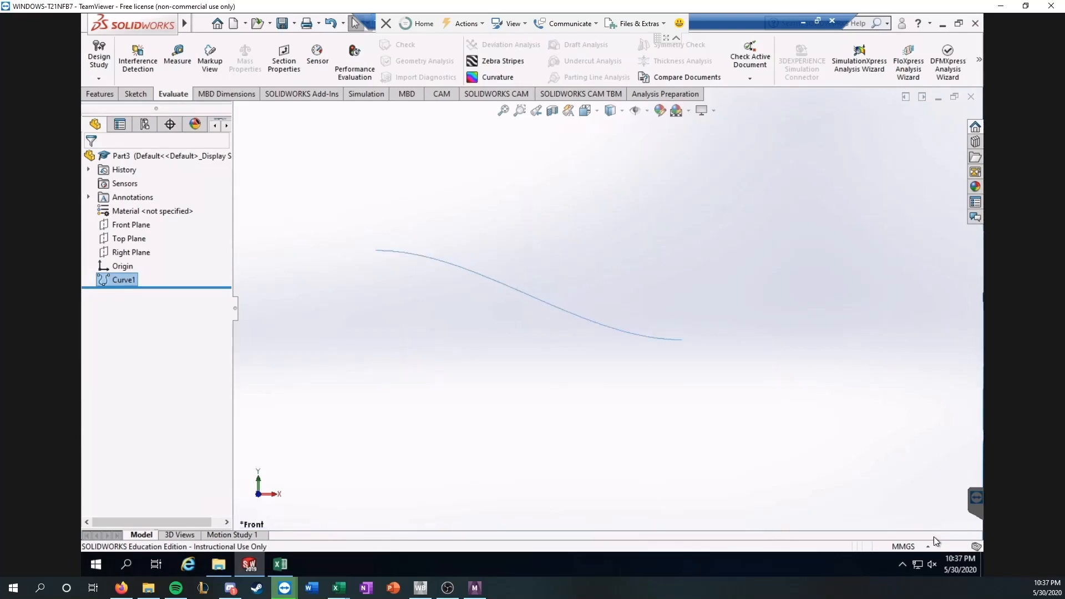
Change the document units to IPS (inch, pound, second) and delete the millimetre curve
left_click(919, 547)
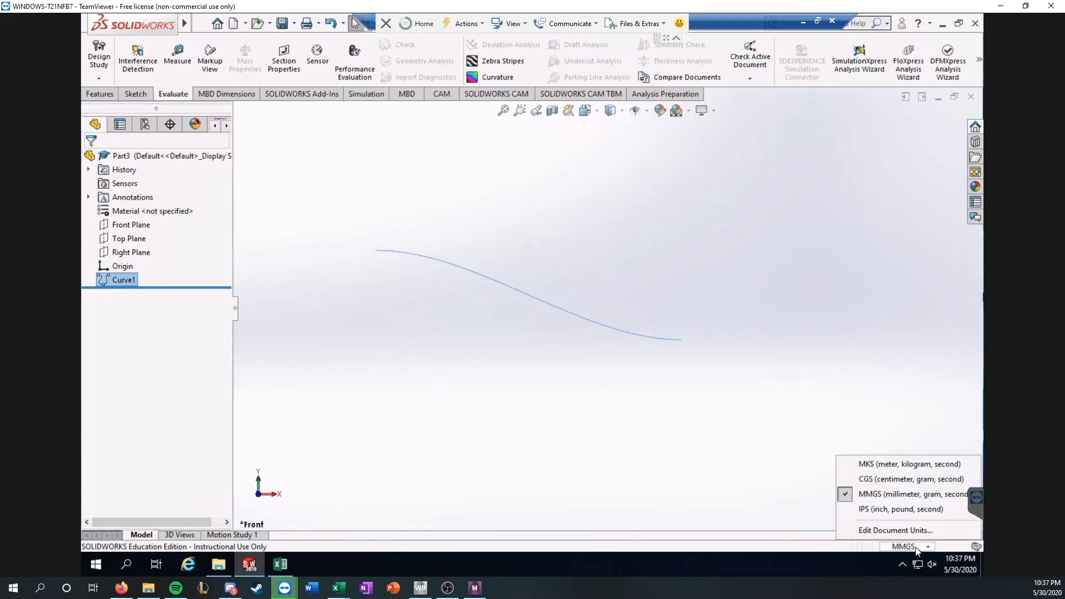
left_click(908, 509)
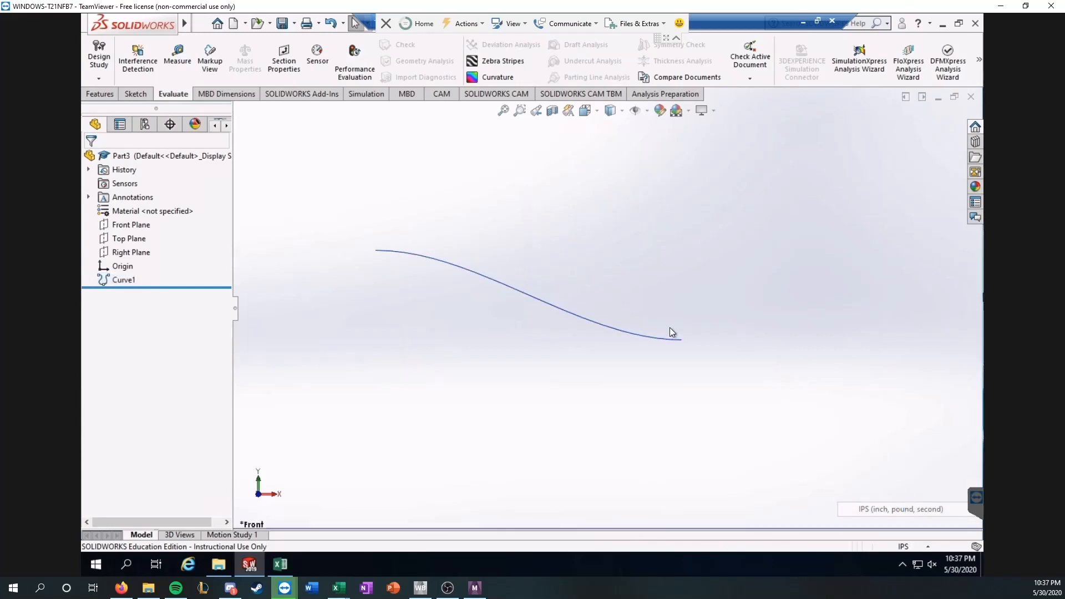
right_click(120, 281)
left_click(154, 348)
left_click(609, 227)
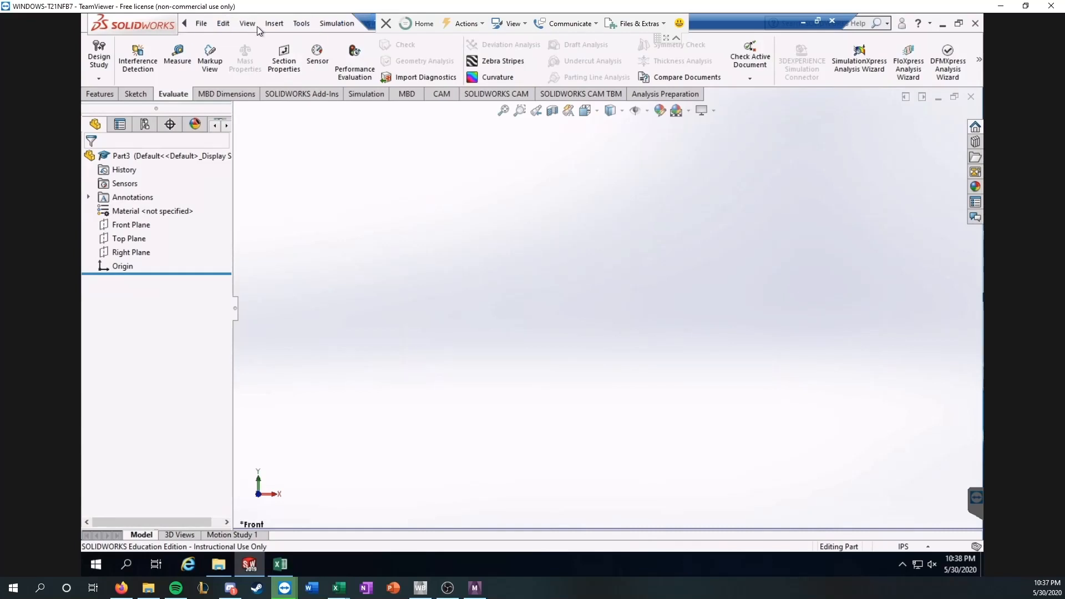
Insert the nozzle contour as a curve through XYZ points in inches, loaded from the Axisymmetric Nozzel Solidworks ARN2 text file
left_click(273, 24)
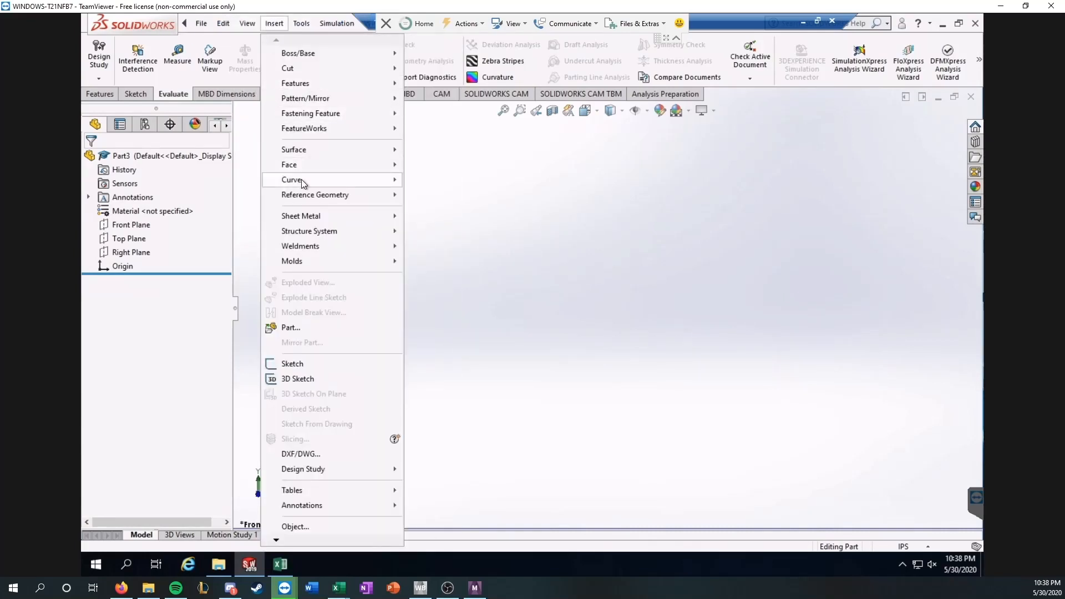
mouse_move(300, 180)
left_click(438, 232)
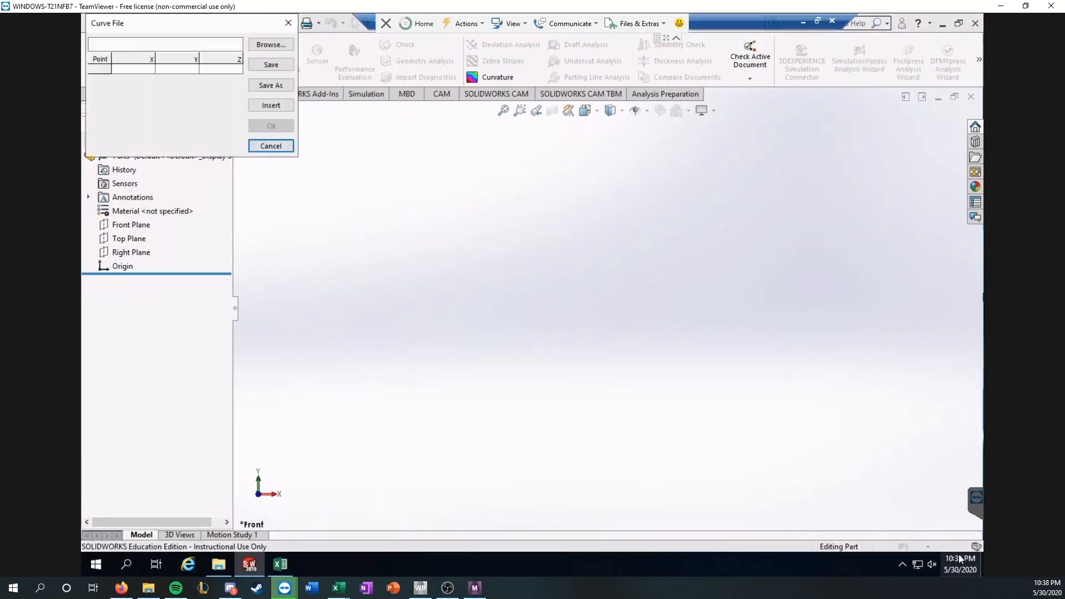
left_click(258, 47)
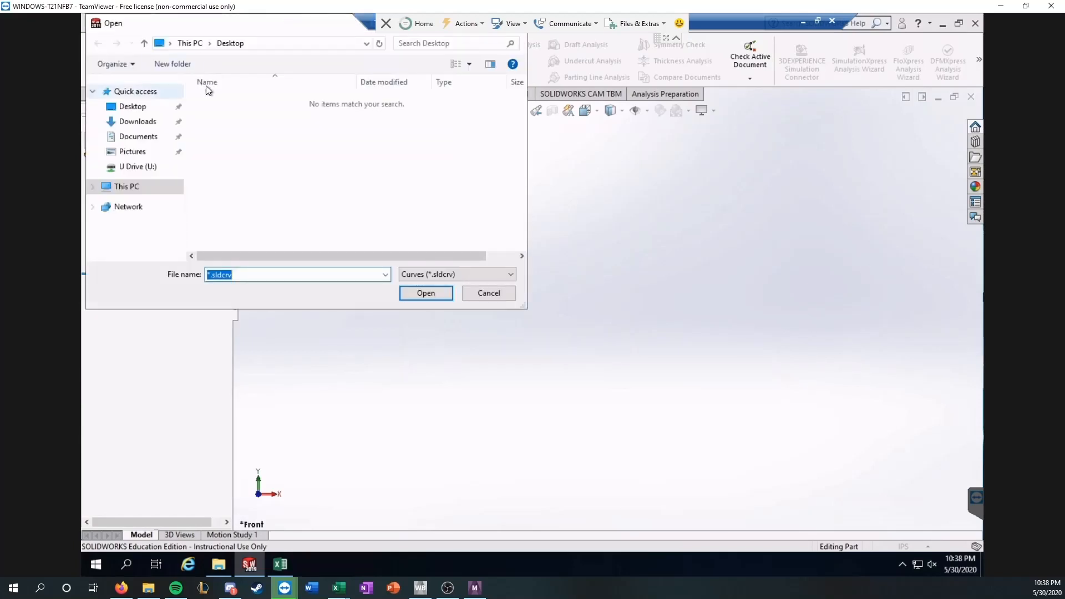
left_click(424, 272)
left_click(427, 295)
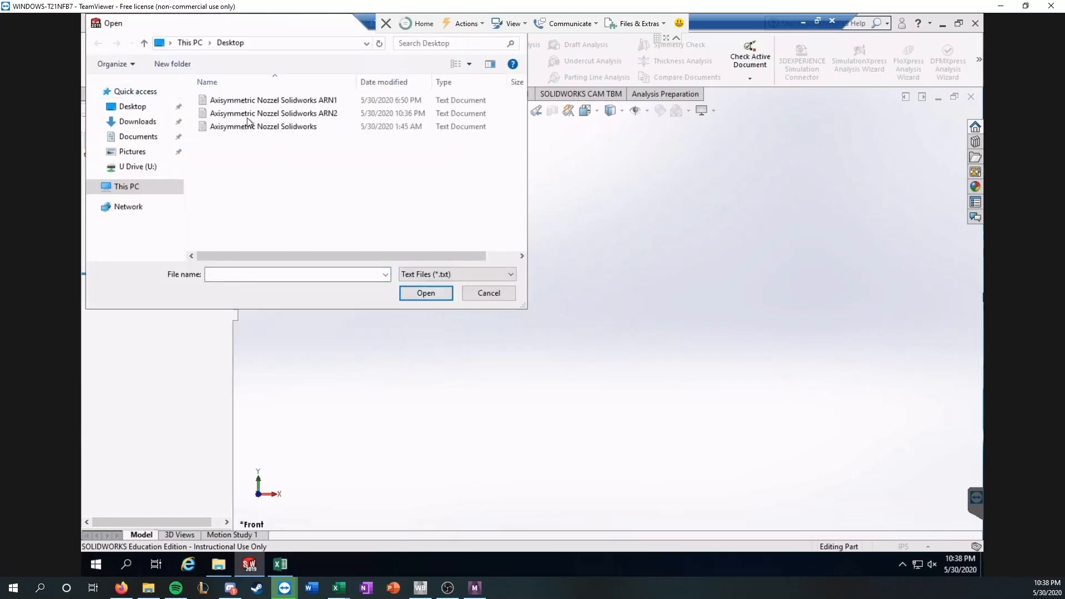
double_click(235, 116)
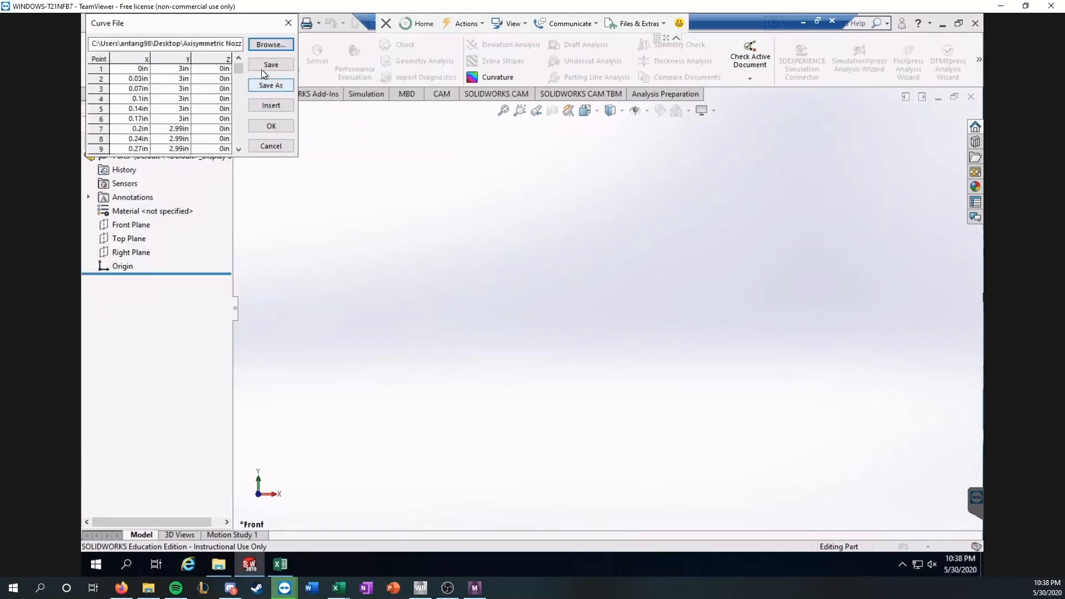
left_click(278, 127)
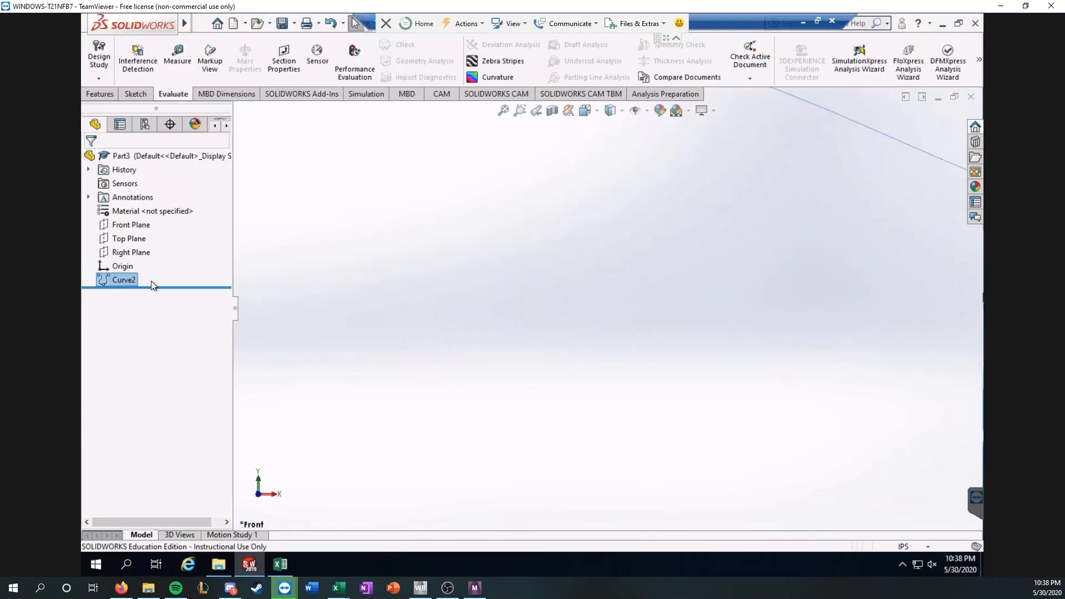
key("f")
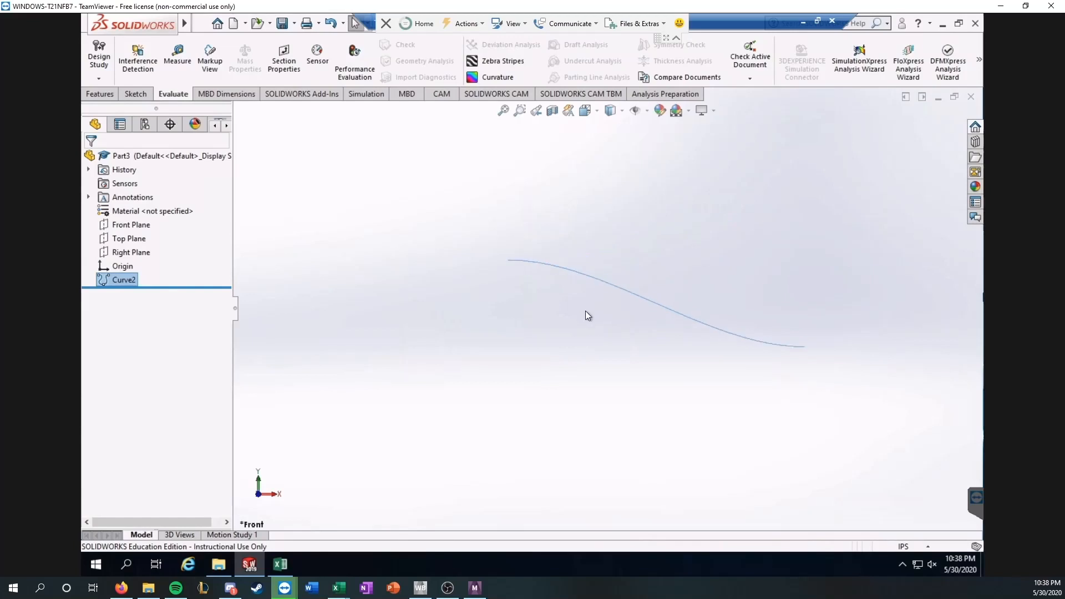
Start a sketch on the Front Plane and convert the imported nozzle curve into a sketch entity
left_click(127, 225)
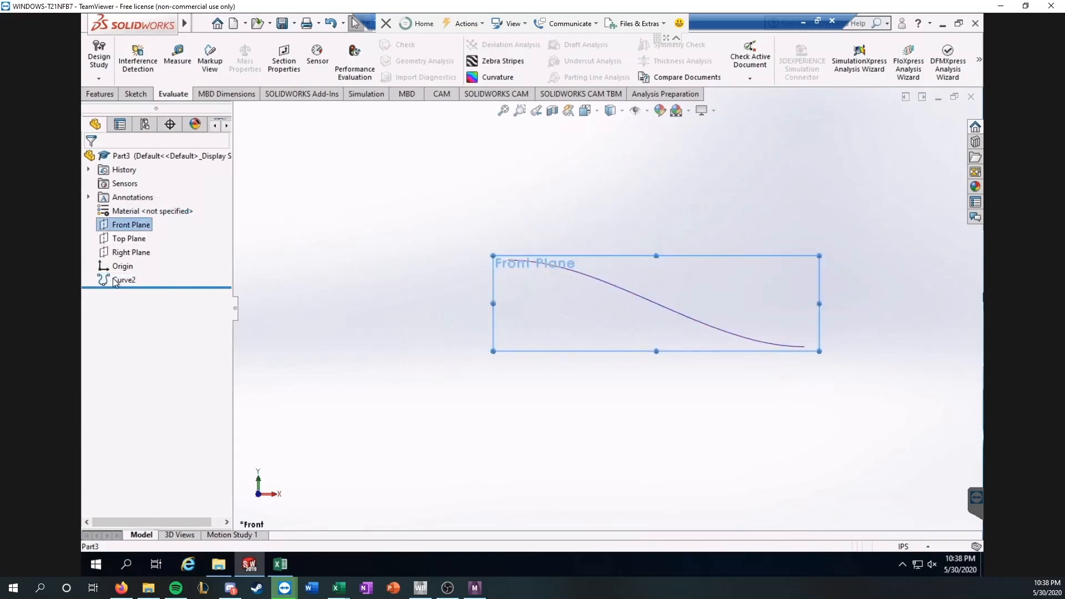
right_click(144, 224)
left_click(150, 204)
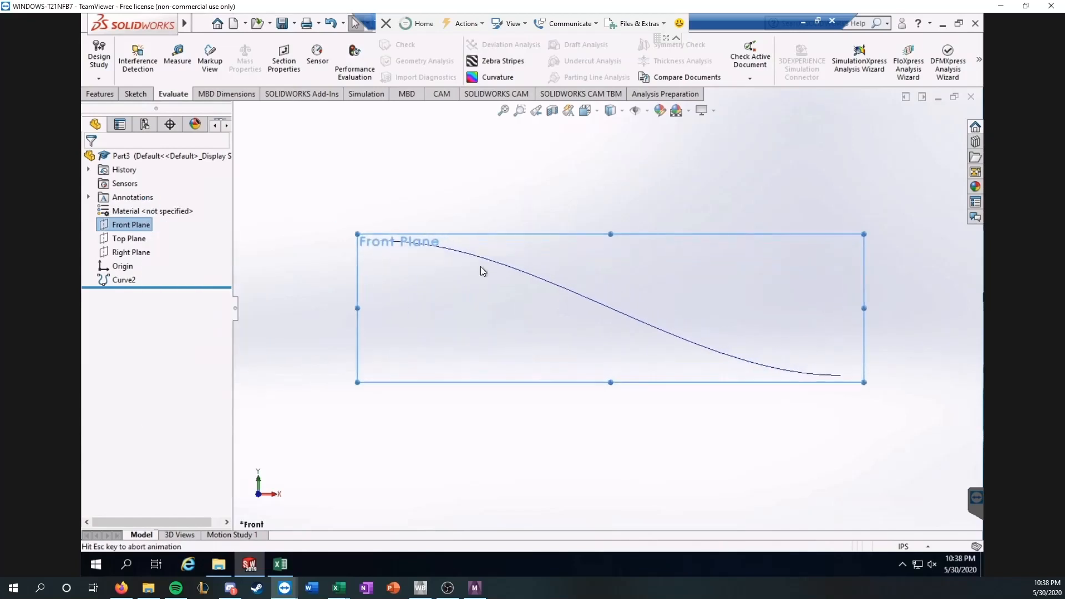
left_click(533, 279)
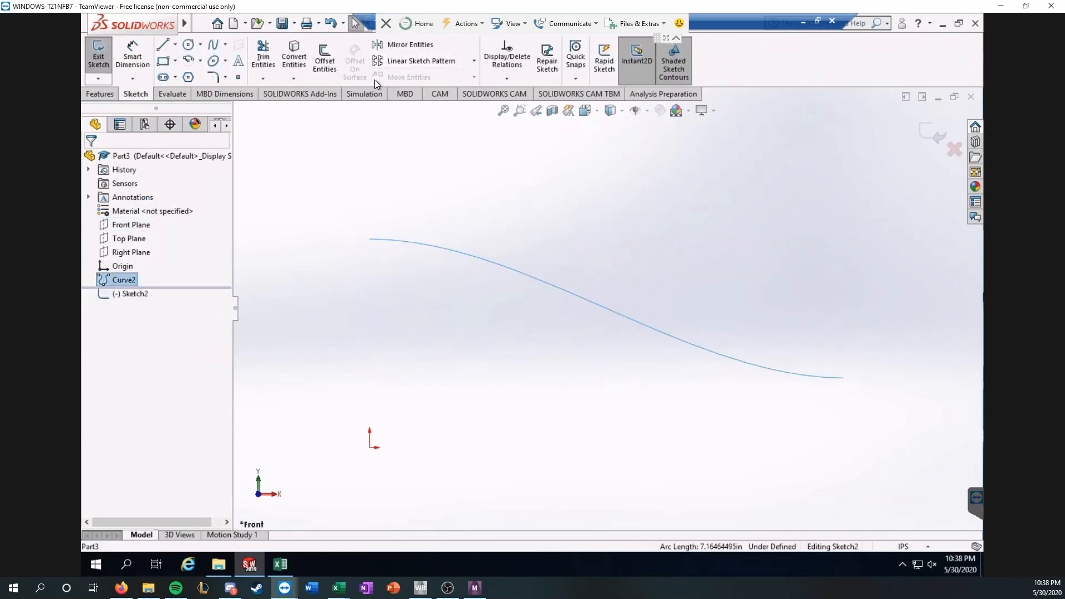
left_click(291, 62)
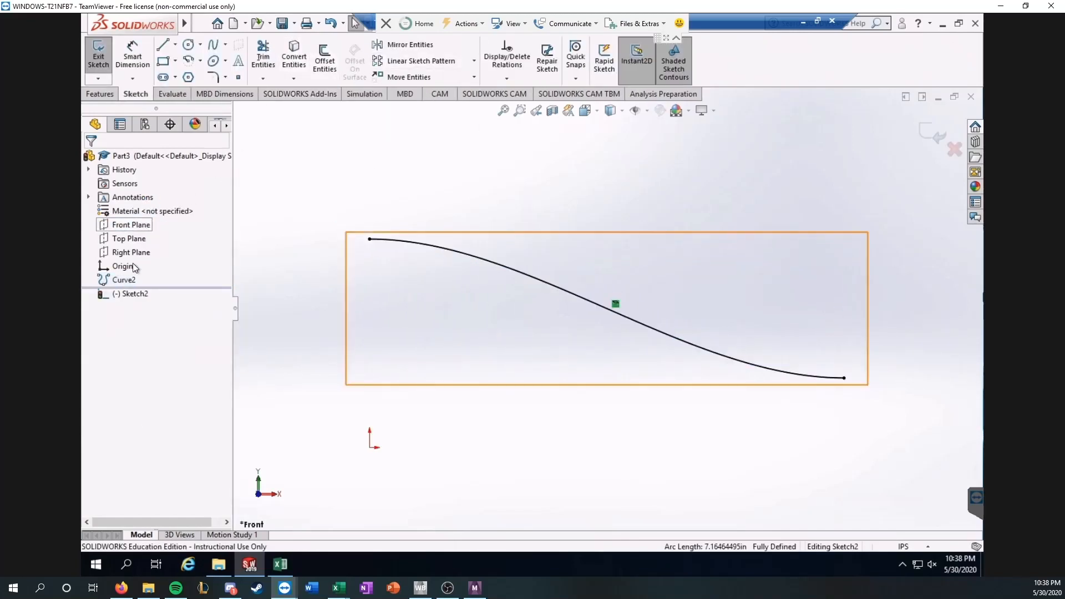
scroll(596, 316, "down", 2)
scroll(507, 308, "up", 2)
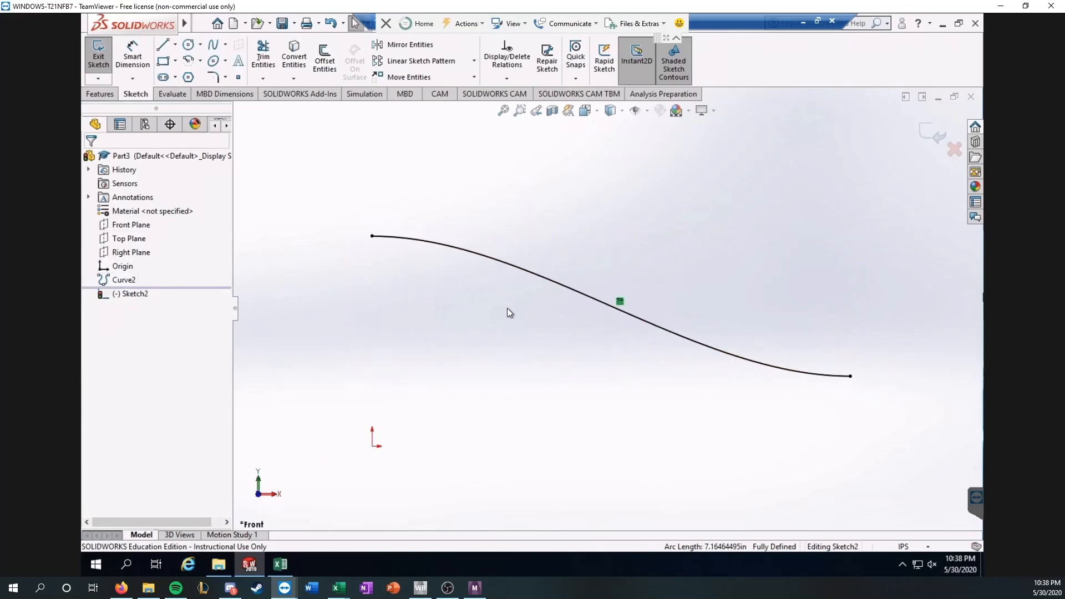
Close the nozzle contour with lines: an exit lip about 0.23 in, sloping outer wall, horizontal top, vertical inlet face and inlet line about 0.81 in long
left_click(120, 587)
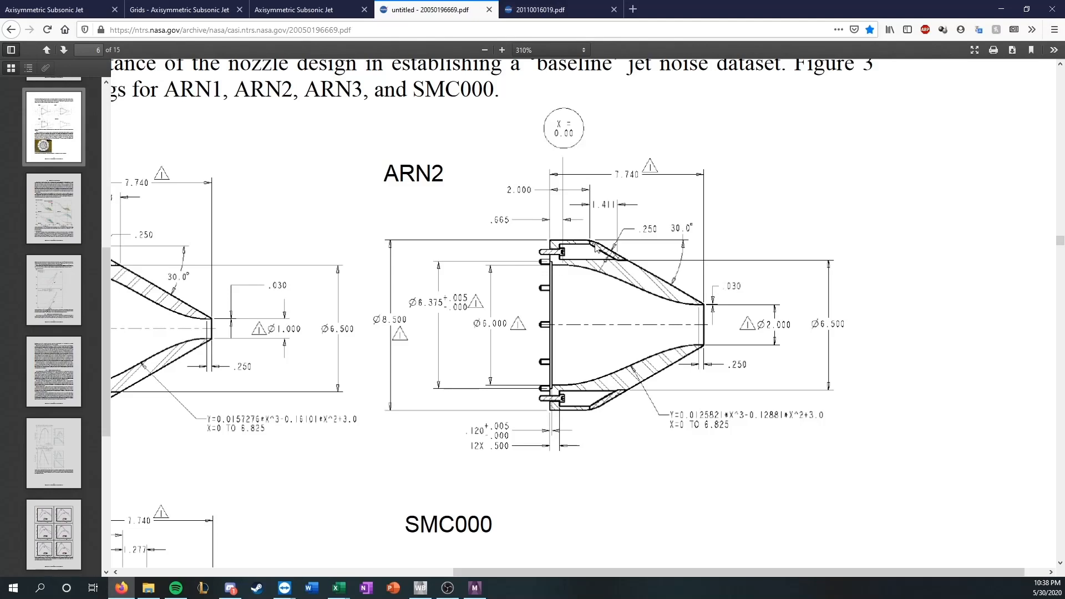
left_click(1001, 9)
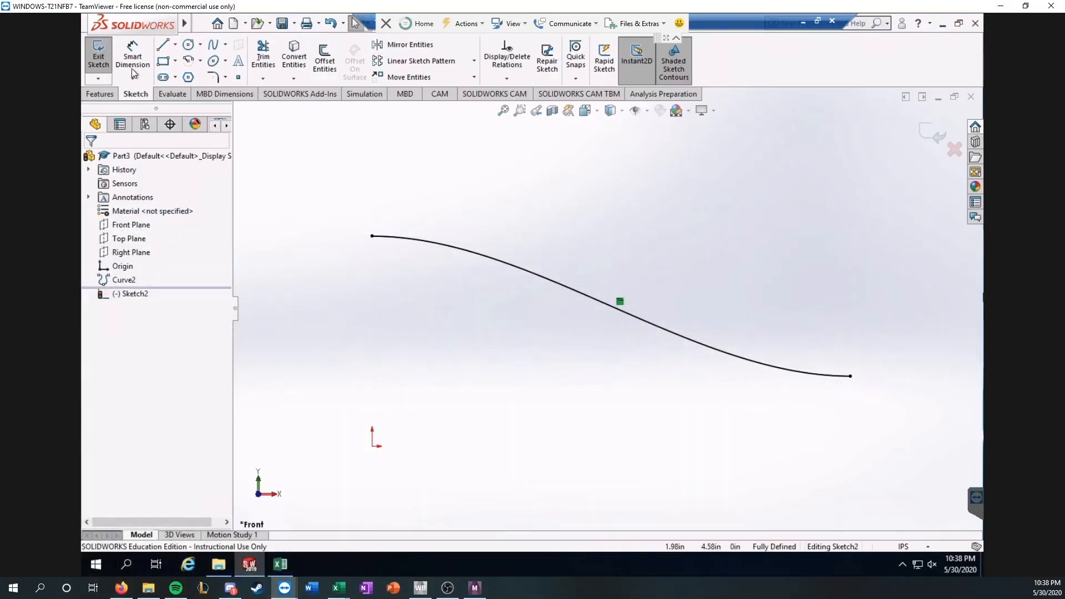
left_click(165, 45)
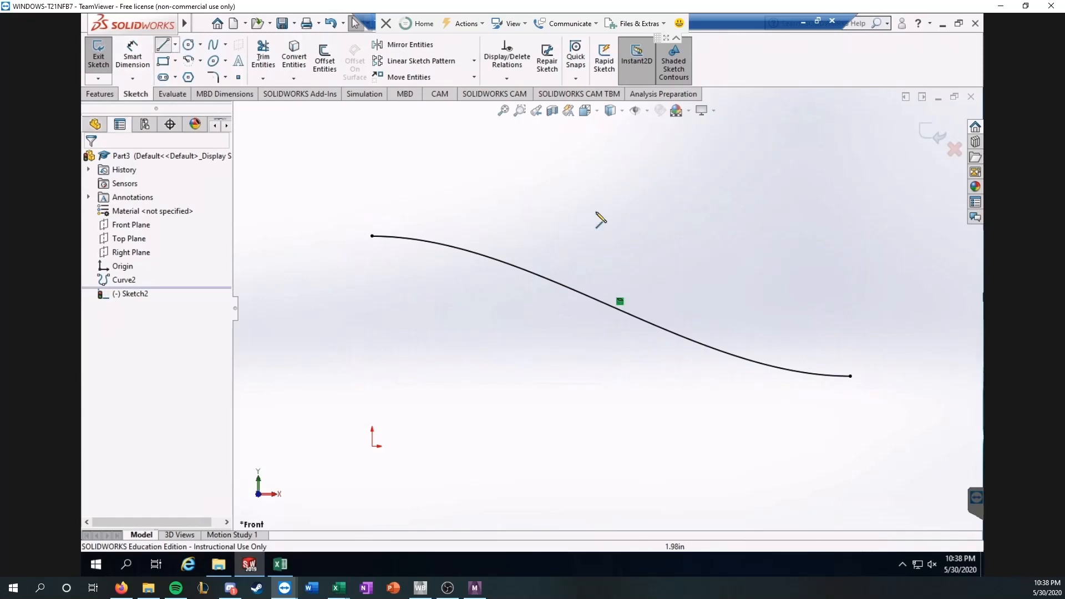
left_click(850, 376)
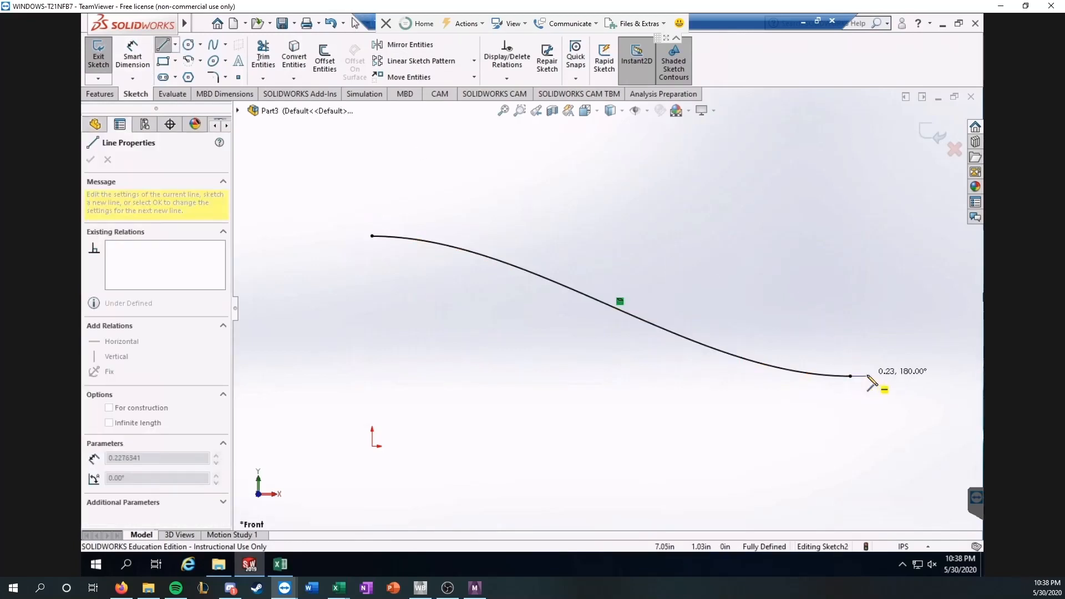
left_click(437, 159)
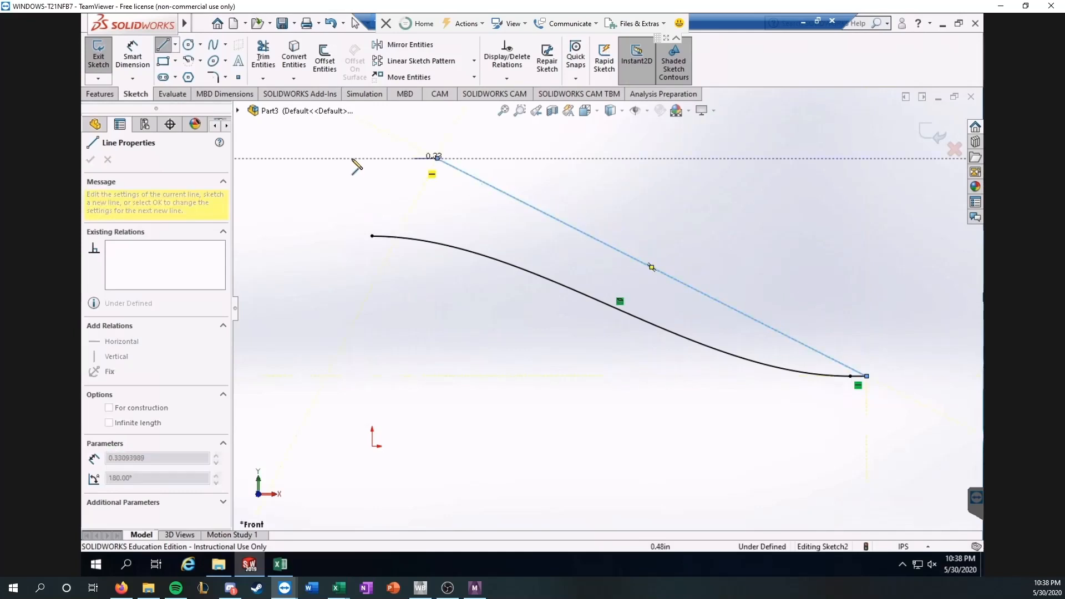
left_click(316, 159)
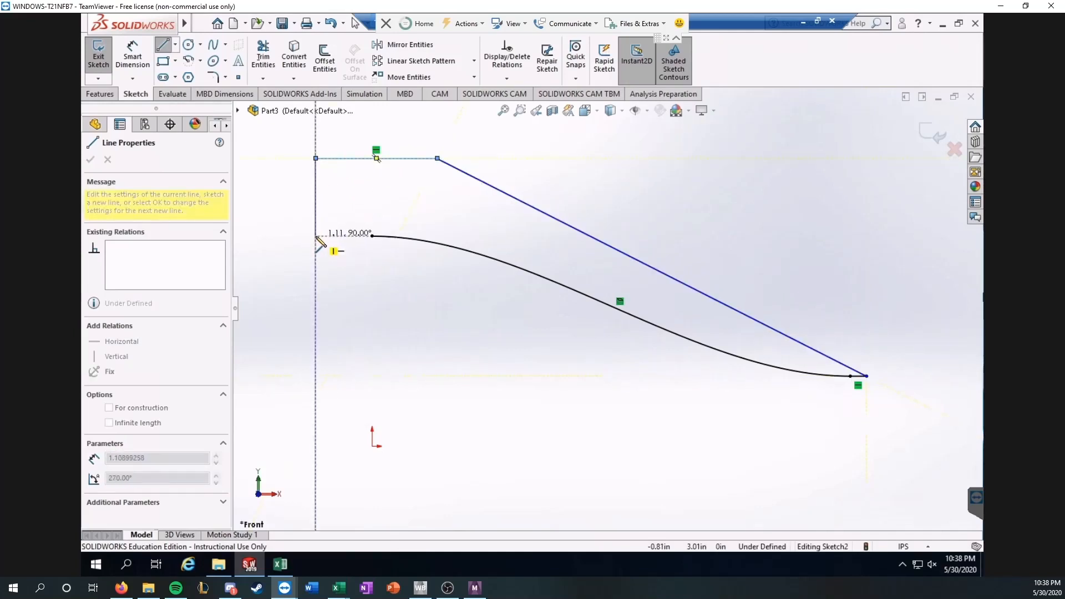
left_click(316, 236)
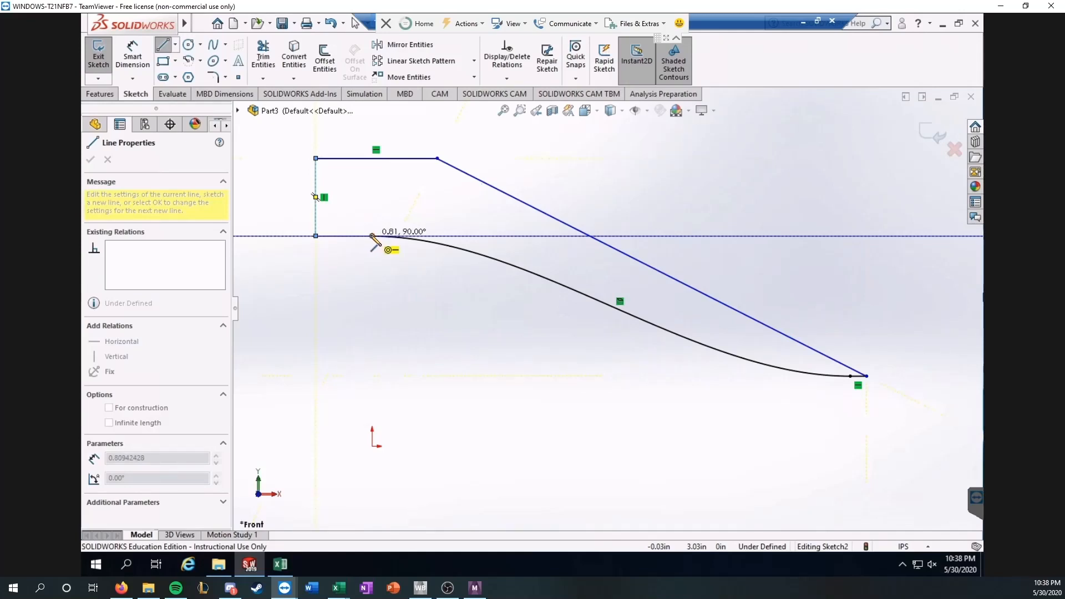
left_click(371, 235)
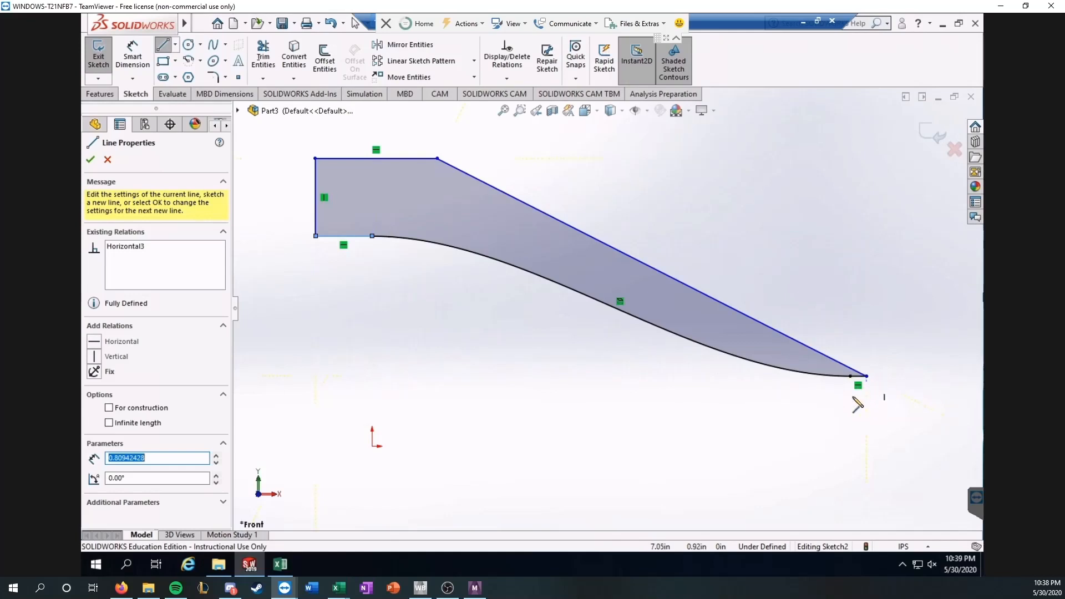
Check the exit lip length in the ARN2 PDF drawing and dimension the short horizontal exit line to 0.25 in
scroll(638, 333, "down", 2)
scroll(621, 366, "up", 4)
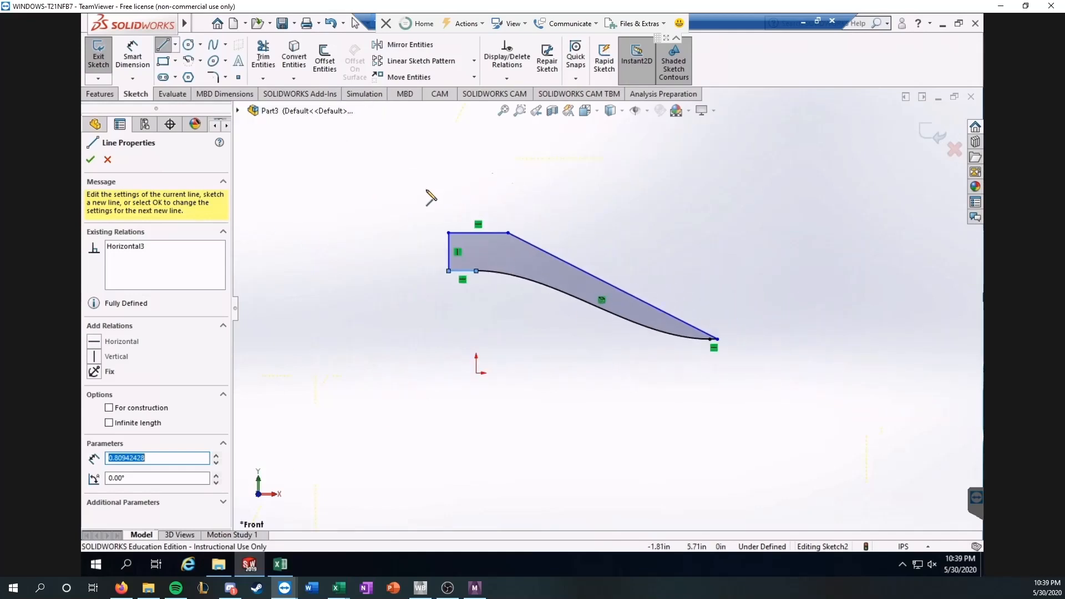
left_click(132, 55)
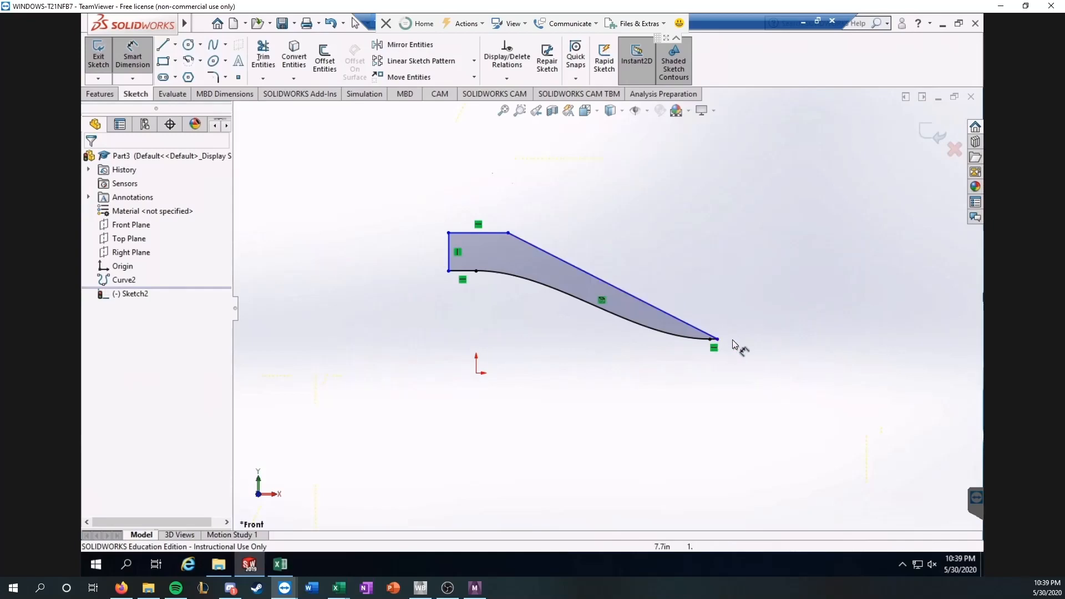
scroll(672, 329, "up", 2)
scroll(672, 328, "down", 4)
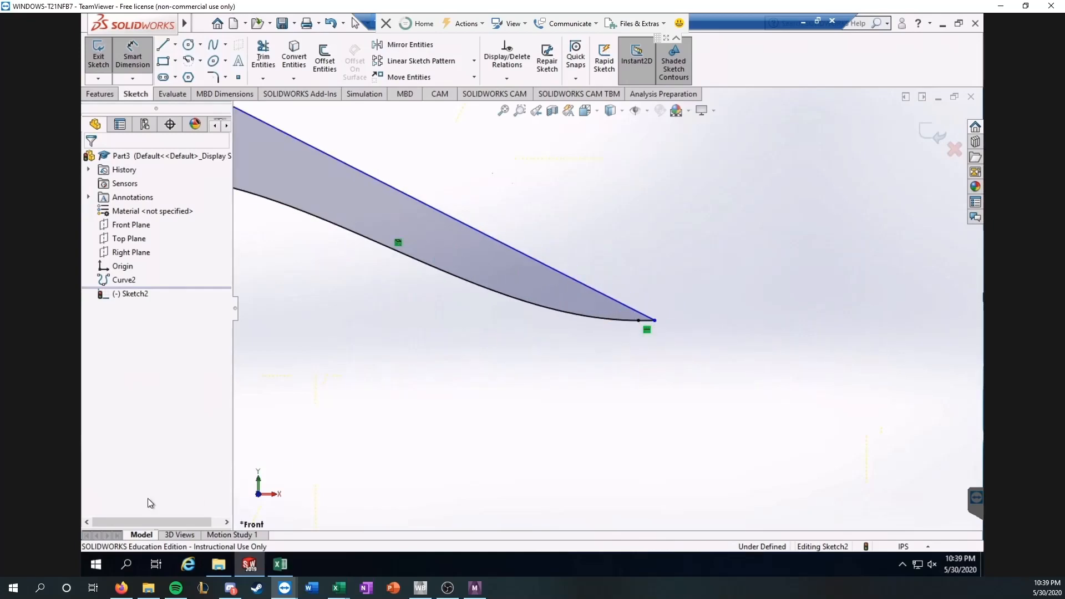
left_click(121, 586)
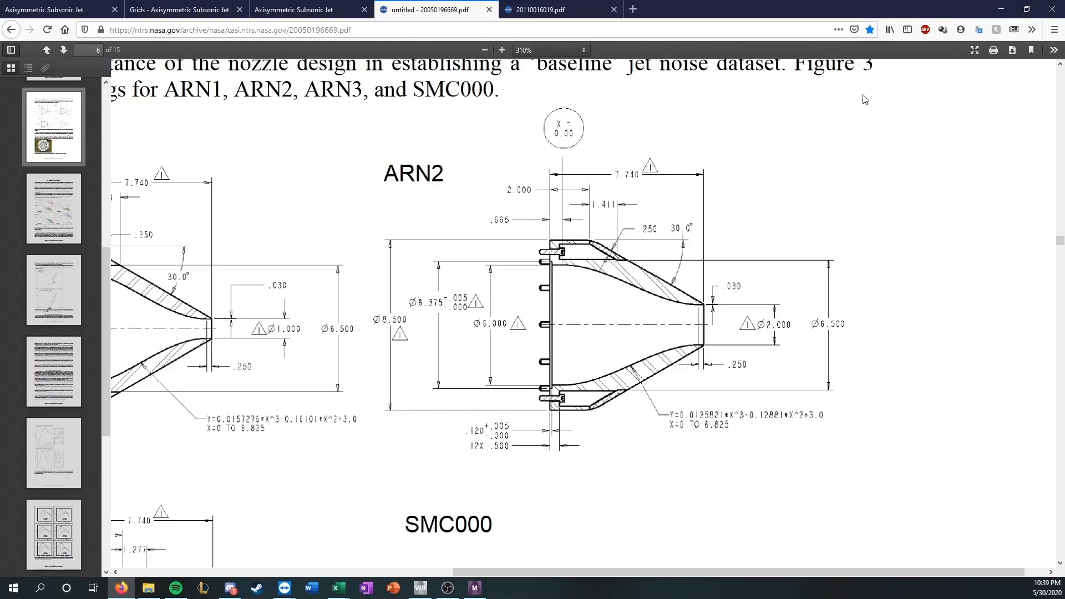
left_click(1001, 9)
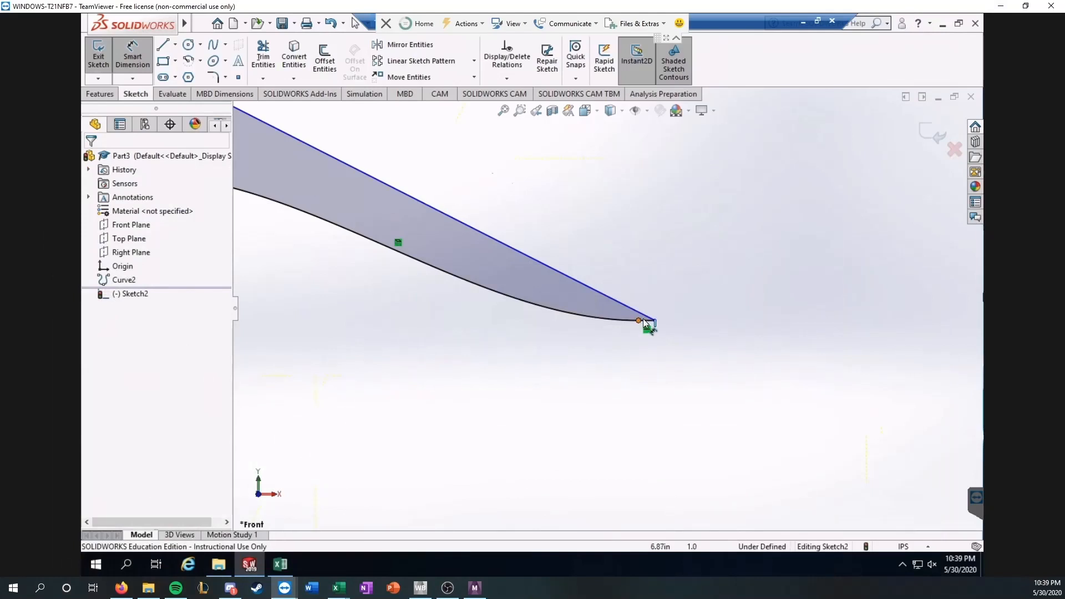
left_click(645, 323)
left_click(658, 405)
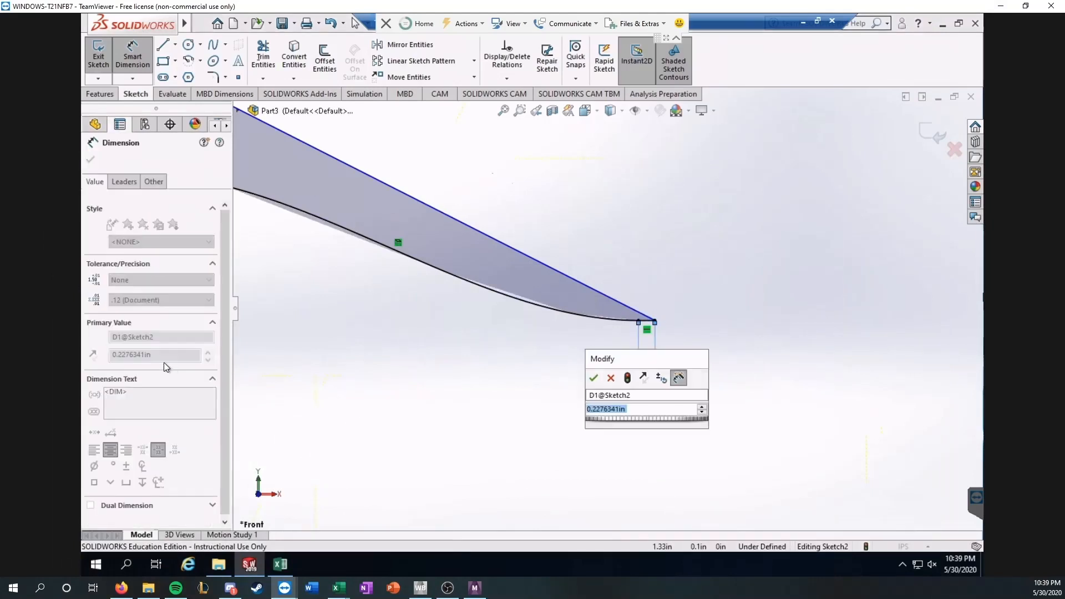
type(".25")
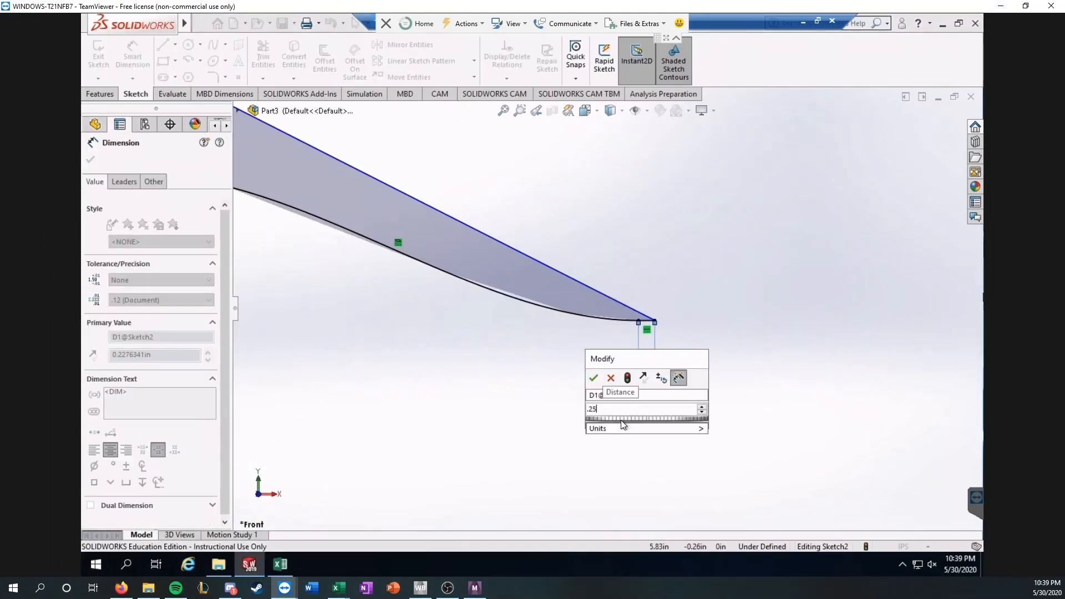
key("Return")
Dimension the short horizontal inlet line at the start of the nozzle curve to 0.665 in
scroll(368, 250, "down", 3)
scroll(377, 255, "up", 5)
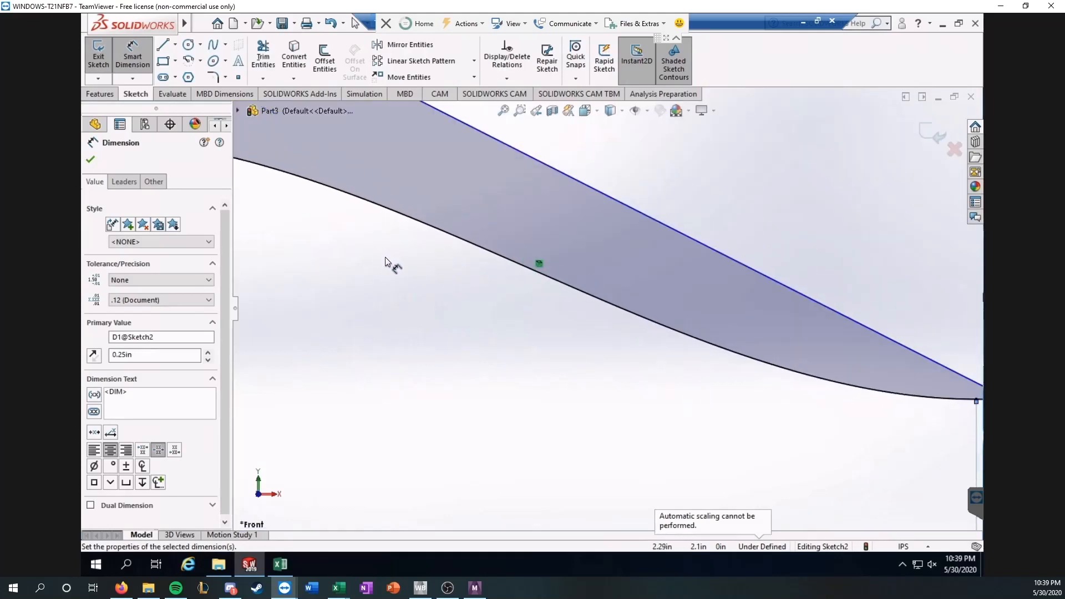
scroll(354, 240, "down", 1)
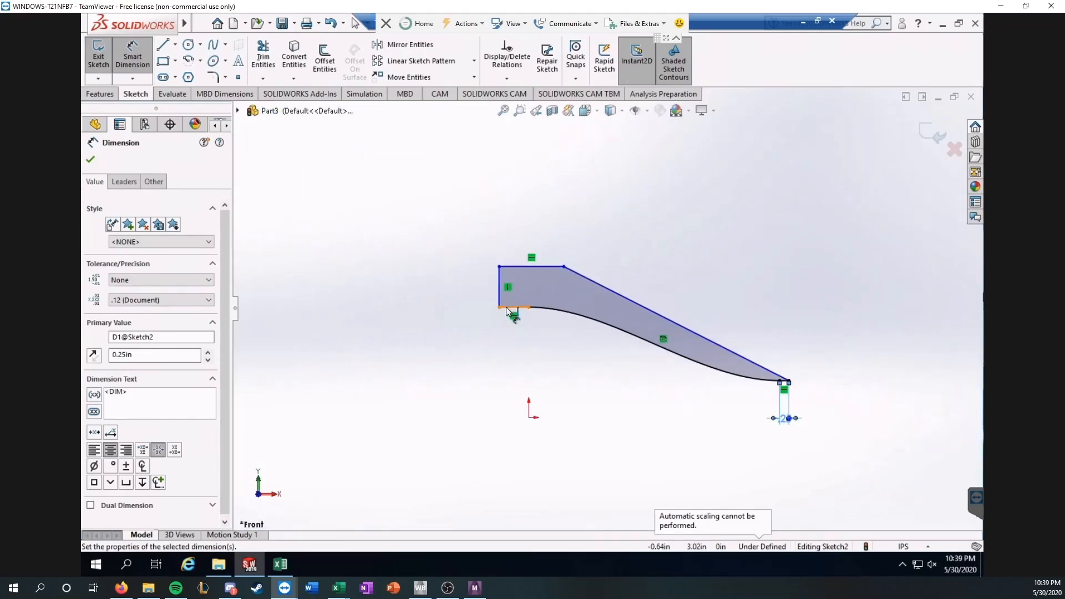
left_click(512, 306)
left_click(506, 364)
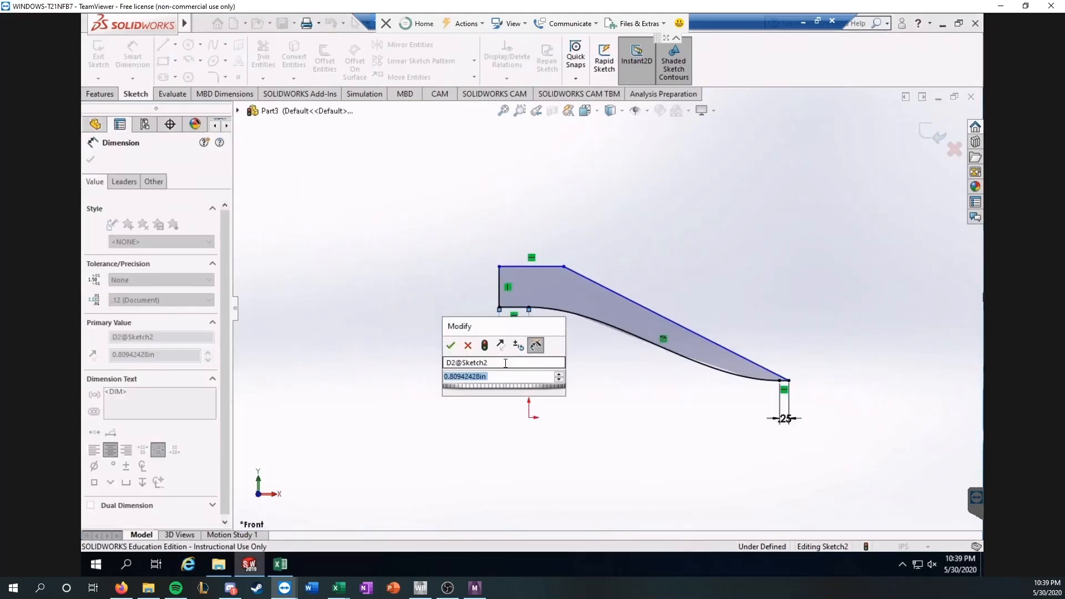
type("0.665")
key("Return")
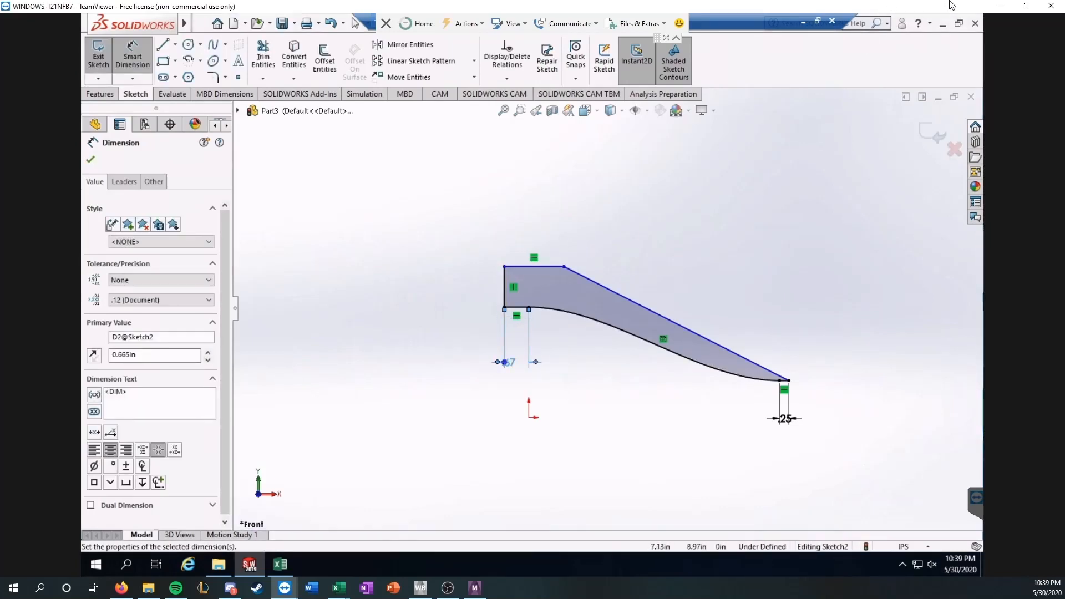
Consult the ARN2 PDF drawing again and sketch a horizontal construction centerline about 2.41 in long, leftward from the origin
left_click(999, 10)
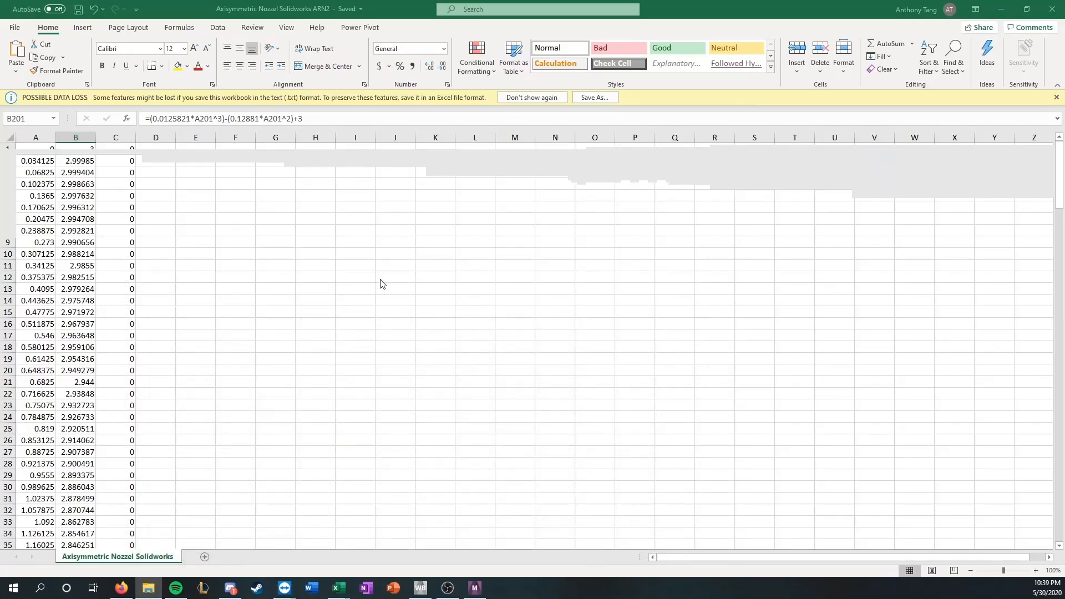
left_click(121, 588)
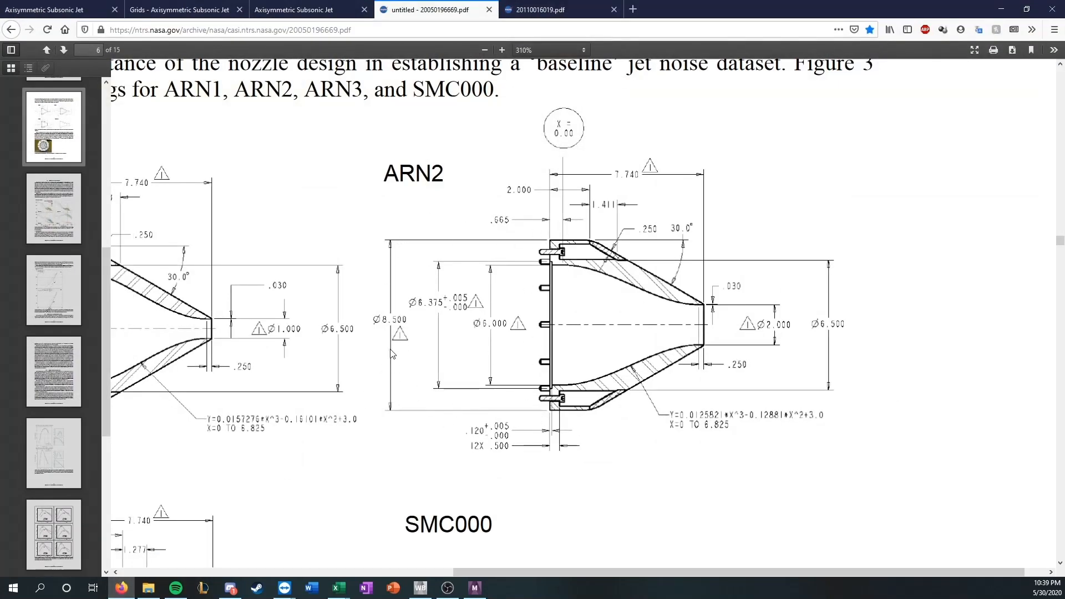
left_click(1001, 9)
mouse_move(284, 588)
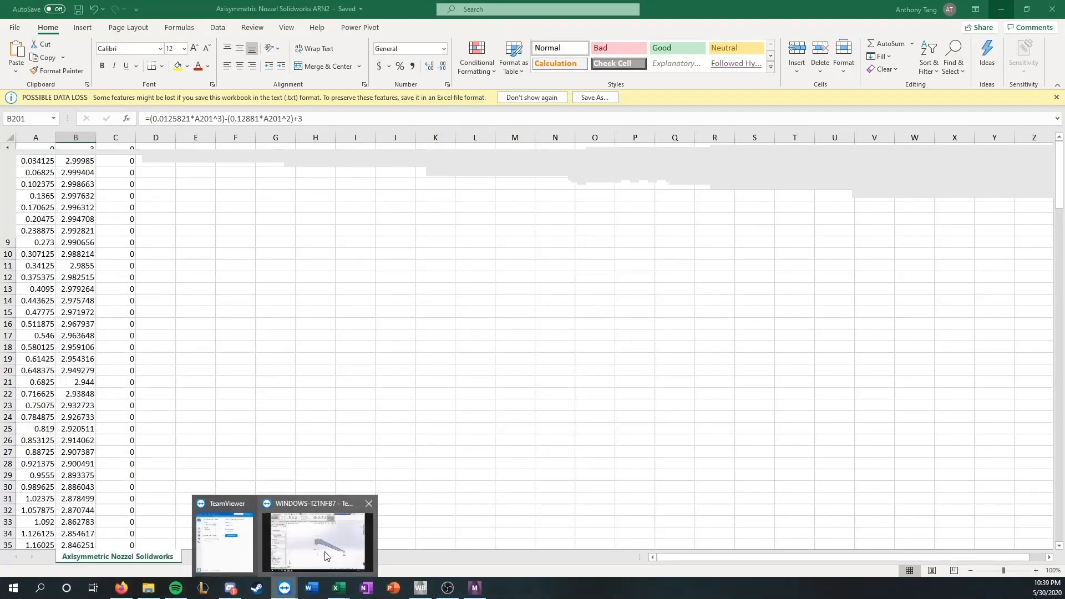
left_click(326, 556)
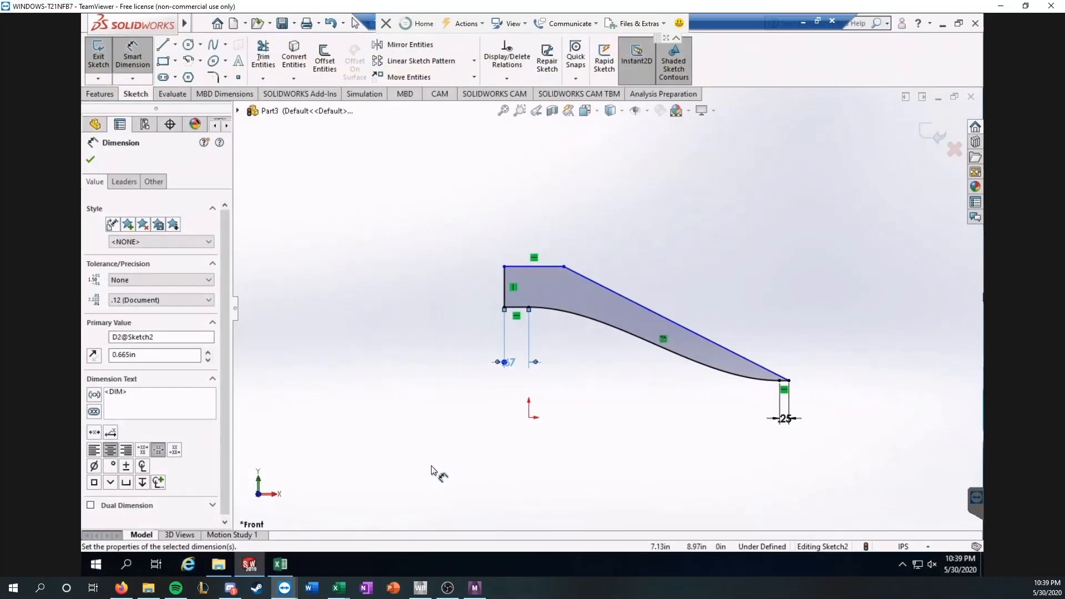
left_click(163, 45)
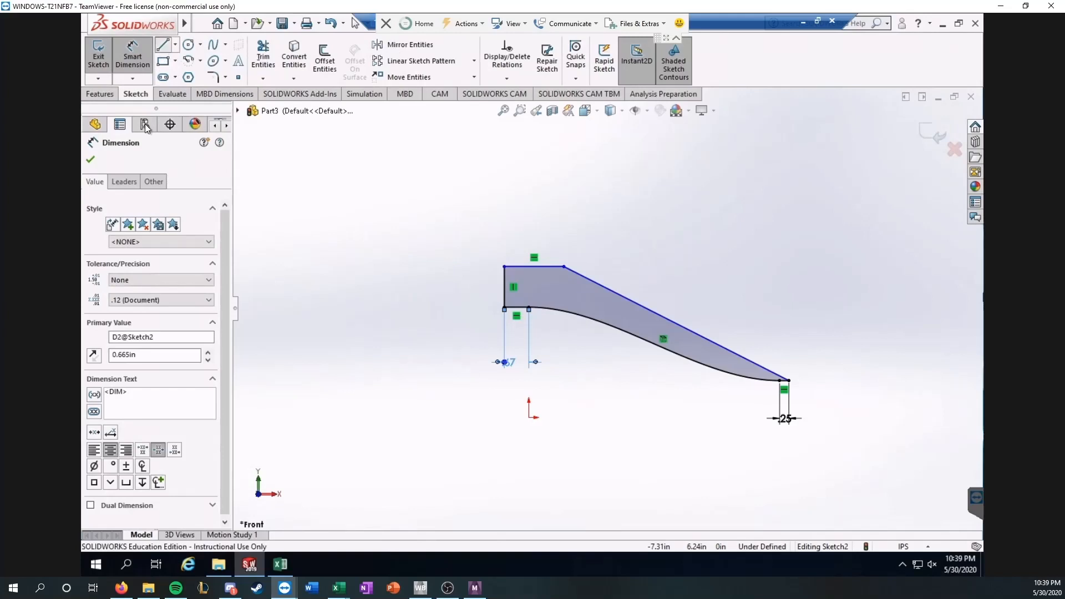
left_click(528, 417)
left_click(440, 417)
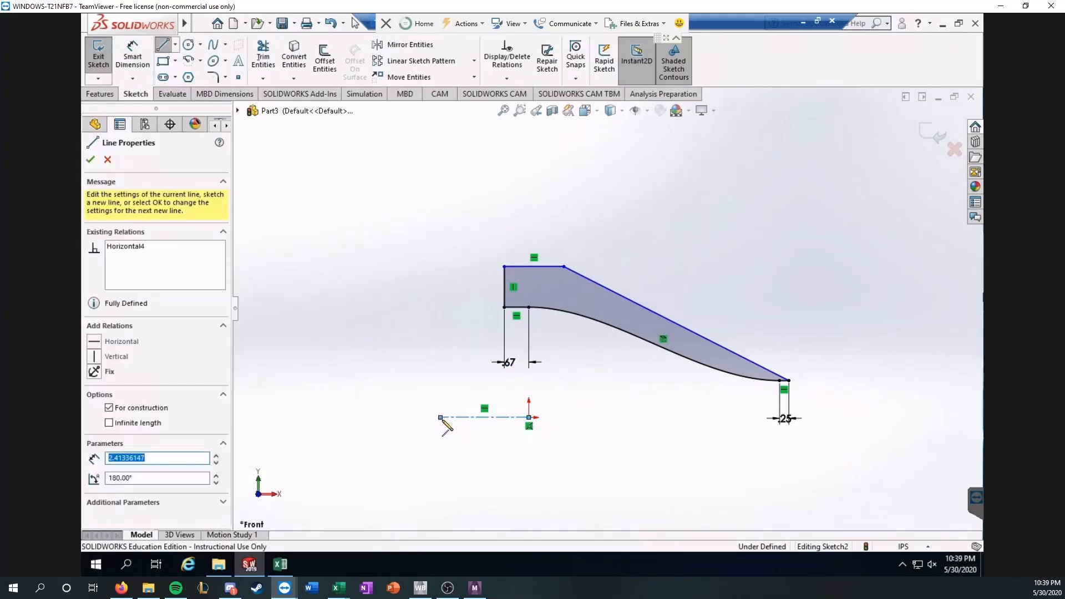
key("Escape")
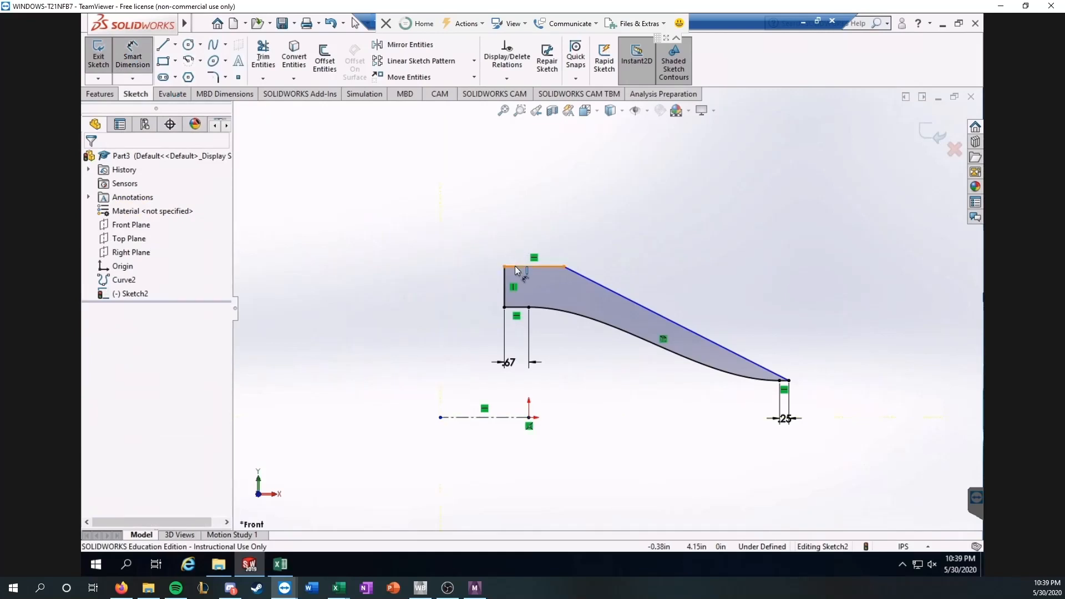
Add a doubled diameter dimension of 8.5 in between the profile's top line and the construction centerline
left_click(515, 270)
left_click(513, 417)
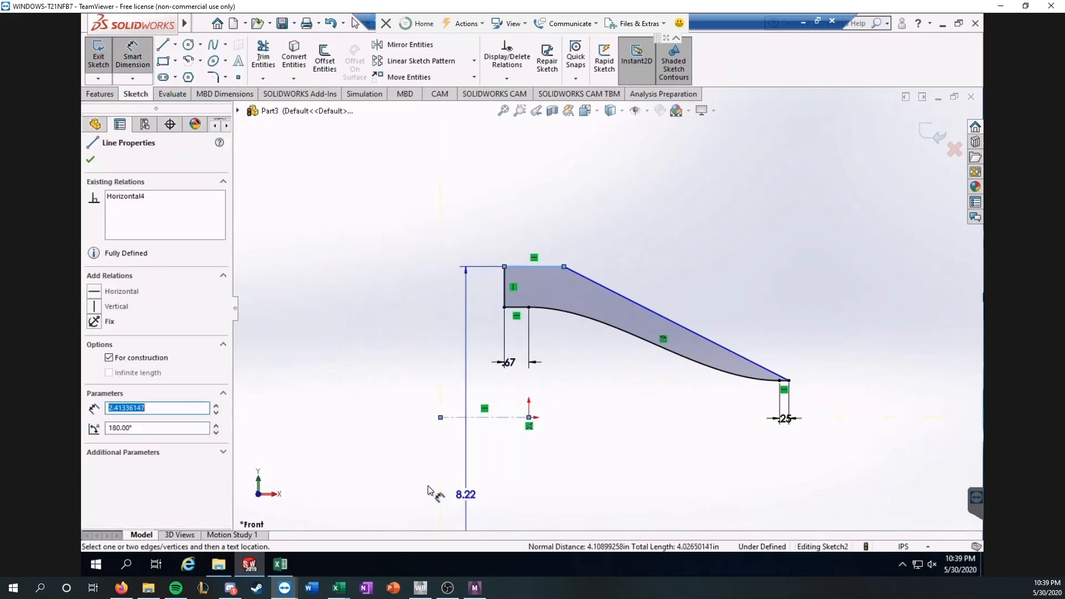
left_click(393, 447)
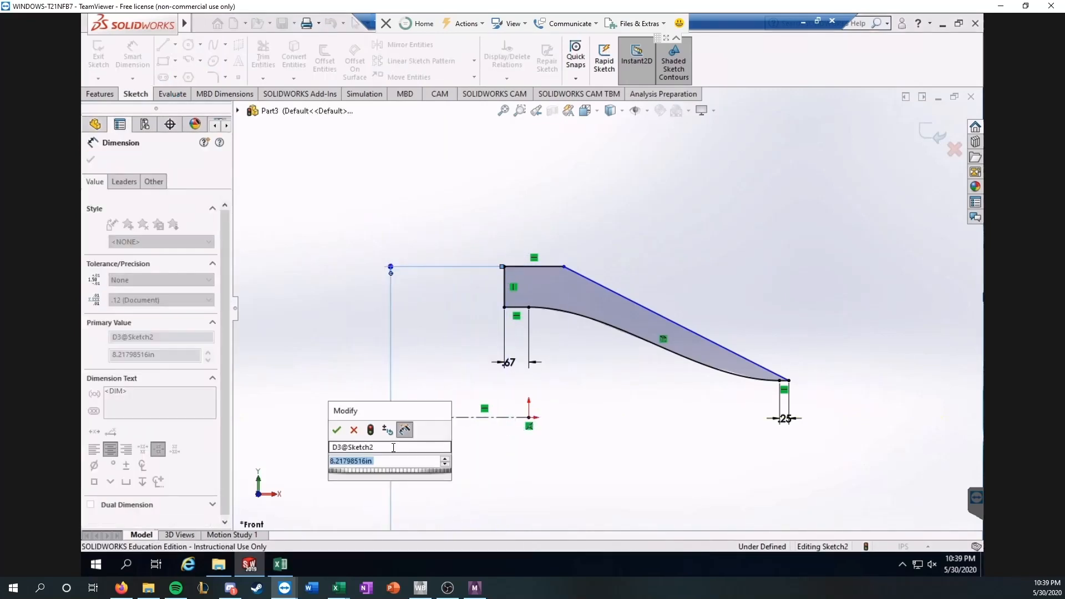
type("8")
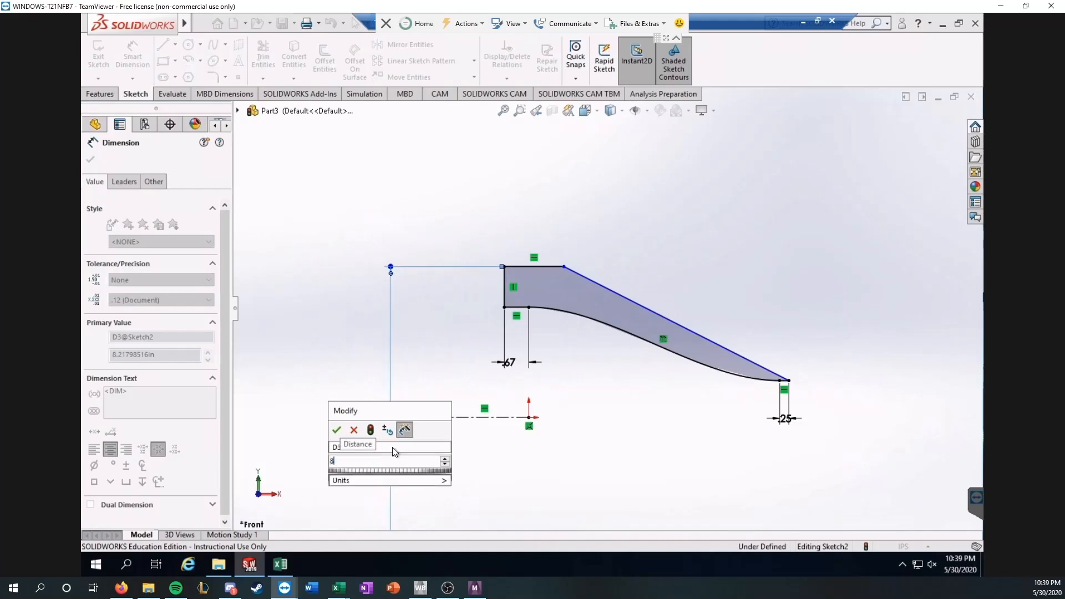
type(".5")
key("Return")
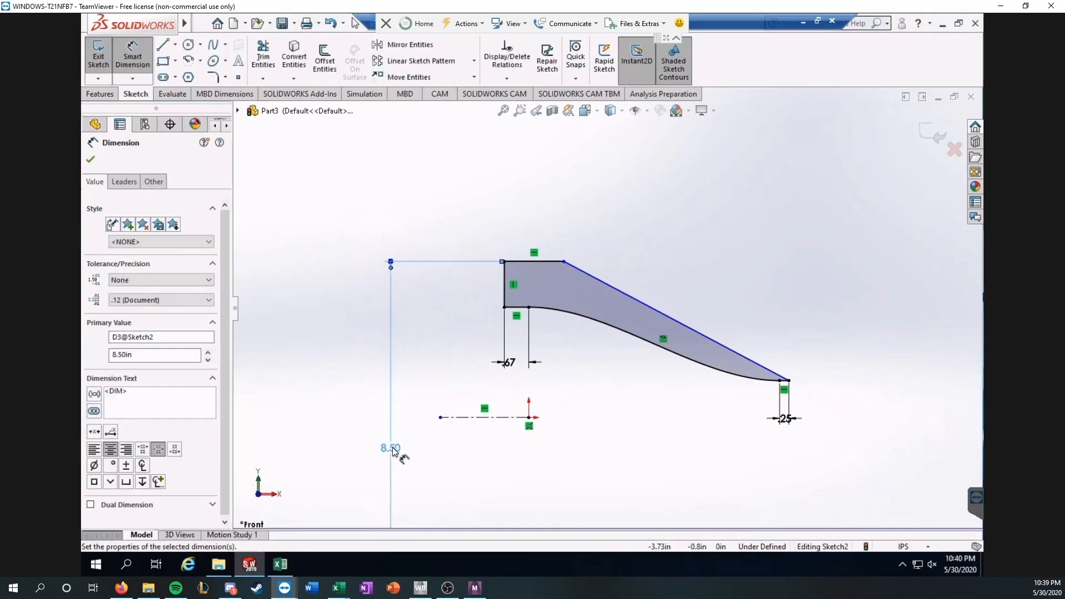
Dimension the angle between the profile's top line and the sloping outer wall to 30° and exit the sketch
left_click(631, 292)
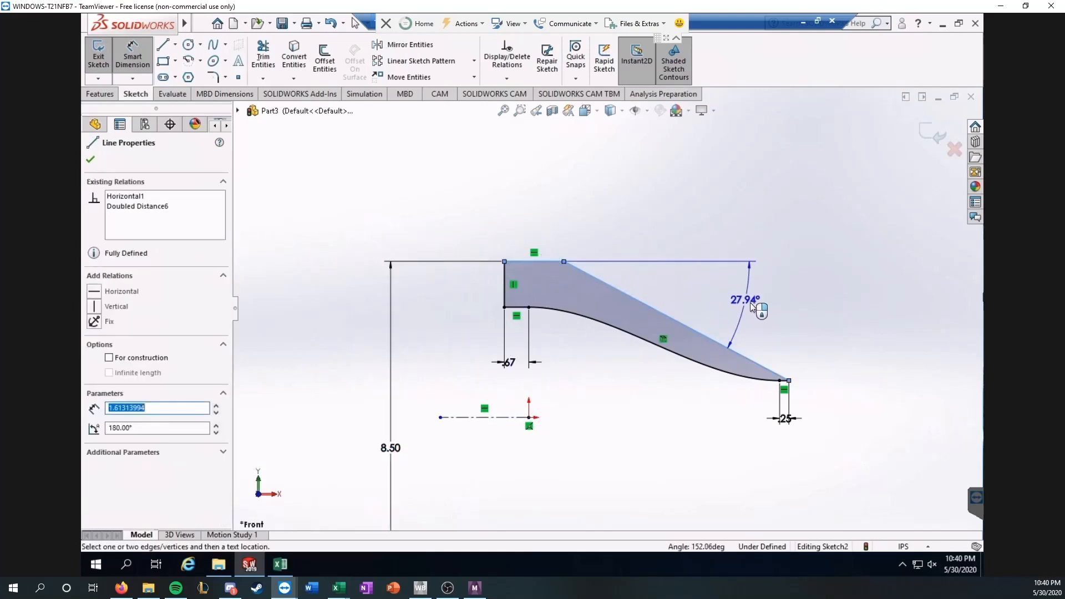
left_click(748, 302)
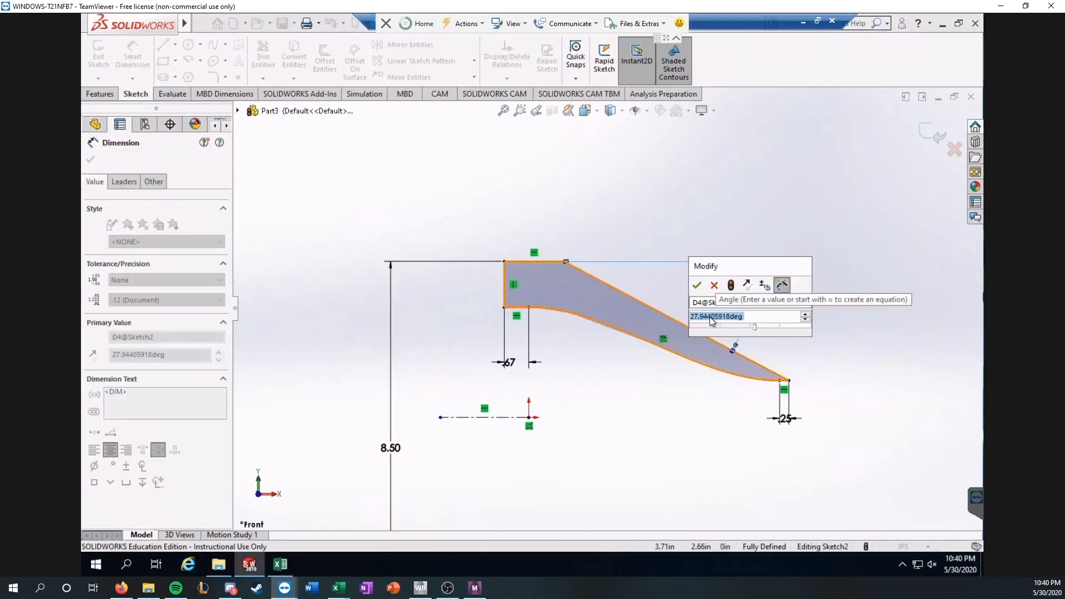
type("30")
key("Return")
left_click(679, 196)
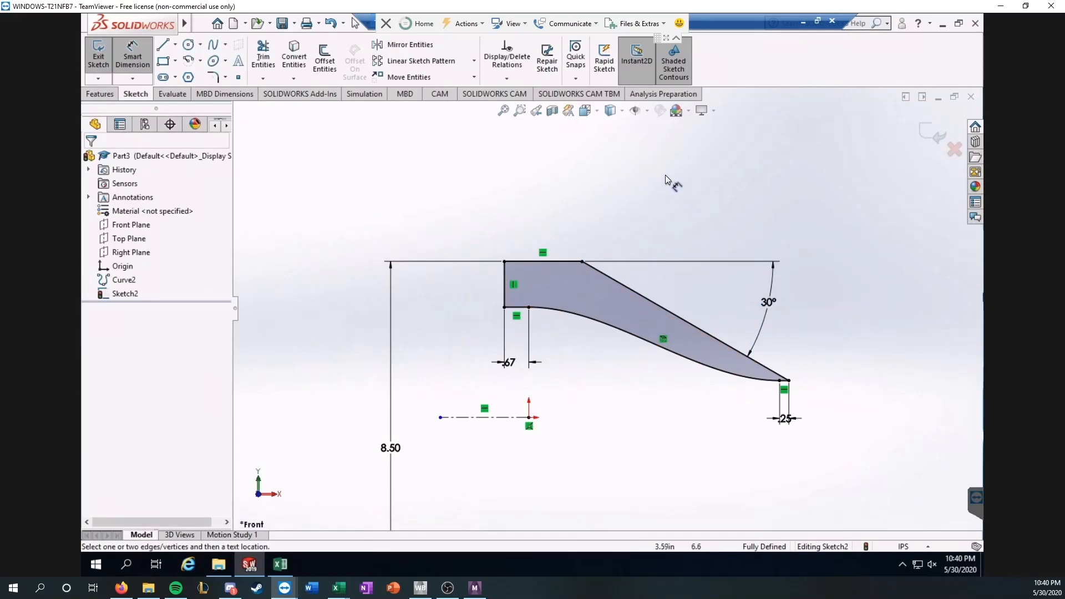
left_click(924, 132)
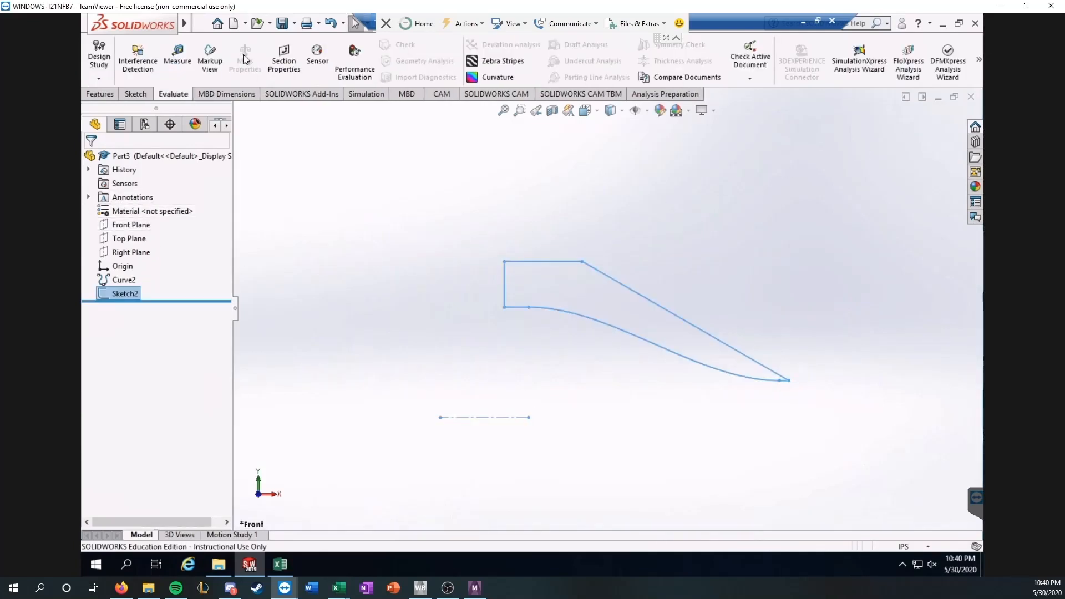
Create a planar surface bounded by the closed nozzle wall profile sketch
left_click(197, 23)
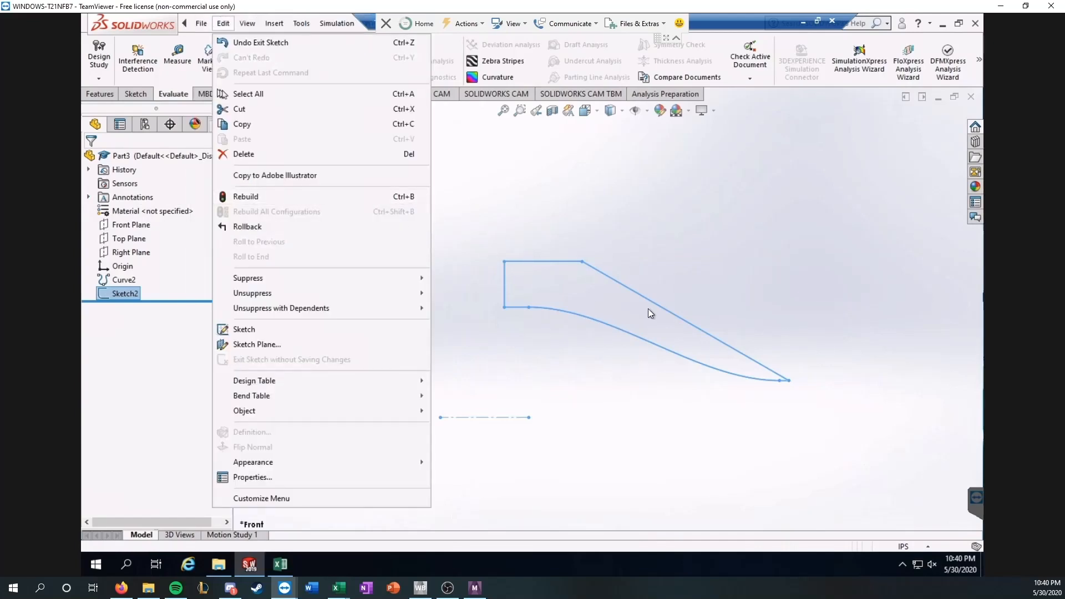
left_click(651, 209)
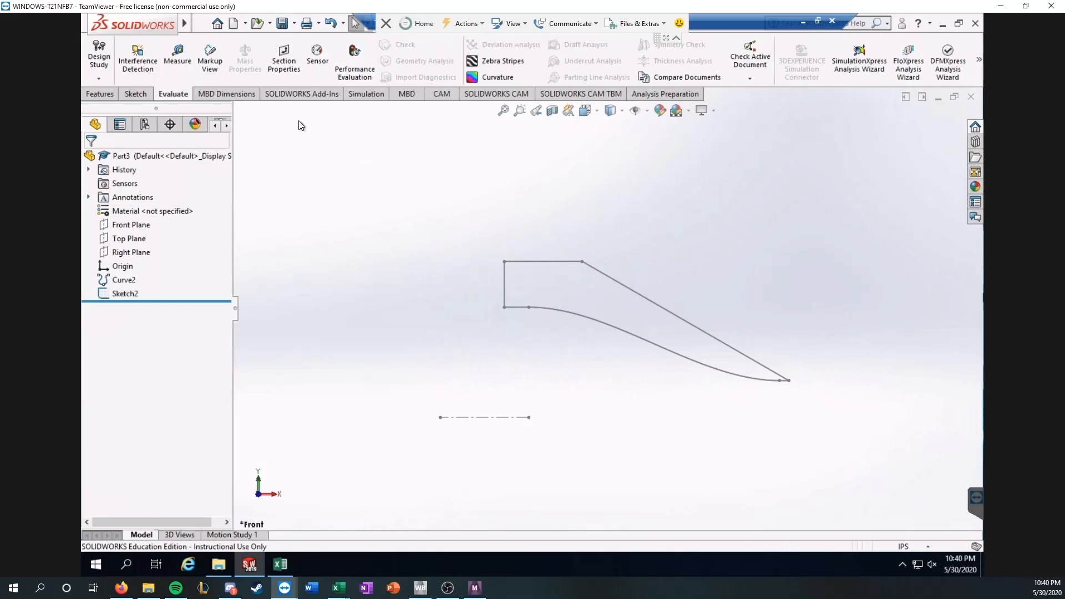
mouse_move(181, 28)
left_click(274, 23)
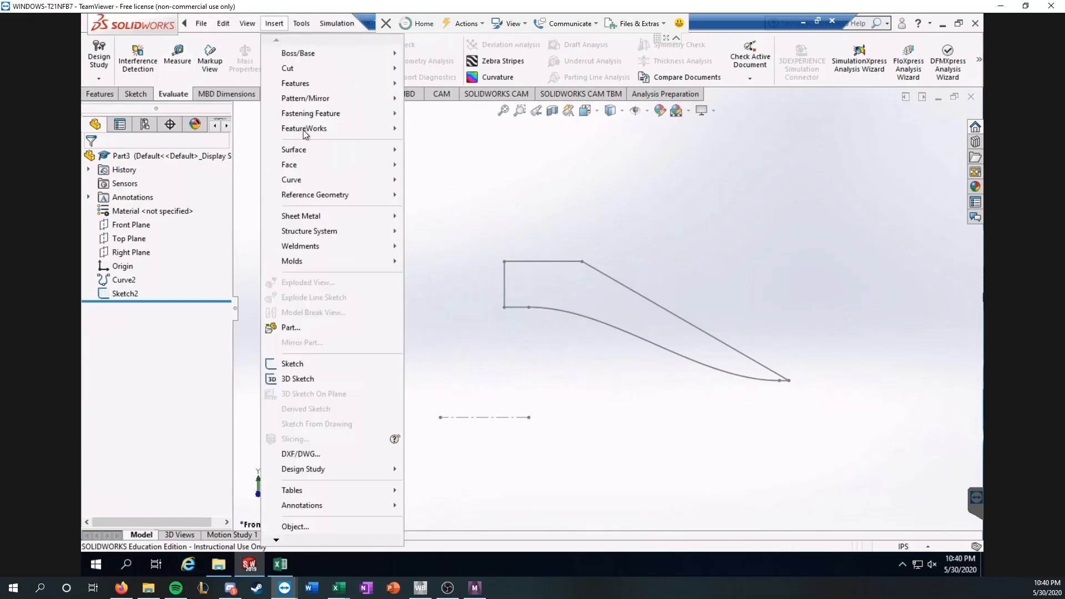
mouse_move(304, 158)
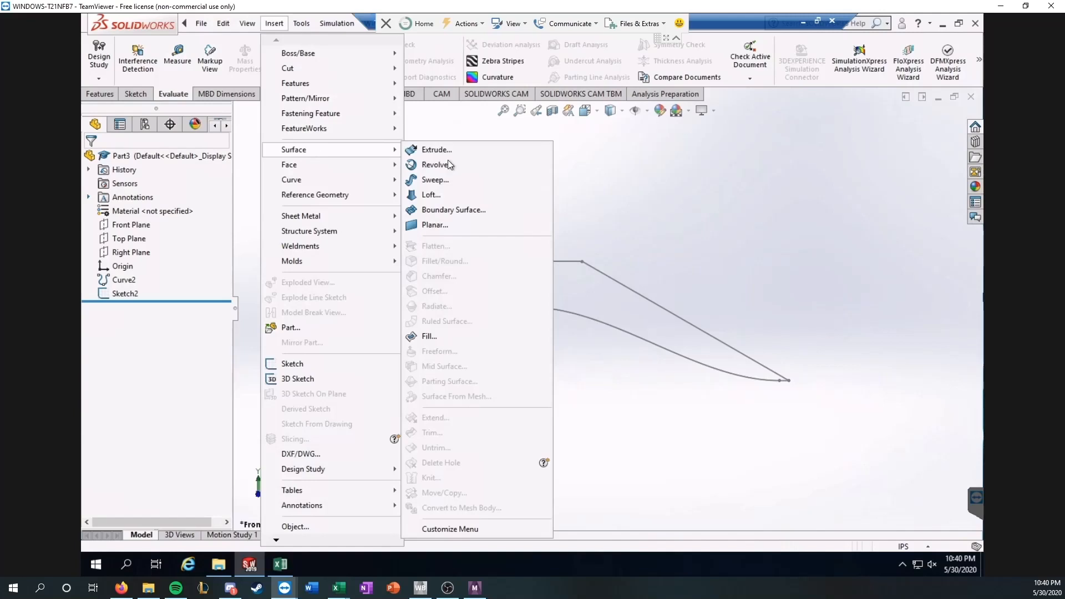
left_click(443, 226)
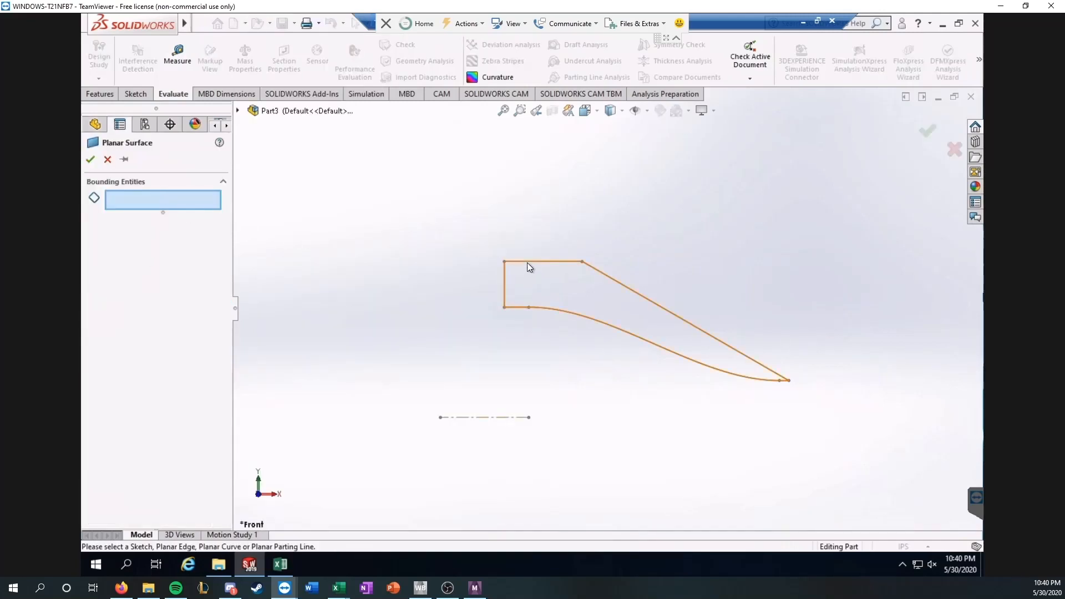
left_click(528, 266)
left_click(90, 159)
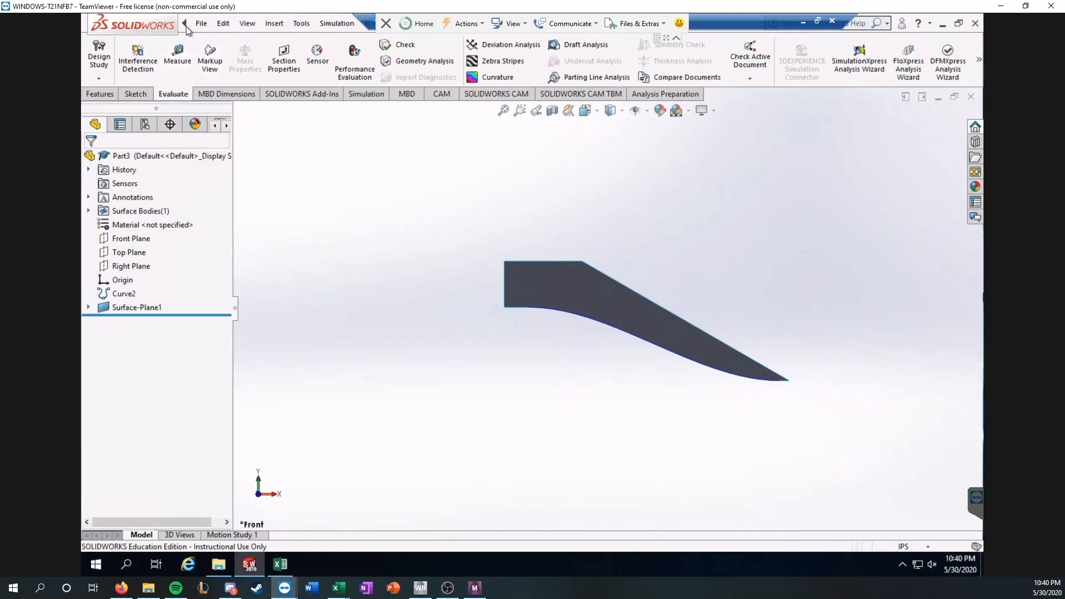
Save the part to the Desktop as ARN2 in the SOLIDWORKS part format
left_click(200, 23)
left_click(253, 175)
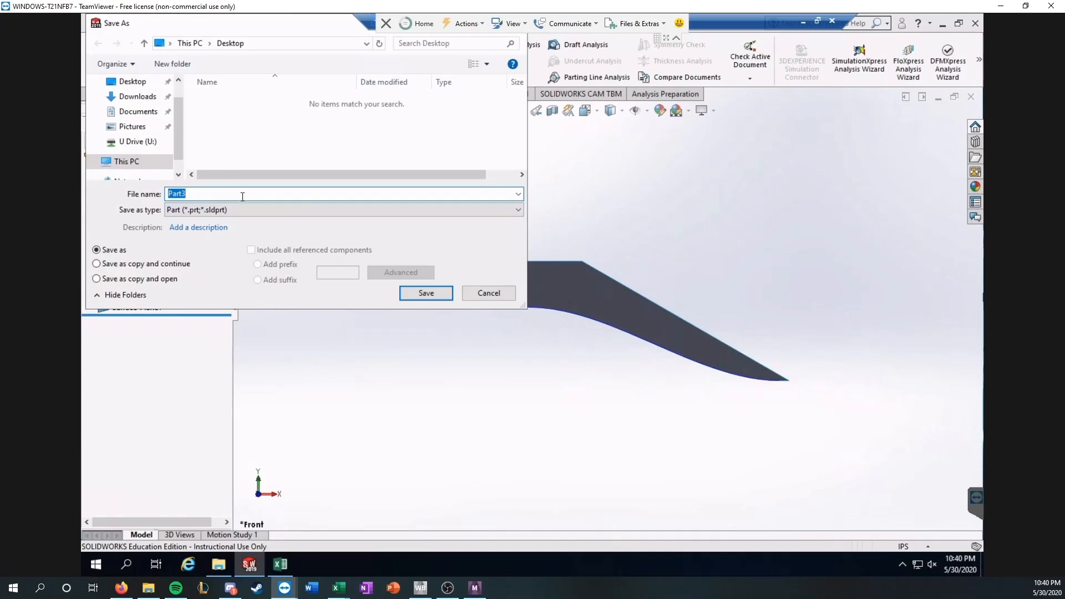
type("ARN2")
key("Return")
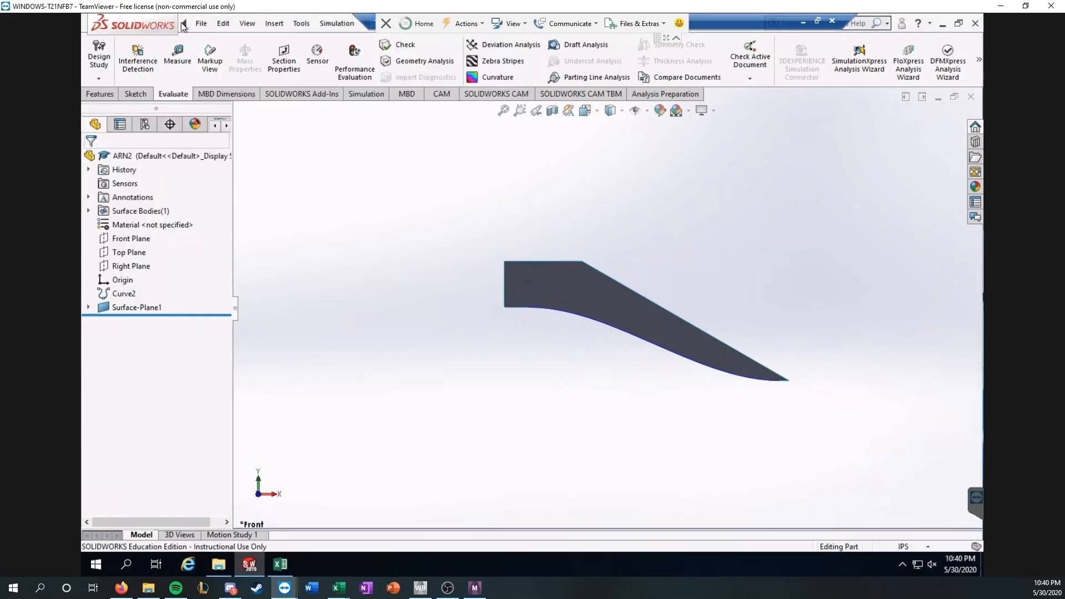
Export the nozzle surface to the Desktop as a STEP AP214 file named ARN2
left_click(201, 24)
left_click(238, 175)
left_click(315, 214)
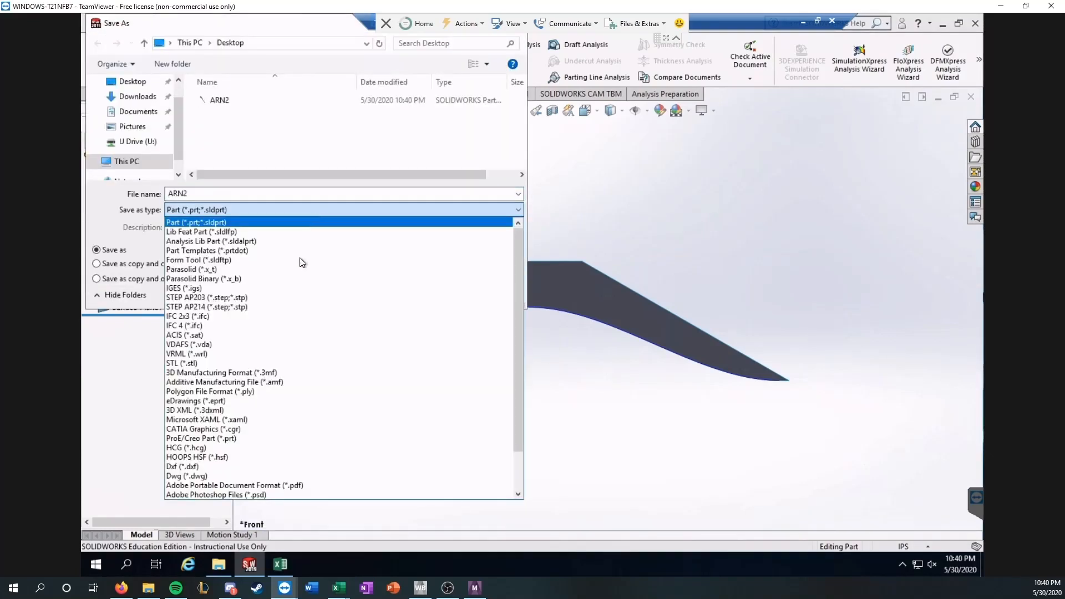
left_click(280, 308)
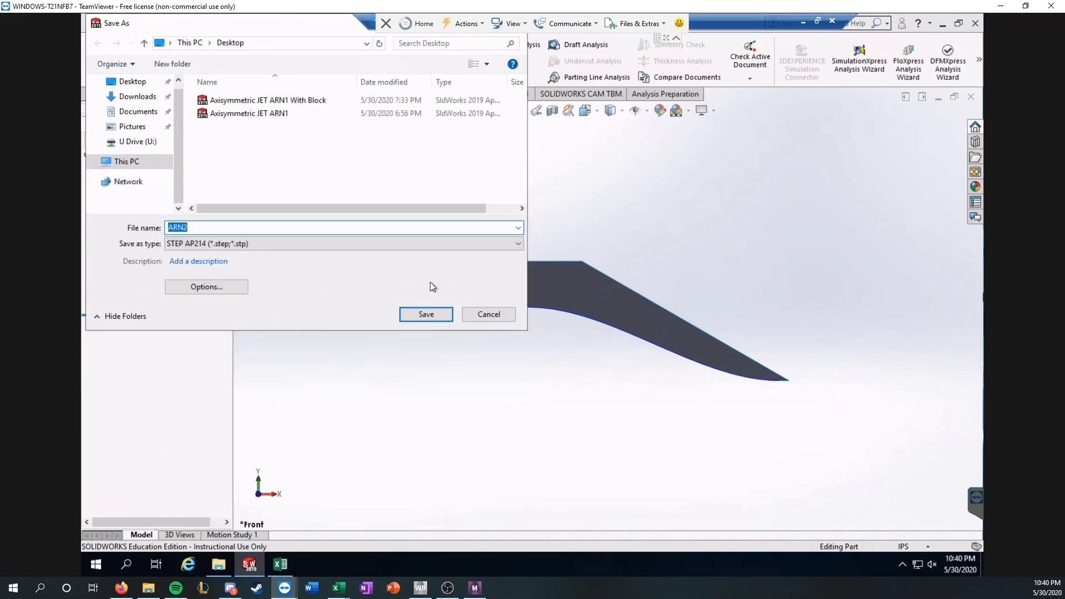
left_click(425, 314)
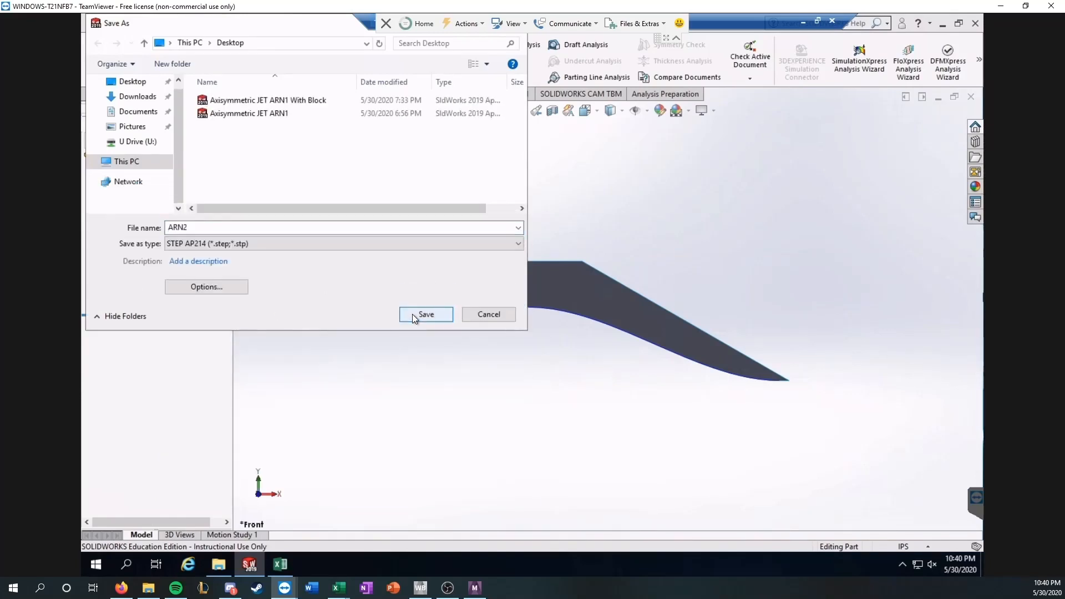
Select the exported ARN2 STEP file in the remote Desktop folder and minimize the remote session
left_click(218, 564)
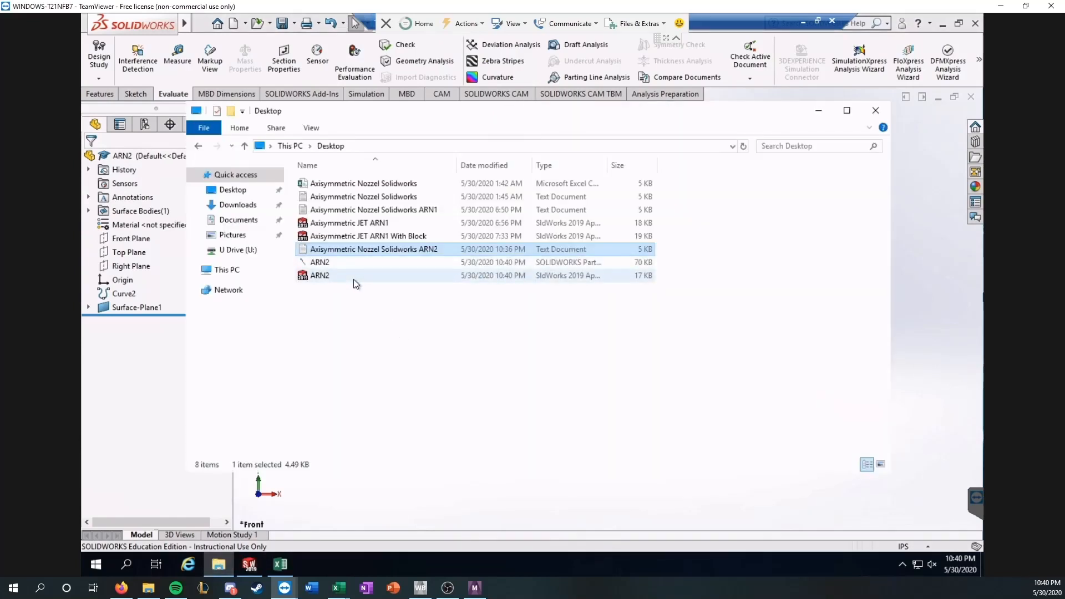
left_click(353, 277)
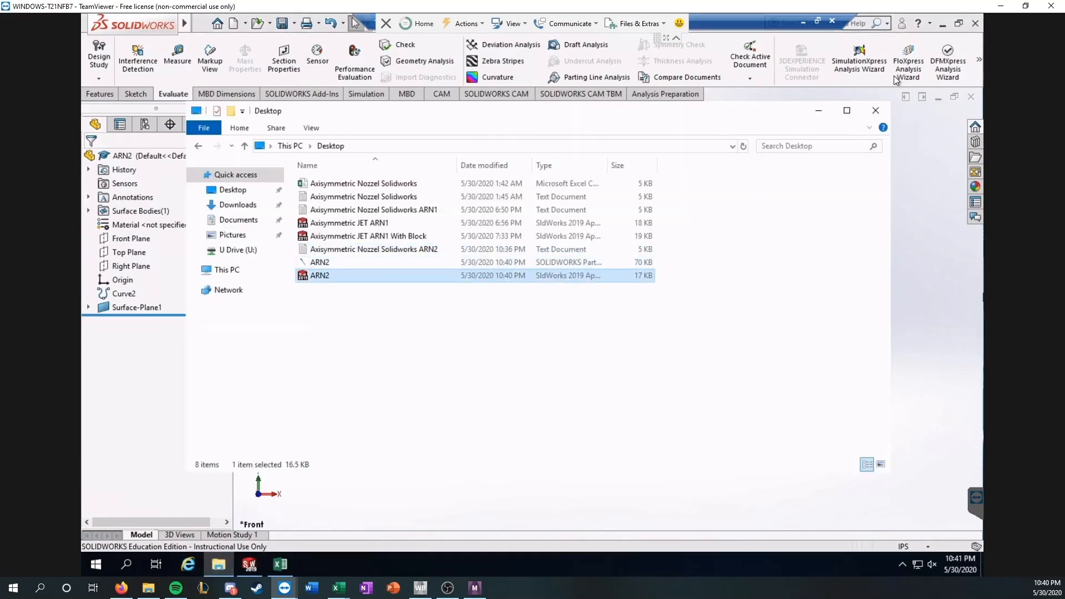
left_click(1000, 6)
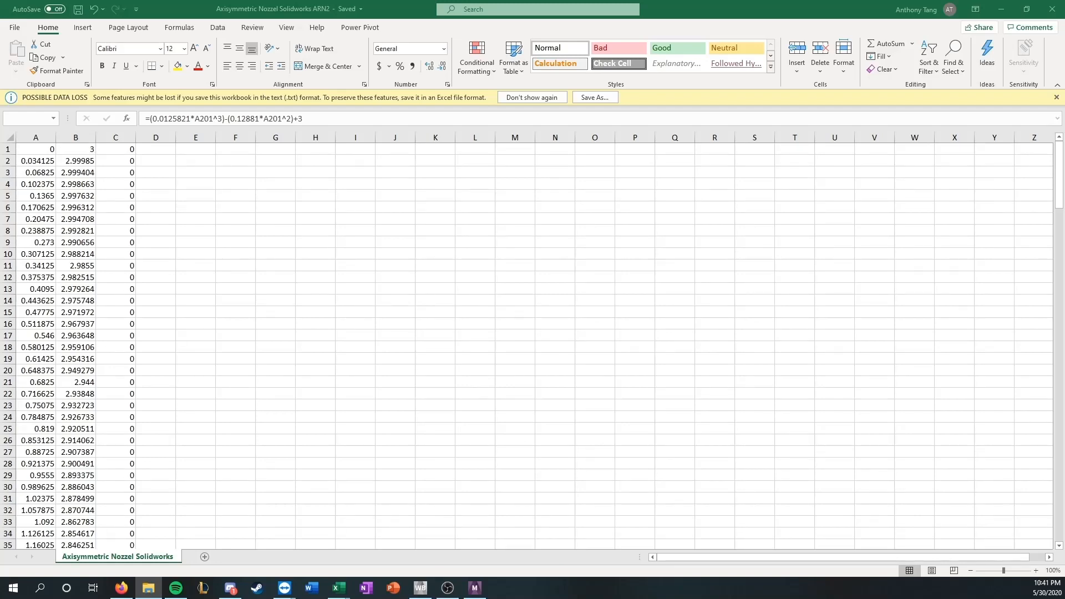
Switch to ANSYS Workbench, add a standalone Fluid Flow (Fluent) system named "ARN2 Video" and open its geometry in DesignModeler
left_click(420, 587)
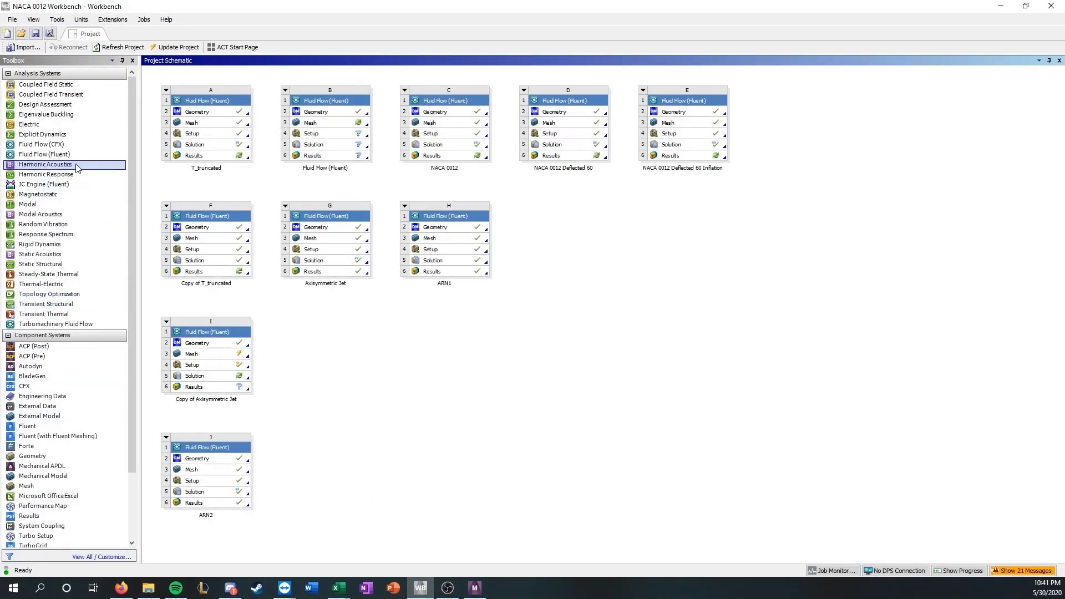
left_click_drag(78, 160, 555, 227)
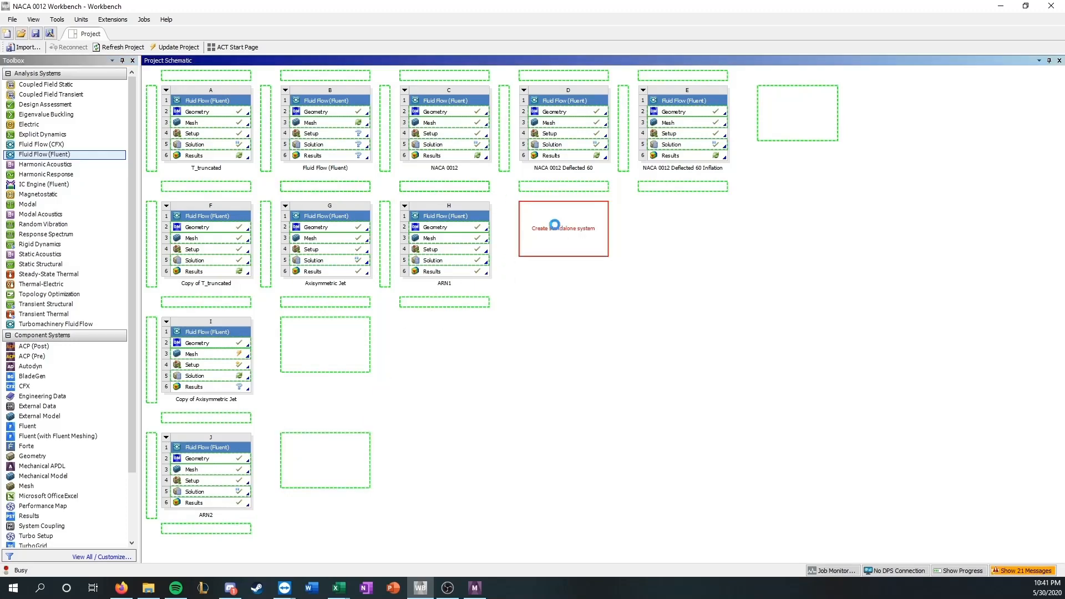
type("ARN2")
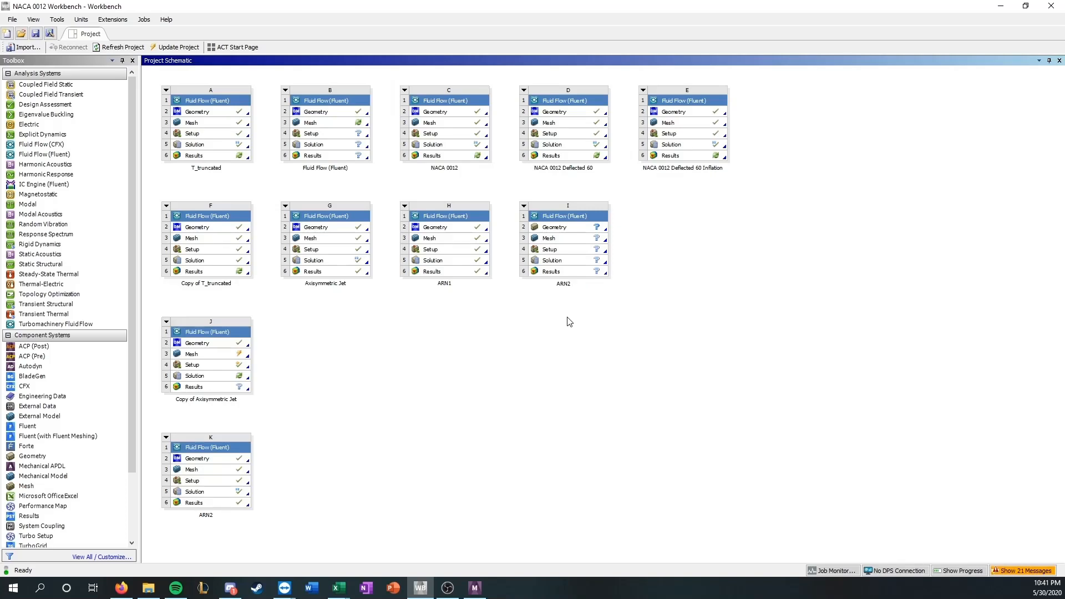
type(" Video")
key("Return")
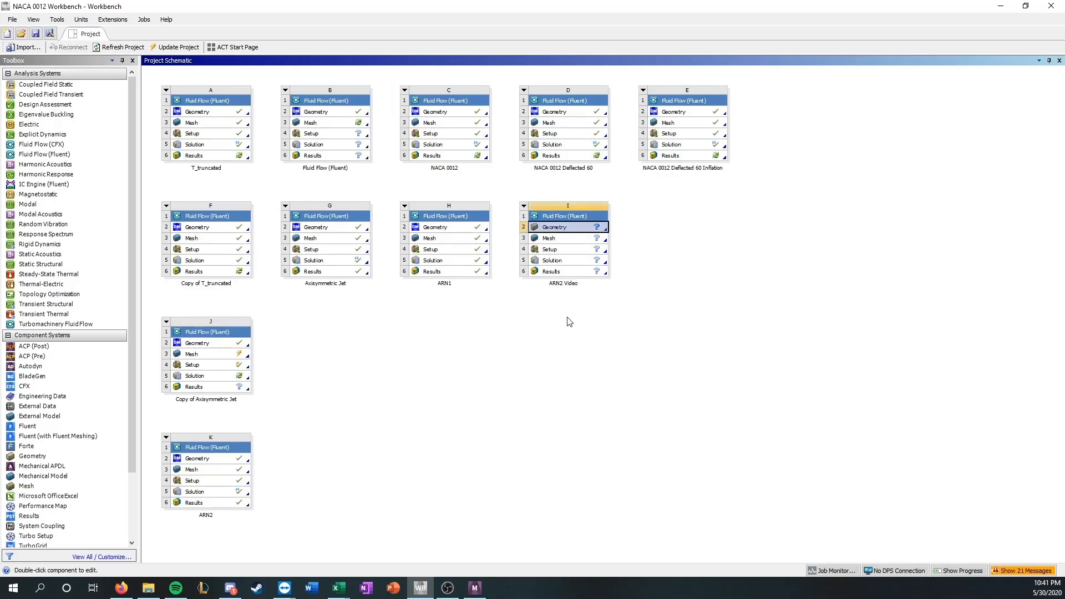
right_click(561, 228)
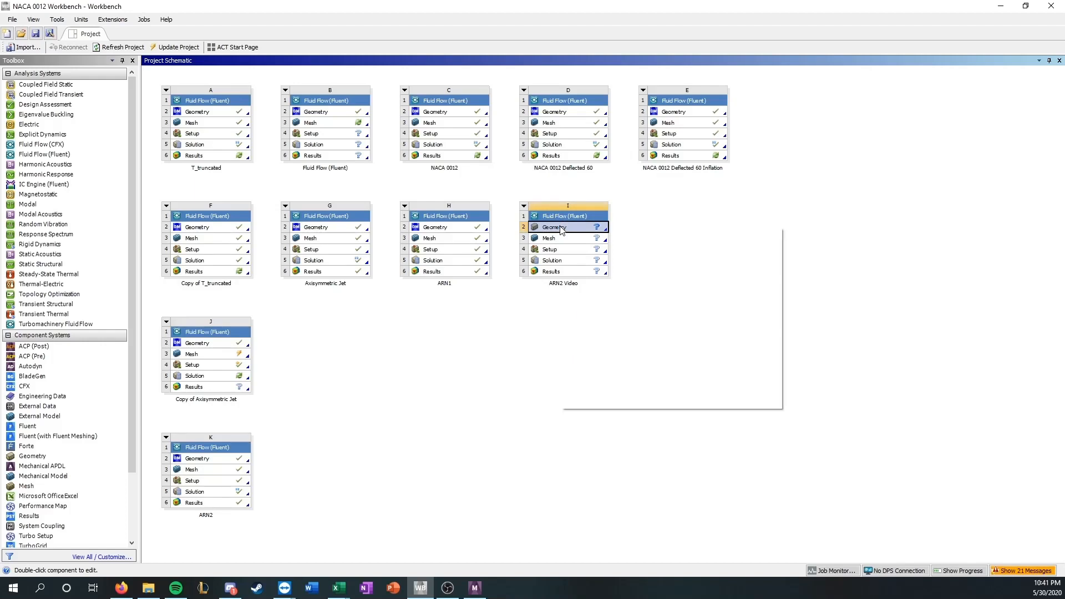
left_click(601, 245)
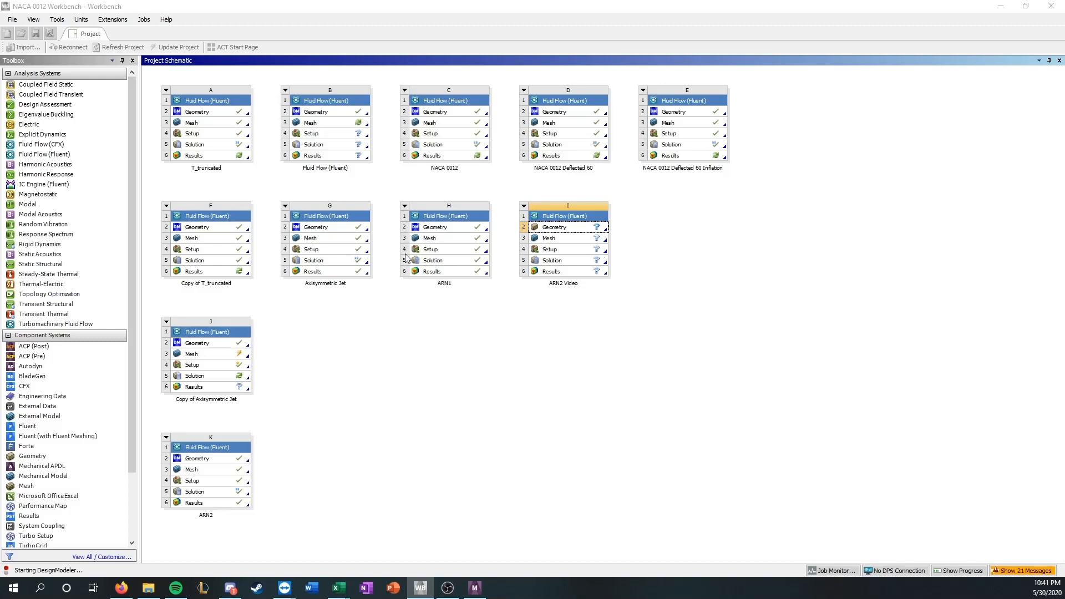
Switch to Firefox and review NASA's Axisymmetric Subsonic Jet page for the domain, rotated periodic grid and boundary conditions
left_click(121, 587)
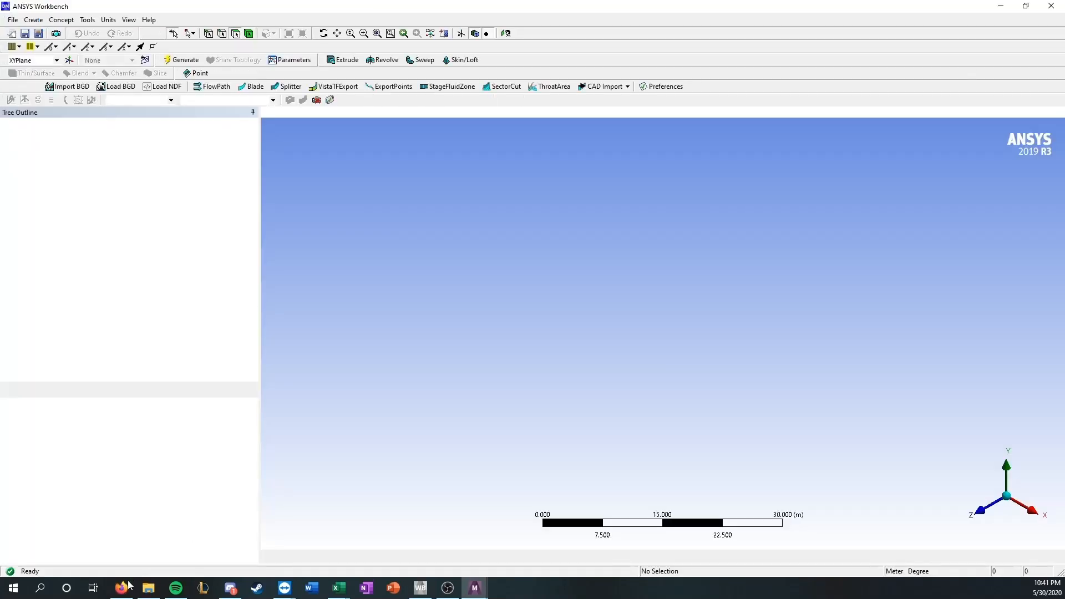
left_click(125, 588)
left_click(74, 8)
scroll(267, 287, "up", 7)
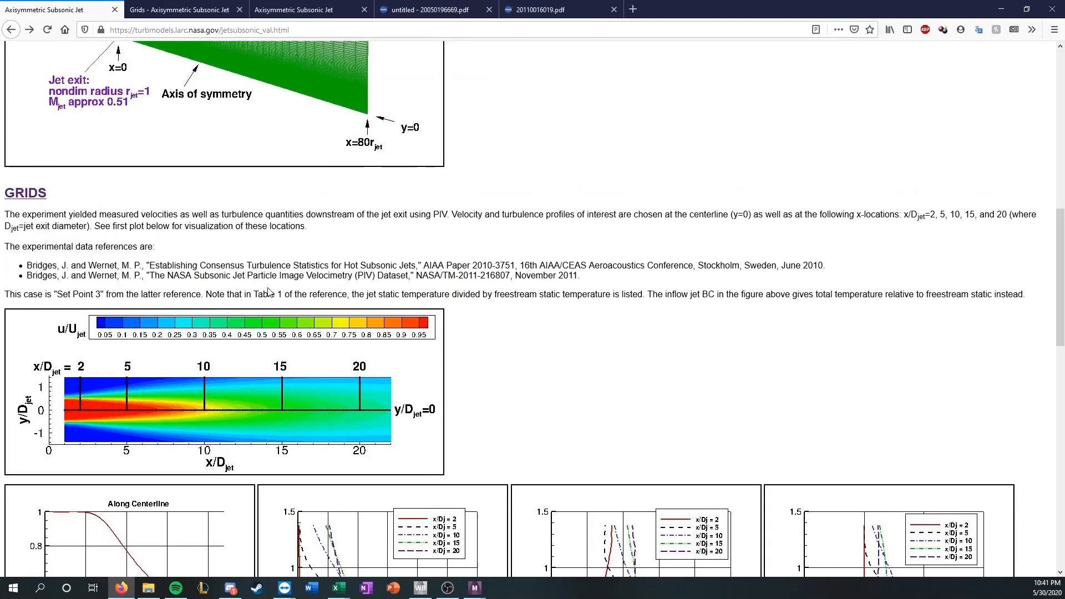
scroll(267, 287, "up", 2)
scroll(267, 287, "down", 1)
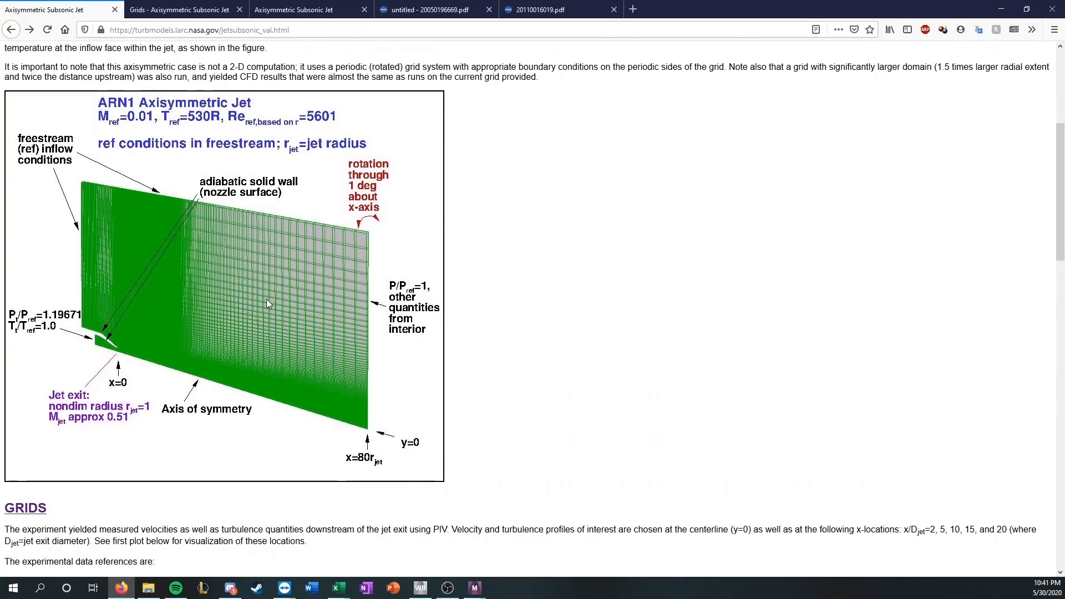
scroll(266, 298, "up", 1)
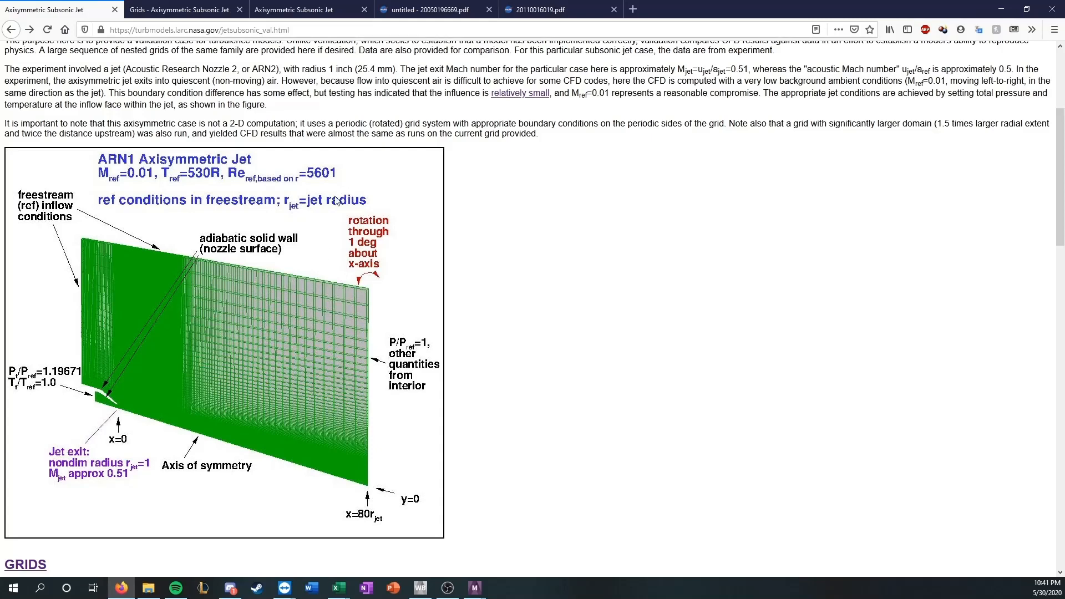
left_click_drag(297, 124, 473, 123)
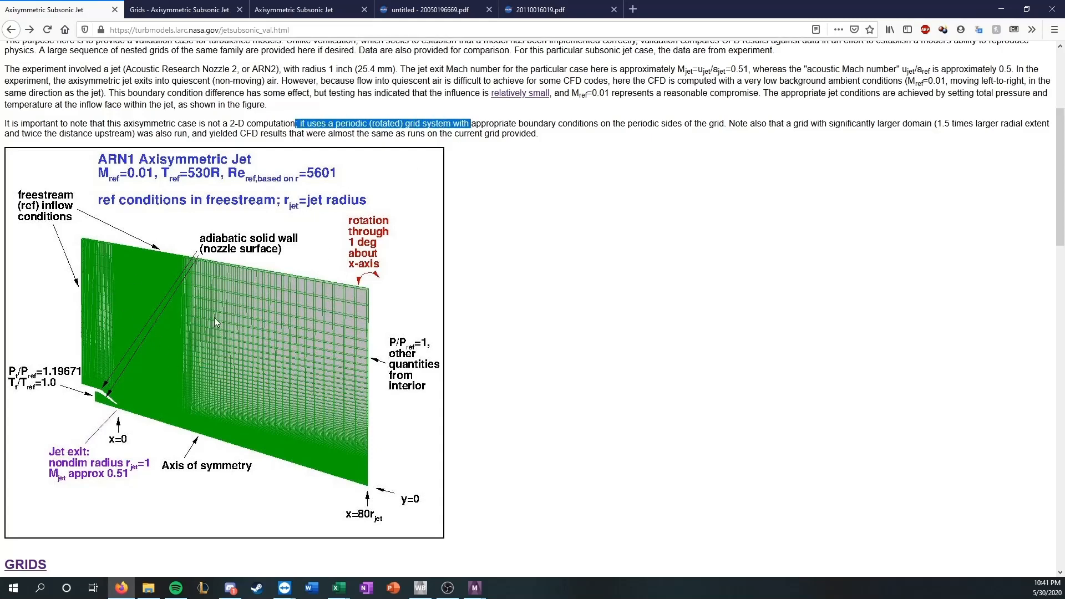
left_click(563, 122)
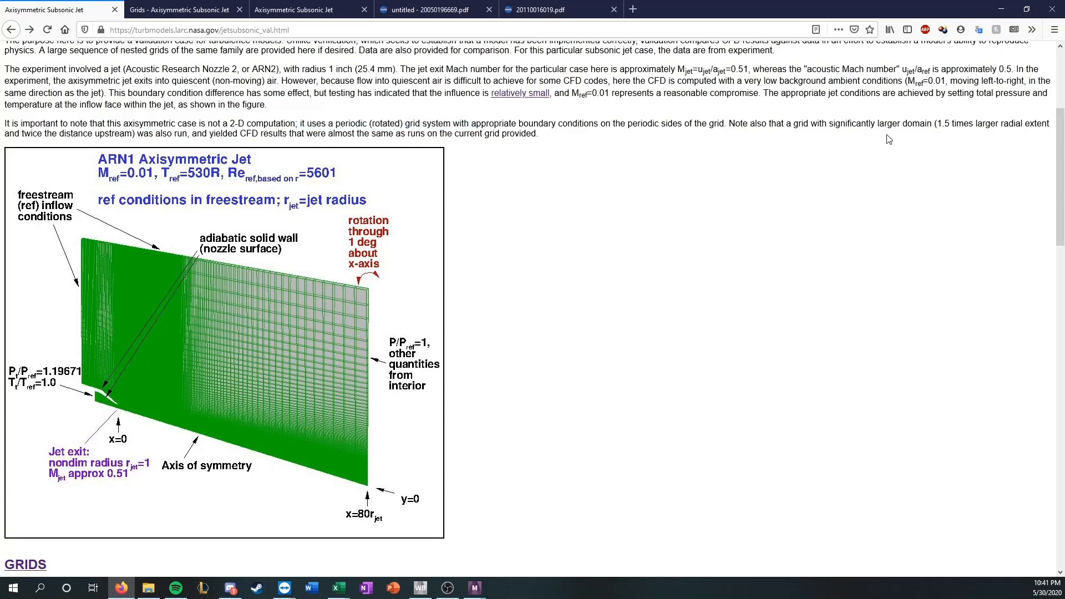
scroll(588, 161, "up", 2)
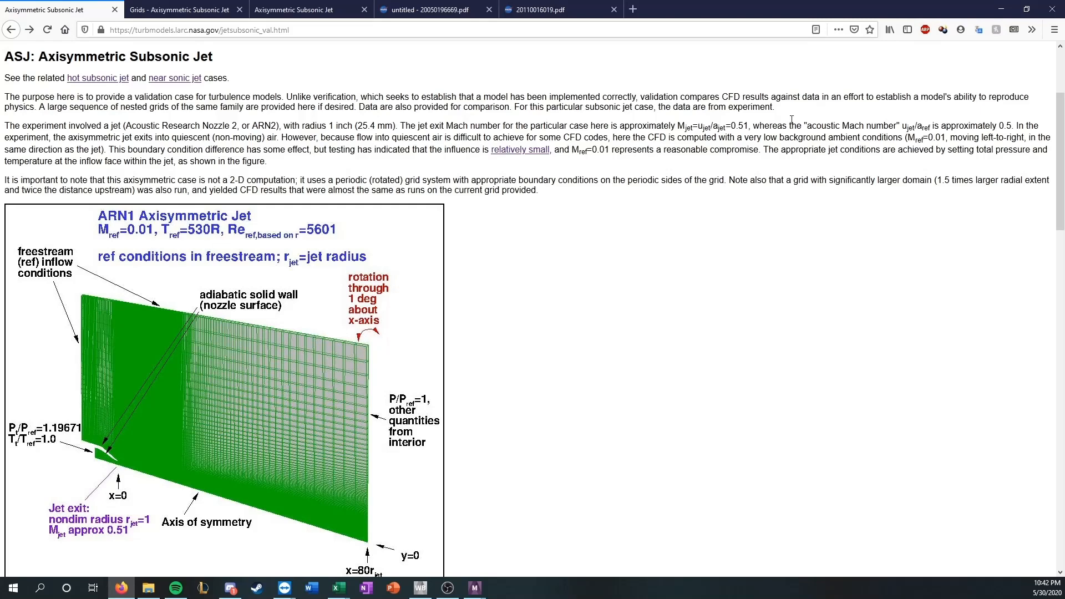
left_click(1001, 10)
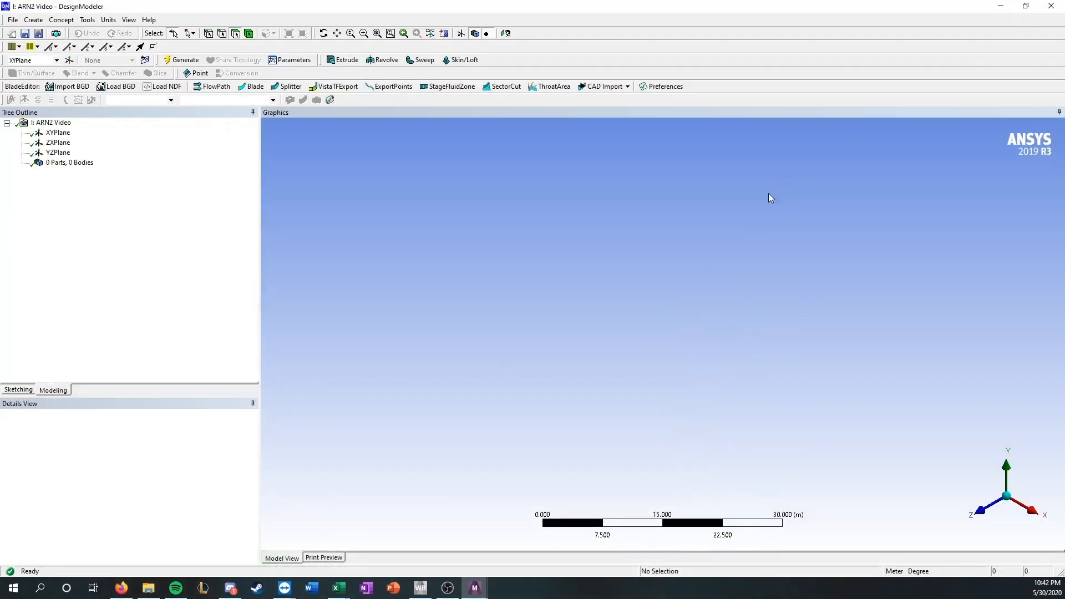
Import the external geometry file ARN2.STEP into DesignModeler, generate the import and face the XY plane
left_click(158, 175)
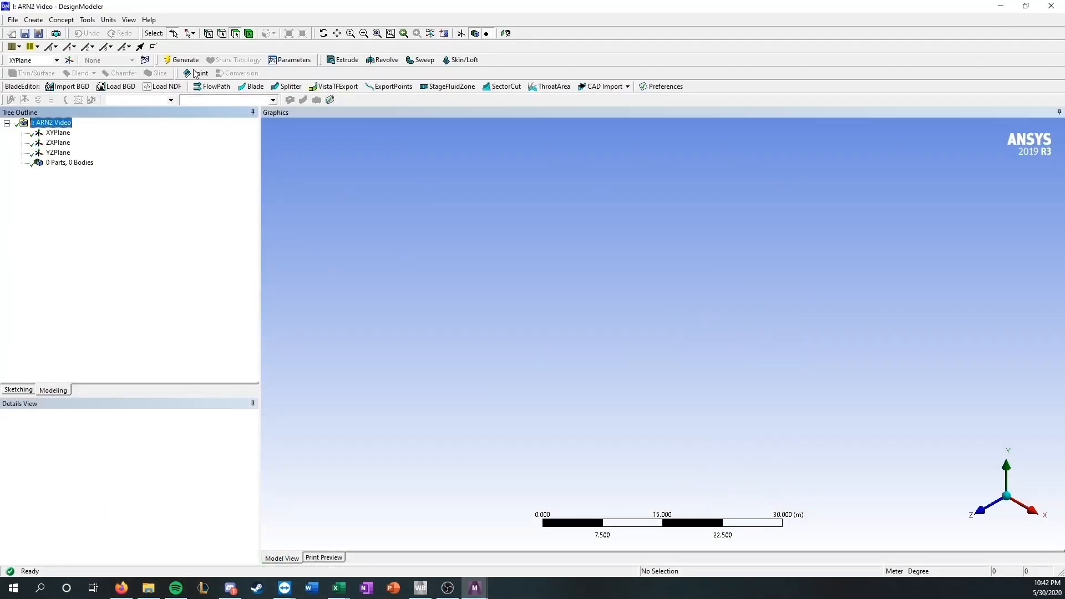
left_click(58, 19)
mouse_move(12, 19)
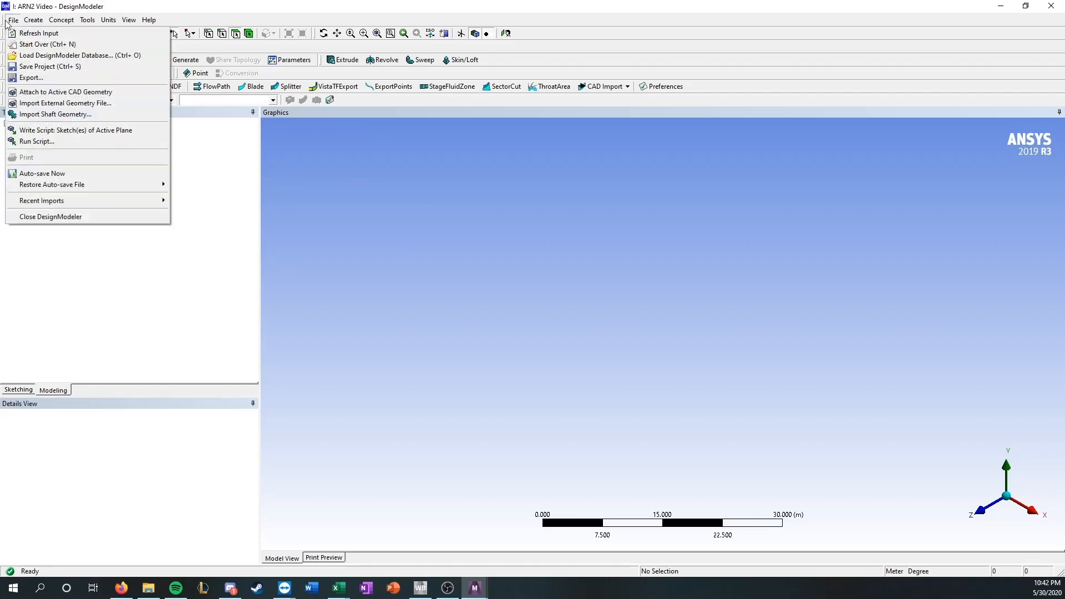
left_click(43, 103)
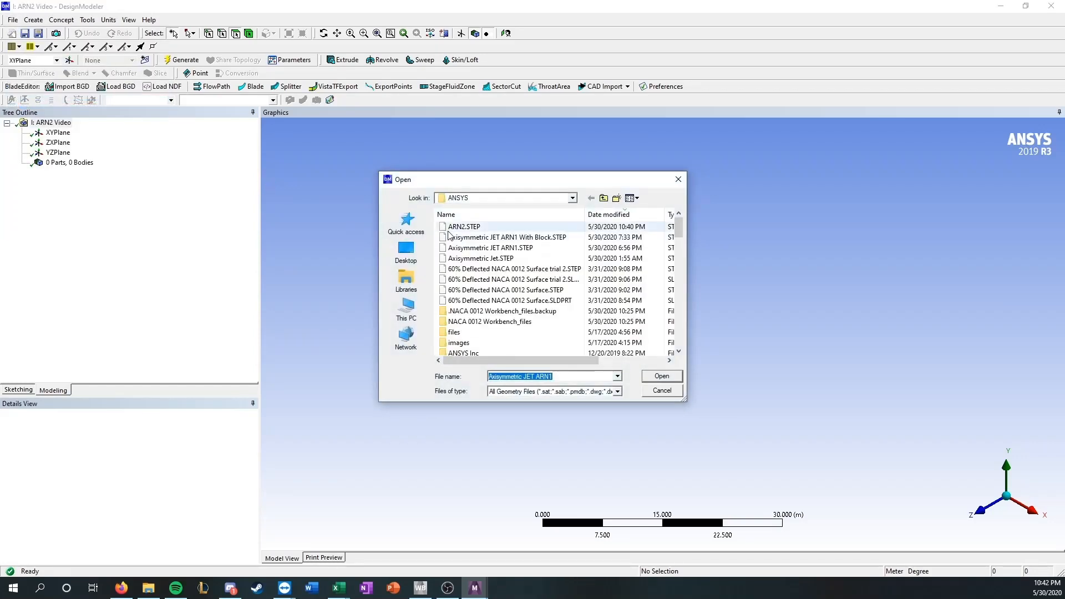
double_click(484, 227)
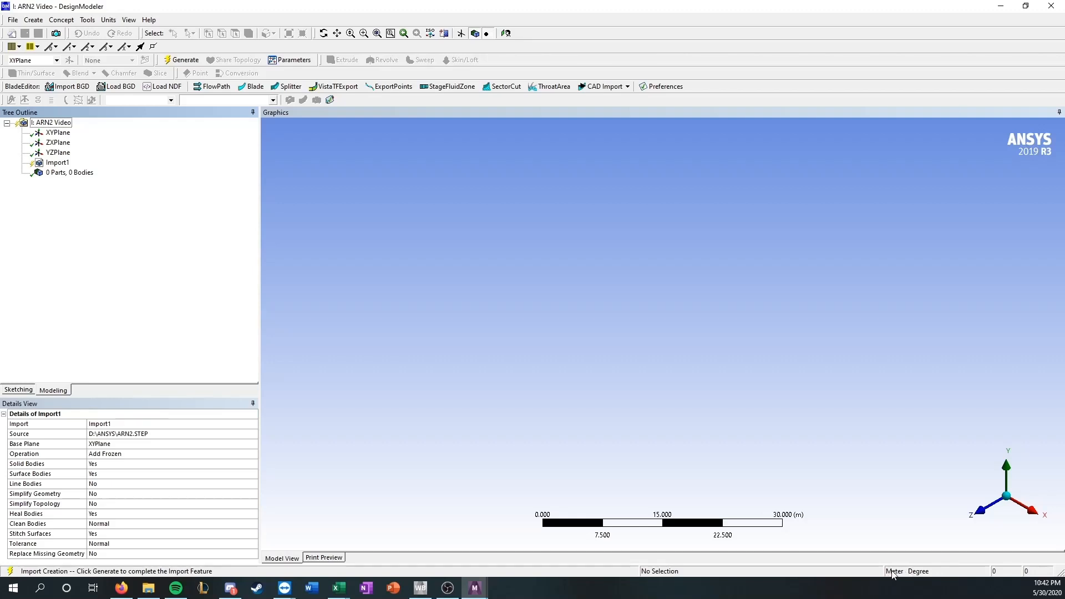
right_click(58, 163)
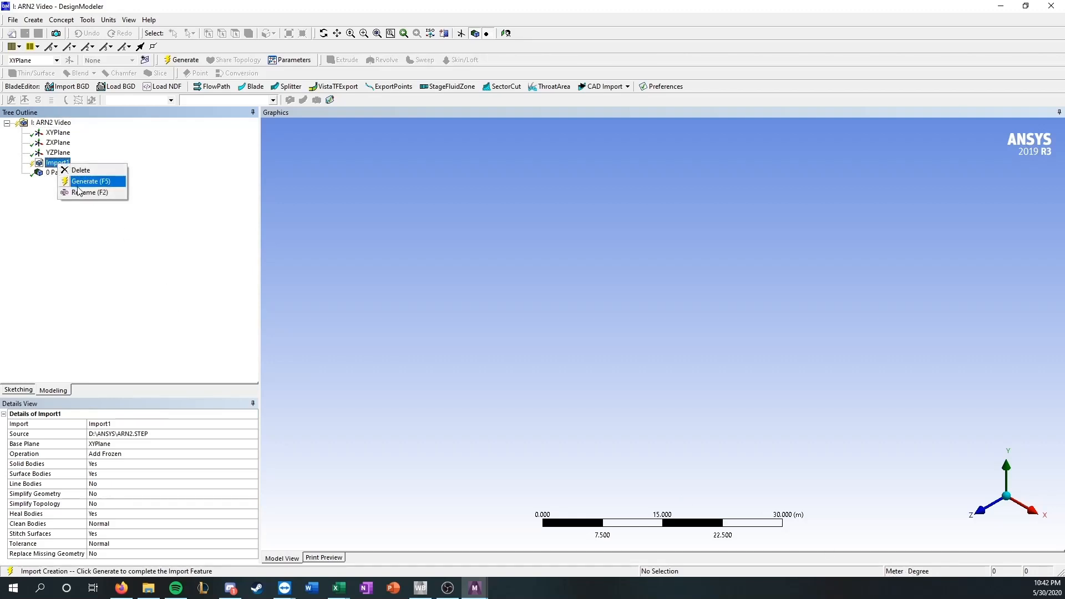
left_click(80, 182)
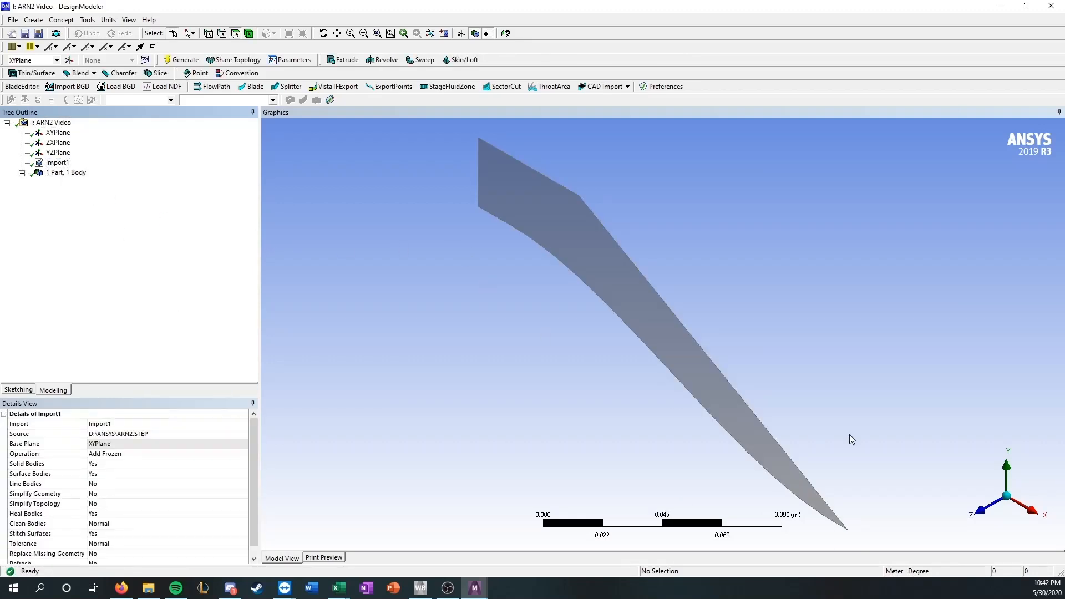
left_click(979, 509)
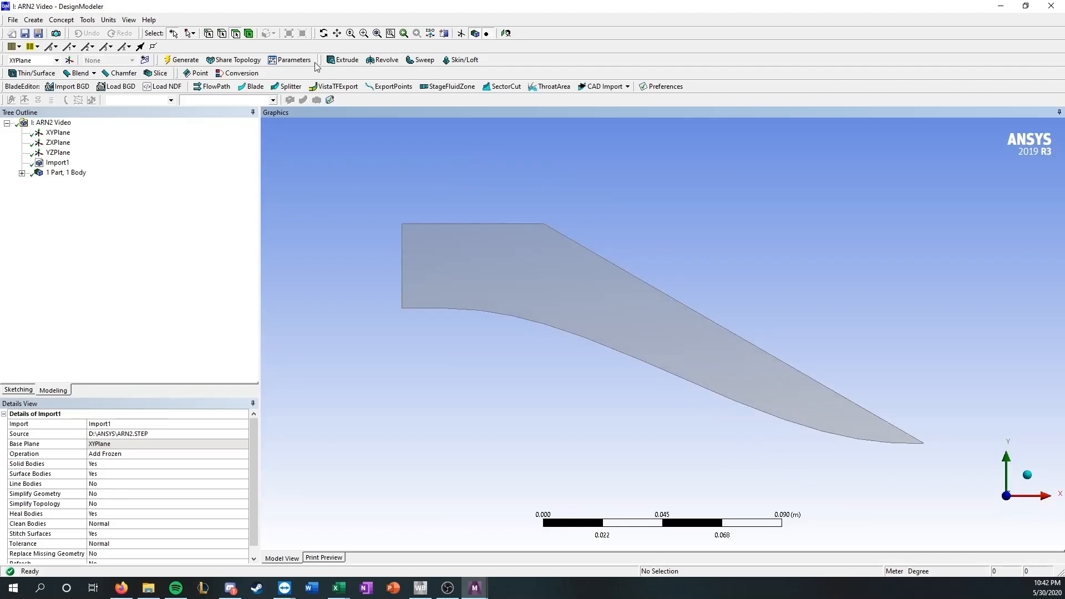
Set the model's length units to inches
left_click(111, 21)
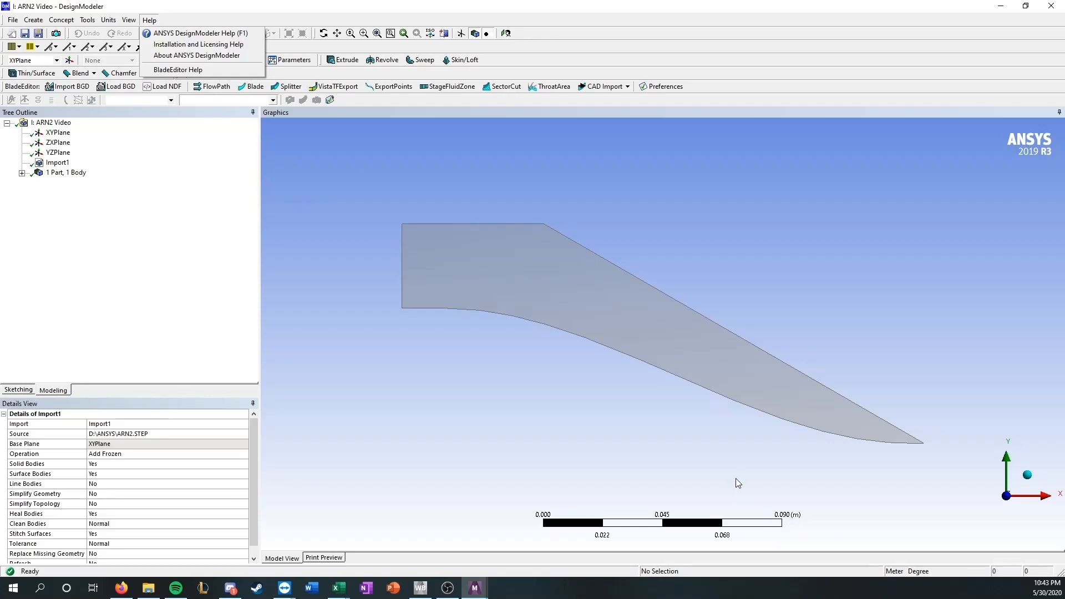
left_click(758, 485)
scroll(715, 471, "down", 1)
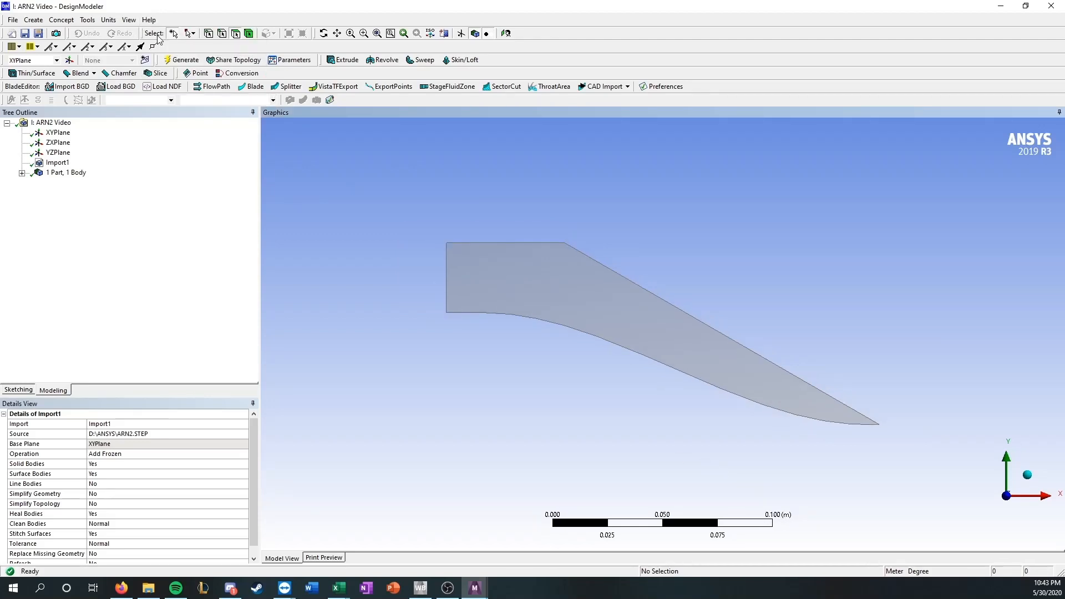
left_click(124, 22)
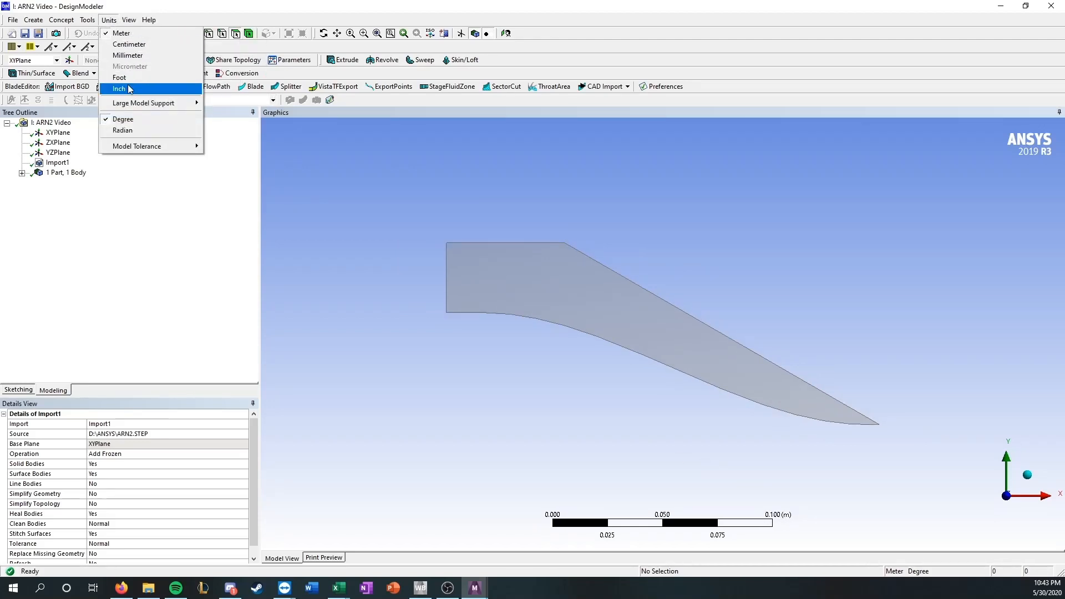
left_click(129, 86)
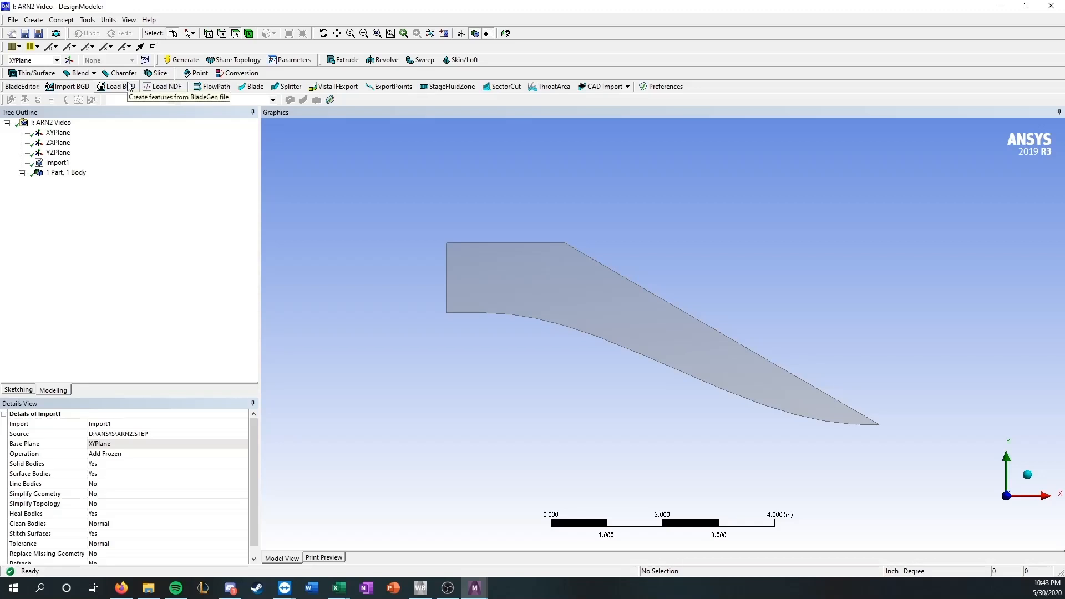
scroll(535, 299, "down", 3)
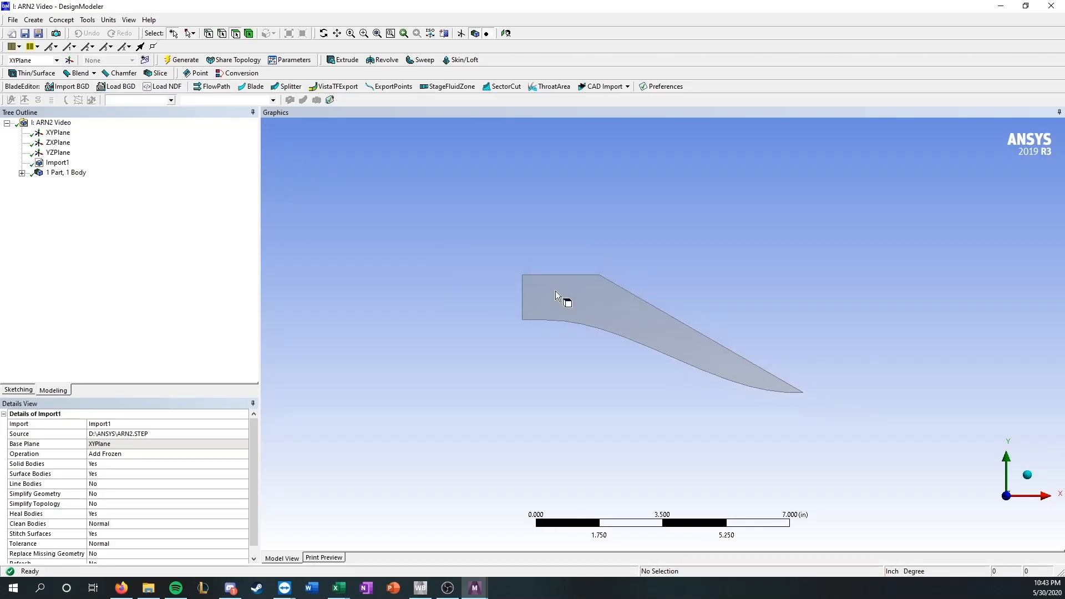
middle_click_drag(555, 291, 561, 342, "ctrl")
scroll(560, 338, "down", 1)
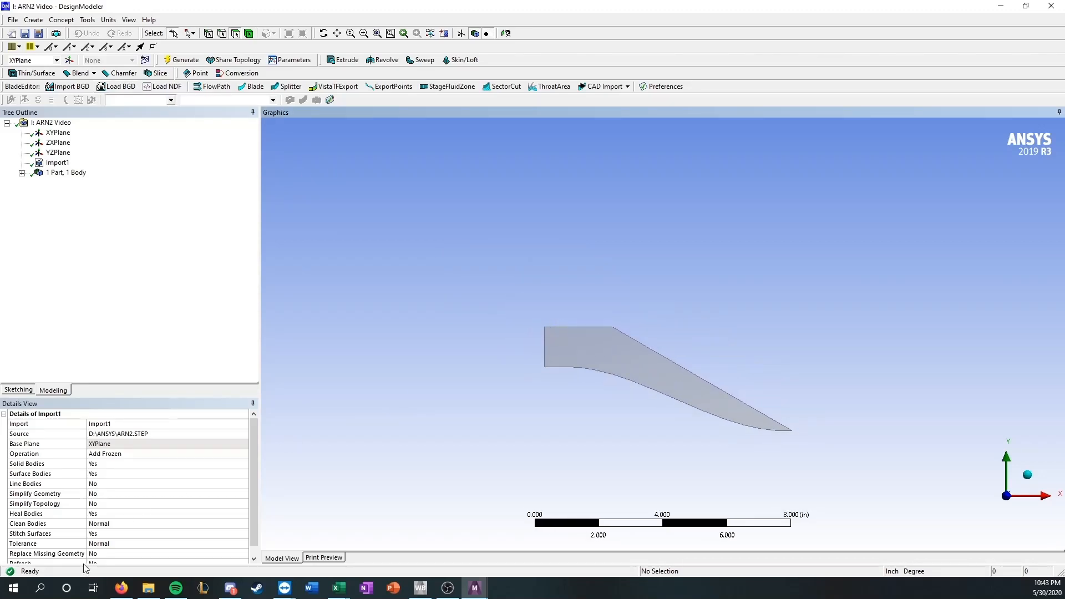
Switch to Firefox, review the ARN2 nozzle drawing in the NASA PDF, and return to DesignModeler
left_click(121, 587)
left_click(284, 10)
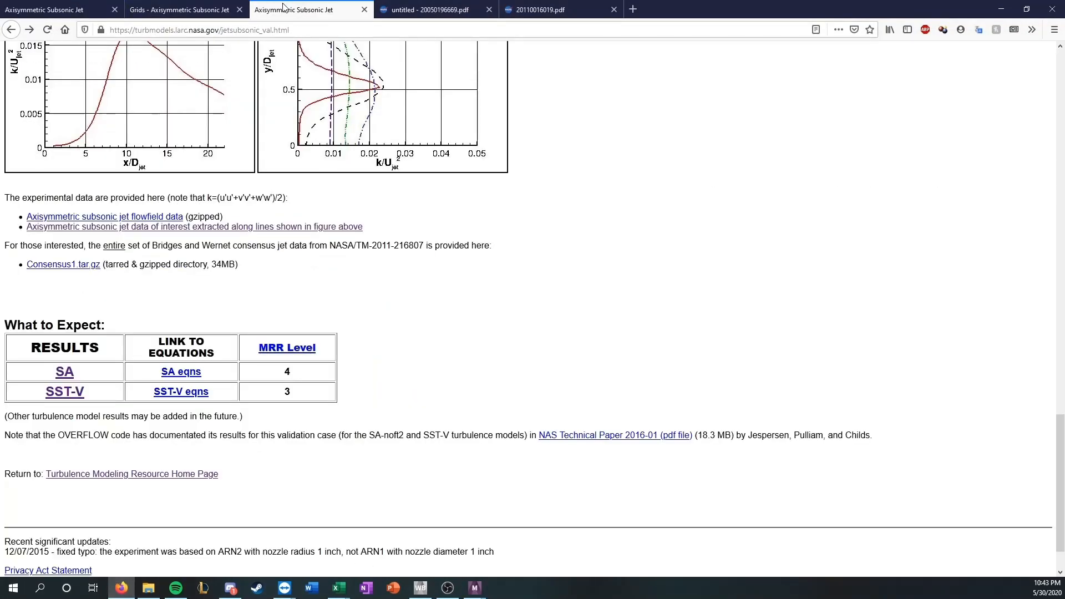
left_click(222, 8)
left_click(430, 8)
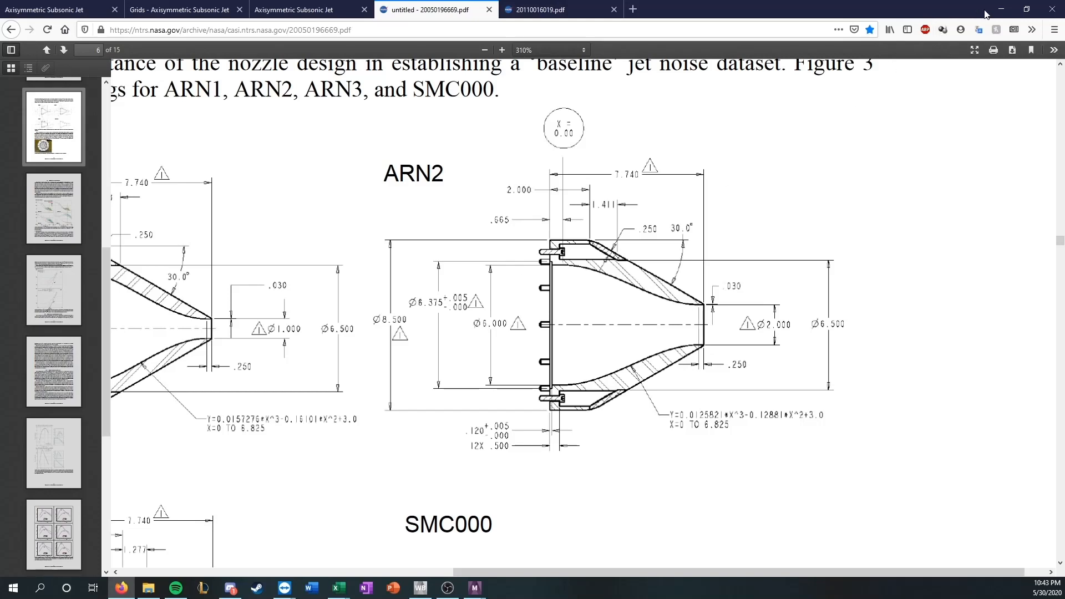
left_click(1001, 9)
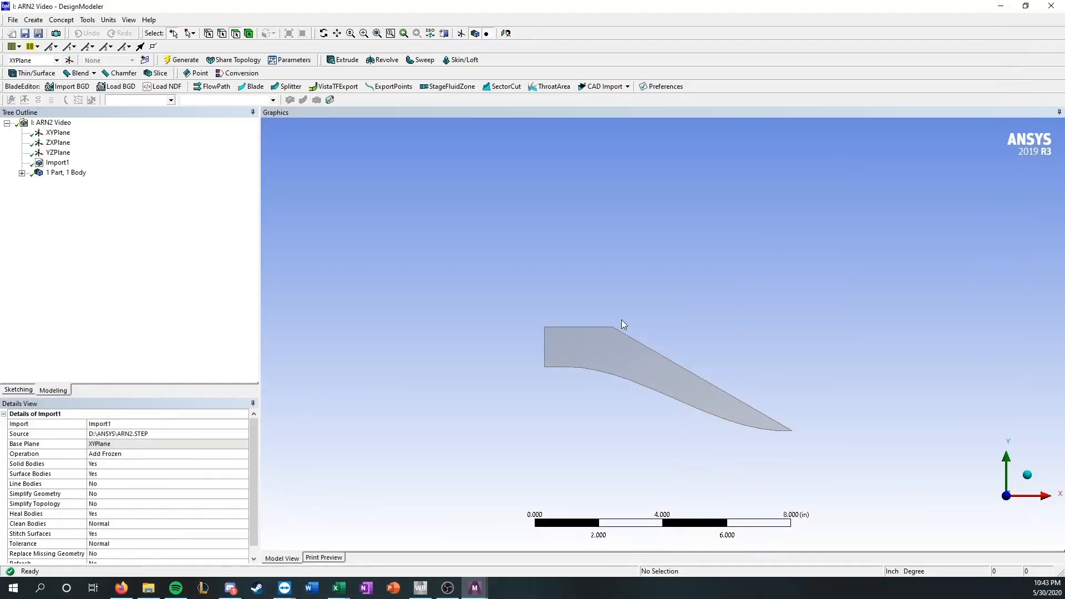
middle_click_drag(621, 326, 593, 406, "ctrl")
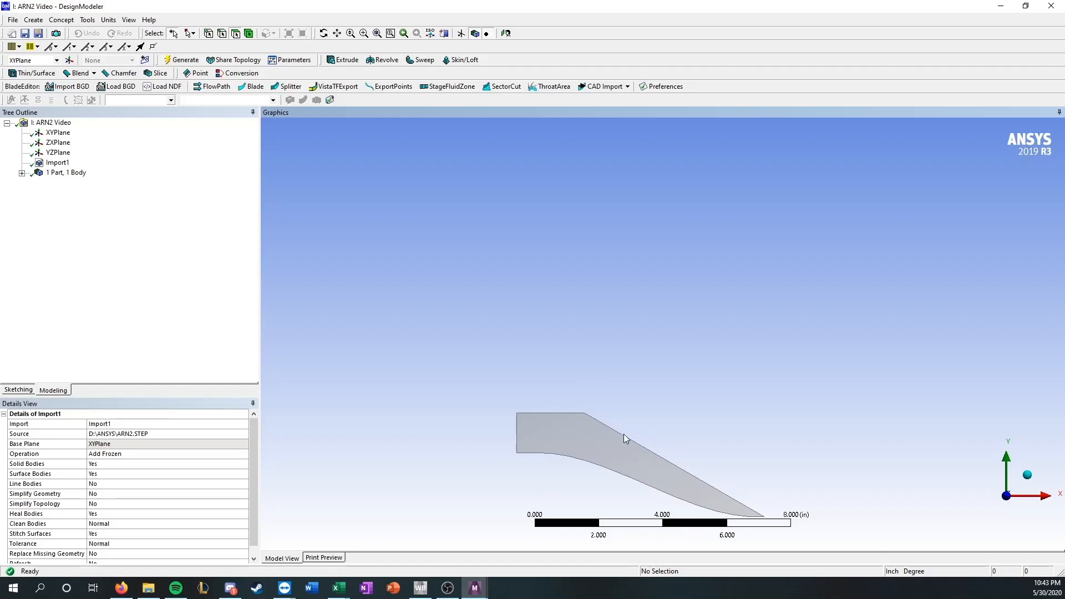
middle_click_drag(485, 252, 481, 167, "ctrl")
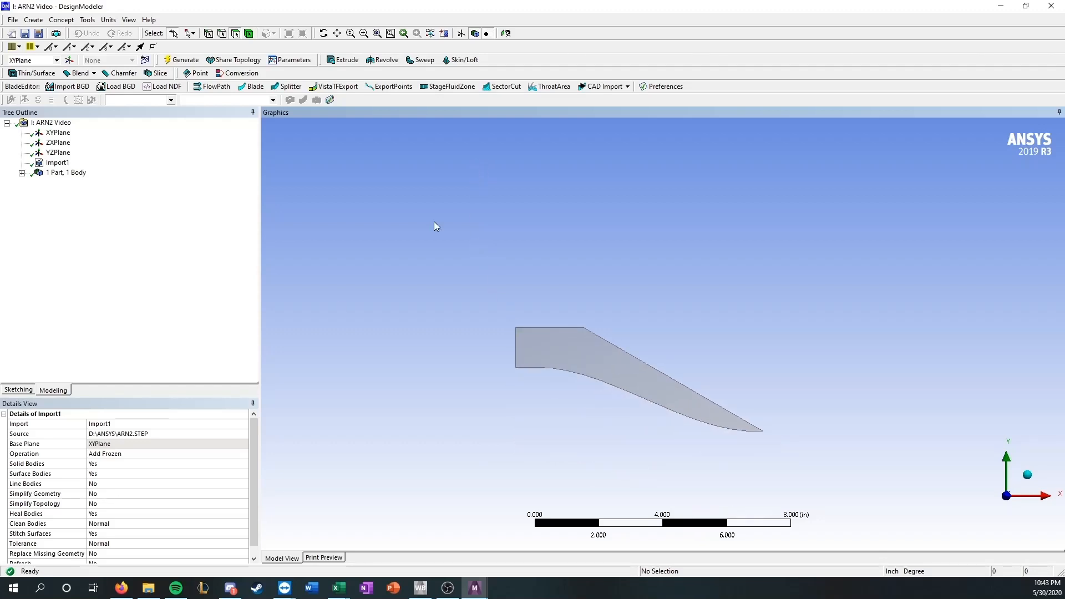
Switch to Firefox and examine the Axisymmetric Subsonic Jet grid figure for the domain's extents and nozzle position
left_click(121, 588)
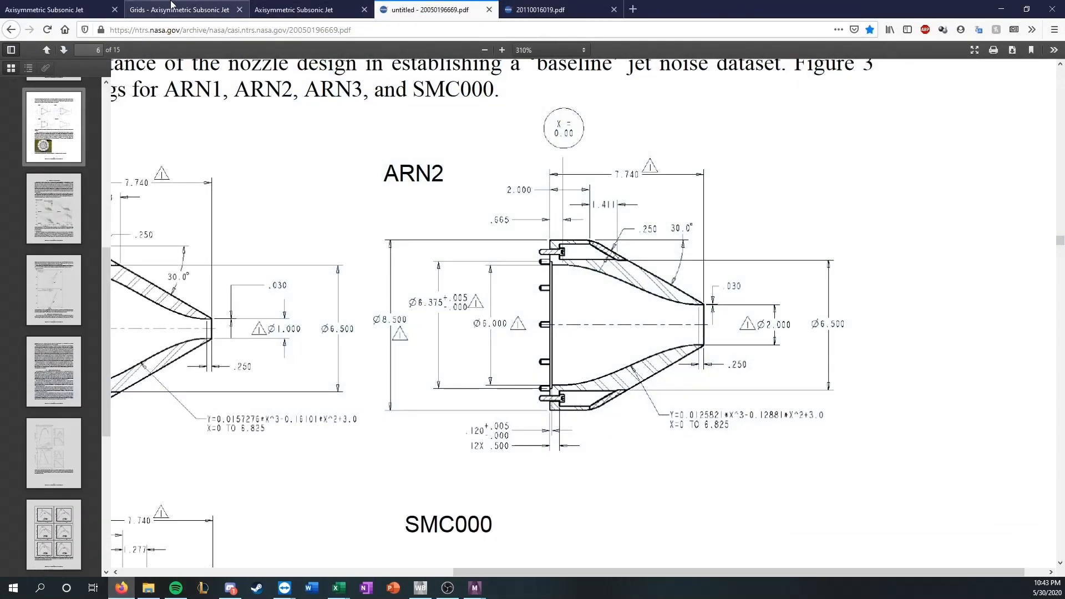
left_click(178, 9)
left_click(283, 15)
scroll(174, 255, "up", 10)
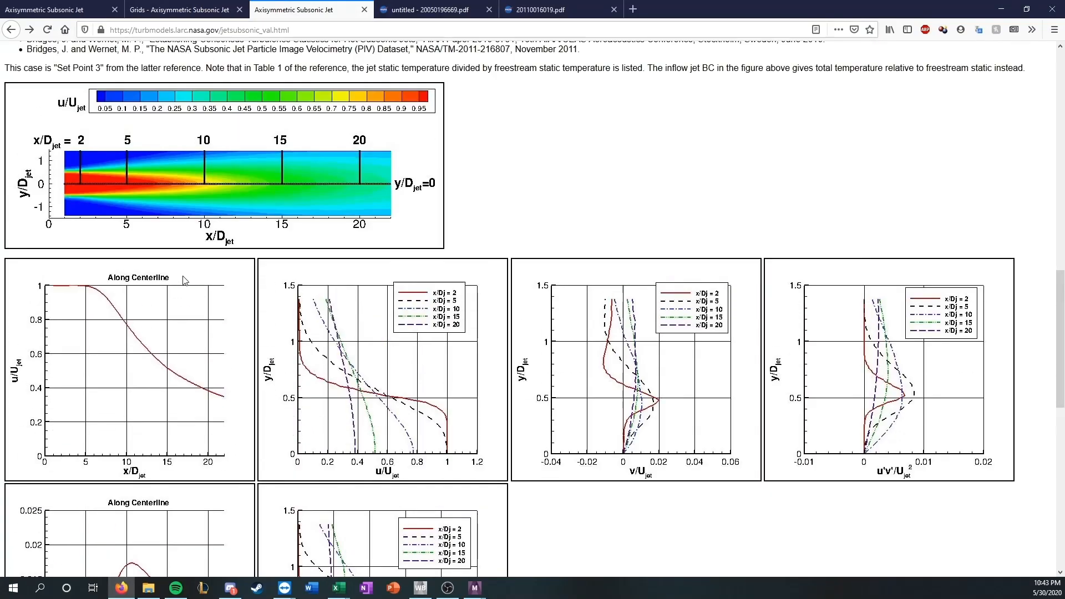
left_click(178, 9)
scroll(172, 321, "up", 9)
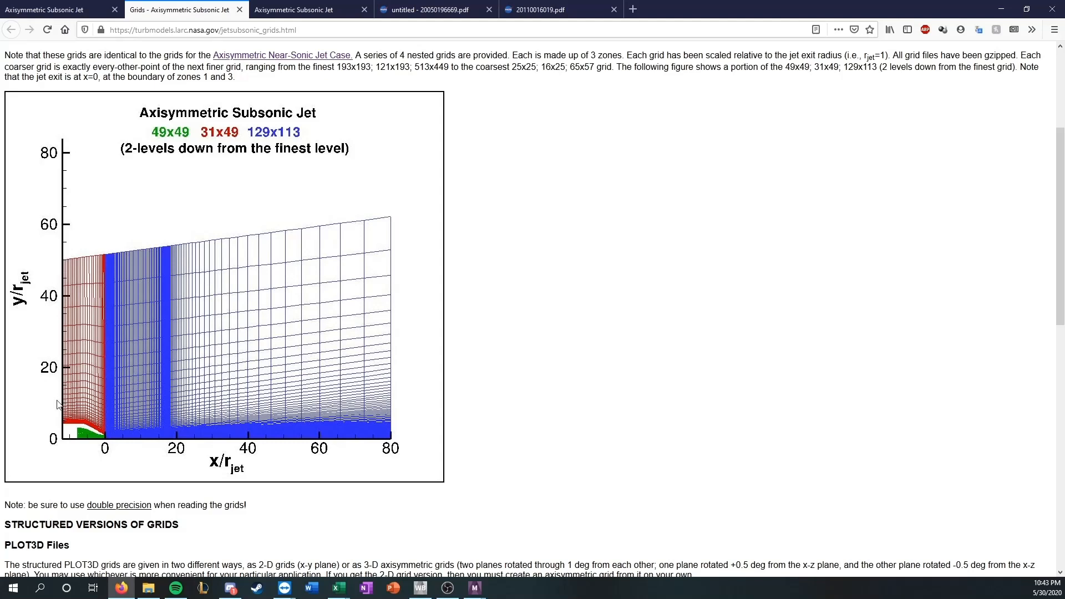
left_click(1001, 9)
Create a new sketch on XYPlane and open it for sketching
scroll(557, 330, "down", 1)
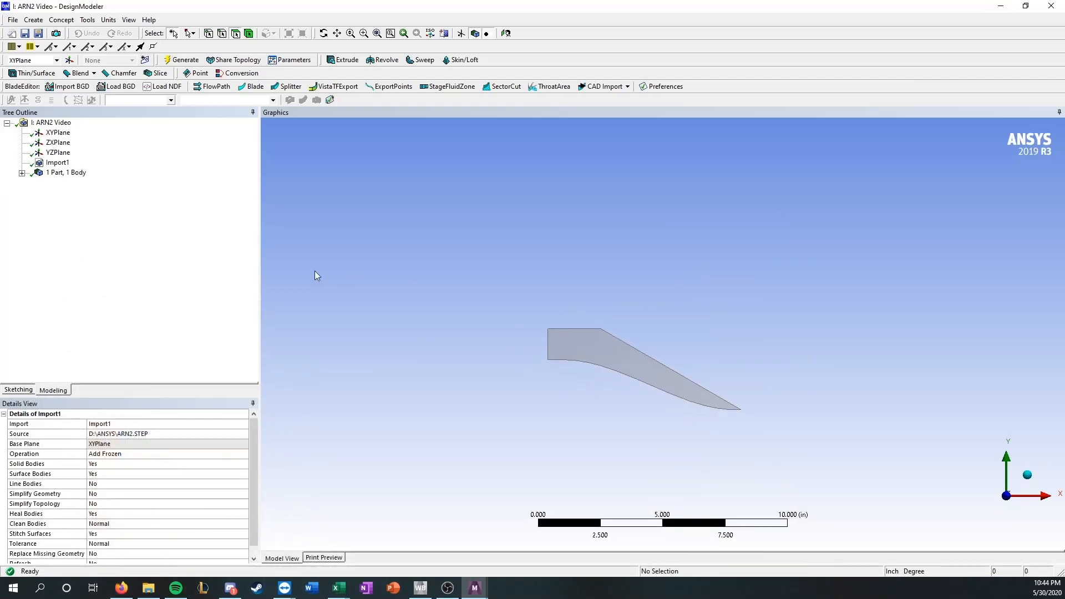
left_click(59, 133)
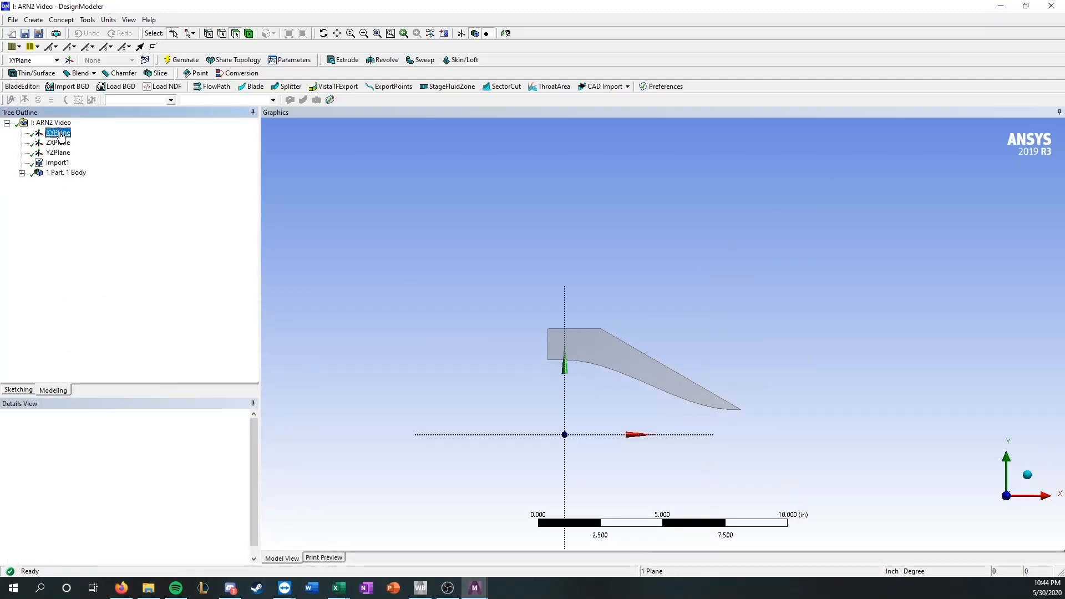
left_click(145, 60)
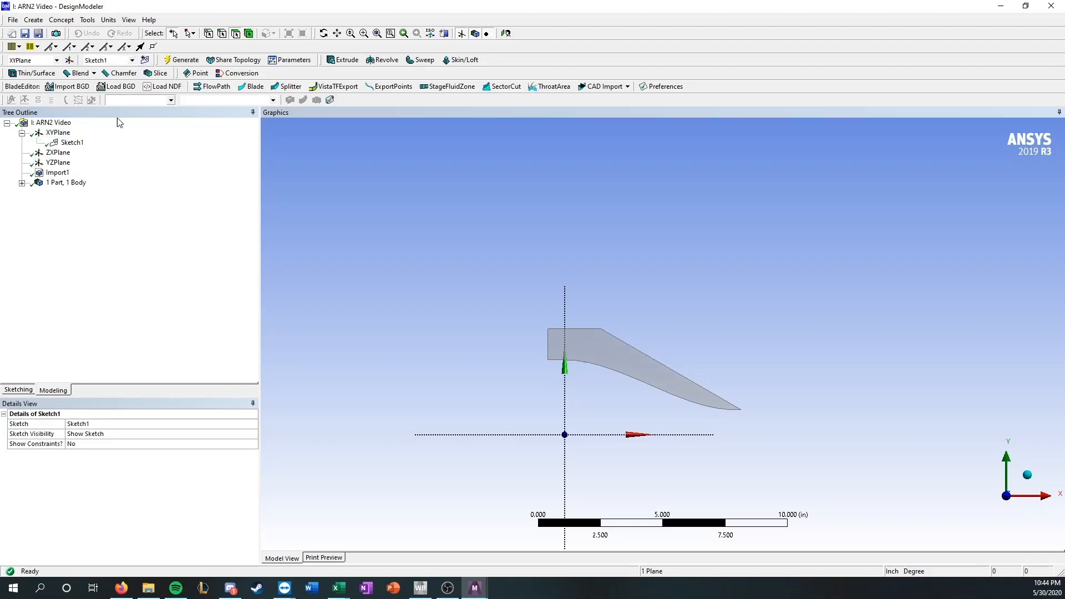
left_click(72, 143)
left_click(18, 390)
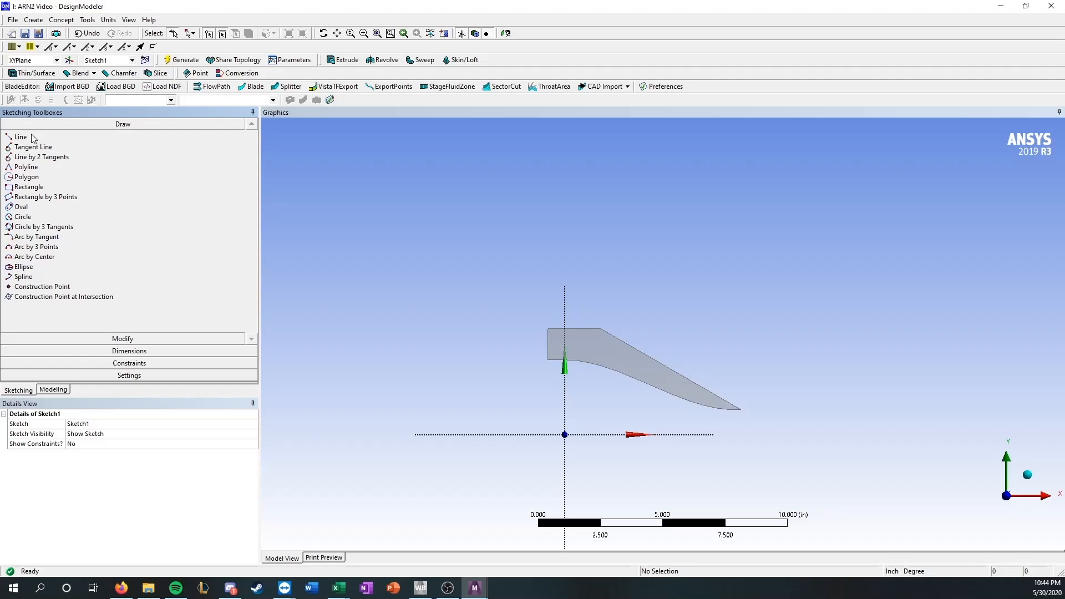
Check the grid figure in Firefox, then draw a horizontal line from the origin along the positive X axis, well past the nozzle exit
left_click(121, 587)
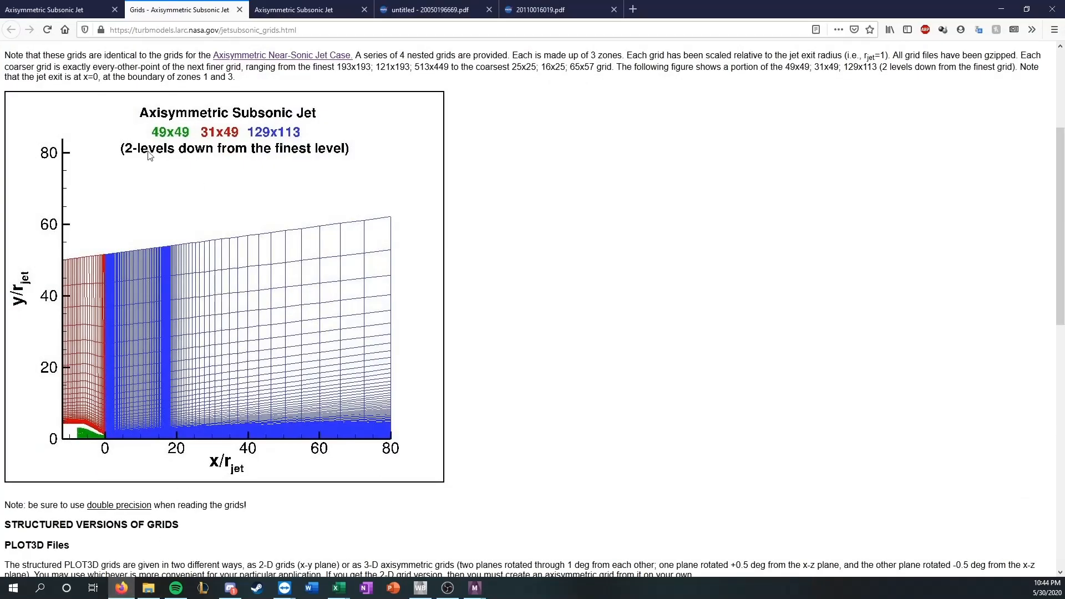
left_click(1001, 9)
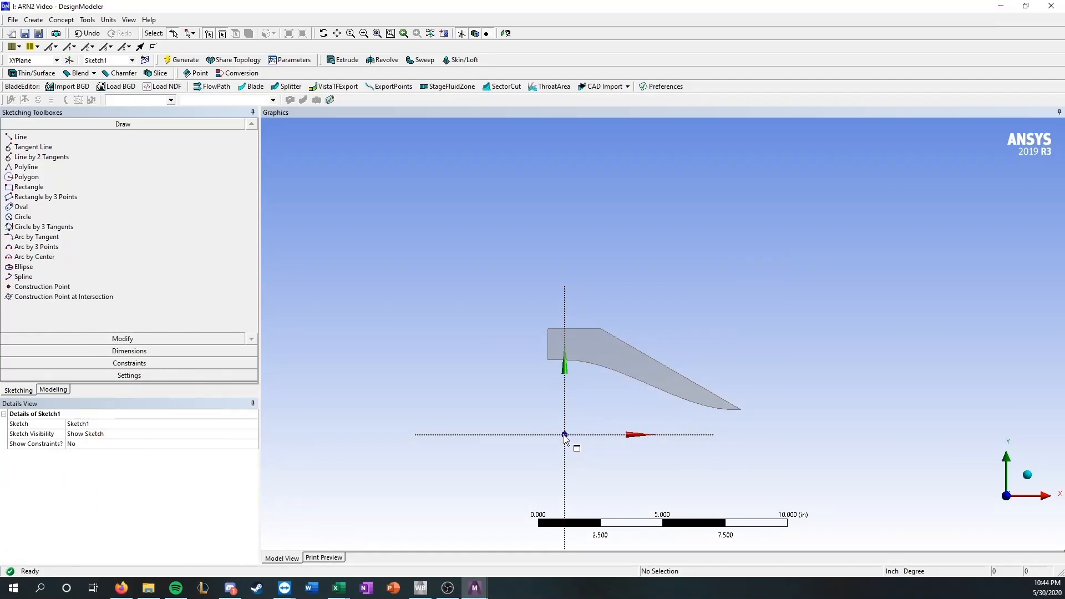
left_click(91, 137)
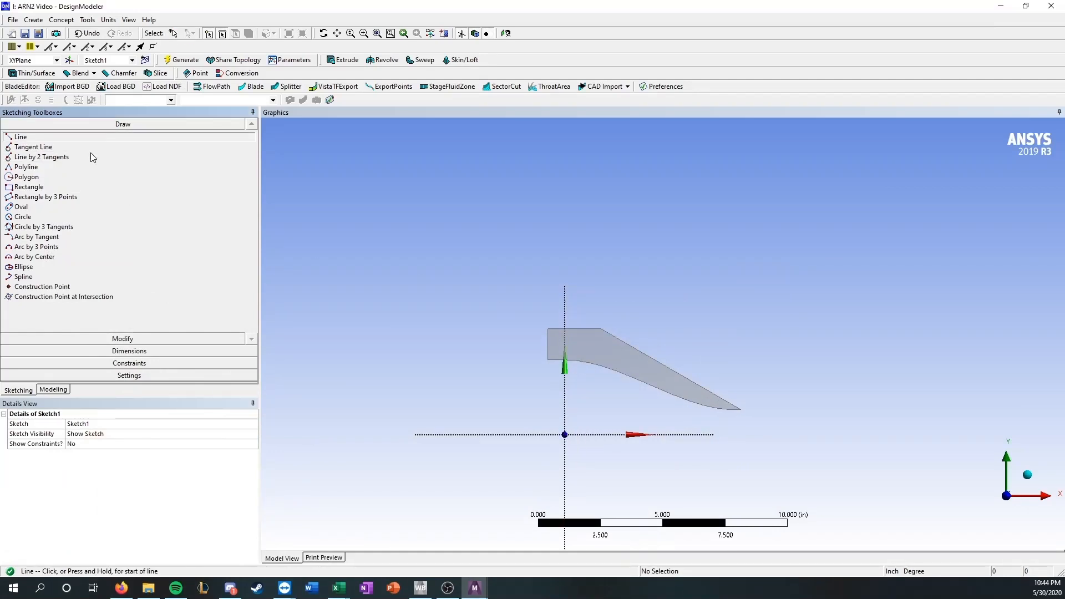
left_click(565, 434)
scroll(965, 413, "down", 1)
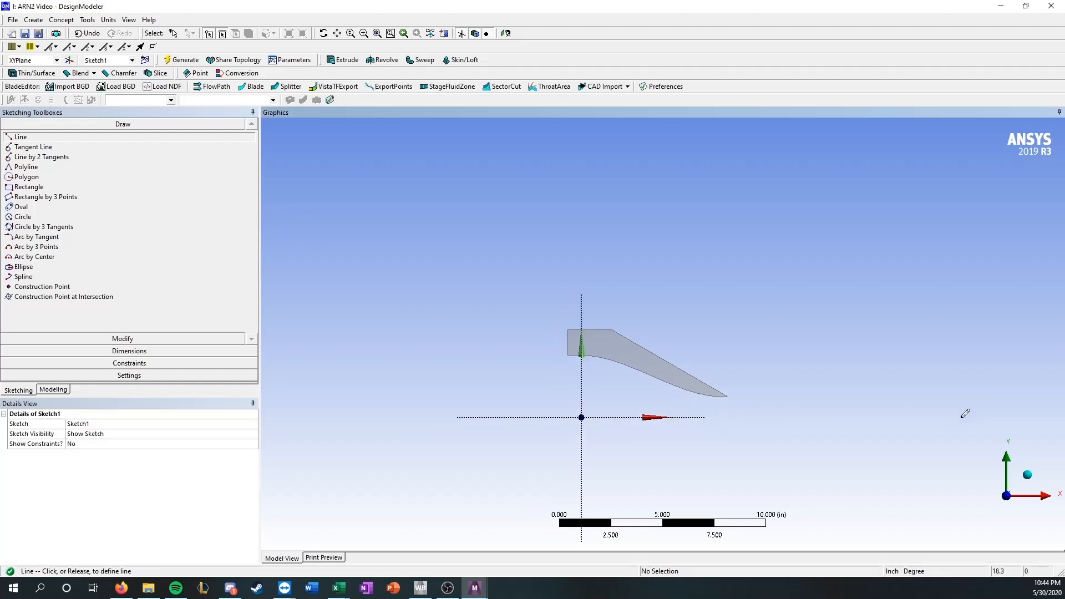
scroll(965, 413, "down", 1)
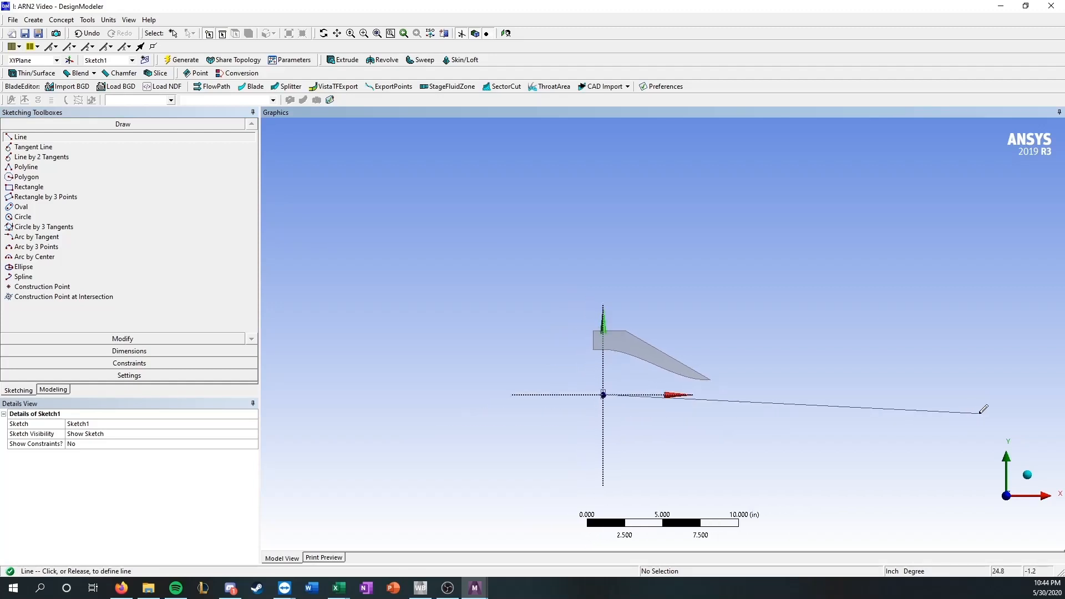
left_click(1002, 394)
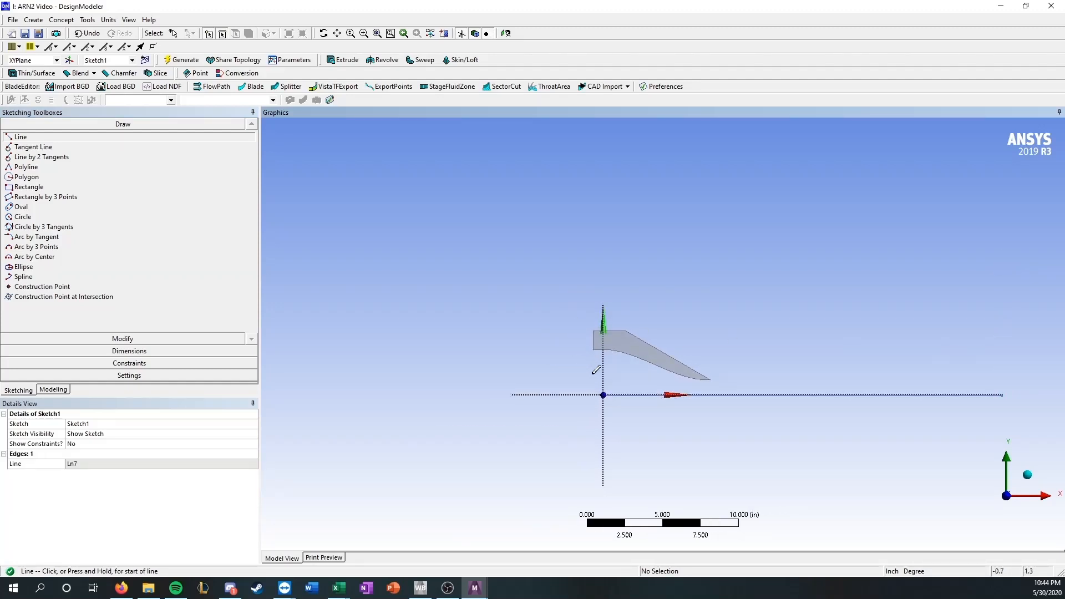
scroll(596, 370, "up", 4)
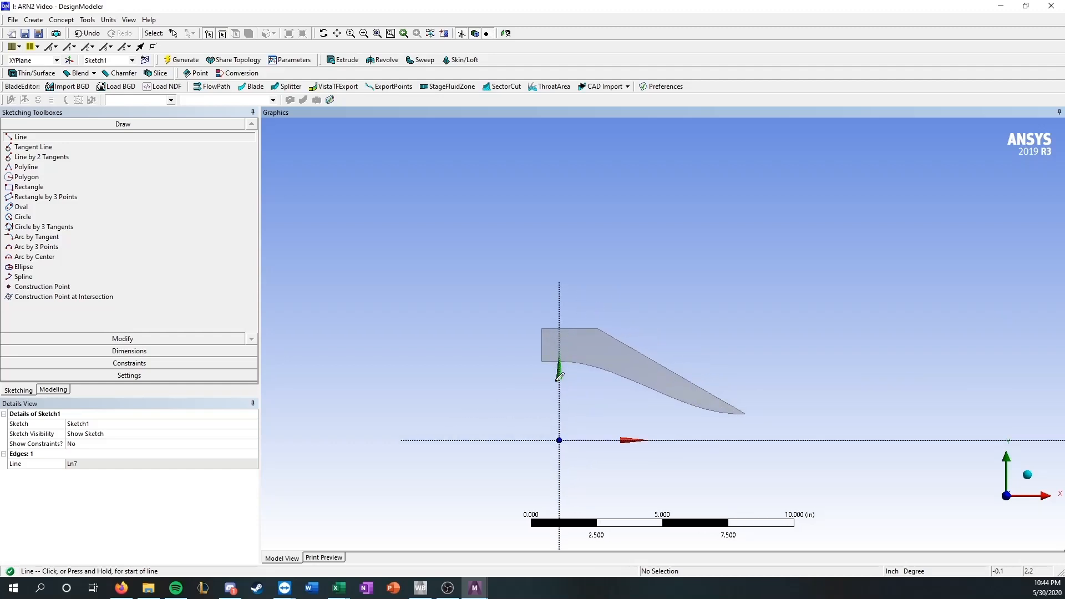
Recheck the grid figure in Firefox and place a construction point on the X axis directly below the nozzle's inlet-side face, about 0.6 in left of the origin
left_click(121, 587)
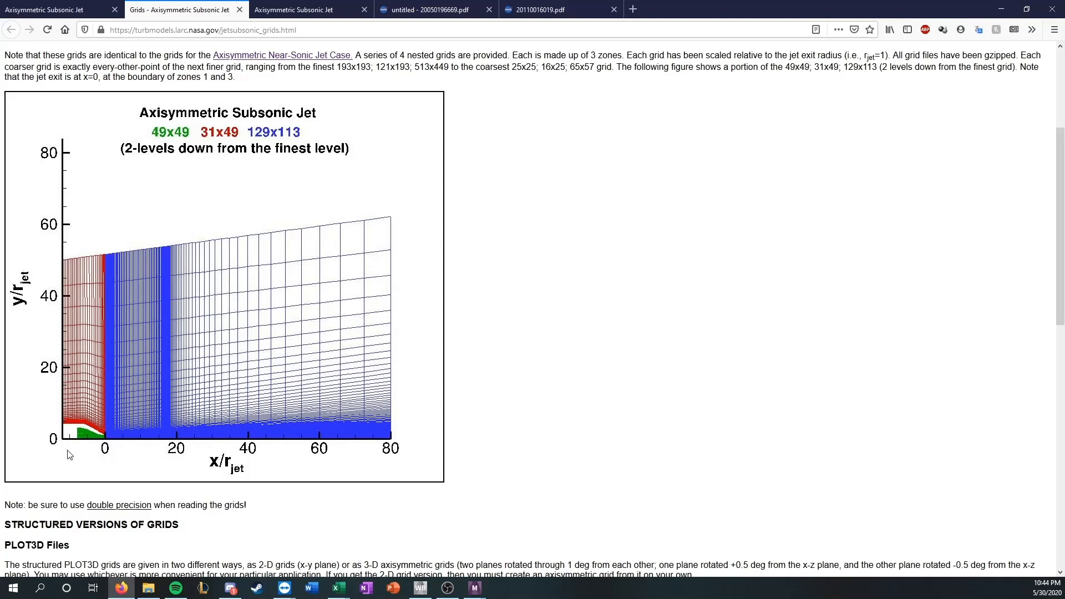
left_click(1001, 10)
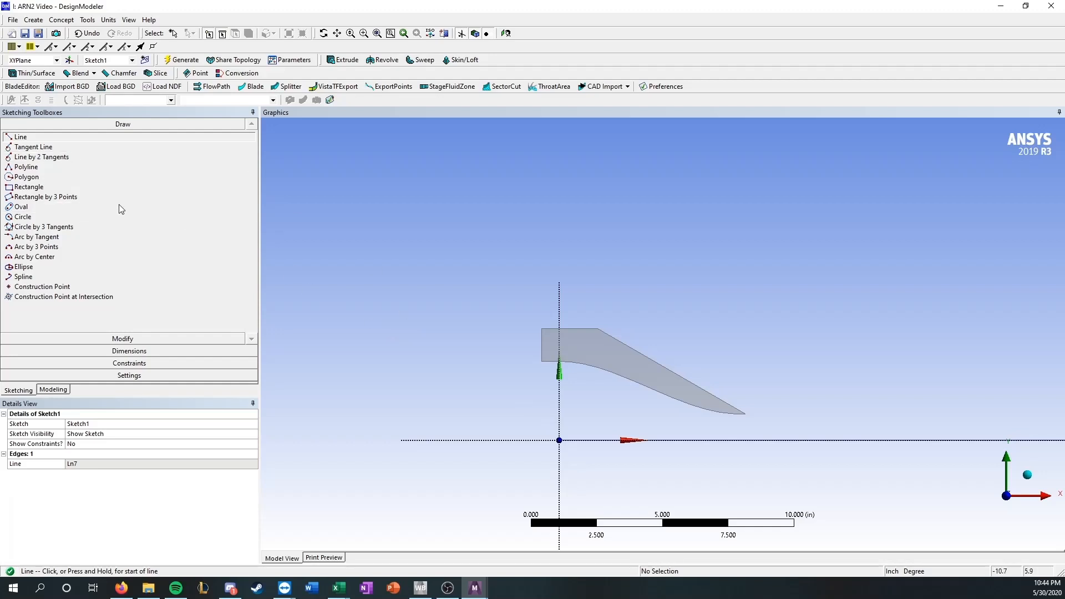
left_click(42, 287)
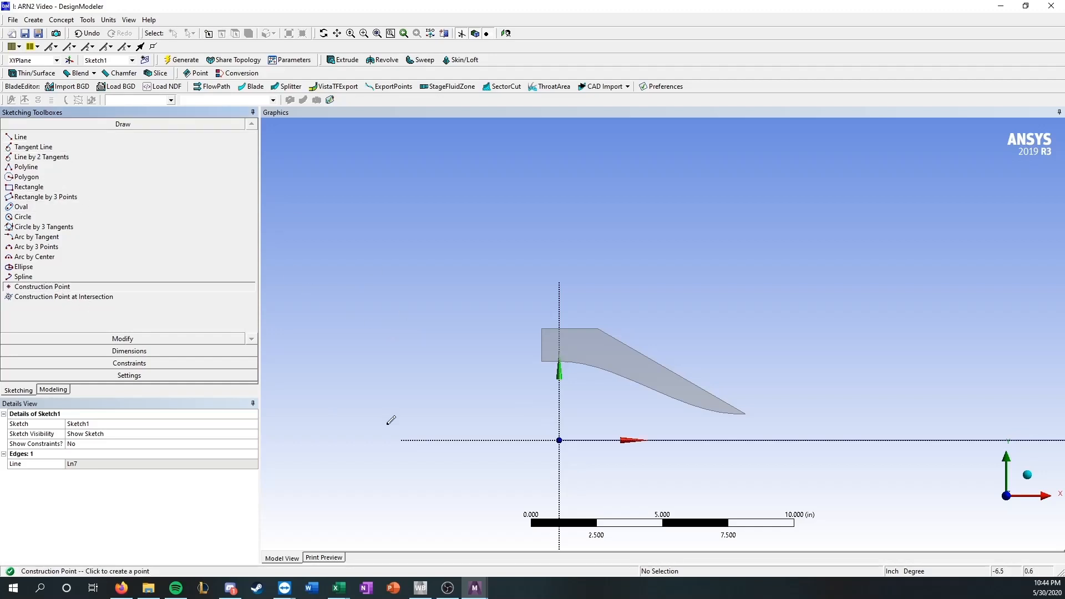
left_click(542, 440)
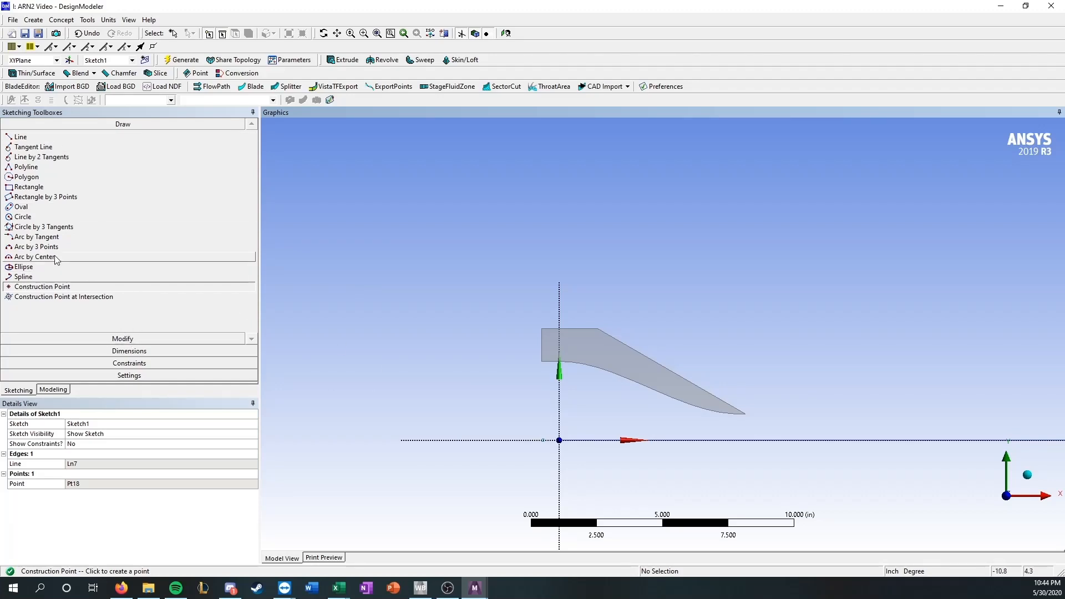
Draw a vertical line from the construction point on the X axis up to the nozzle's upper inlet-side corner
left_click(114, 336)
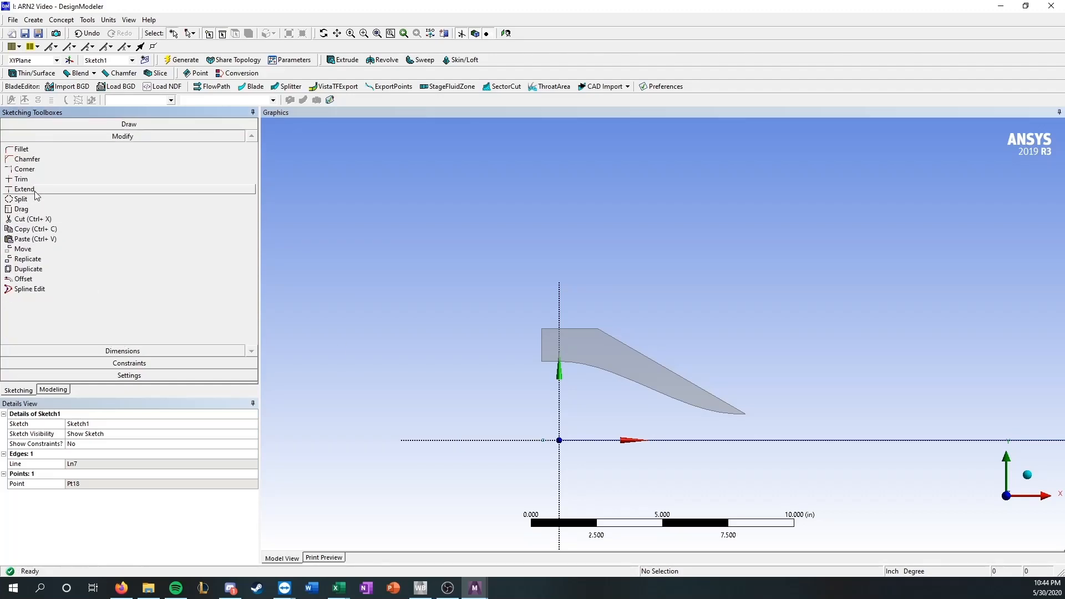
left_click(25, 189)
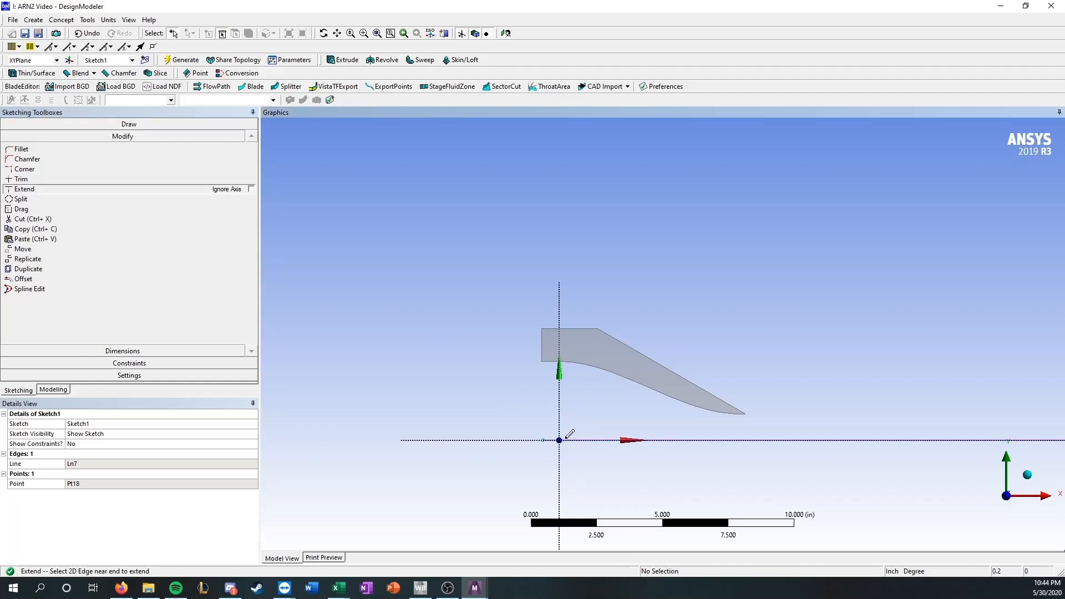
left_click(91, 124)
left_click(86, 138)
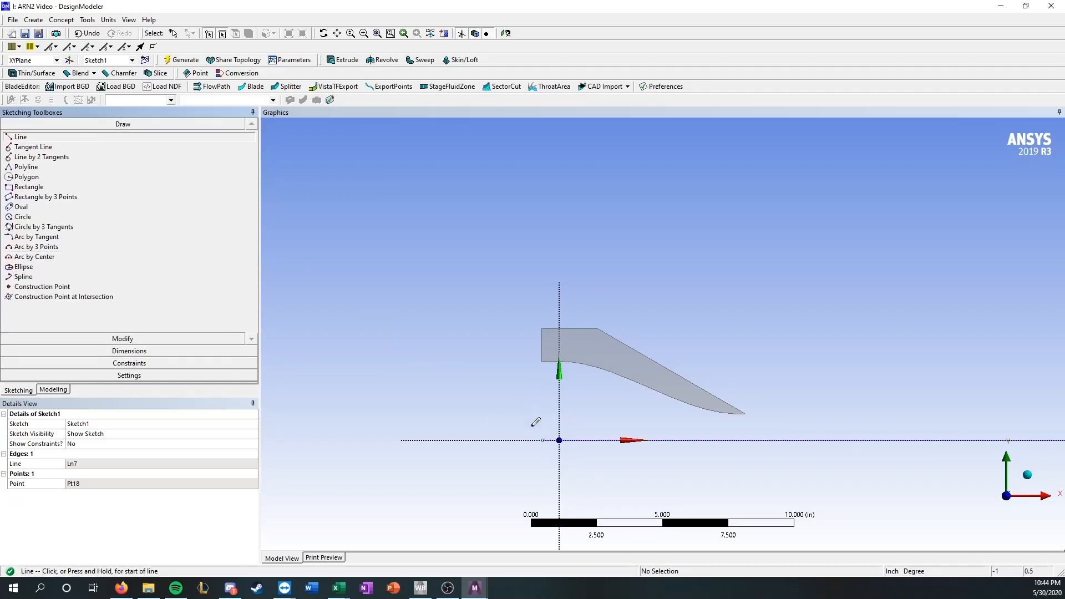
left_click(542, 440)
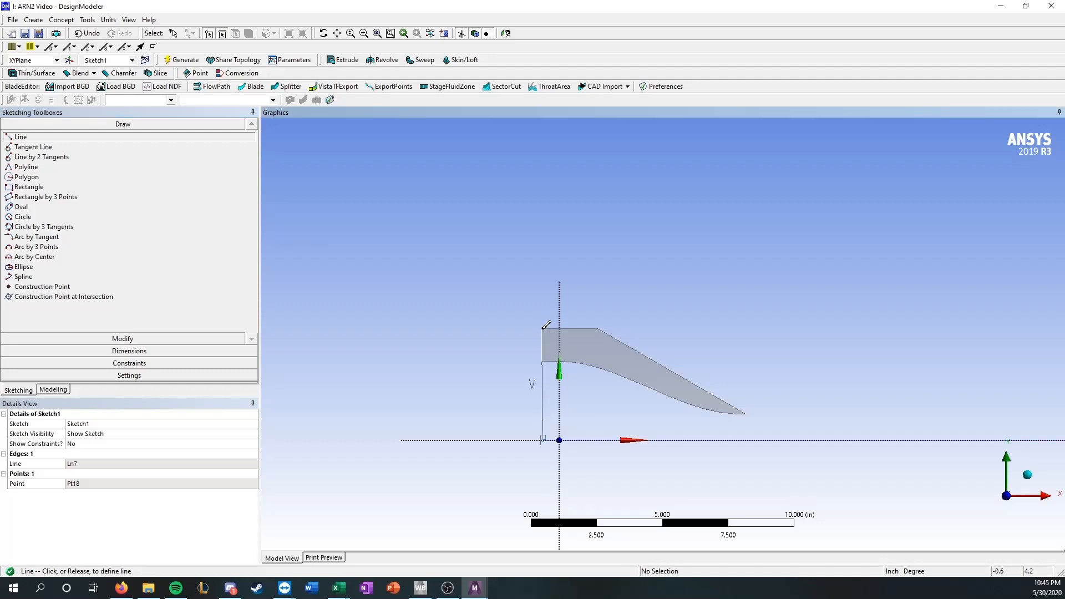
left_click(542, 328)
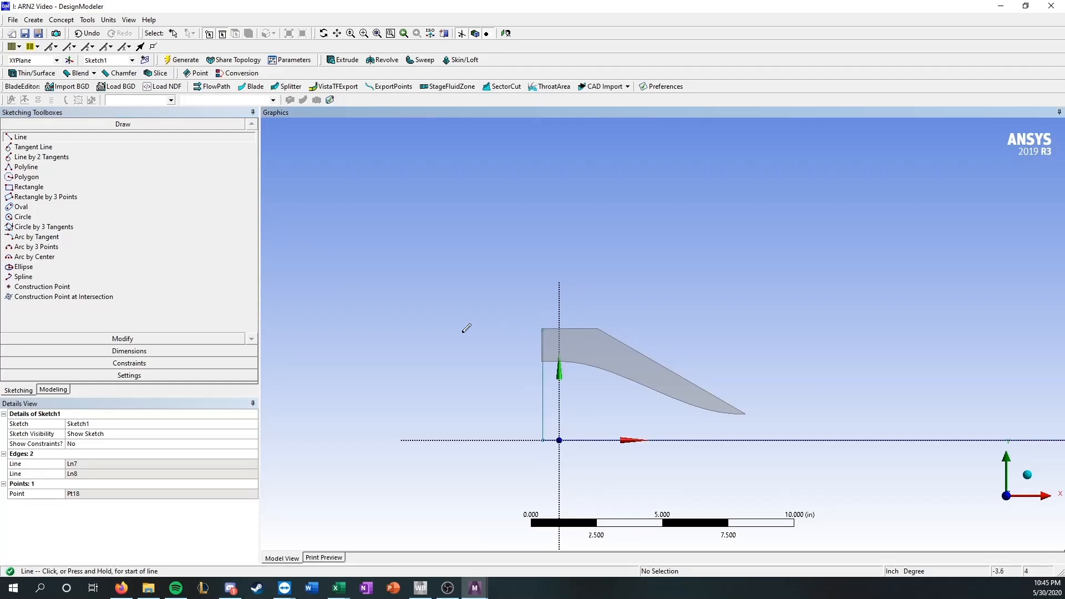
Draw a horizontal line about 4.4 in upstream from the nozzle's upper inlet-side corner, continued by a vertical line about 18 in upward
left_click(543, 328)
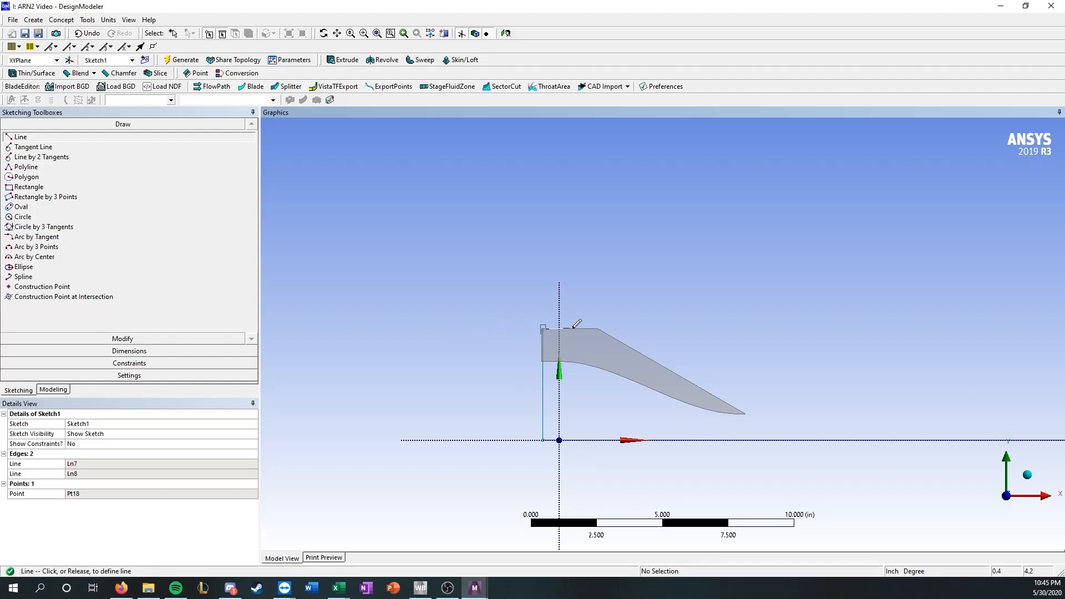
left_click(427, 328)
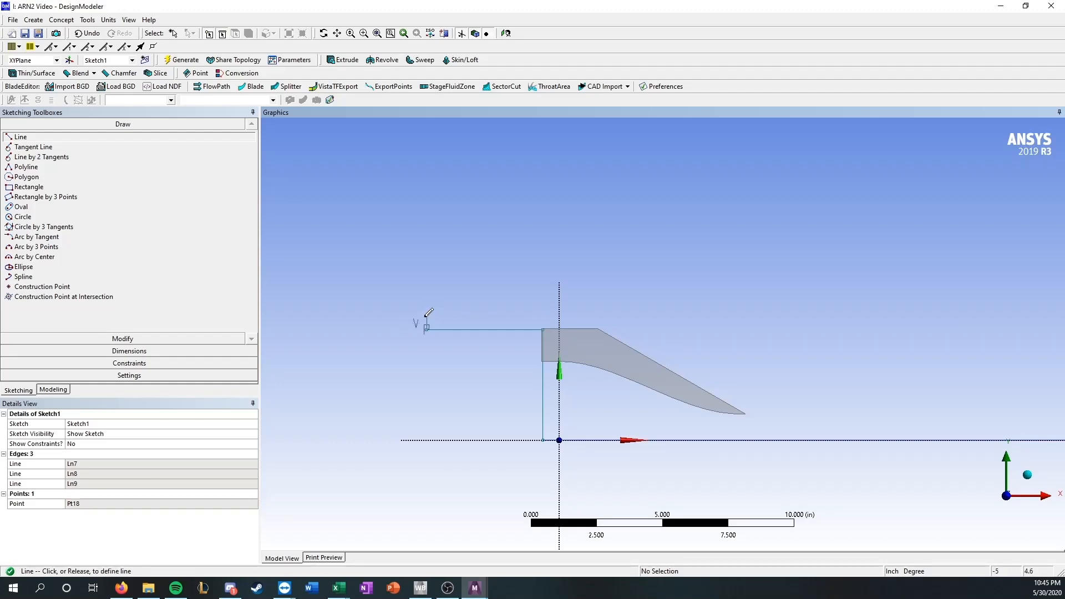
scroll(511, 195, "down", 3)
scroll(555, 221, "down", 1)
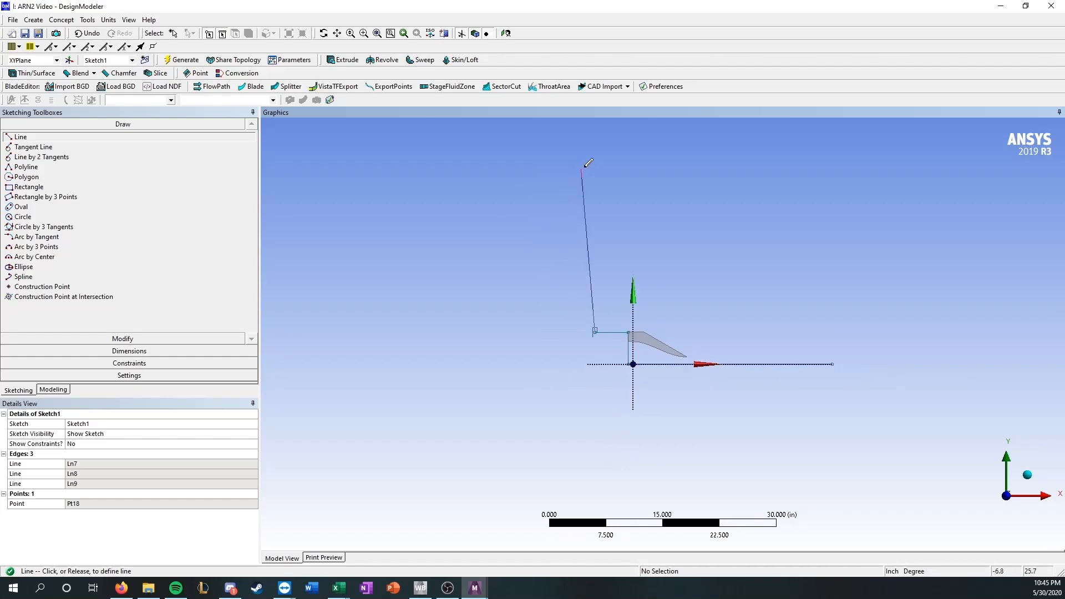
left_click(595, 193)
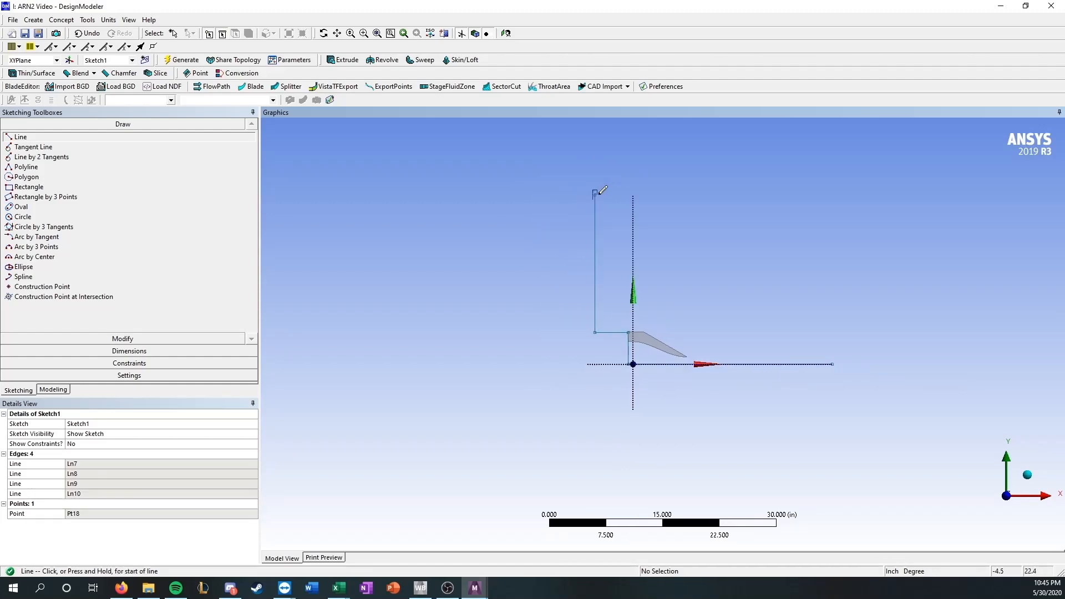
Draw the domain's top boundary sloping upward to about x = 25 in and close it down to the axis line's downstream end
left_click(595, 194)
left_click(825, 173)
left_click(826, 173)
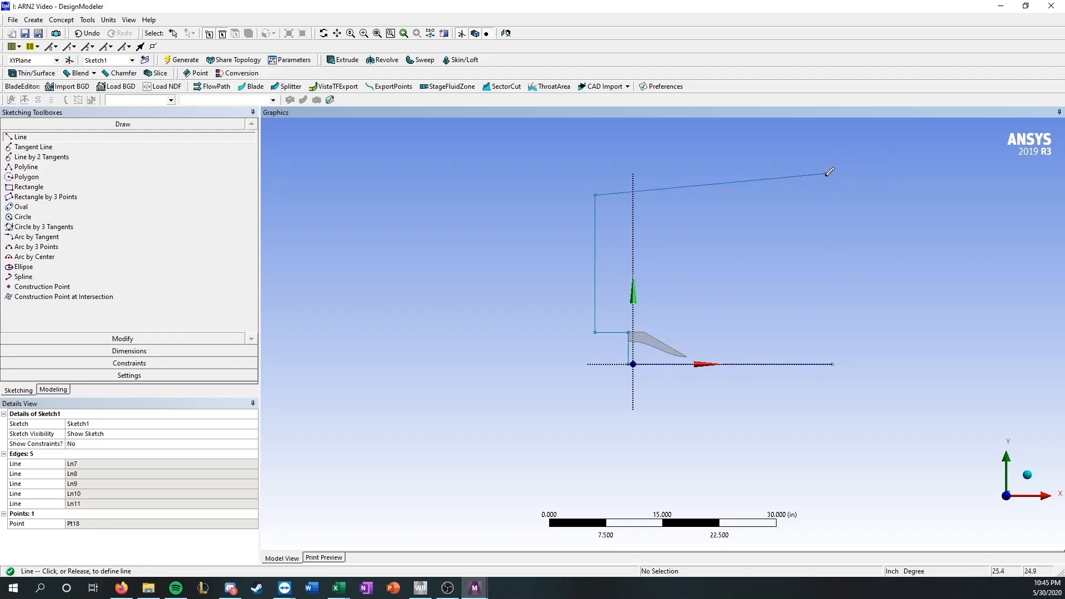
left_click(831, 363)
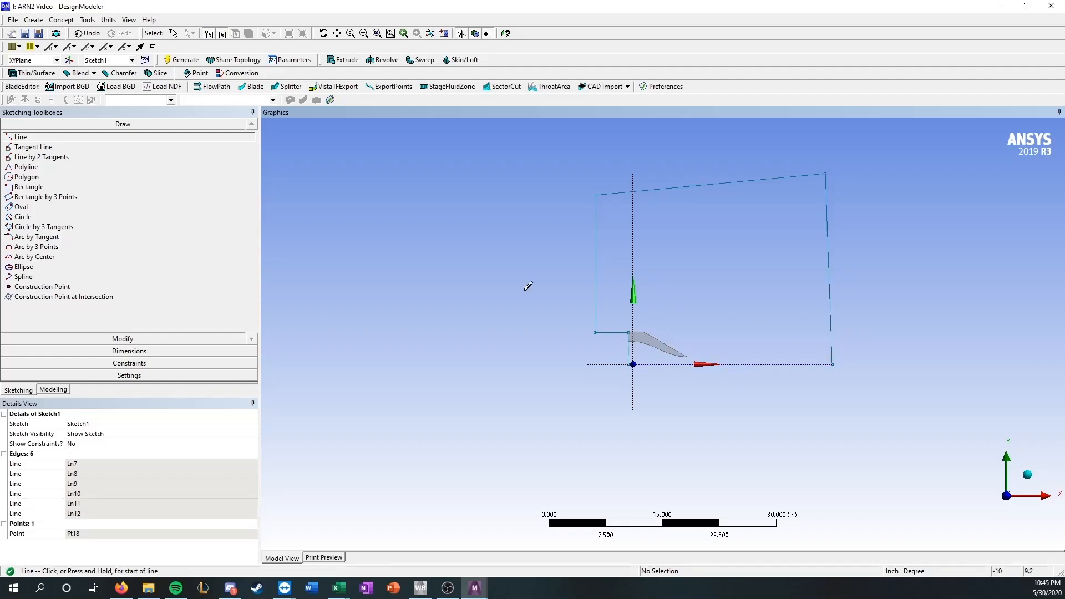
Apply a vertical constraint to the domain's downstream boundary line
left_click(122, 338)
left_click(123, 350)
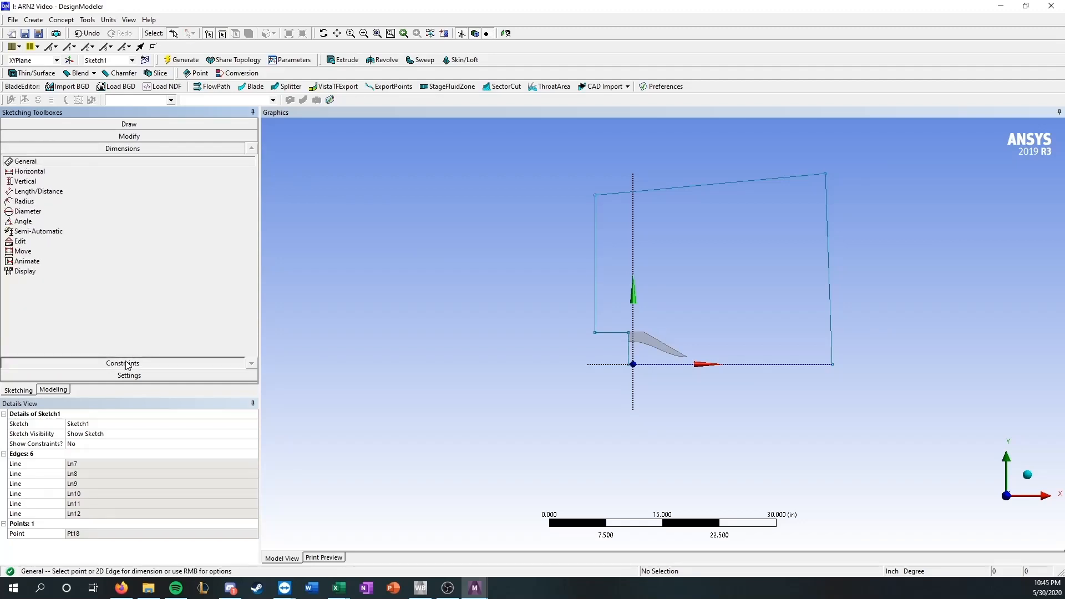
left_click(122, 362)
left_click(33, 194)
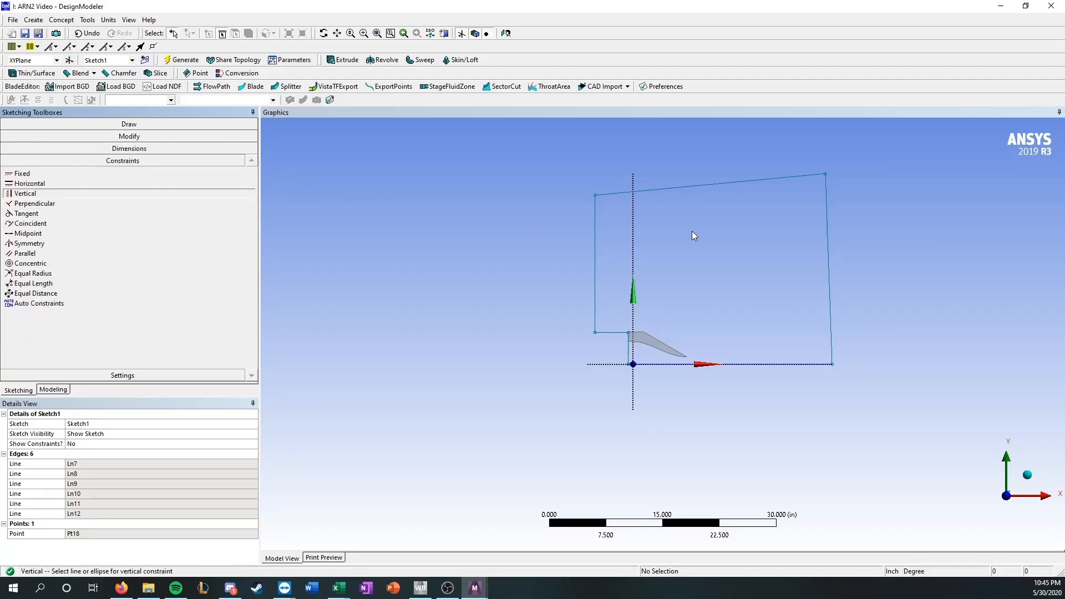
left_click(827, 270)
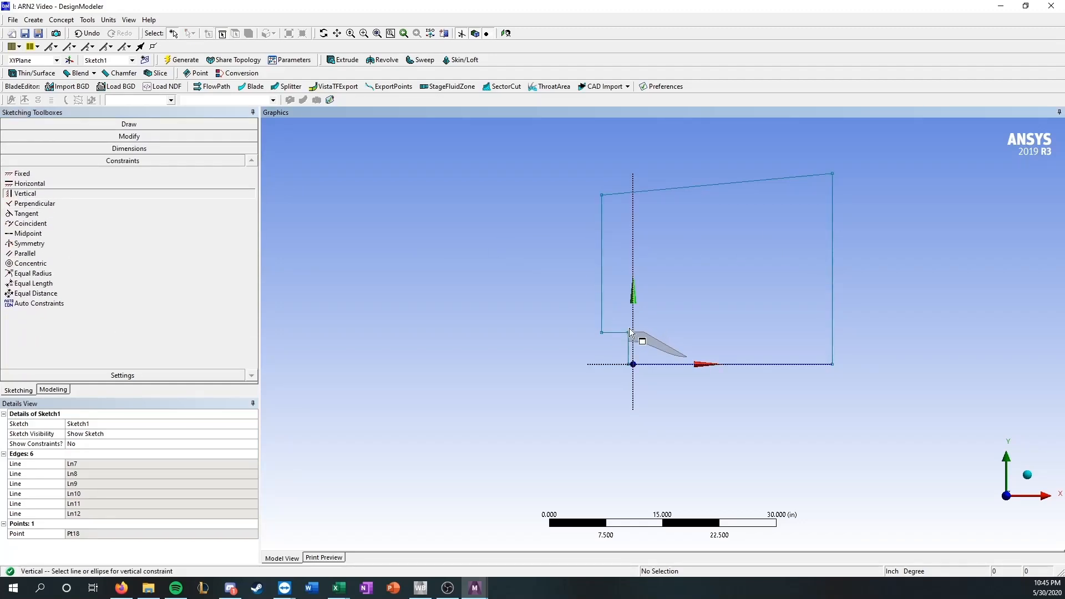
Check the sketch around the nozzle against the grid figure and the ARN2 drawing in Firefox for the inlet face's offset from X = 0
scroll(641, 335, "down", 1)
scroll(637, 341, "up", 5)
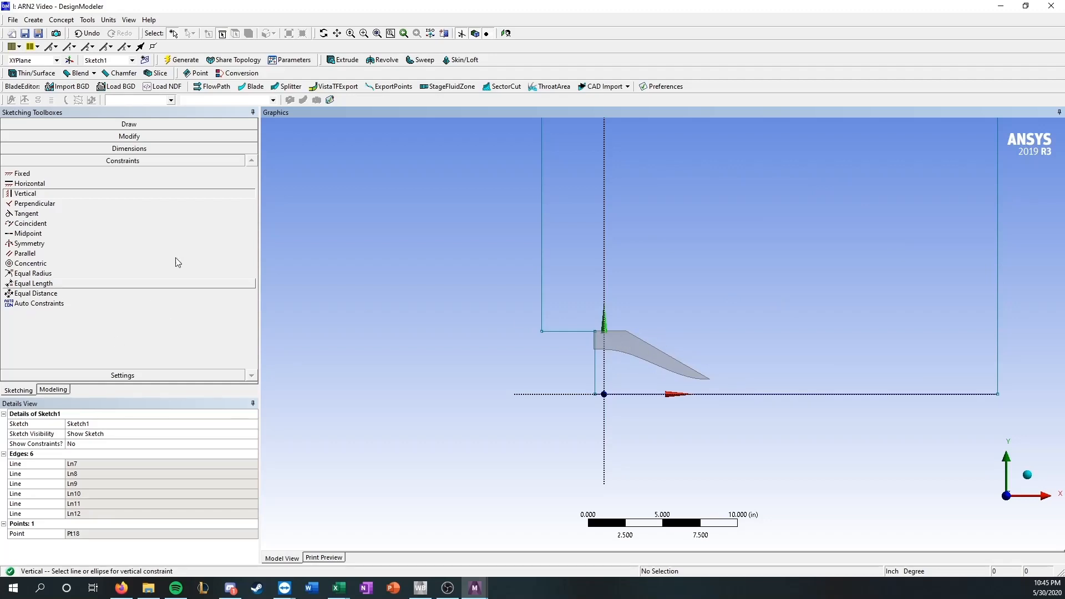
left_click(133, 125)
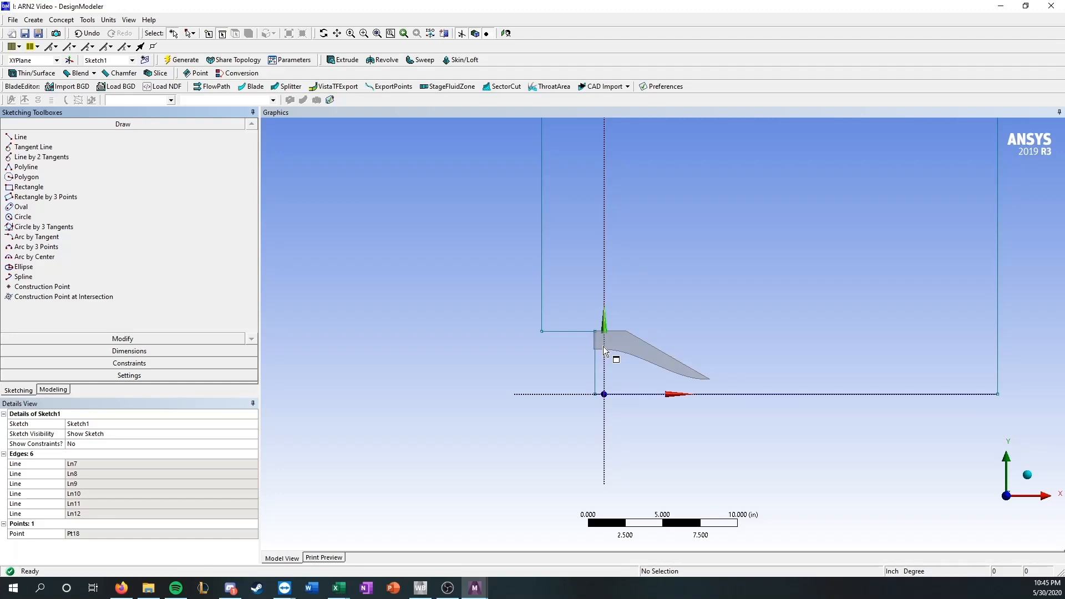
left_click(122, 587)
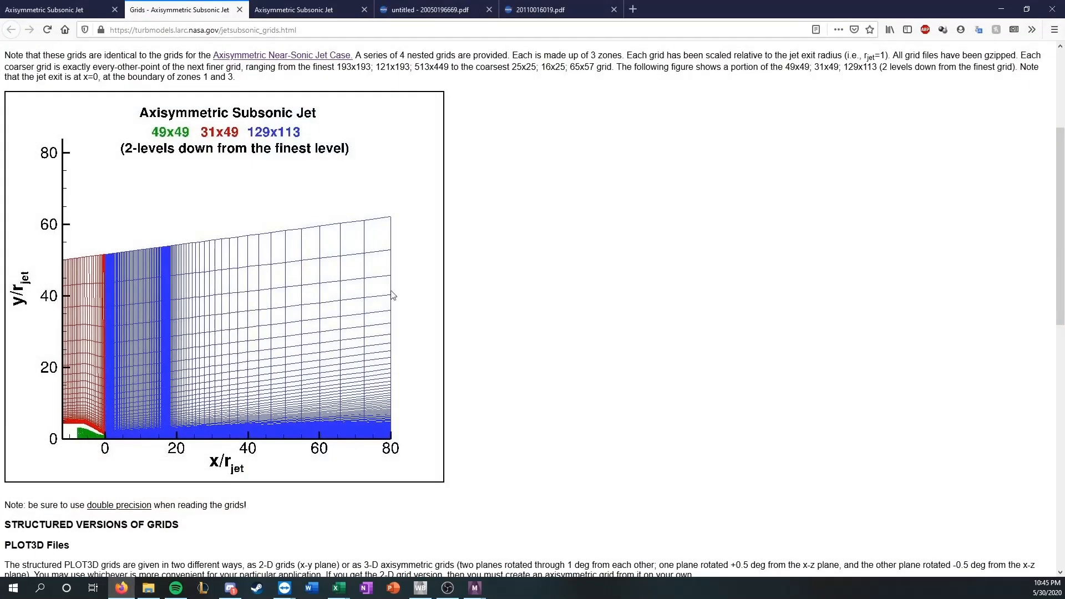
left_click(1001, 9)
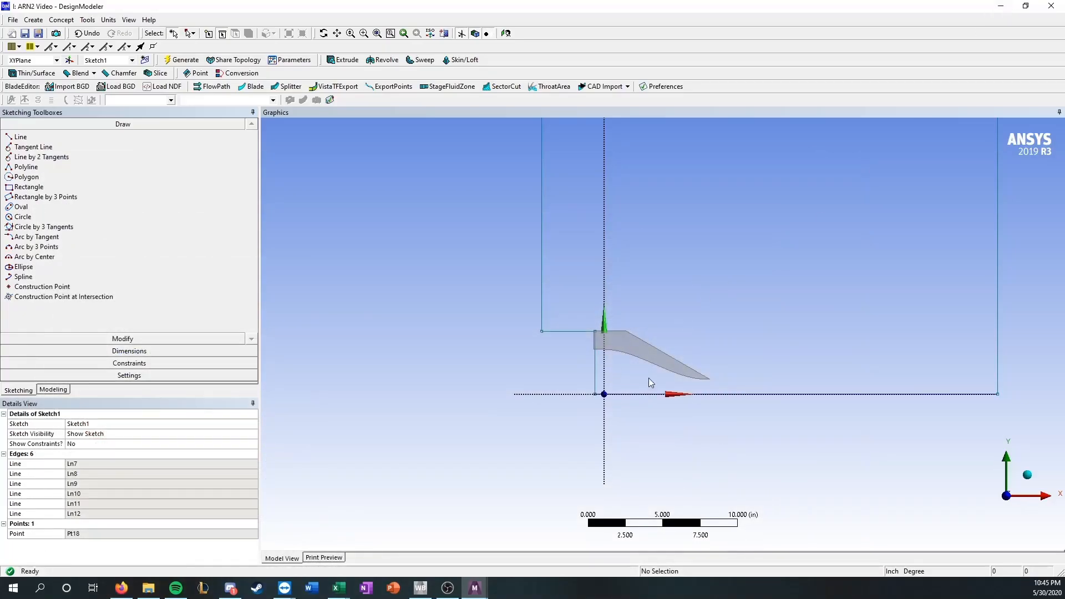
scroll(596, 341, "up", 4)
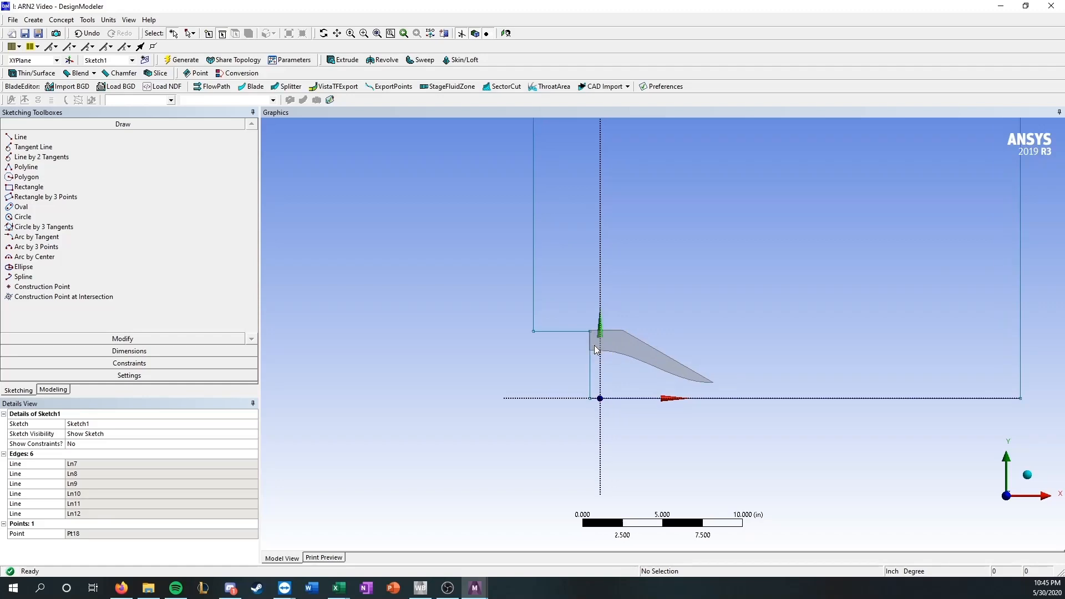
scroll(578, 366, "up", 2)
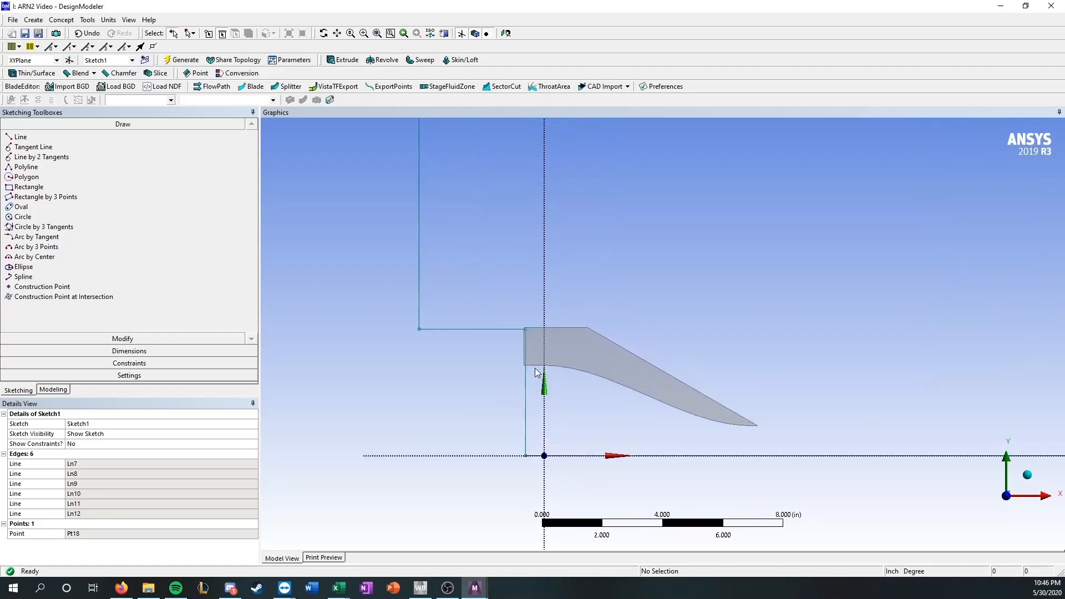
left_click(121, 587)
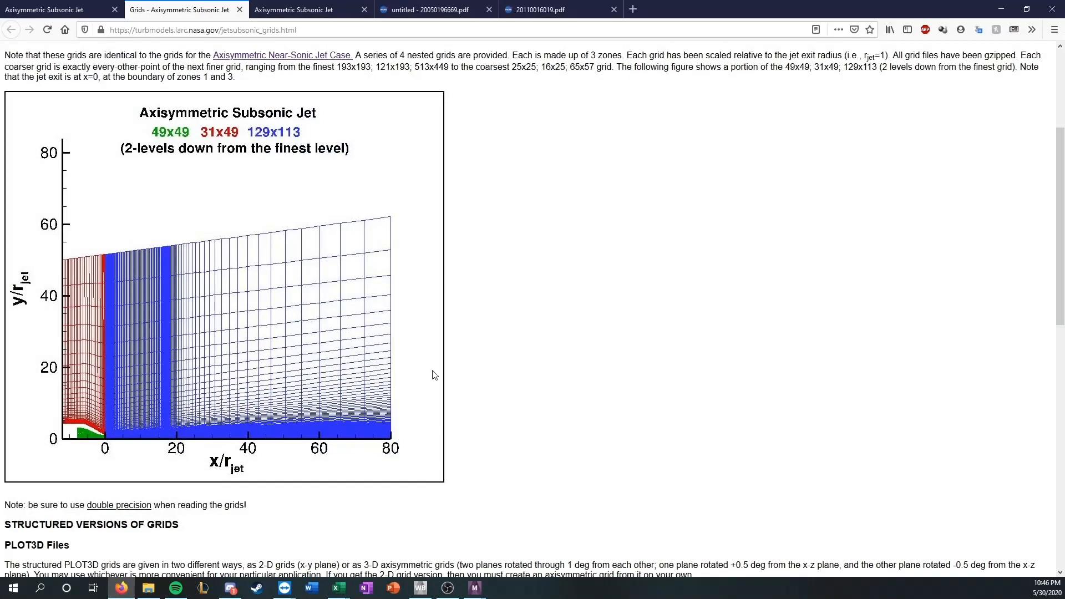
left_click(422, 10)
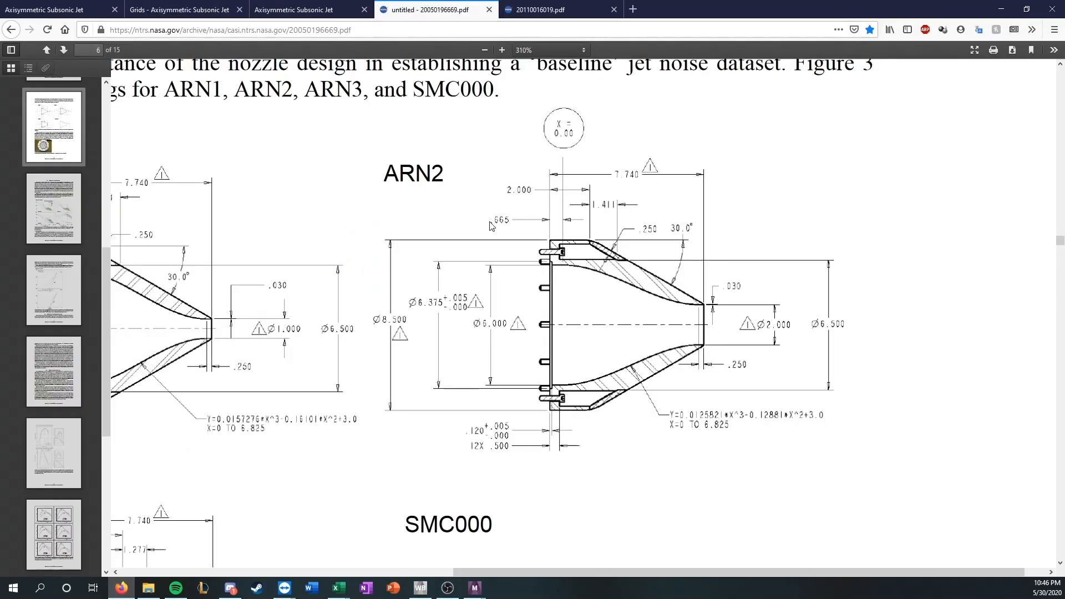
left_click(1001, 8)
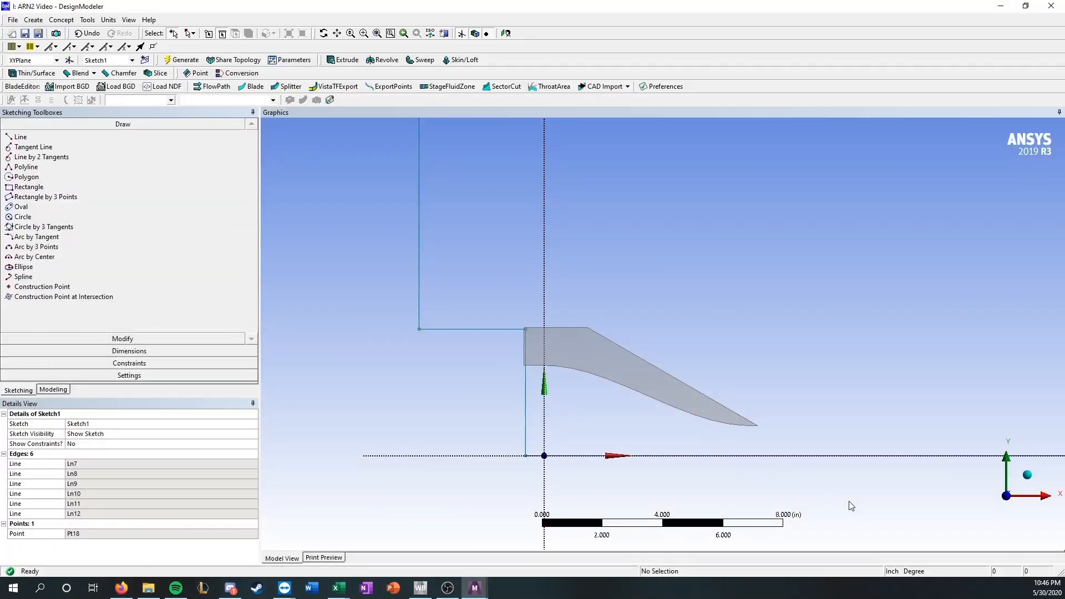
Dimension the horizontal distance between the short vertical inlet line and the Y axis and set it to 0.665 in
left_click(106, 350)
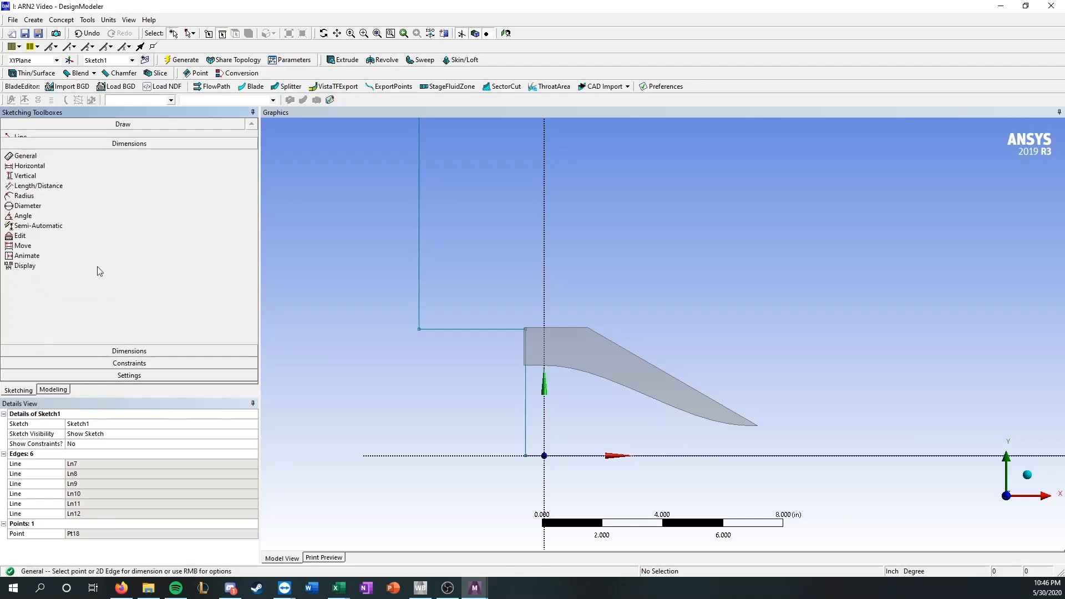
left_click(39, 171)
left_click(525, 391)
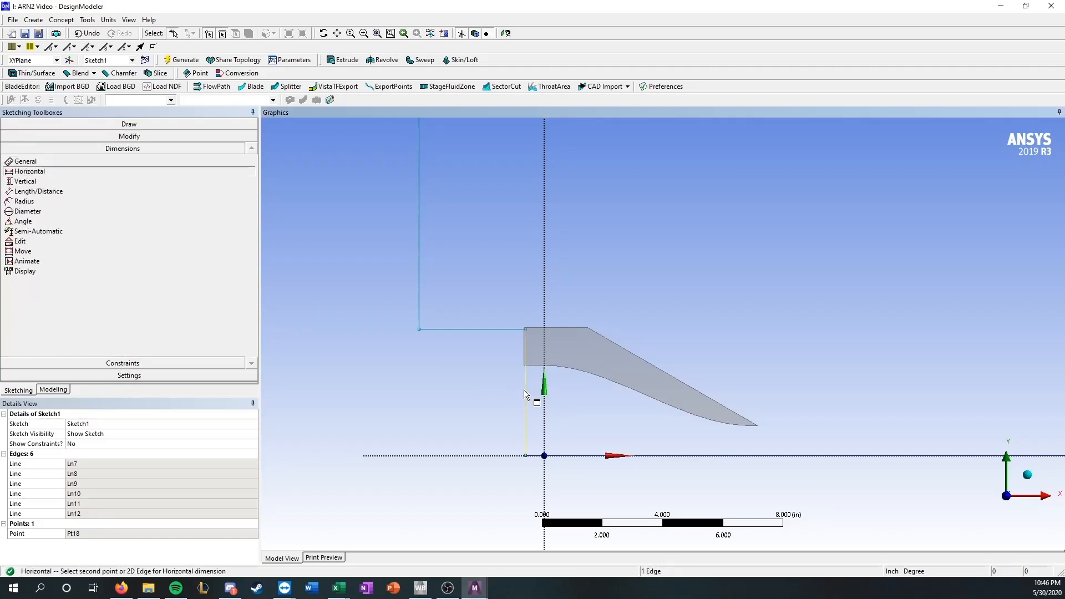
left_click(544, 414)
left_click(532, 482)
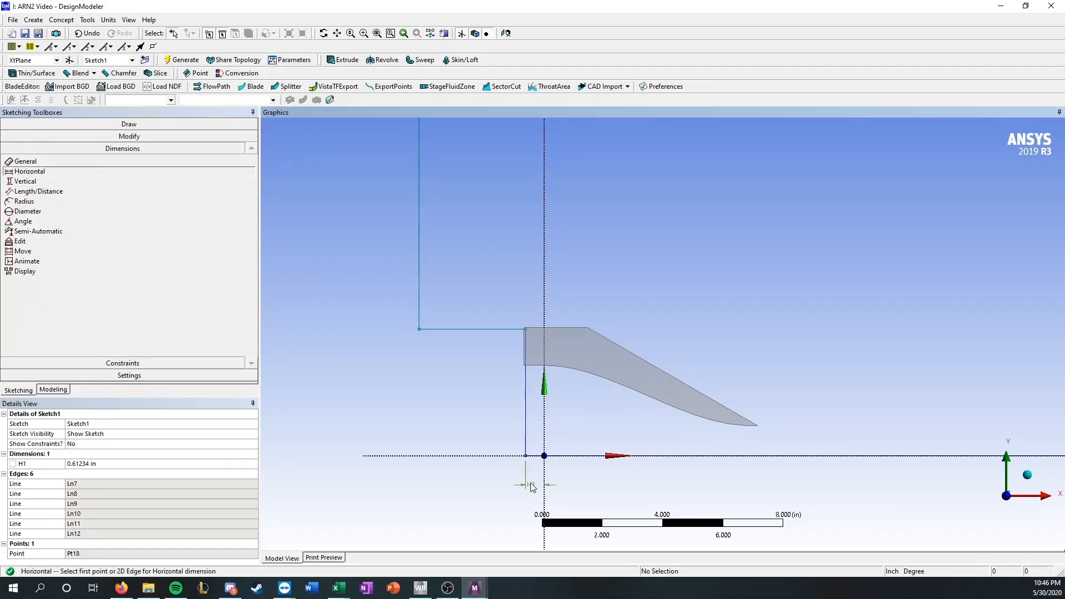
left_click(118, 463)
key("BackSpace")
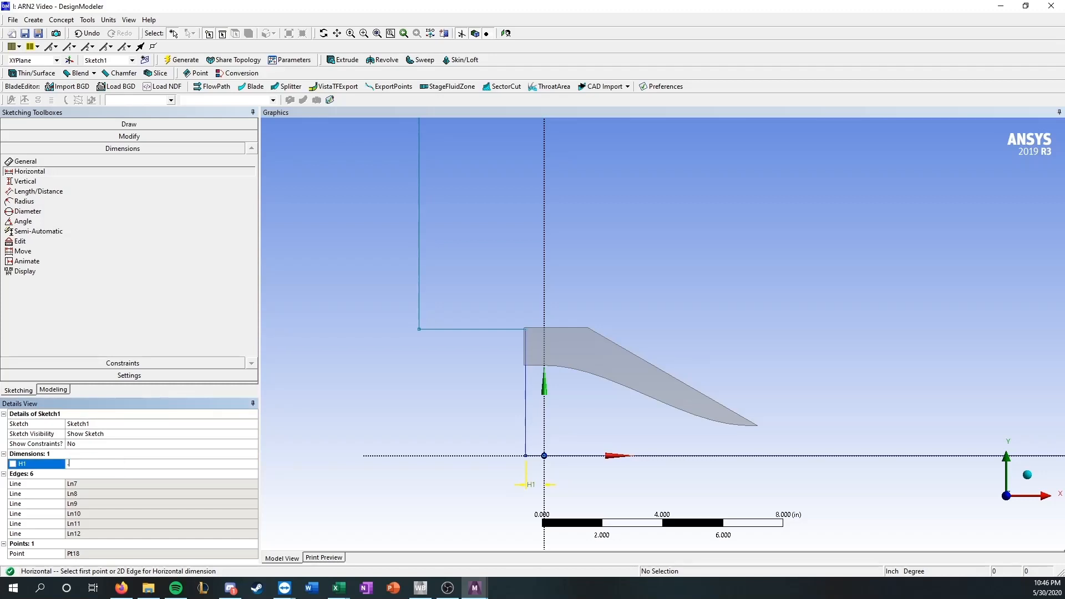
key("Return")
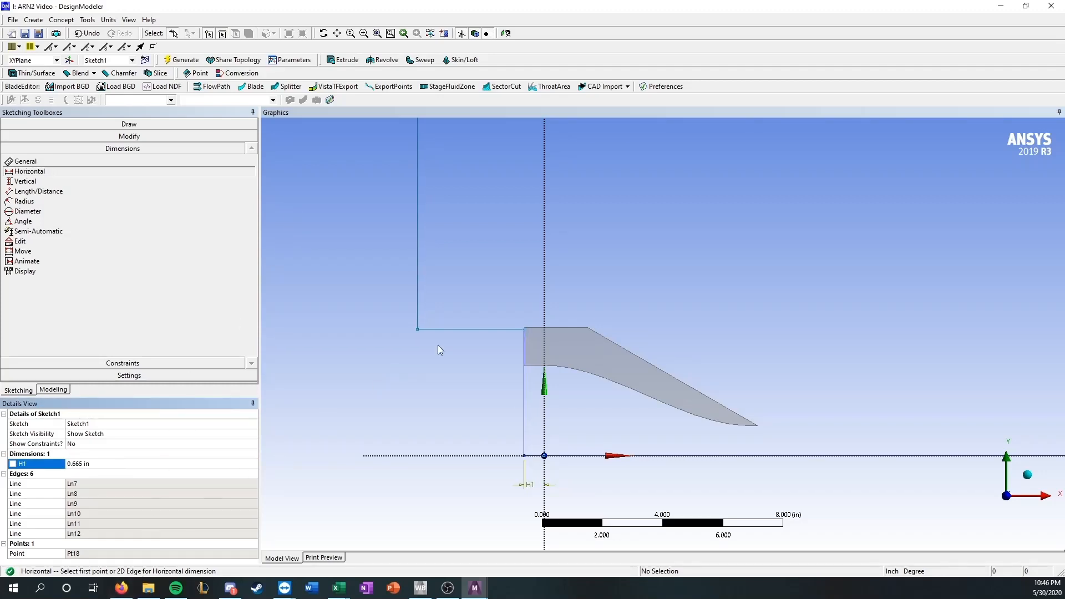
Recheck the ARN2 drawing in Firefox, then dimension the upstream horizontal line's height above the X axis and set it to 4.25 in
left_click(121, 587)
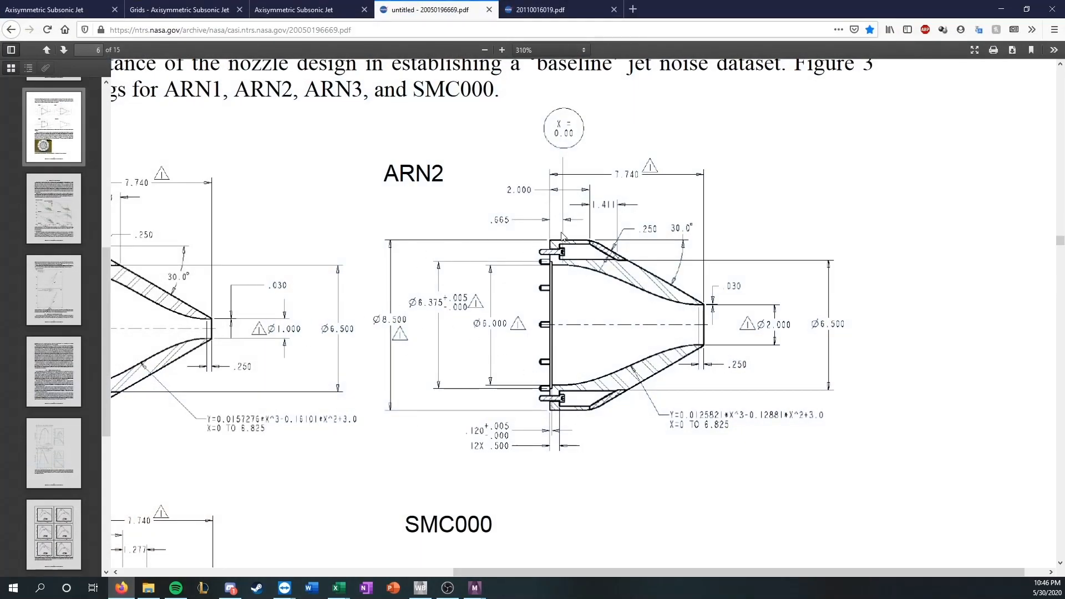
left_click(998, 9)
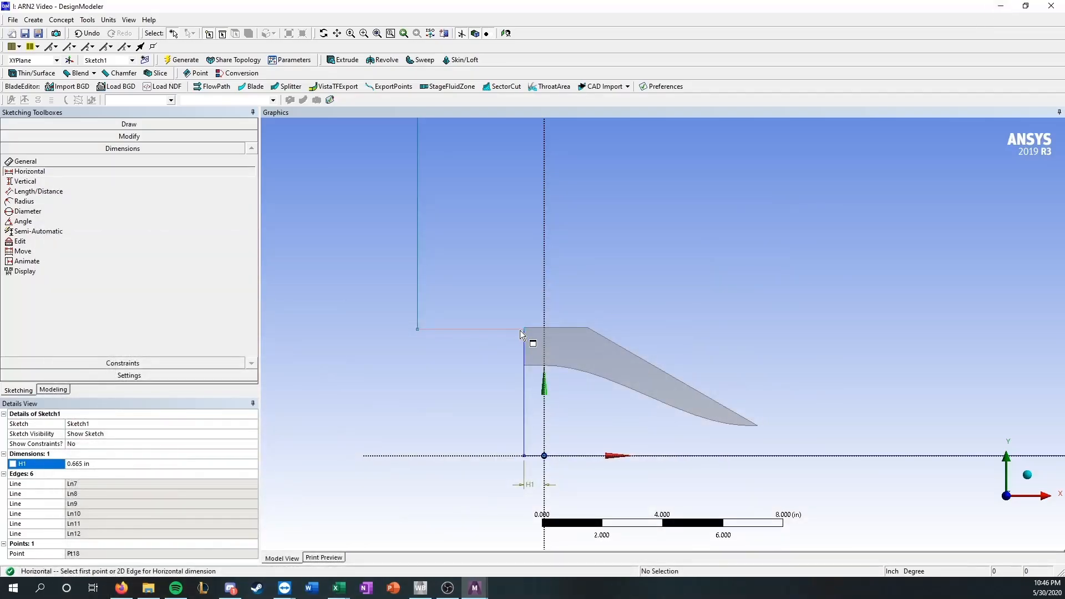
left_click(47, 183)
left_click(488, 330)
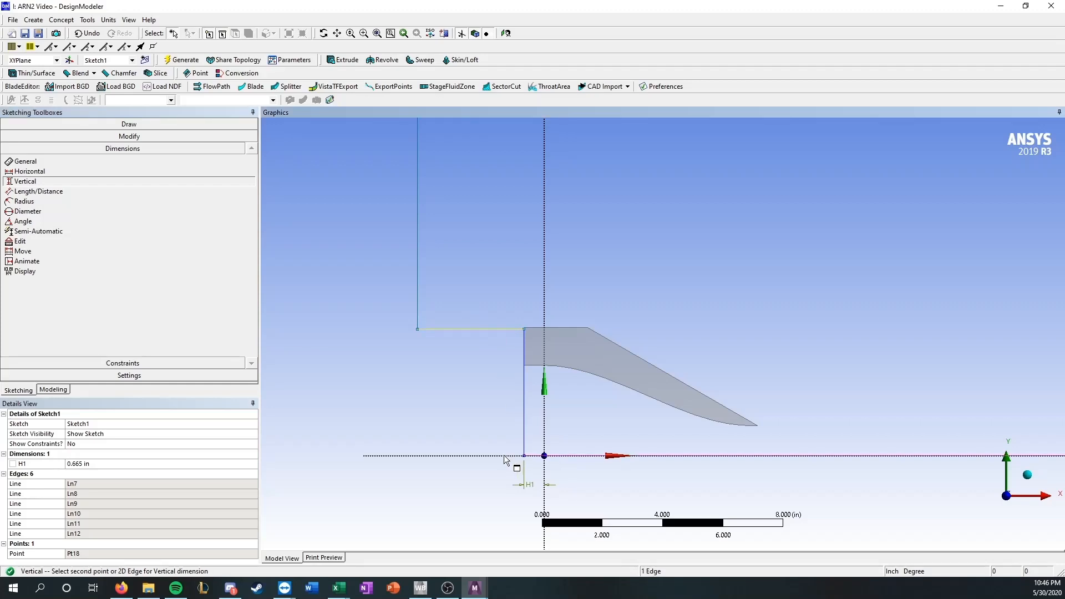
left_click(505, 457)
left_click(435, 391)
left_click(127, 473)
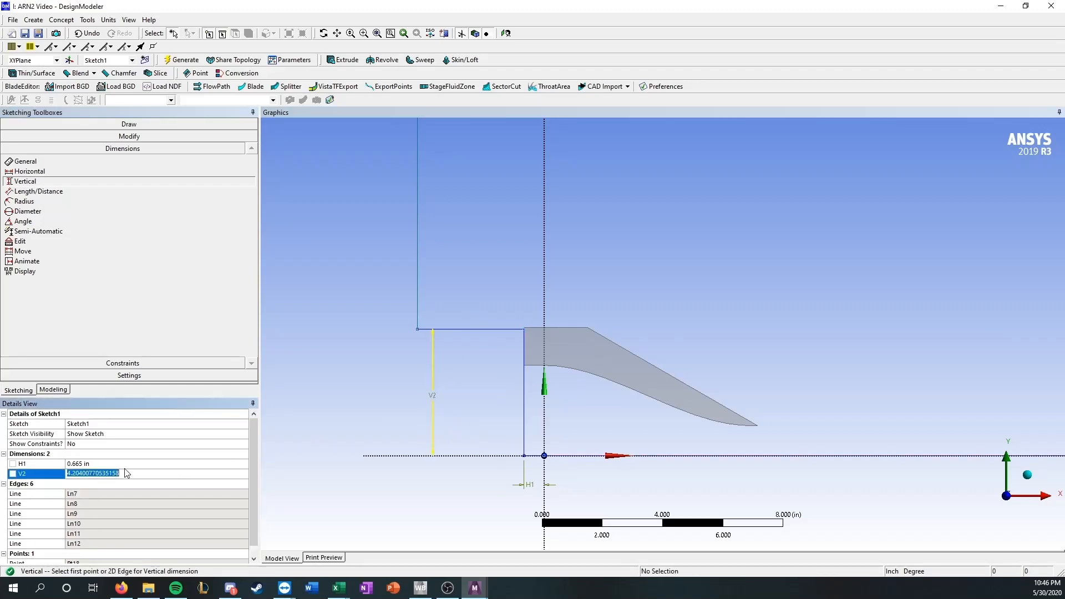
type("4.25")
key("Return")
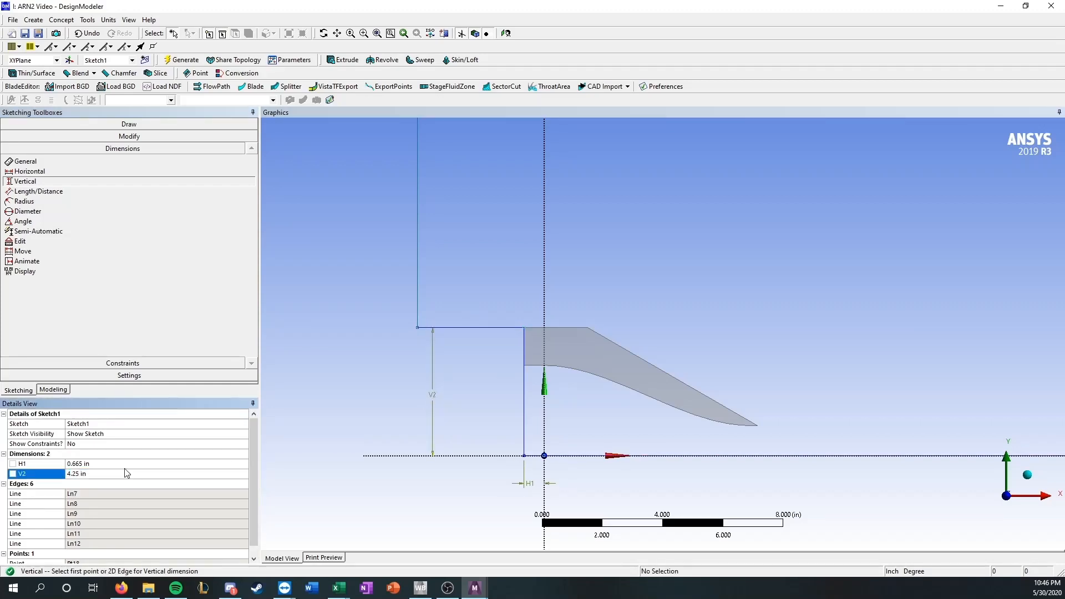
scroll(737, 243, "down", 5)
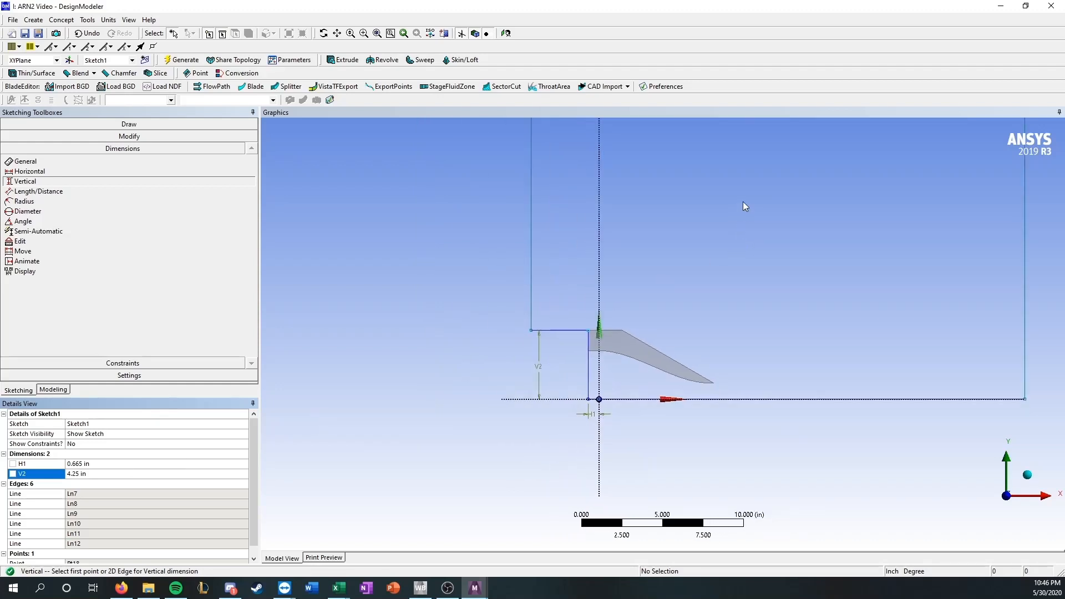
scroll(714, 216, "down", 2)
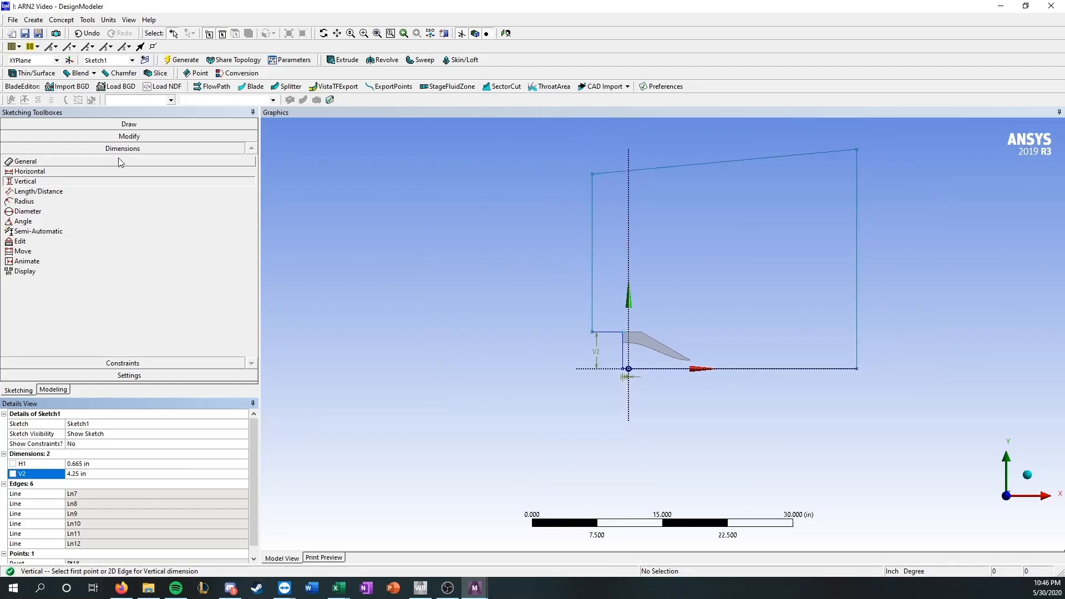
Check the inlet-side height on the grid figure in Firefox, then dimension the tall upstream boundary line and set it to 50 in
left_click(121, 587)
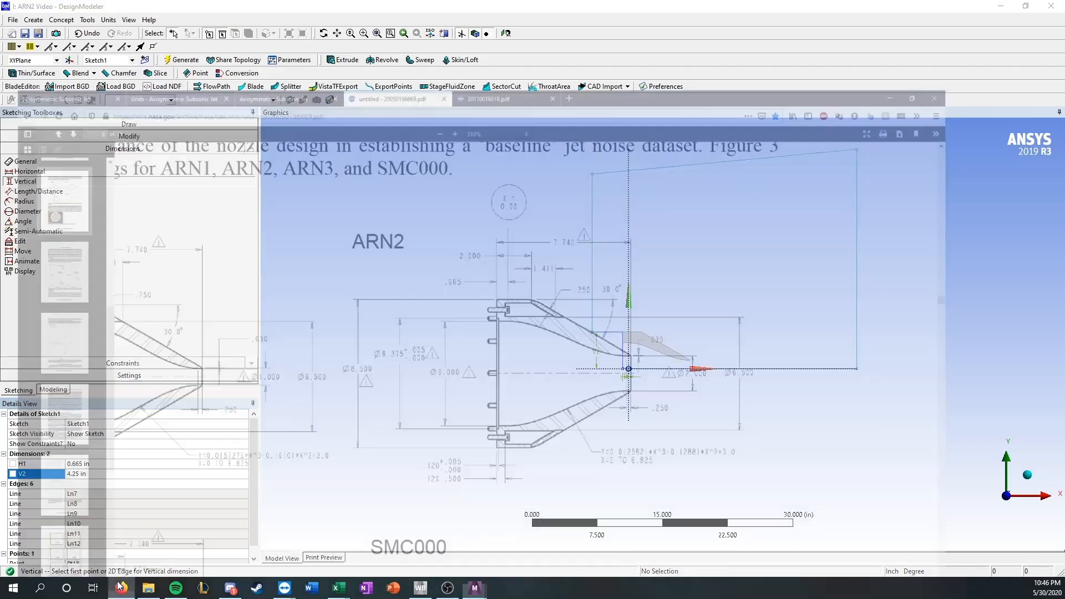
left_click(258, 6)
scroll(264, 190, "up", 3)
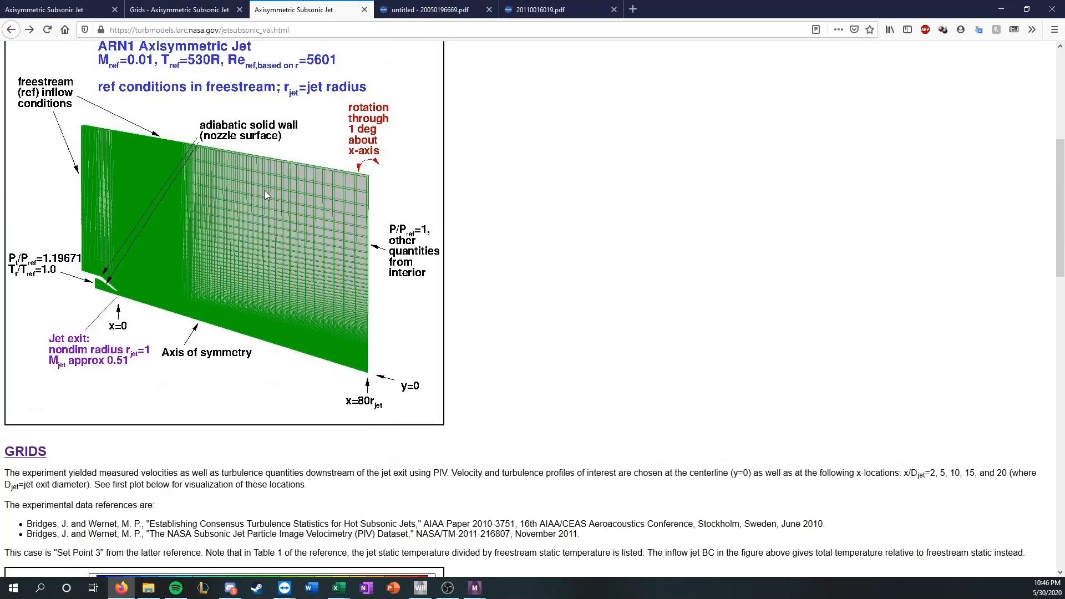
left_click(167, 9)
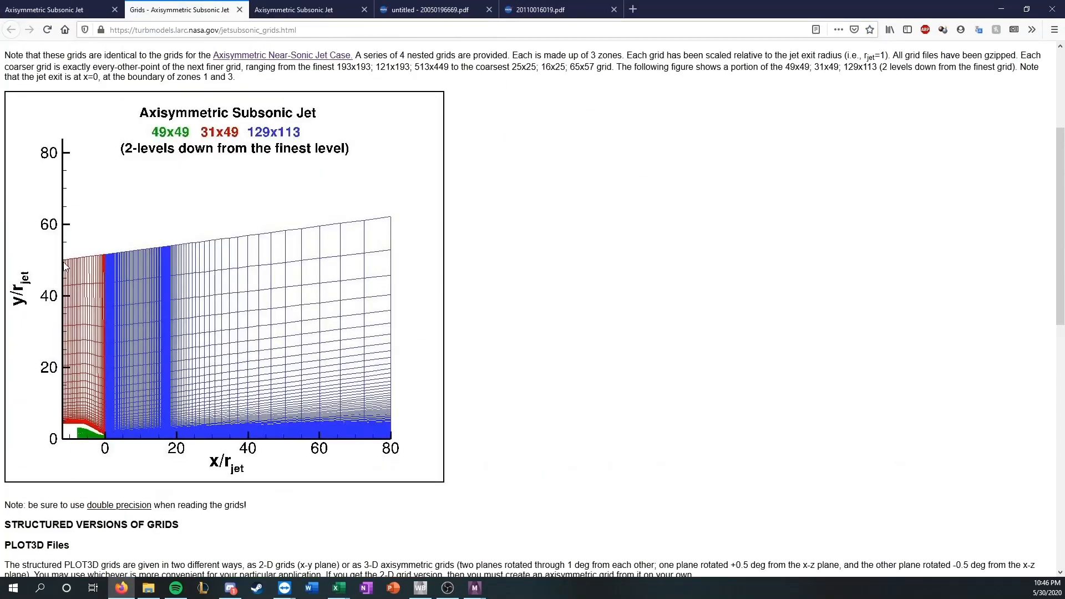
left_click(1000, 7)
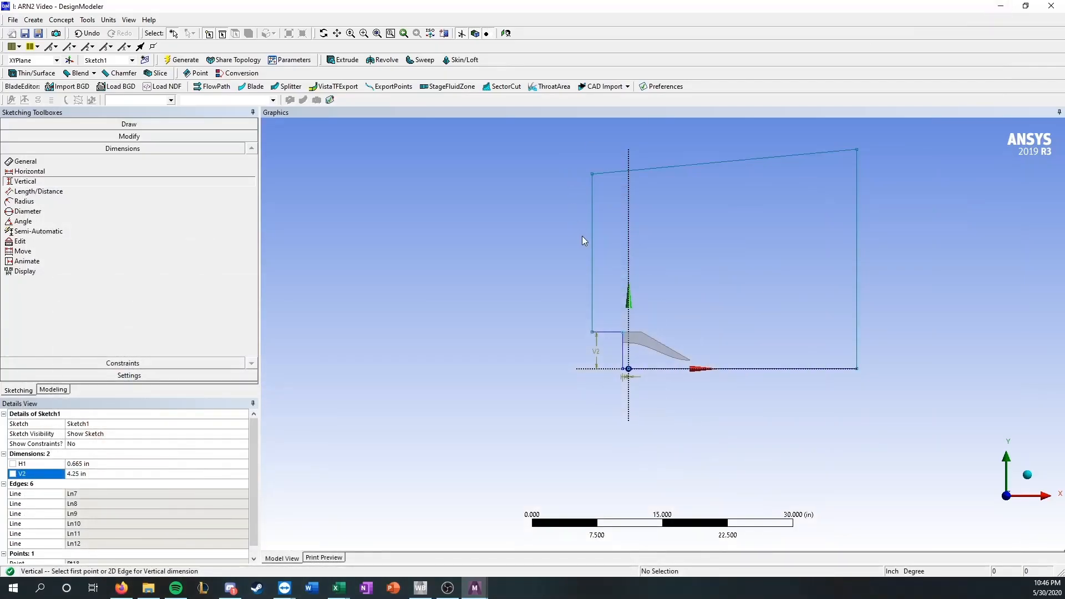
left_click(37, 161)
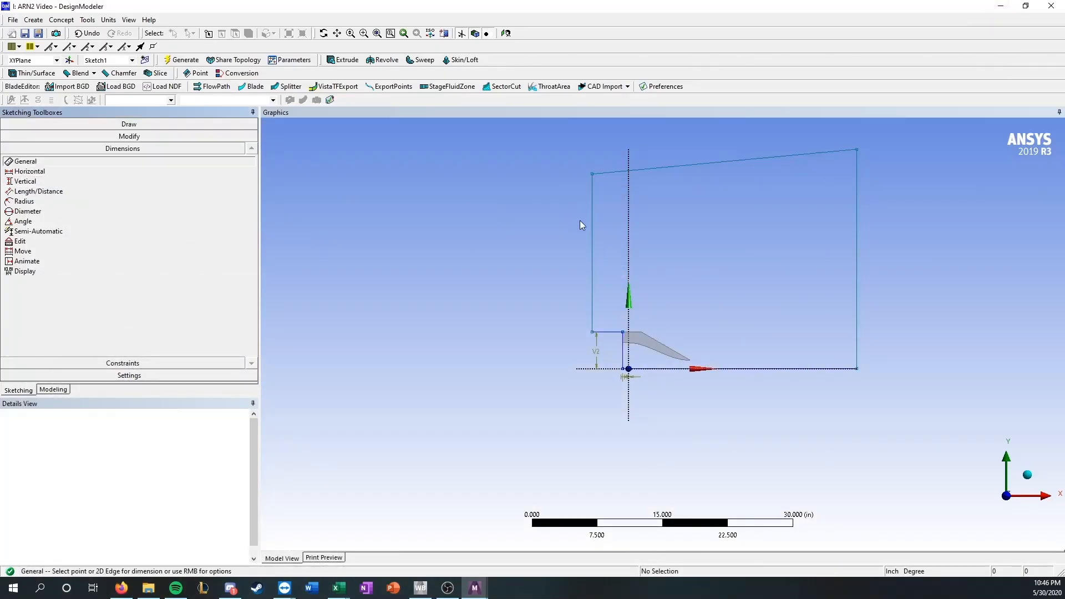
left_click(592, 229)
left_click(475, 252)
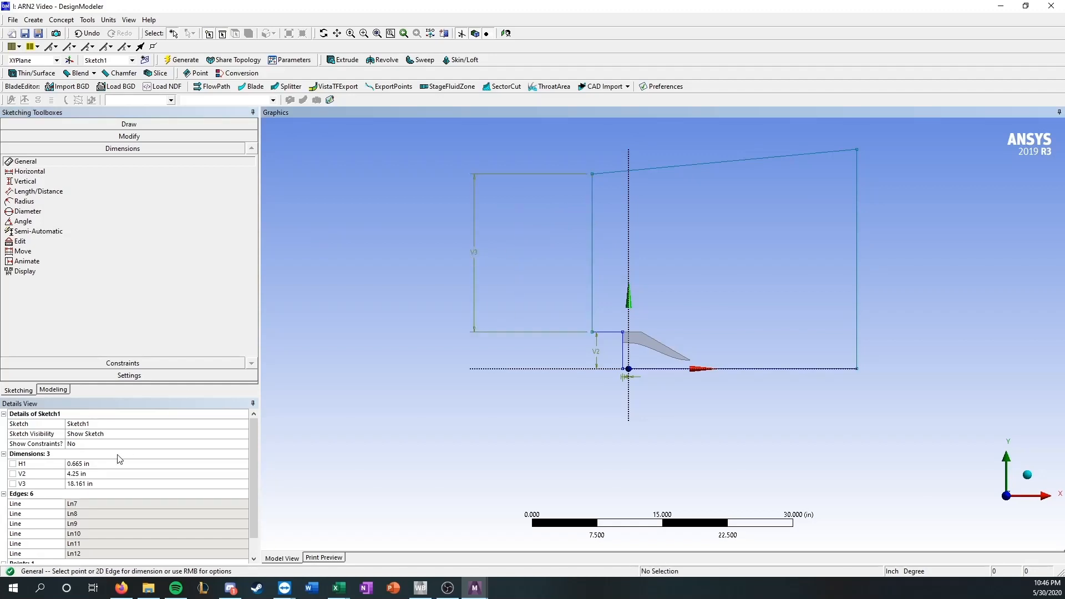
left_click(105, 483)
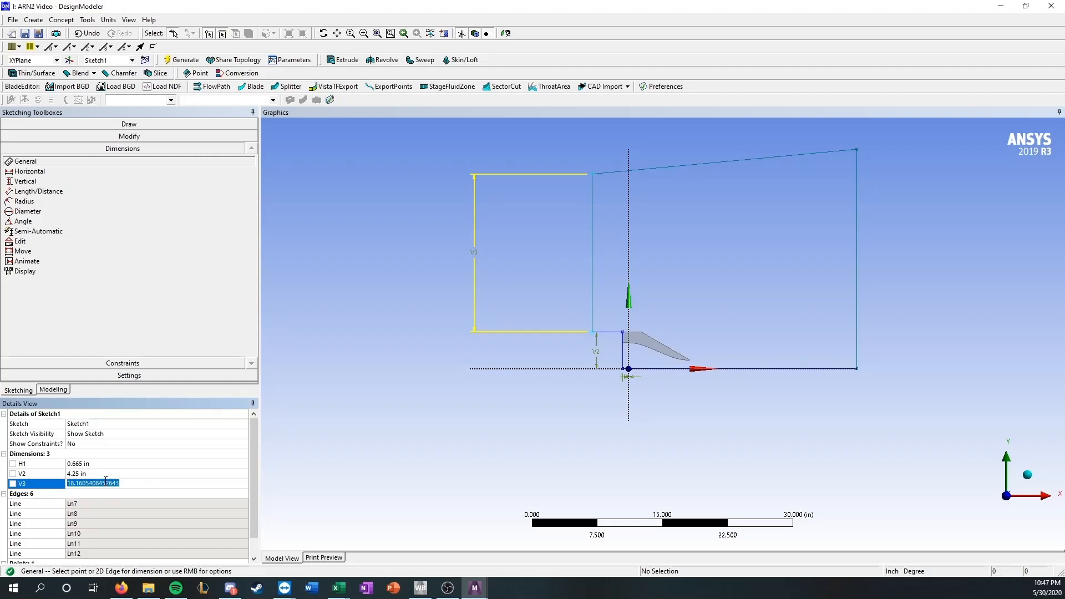
key("BackSpace")
Dimension the height of the domain's vertical downstream boundary line and set it to 60 in
scroll(823, 238, "down", 6)
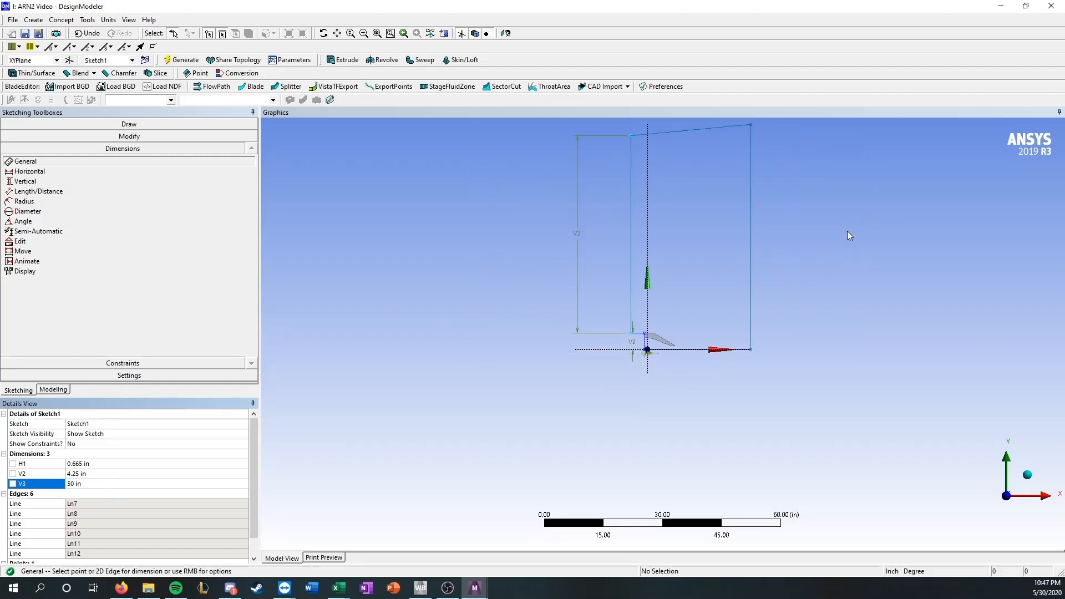
left_click(736, 257)
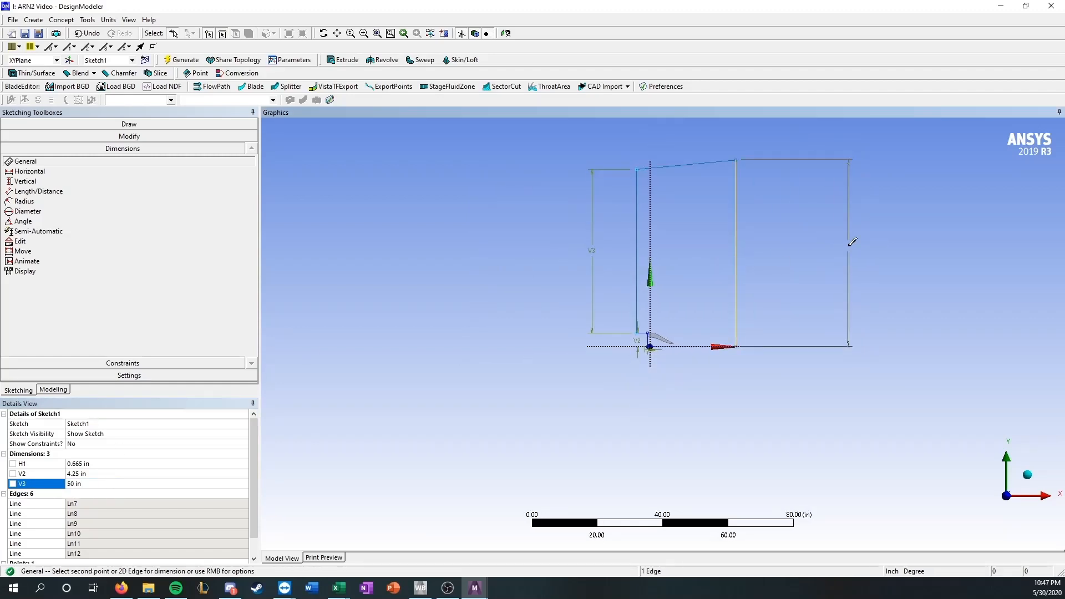
left_click(848, 251)
left_click(105, 493)
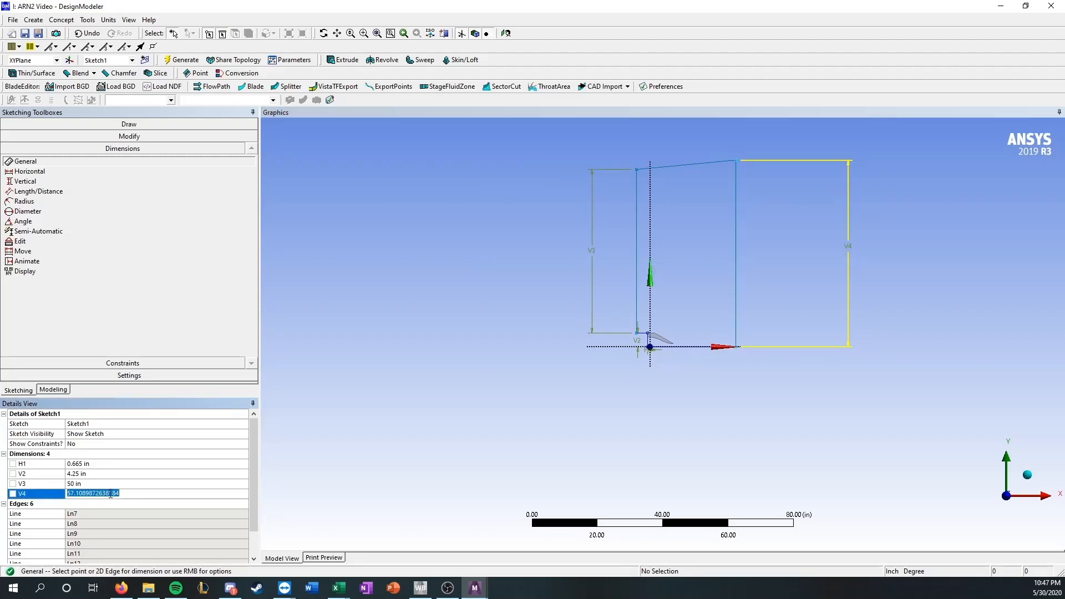
type("60")
key("Return")
Recheck the grid figure in Firefox, then dimension the horizontal distance from the Y axis to the downstream boundary and set it to 87 in
scroll(690, 371, "up", 3)
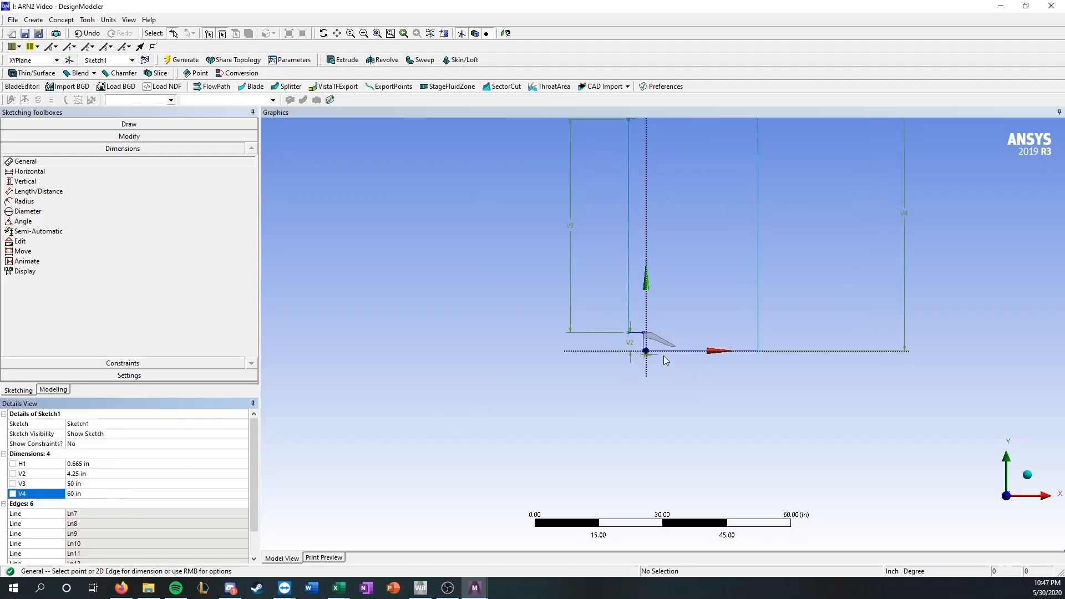
left_click(121, 587)
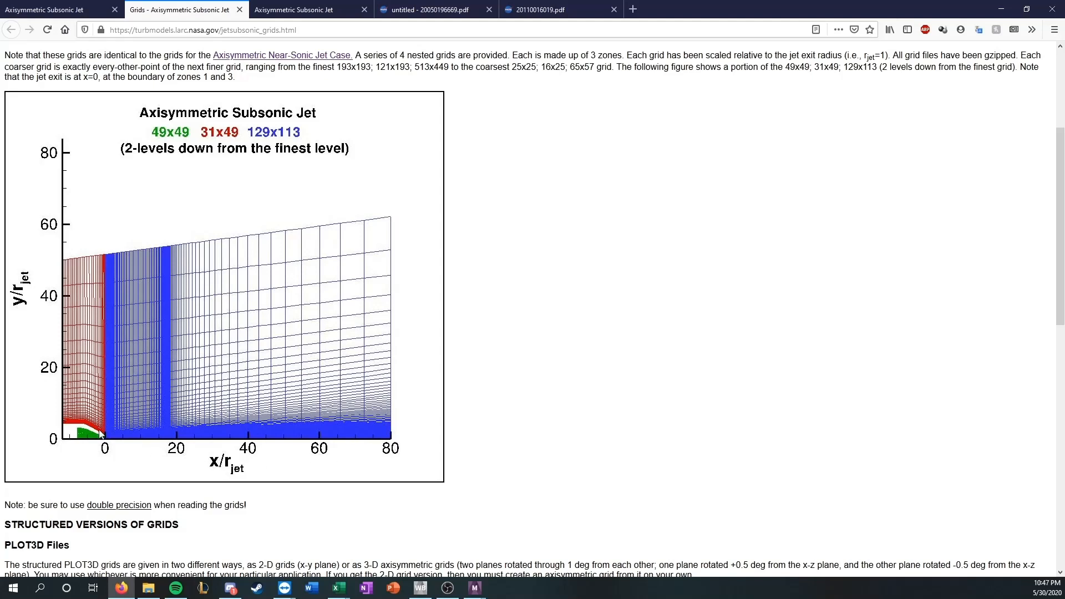
left_click(1001, 10)
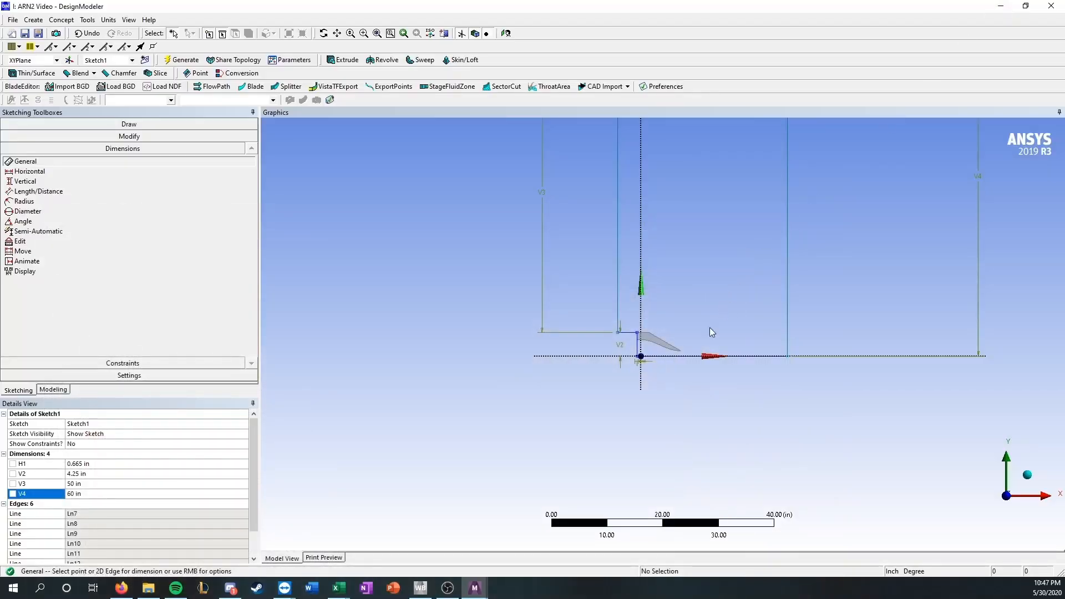
scroll(776, 349, "up", 2)
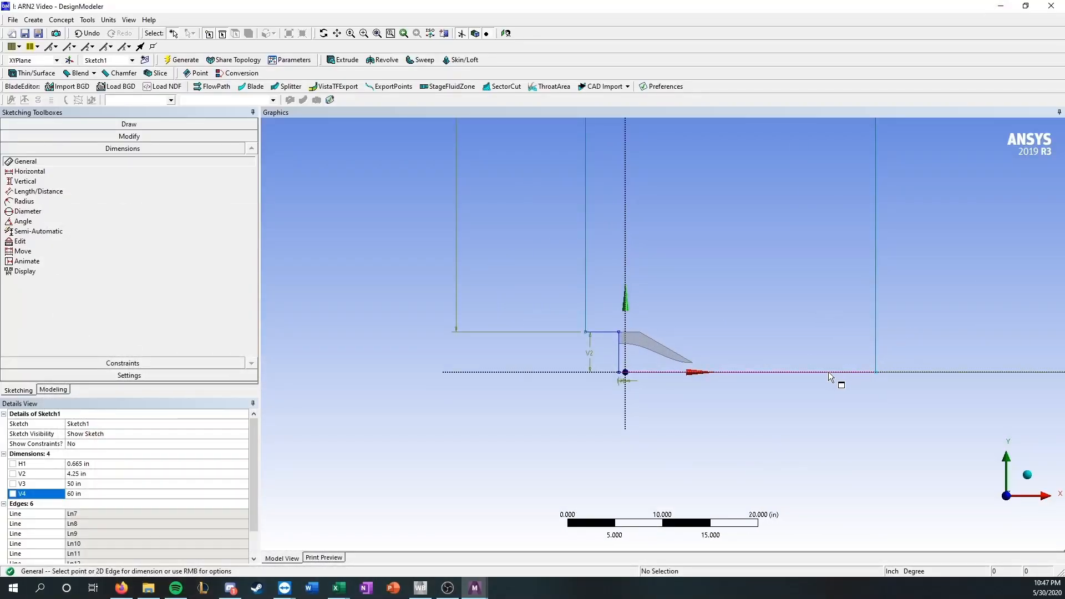
left_click(91, 175)
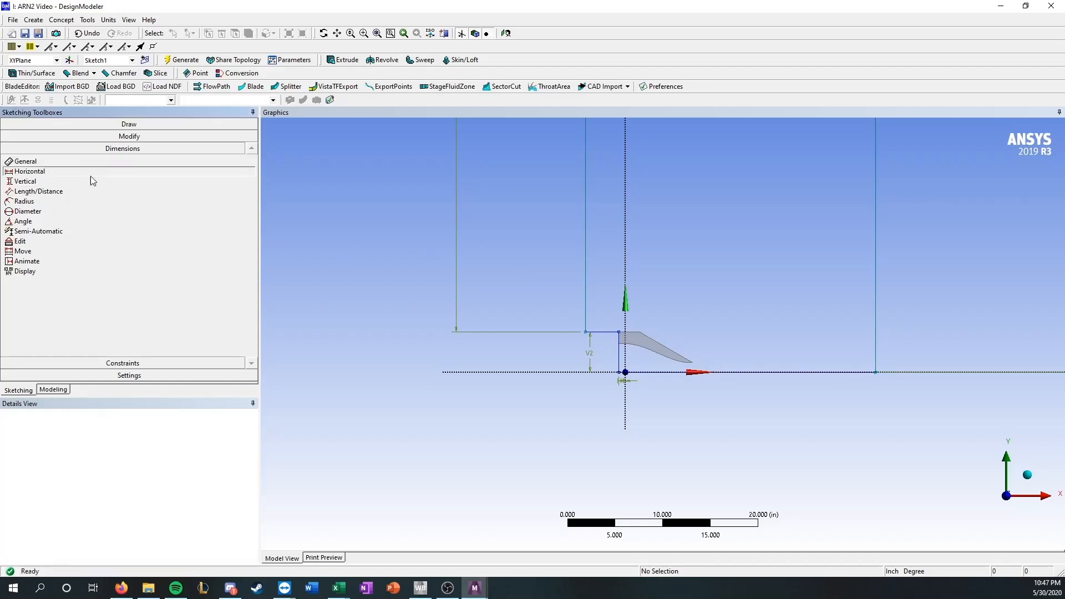
left_click(874, 331)
left_click(626, 359)
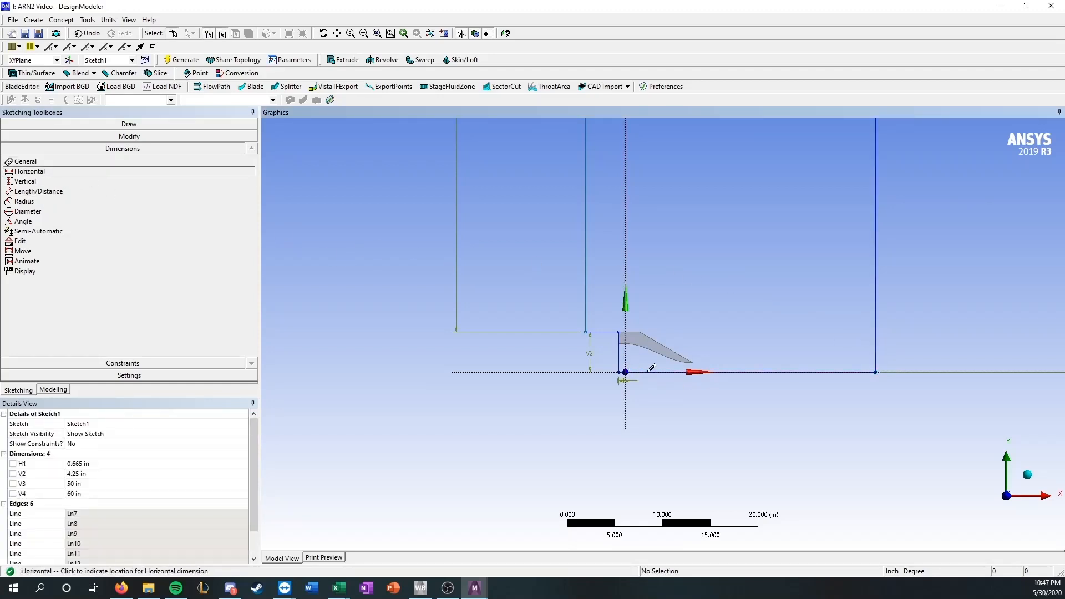
left_click(742, 450)
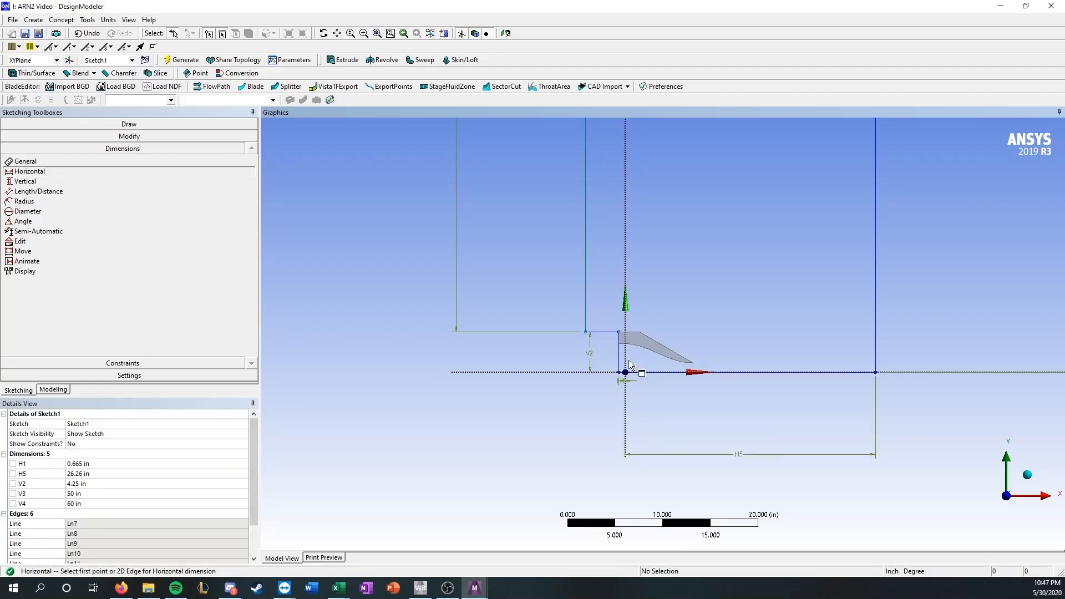
left_click(104, 473)
type("87")
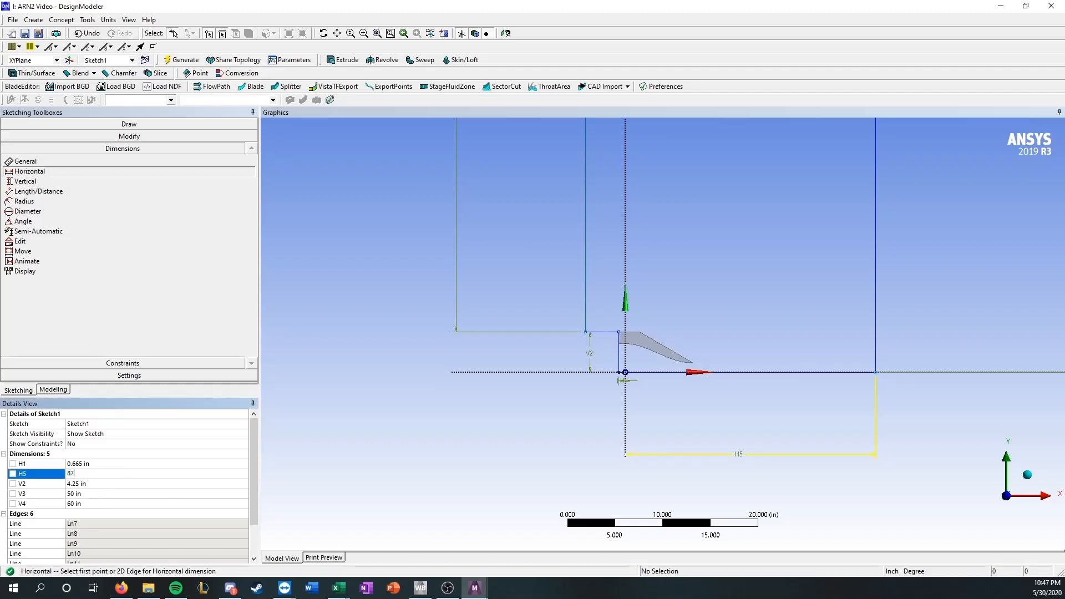
key("Return")
Compare the domain outline with the grid figure in Firefox, then generate a surface from the domain sketch
scroll(837, 278, "down", 1)
scroll(850, 277, "down", 3)
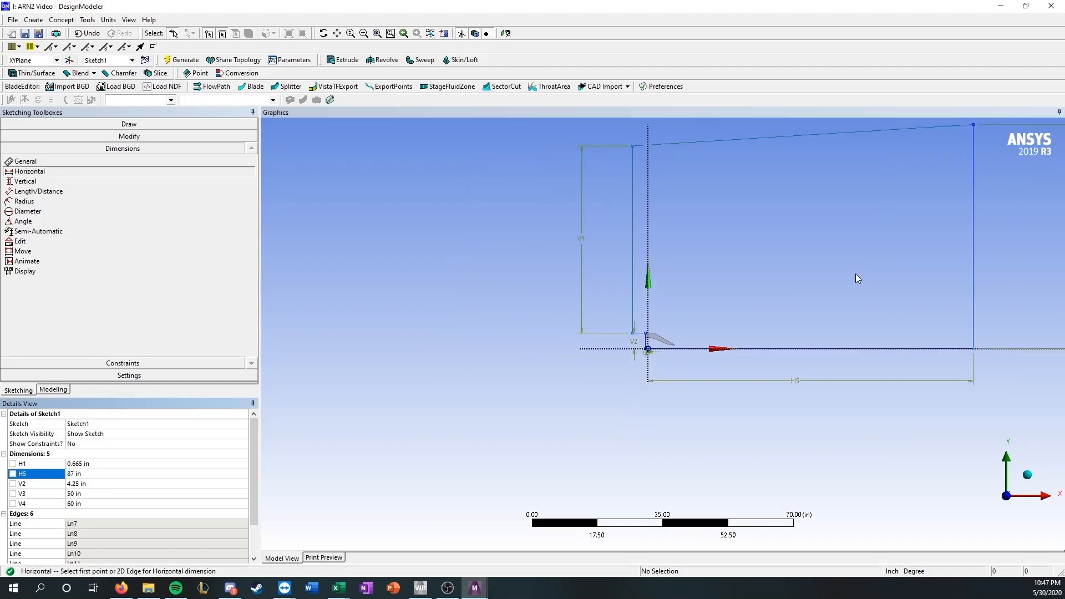
scroll(851, 277, "up", 1)
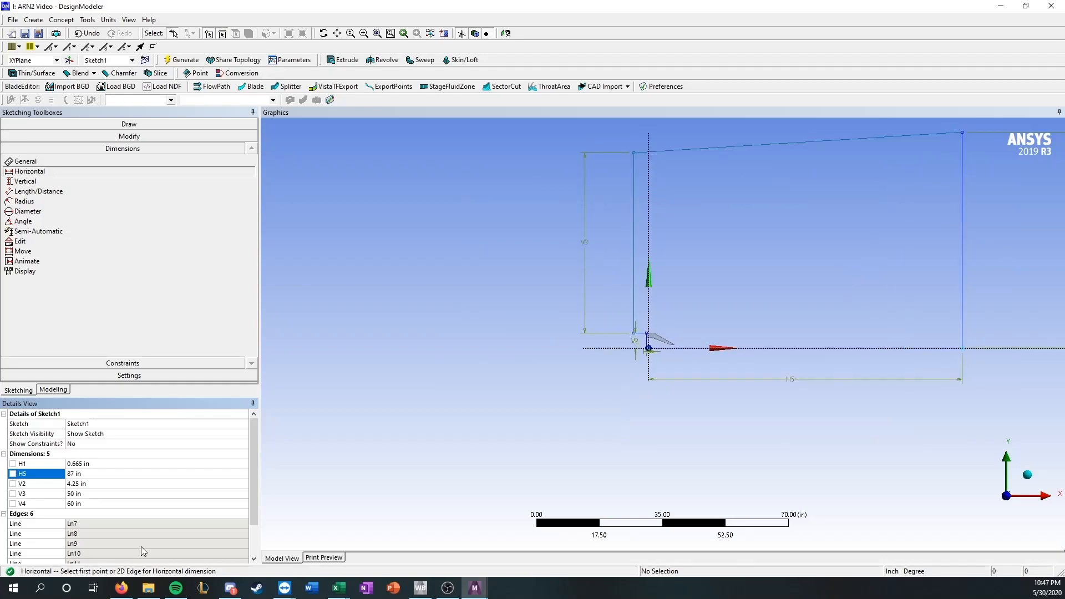
left_click(121, 588)
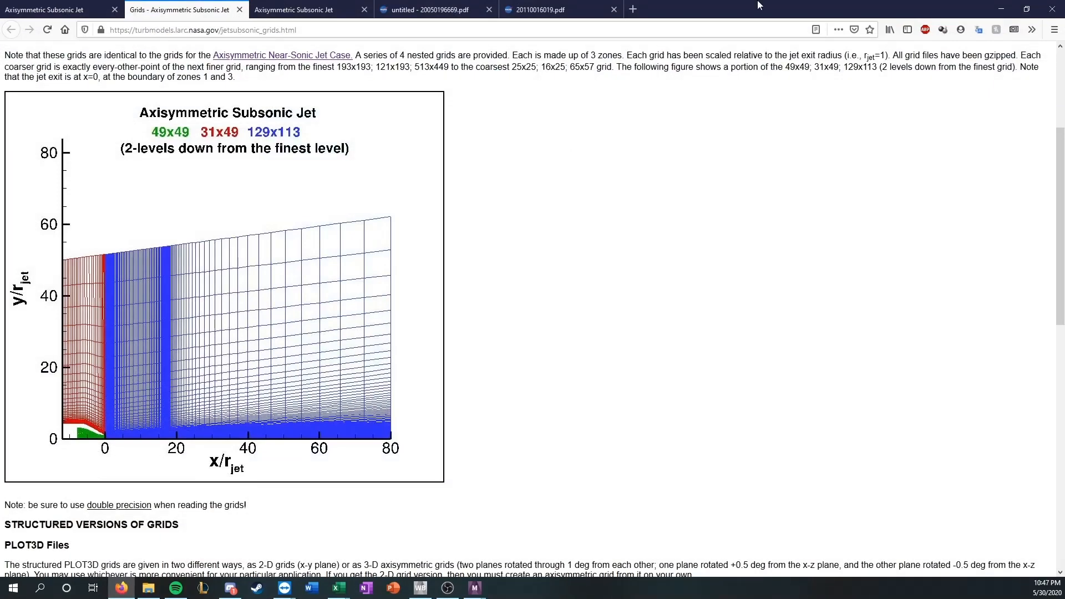
left_click(1001, 9)
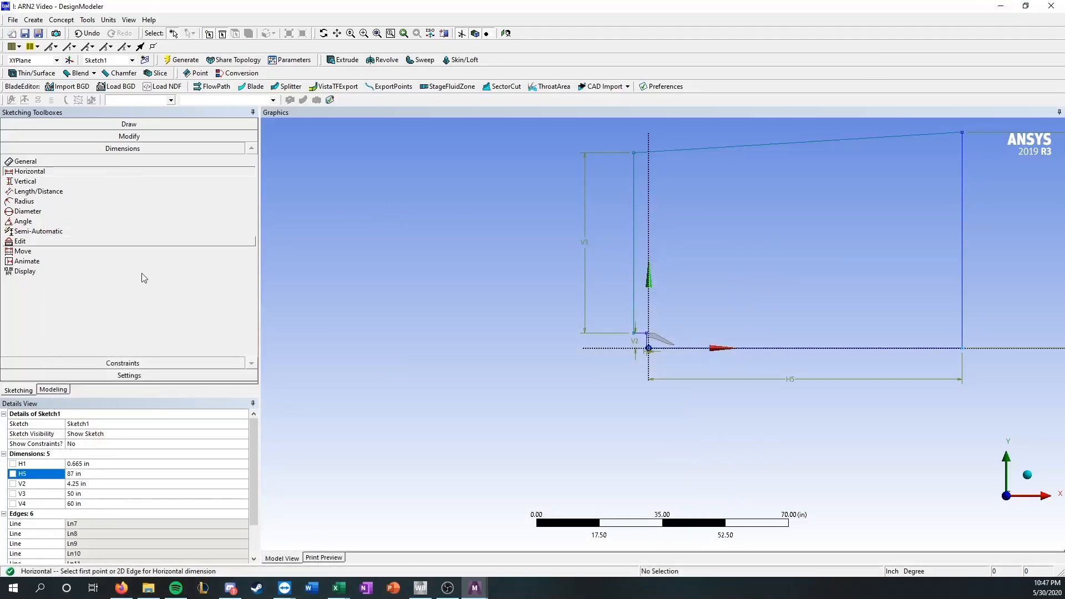
left_click(54, 390)
left_click(62, 20)
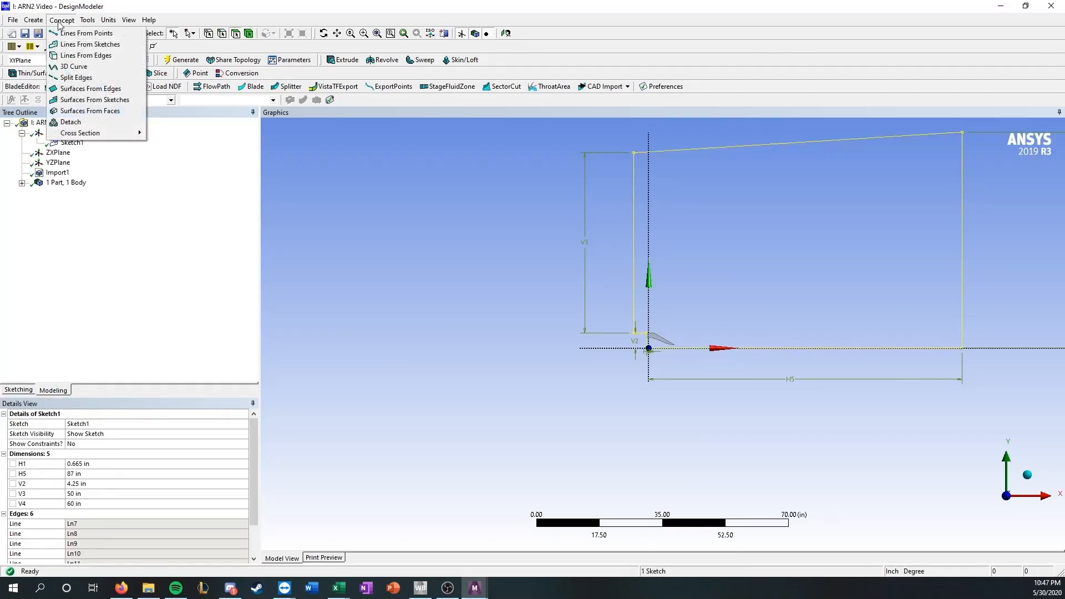
left_click(95, 101)
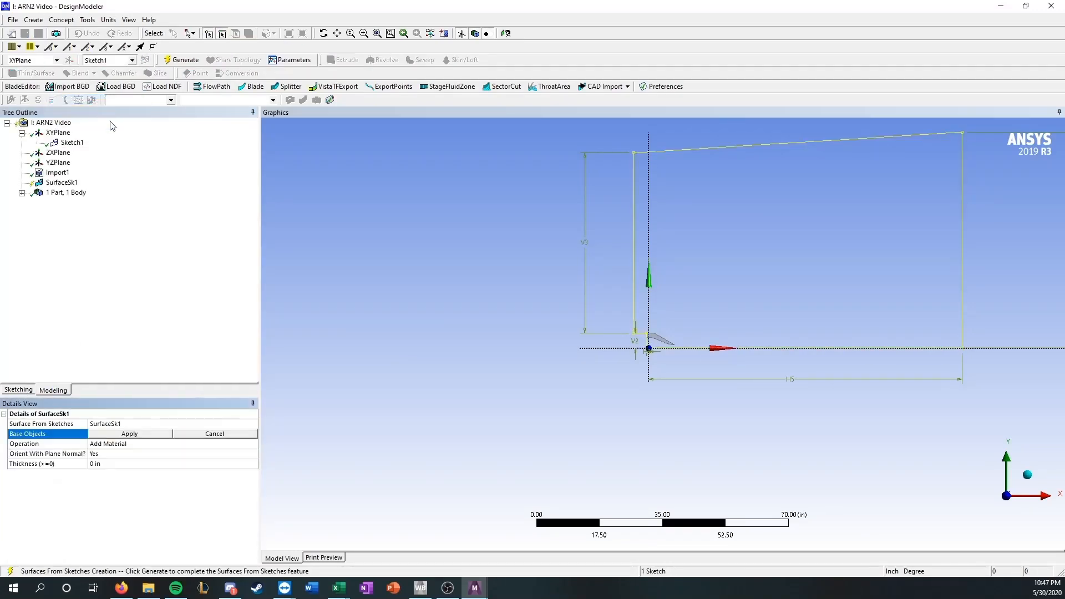
left_click(121, 435)
right_click(55, 182)
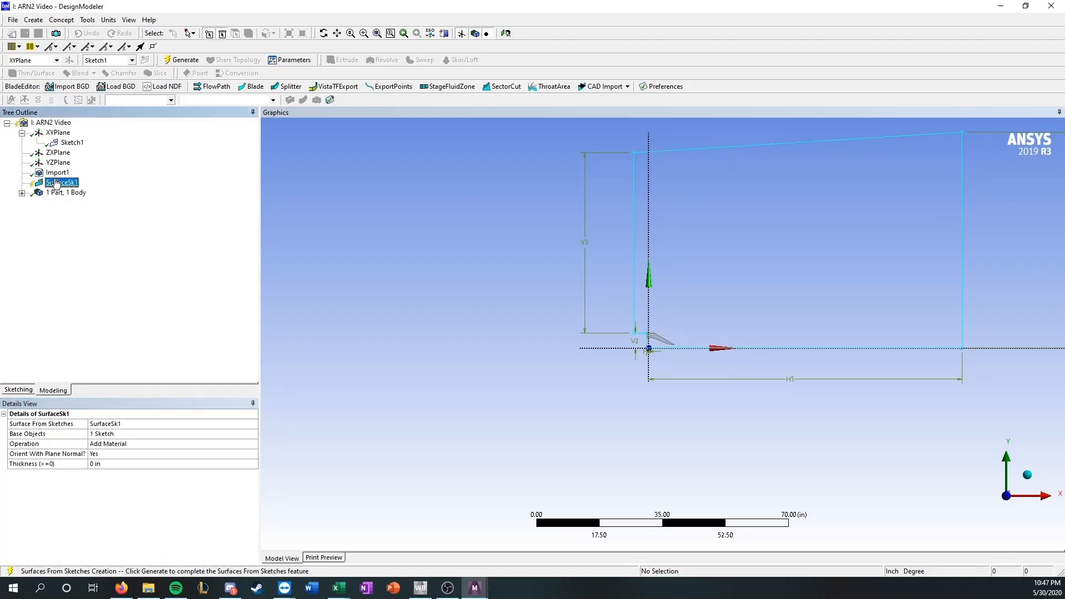
left_click(83, 195)
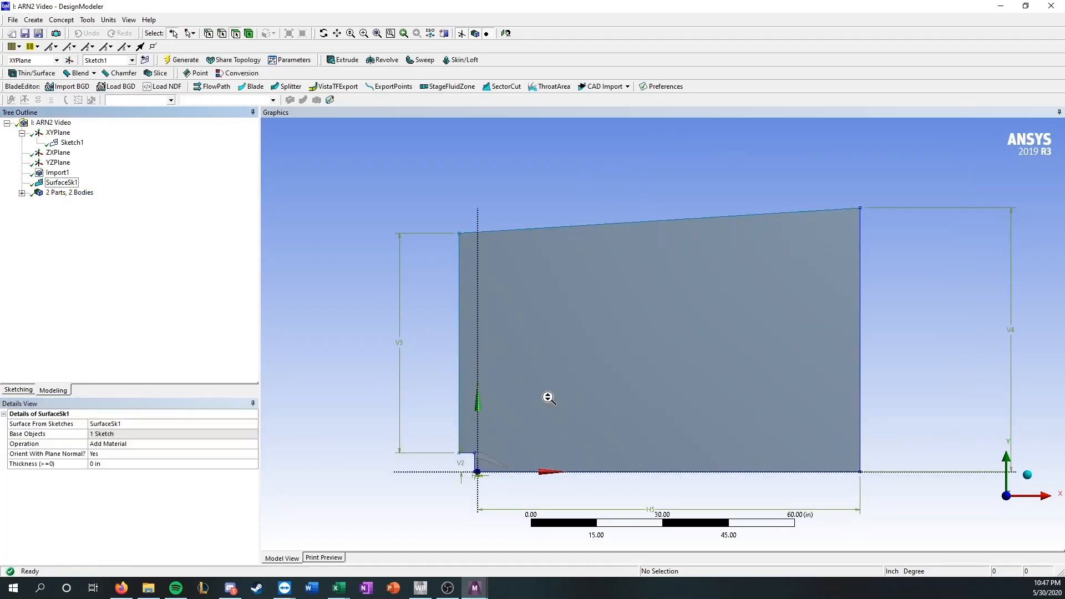
Create and generate a Boolean Subtract with the domain surface as target body and the nozzle as tool body
left_click(33, 19)
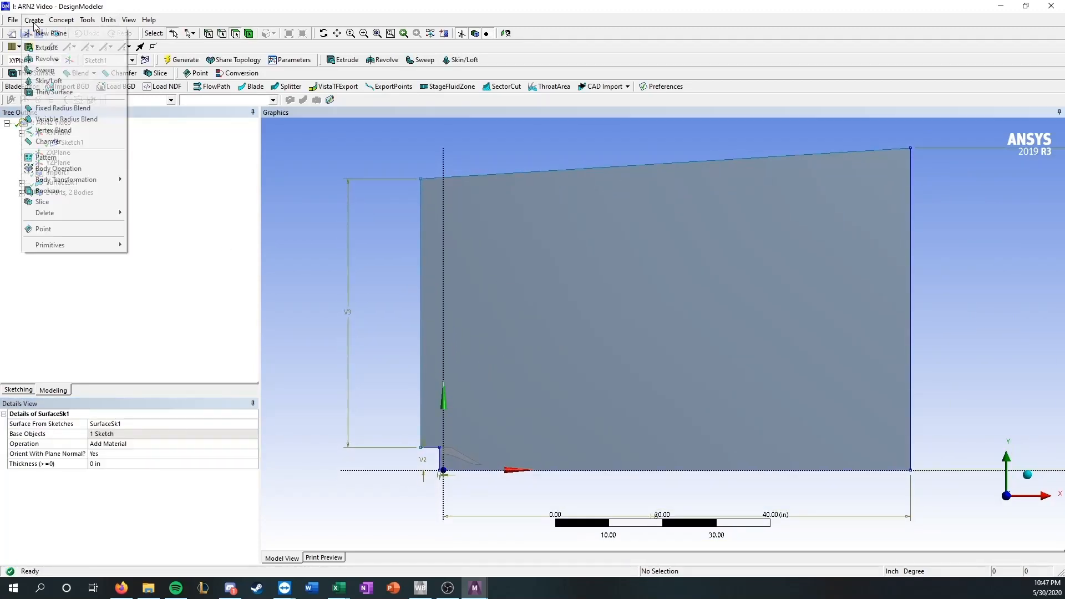
left_click(47, 190)
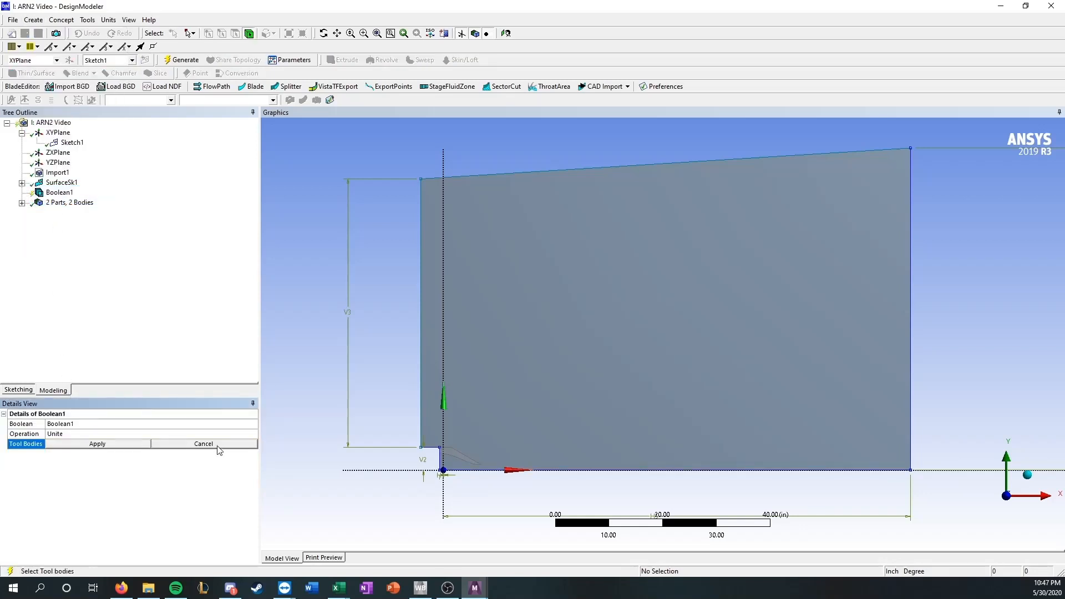
left_click(250, 435)
left_click(206, 450)
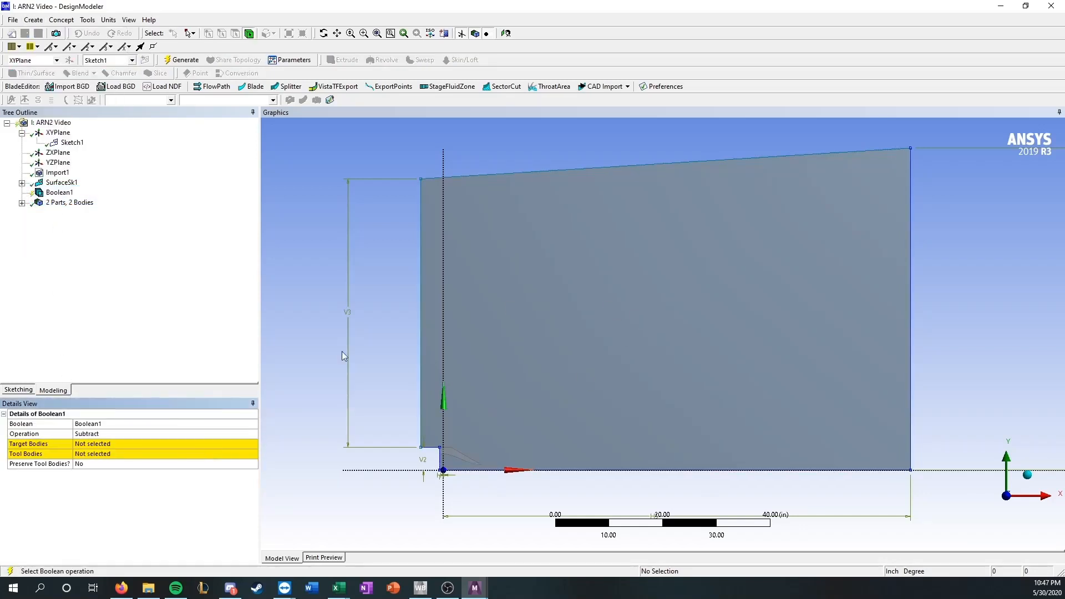
left_click(99, 444)
left_click(608, 327)
left_click(131, 444)
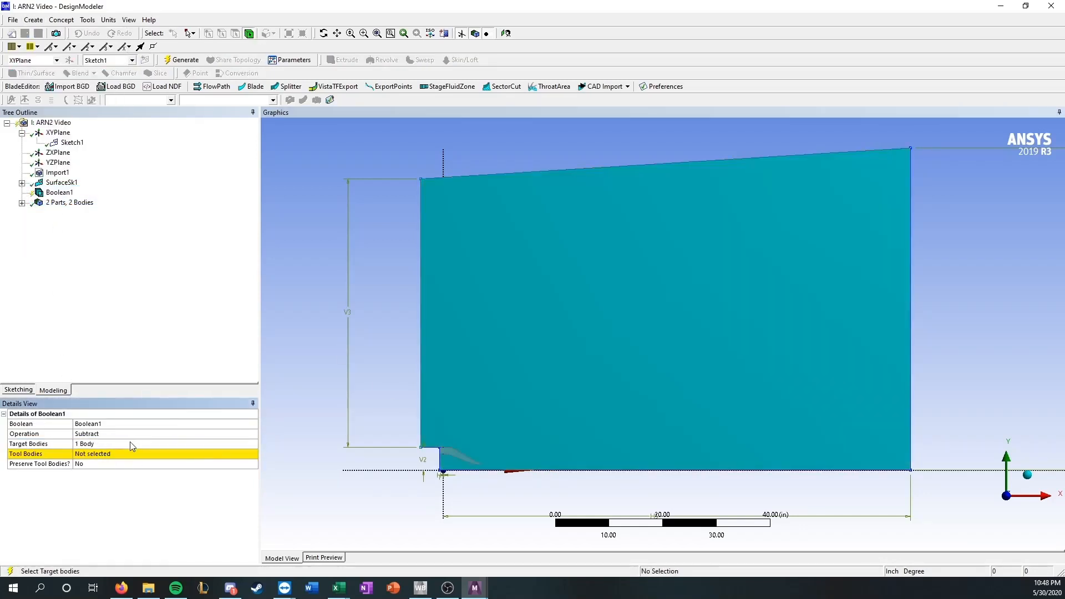
left_click(112, 455)
left_click(458, 462)
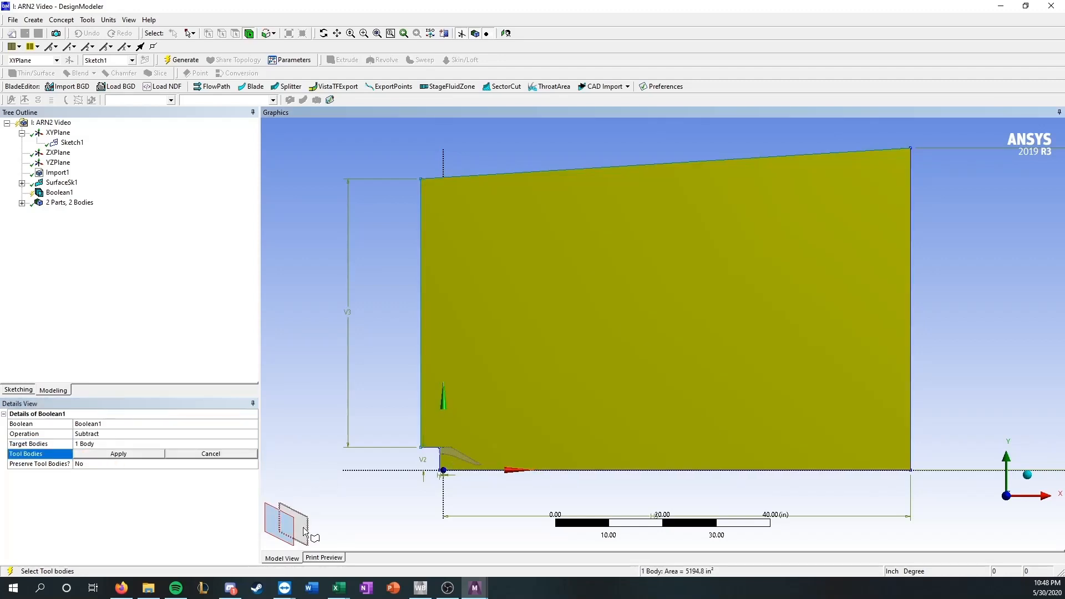
left_click(118, 454)
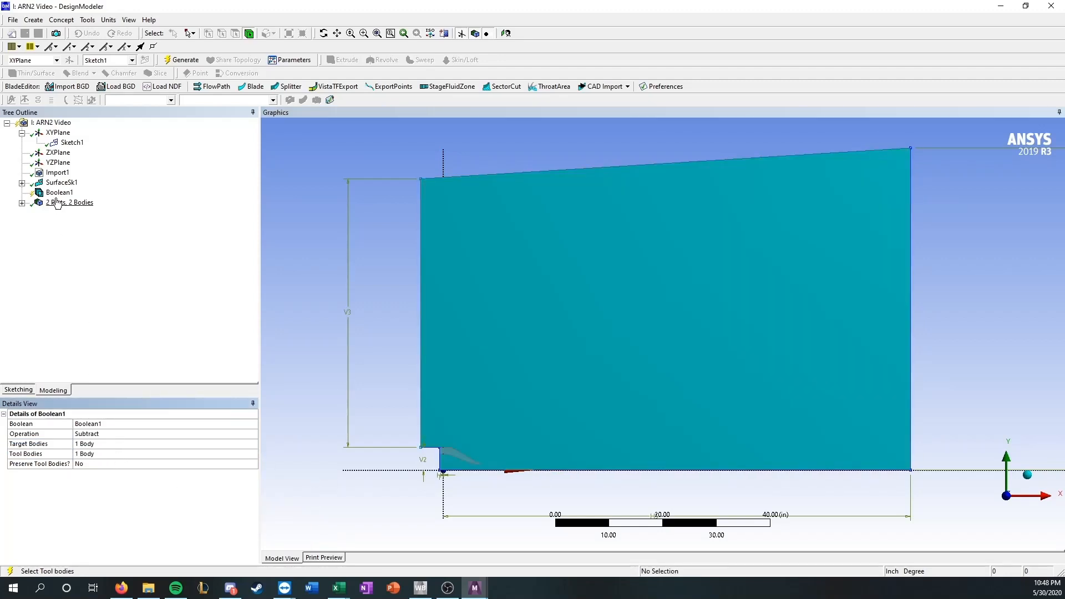
right_click(56, 195)
left_click(74, 214)
Inspect the domain around the nozzle cutout by selecting the surface body and its face
scroll(577, 352, "up", 3)
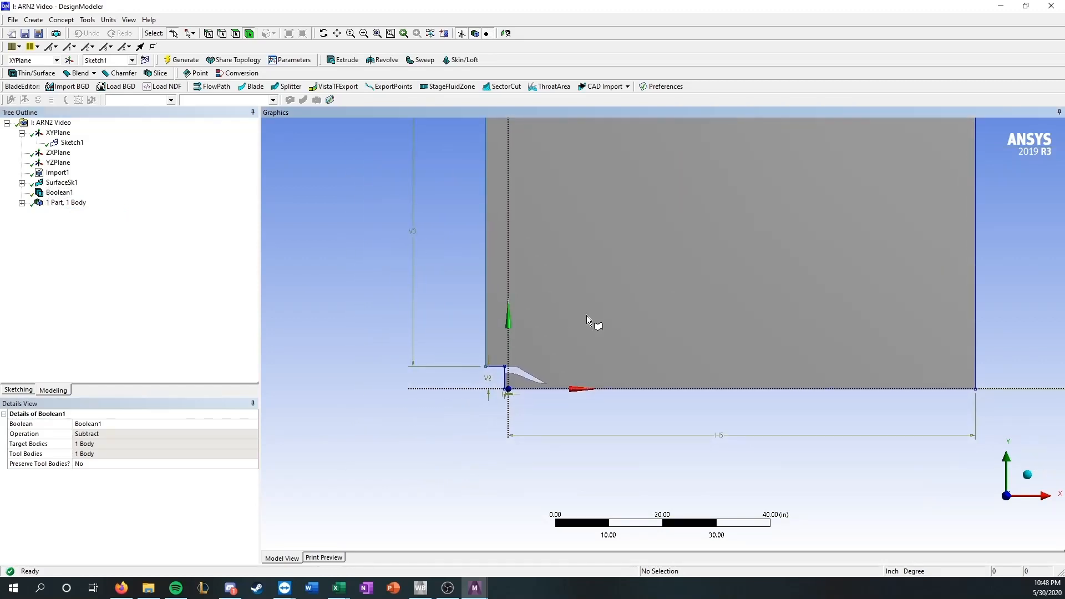
scroll(487, 356, "up", 1)
left_click(438, 288)
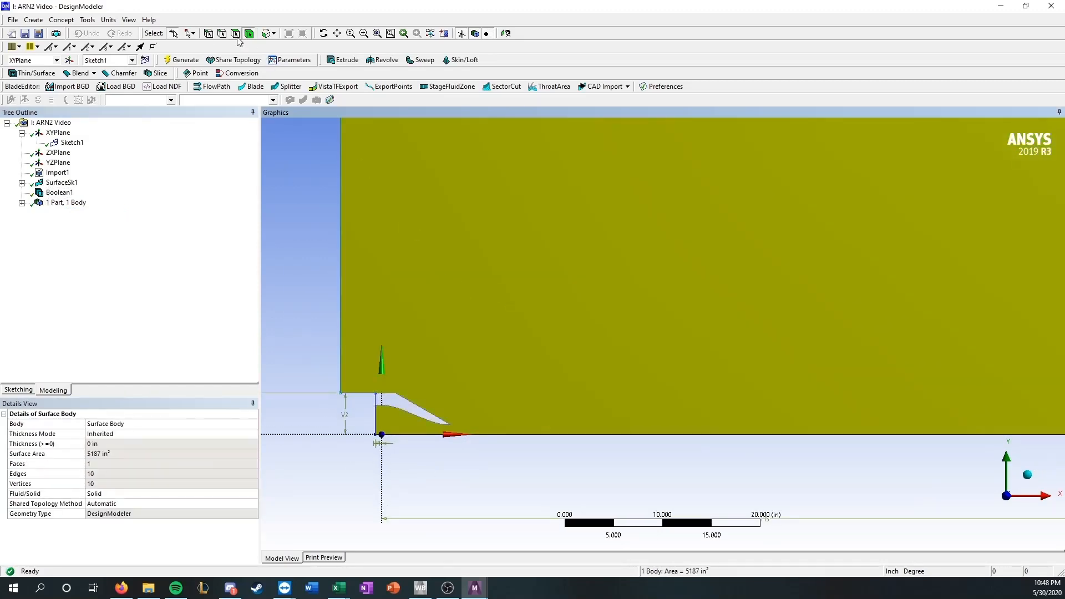
left_click(448, 342)
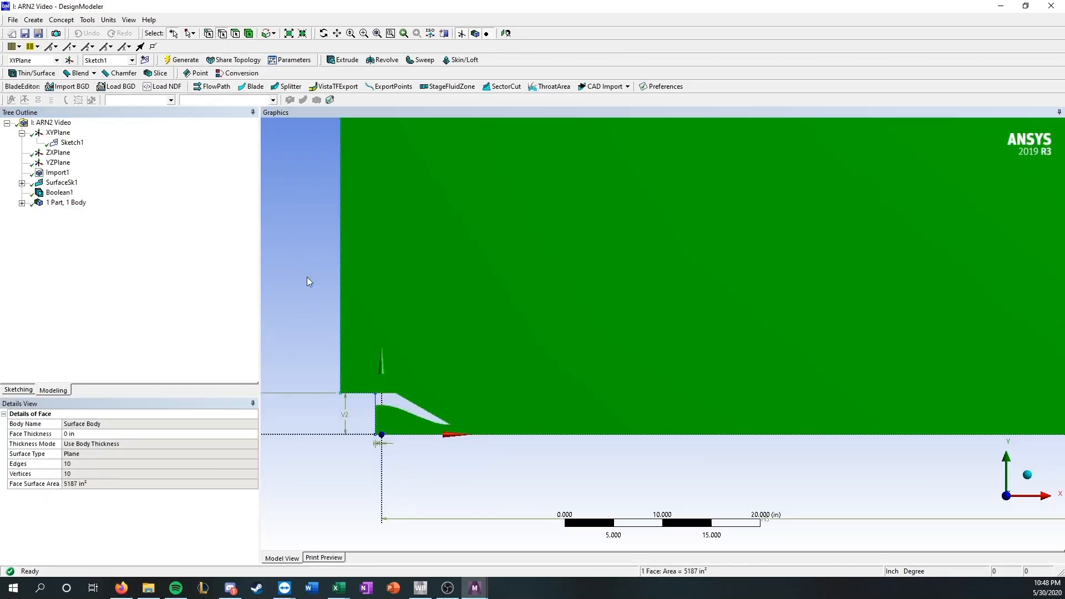
Inspect the edges of the domain surface around the nozzle cutout and the overall domain outline
left_click(310, 325)
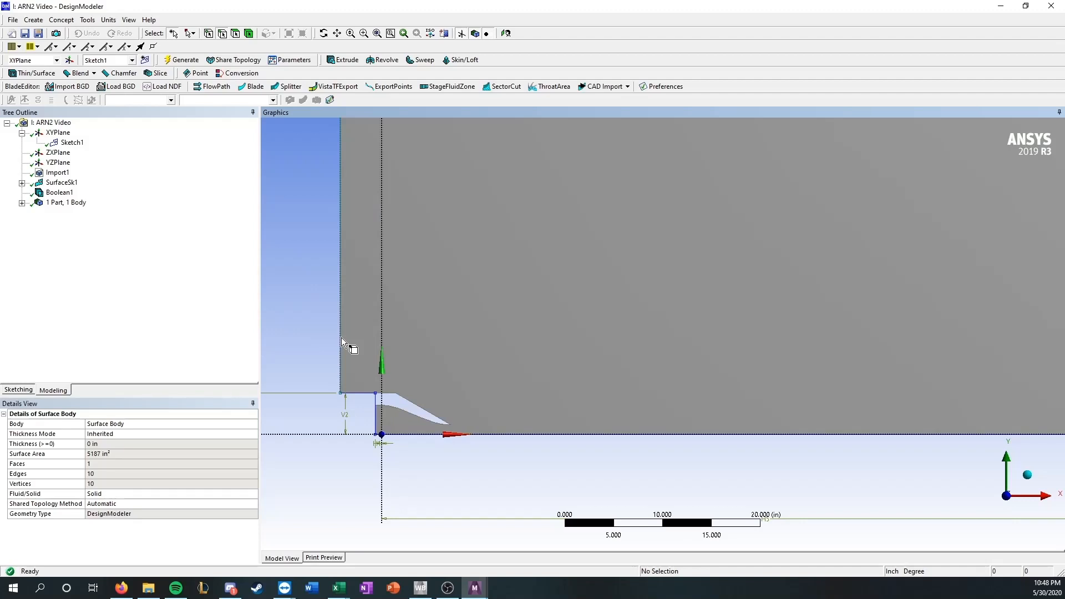
left_click(354, 392)
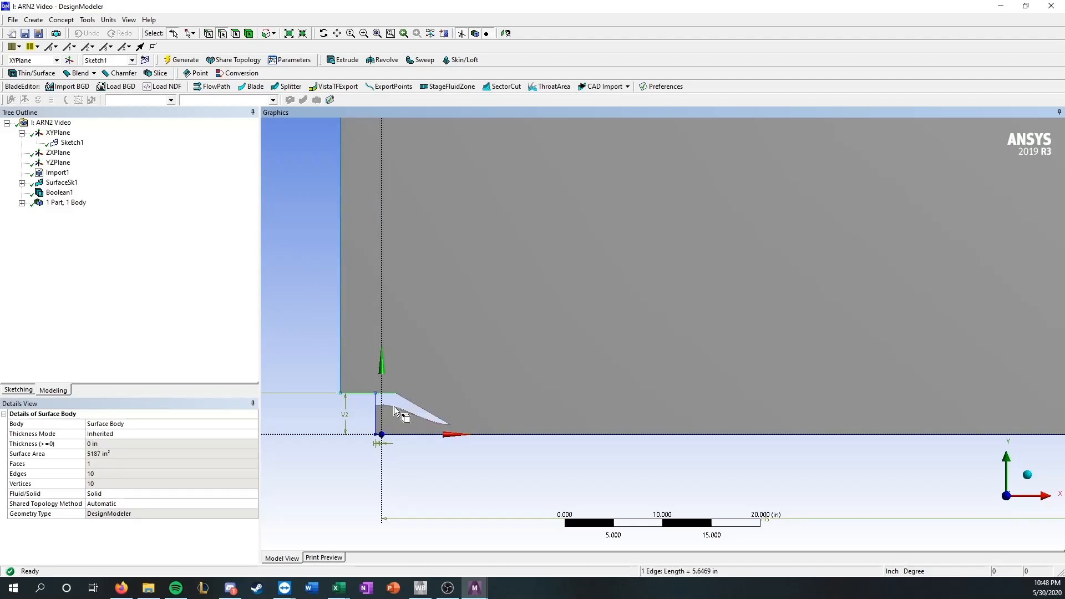
left_click(438, 420)
left_click(288, 323)
scroll(740, 278, "down", 4)
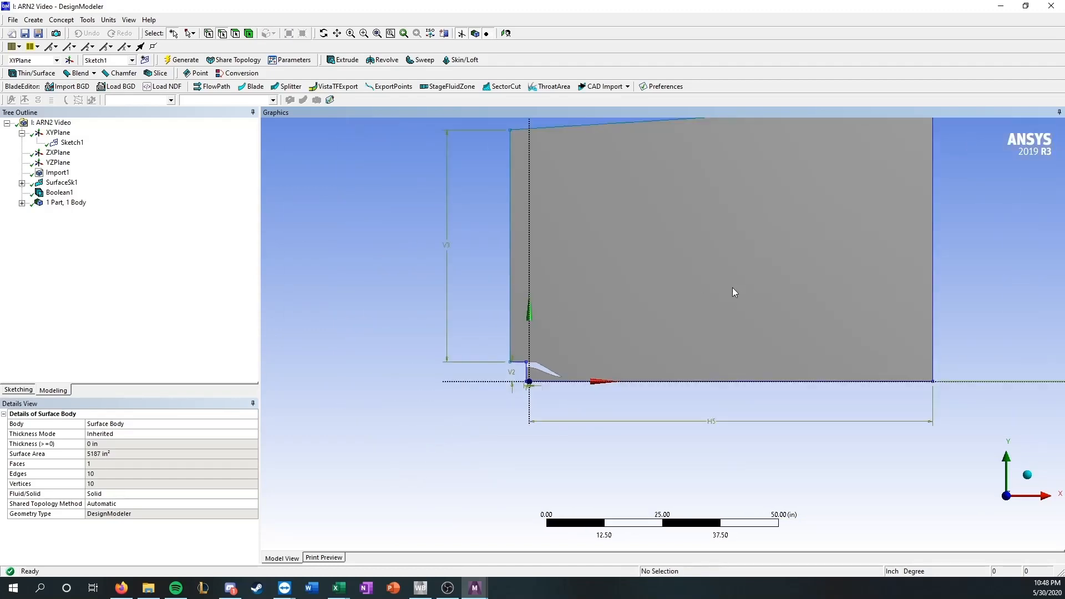
scroll(732, 287, "down", 2)
scroll(607, 288, "up", 2)
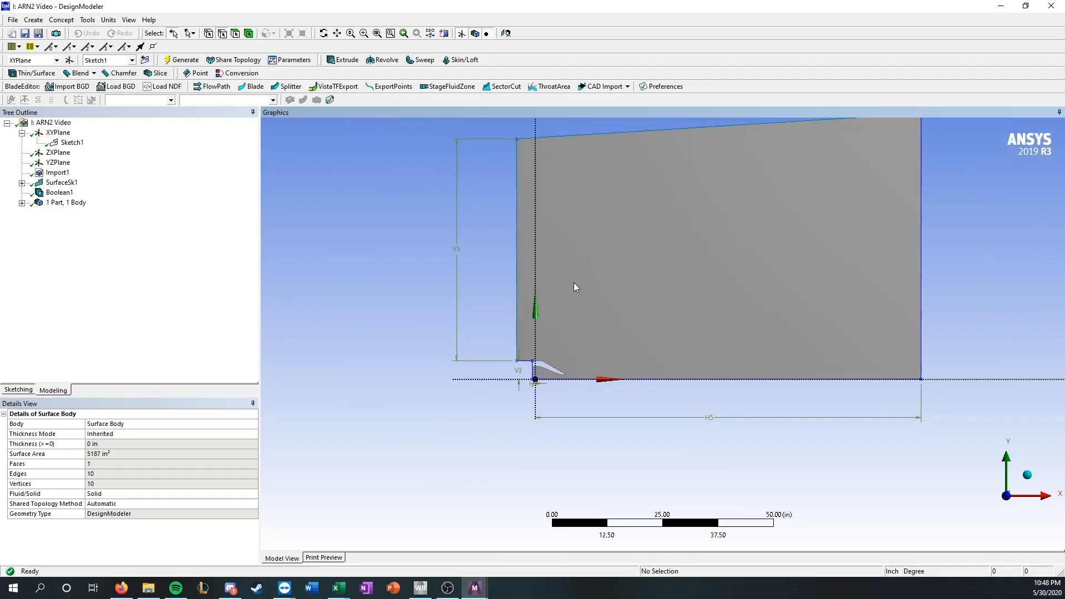
Freeze the domain surface body with the Freeze tool
left_click(87, 20)
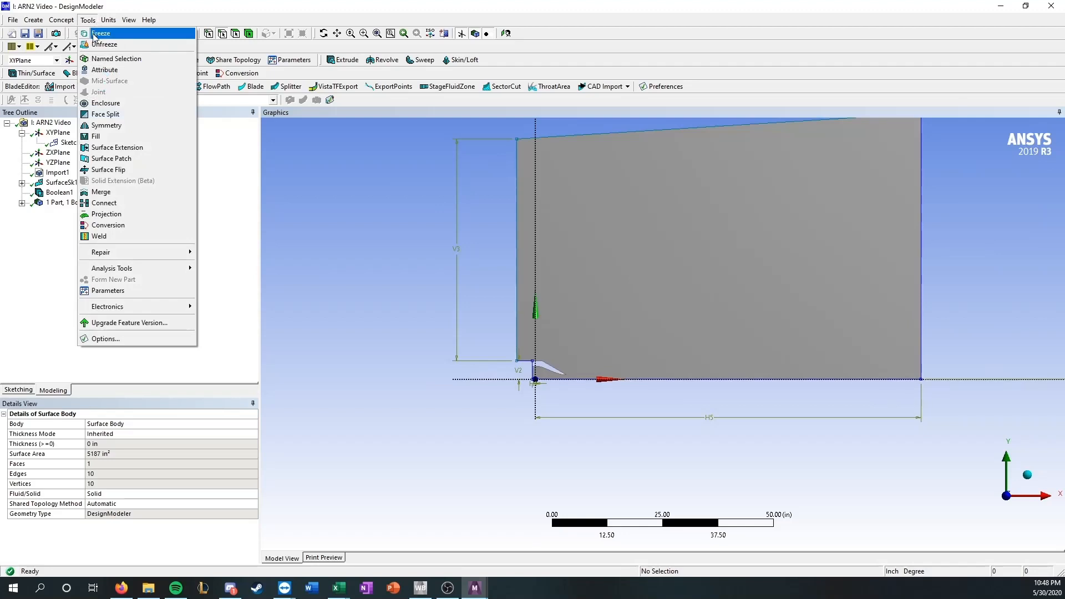
left_click(95, 35)
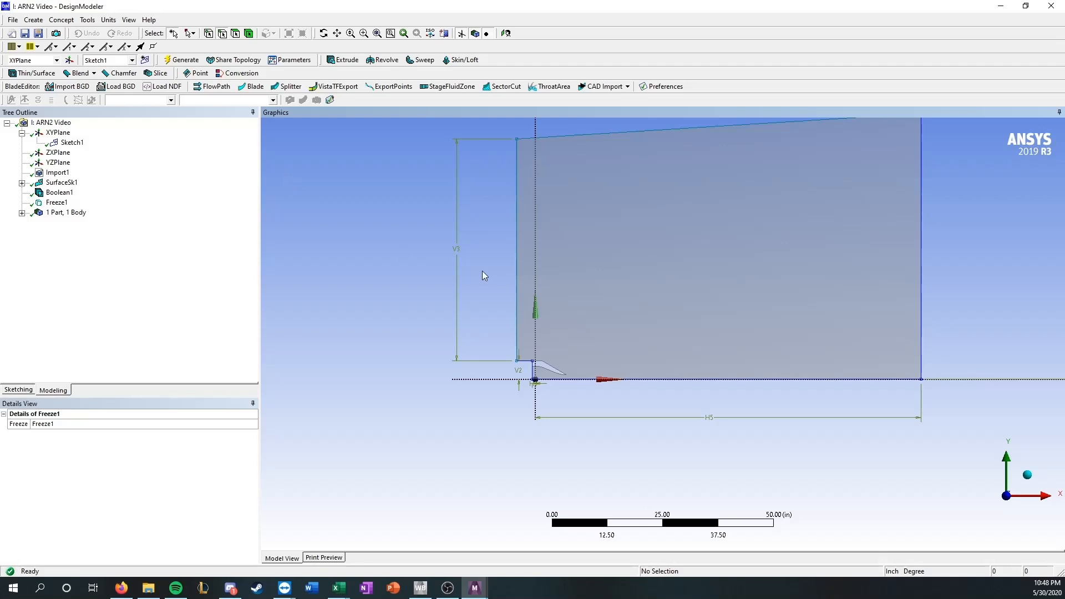
middle_click_drag(473, 266, 430, 304, "ctrl")
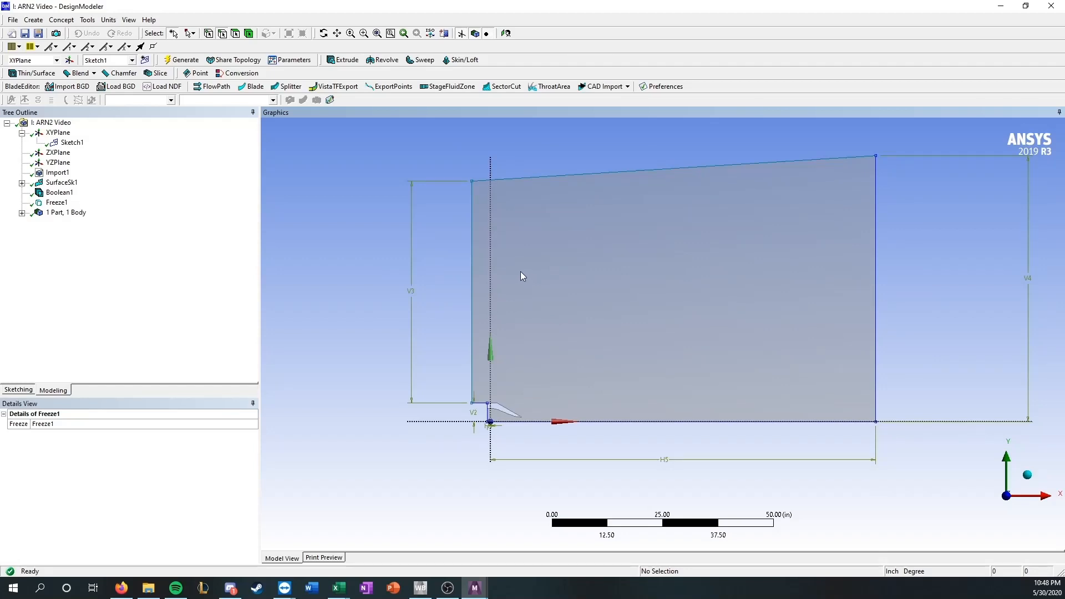
scroll(502, 271, "up", 3)
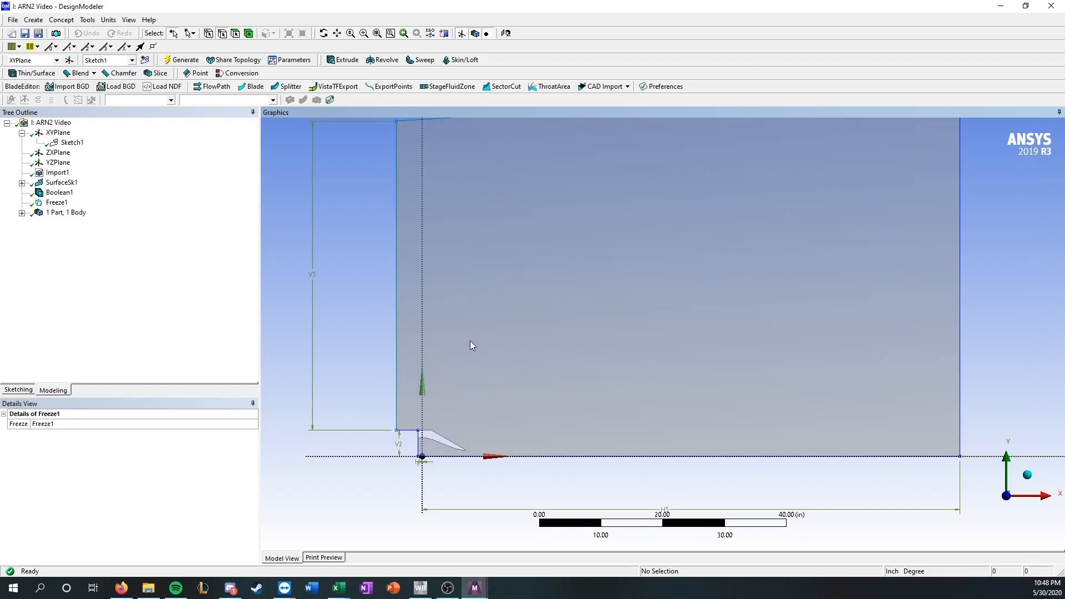
scroll(444, 414, "down", 2)
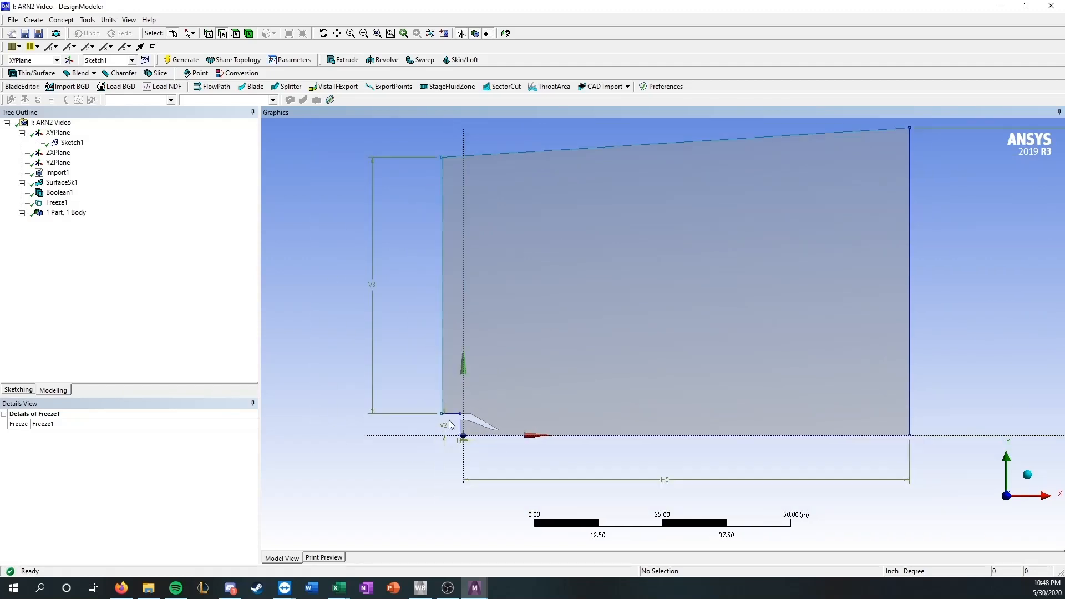
Check the zone boundaries in the grid figure in Firefox, then start a new sketch on XYPlane in DesignModeler
left_click(121, 588)
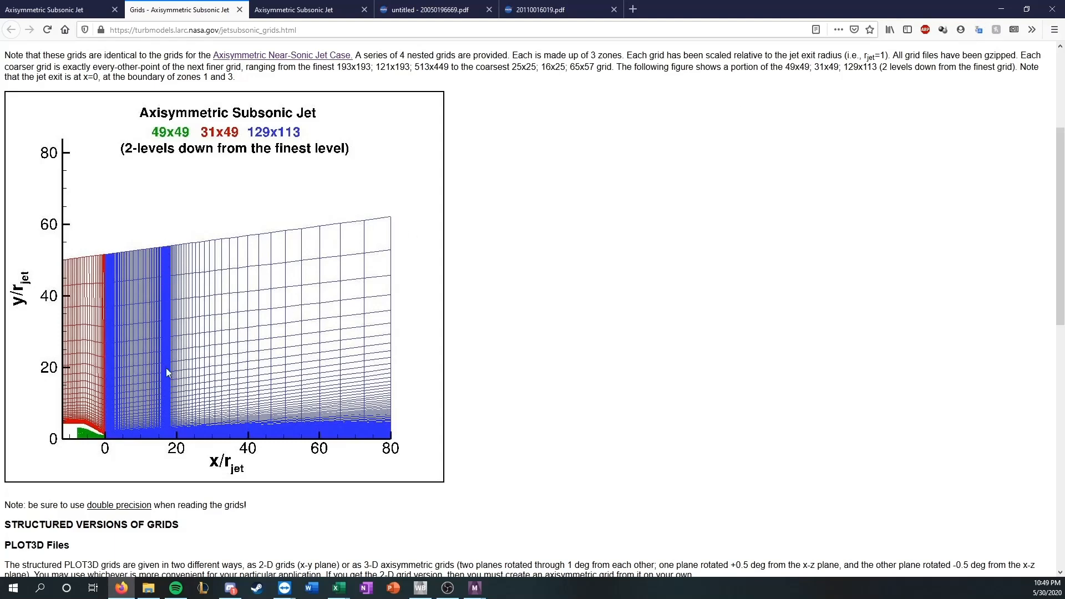
left_click(1001, 9)
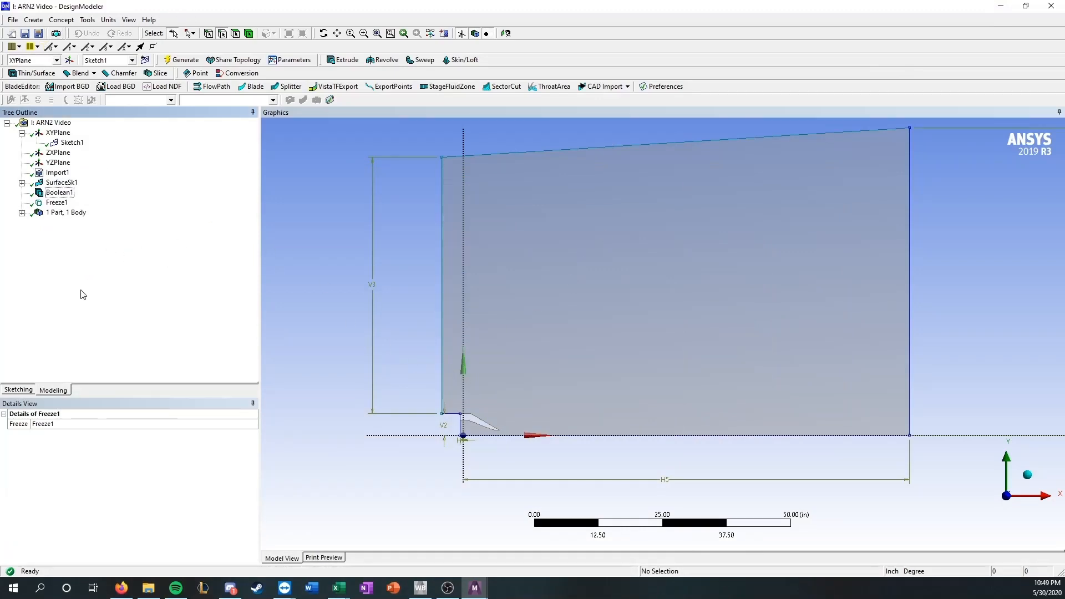
left_click(57, 132)
left_click(146, 60)
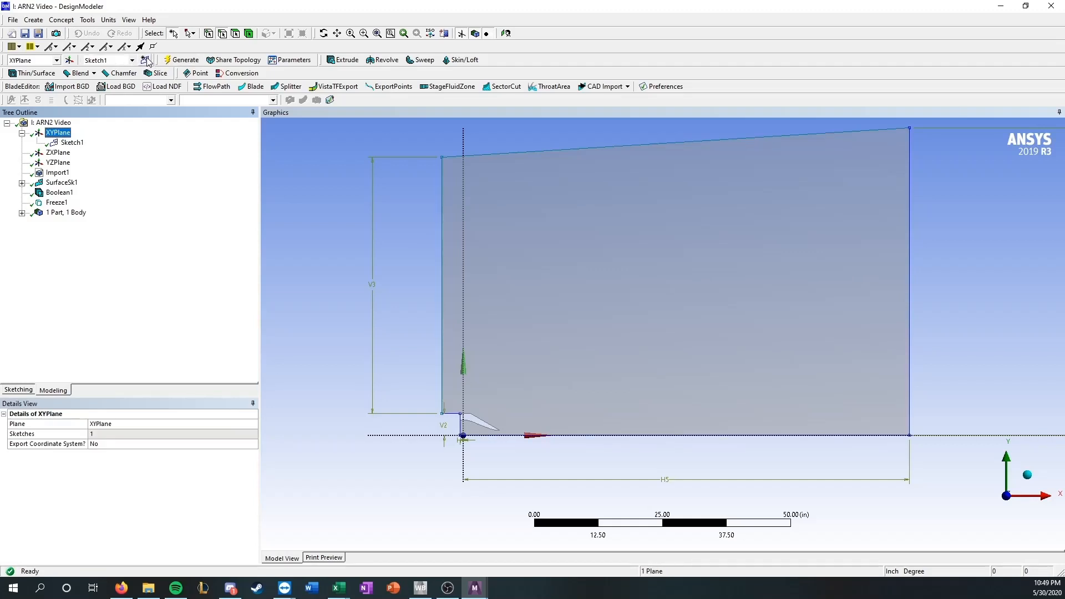
left_click(15, 390)
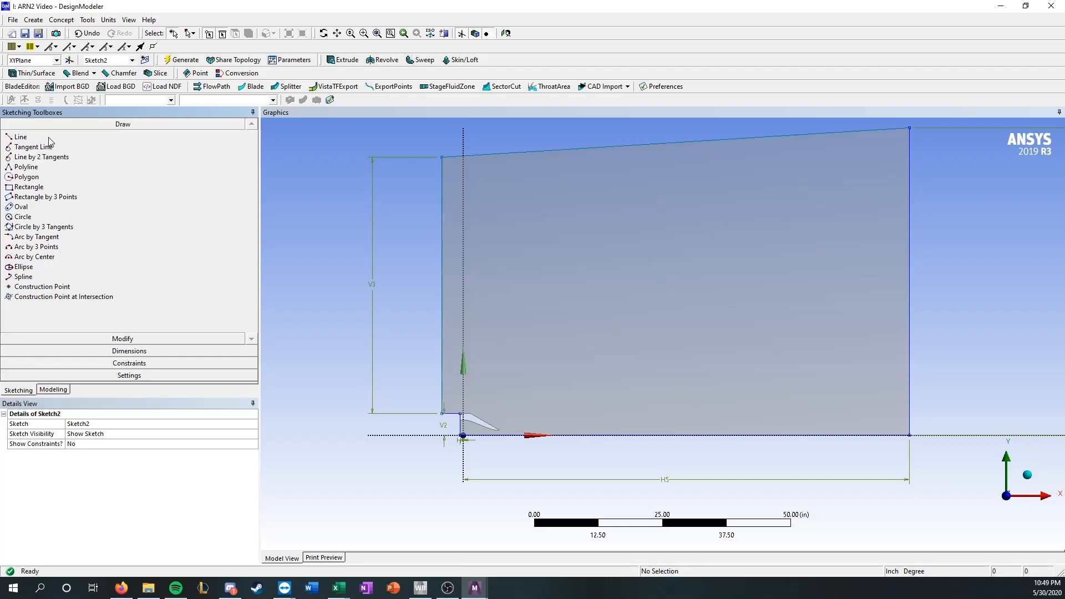
Place construction points at the nozzle's upper shoulder corner and at its exit lip tip
left_click(49, 139)
middle_click_drag(527, 407, 556, 335, "ctrl")
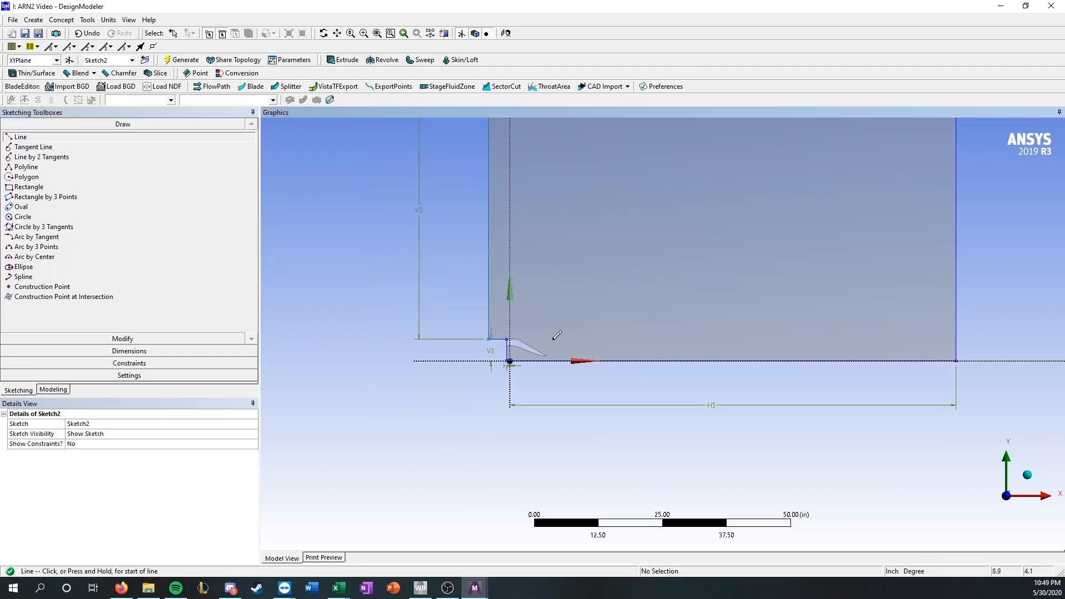
left_click(42, 286)
scroll(448, 350, "up", 5)
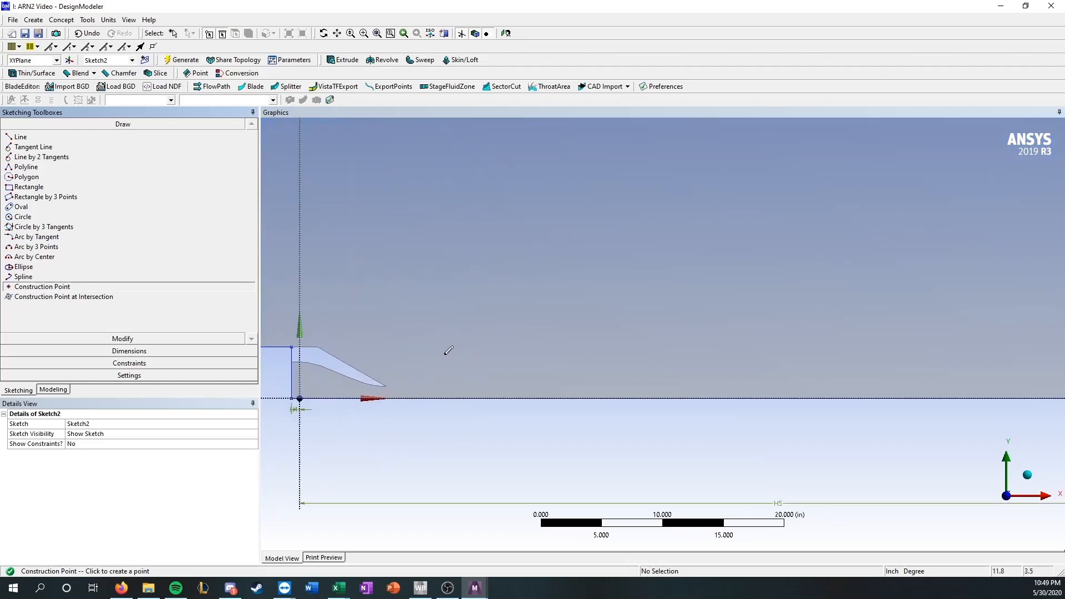
middle_click_drag(450, 352, 638, 350, "ctrl")
scroll(506, 373, "up", 3)
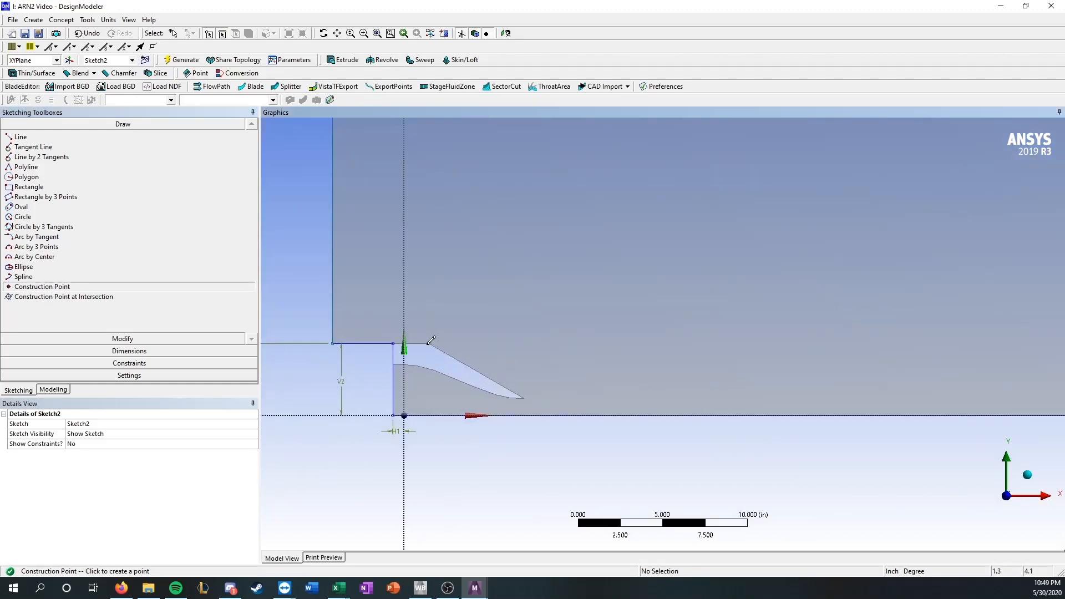
left_click(428, 343)
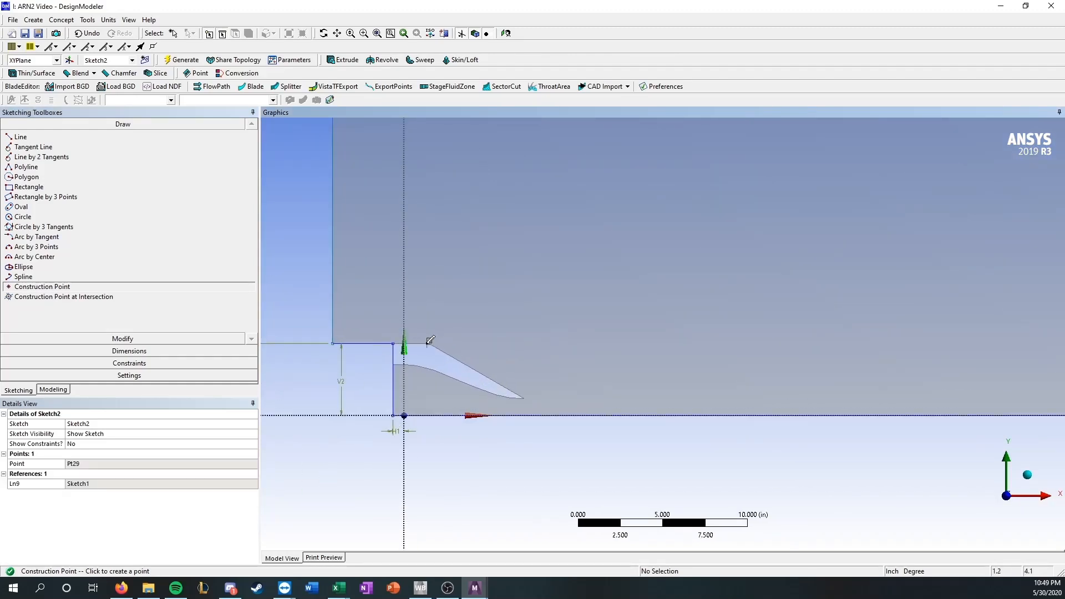
left_click(524, 397)
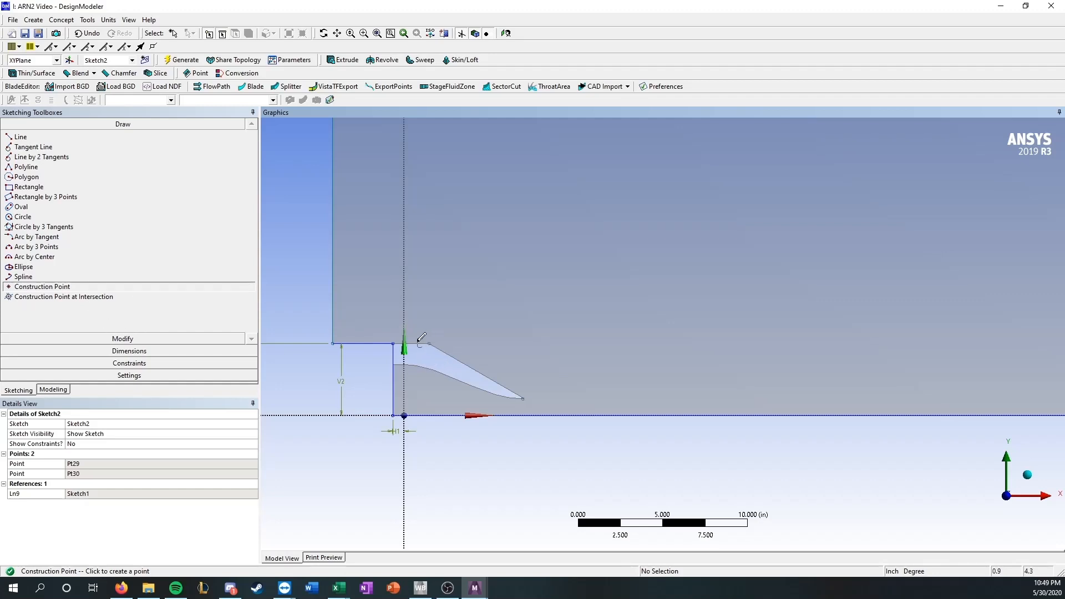
Try a vertical dimension from the shoulder construction point to the bottom axis line, and delete it again
left_click(129, 350)
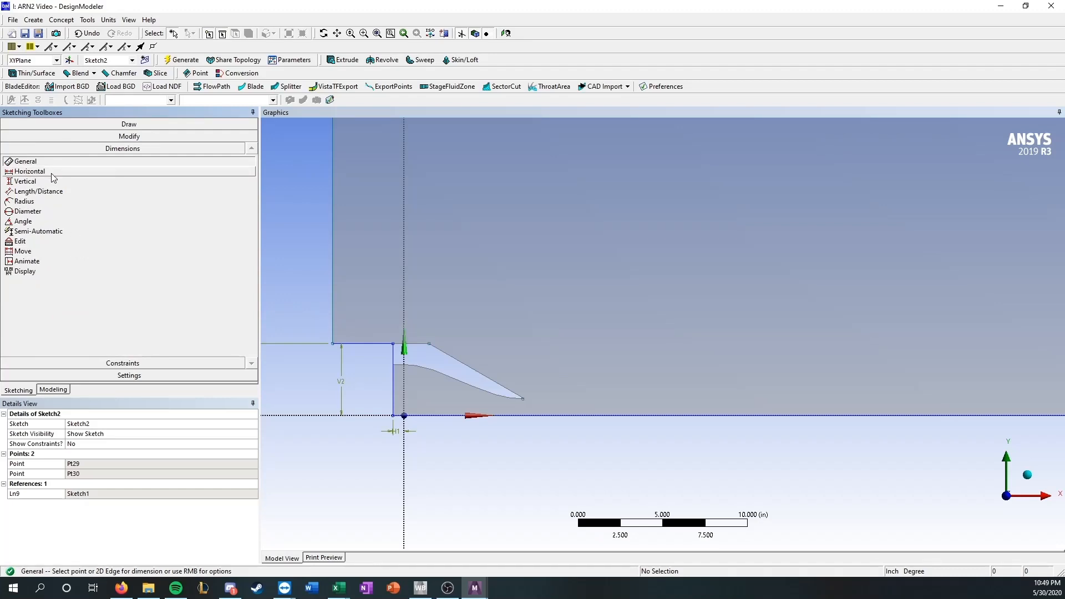
left_click(25, 181)
left_click(430, 344)
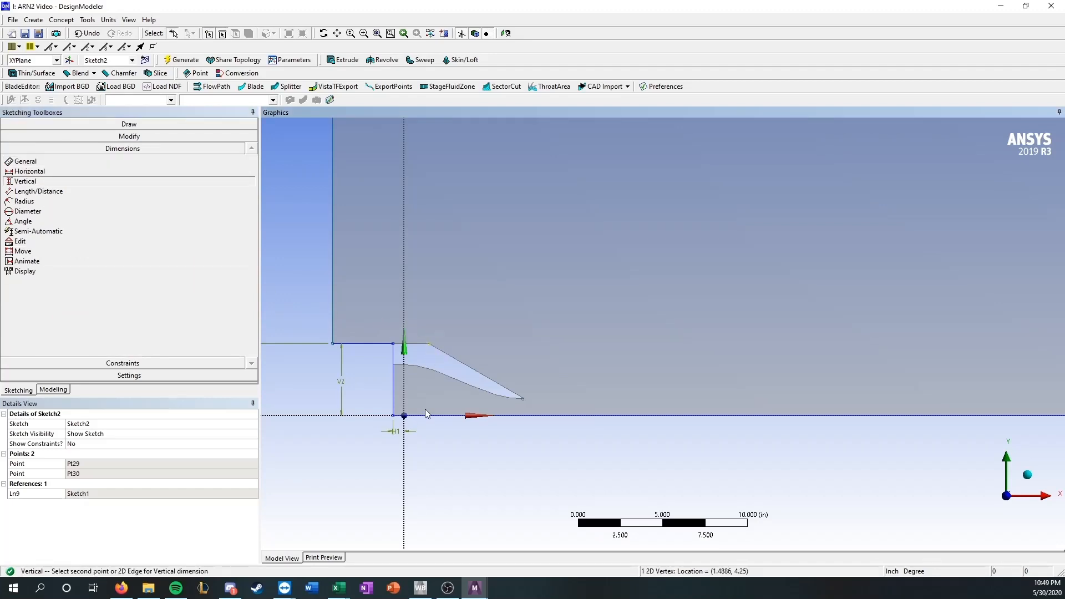
left_click(427, 415)
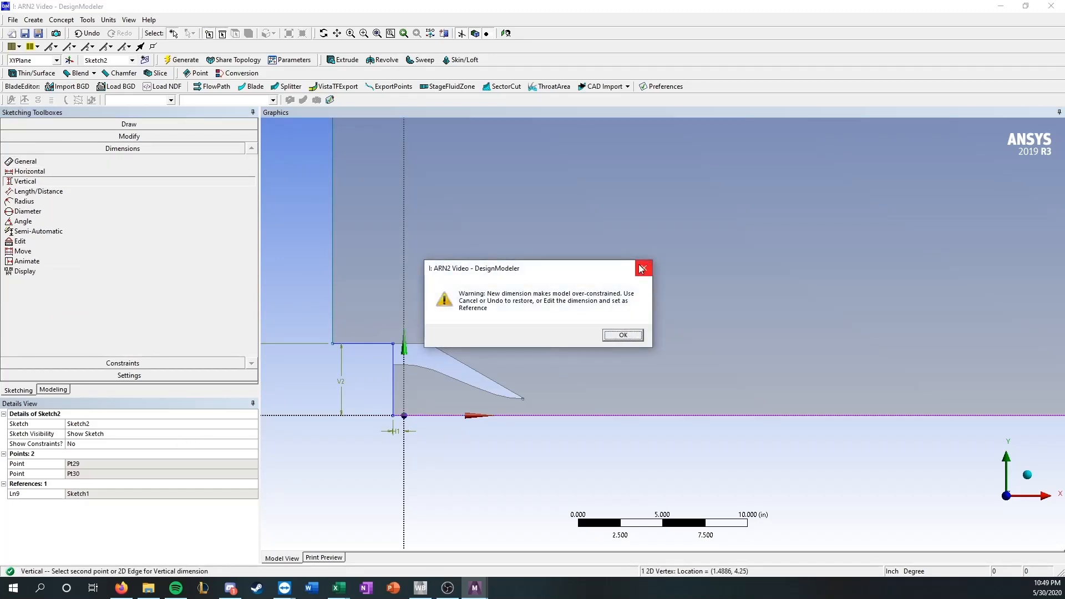
left_click(642, 269)
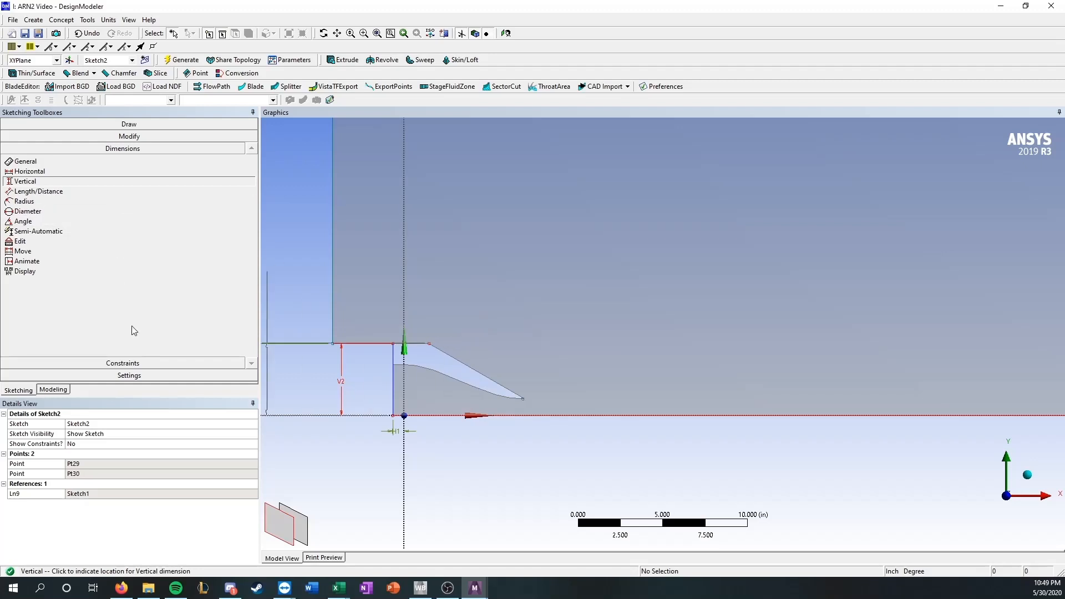
left_click(296, 460)
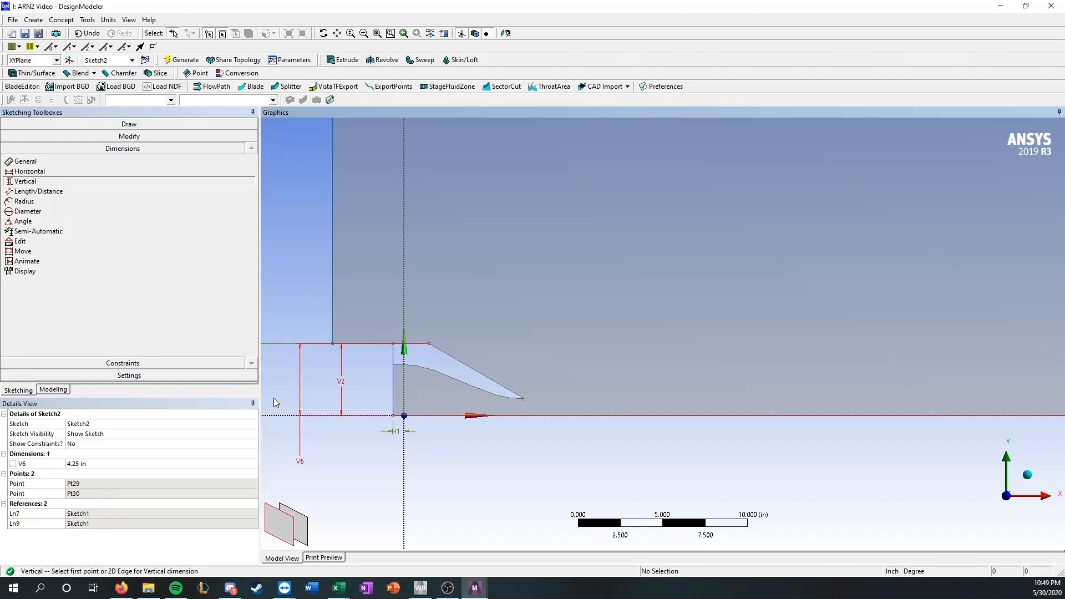
left_click(83, 271)
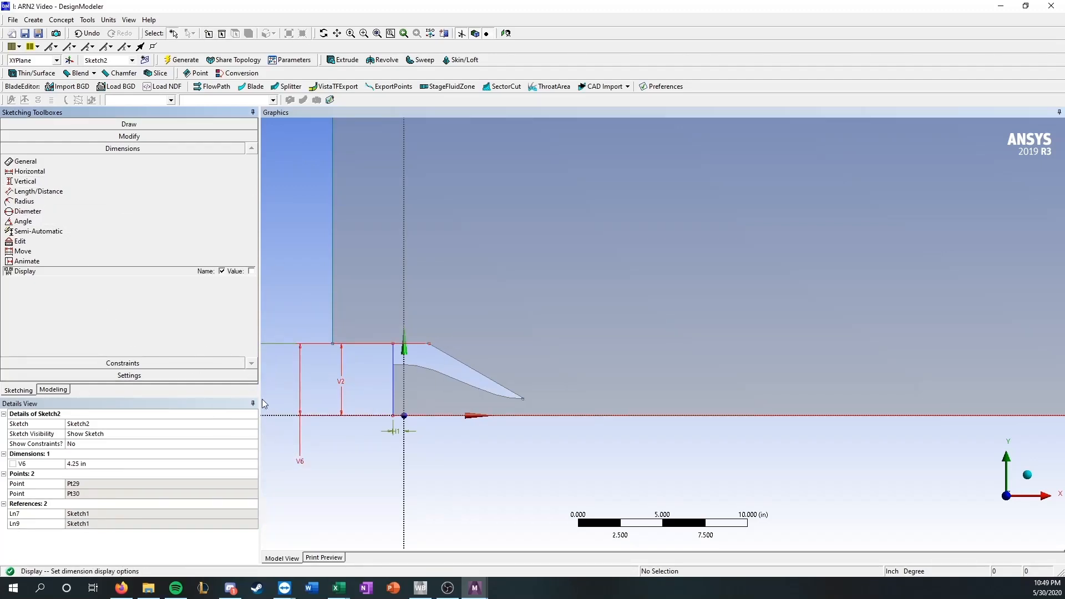
left_click(127, 137)
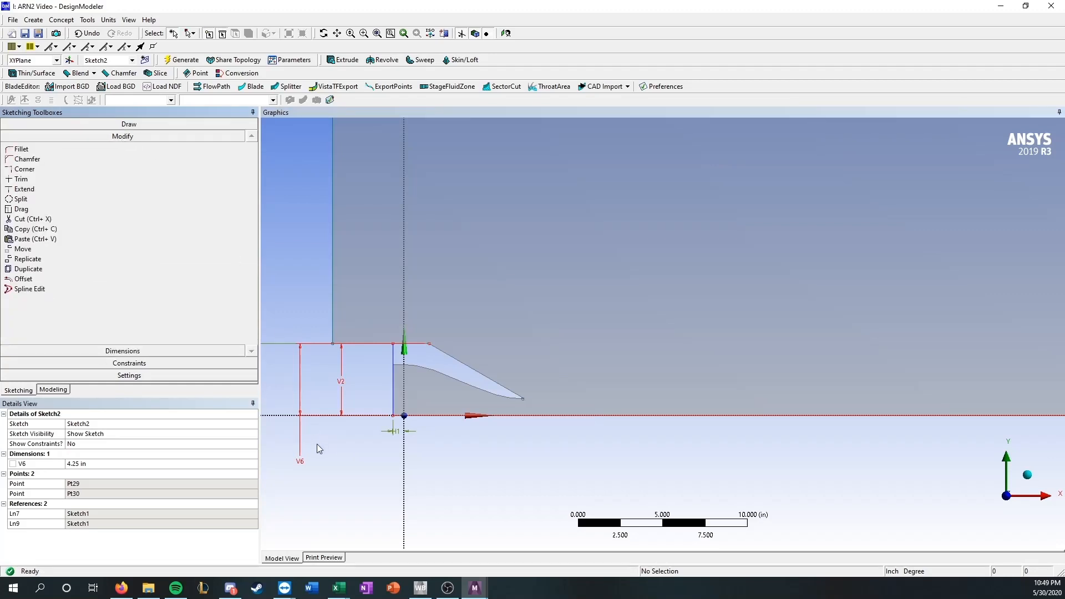
left_click(301, 443)
key("Delete")
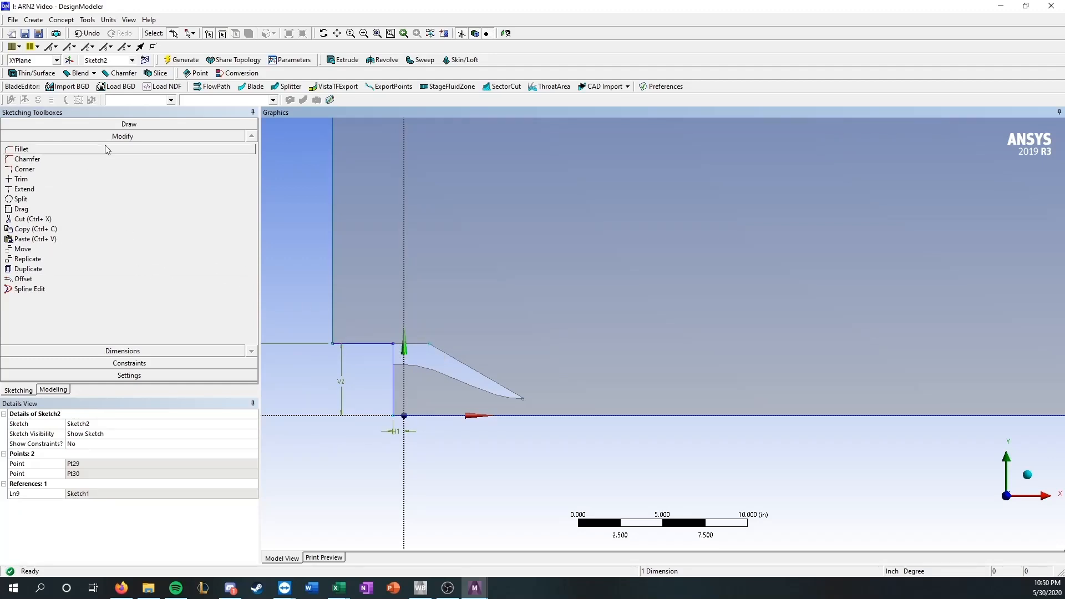
Dimension the horizontal distance from the Y axis to the shoulder construction point
left_click(129, 349)
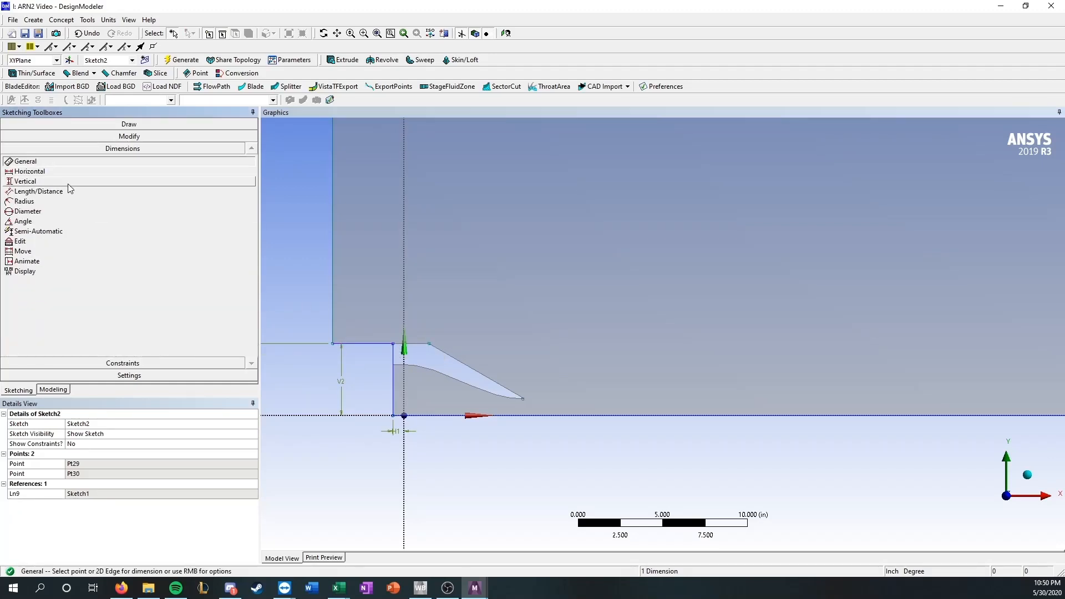
left_click(67, 172)
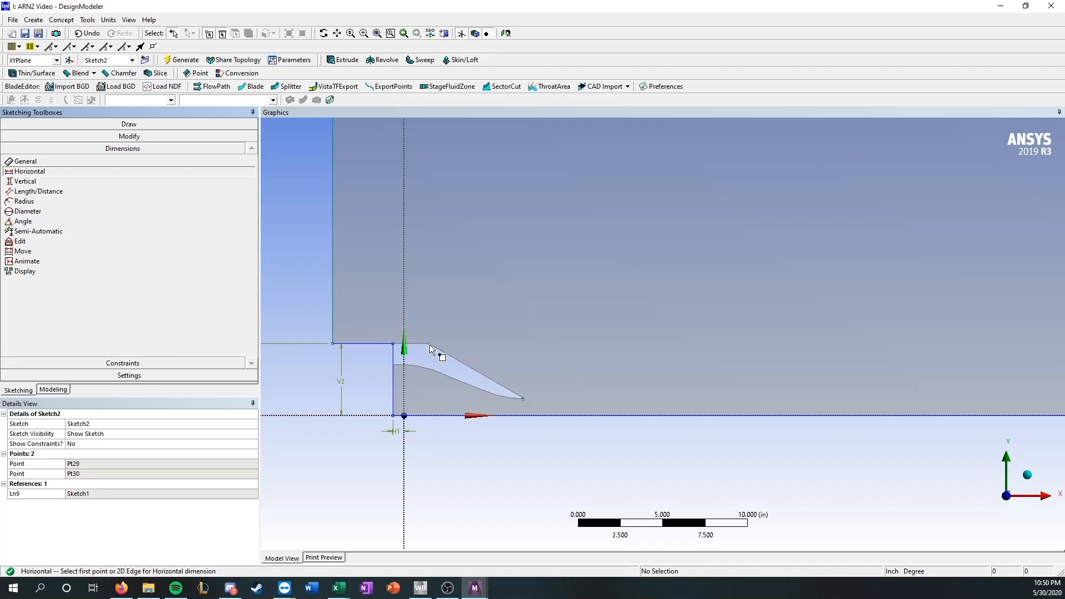
left_click(430, 345)
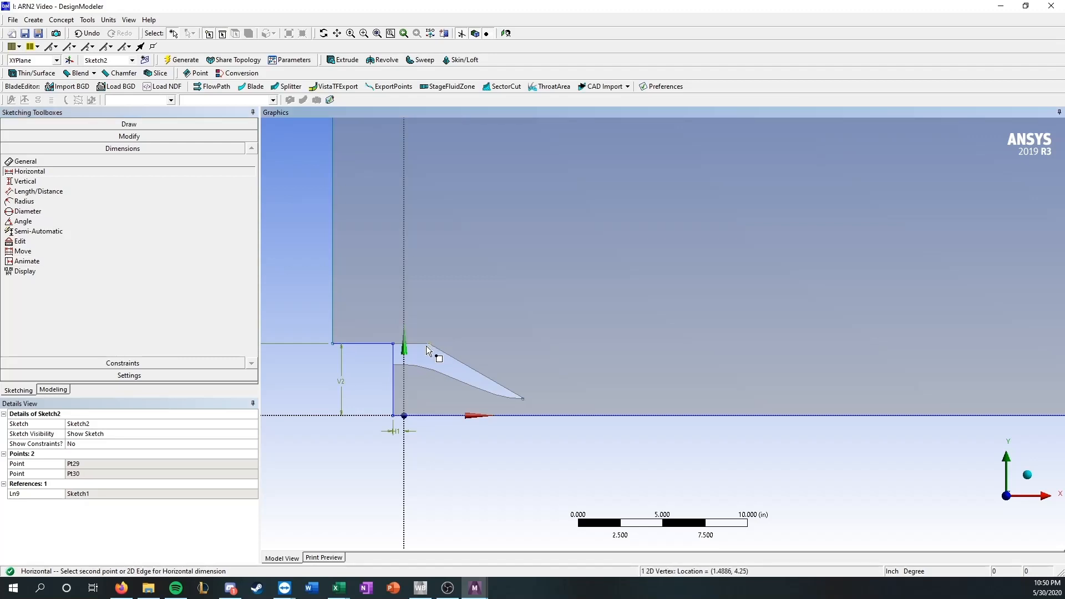
left_click(405, 361)
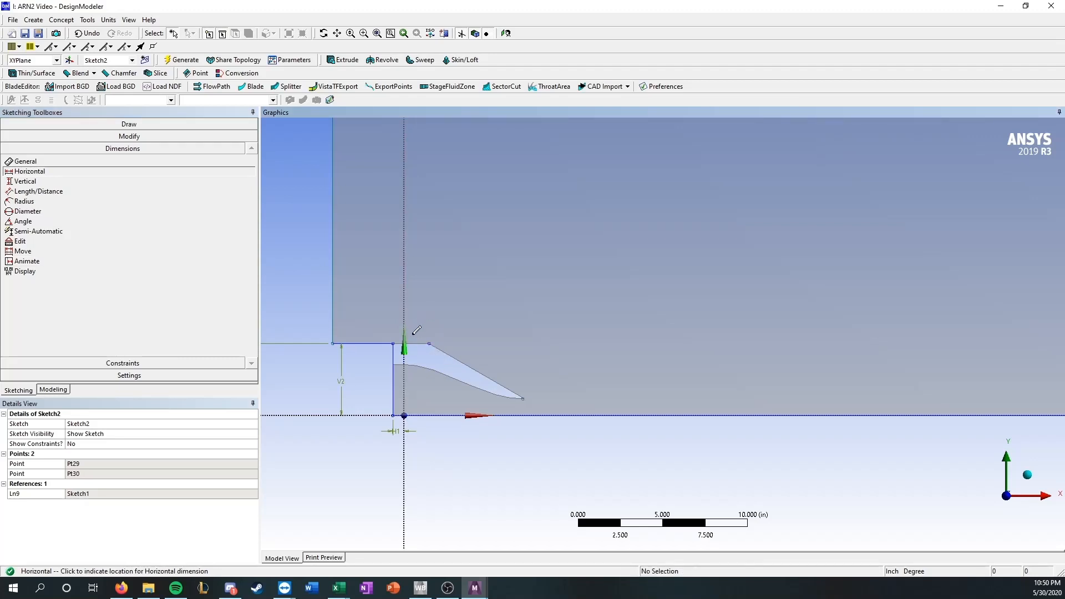
left_click(415, 325)
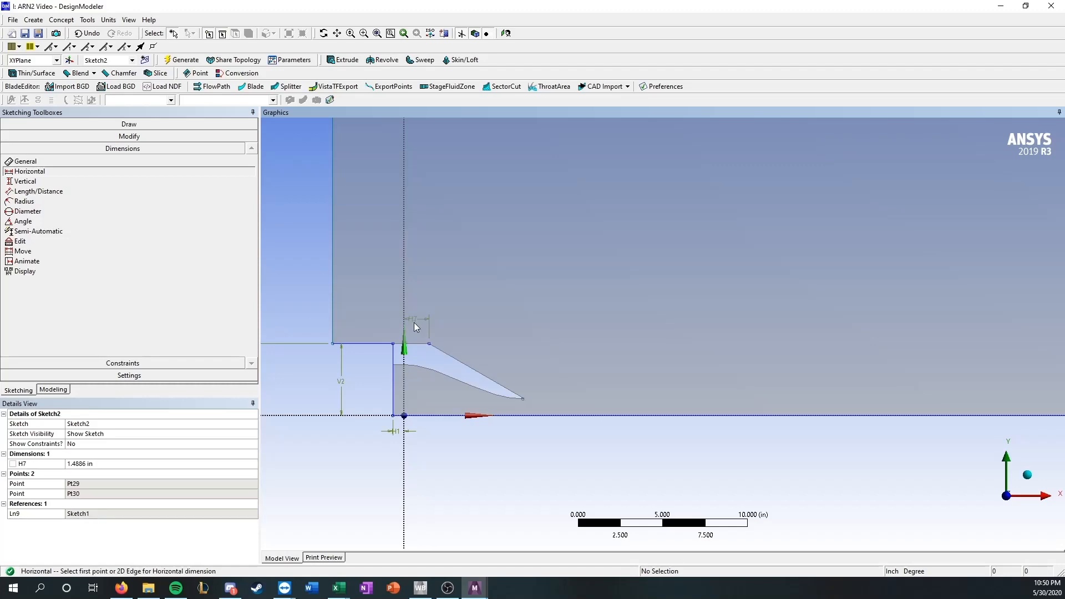
Open the ARN2 nozzle drawing PDF in Firefox, then switch to the ARN2 part in the remote SOLIDWORKS session
left_click(122, 589)
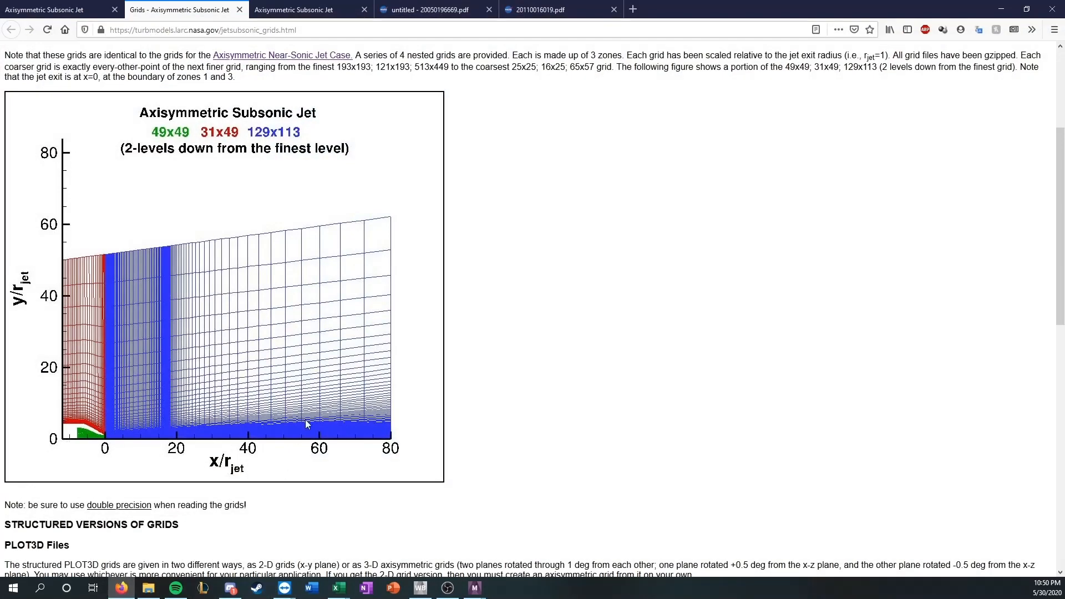
left_click(344, 10)
left_click(465, 11)
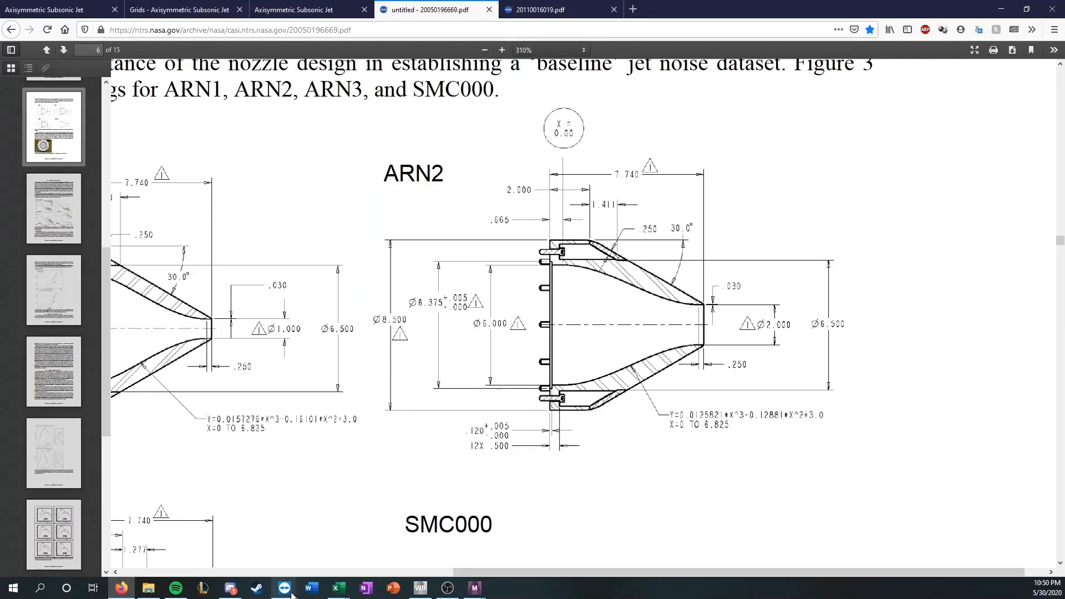
mouse_move(284, 588)
left_click(349, 541)
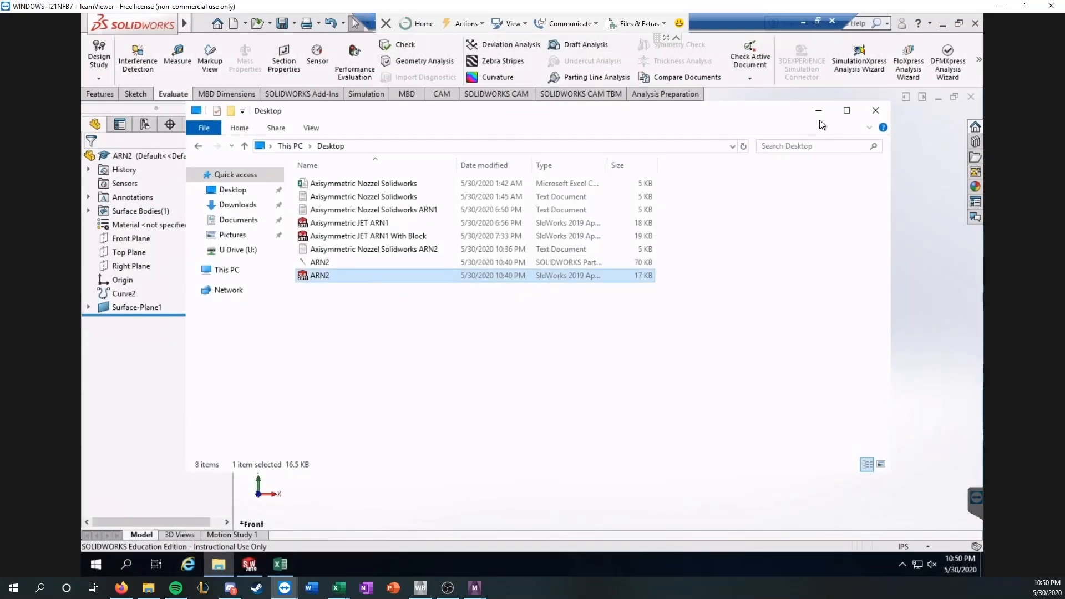
left_click(818, 111)
Measure the distance from the profile's upper shoulder corner to its vertical inlet edge in inches and select the value for copying
scroll(549, 258, "up", 6)
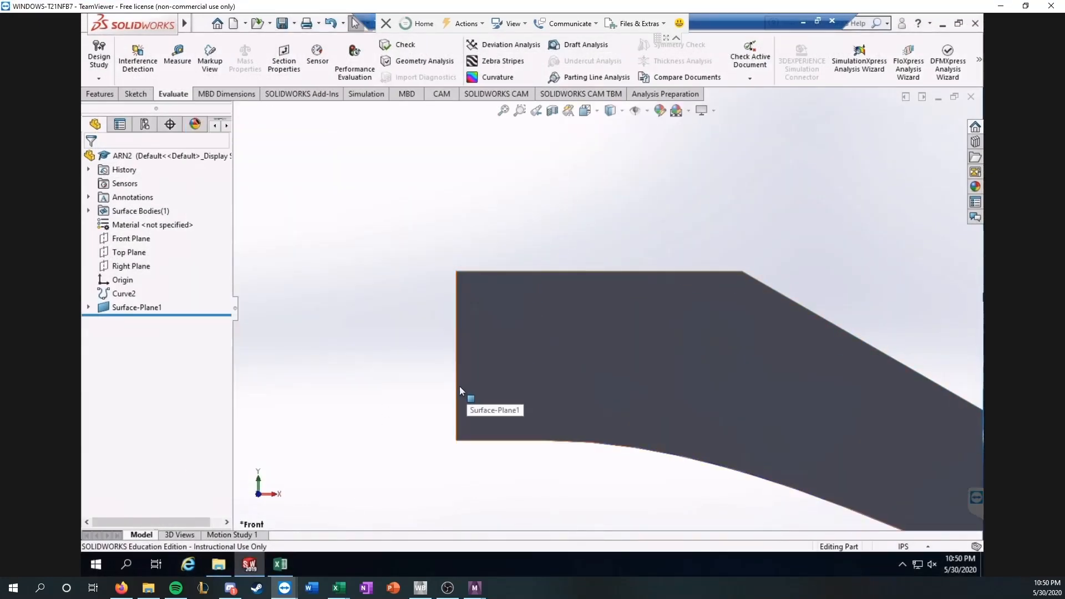
left_click(178, 62)
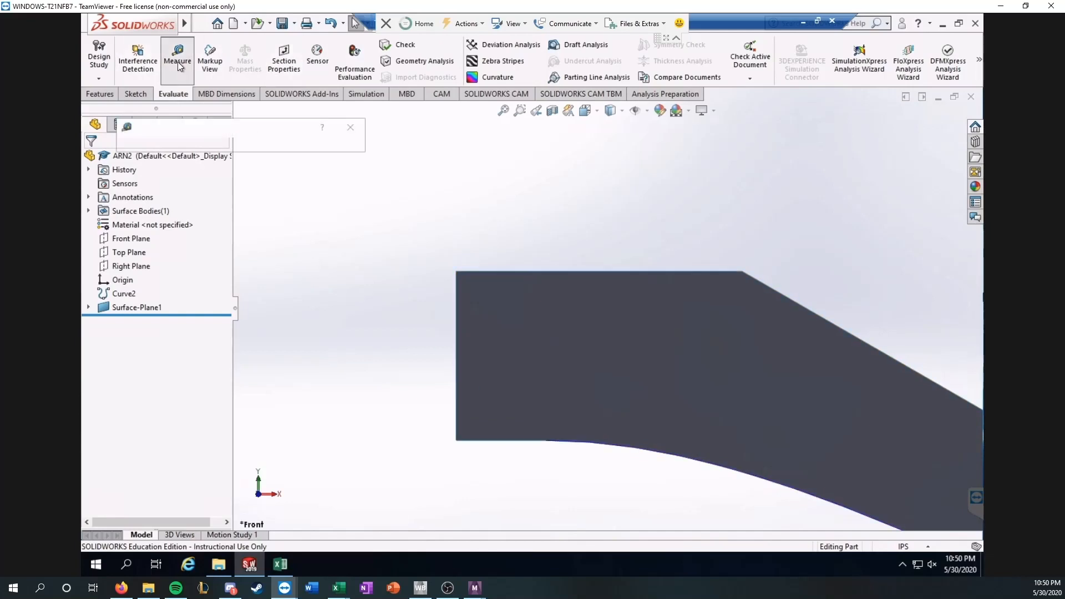
left_click(157, 145)
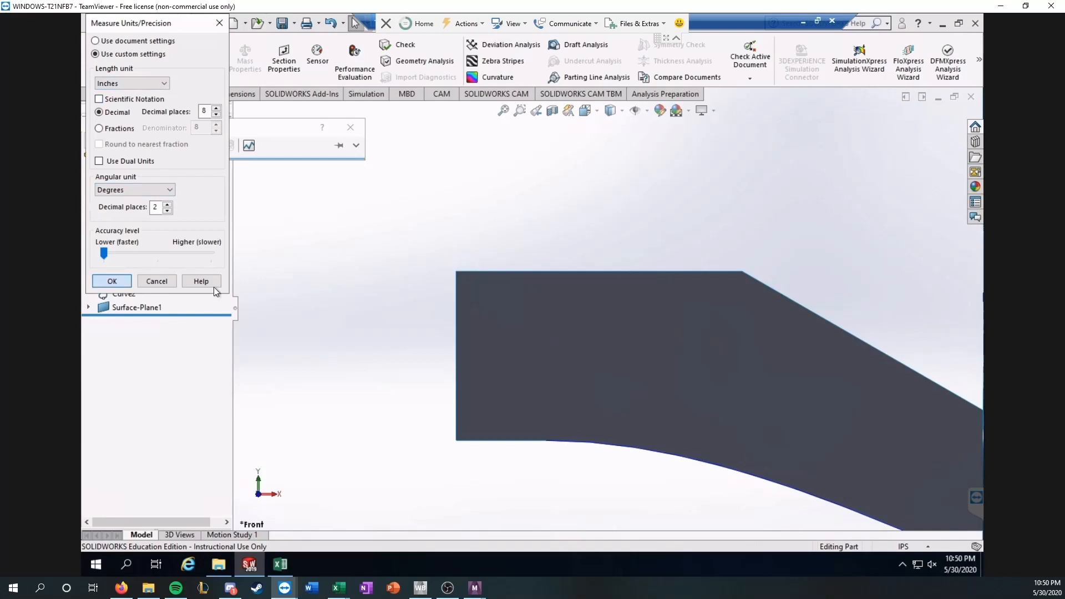
left_click(111, 281)
left_click(742, 273)
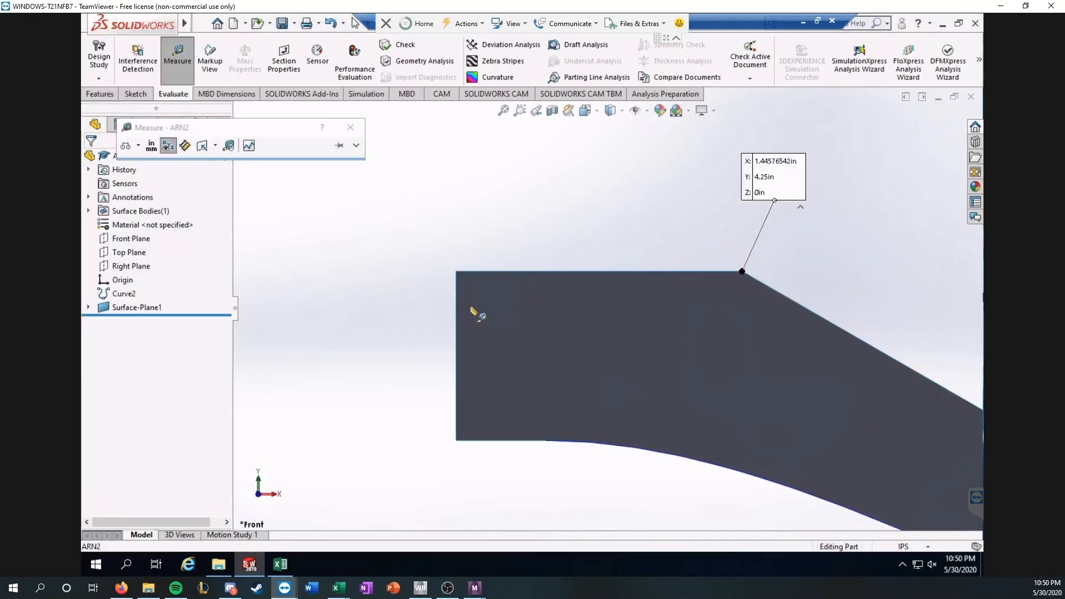
left_click(458, 312)
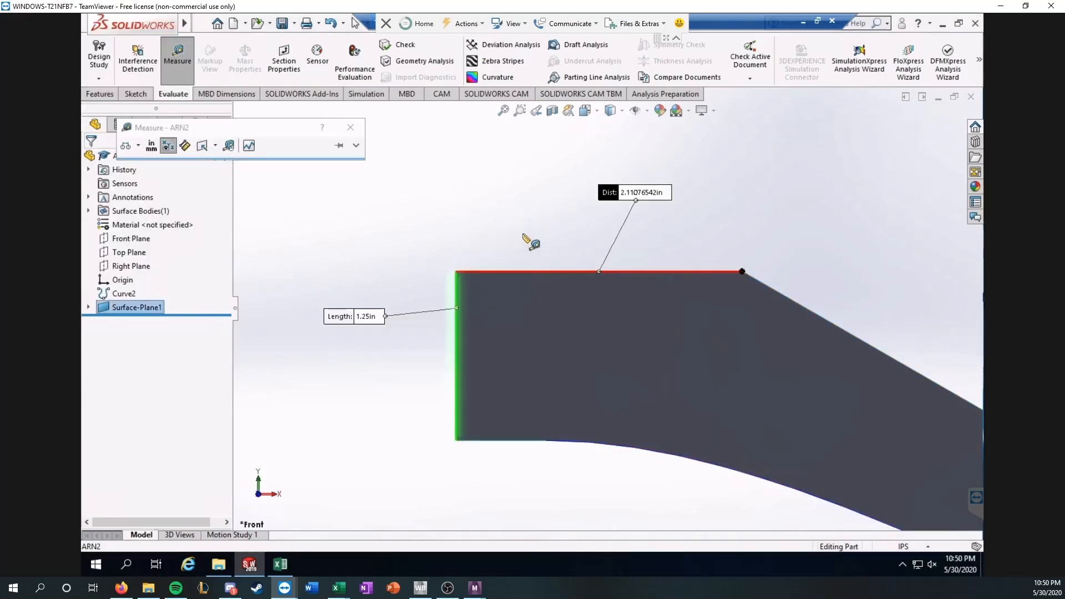
left_click(637, 192)
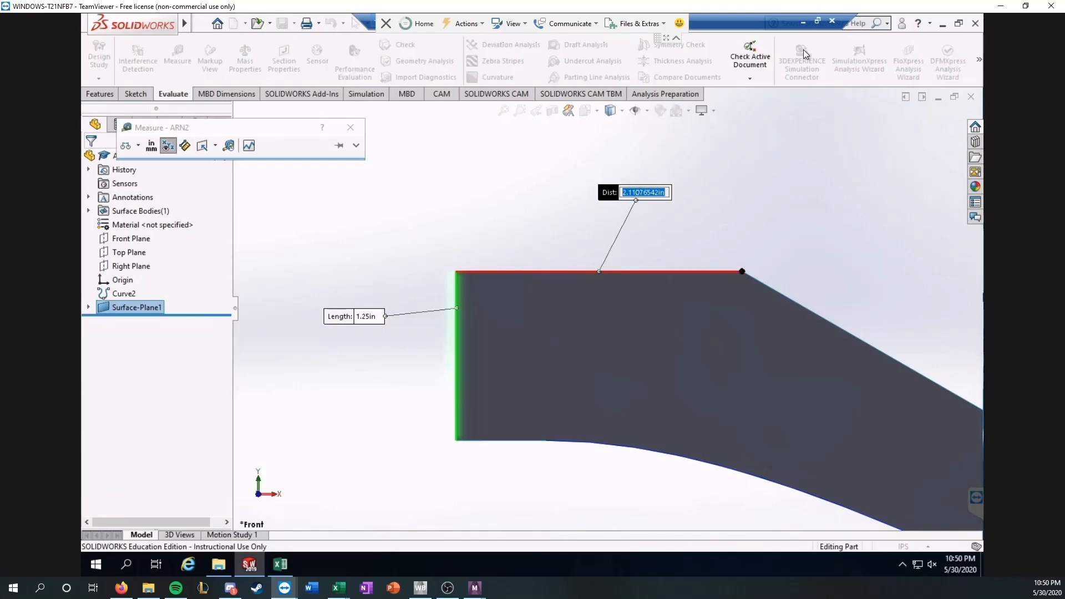
Return to the ARN2 Video model in DesignModeler and delete the horizontal dimension from the Y axis to the shoulder construction point
left_click(1001, 6)
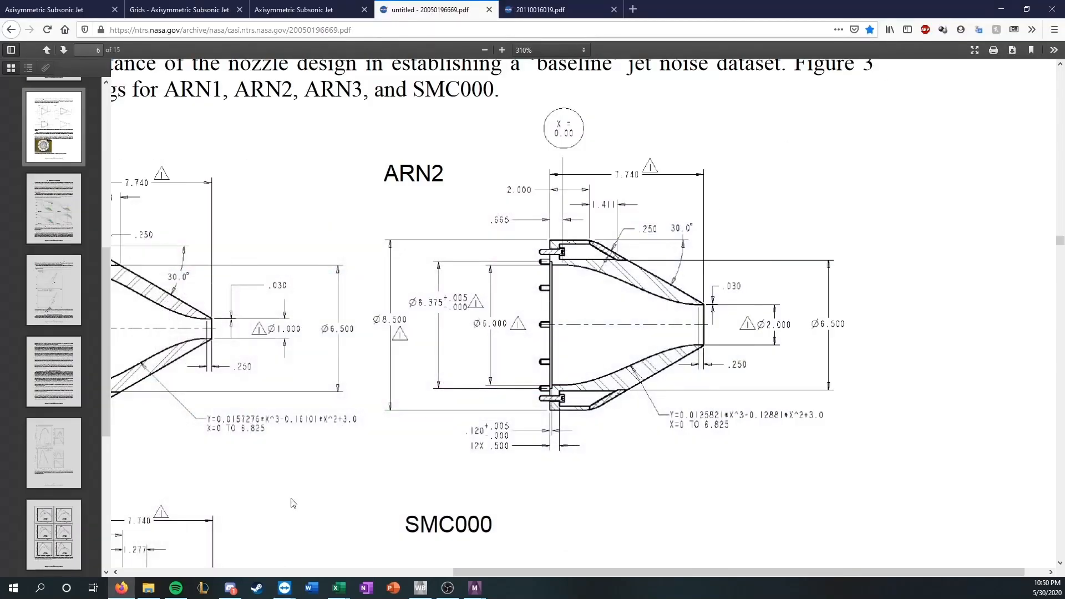
mouse_move(474, 588)
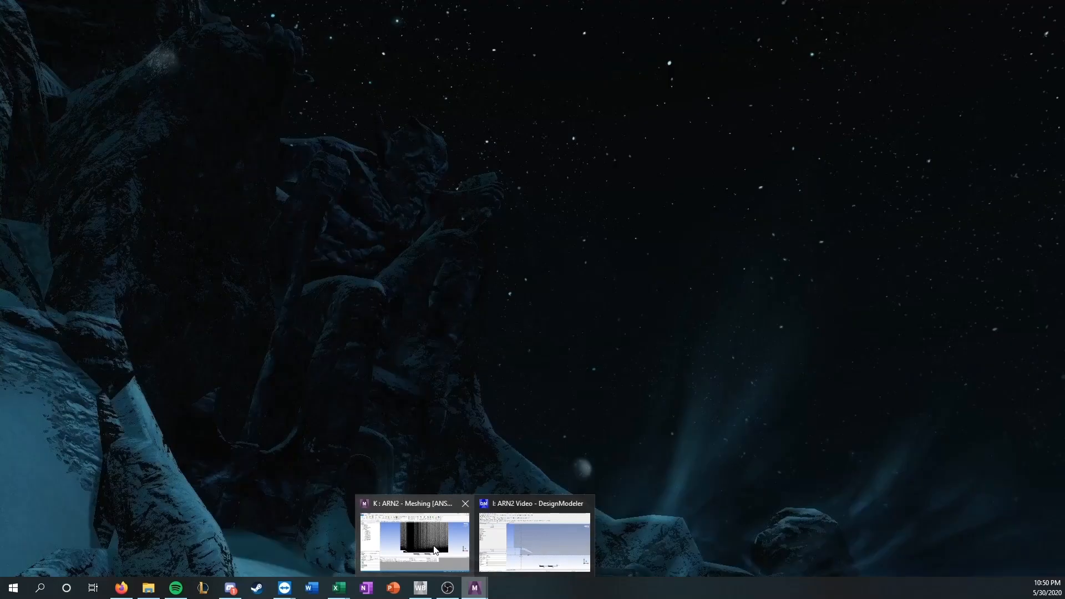
left_click(499, 543)
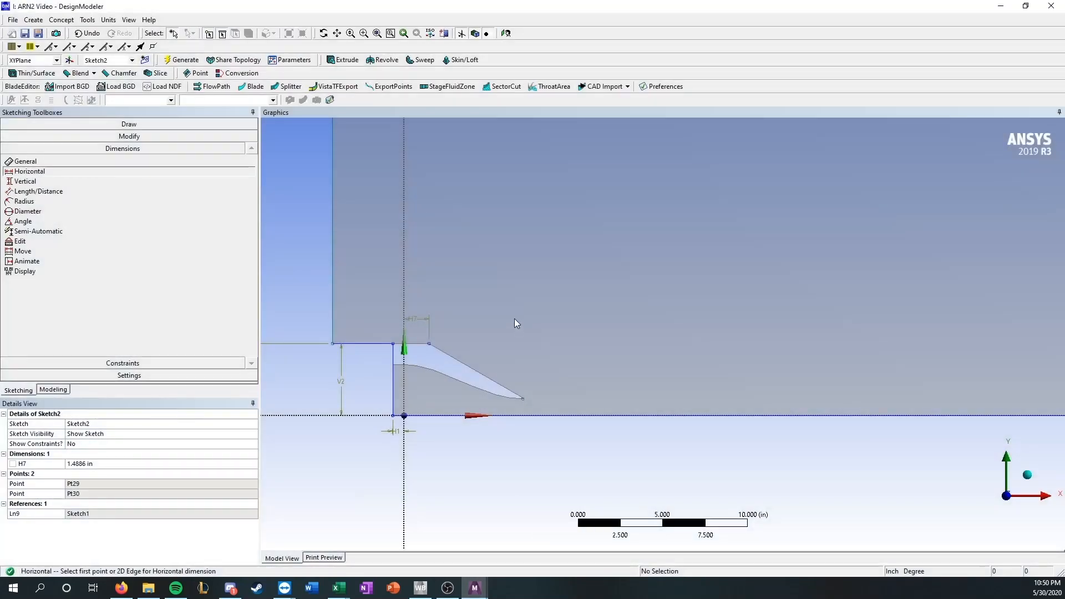
scroll(383, 339, "up", 2)
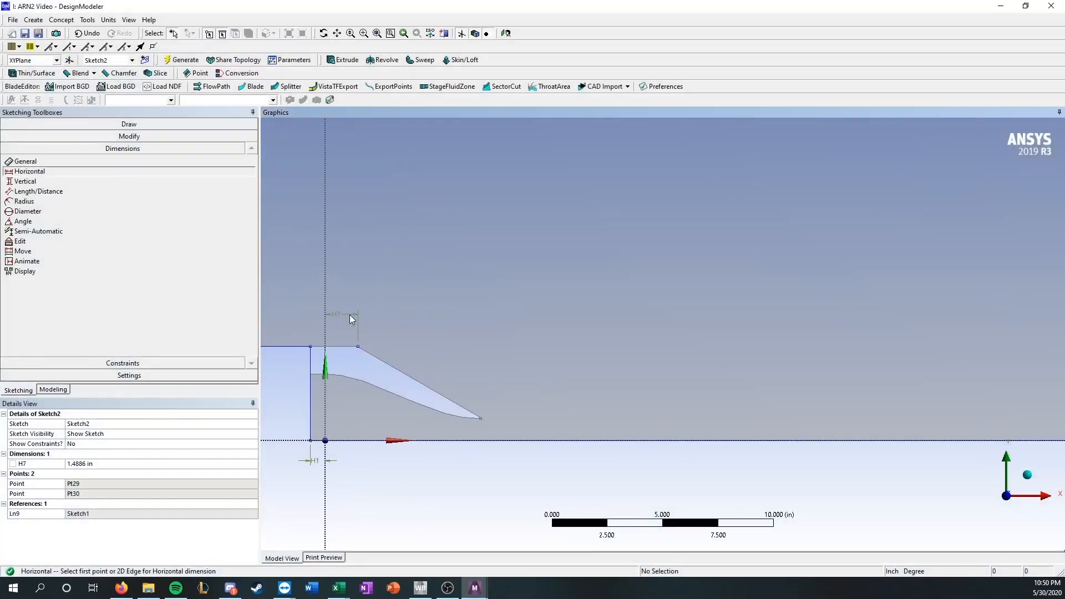
left_click(145, 137)
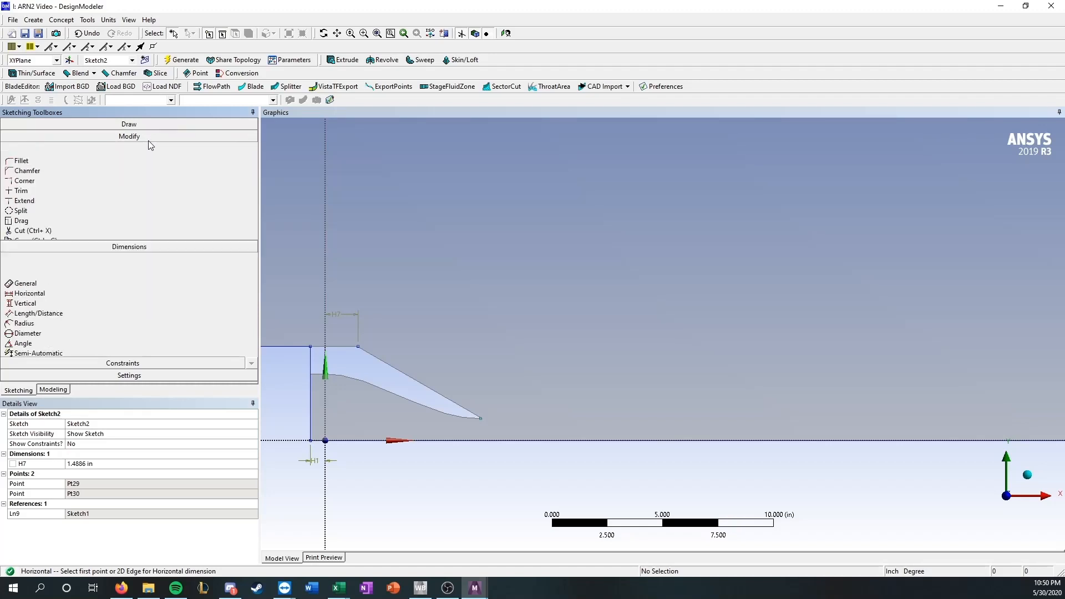
left_click(349, 313)
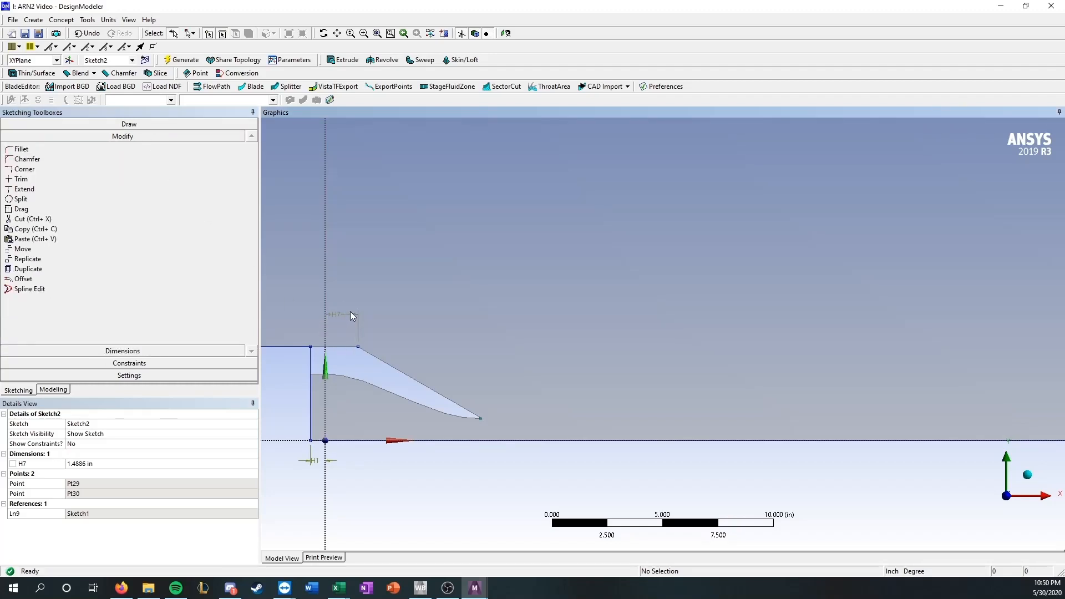
left_click(341, 319)
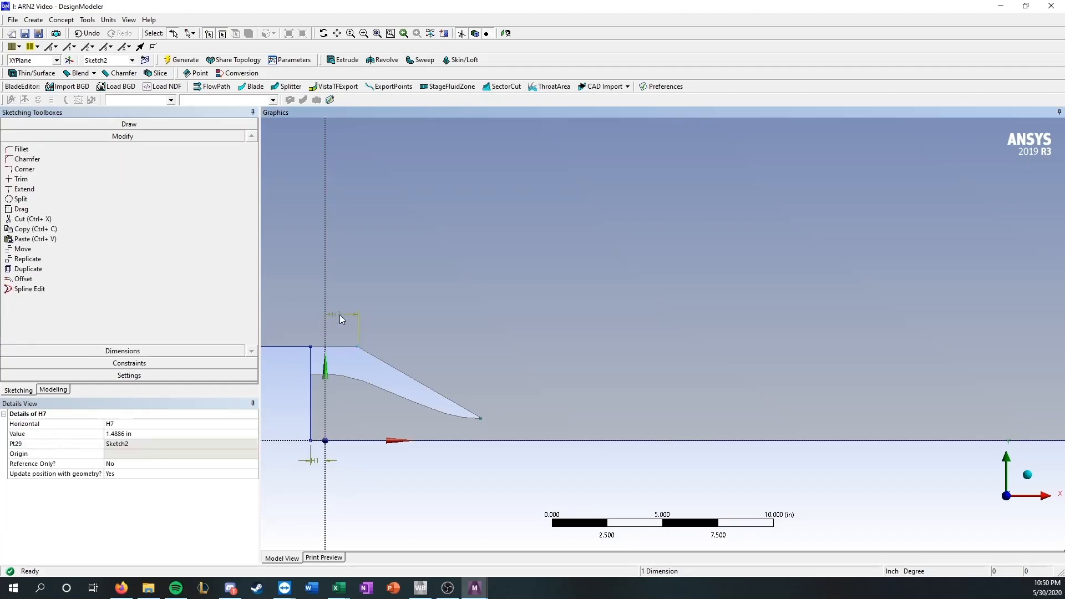
key("Delete")
Dimension the shoulder construction point horizontally from the nozzle's vertical inlet line and set the distance to 2.11076542 in
left_click(158, 351)
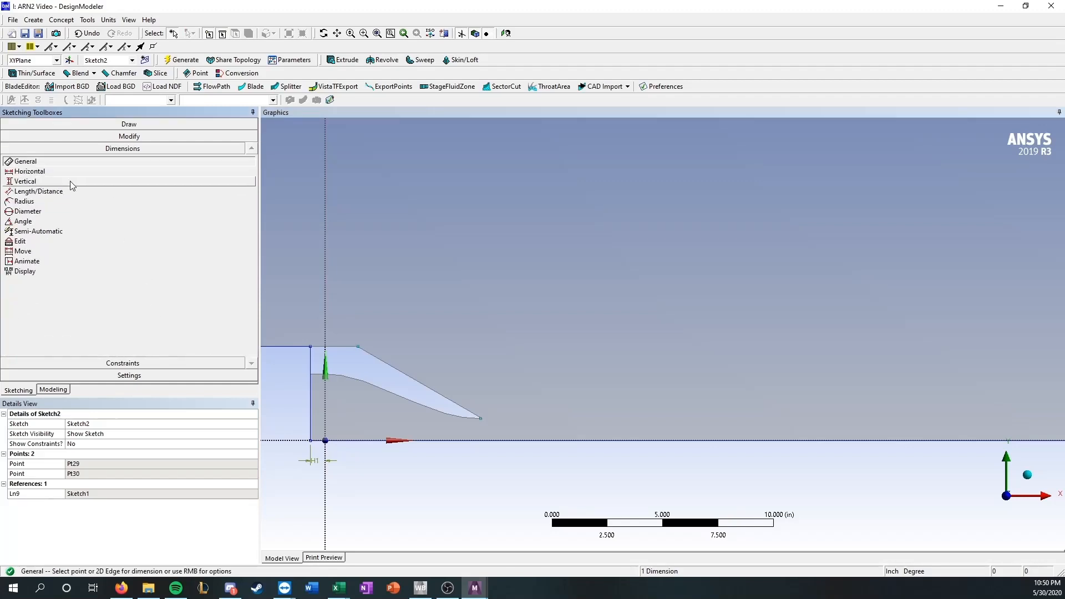
left_click(69, 172)
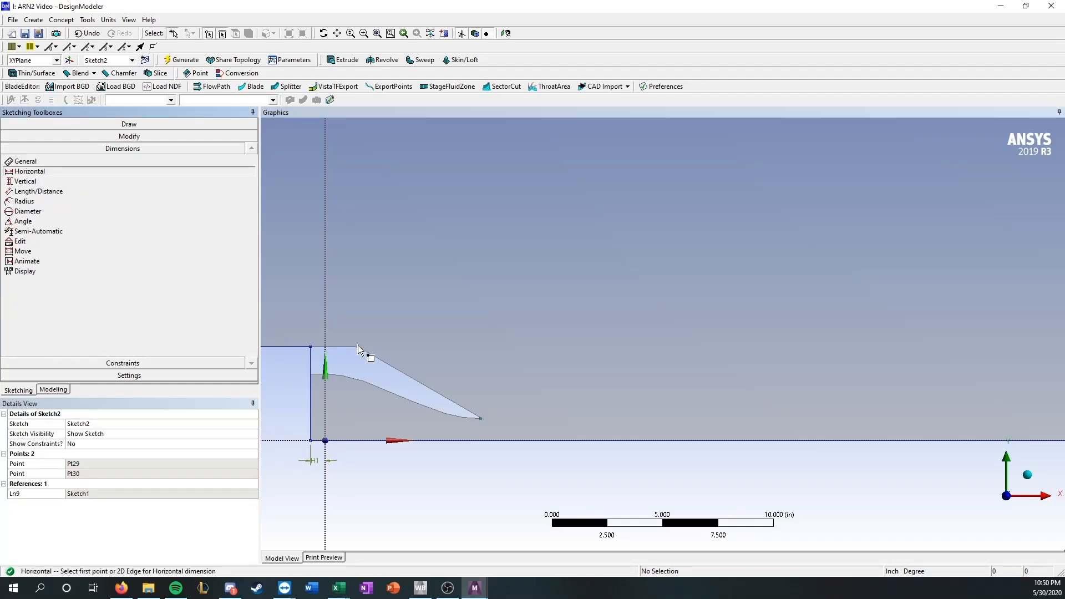
left_click(357, 346)
left_click(310, 356)
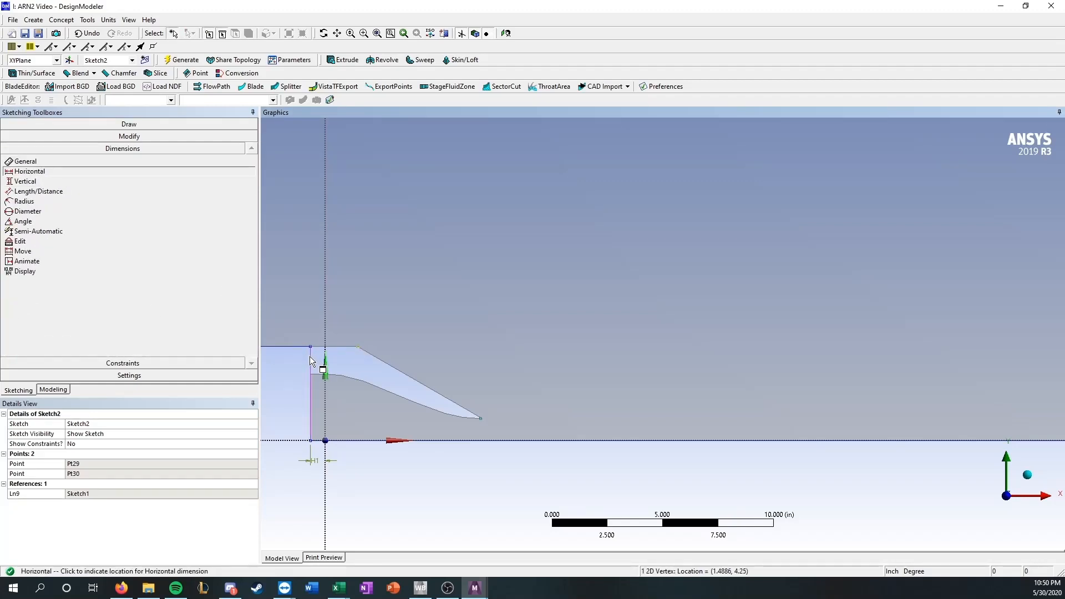
left_click(343, 309)
left_click(117, 465)
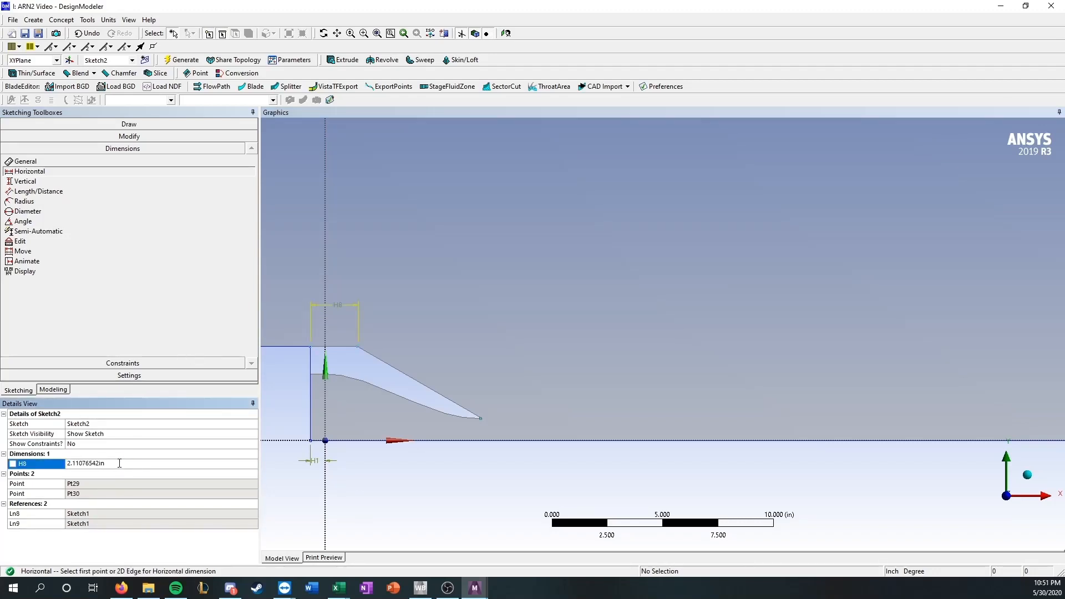
key("Return")
Check the overall nozzle length in the ARN2 drawing, then dimension the exit lip point horizontally from the inlet line at 7.74 in
scroll(359, 371, "down", 2)
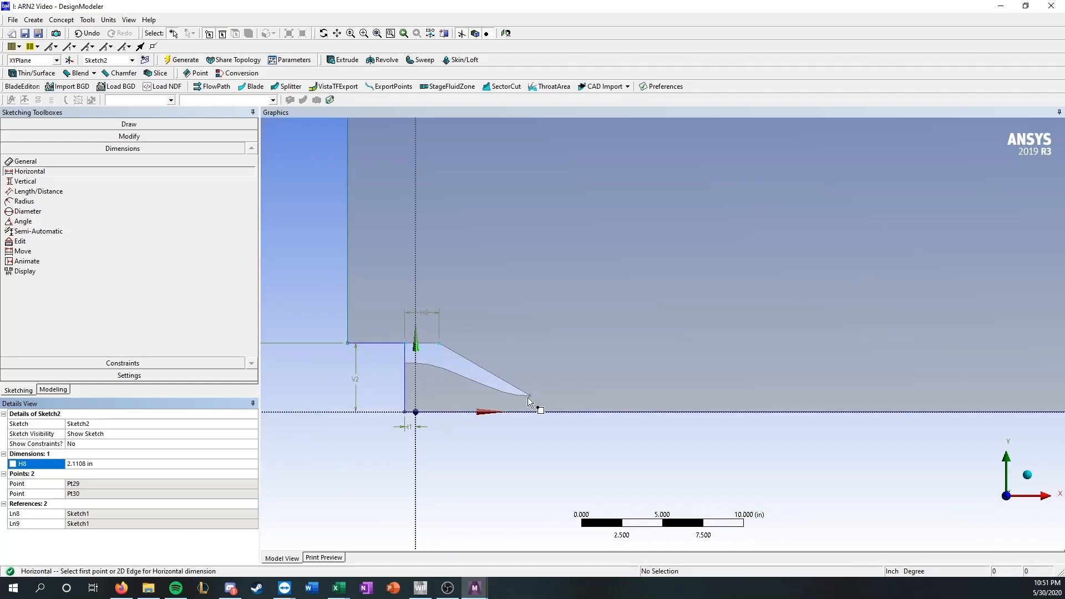
scroll(528, 395, "up", 2)
middle_click_drag(505, 408, 665, 351, "ctrl")
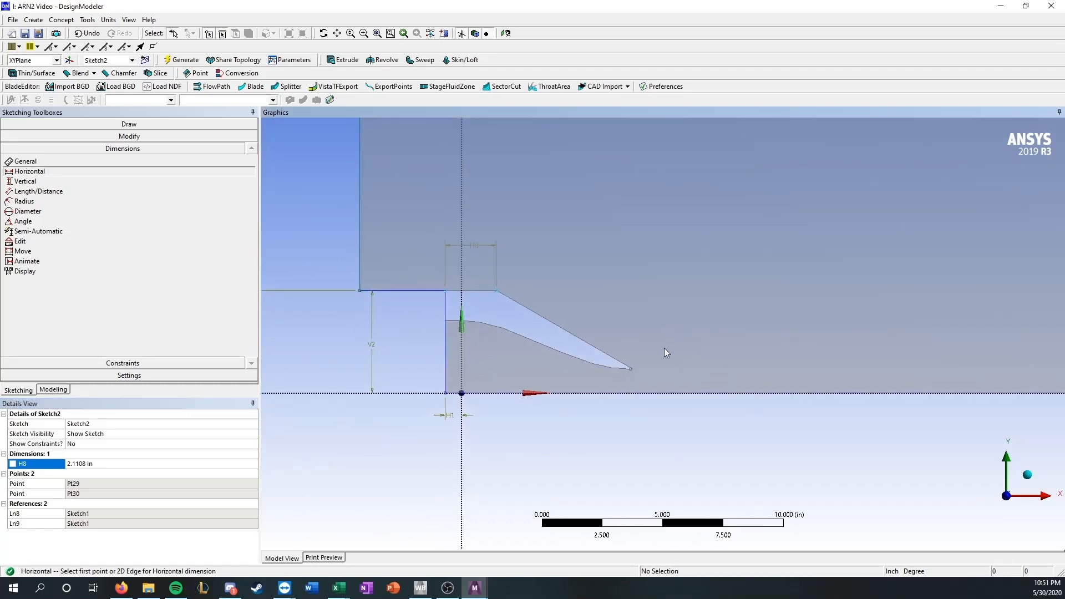
left_click(131, 555)
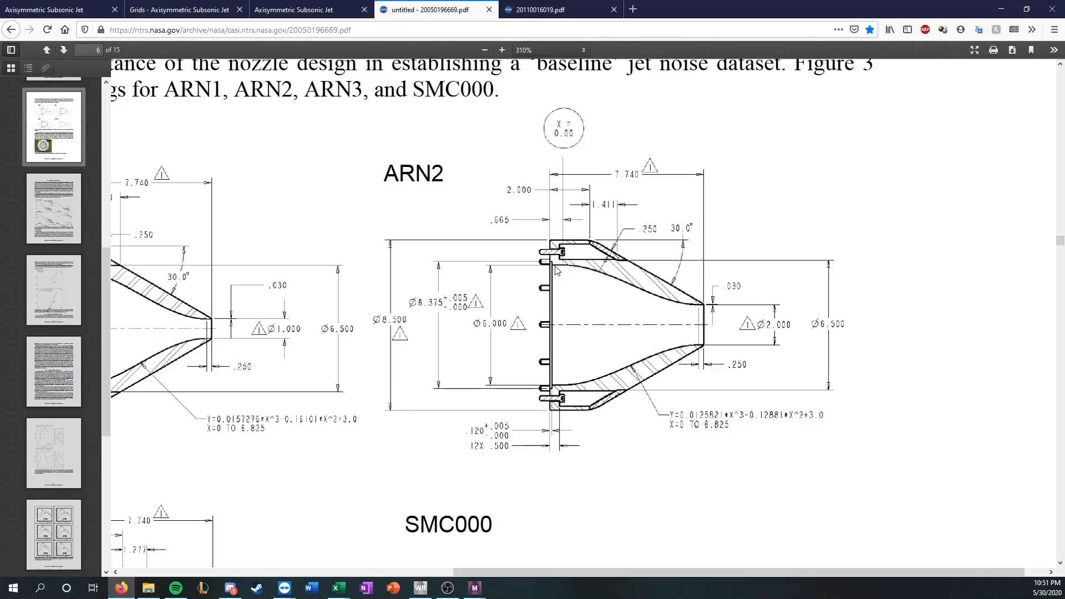
left_click(1002, 9)
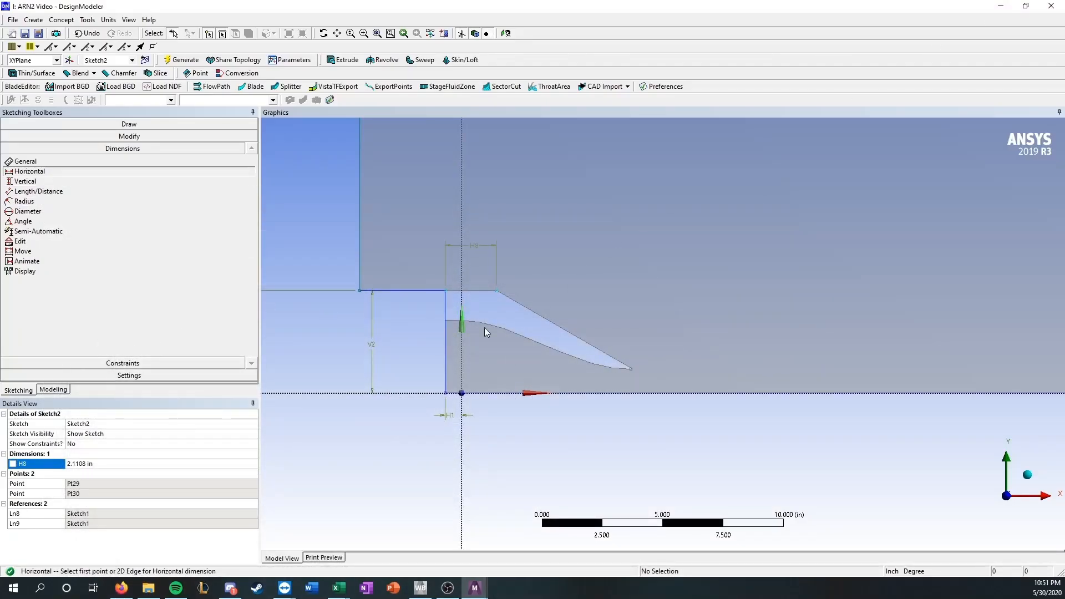
left_click(633, 369)
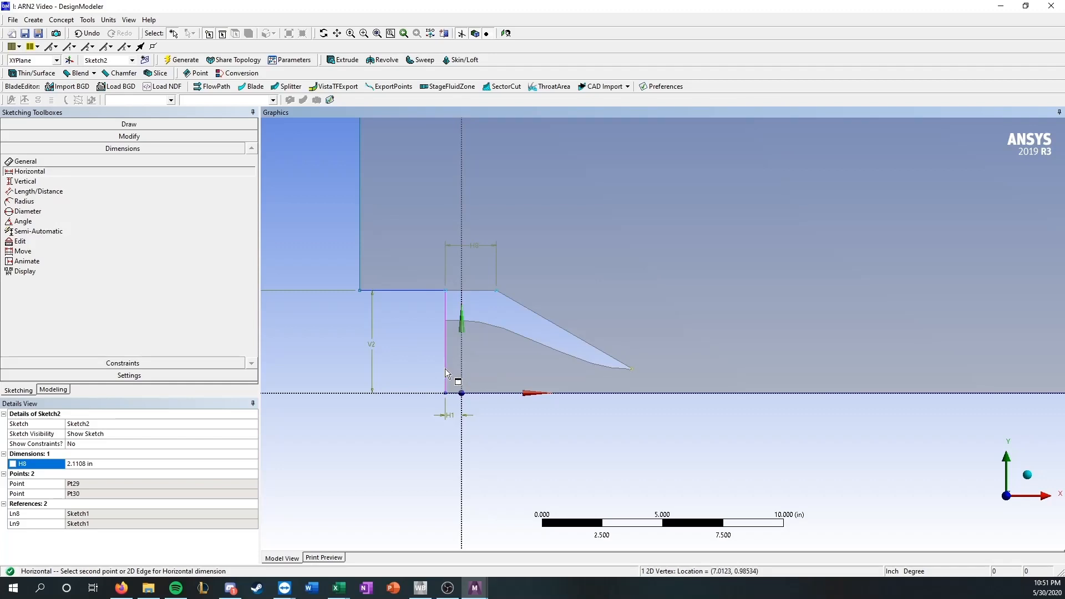
left_click(445, 368)
left_click(525, 451)
left_click(157, 474)
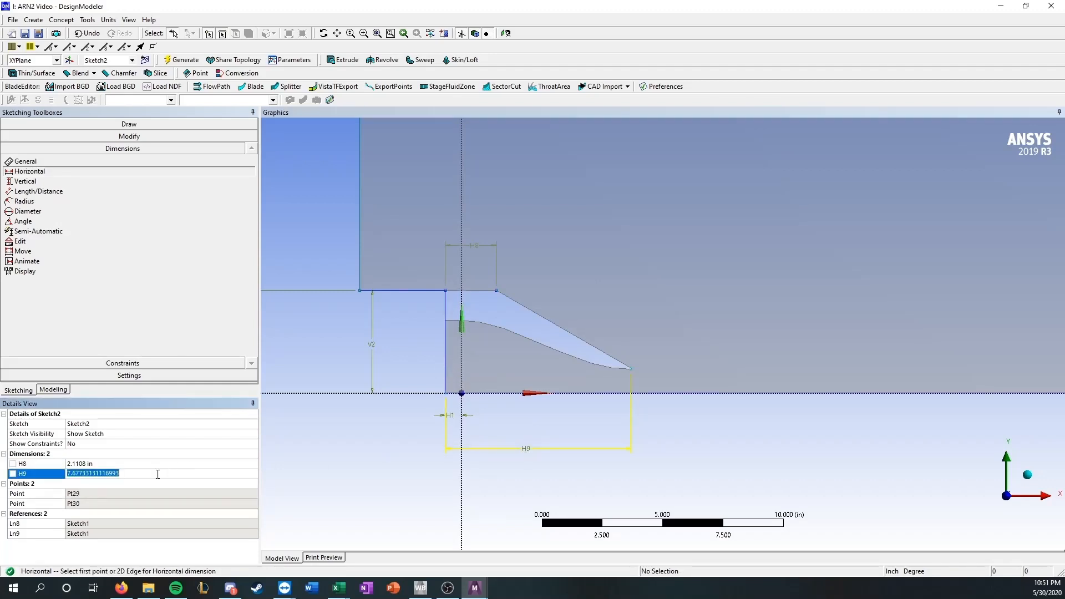
type("7.74")
key("Return")
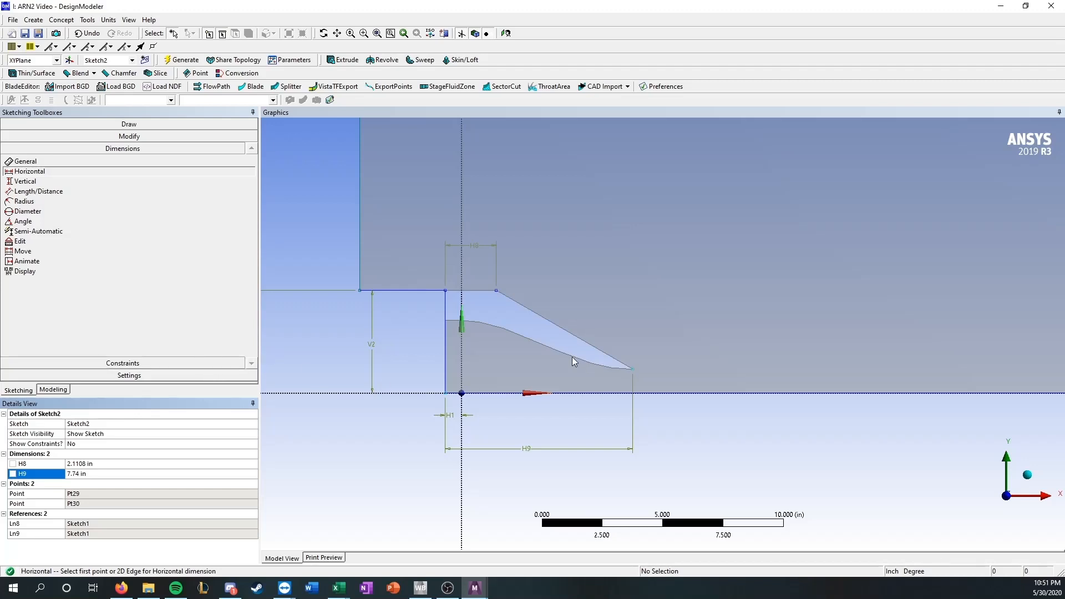
Start a vertical dimension between the exit lip construction point and the horizontal axis line
scroll(584, 367, "up", 3)
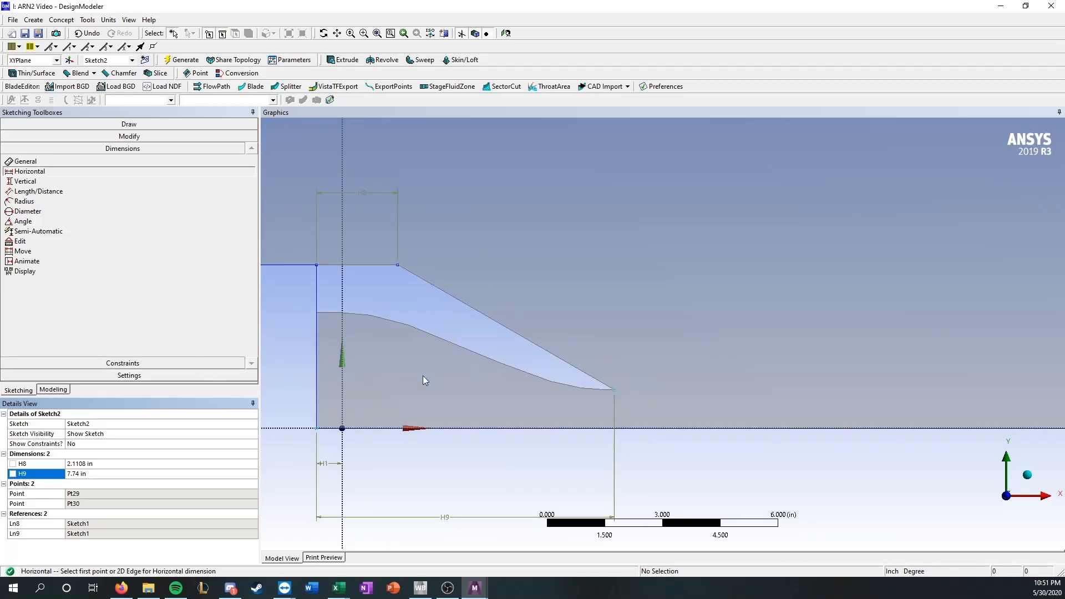
scroll(422, 380, "down", 1)
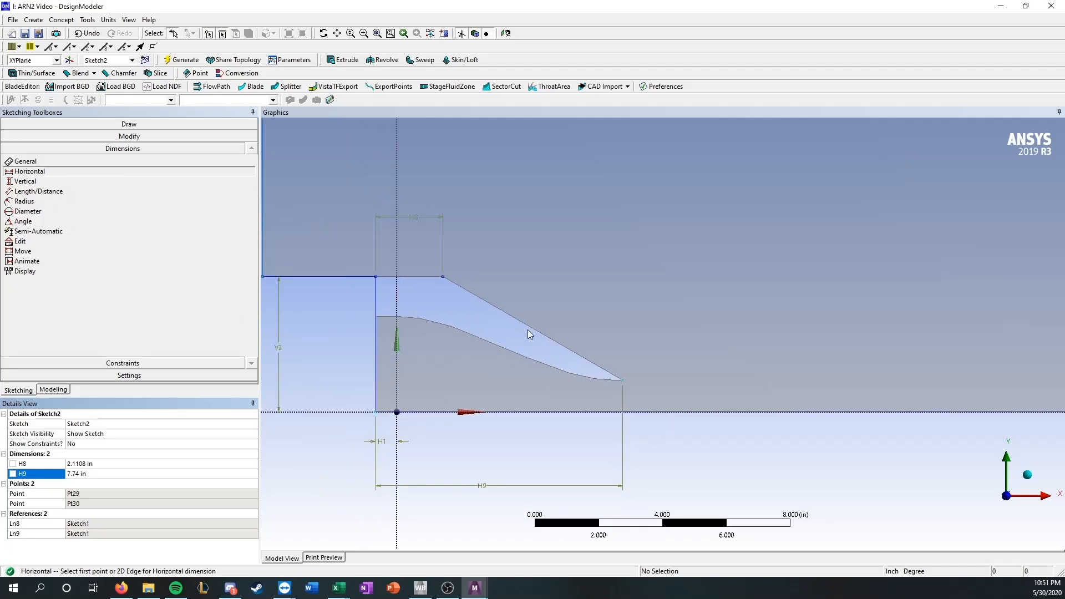
left_click(95, 181)
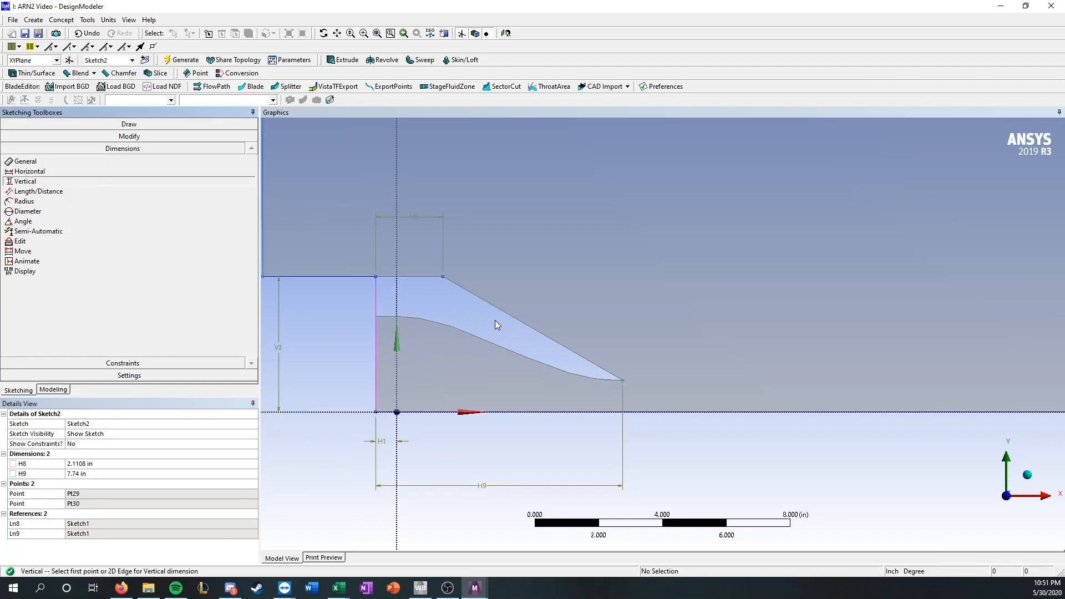
left_click(622, 380)
left_click(510, 412)
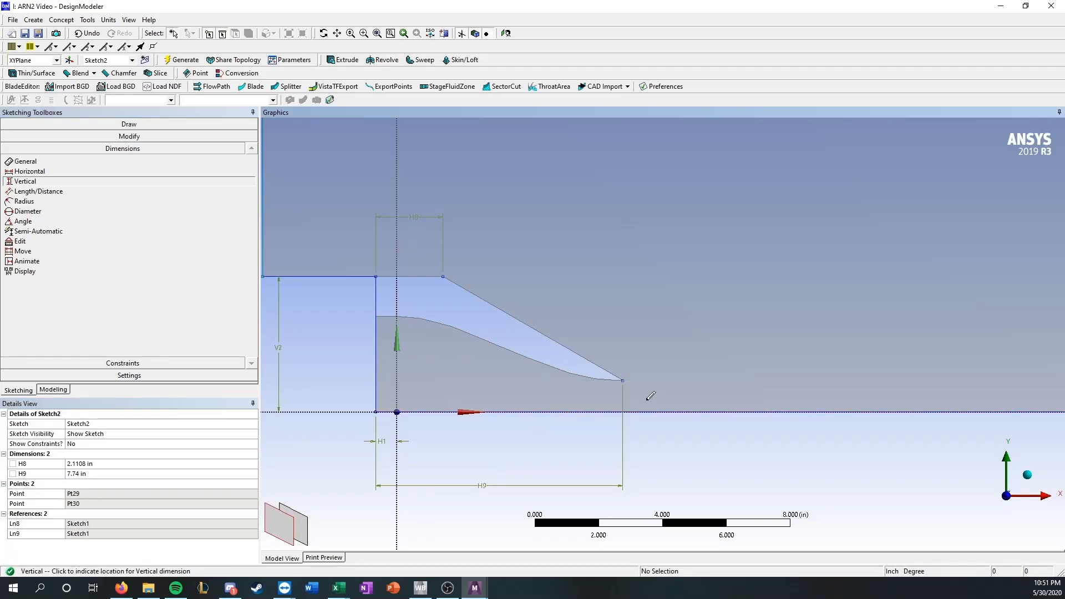
Switch to the Axisymmetric Nozzel Solidworks ARN2 workbook in Excel and examine the nozzle curve's last coordinates at X = 6.825
mouse_move(340, 586)
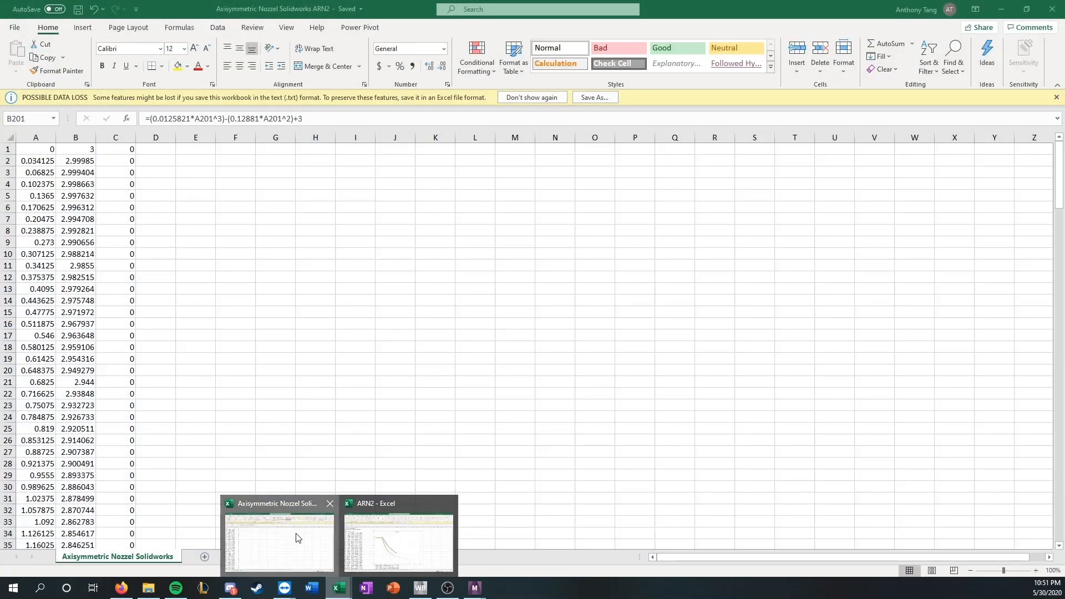
left_click(295, 533)
scroll(83, 172, "down", 12)
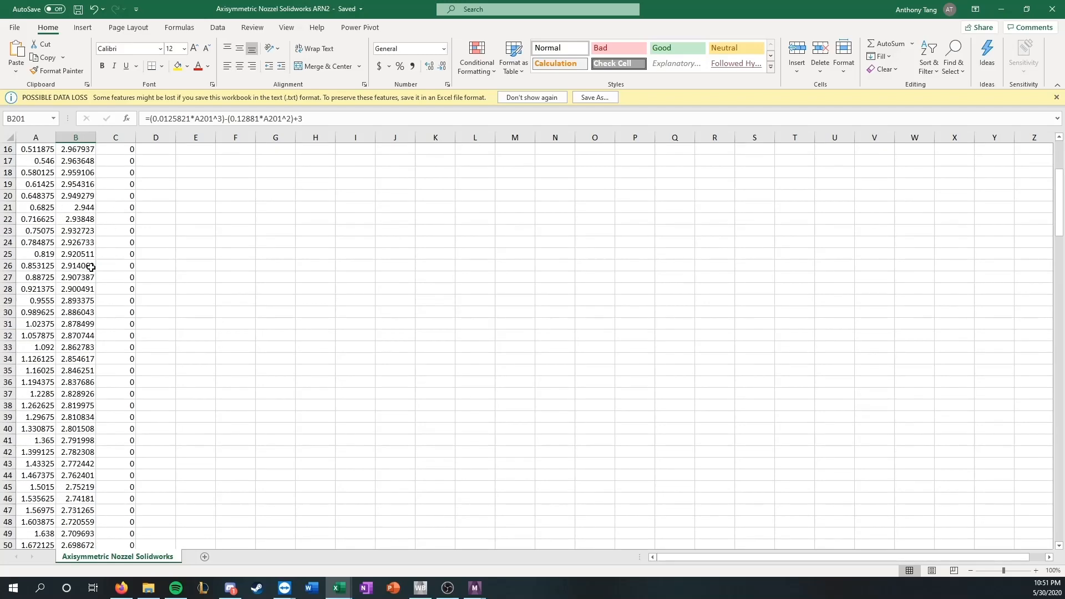
scroll(66, 327, "down", 20)
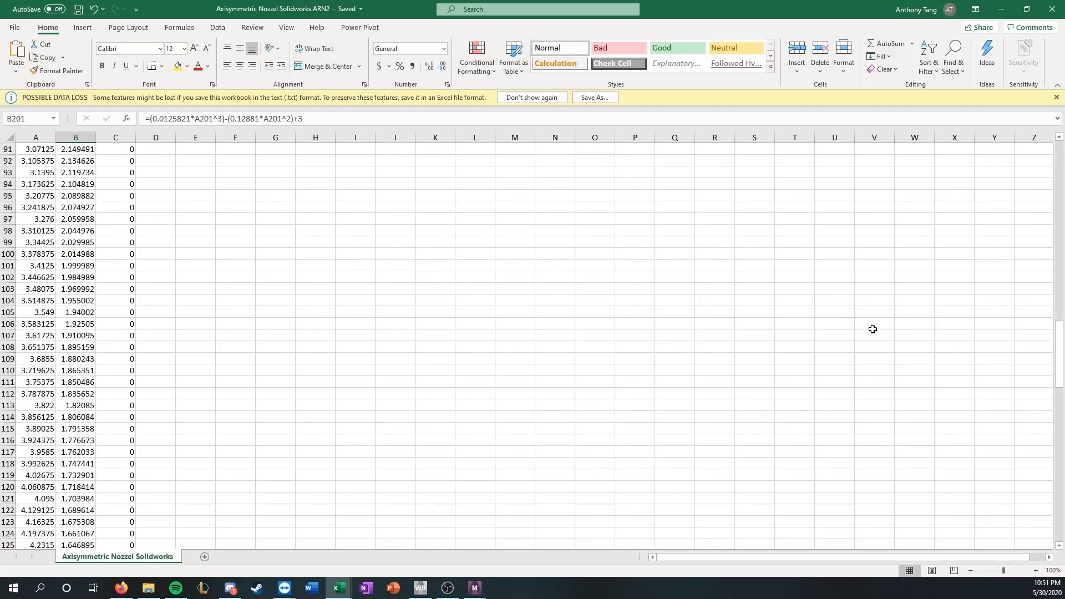
scroll(821, 338, "down", 20)
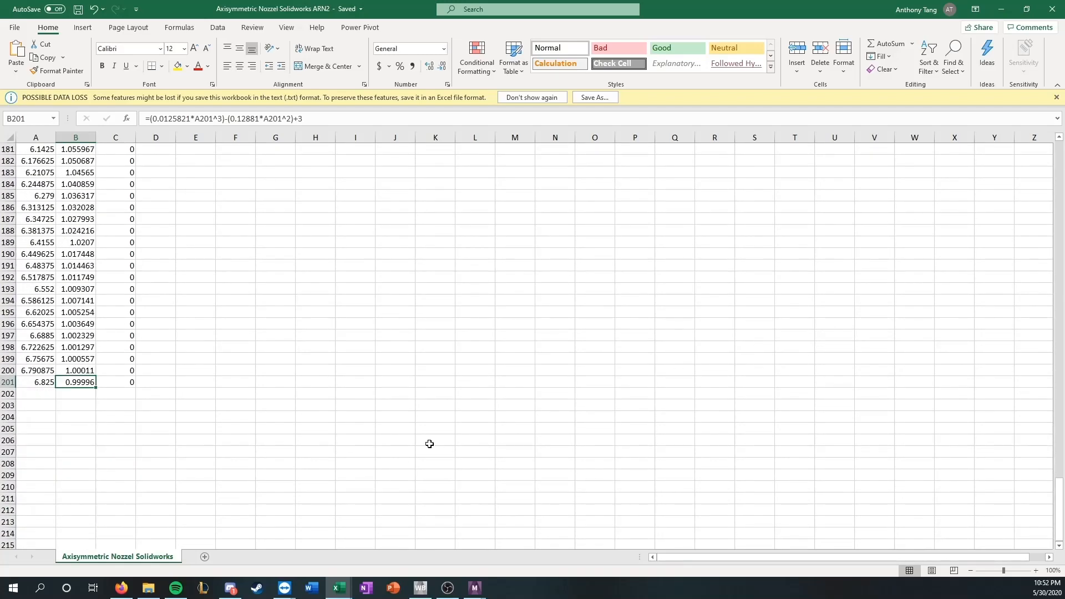
Paste cell B201's radius result into B207 as a plain value and copy its full-precision number
left_click(146, 429)
left_click(76, 383)
double_click(77, 382)
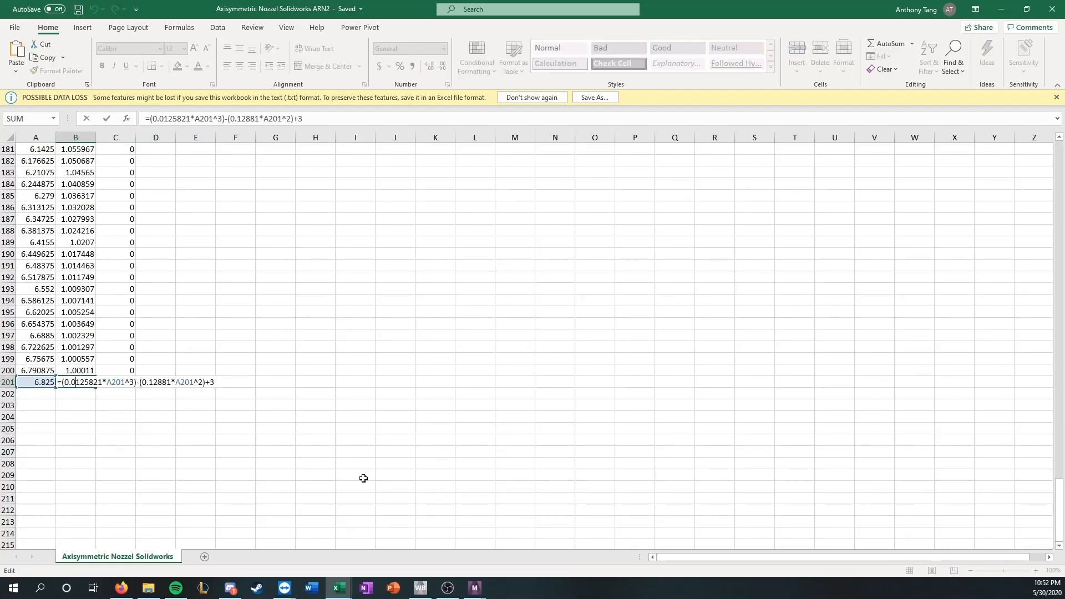
left_click(395, 464)
left_click(76, 382)
left_click(85, 453)
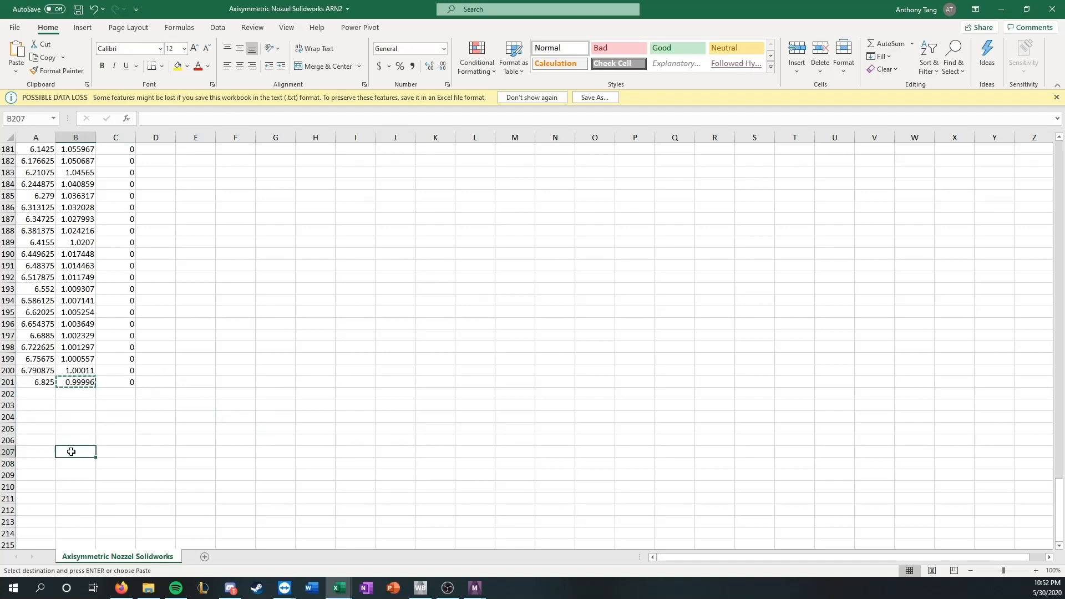
right_click(84, 454)
left_click(116, 200)
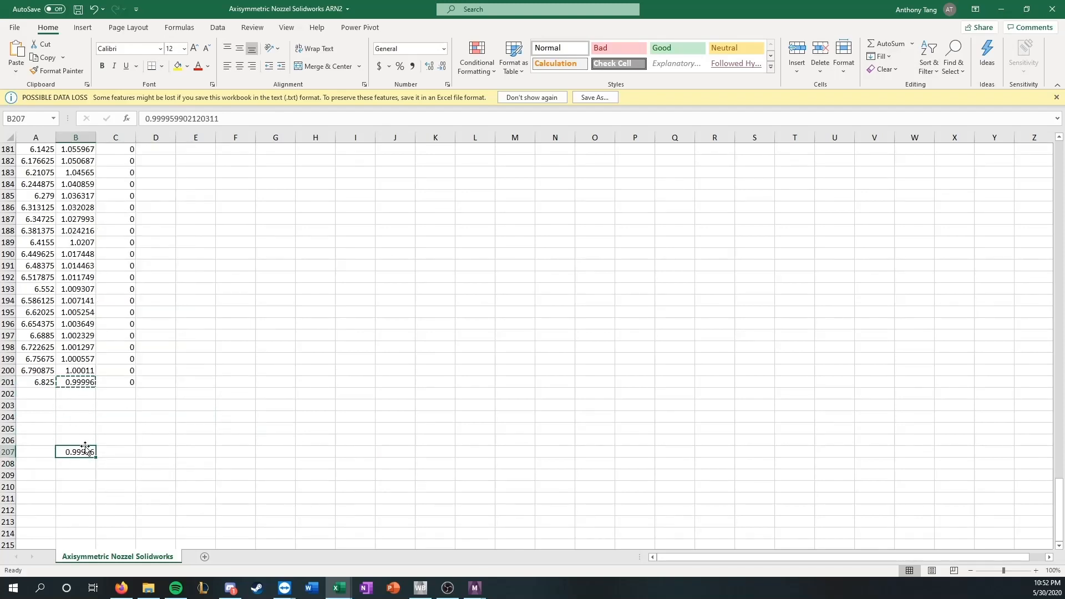
left_click_drag(220, 118, 142, 116)
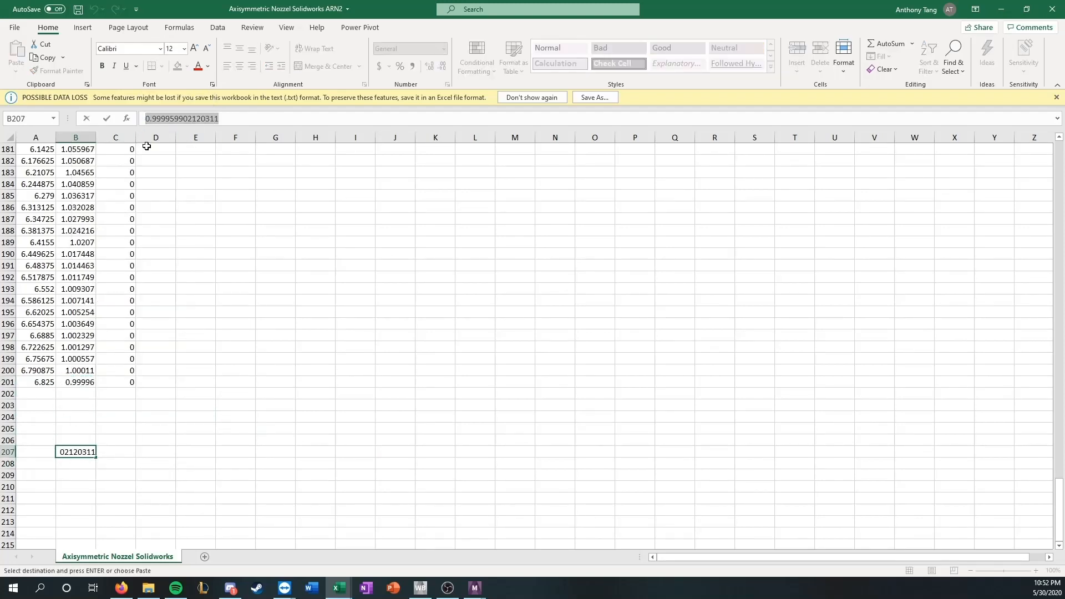
left_click(345, 300)
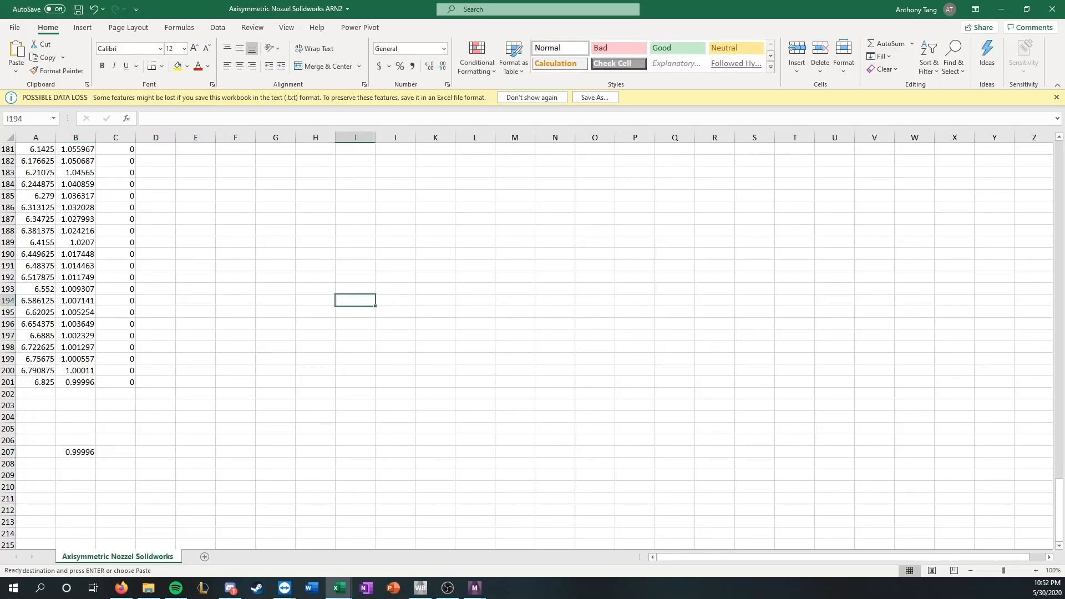
Switch back to DesignModeler, place the exit lip point's vertical dimension from the axis and set it to 0.999959902120311 in
mouse_move(476, 587)
left_click(524, 528)
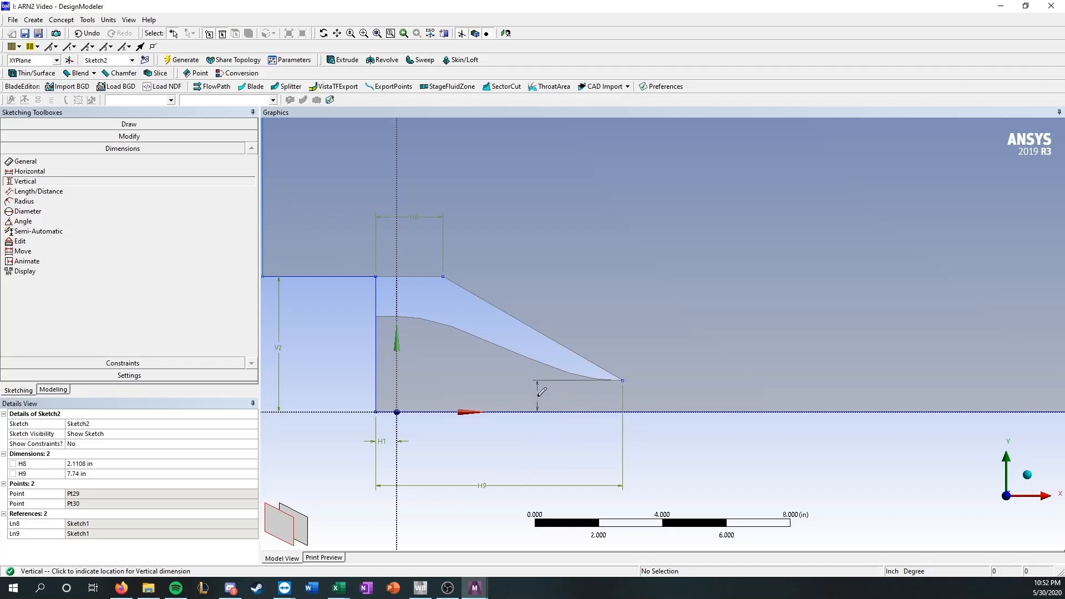
left_click(542, 391)
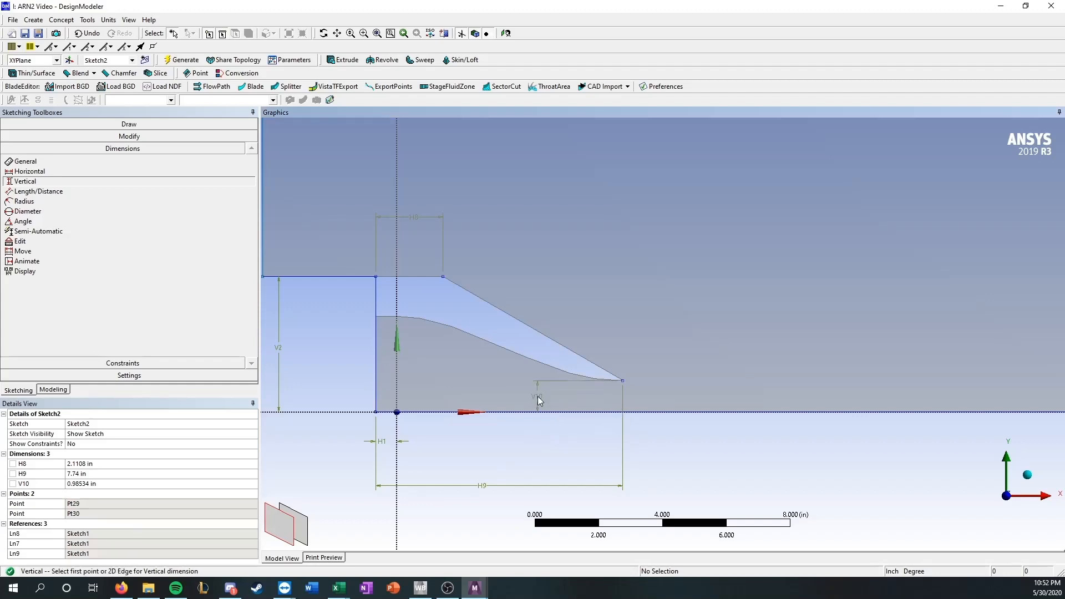
left_click(107, 483)
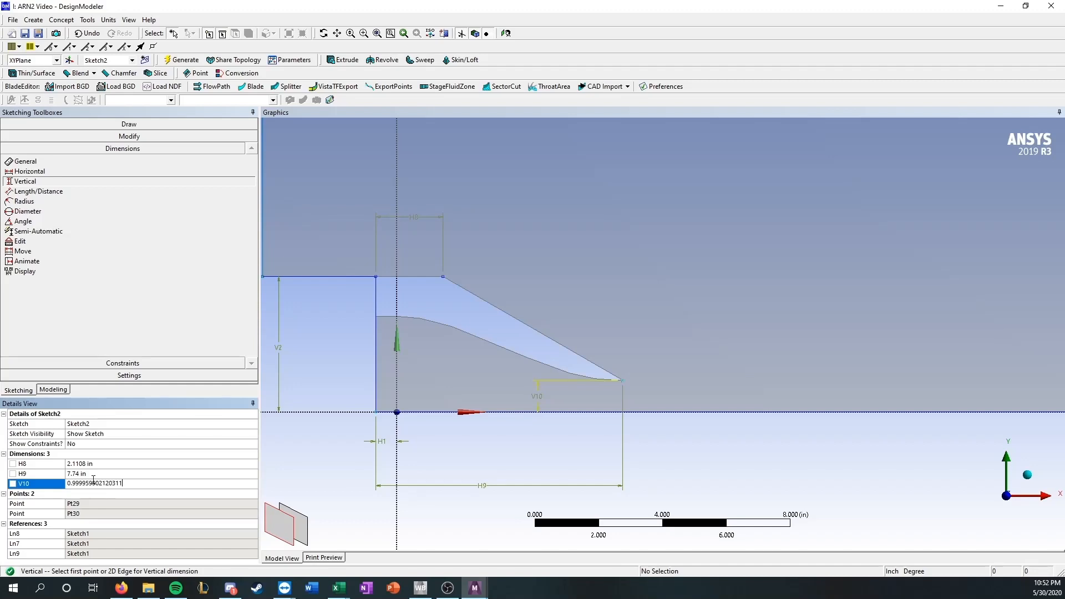
key("Return")
Draw two vertical lines upward into the domain, one from the shoulder construction point and one from the exit lip point
scroll(466, 237, "down", 1)
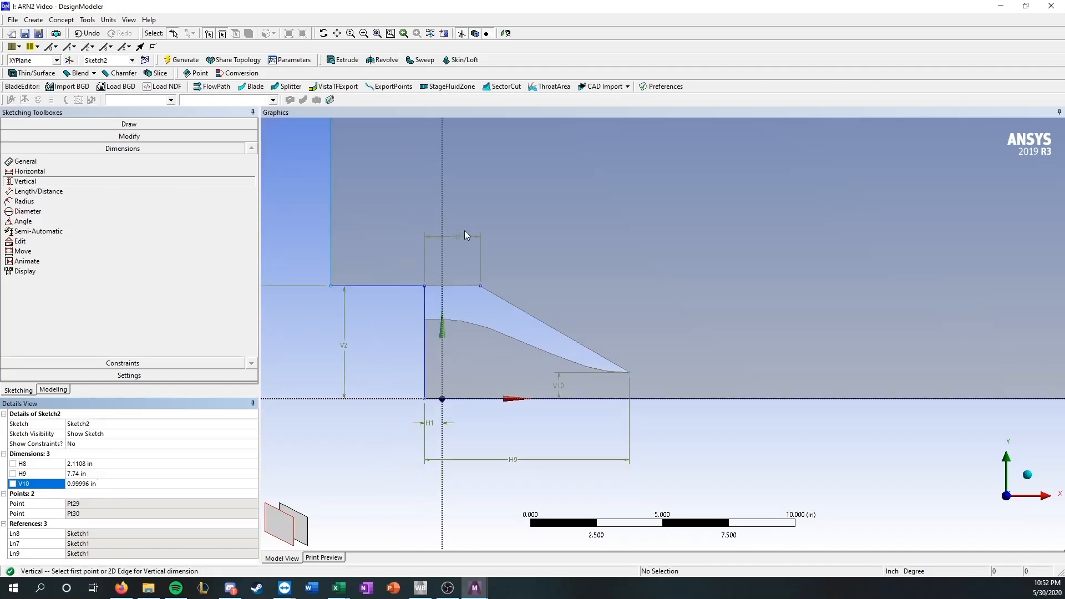
left_click(122, 136)
left_click(123, 124)
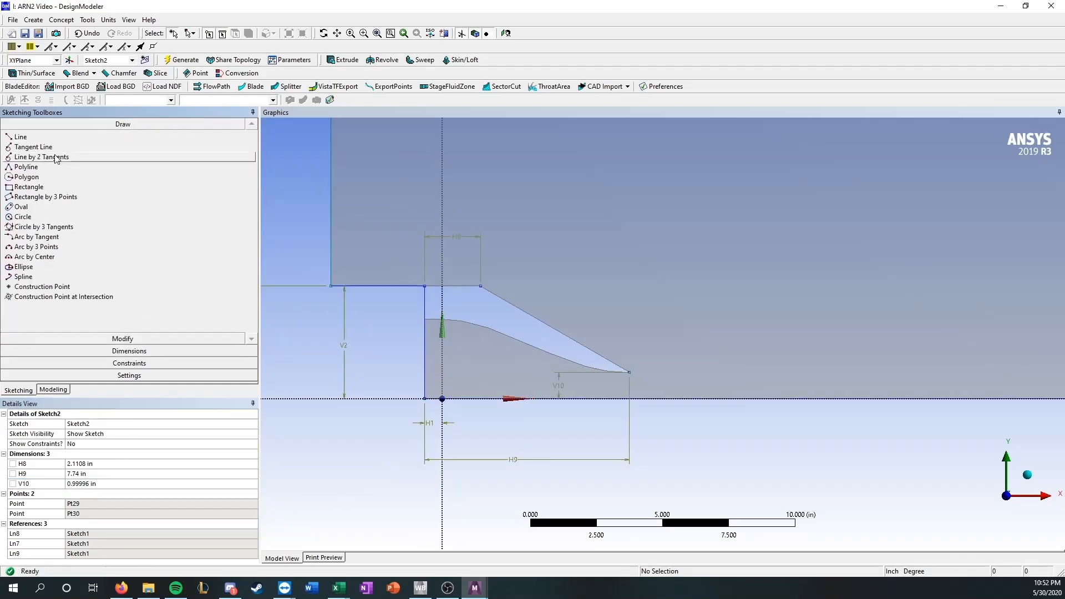
left_click(61, 139)
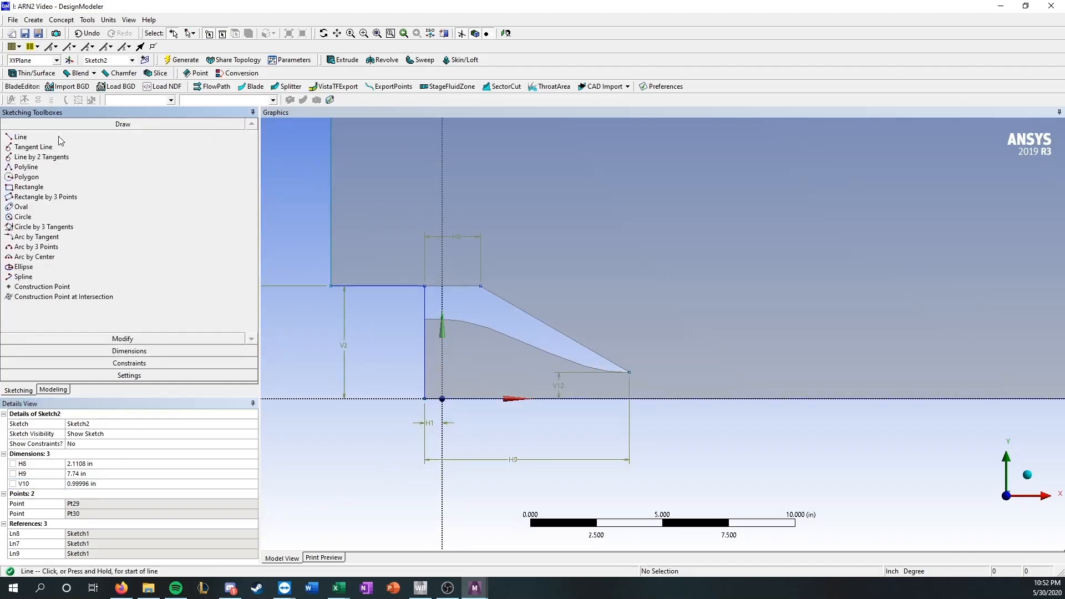
left_click(480, 285)
left_click(480, 162)
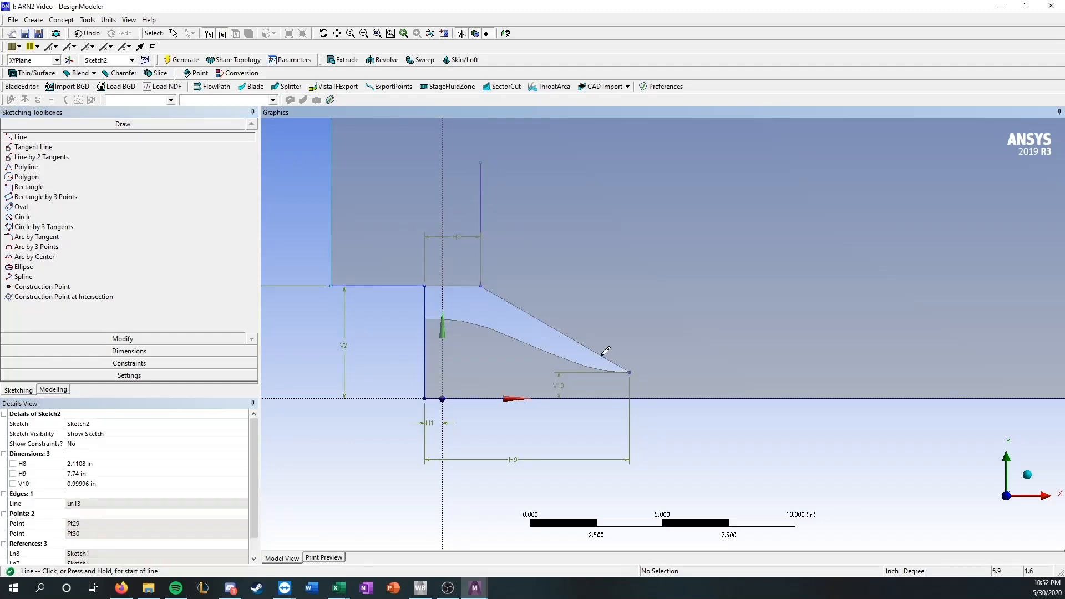
left_click(629, 370)
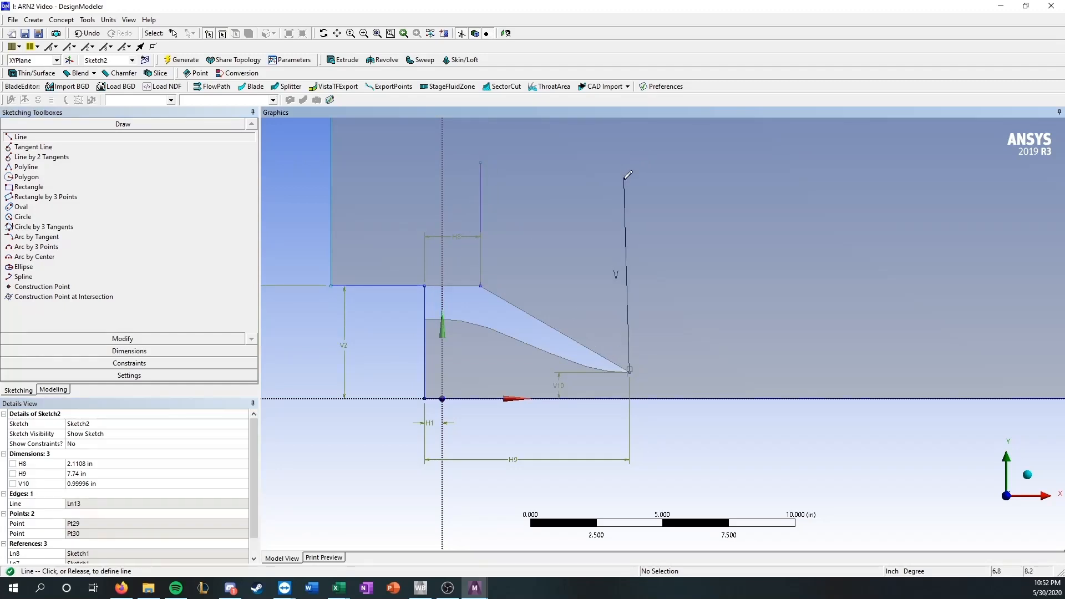
left_click(624, 178)
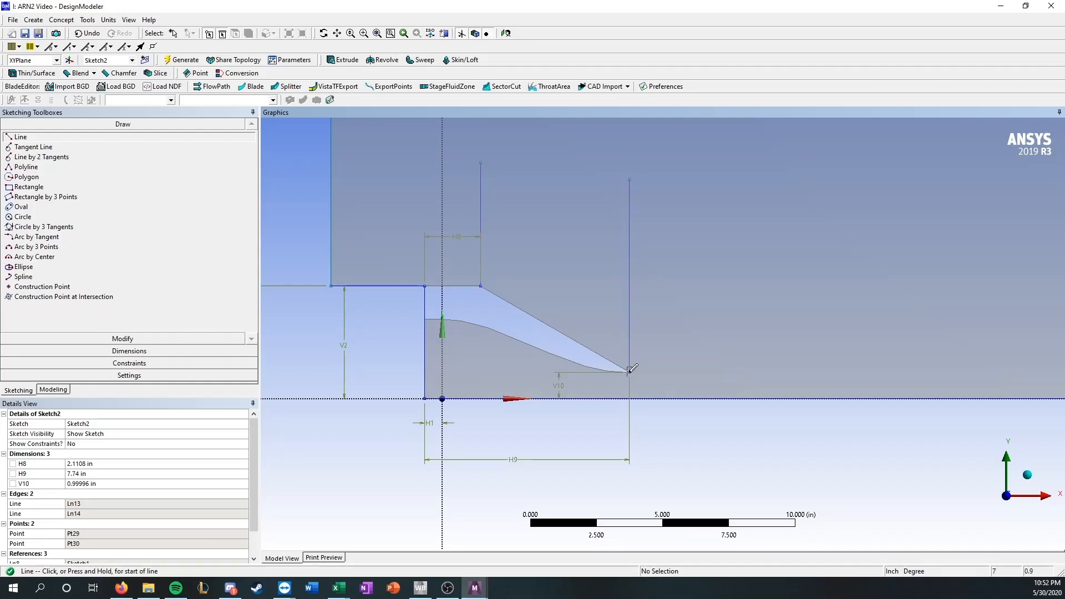
Start a third line from the exit lip point toward the domain's outlet edge
left_click(629, 369)
scroll(717, 349, "down", 10)
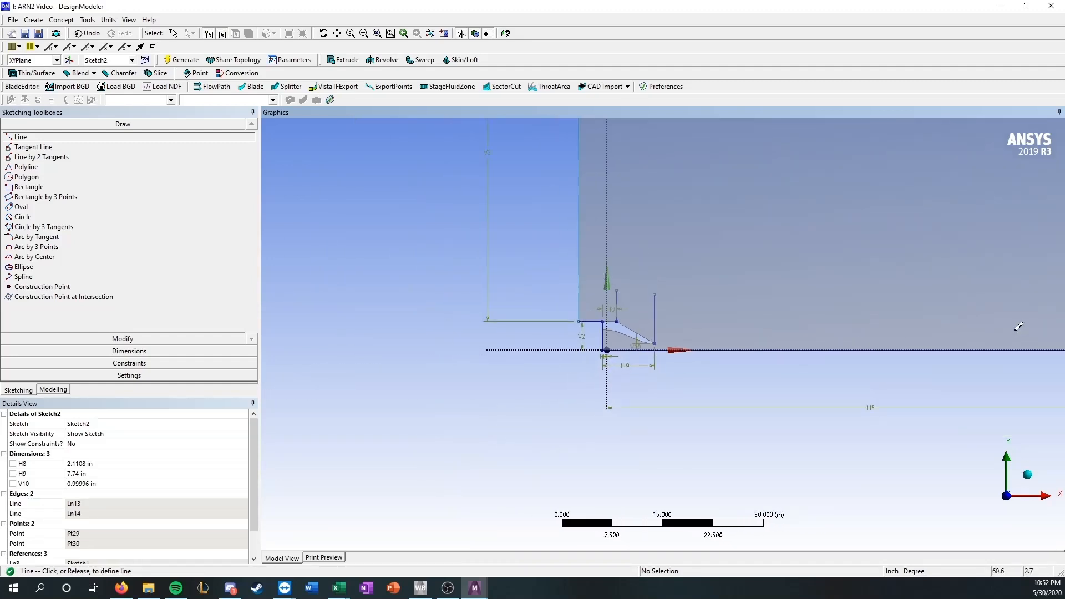
scroll(1031, 318, "down", 1)
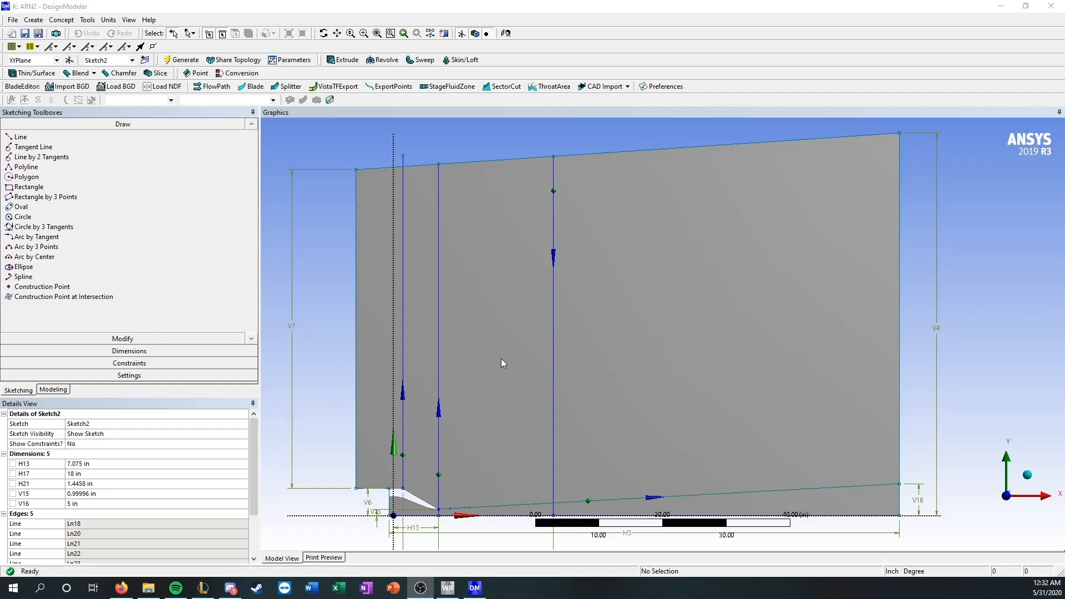
Examine the zone-splitting lines of the ARN2 geometry and the dimensions locating the sloped line at the outlet and the downstream vertical line
middle_click_drag(501, 358, 510, 340, "ctrl")
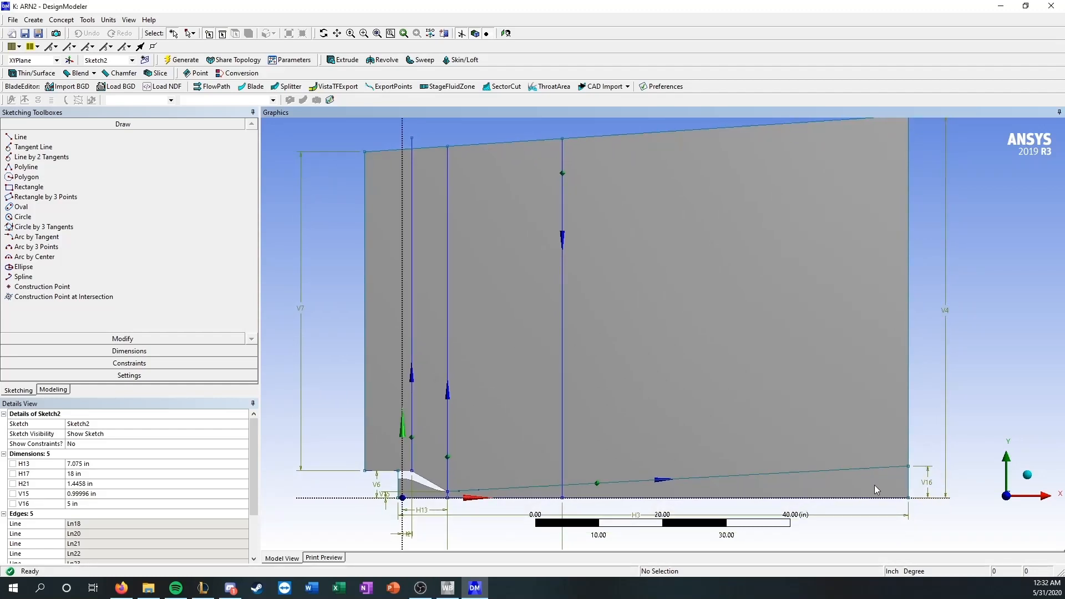
scroll(933, 488, "up", 1)
scroll(932, 488, "up", 1)
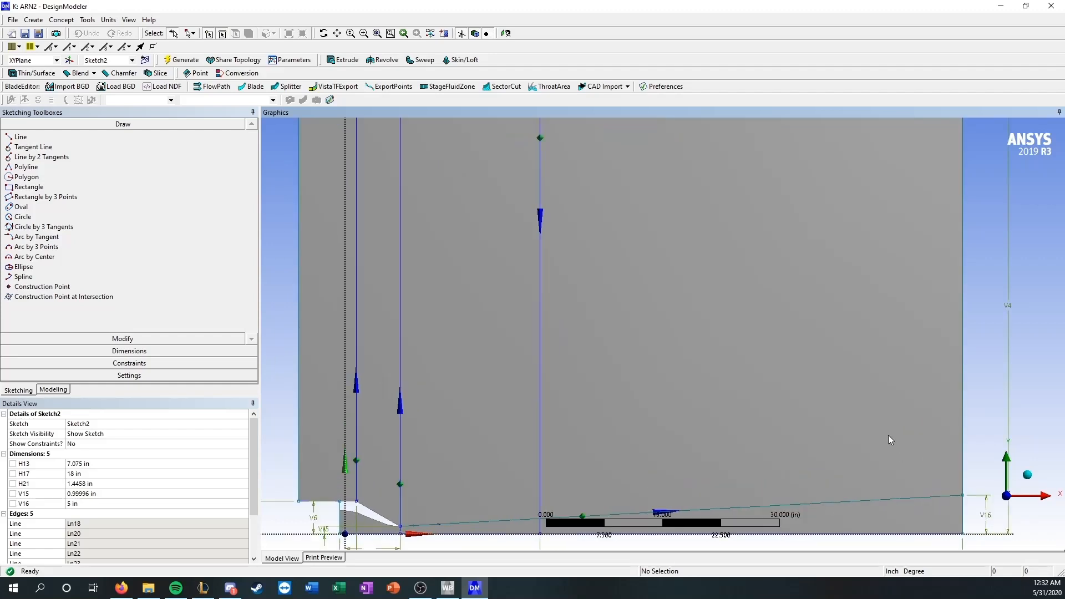
middle_click_drag(880, 429, 745, 336, "ctrl")
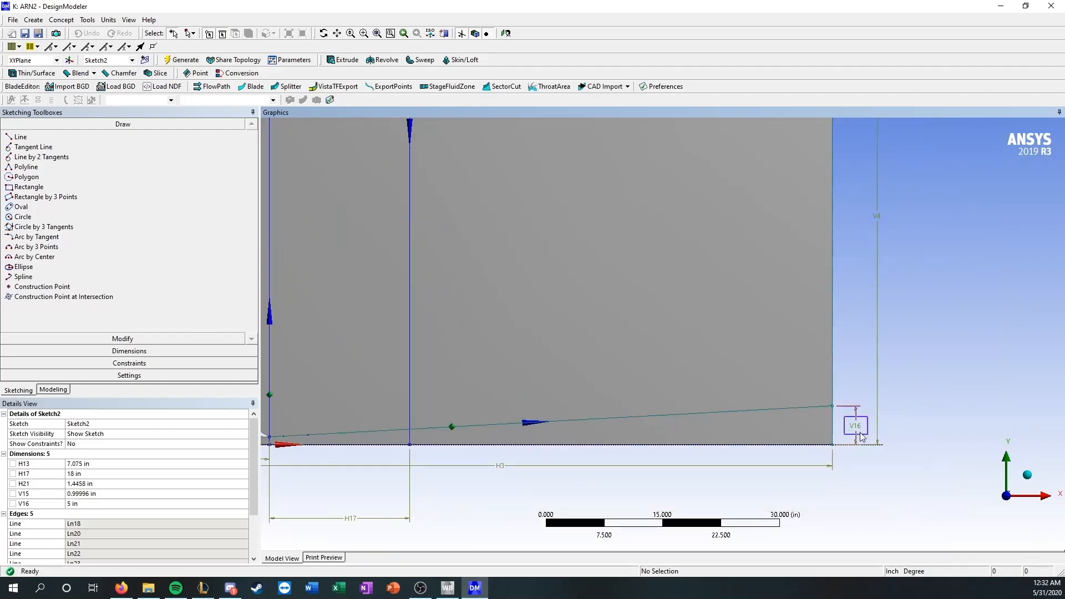
scroll(857, 430, "down", 3)
scroll(497, 428, "up", 3)
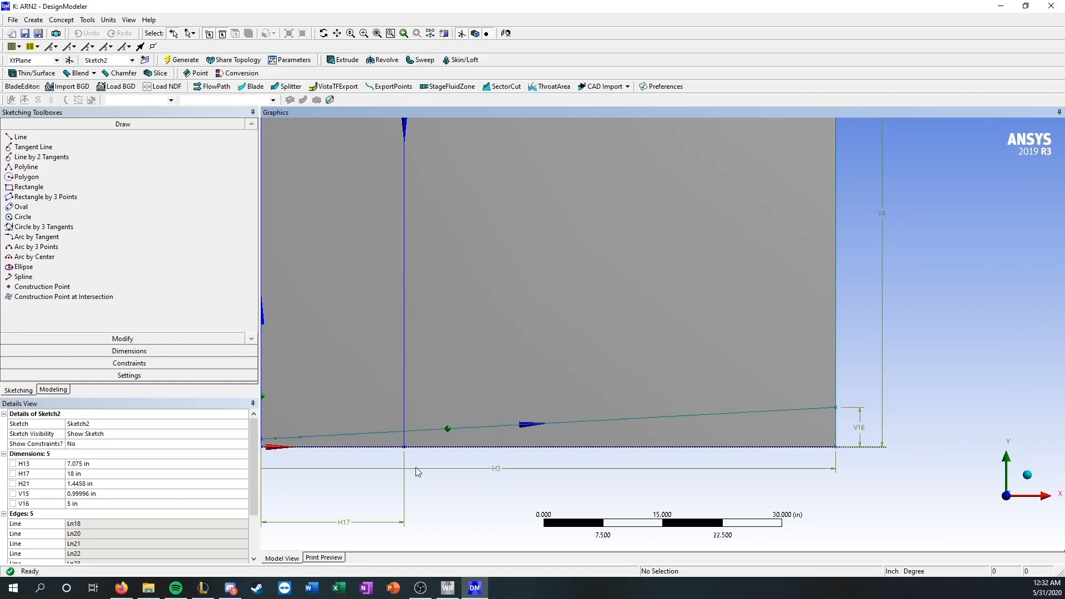
Compare the zone-splitting lines with the Axisymmetric Subsonic Jet grid figure on NASA's grids page in Firefox
left_click(121, 588)
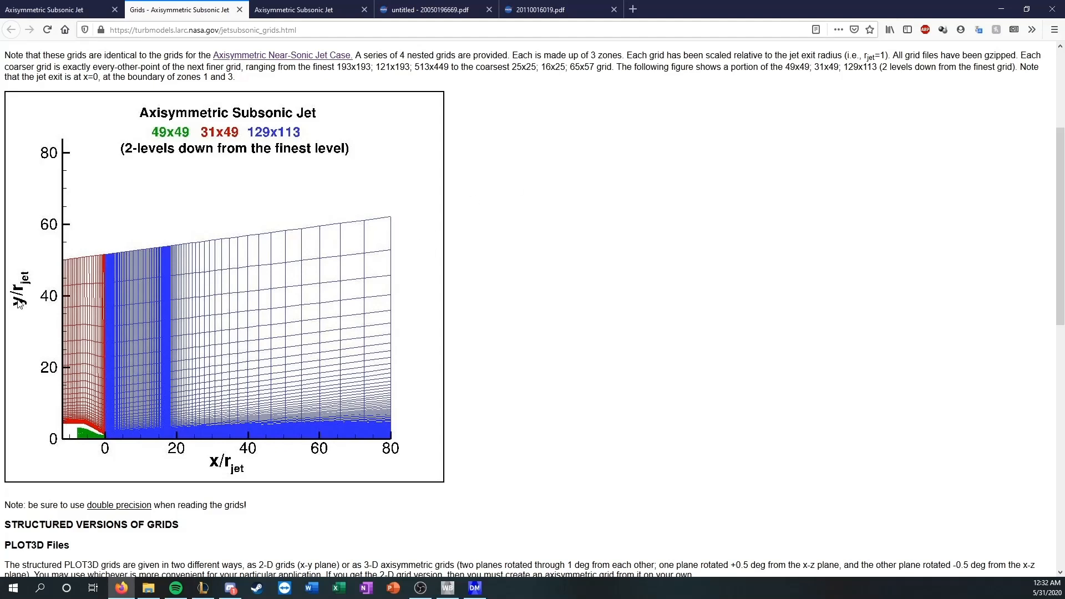
left_click(1001, 10)
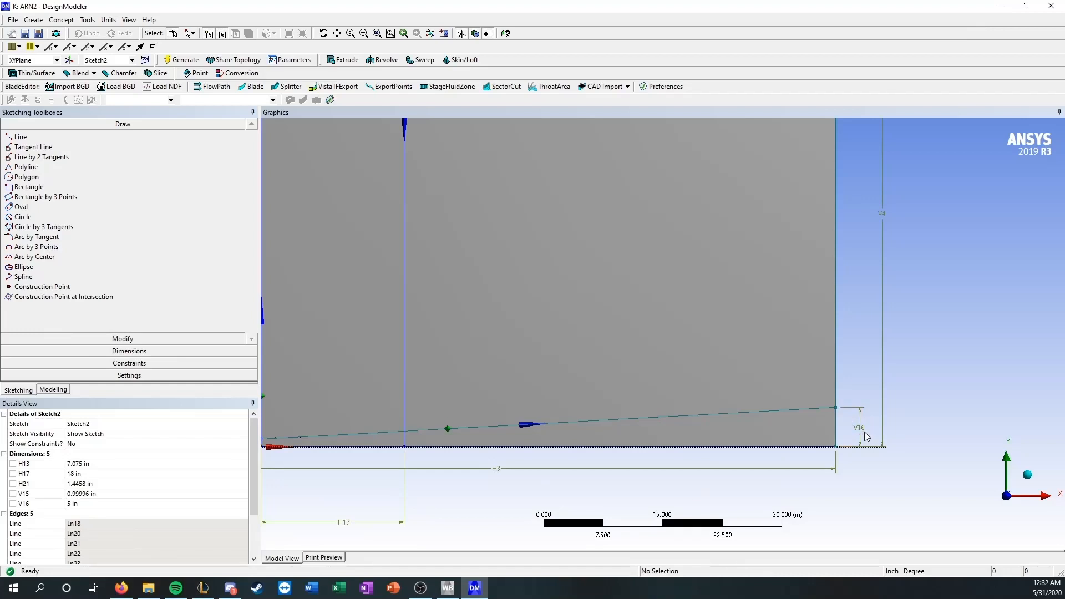
scroll(746, 451, "down", 1)
scroll(527, 411, "down", 1)
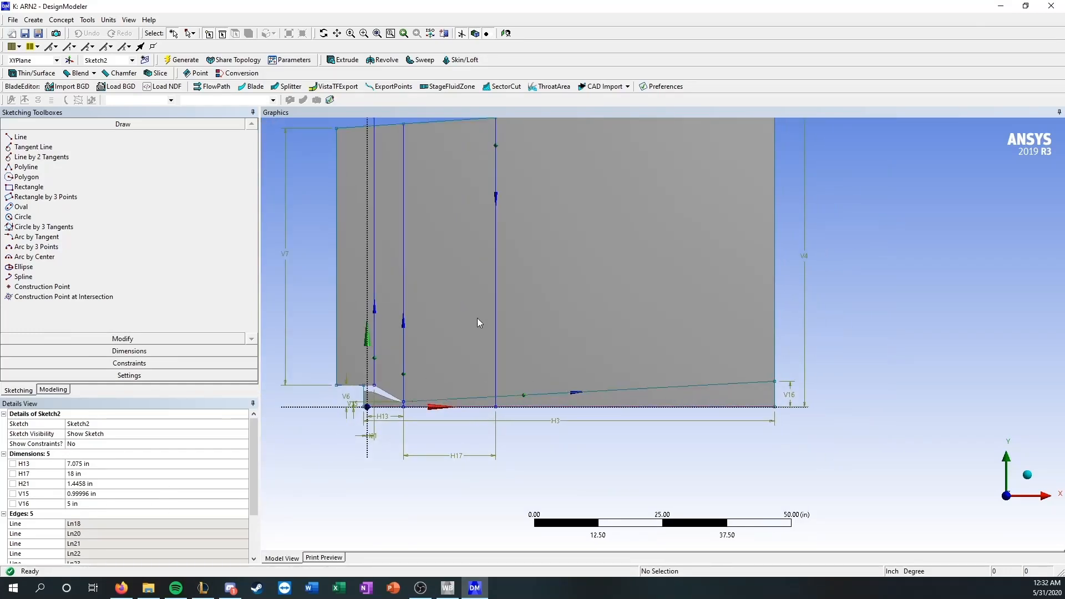
left_click(122, 587)
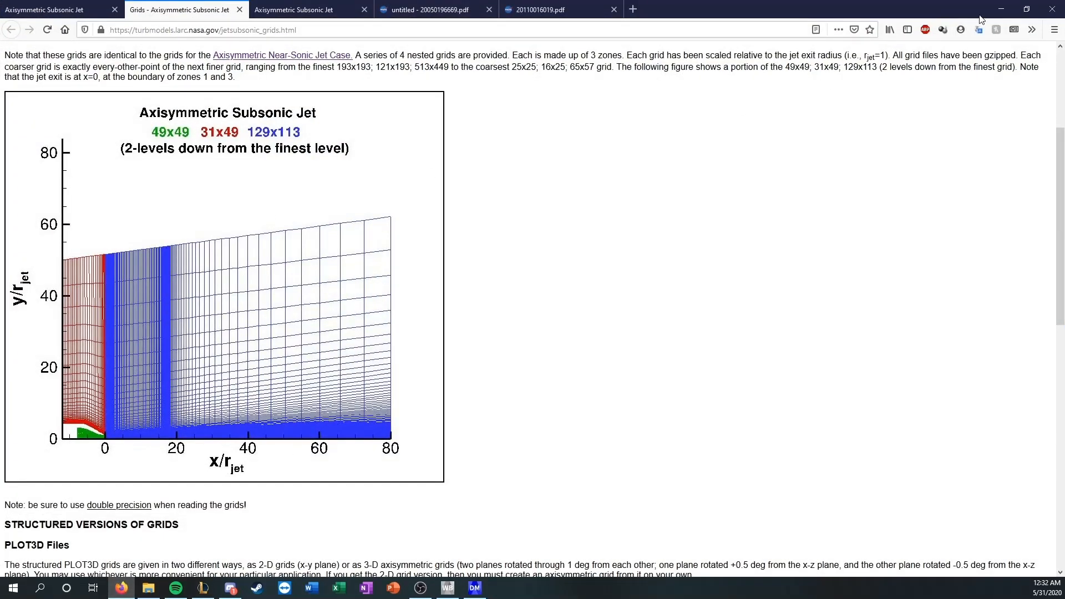
left_click(1001, 9)
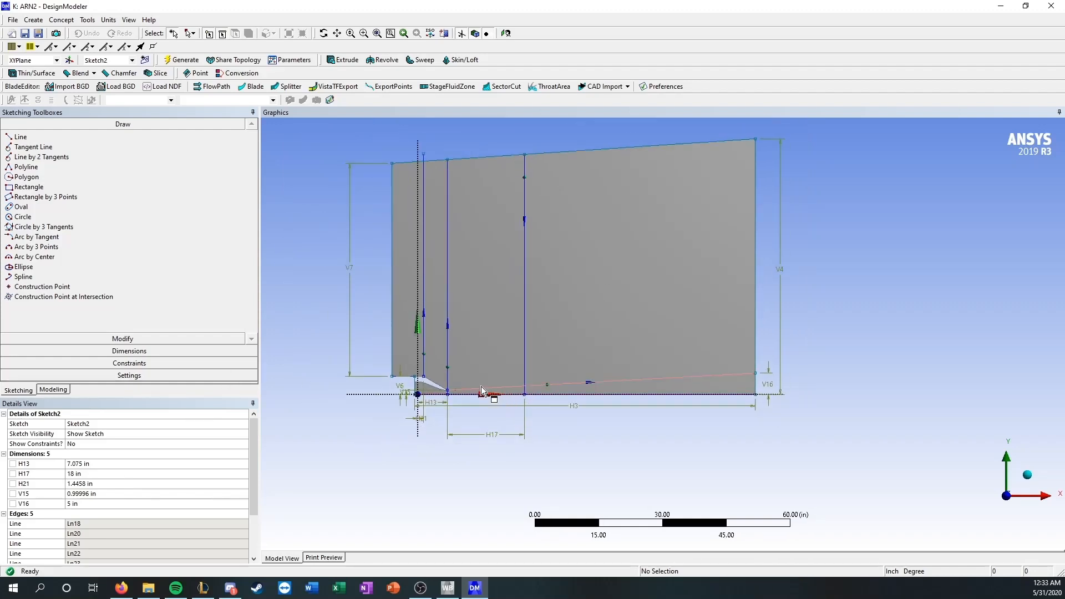
scroll(400, 176, "down", 1)
scroll(400, 176, "down", 1)
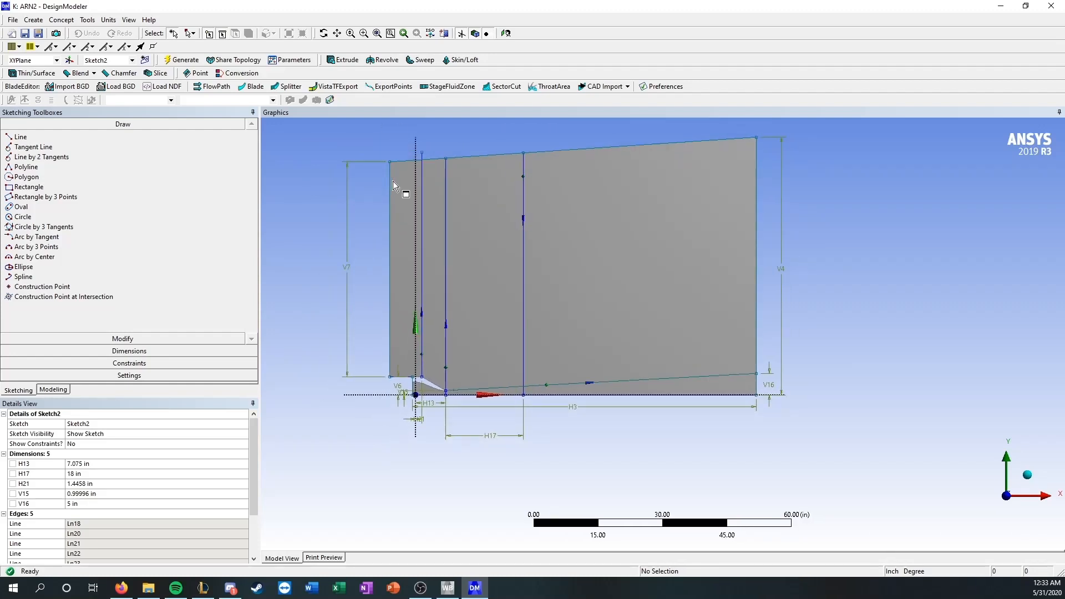
mouse_move(434, 212)
middle_mouse_down("ctrl")
mouse_move(537, 301)
mouse_move(519, 280)
middle_mouse_up("ctrl")
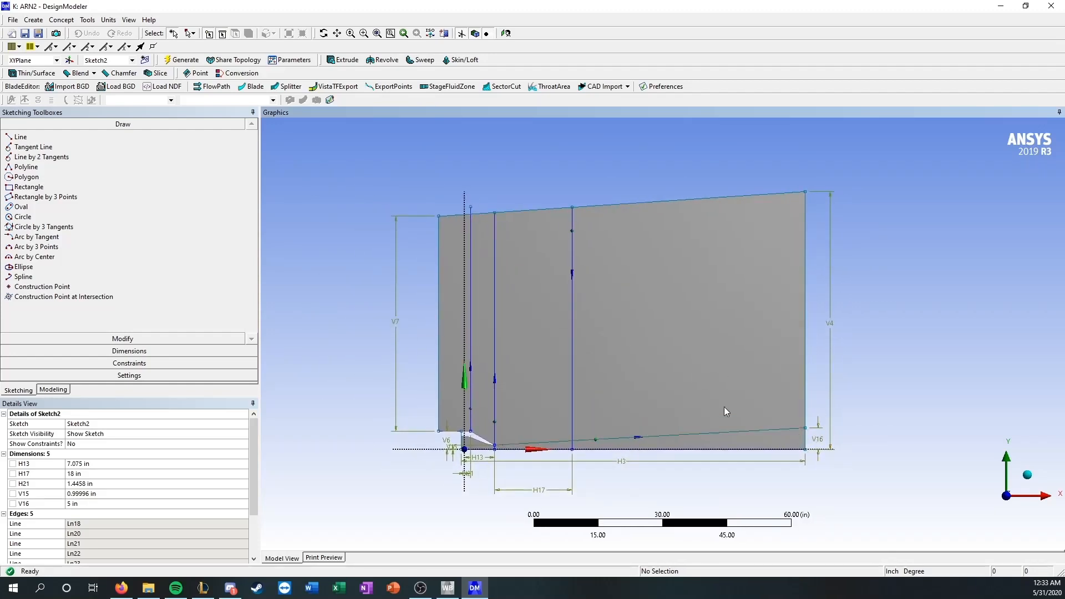
Close DesignModeler and open the mesh of the ARN2 Fluid Flow (Fluent) system from Workbench in ANSYS Meshing
left_click(1049, 6)
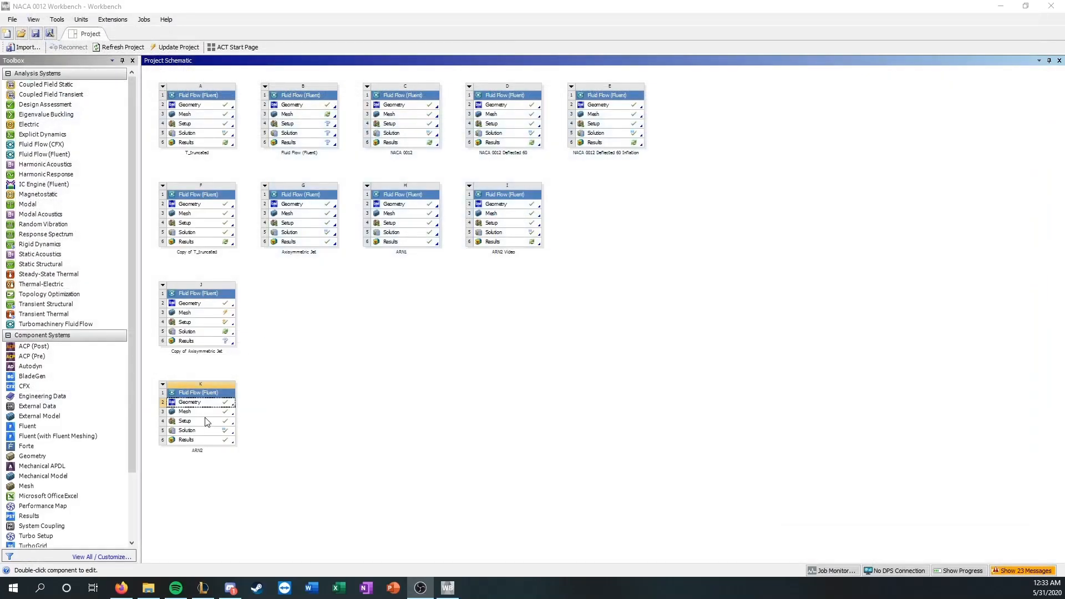
double_click(204, 413)
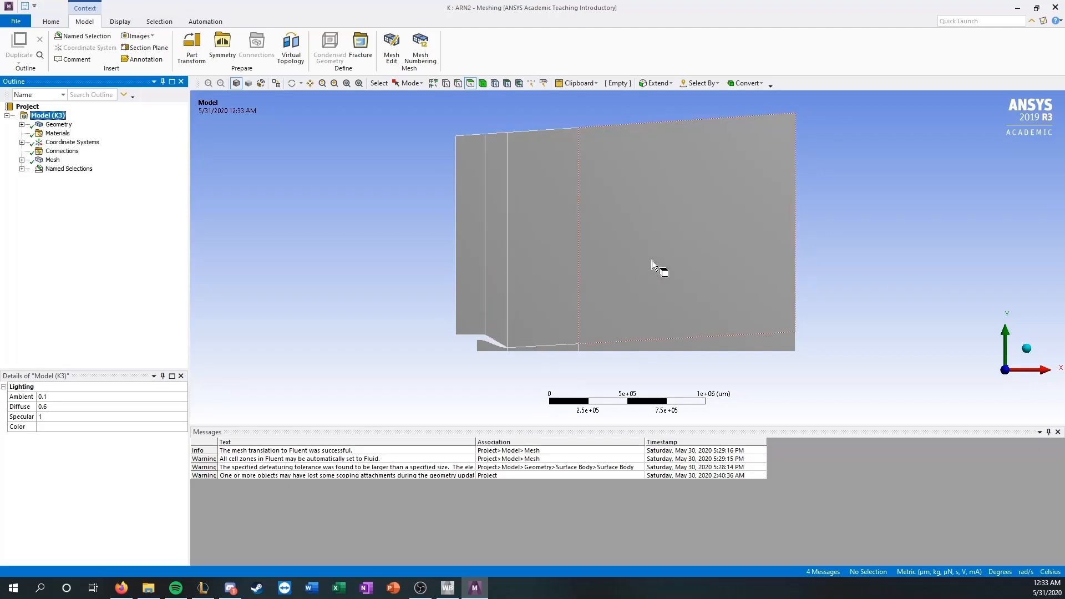
middle_click_drag(653, 264, 515, 297)
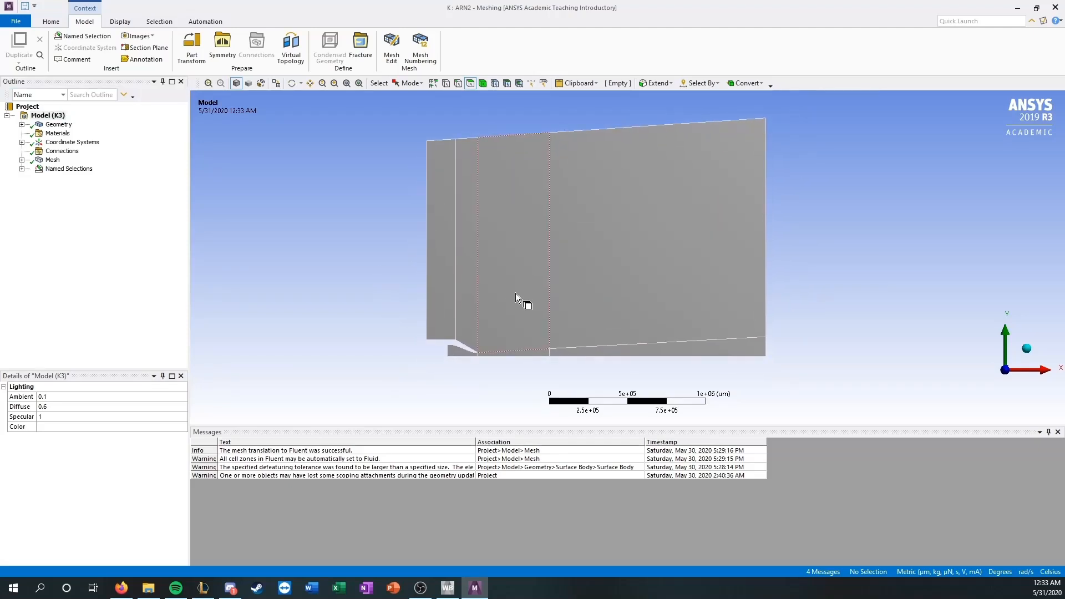
Expand the mesh controls and examine the first Edge Sizing's settings and its division spacing along the four vertical edges near the nozzle
left_click(22, 160)
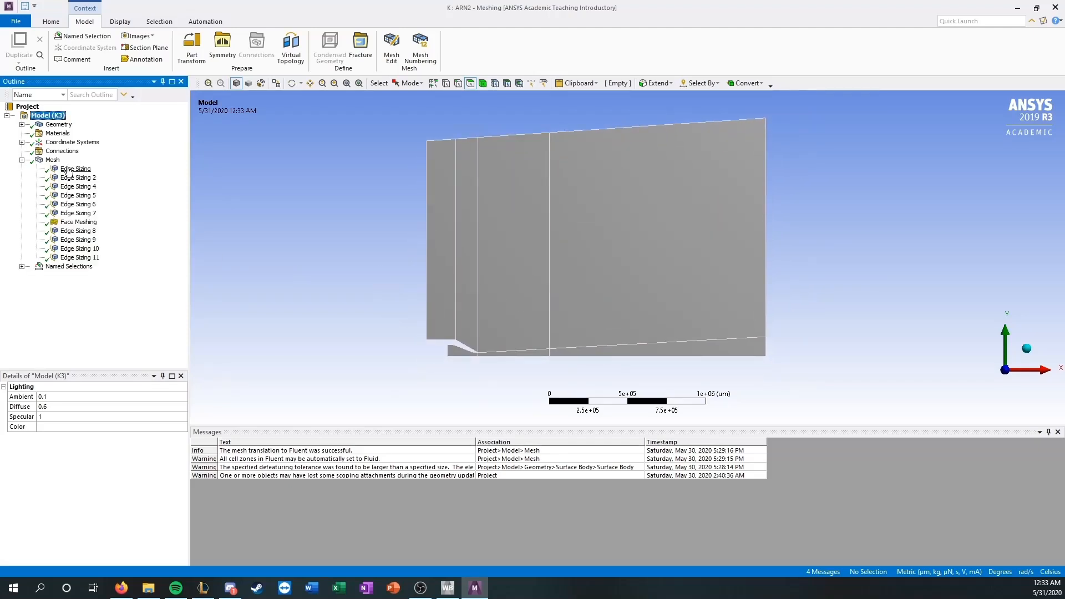
left_click(68, 169)
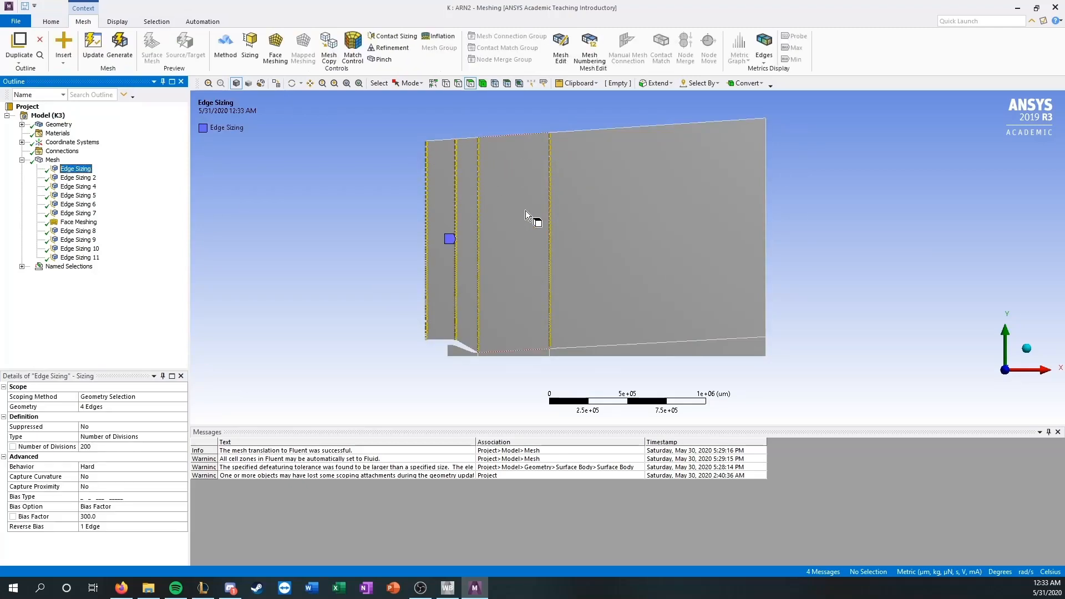
left_click(331, 271)
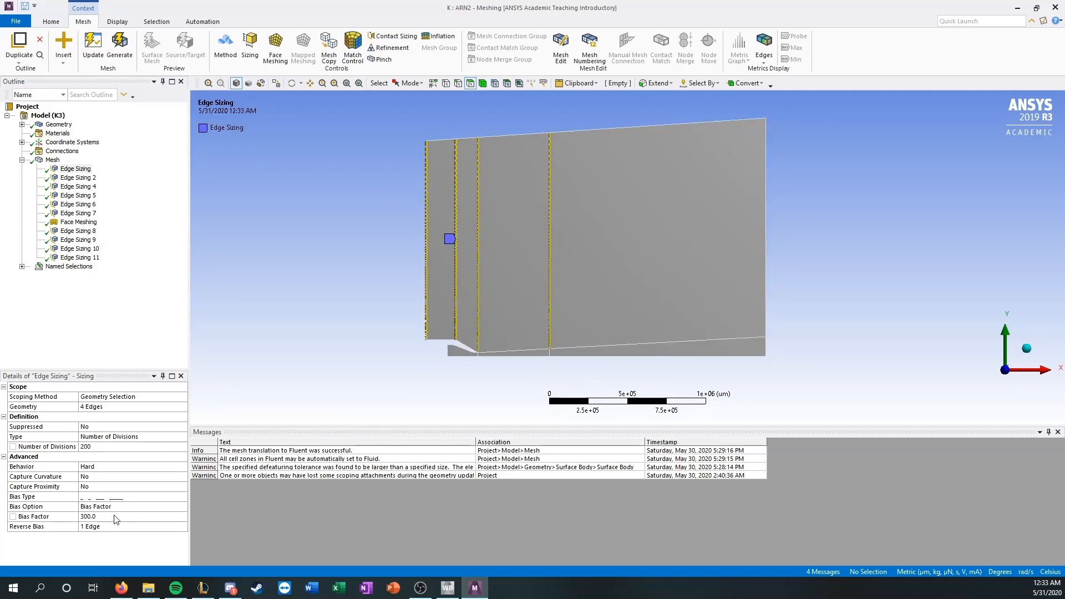
scroll(472, 369, "up", 3)
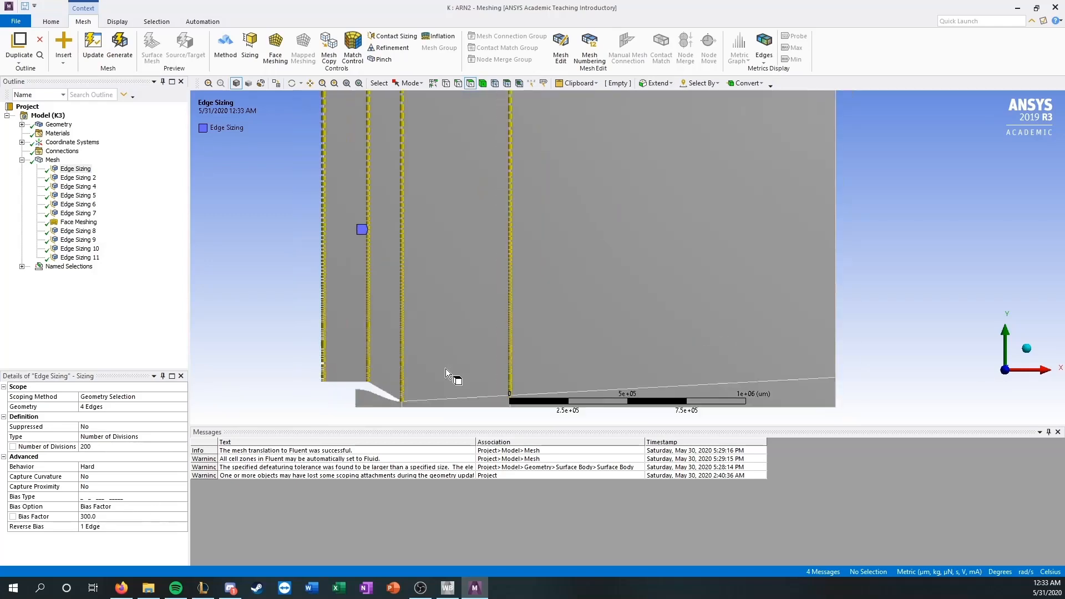
middle_click_drag(442, 368, 472, 328, "ctrl")
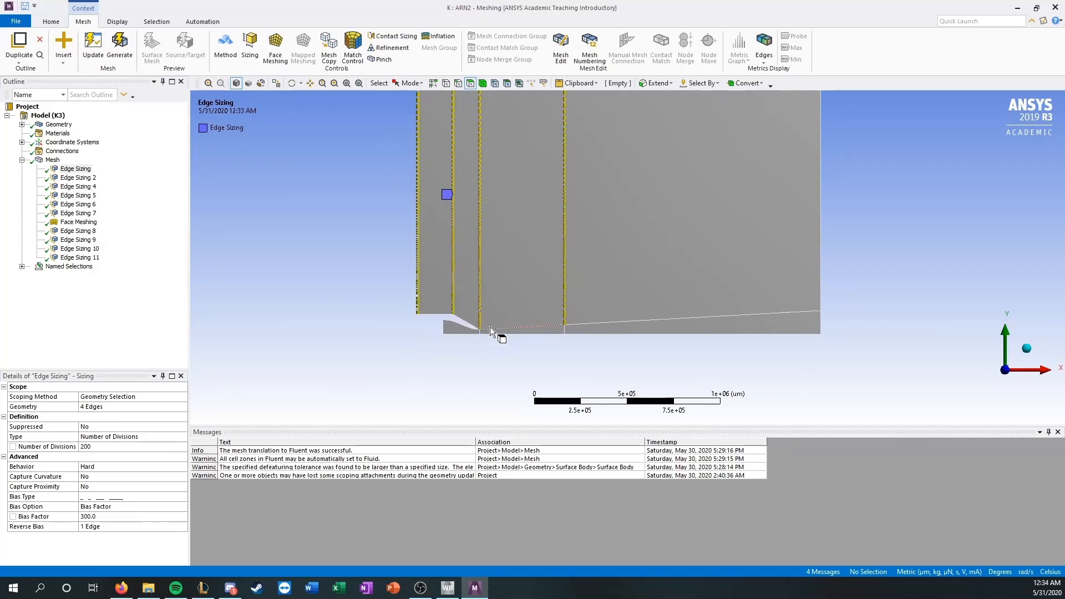
scroll(507, 329, "up", 4)
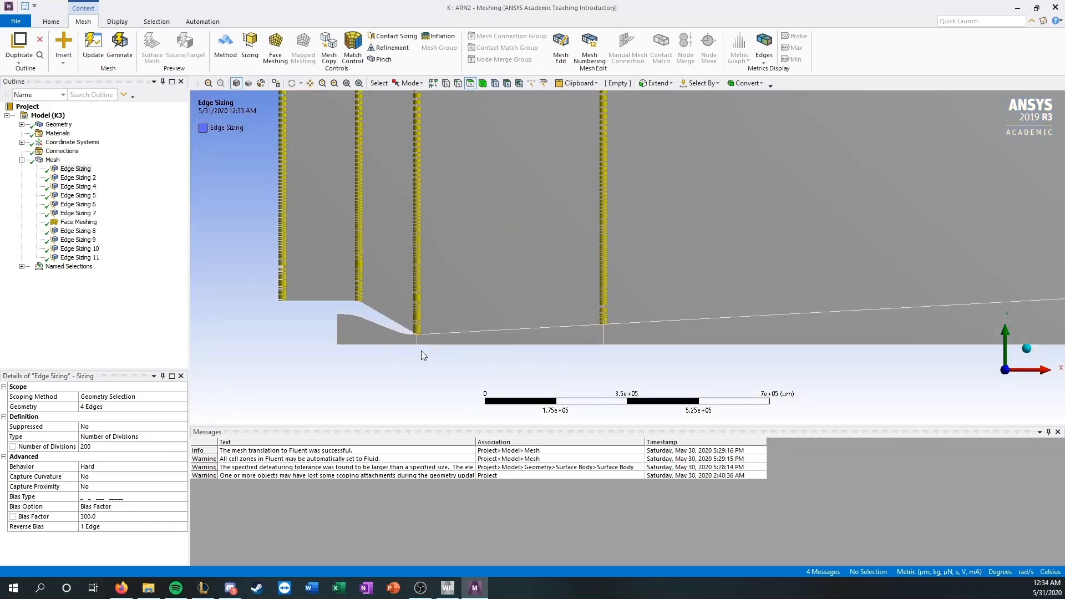
scroll(413, 354, "up", 2)
middle_click_drag(413, 353, 542, 271, "ctrl")
scroll(438, 331, "up", 2)
middle_click_drag(218, 308, 386, 267, "ctrl")
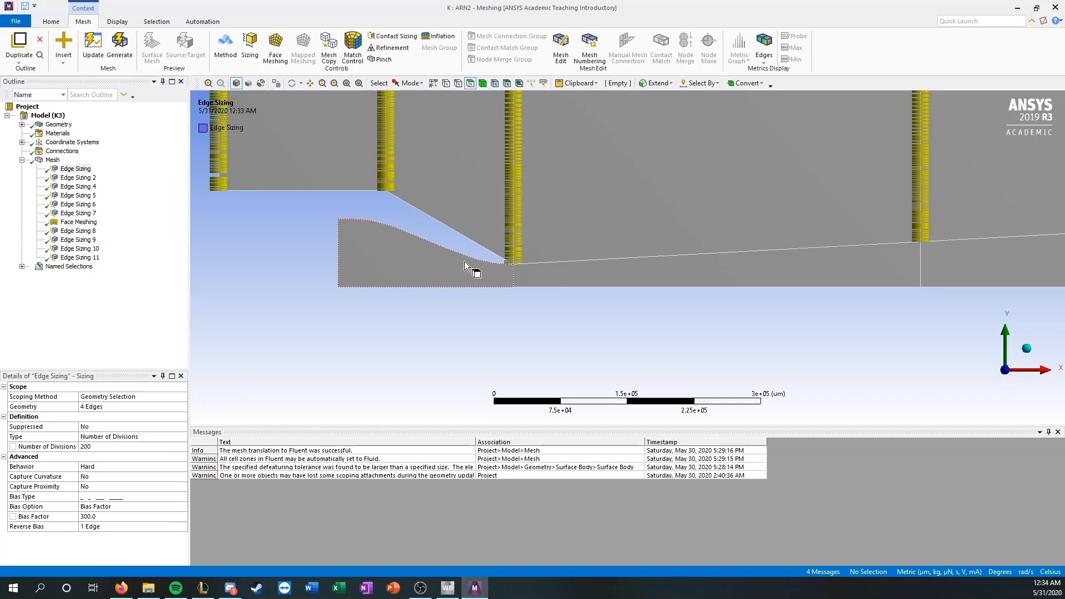
middle_click_drag(536, 263, 493, 316, "ctrl")
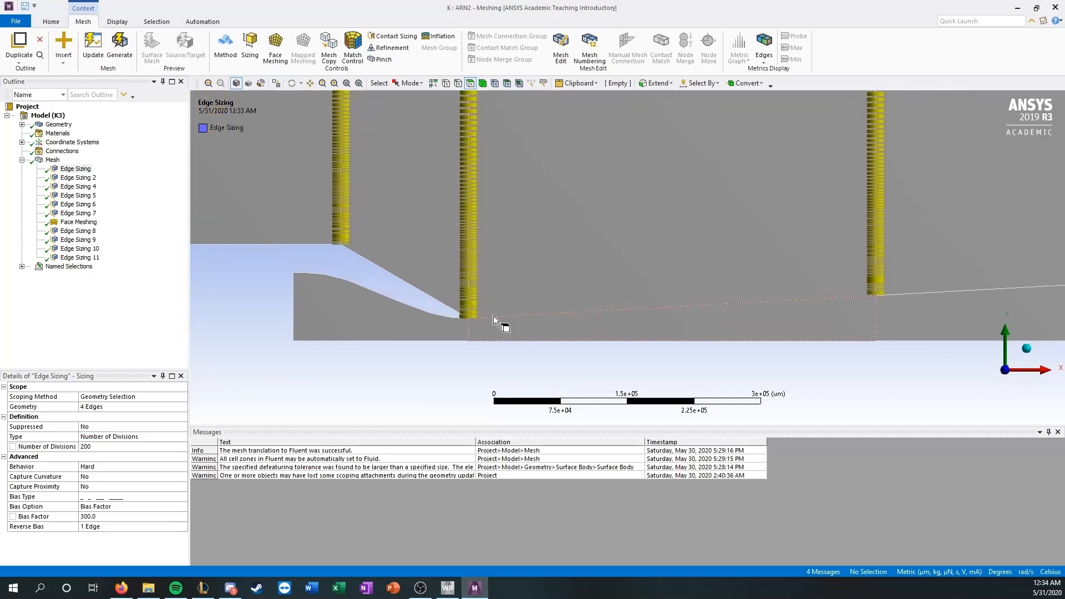
scroll(494, 316, "up", 1)
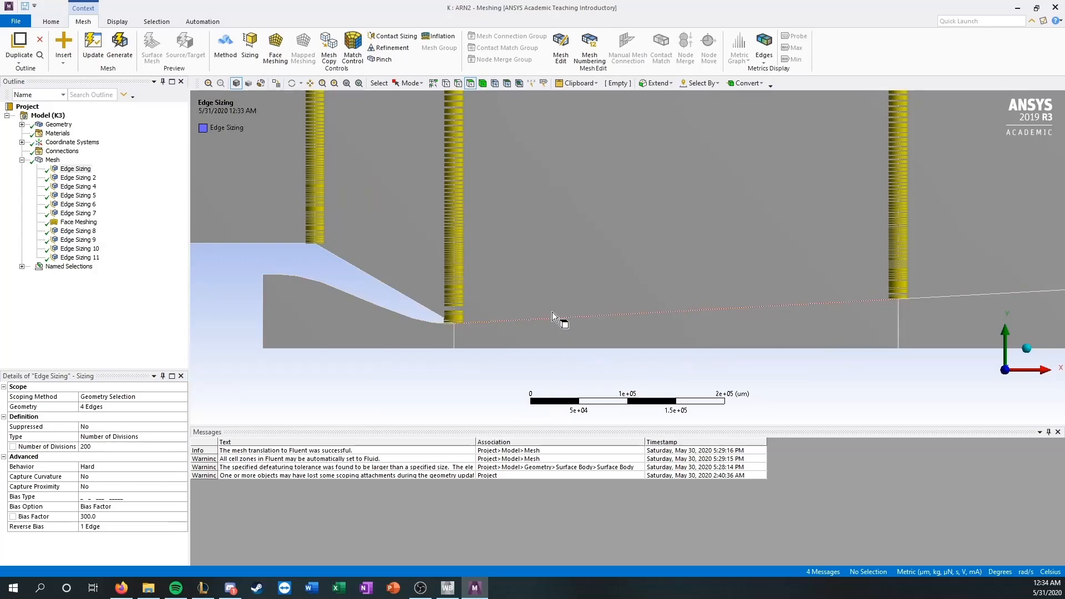
scroll(535, 312, "down", 3)
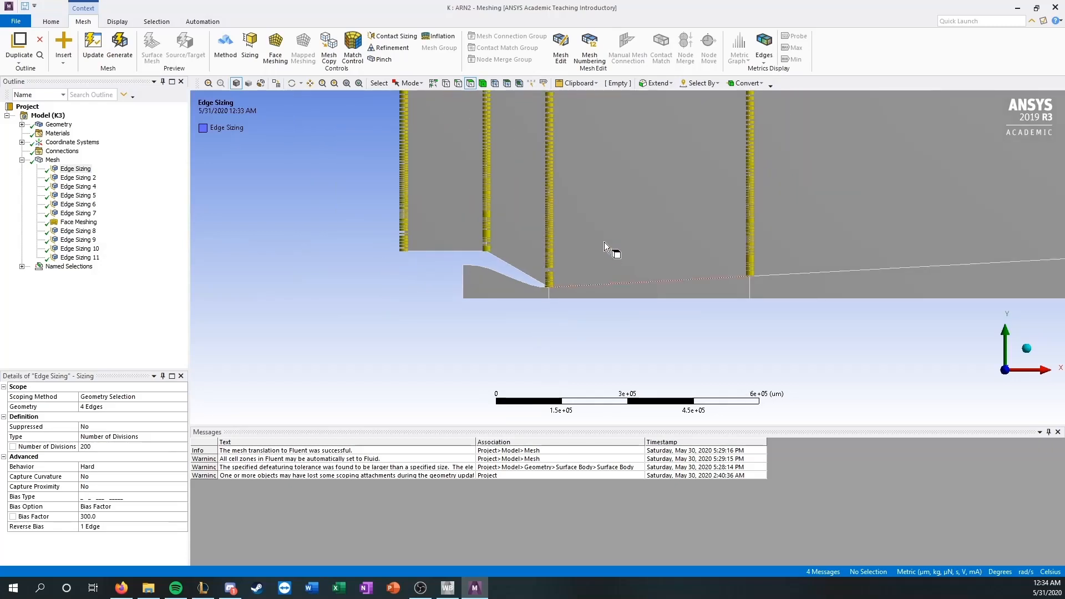
middle_click_drag(603, 241, 527, 335, "ctrl")
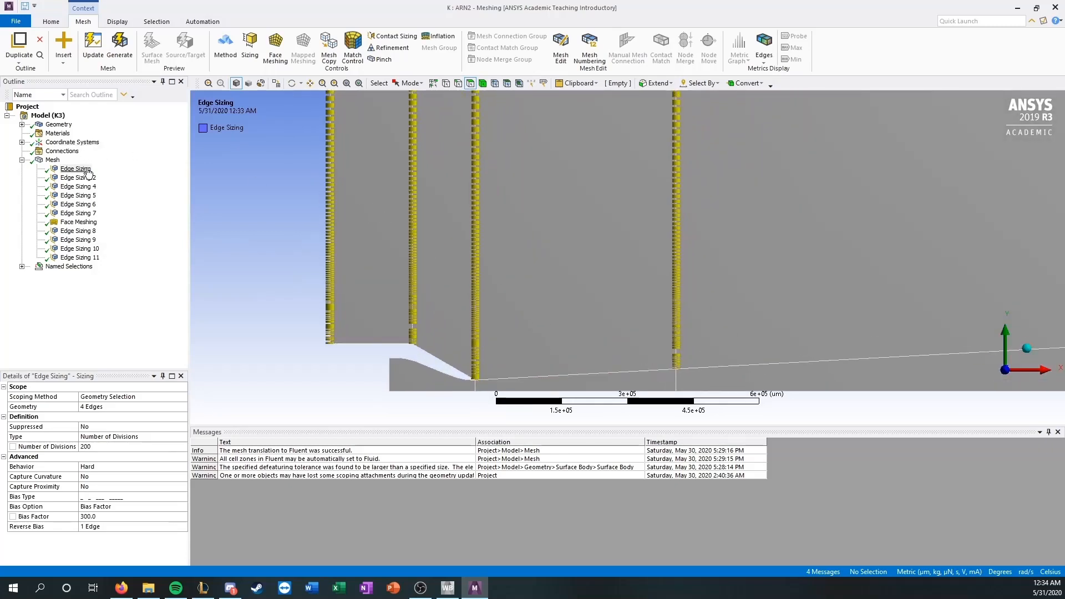
Review Edge Sizing 2's settings and the long downstream edges it covers
left_click(77, 177)
scroll(537, 169, "down", 2)
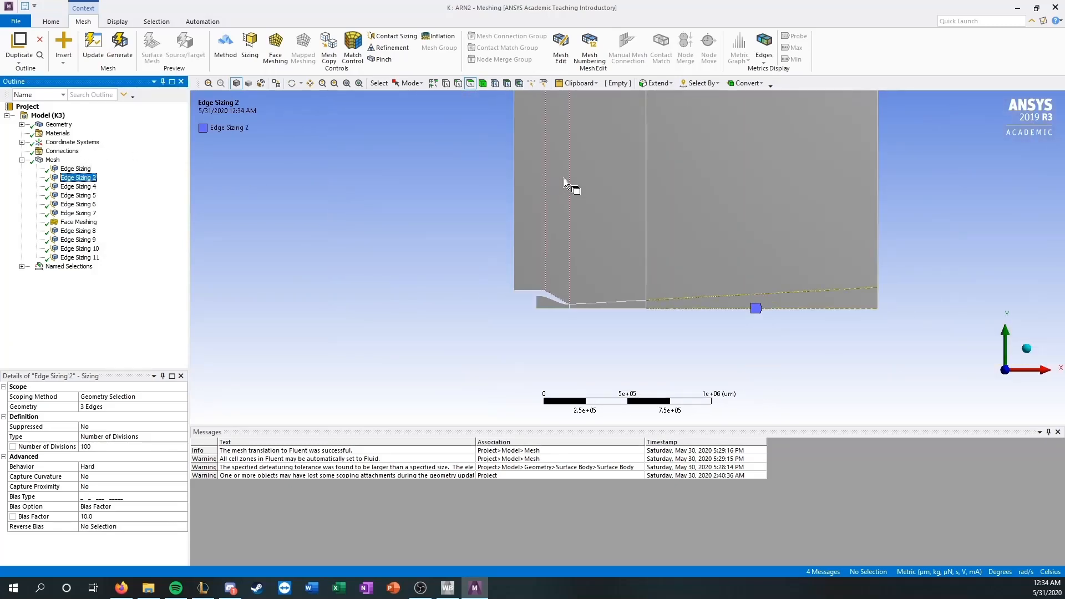
middle_click_drag(564, 178, 441, 288, "ctrl")
middle_click_drag(499, 253, 528, 193, "ctrl")
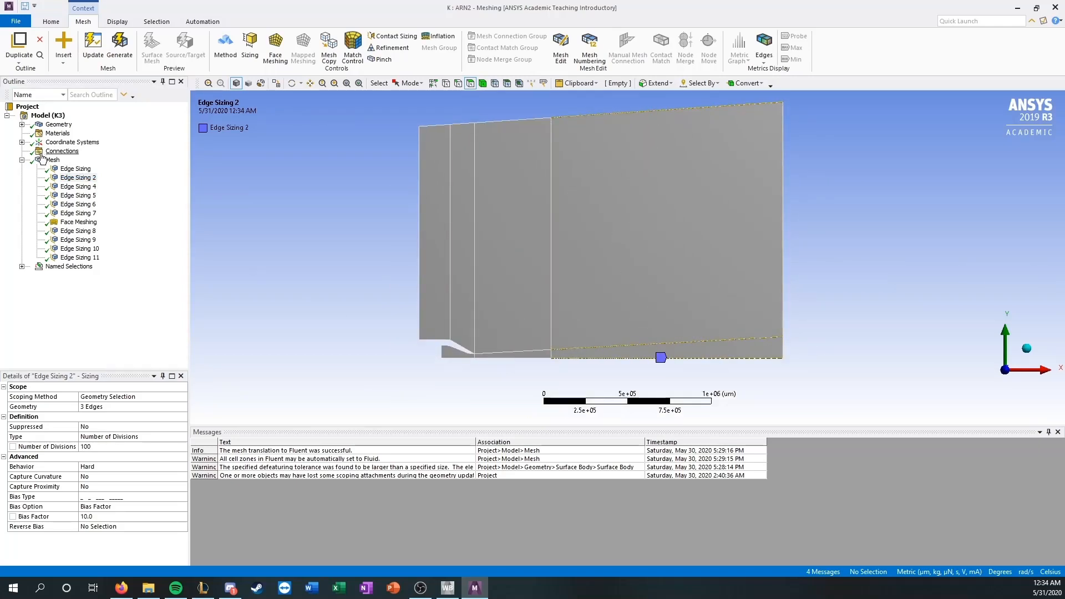
Examine Edge Sizing 4's settings and its divisions on the short vertical edges at the inlet, throat, mid-section and outlet
left_click(78, 186)
scroll(328, 341, "up", 2)
middle_click_drag(328, 341, 340, 252, "ctrl")
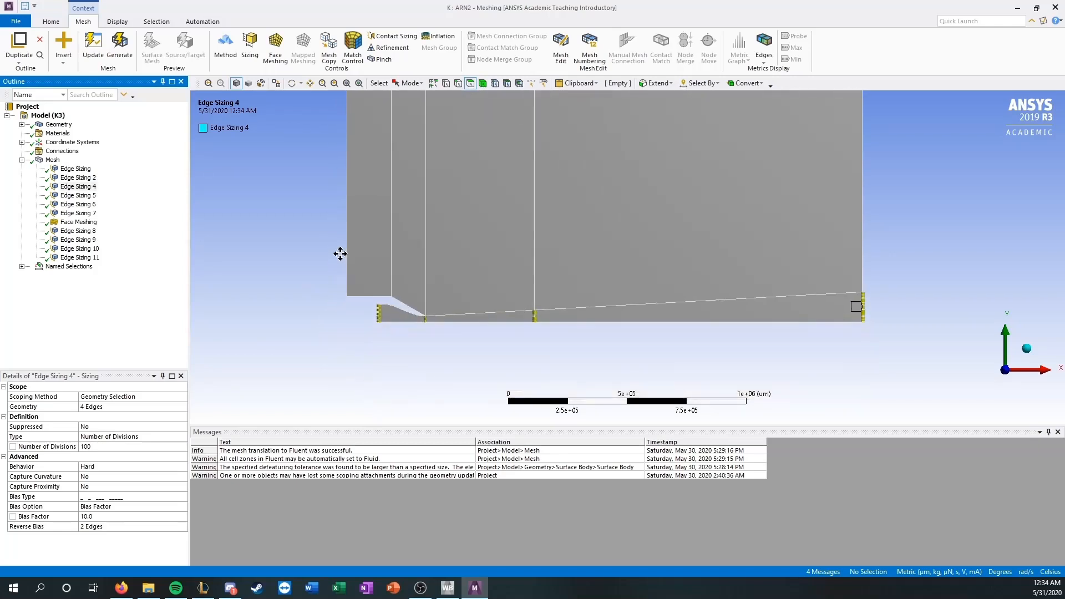
scroll(348, 305, "up", 2)
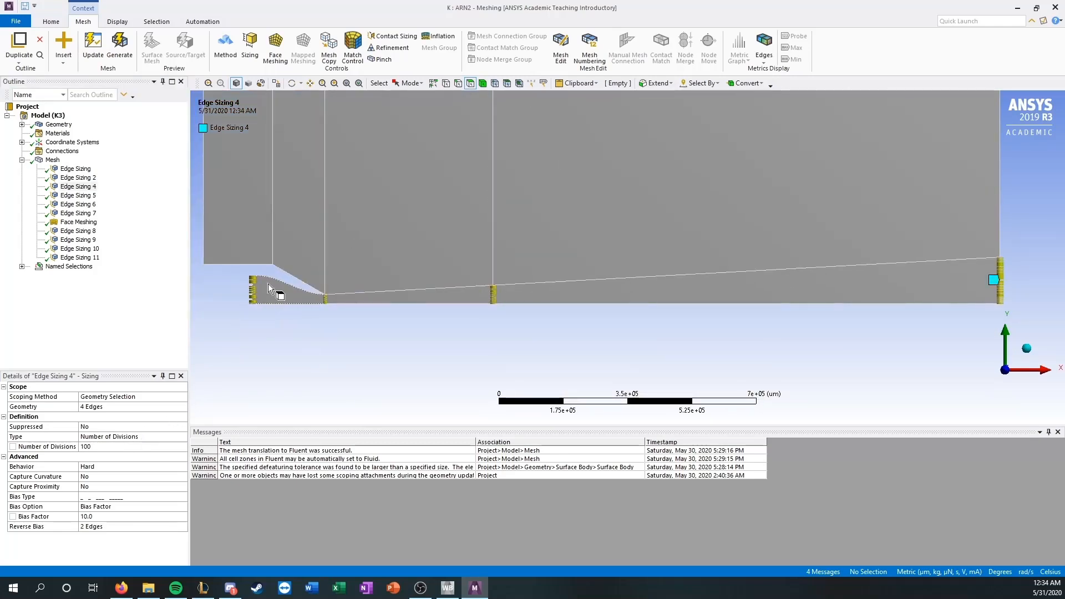
scroll(369, 335, "up", 1)
middle_click_drag(368, 335, 699, 243, "ctrl")
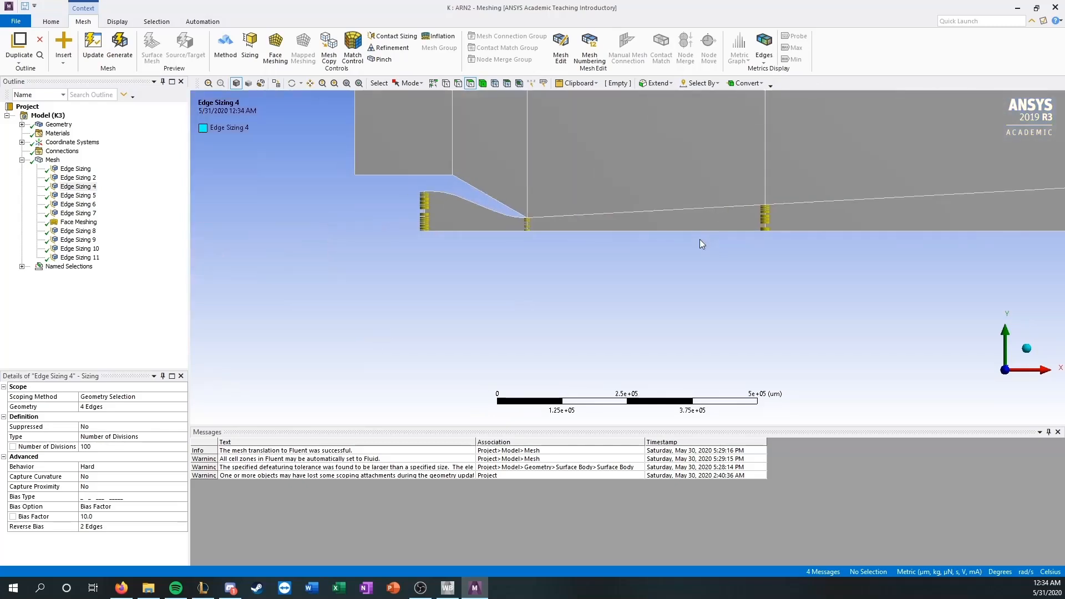
scroll(517, 251, "up", 3)
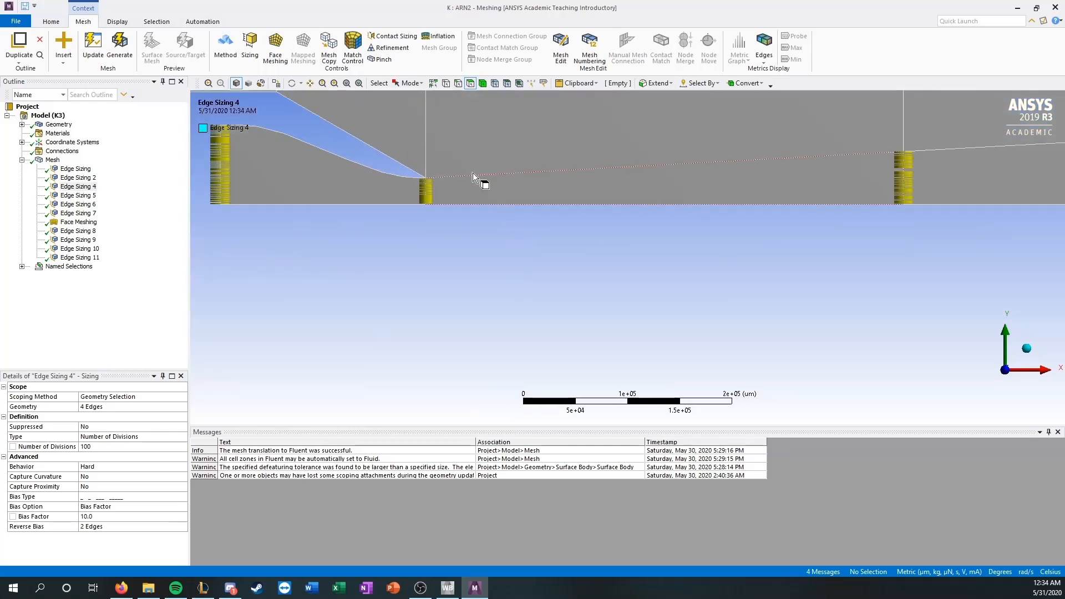
middle_click_drag(894, 181, 623, 237, "ctrl")
scroll(624, 238, "down", 2)
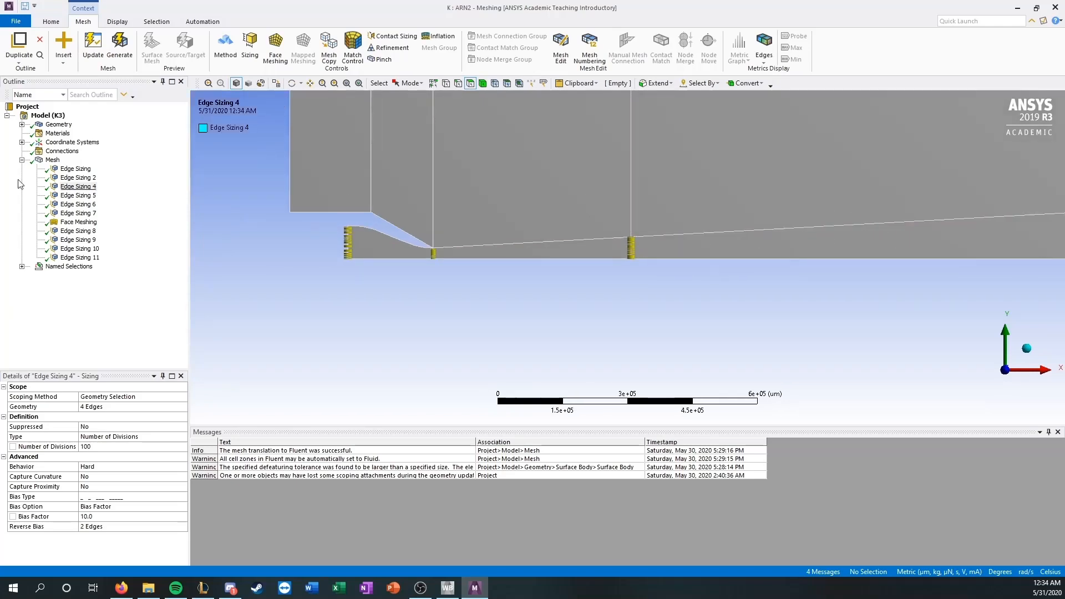
Compare the edges covered by Edge Sizing 4 with the curved nozzle wall covered by Edge Sizing 5
left_click(72, 195)
middle_click_drag(242, 252, 442, 264, "ctrl")
scroll(407, 239, "up", 4)
left_click(75, 186)
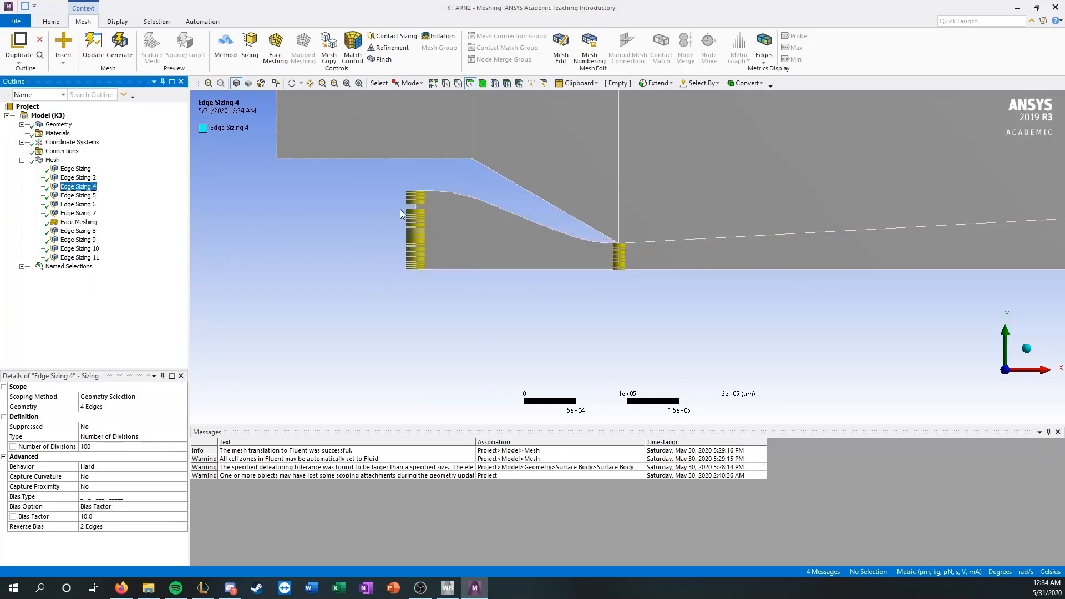
left_click(89, 195)
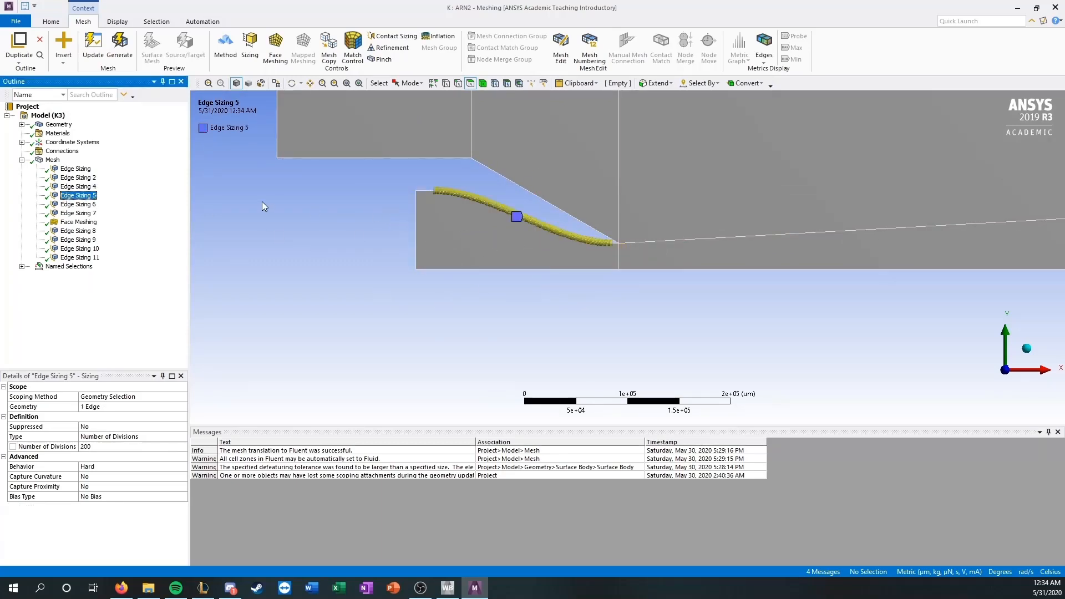
Set the selection filter to edges and review Edge Sizing 5 and Edge Sizing 6 along the nozzle wall and its ends
left_click(59, 124)
left_click(458, 83)
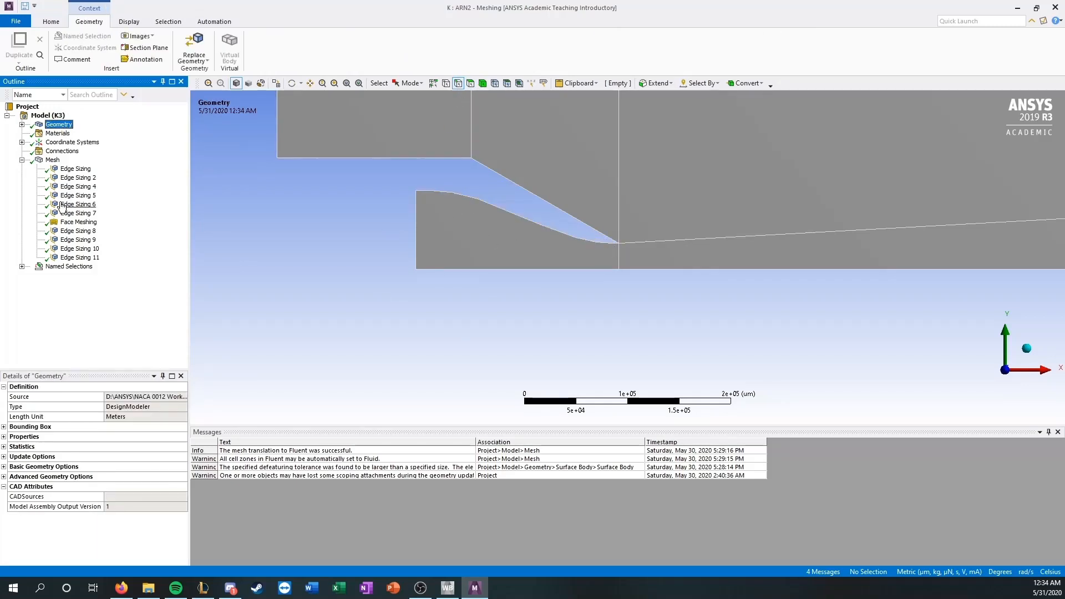
left_click(62, 205)
left_click(77, 195)
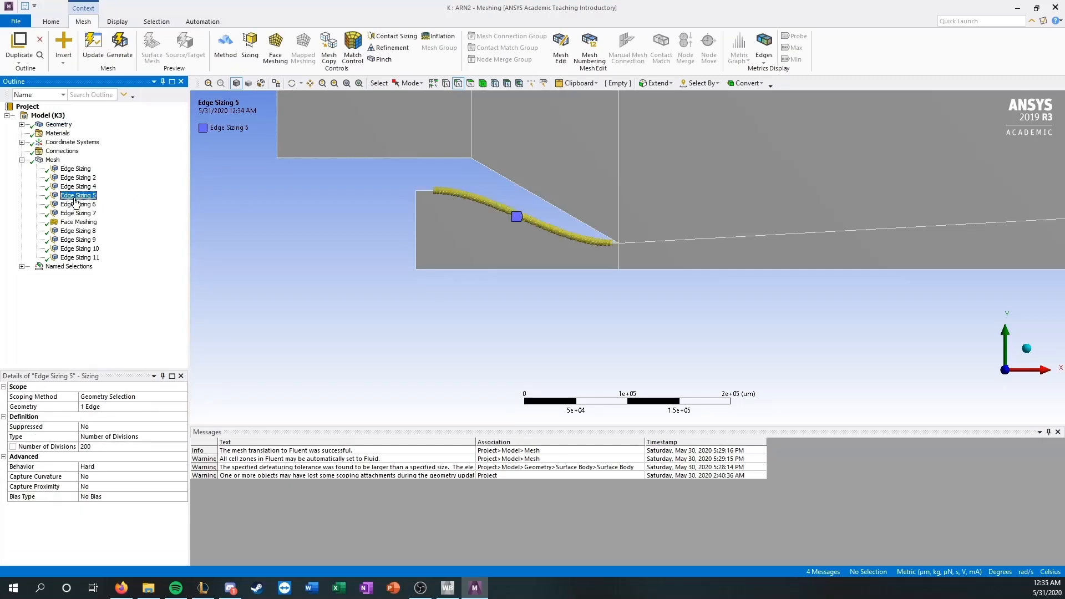
left_click(76, 204)
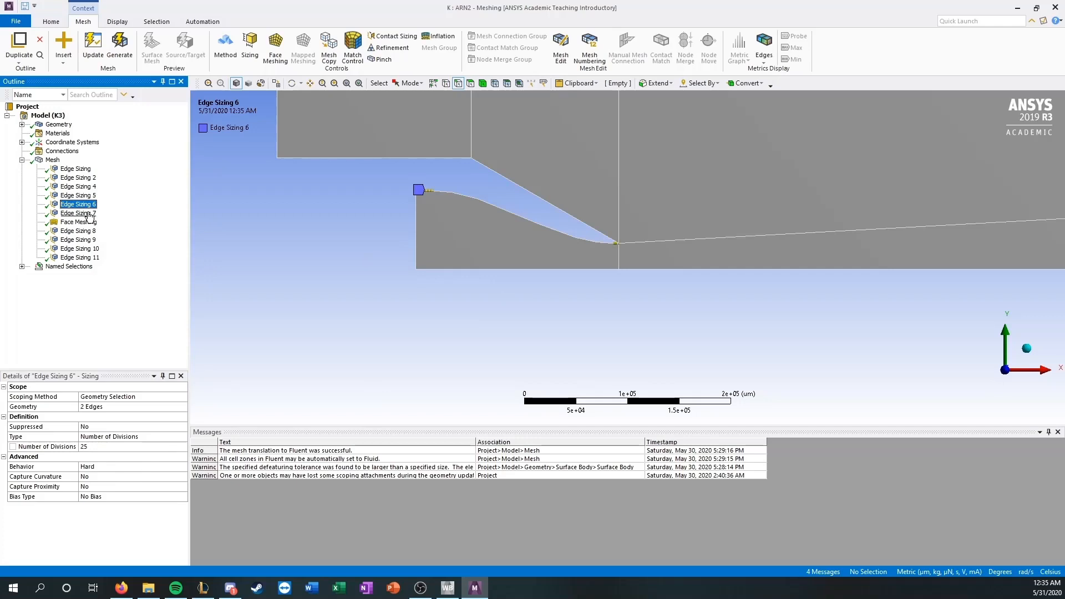
Examine Edge Sizing 7's settings and its biased divisions along the nozzle's bottom edge up to the throat
left_click(93, 213)
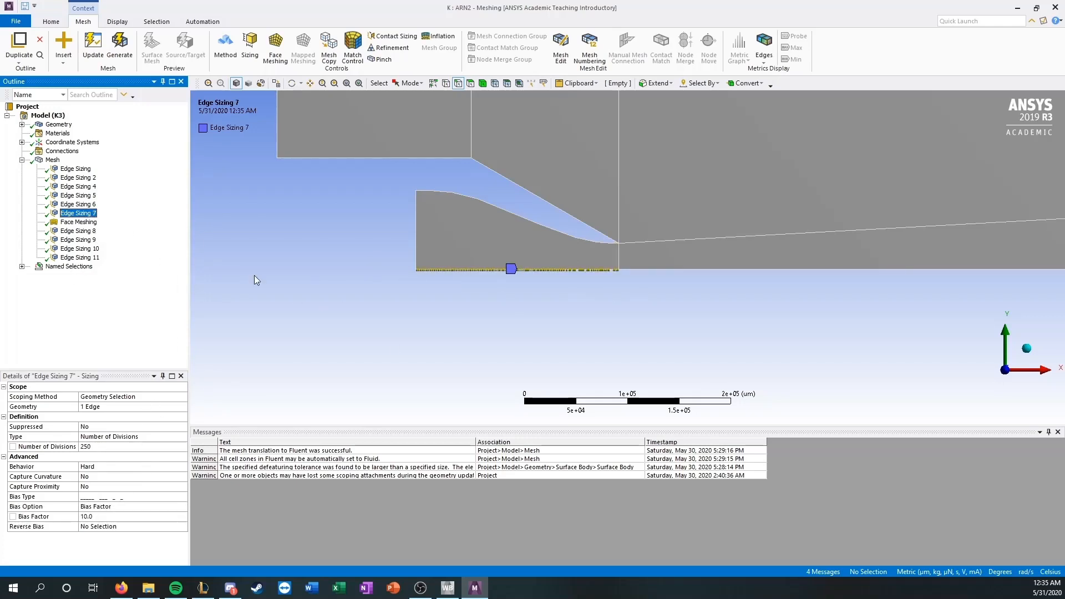
scroll(397, 297, "up", 2)
scroll(625, 267, "up", 2)
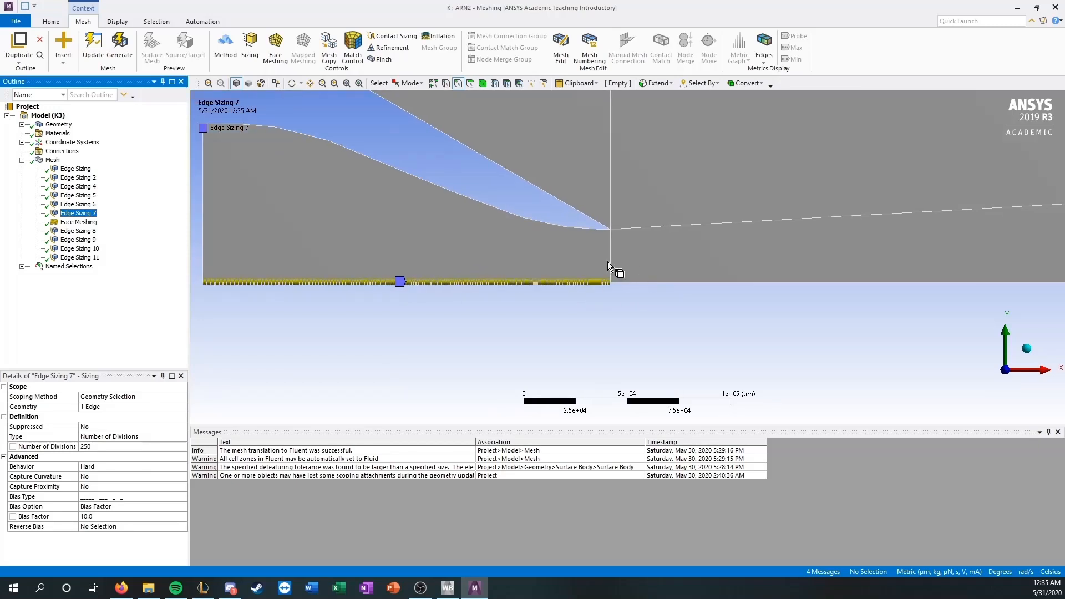
scroll(614, 266, "down", 2)
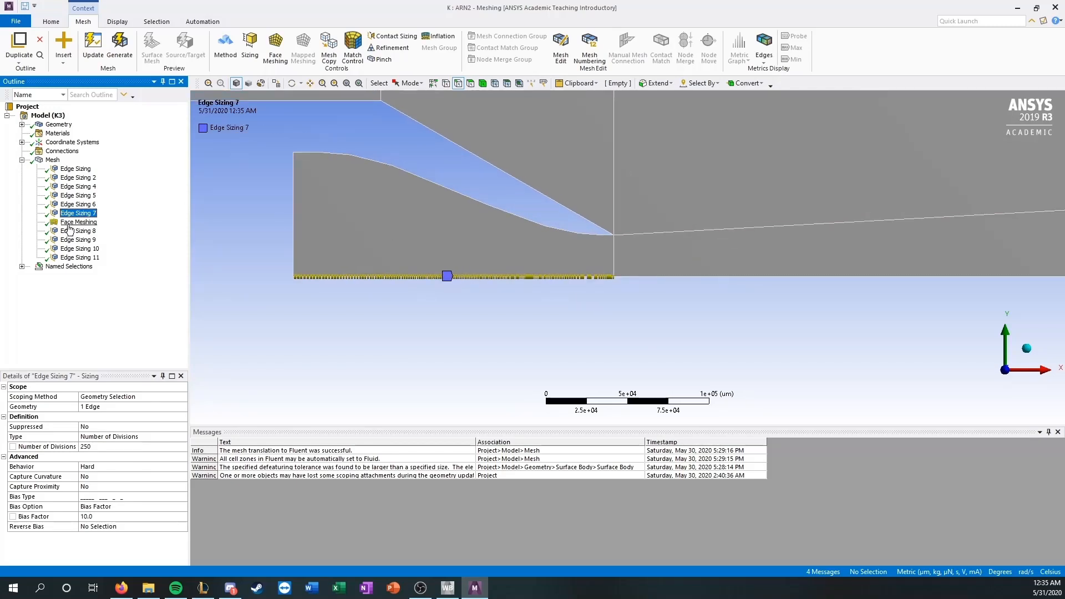
Check the Face Meshing control, and examine Edge Sizing 8's settings and its spacing on the slanted outer edge above the nozzle
left_click(78, 222)
scroll(474, 239, "down", 2)
left_click(77, 231)
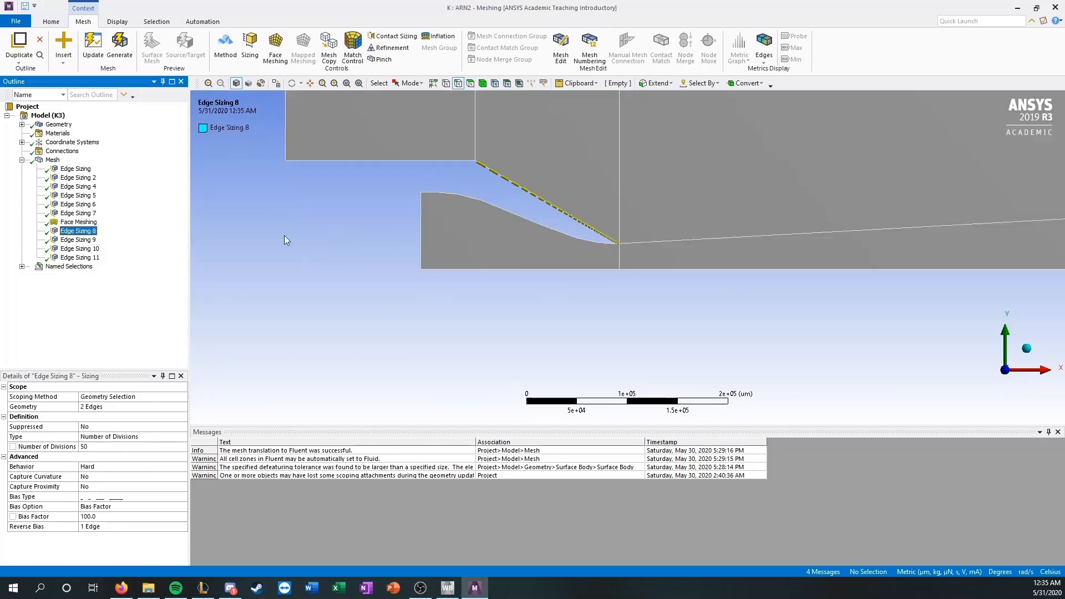
scroll(400, 271, "down", 3)
scroll(602, 138, "down", 6)
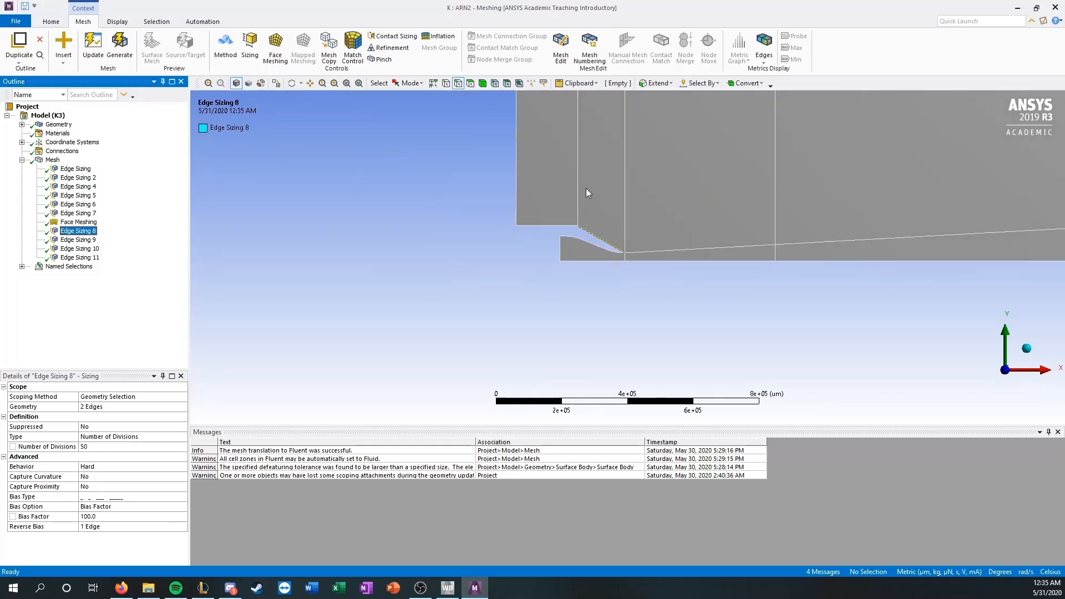
scroll(632, 247, "up", 6)
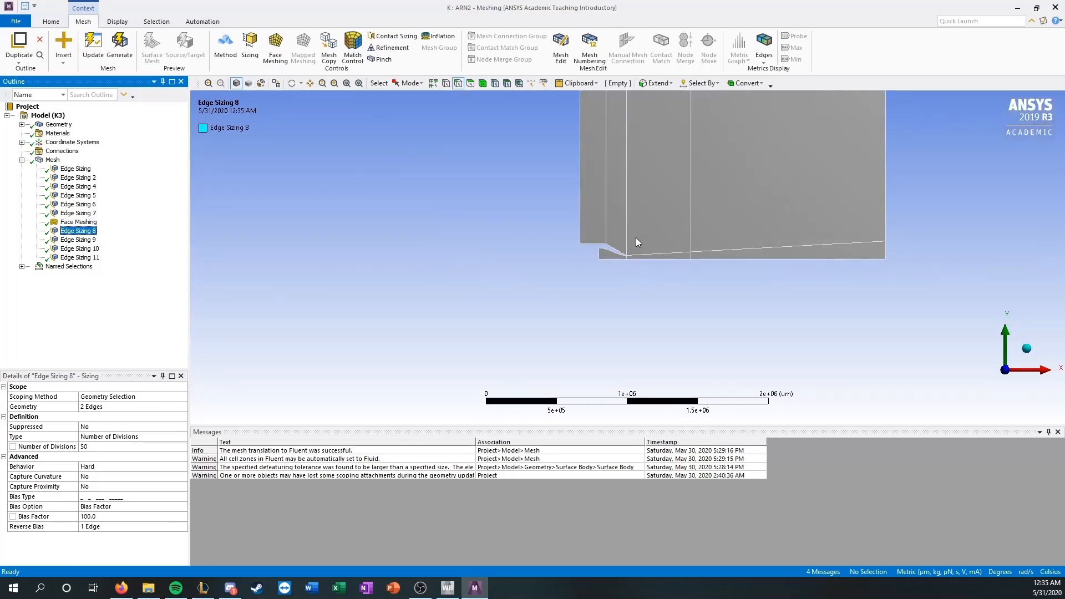
scroll(632, 245, "up", 3)
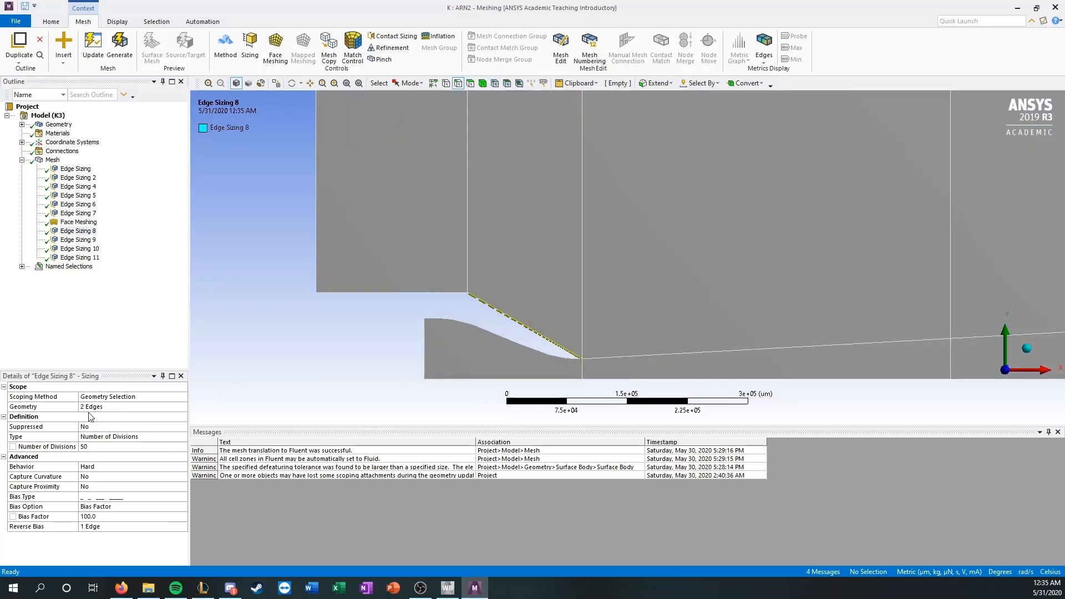
scroll(548, 260, "down", 2)
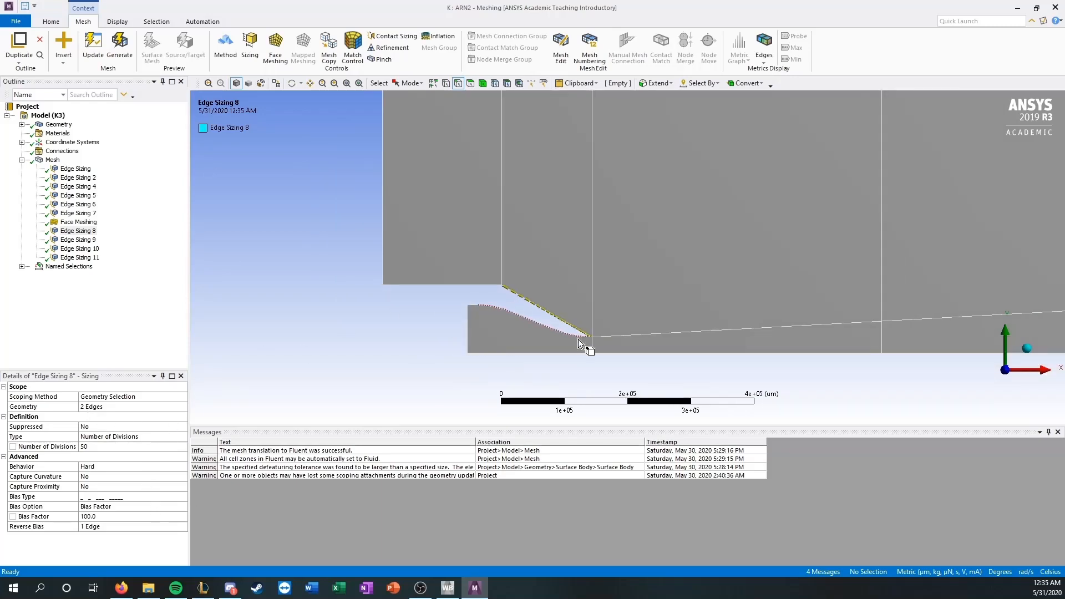
scroll(577, 339, "up", 2)
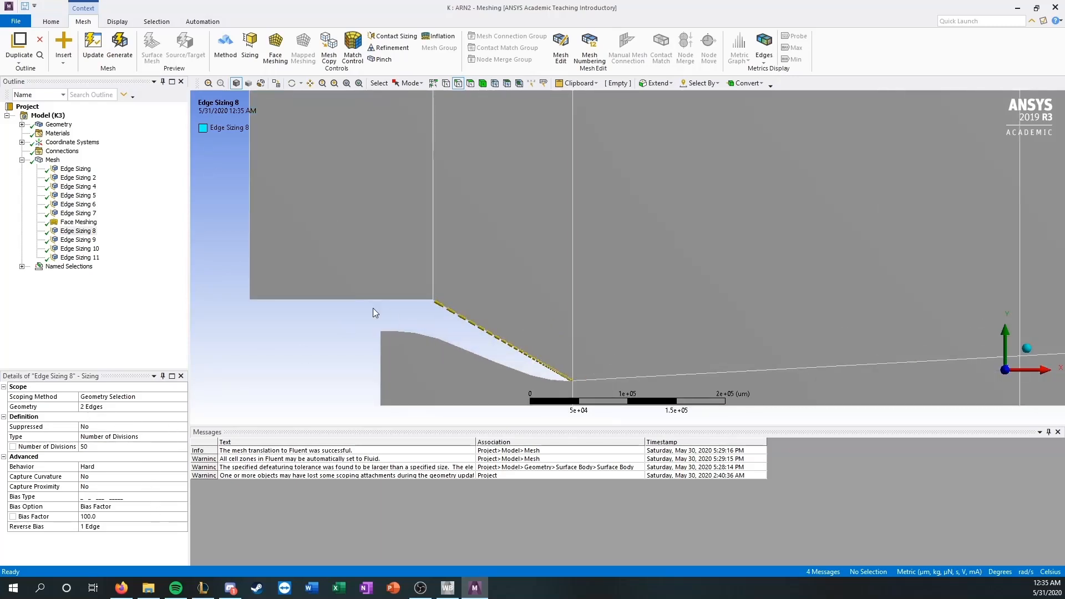
Review Edge Sizing 9 on the horizontal upstream edges and Edge Sizing 10 on the edges just downstream of the throat
left_click(77, 240)
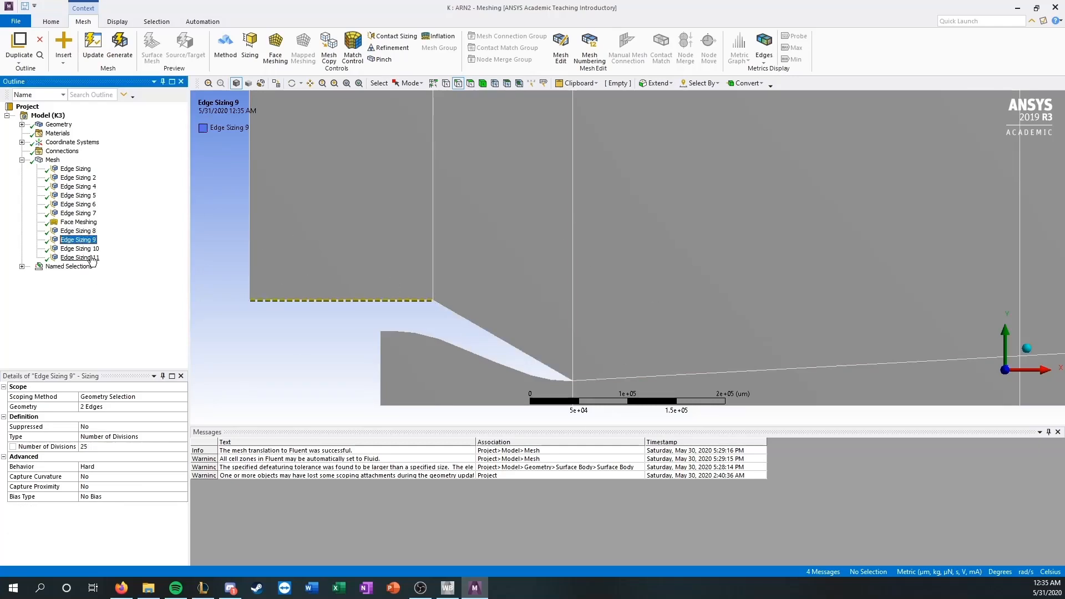
left_click(80, 248)
scroll(585, 307, "down", 3)
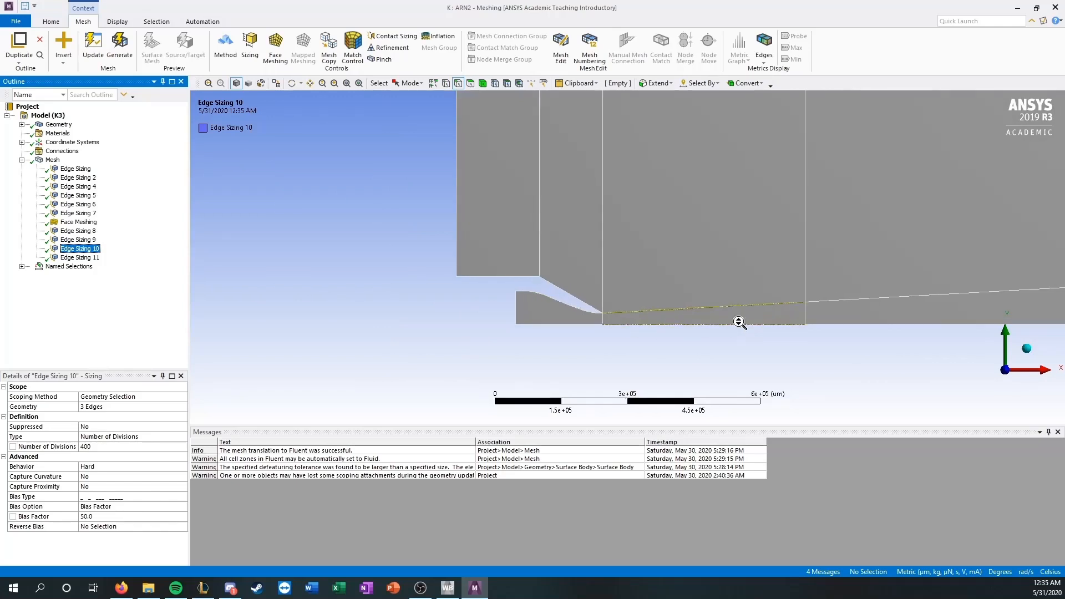
scroll(739, 322, "up", 5)
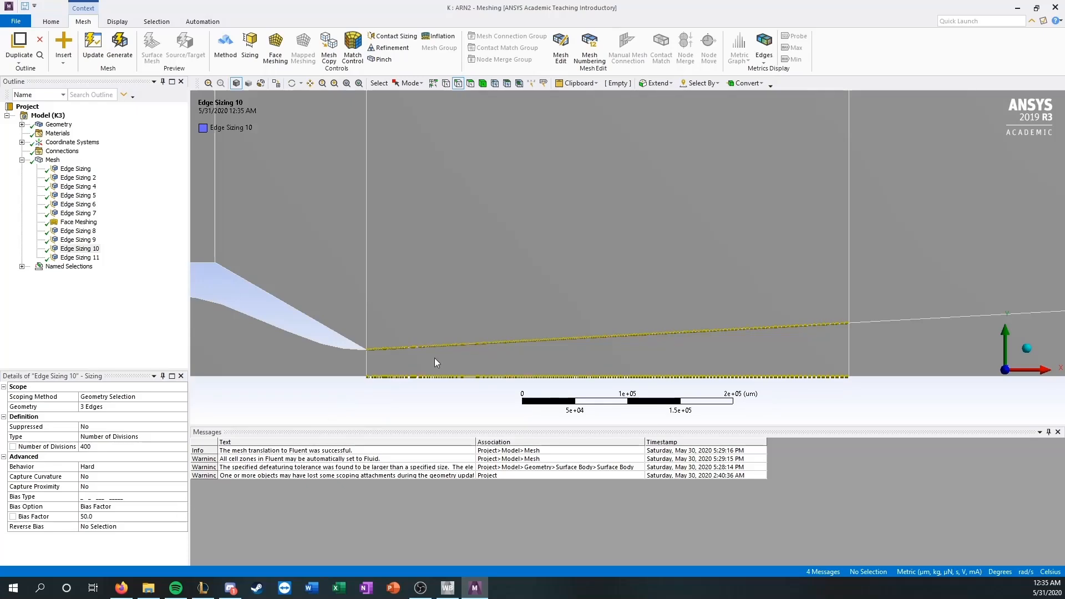
Switch to Firefox, consult NASA's axisymmetric subsonic jet grid figure and the case's boundary condition diagram, and return to ANSYS Meshing
left_click(131, 587)
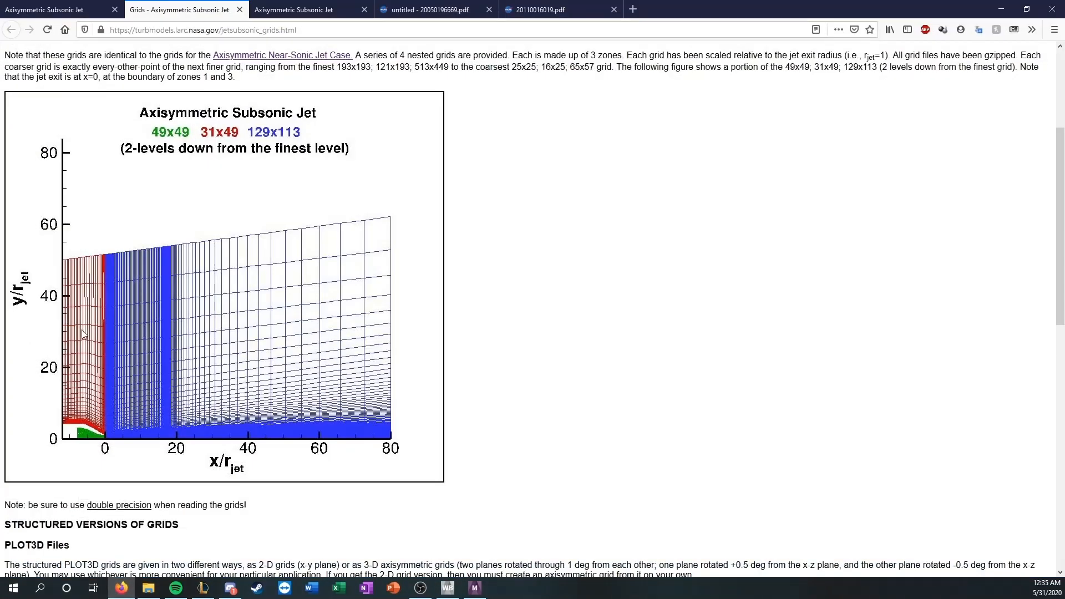
scroll(61, 459, "down", 5)
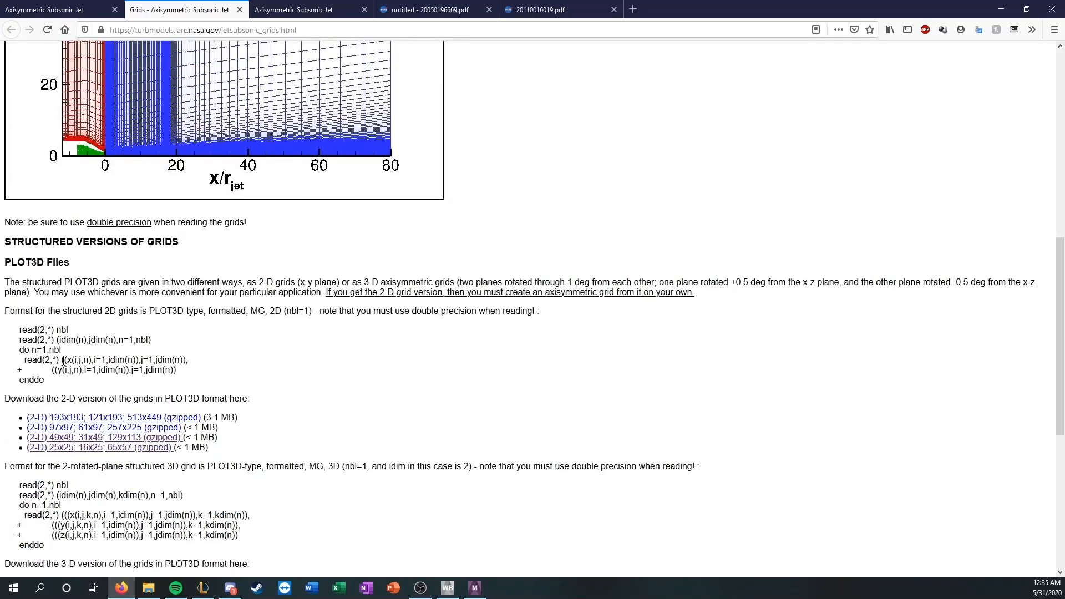
scroll(78, 473, "down", 2)
scroll(77, 472, "up", 10)
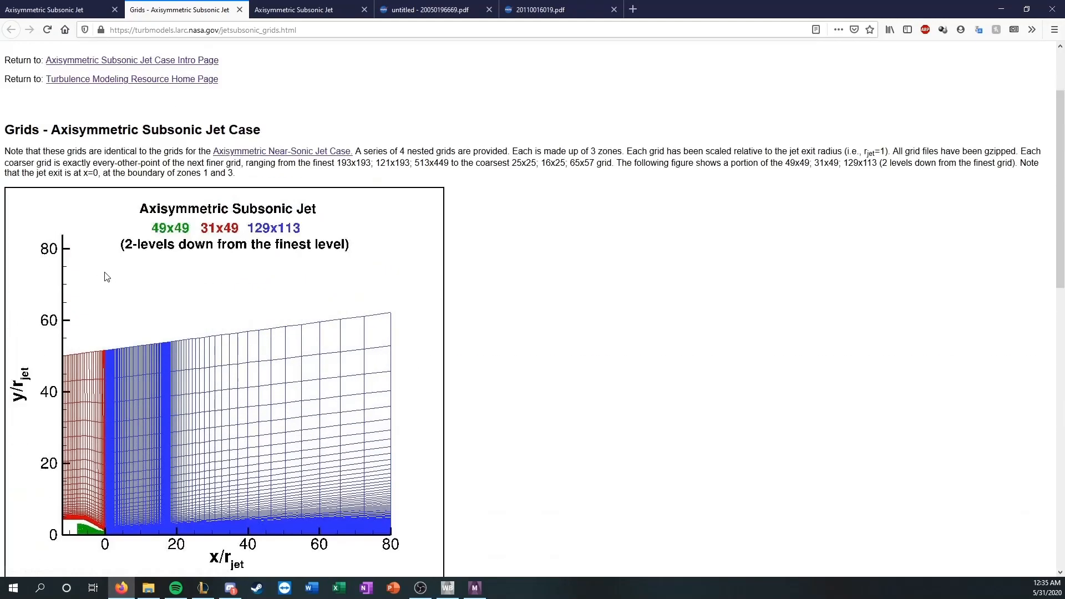
key("ctrl+shift+Tab")
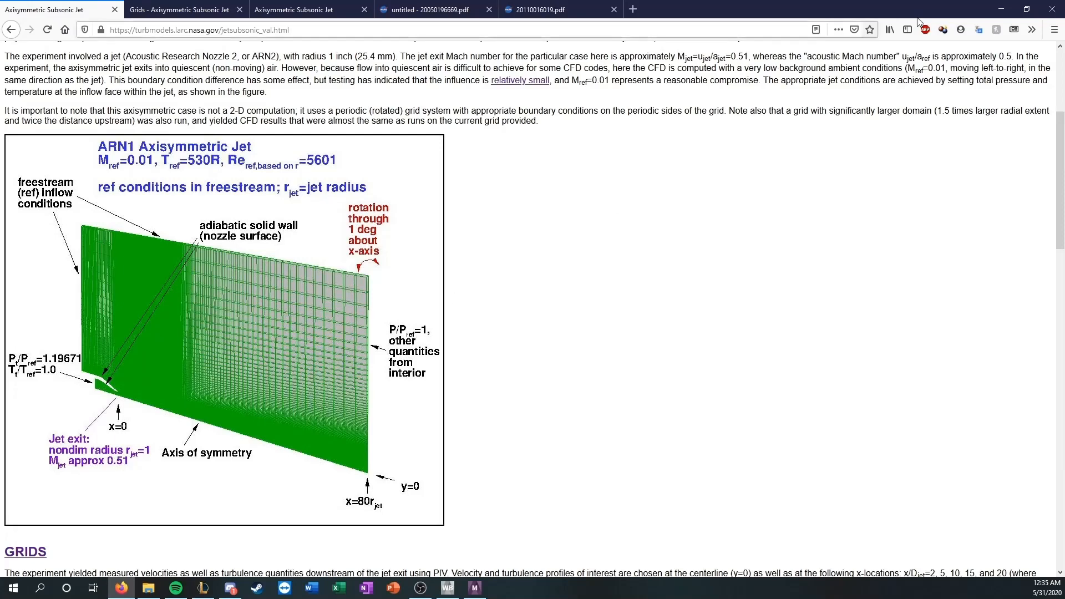
left_click(1001, 9)
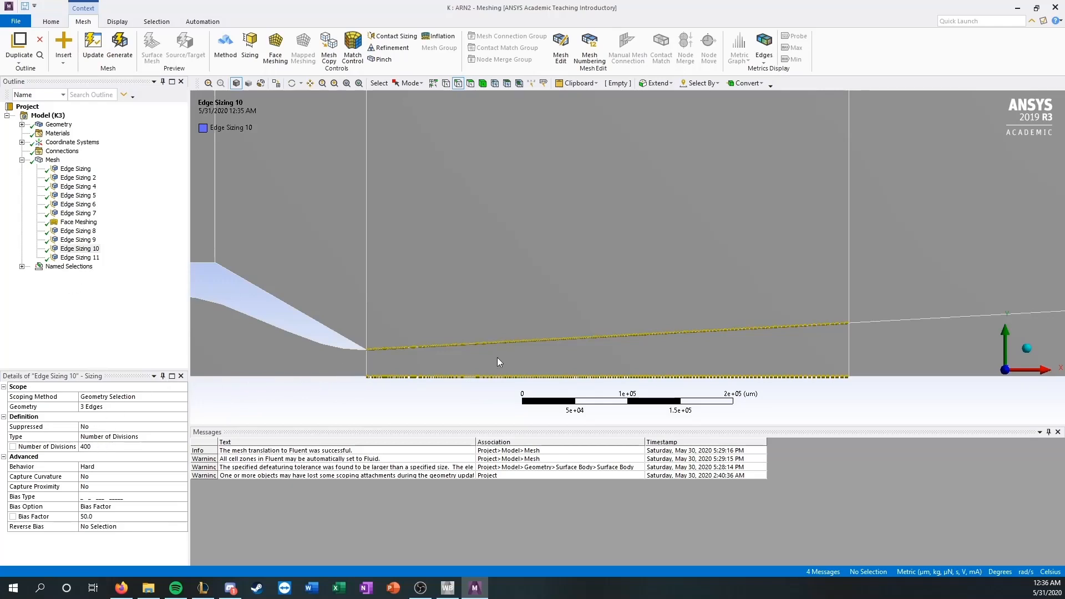
Examine Edge Sizing 10's biased divisions on the domain's slanted upper boundary edge
scroll(721, 222, "down", 5)
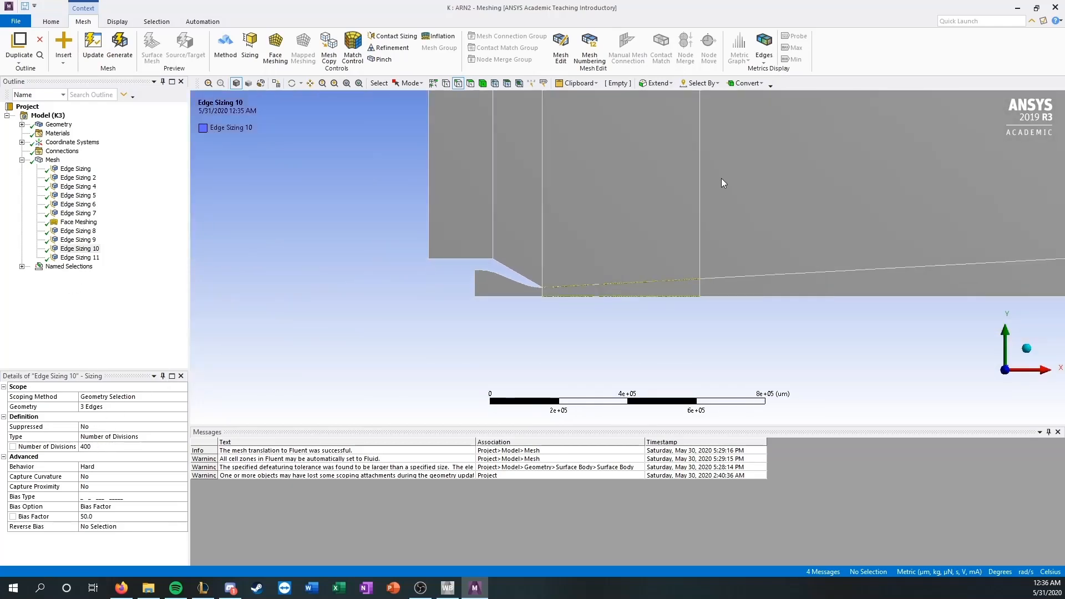
middle_click_drag(720, 178, 736, 402, "ctrl")
middle_click_drag(628, 156, 625, 380, "ctrl")
scroll(592, 260, "up", 6)
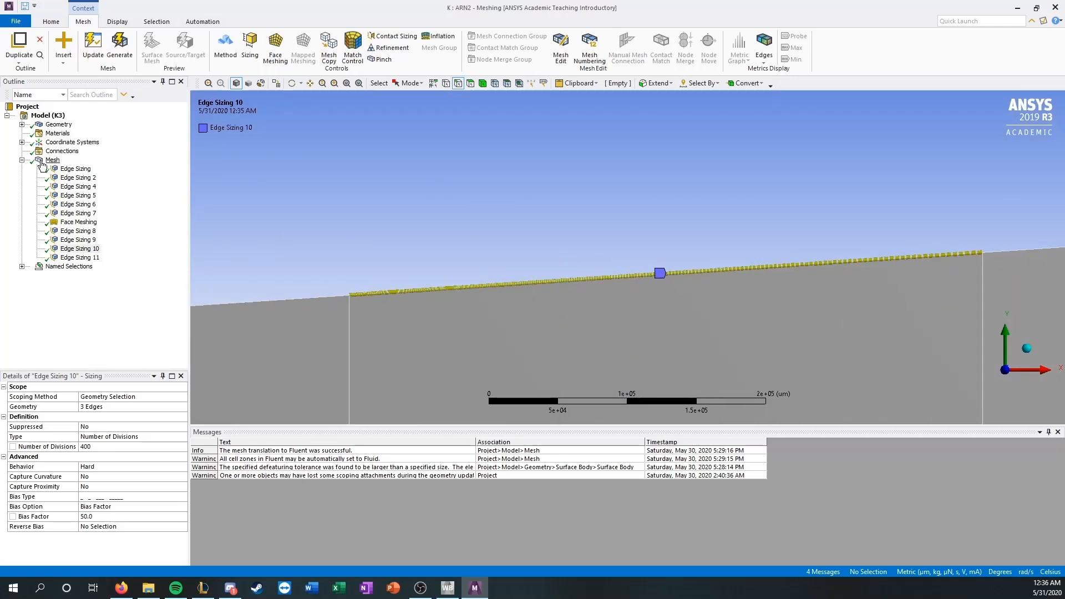
Display the generated mesh and inspect it from the domain's upper boundary down to the nozzle region
left_click(42, 160)
scroll(412, 277, "down", 4)
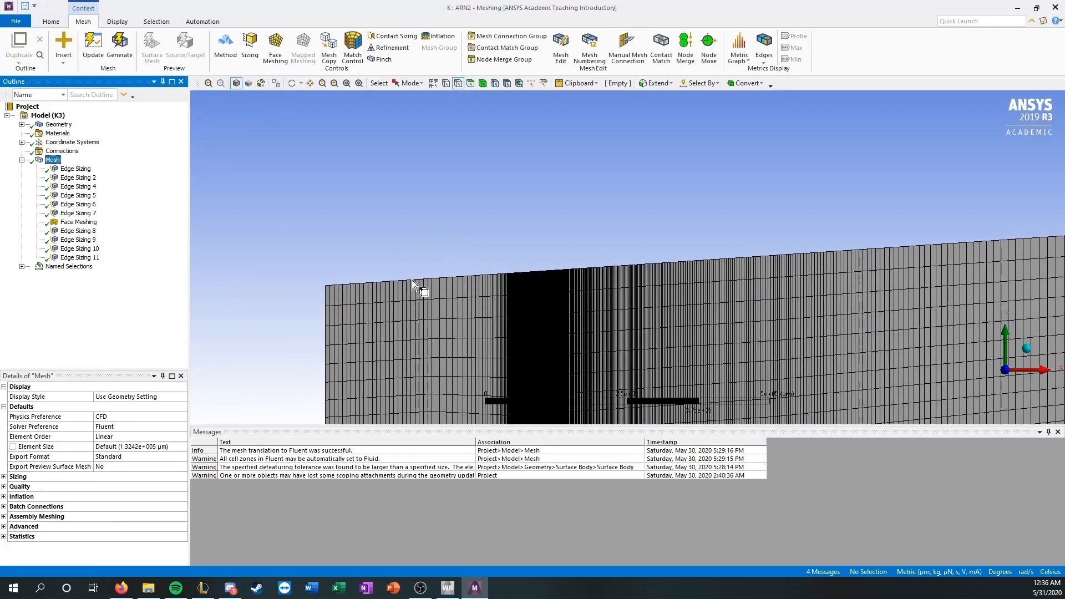
middle_click_drag(638, 278, 533, 136, "ctrl")
scroll(555, 308, "down", 2)
scroll(555, 307, "down", 4)
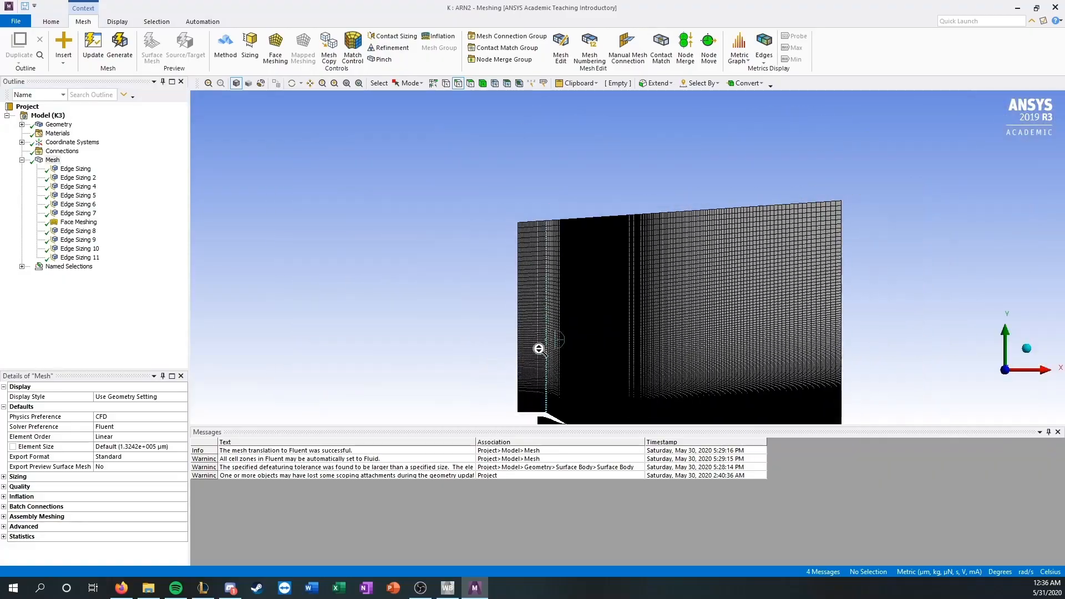
middle_click_drag(537, 327, 547, 239, "ctrl")
scroll(558, 338, "up", 4)
middle_click_drag(548, 326, 554, 214, "ctrl")
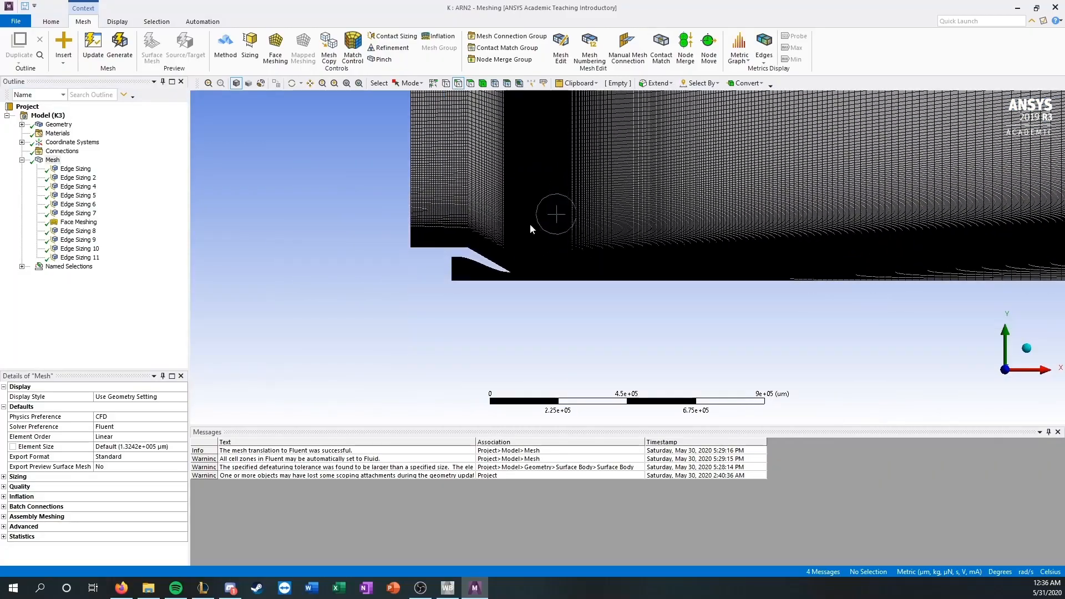
Examine the mesh inside the nozzle and the cell clustering around the nozzle lip at the jet exit
scroll(465, 283, "up", 5)
scroll(512, 270, "up", 4)
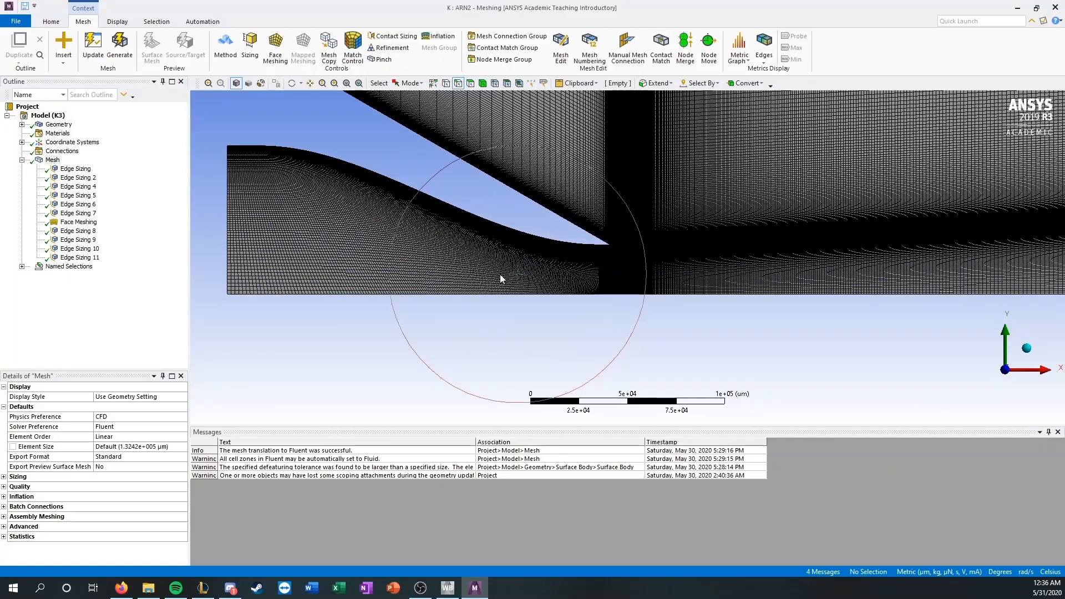
middle_click_drag(793, 276, 625, 270, "ctrl")
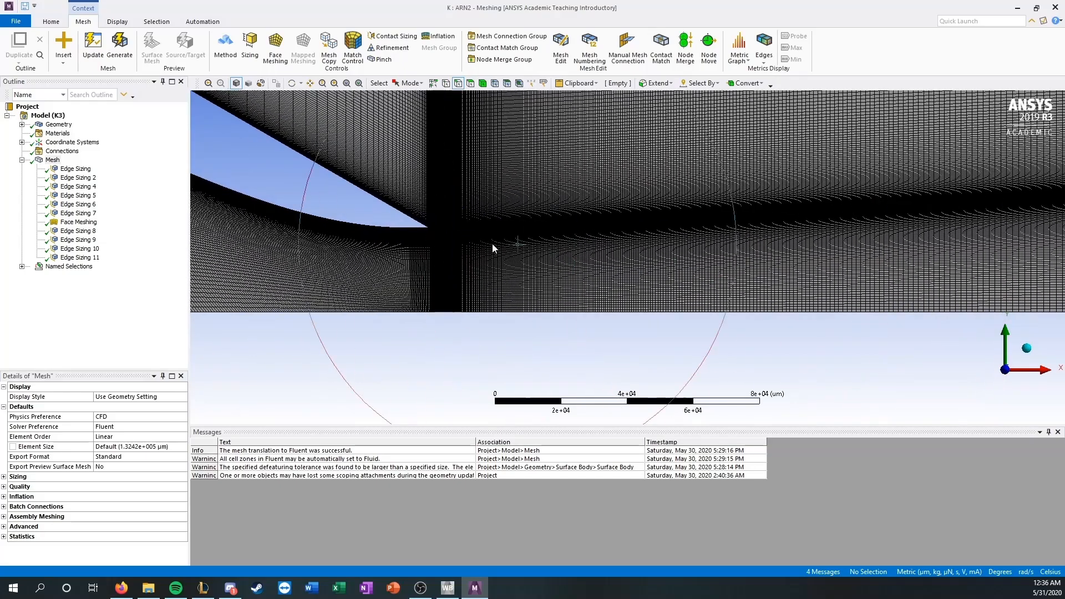
scroll(489, 242, "up", 2)
middle_click_drag(465, 233, 724, 261, "ctrl")
scroll(499, 263, "up", 2)
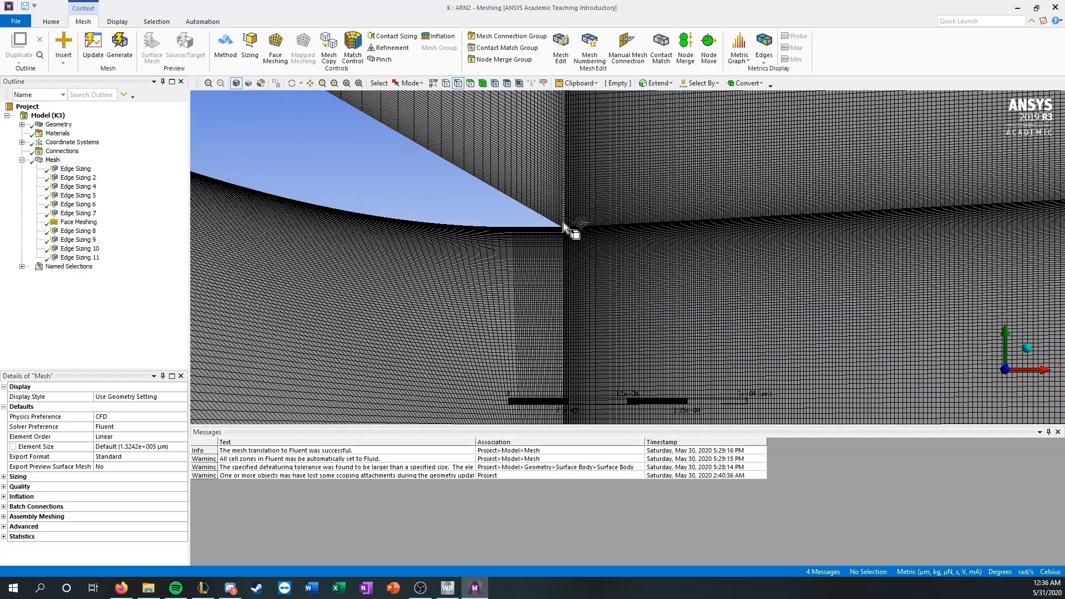
scroll(571, 230, "up", 2)
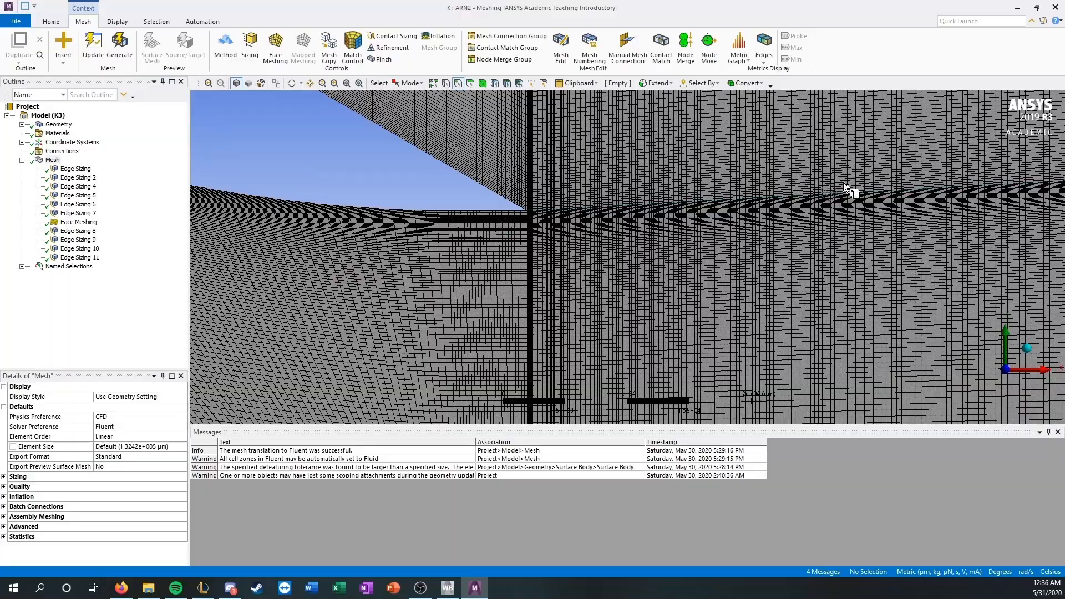
middle_click_drag(598, 177, 661, 322, "ctrl")
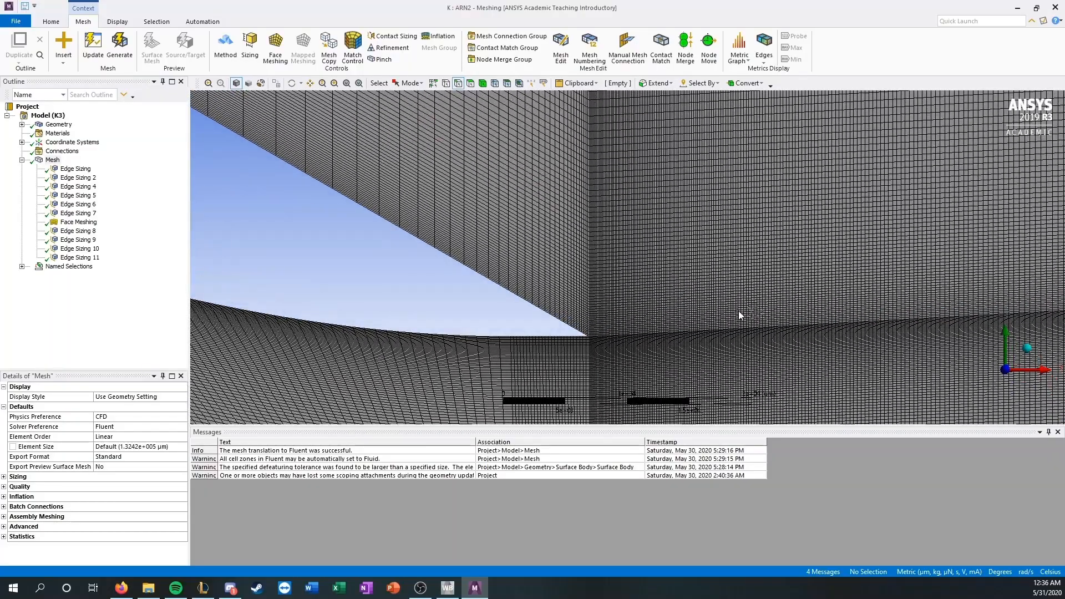
Inspect the clustered cell layers along the slanted dividing line downstream of the nozzle lip
scroll(754, 309, "down", 3)
middle_click_drag(1054, 260, 551, 255, "ctrl")
scroll(560, 236, "down", 3)
scroll(623, 309, "up", 3)
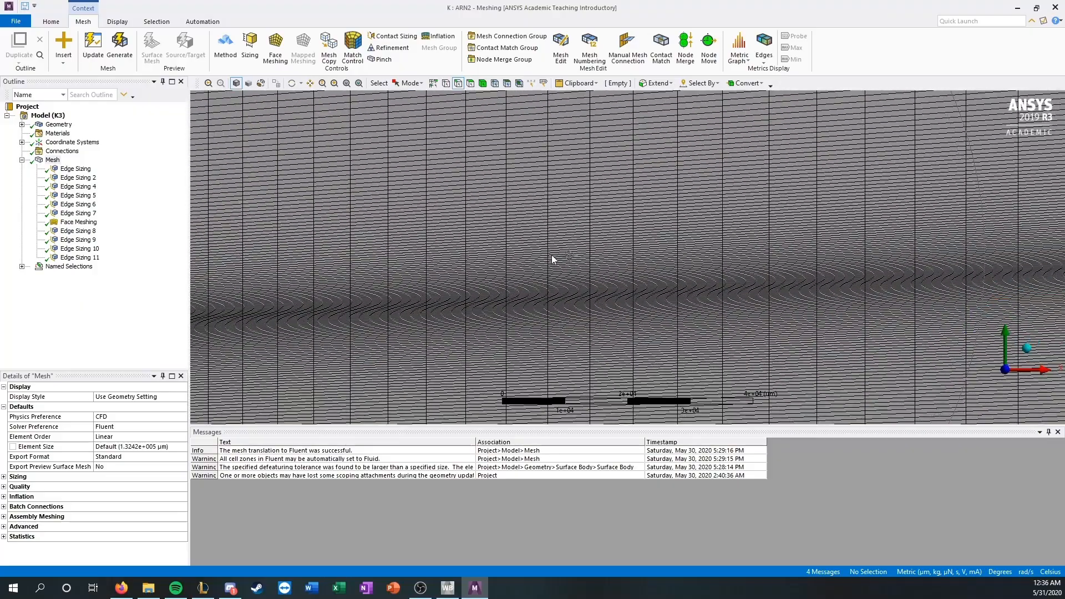
scroll(549, 255, "up", 5)
middle_click_drag(572, 311, 560, 209, "ctrl")
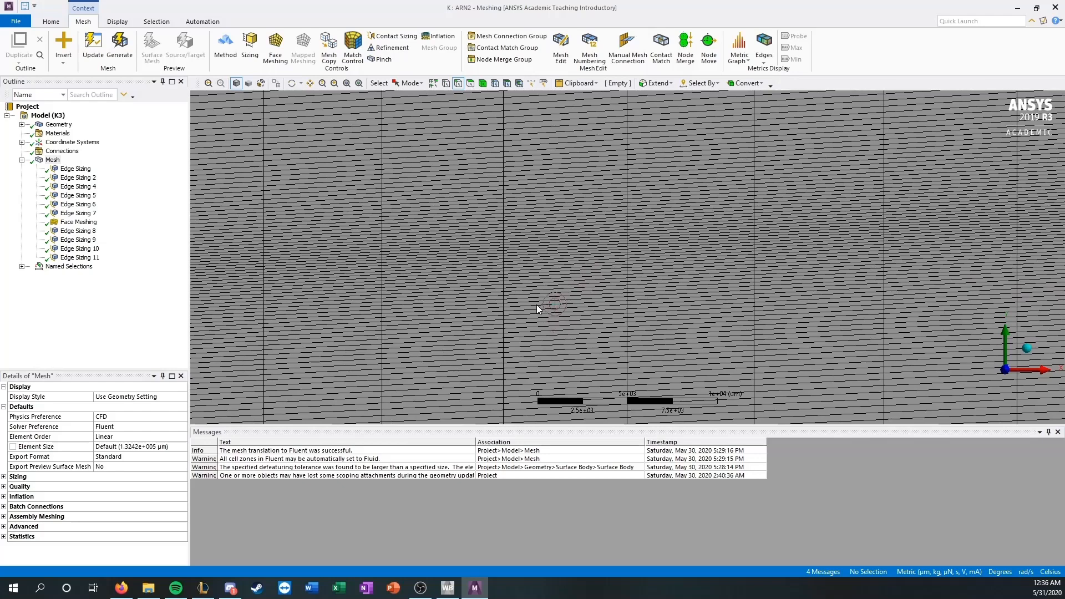
scroll(533, 308, "up", 2)
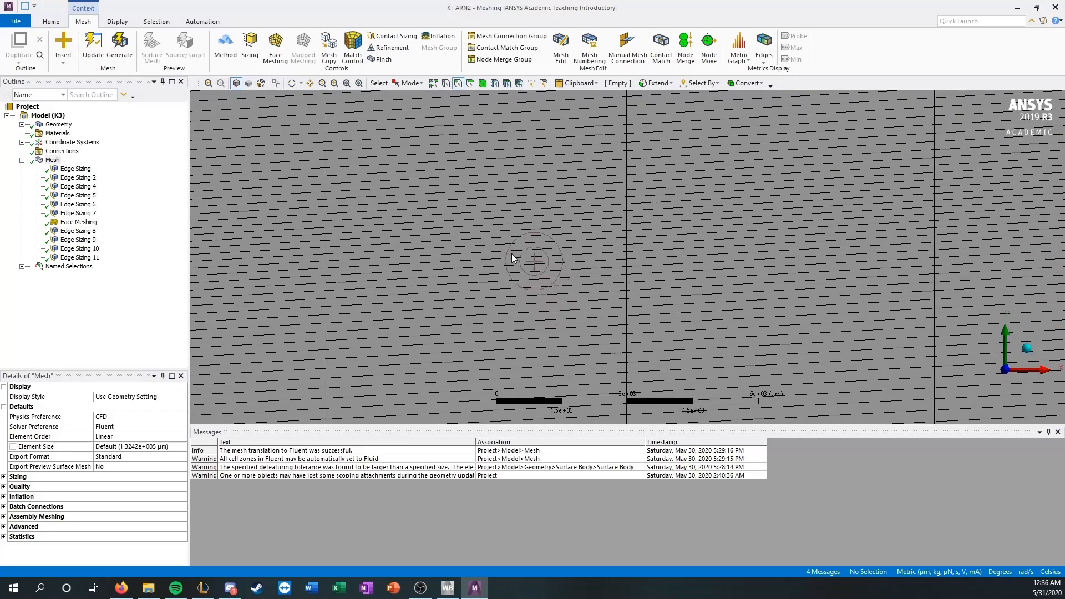
scroll(568, 331, "down", 9)
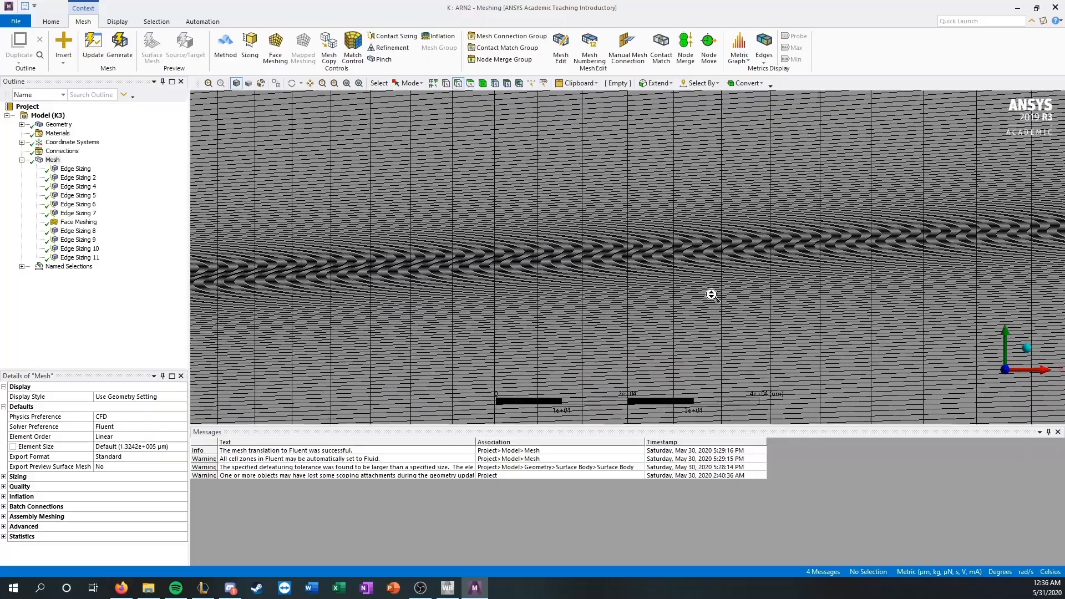
Follow the refined band along the slanted dividing line to the outlet and check its cell spacing there
scroll(723, 302, "down", 2)
middle_click_drag(724, 303, 233, 280, "ctrl")
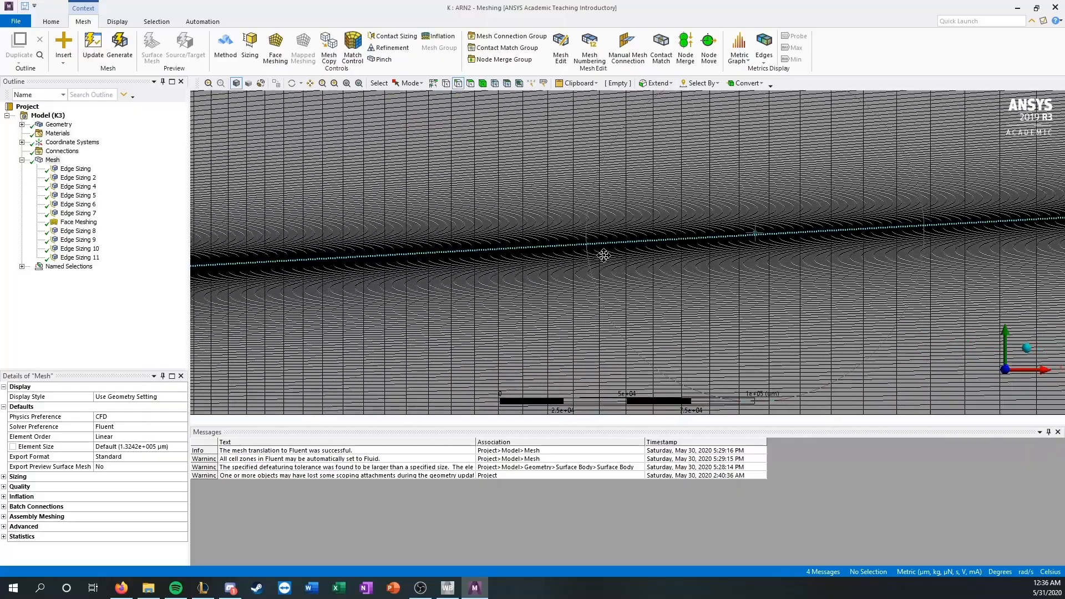
middle_click_drag(865, 217, 344, 280, "ctrl")
middle_click_drag(749, 259, 321, 276, "ctrl")
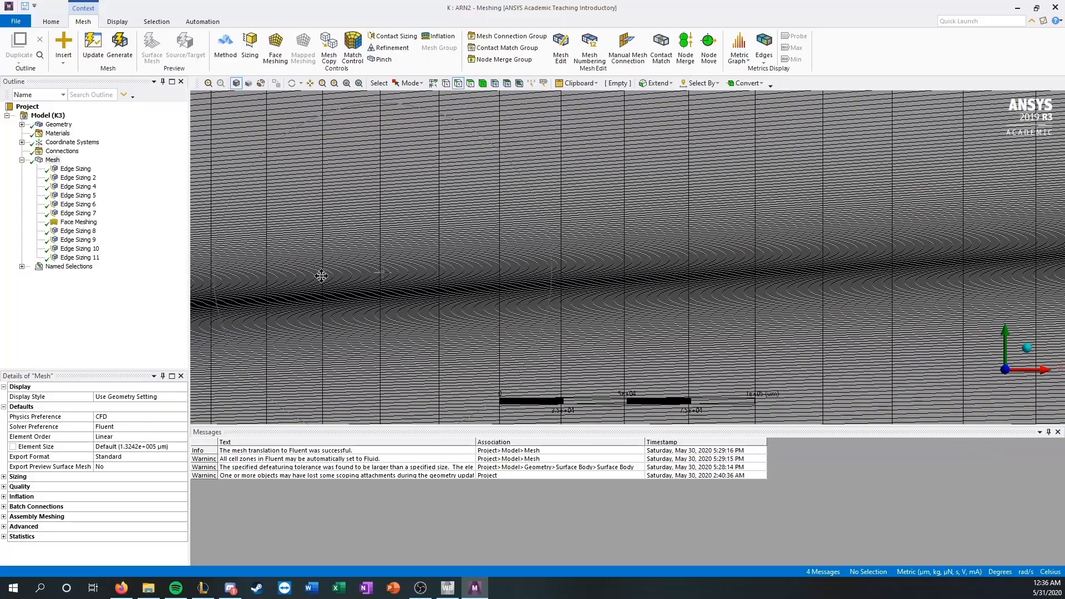
middle_click_drag(771, 225, 373, 255, "ctrl")
middle_click_drag(805, 222, 570, 269, "ctrl")
scroll(569, 269, "up", 4)
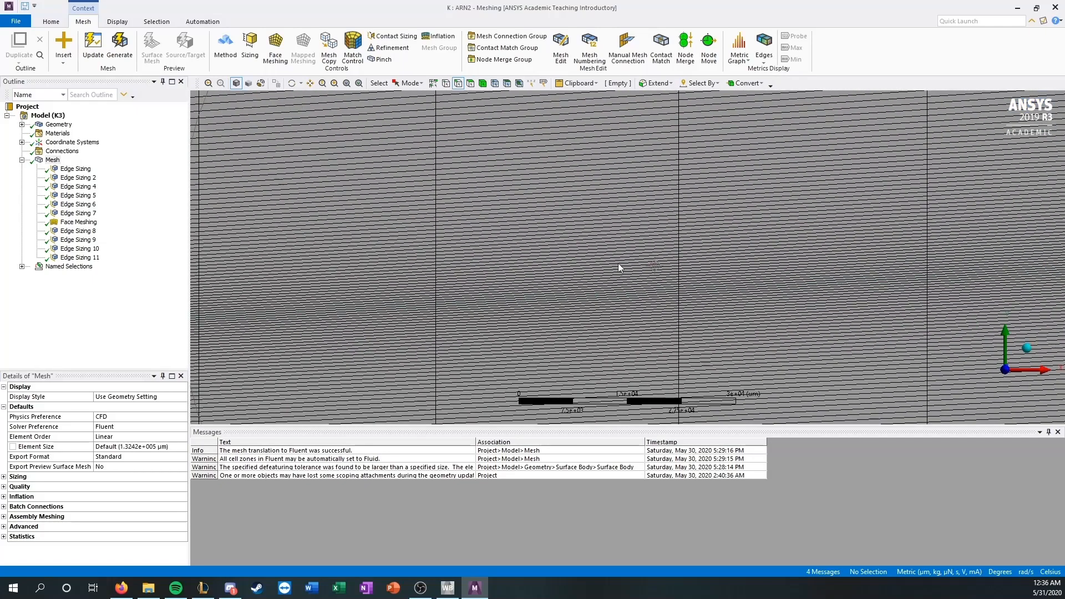
scroll(577, 262, "down", 8)
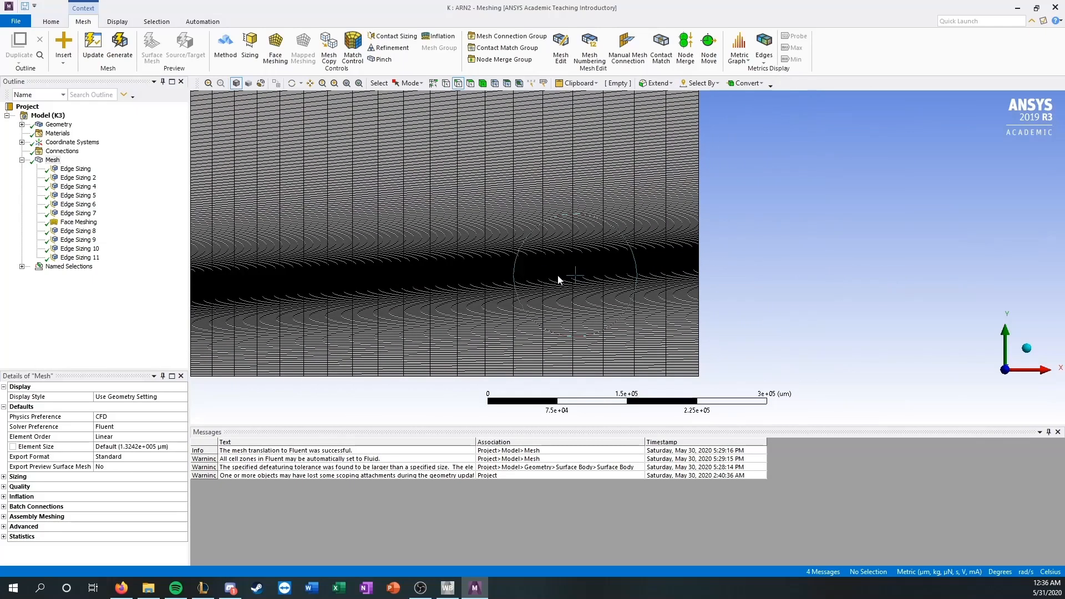
Inspect the mesh above the nozzle where the upstream block meets the dense downstream block, and review the whole domain
scroll(558, 276, "down", 2)
middle_click_drag(448, 274, 773, 258, "ctrl")
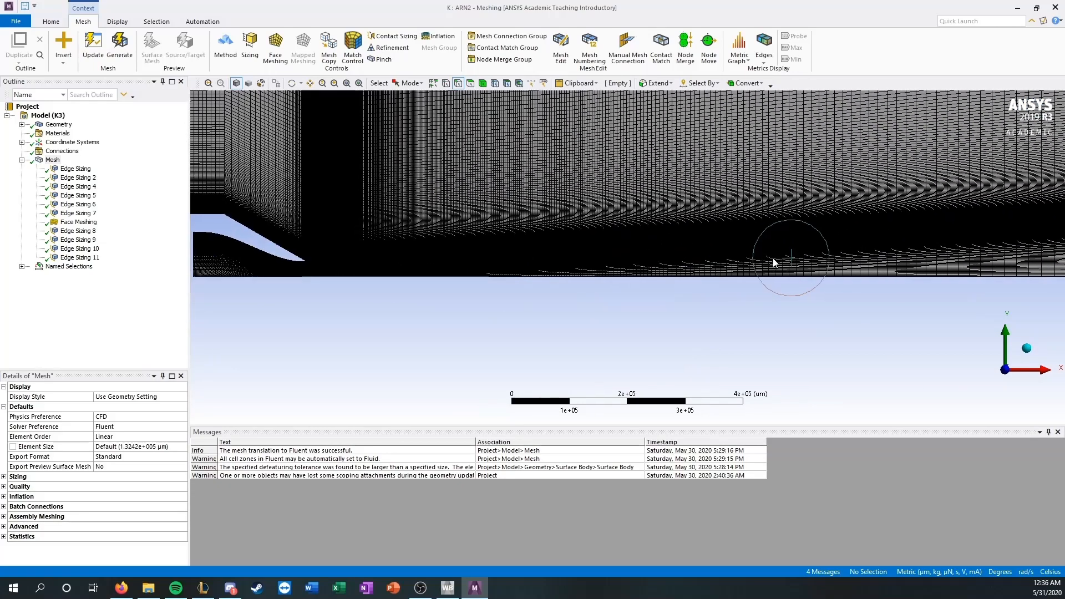
scroll(561, 273, "down", 5)
middle_click_drag(685, 237, 604, 351, "ctrl")
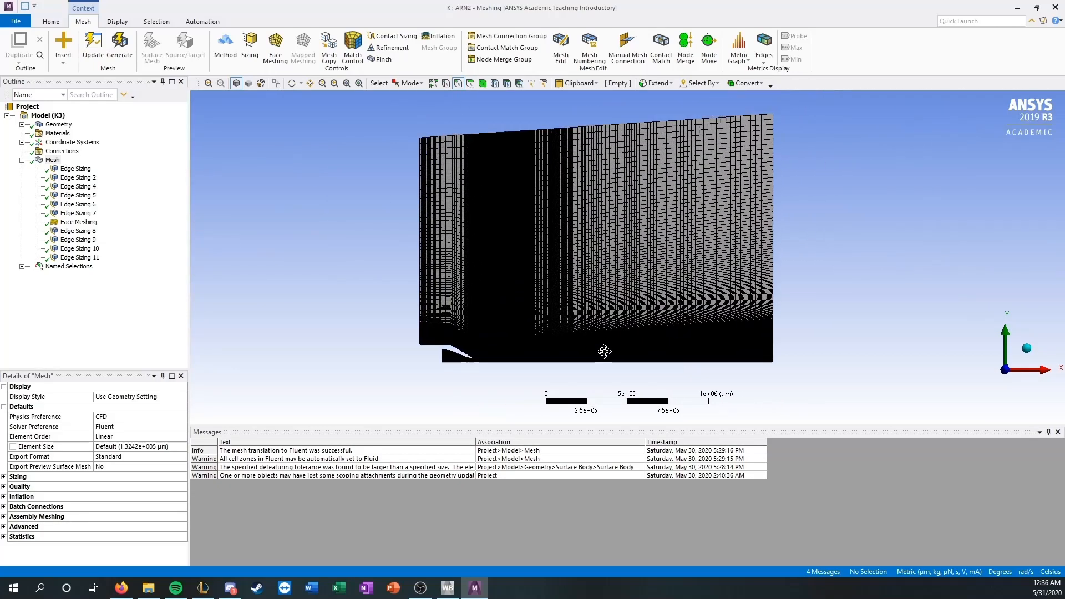
scroll(604, 351, "up", 8)
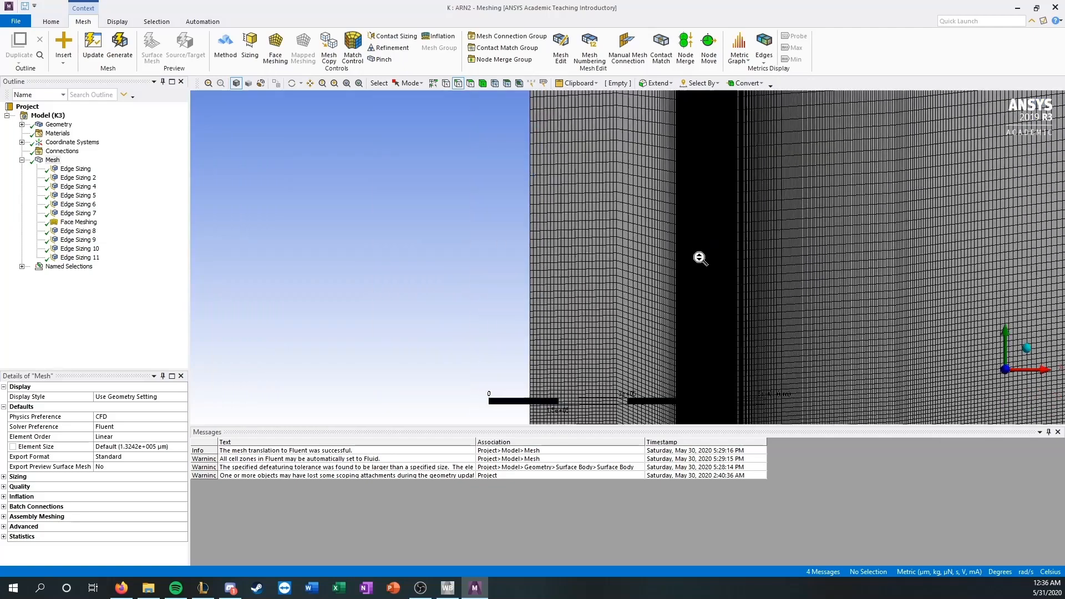
scroll(700, 259, "up", 6)
middle_click_drag(561, 248, 684, 228, "ctrl")
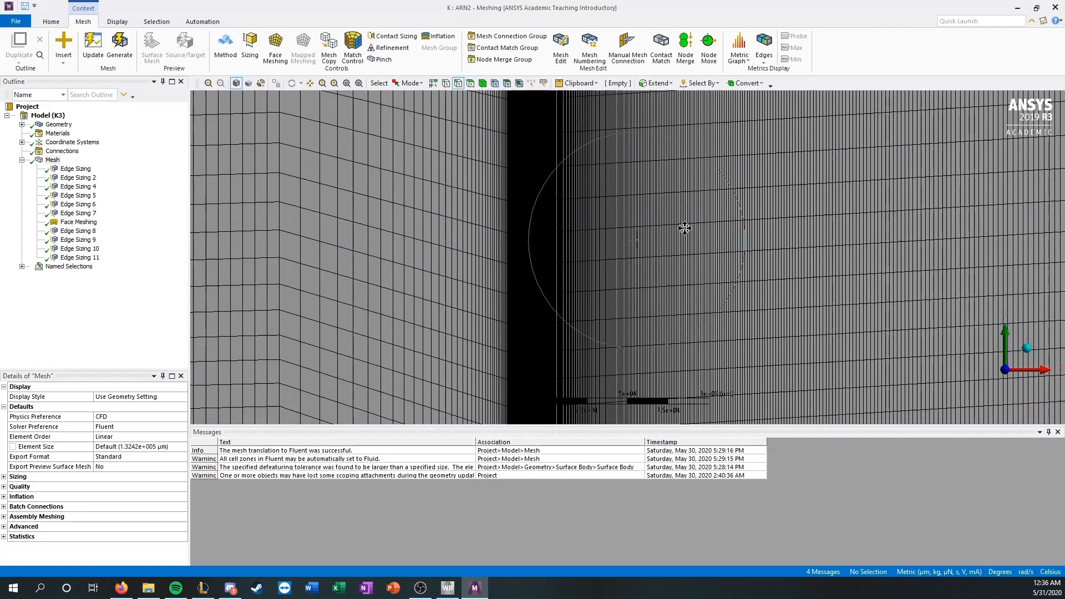
scroll(651, 247, "up", 8)
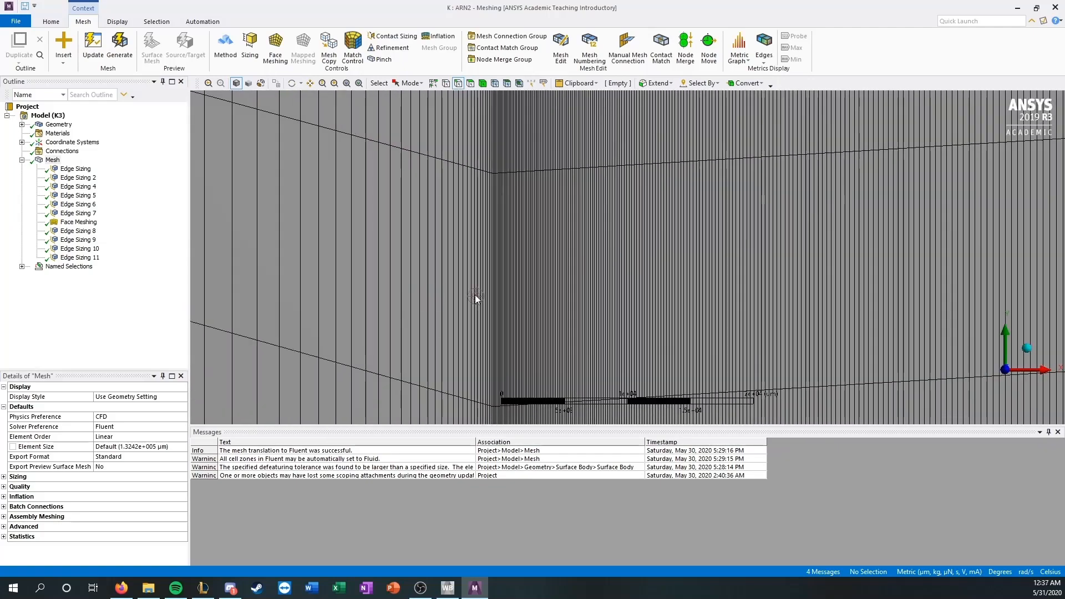
scroll(525, 294, "up", 10)
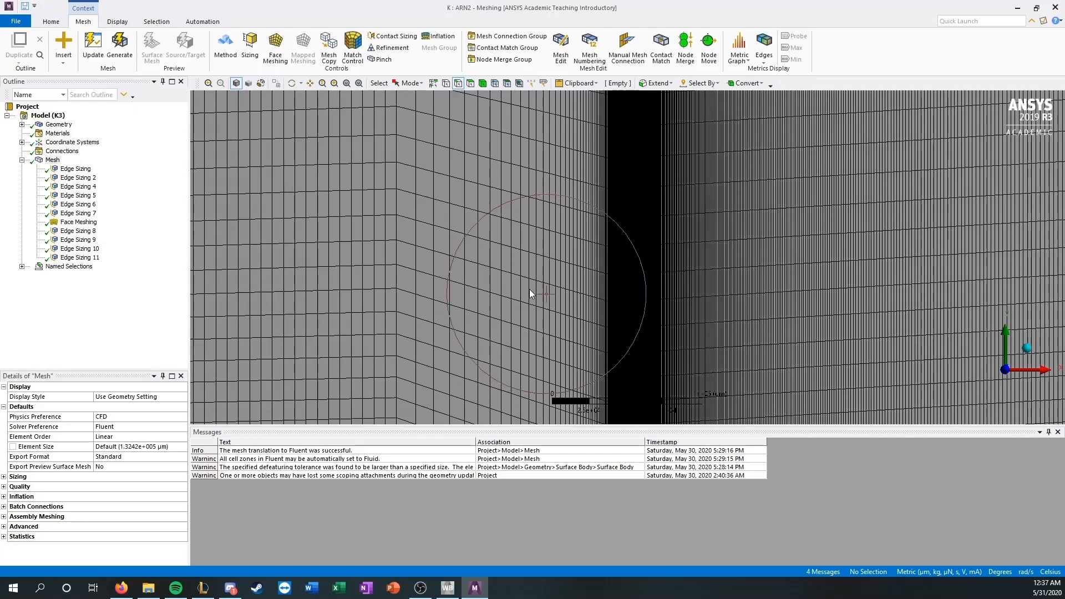
scroll(648, 286, "down", 6)
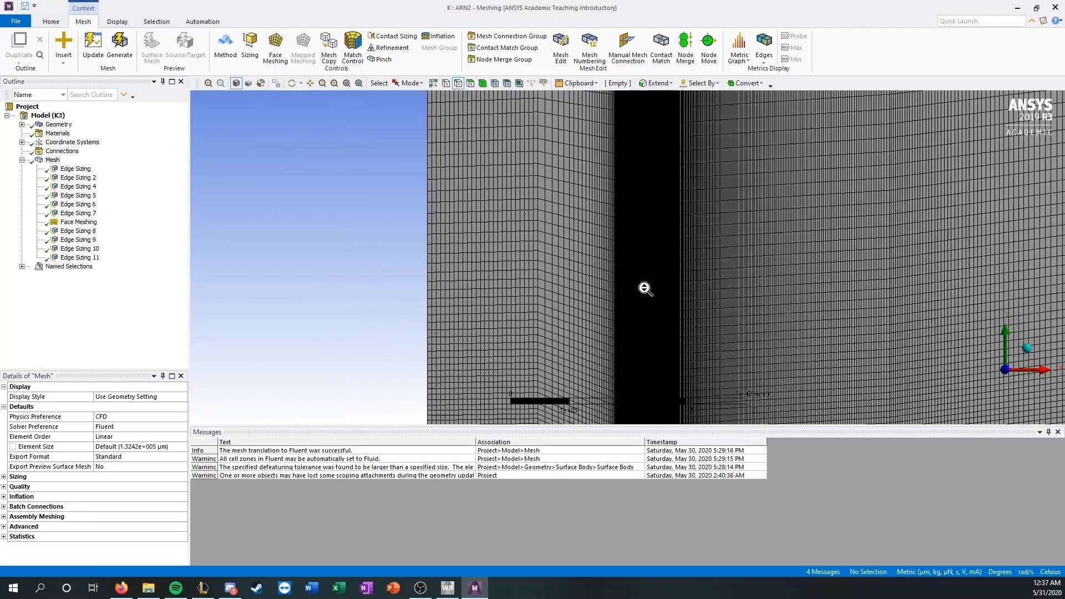
scroll(645, 288, "down", 10)
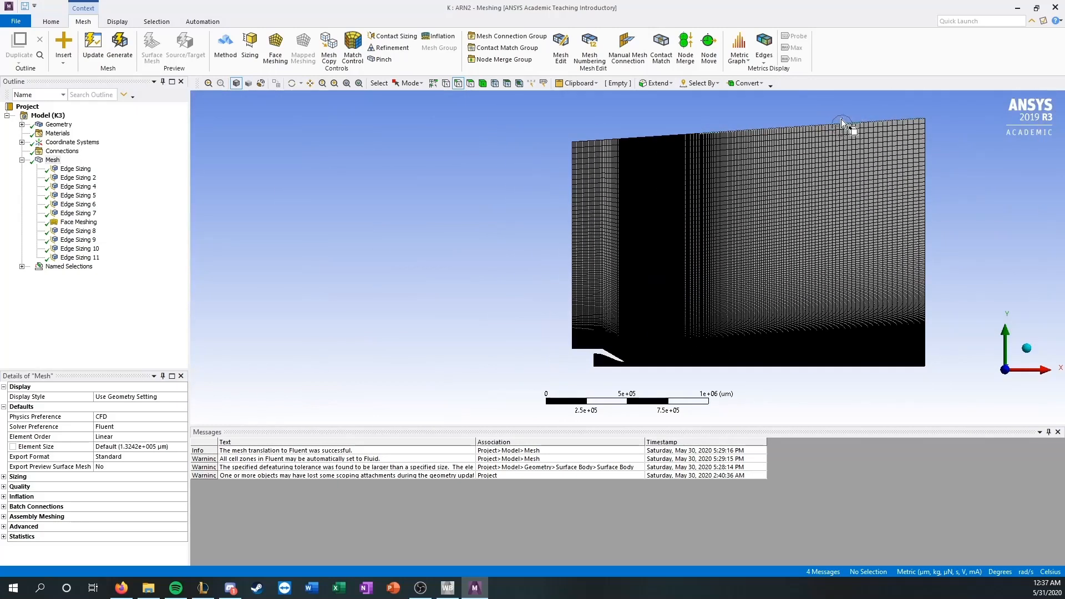
middle_click_drag(839, 213, 613, 224, "ctrl")
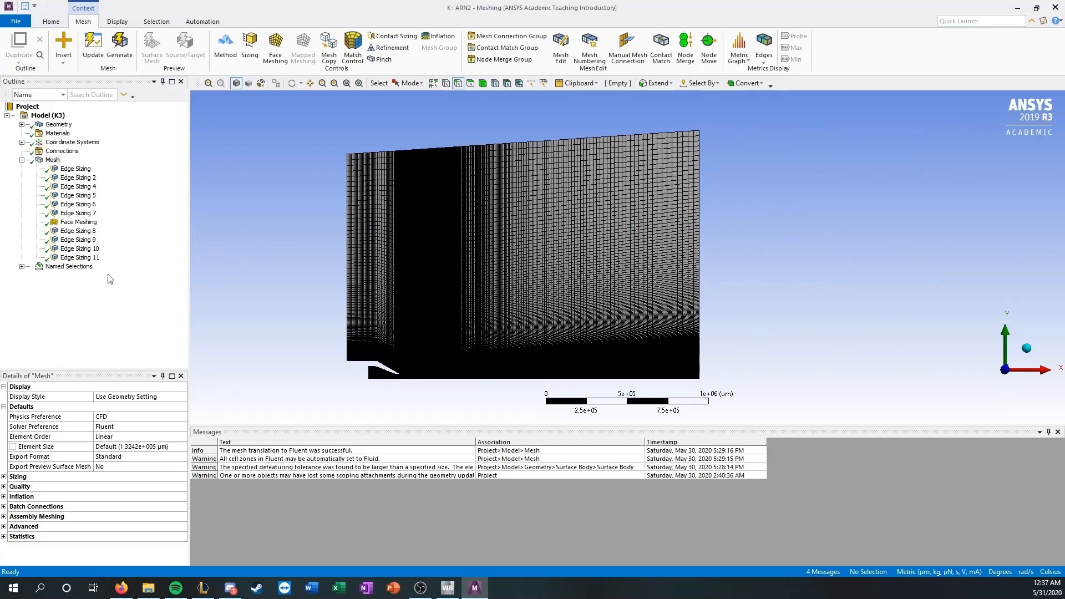
Show the edges in the freestream inlet named selection, and switch to Firefox to compare them with NASA's boundary condition diagram
left_click(22, 267)
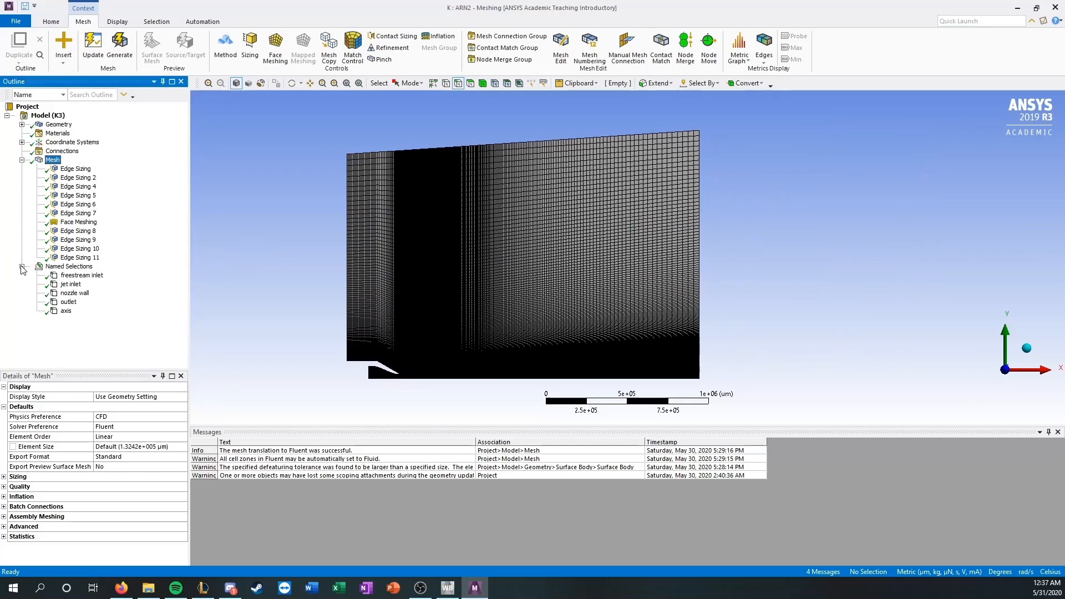
left_click(76, 278)
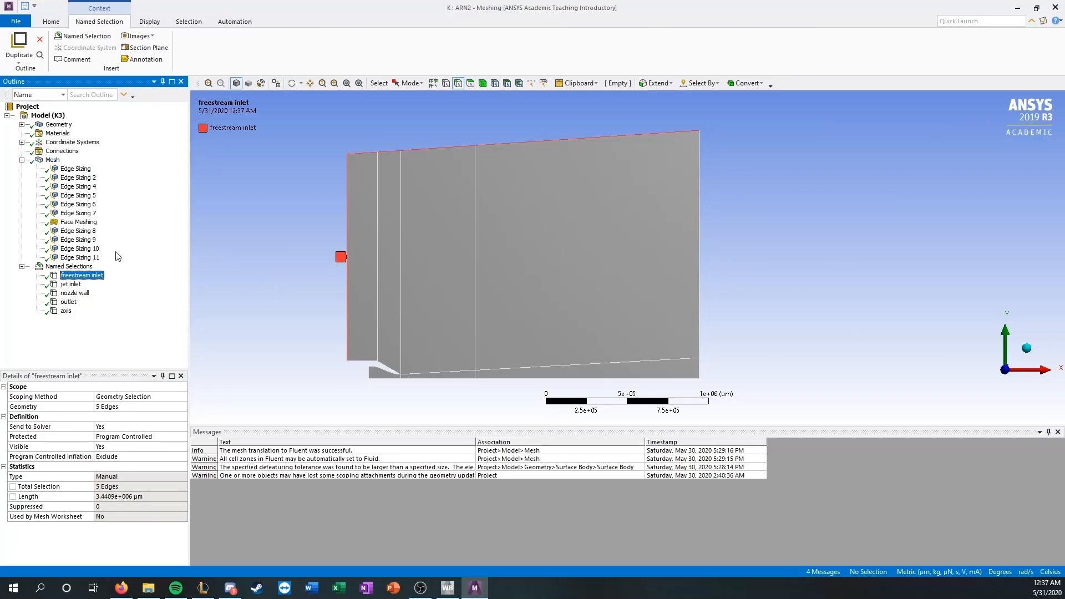
left_click(121, 586)
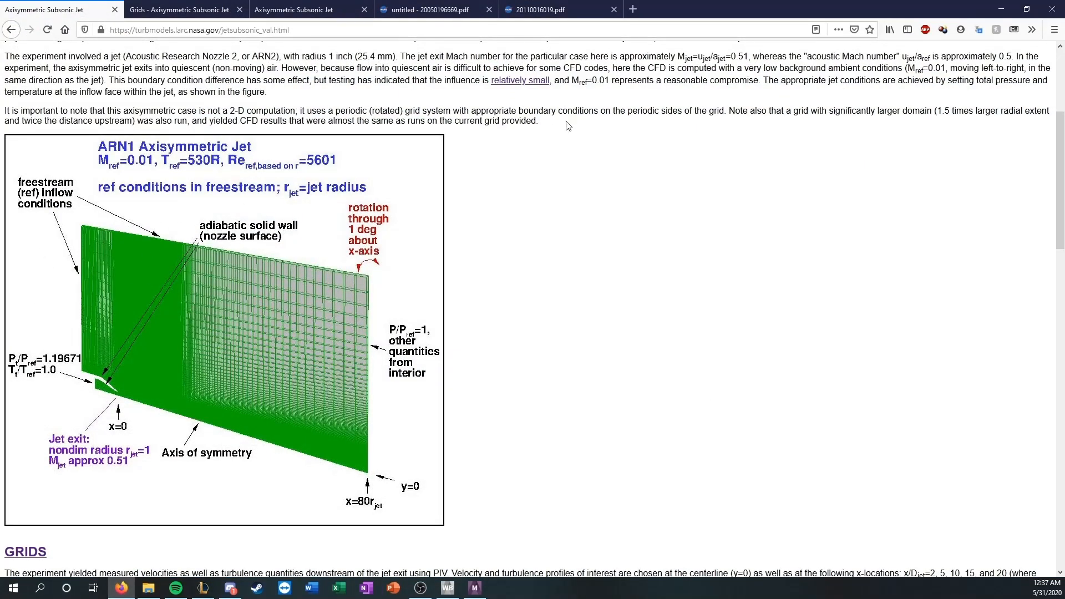
Switch back to ANSYS Meshing, show the jet inlet and nozzle wall named selections, and compare the wall with NASA's diagram in Firefox
left_click(1001, 9)
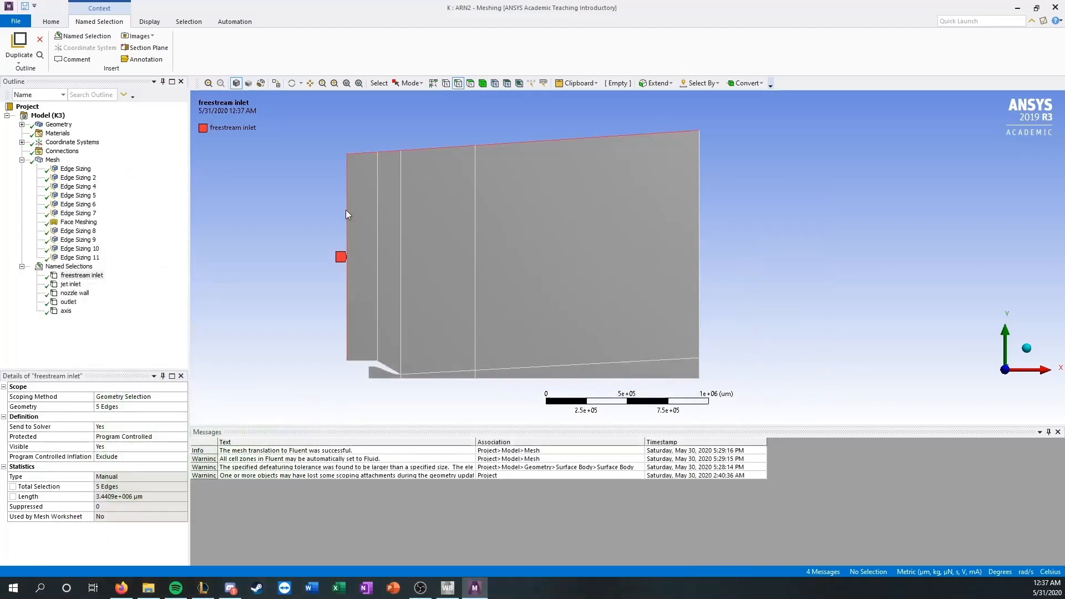
left_click(69, 284)
scroll(266, 387, "up", 2)
middle_click_drag(255, 370, 409, 285, "ctrl")
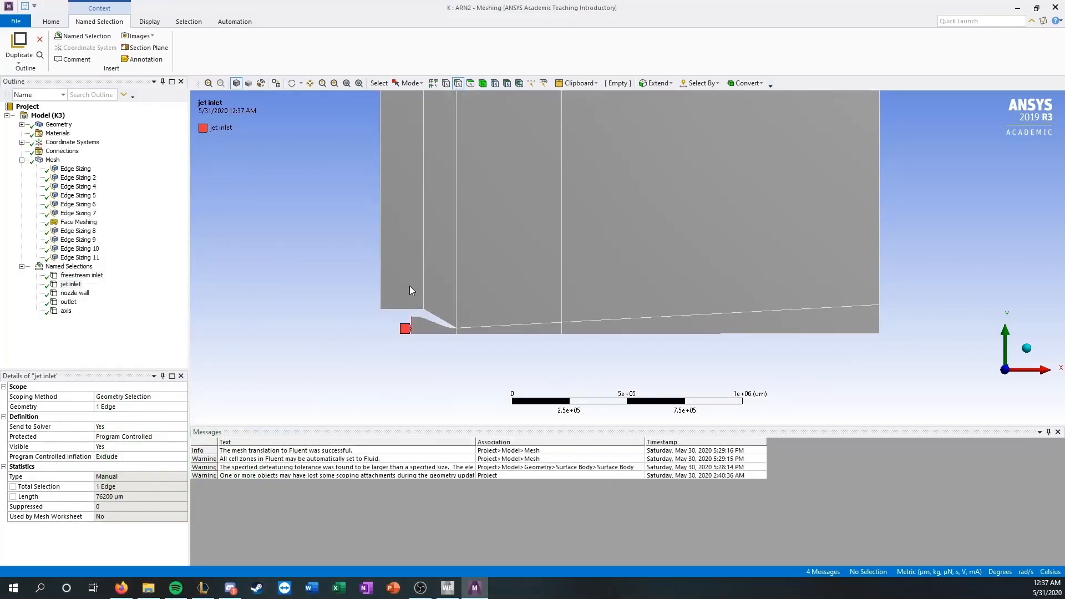
left_click(74, 293)
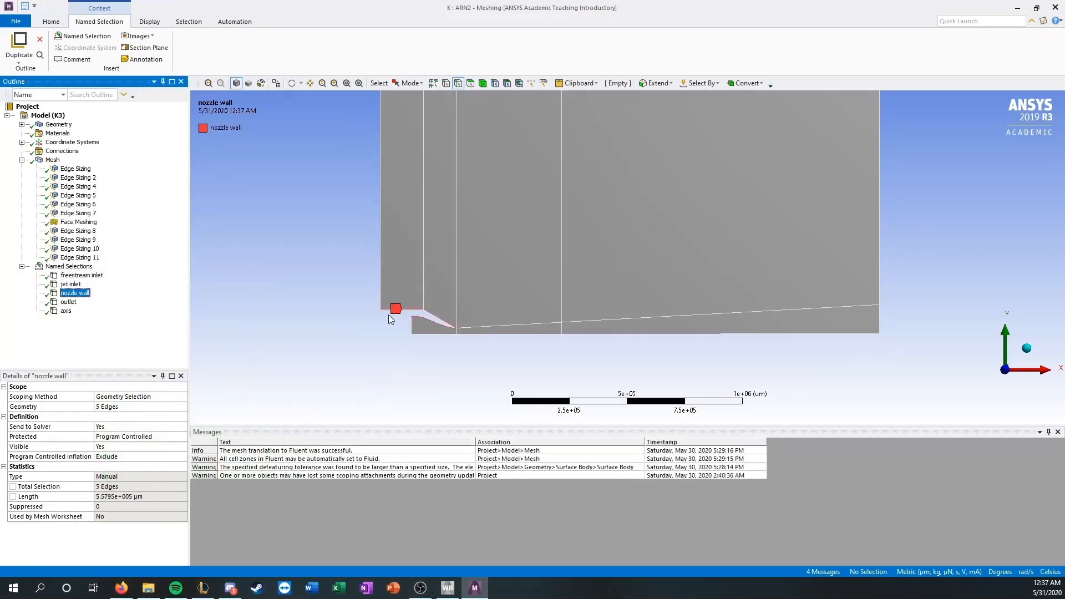
left_click(120, 587)
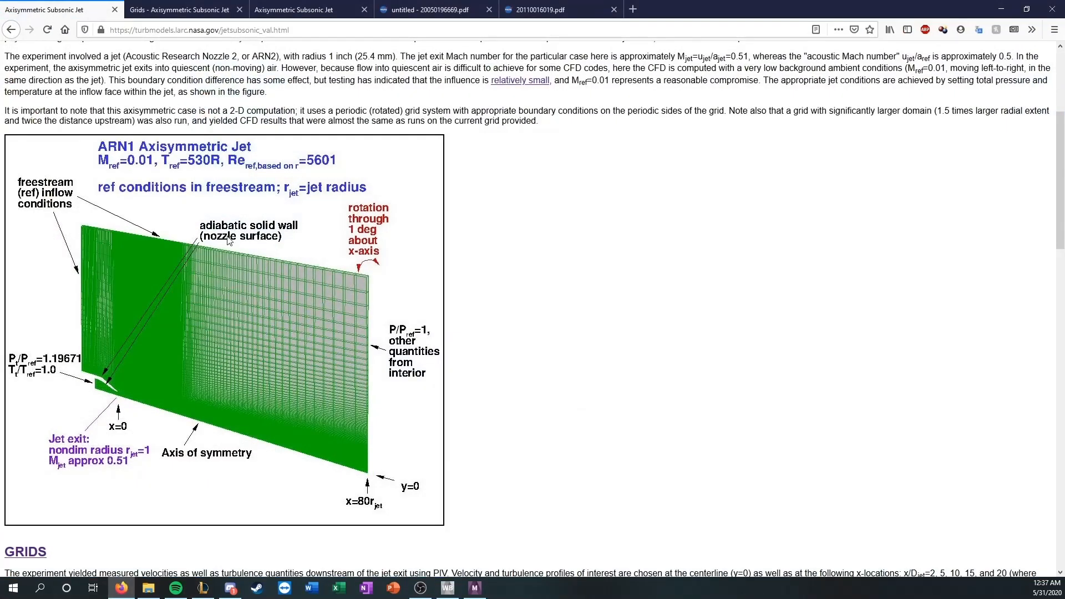
Return to ANSYS Meshing and show the edges in the outlet and axis named selections
left_click(1001, 9)
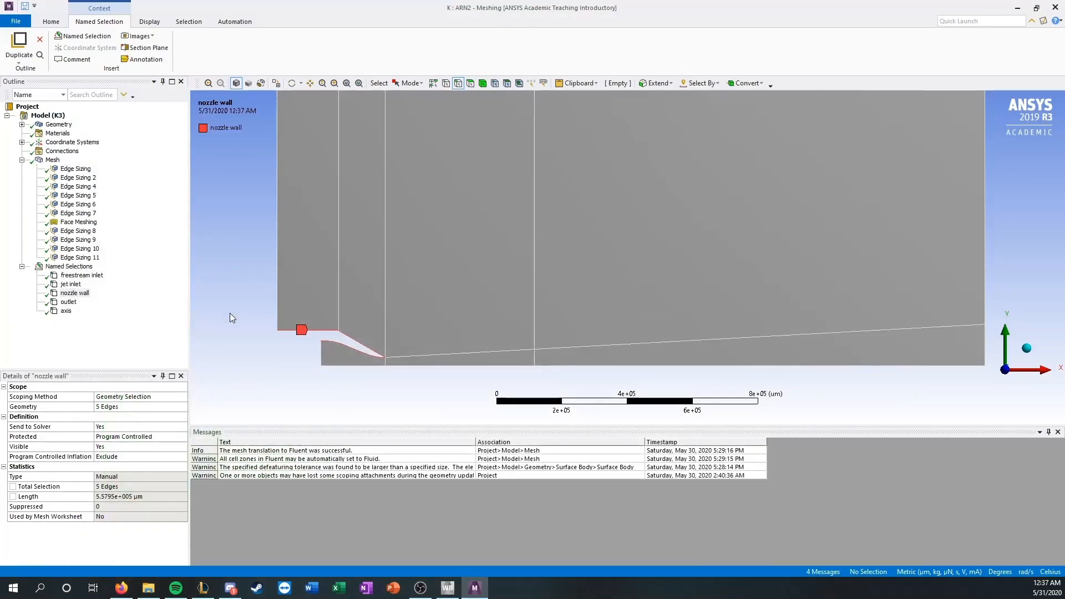
left_click(69, 304)
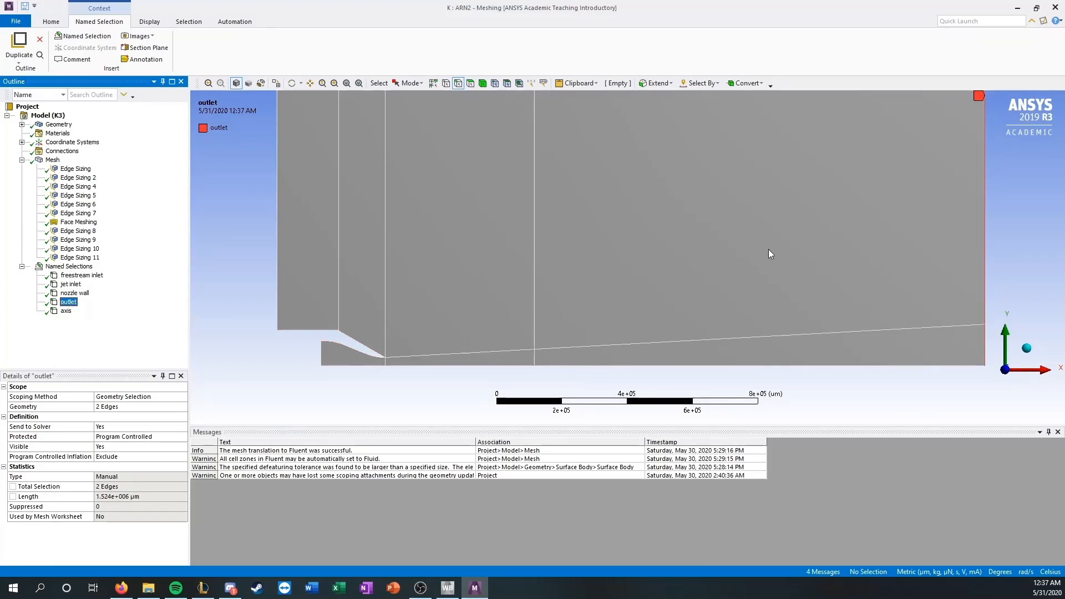
left_click(67, 312)
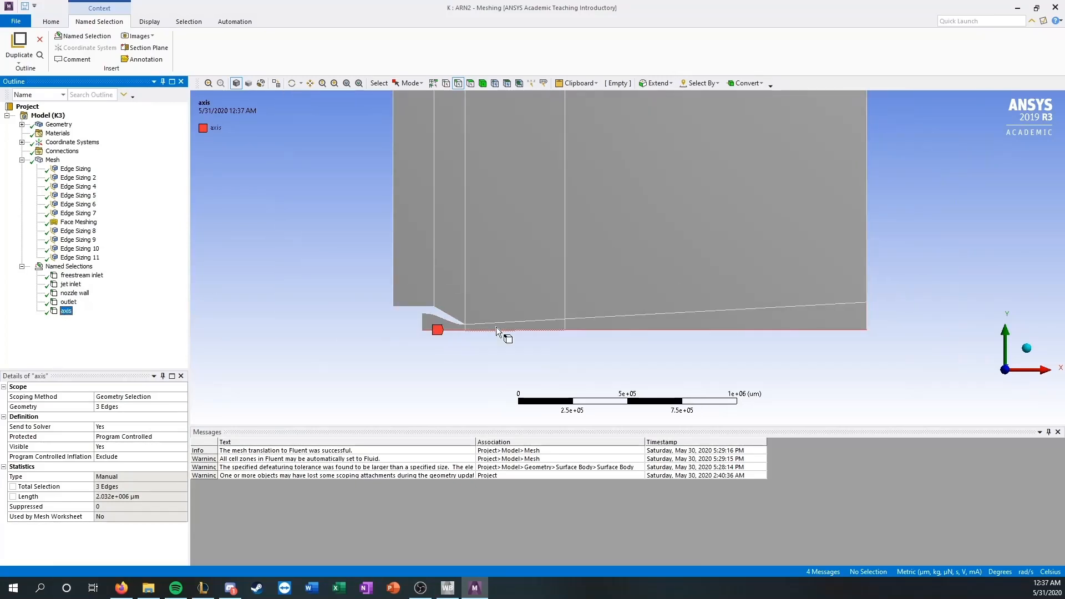
Close the mesh editor and open the ARN2 system's solution in Fluent to review its general solver settings
left_click(1054, 7)
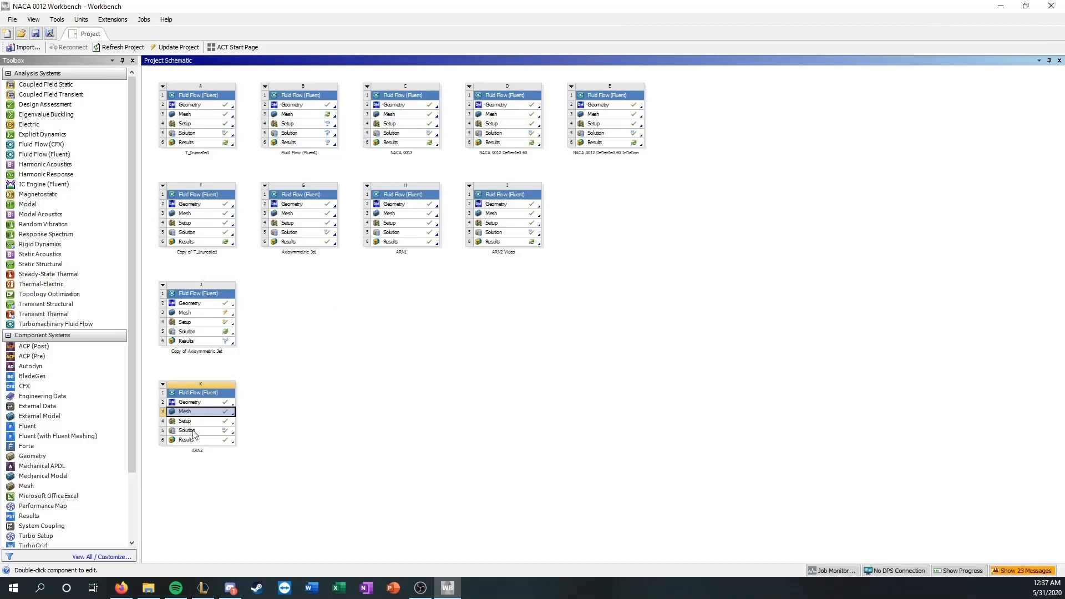
double_click(192, 431)
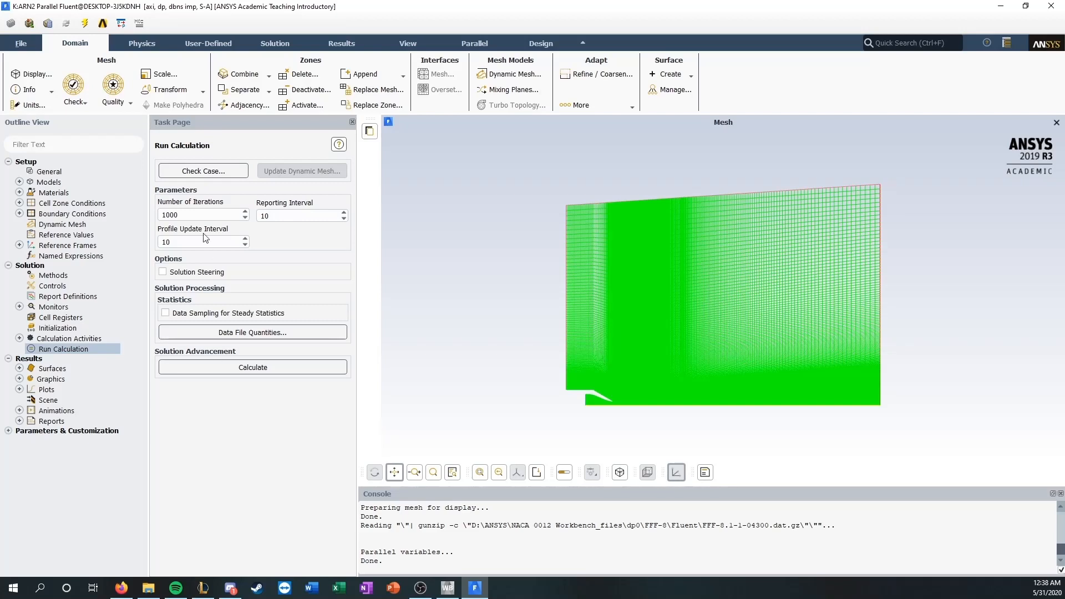
left_click(78, 172)
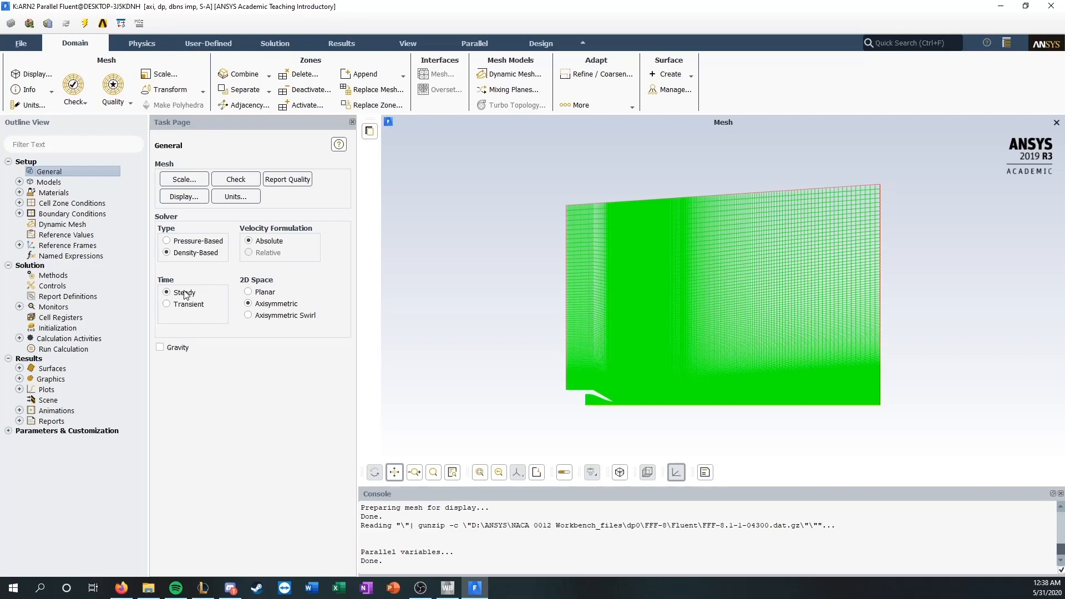
Review the viscous model settings, check them against the NASA case page in Firefox, and close the model dialog in Fluent
left_click(19, 182)
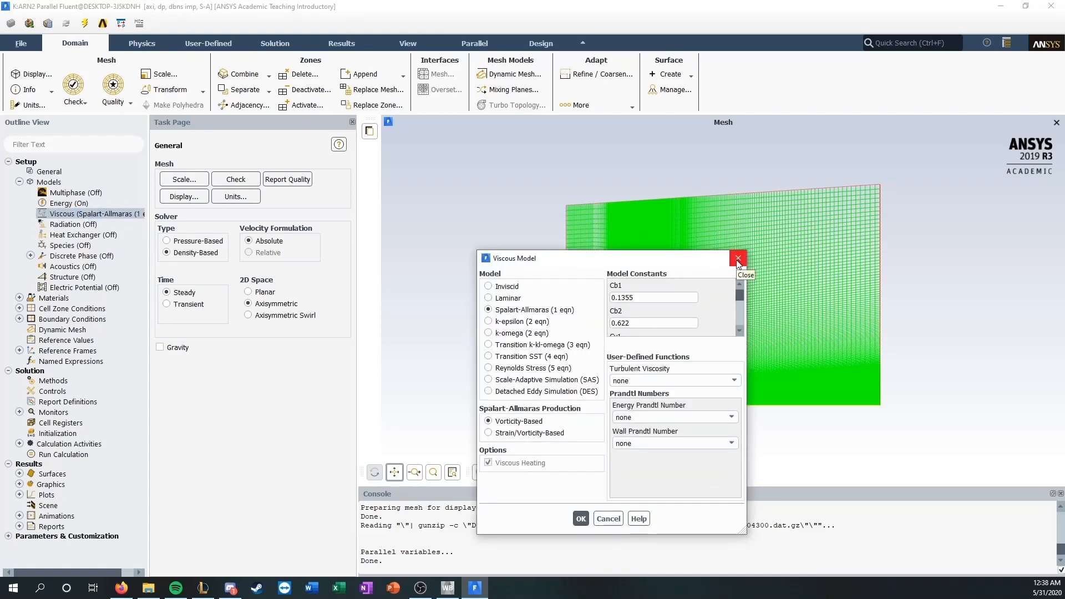
left_click(121, 588)
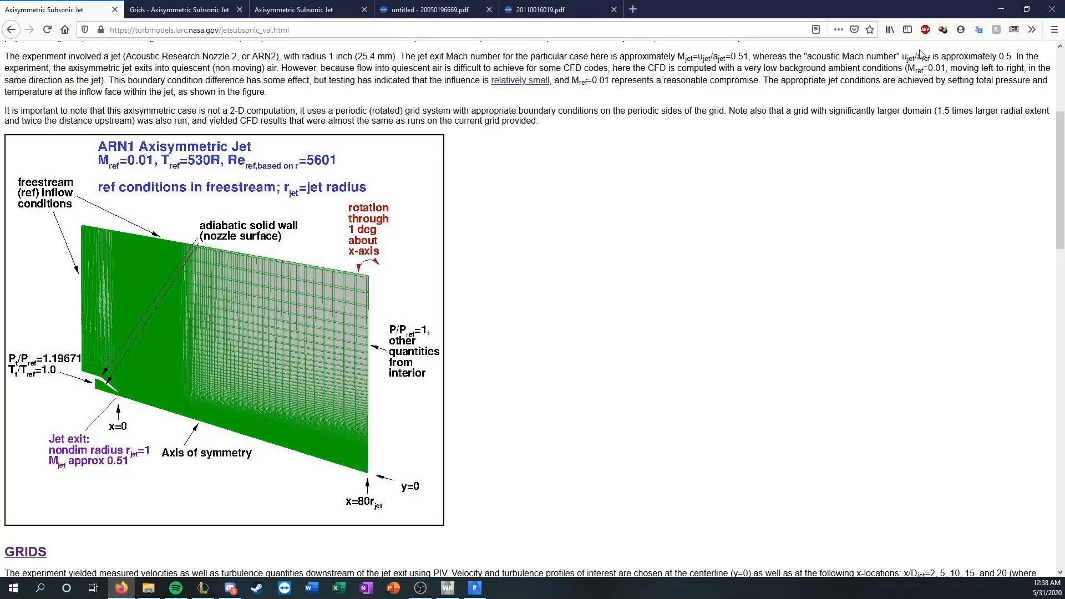
left_click(1001, 9)
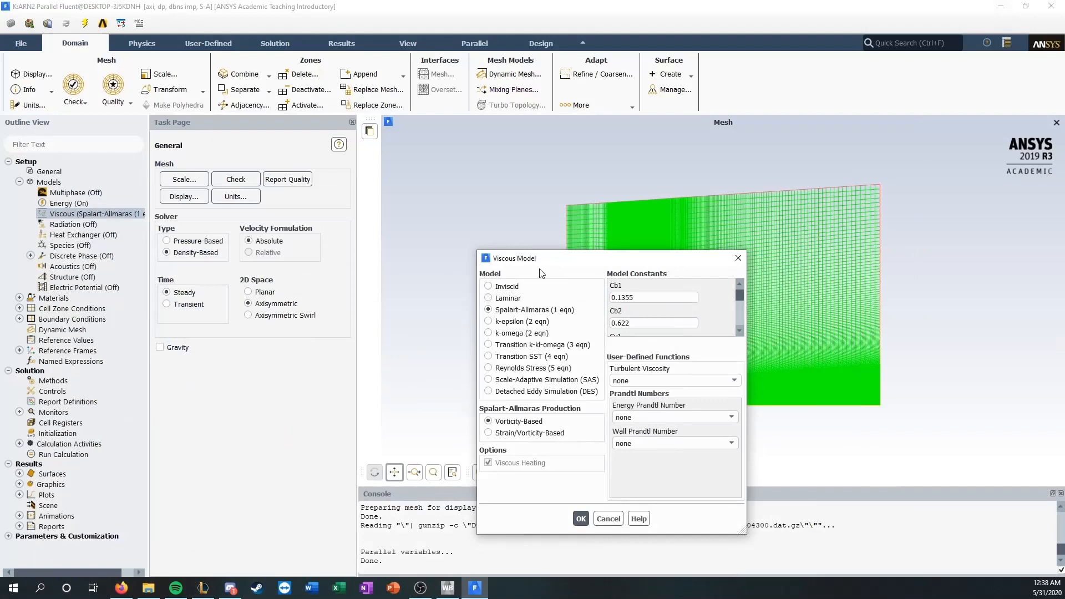
left_click(737, 259)
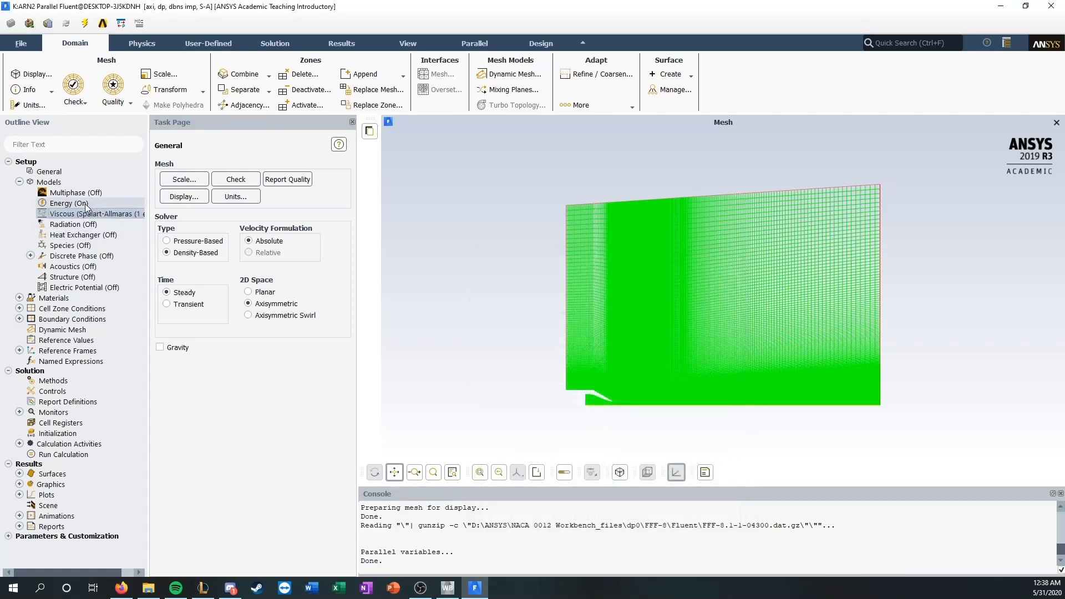
Open the air fluid material and examine its density, specific heat, thermal conductivity, viscosity and molecular weight settings
left_click(19, 298)
left_click(30, 308)
double_click(61, 319)
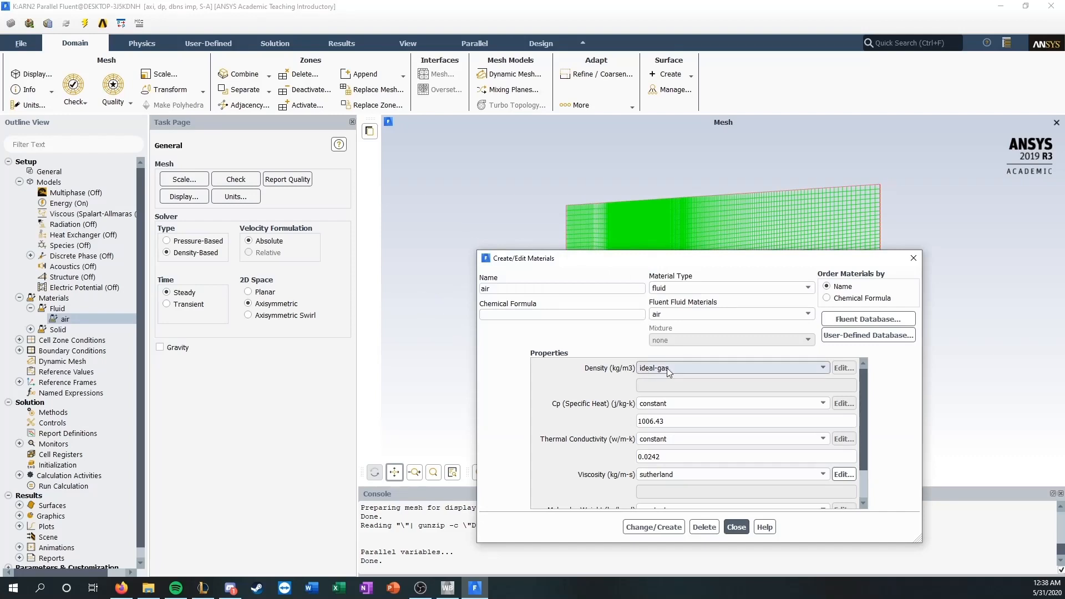
scroll(663, 411, "down", 1)
scroll(660, 441, "up", 1)
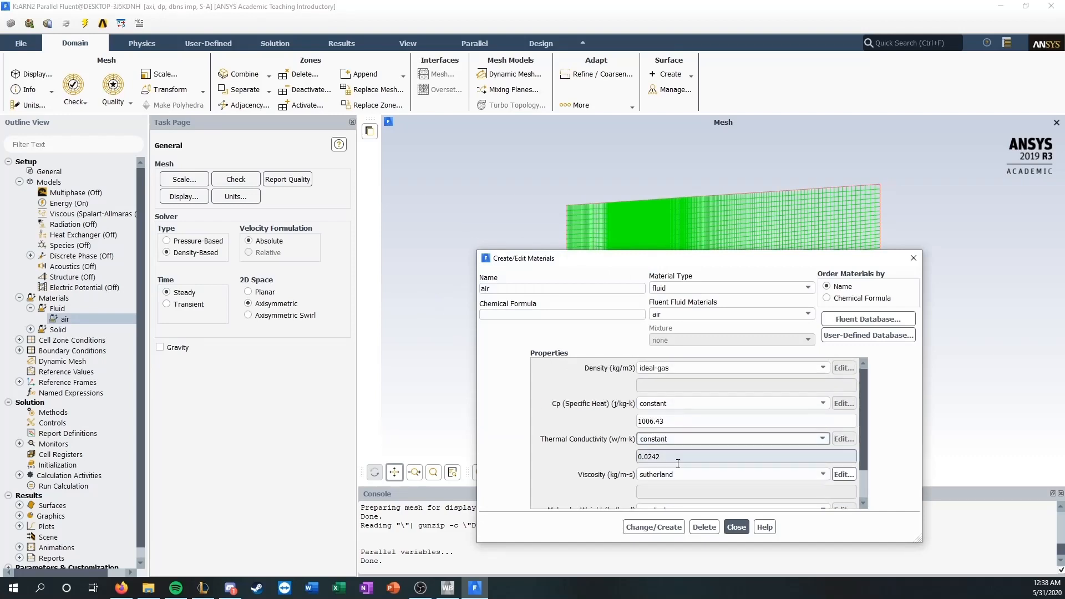
scroll(660, 438, "down", 1)
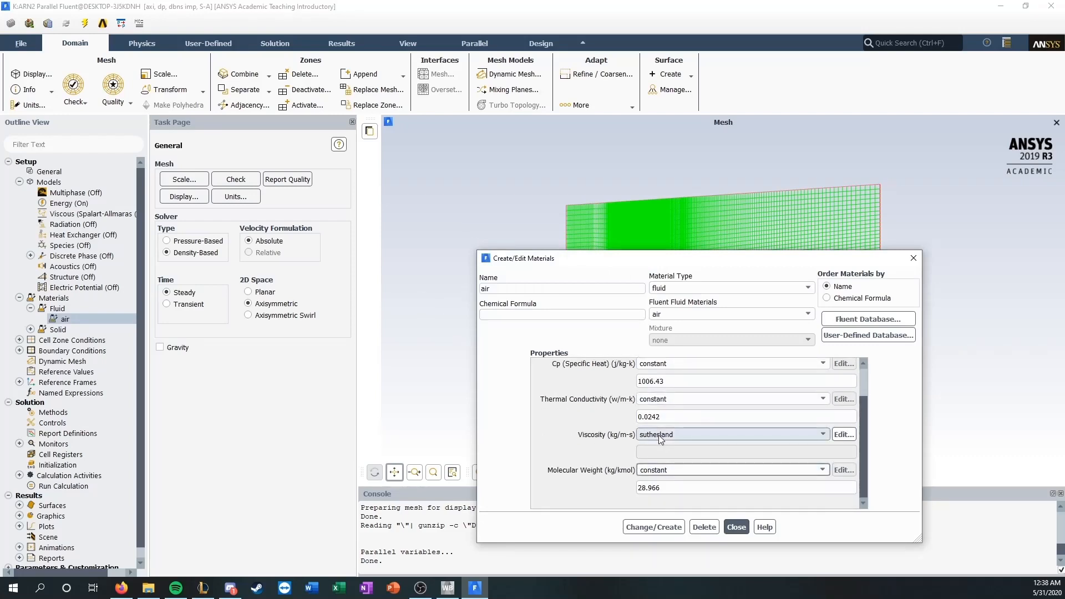
Check the viscosity options and Sutherland law coefficients for air, and close the material definition
left_click(743, 435)
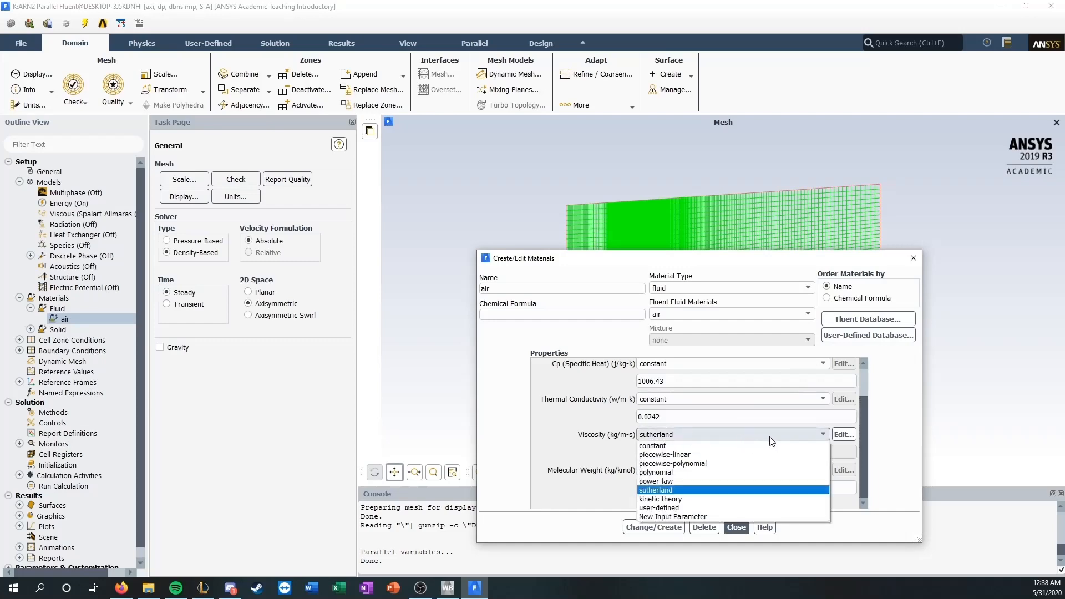
left_click(851, 435)
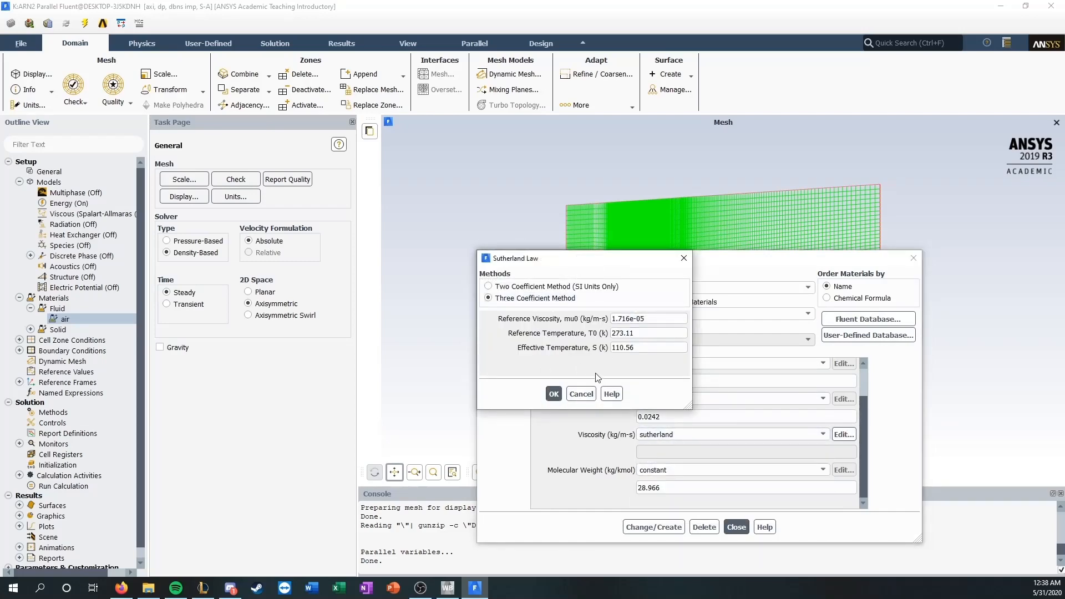
left_click(554, 394)
left_click(913, 258)
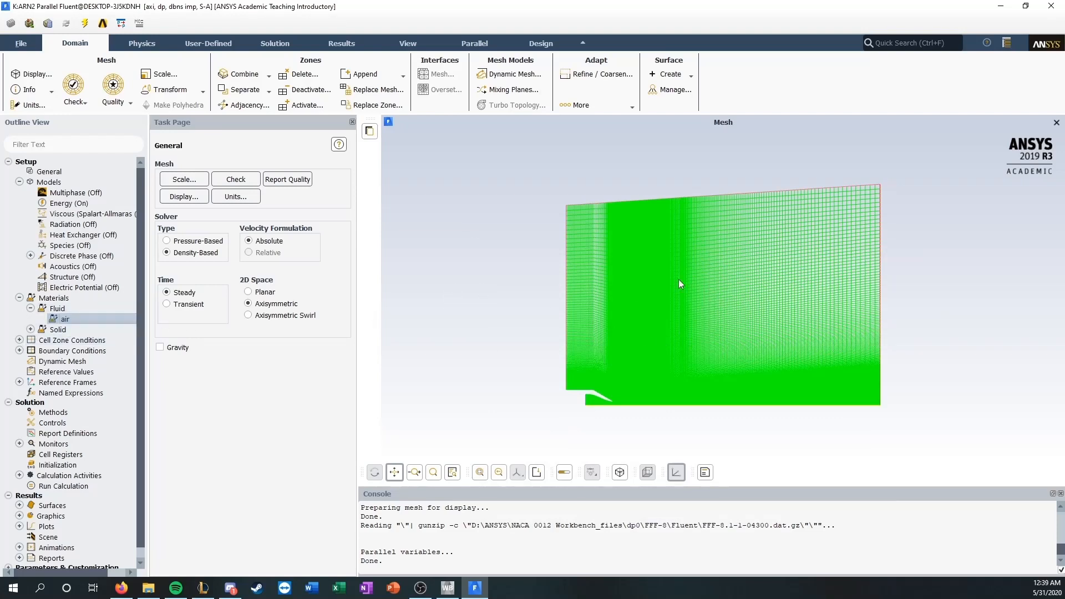
Expand the axis and inlet boundary conditions so that the individual zones and their types can be read
left_click(20, 351)
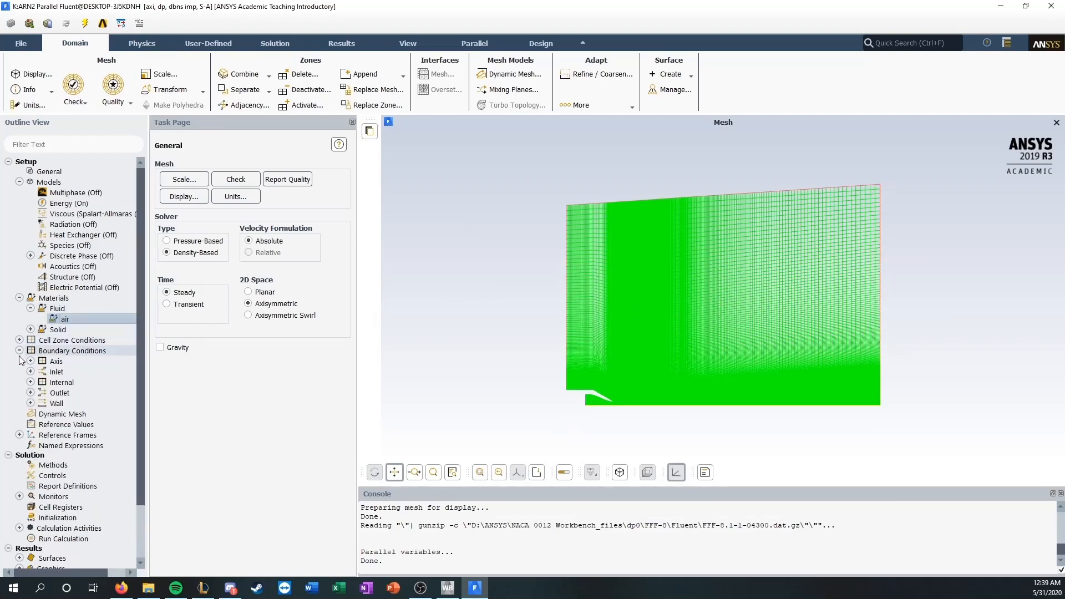
left_click(30, 361)
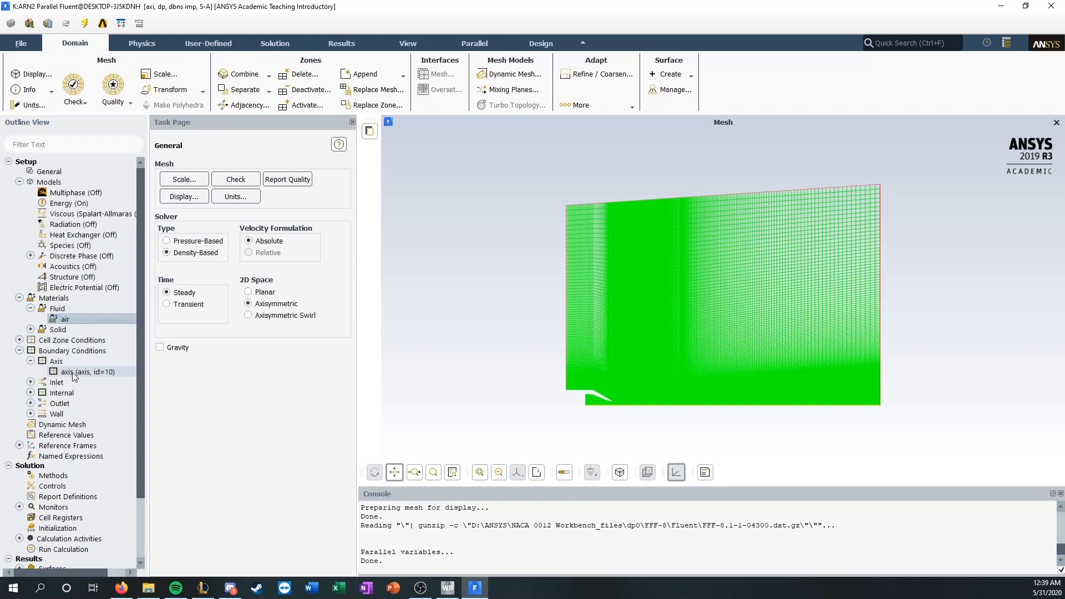
scroll(31, 382, "down", 1)
left_click(31, 353)
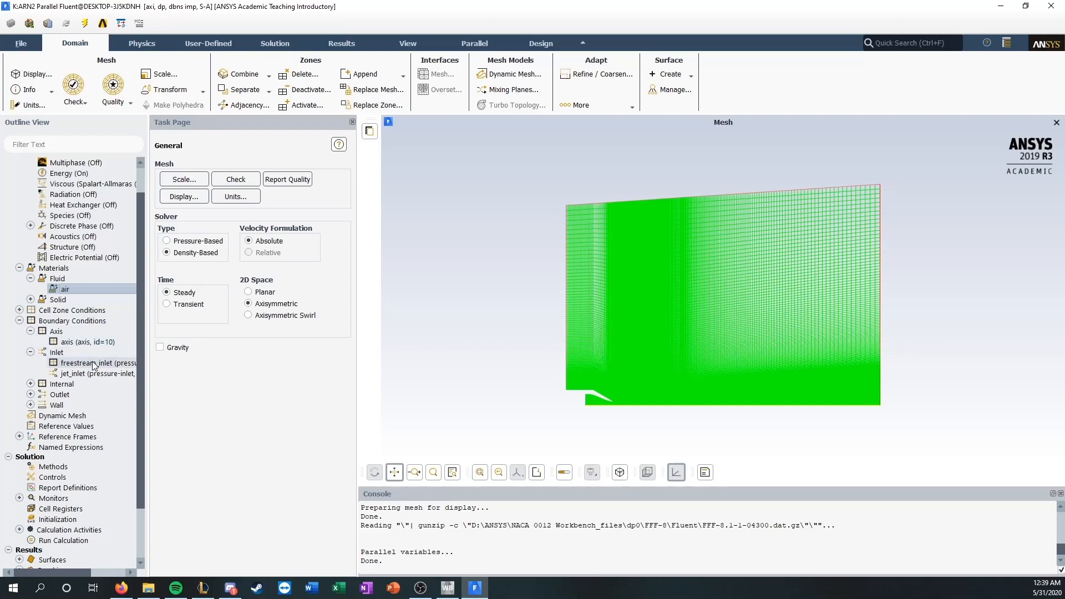
left_click_drag(61, 573, 77, 574)
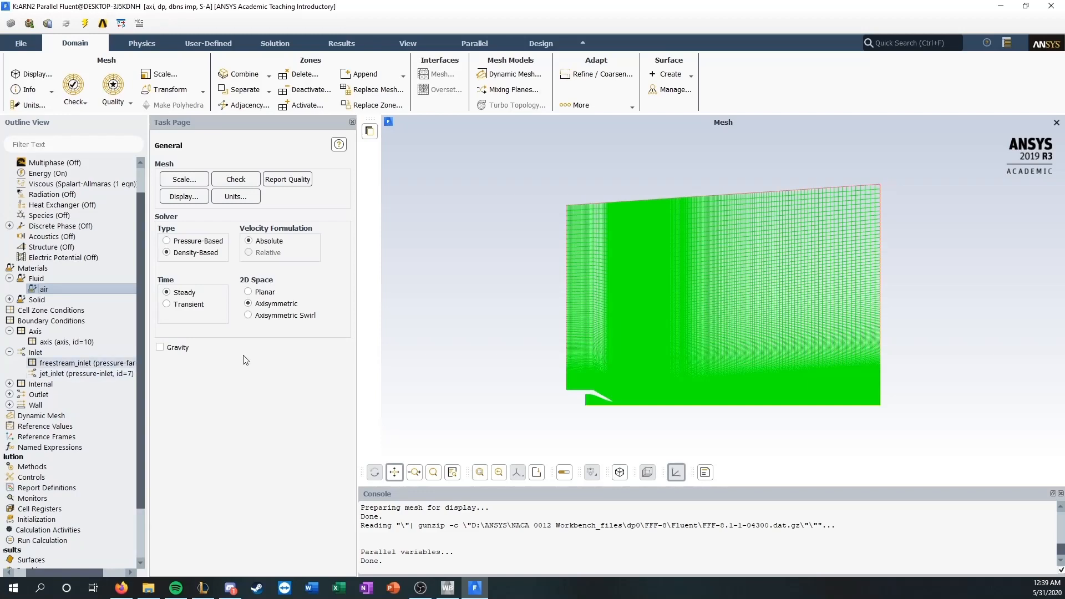
Review the freestream_inlet pressure far-field settings, compare them with NASA's reference conditions in Firefox, and close the boundary dialog in Fluent
left_click(71, 363)
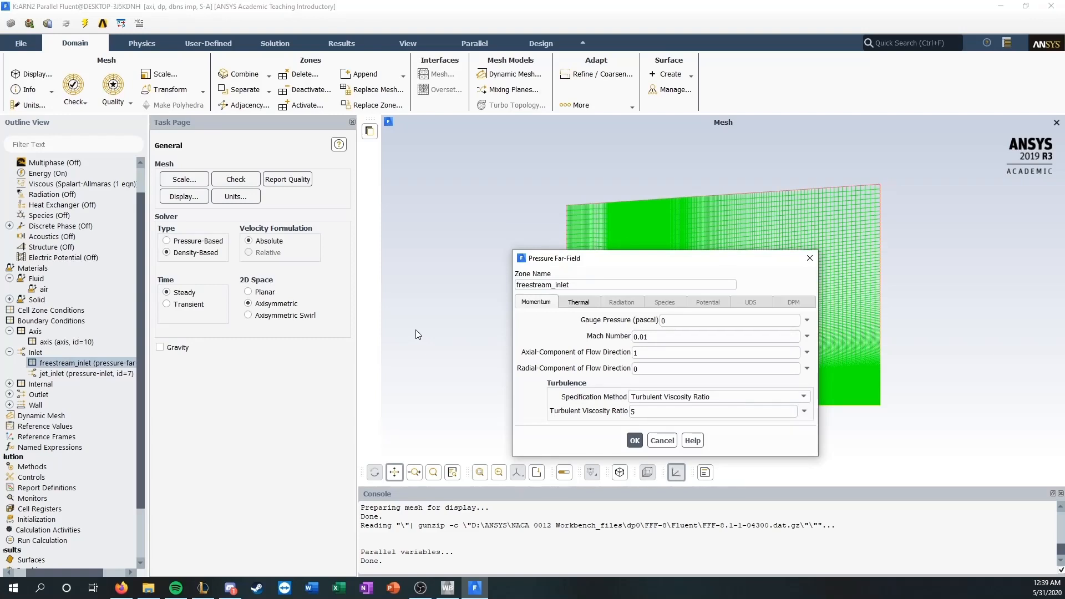
left_click(121, 587)
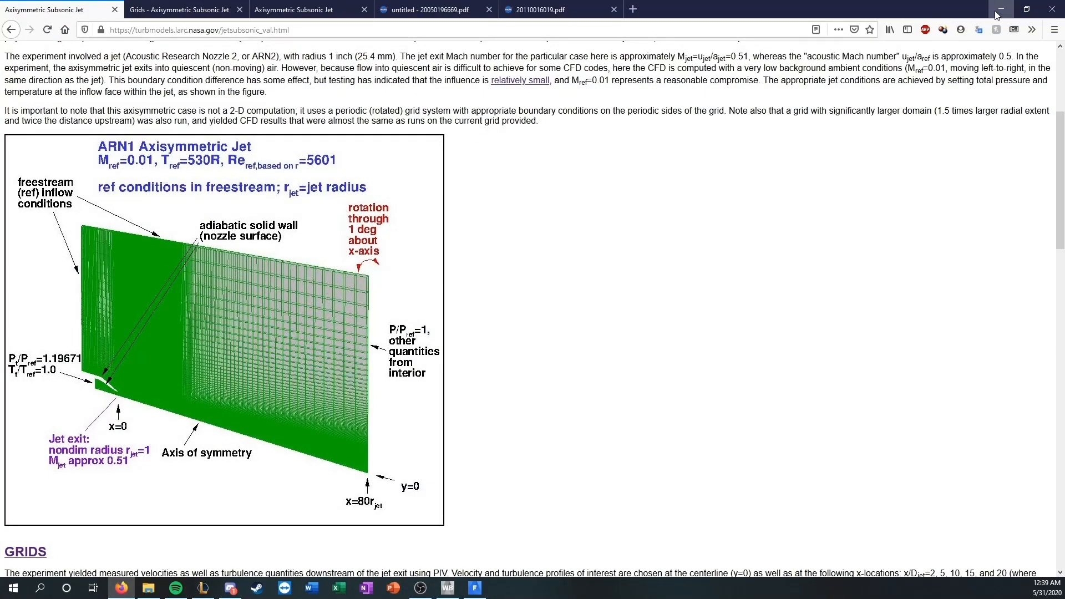
left_click(997, 13)
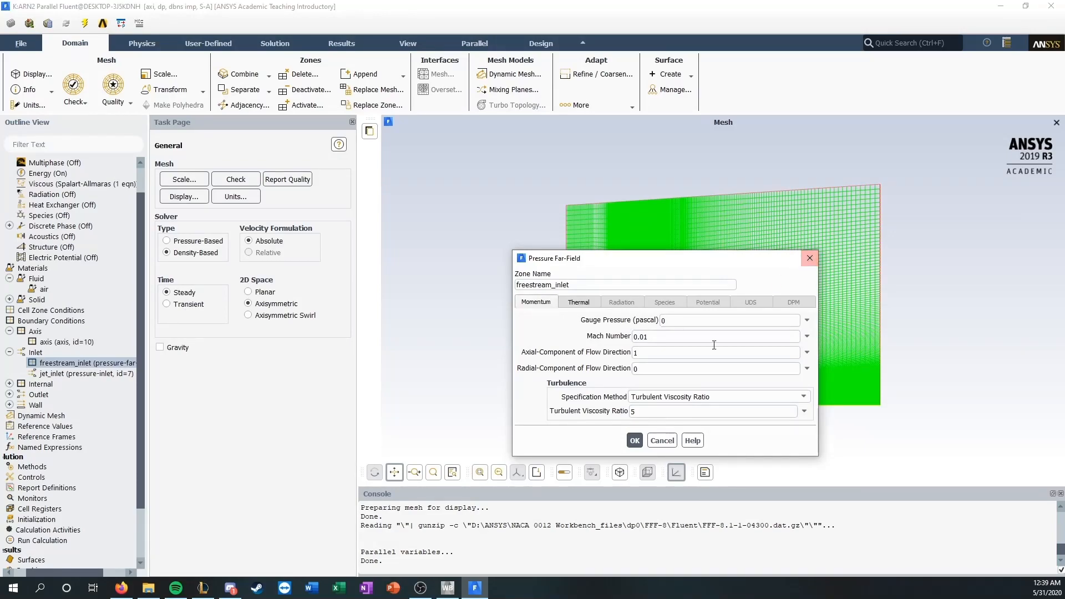
left_click(808, 259)
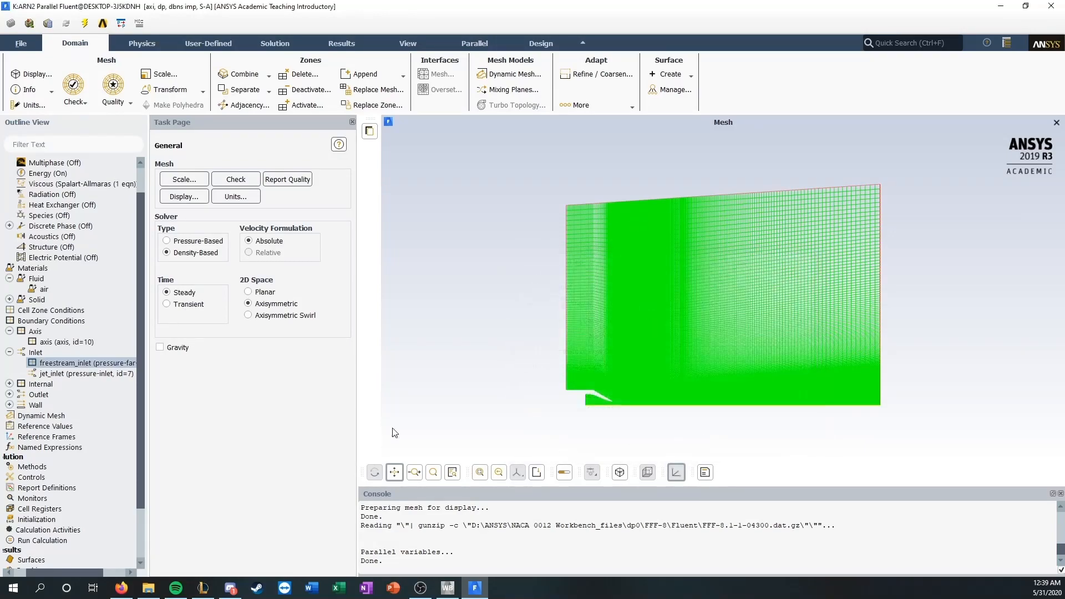
Open NASA's SA model results page in Firefox, highlight the note on WIND's freestream turbulence value of 5, and return to Fluent
left_click(121, 588)
scroll(320, 367, "down", 3)
scroll(321, 368, "down", 15)
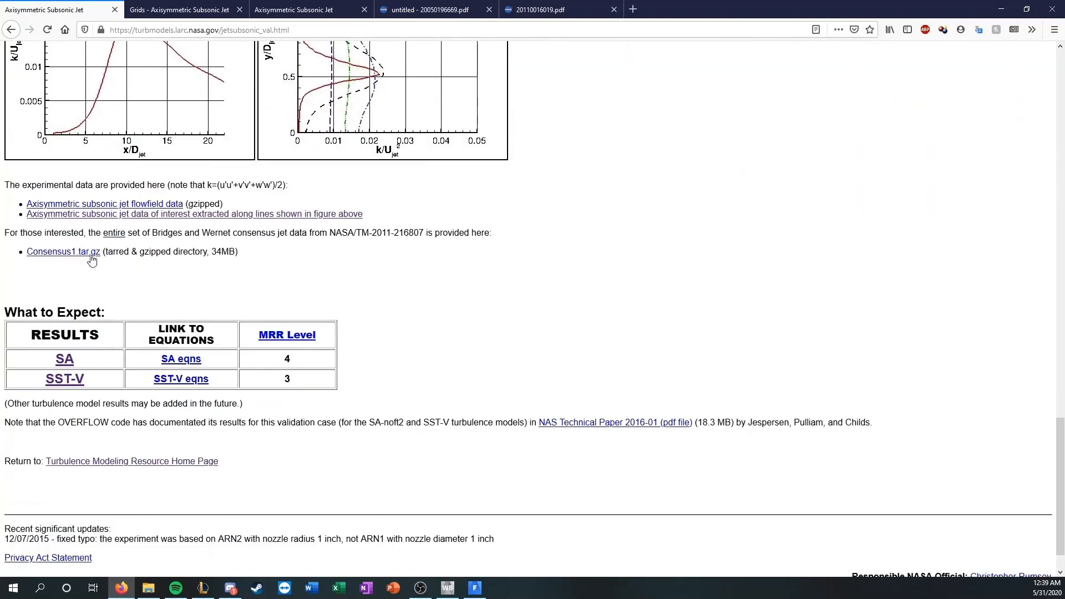
left_click(62, 356)
scroll(646, 284, "down", 15)
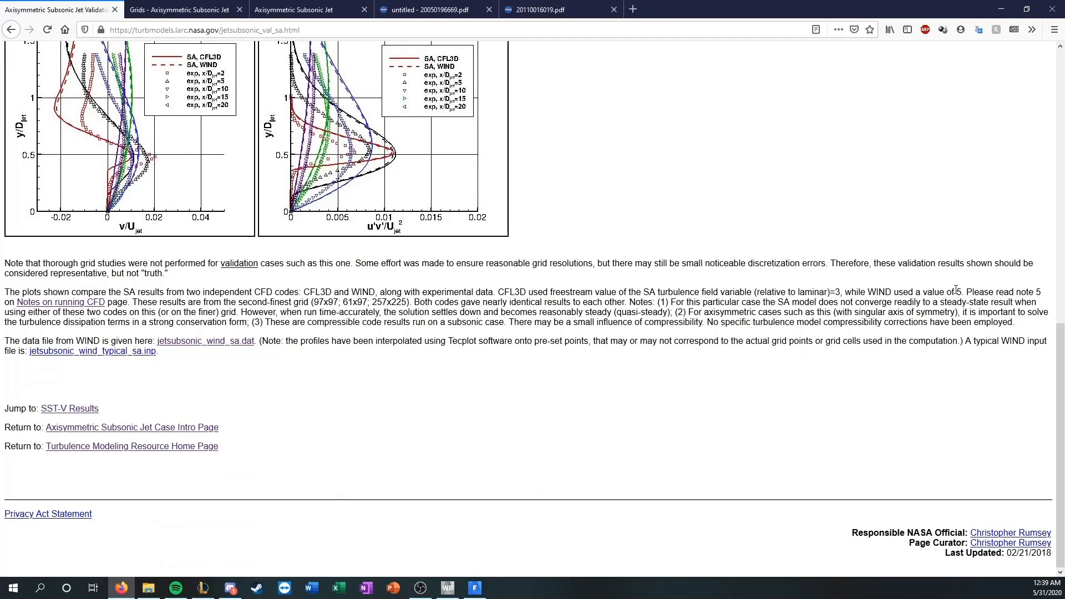
mouse_move(956, 292)
left_mouse_down()
mouse_move(870, 302)
mouse_move(879, 292)
mouse_move(962, 293)
left_mouse_up()
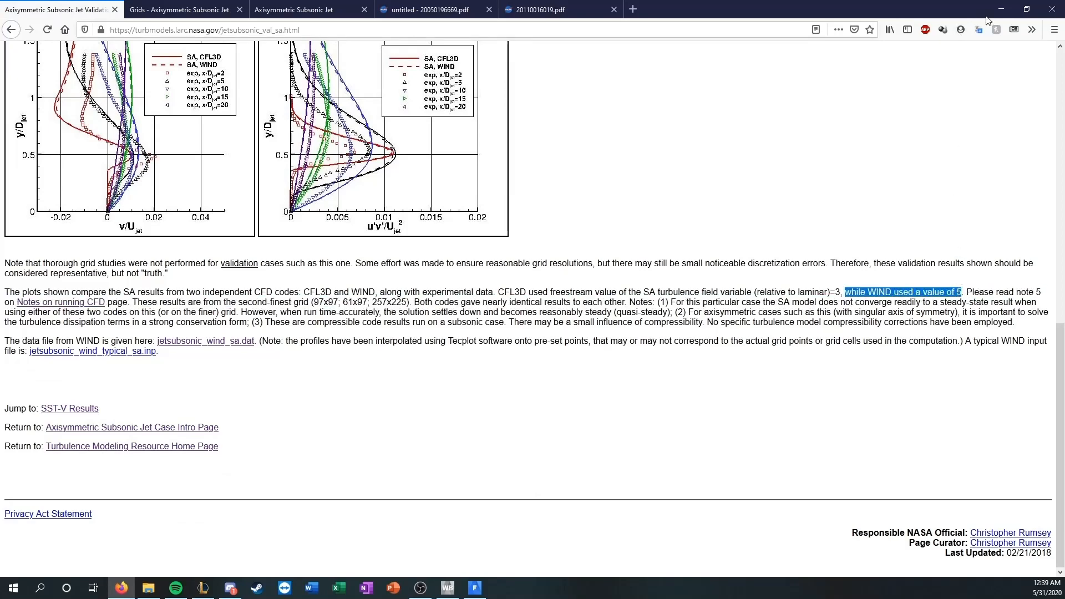
left_click(1001, 9)
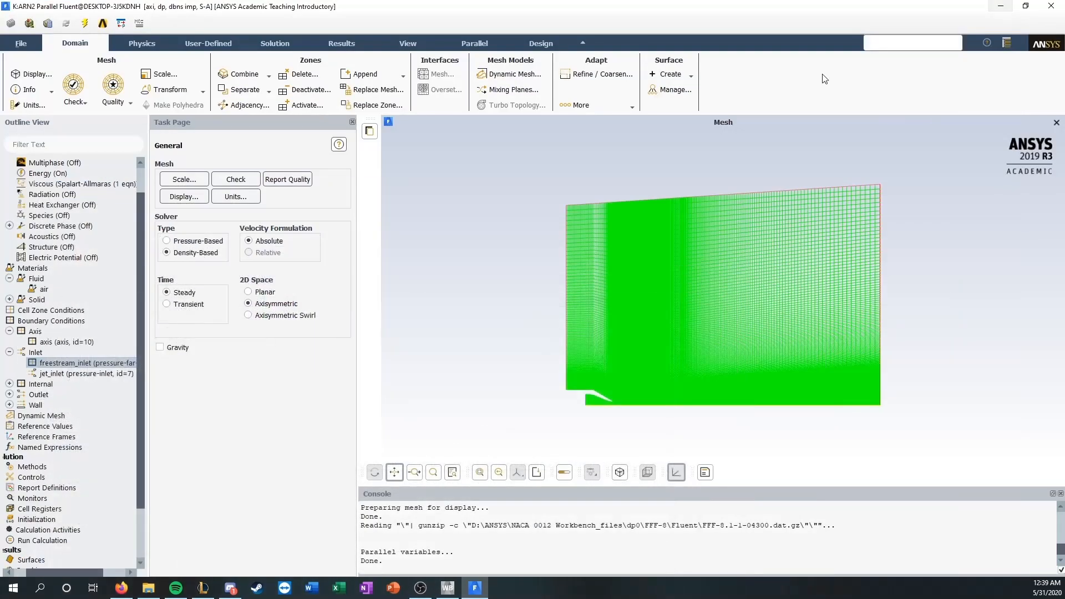
Open the jet_inlet settings, compare them with the total pressure ratio on NASA's jet case diagram in Firefox, and return to Fluent
double_click(71, 373)
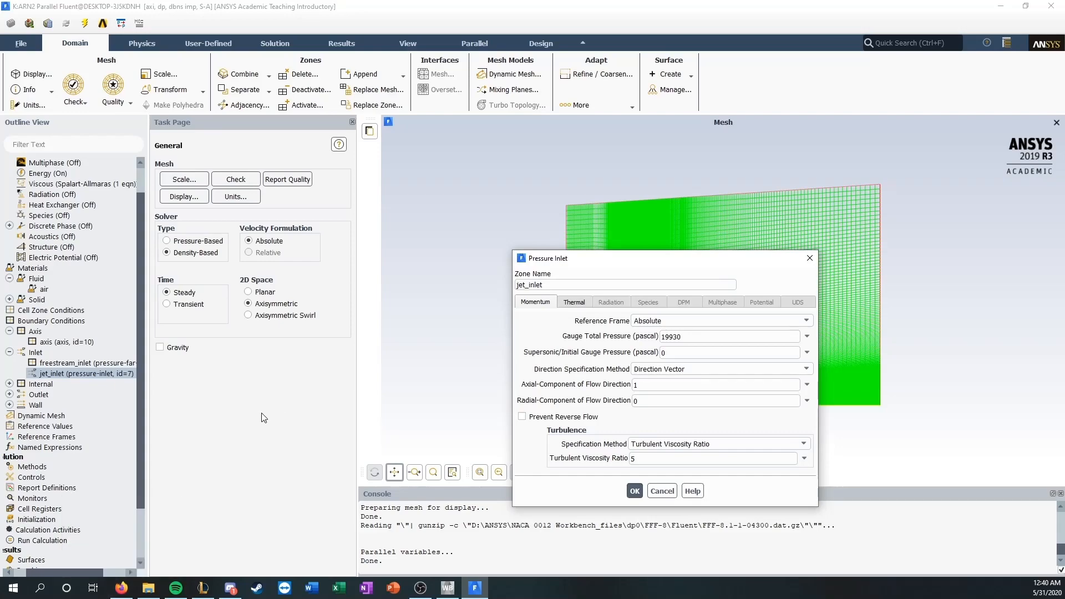
left_click(121, 588)
scroll(192, 342, "up", 5)
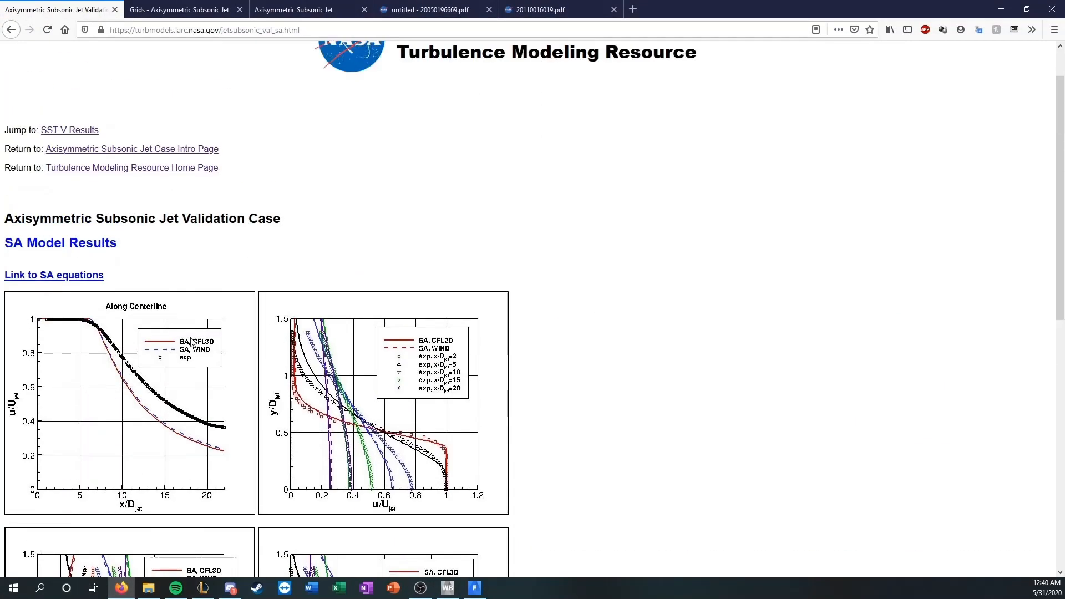
left_click(11, 29)
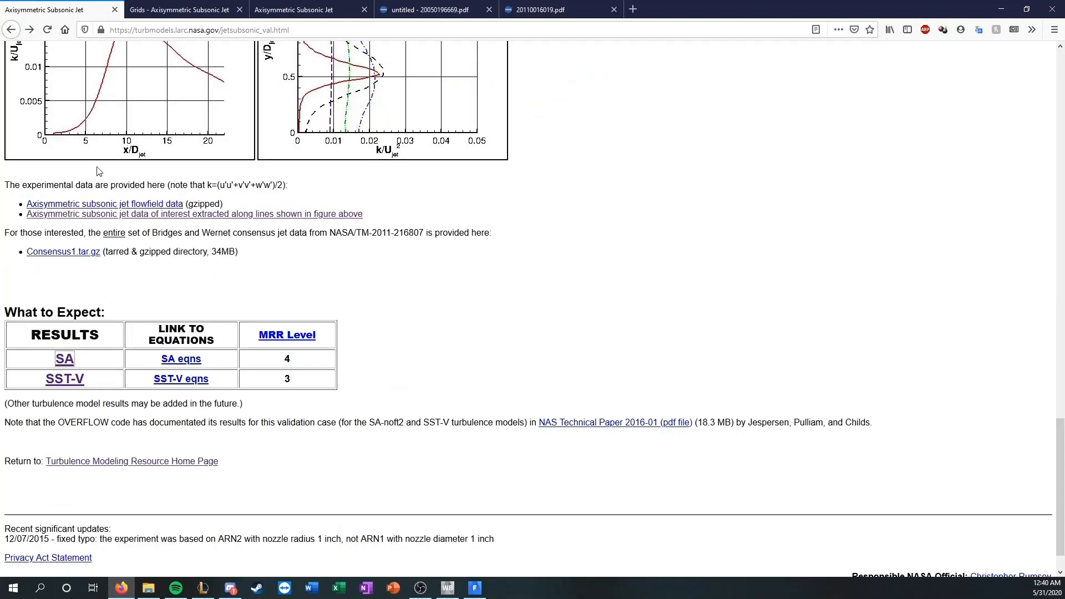
scroll(136, 273, "up", 20)
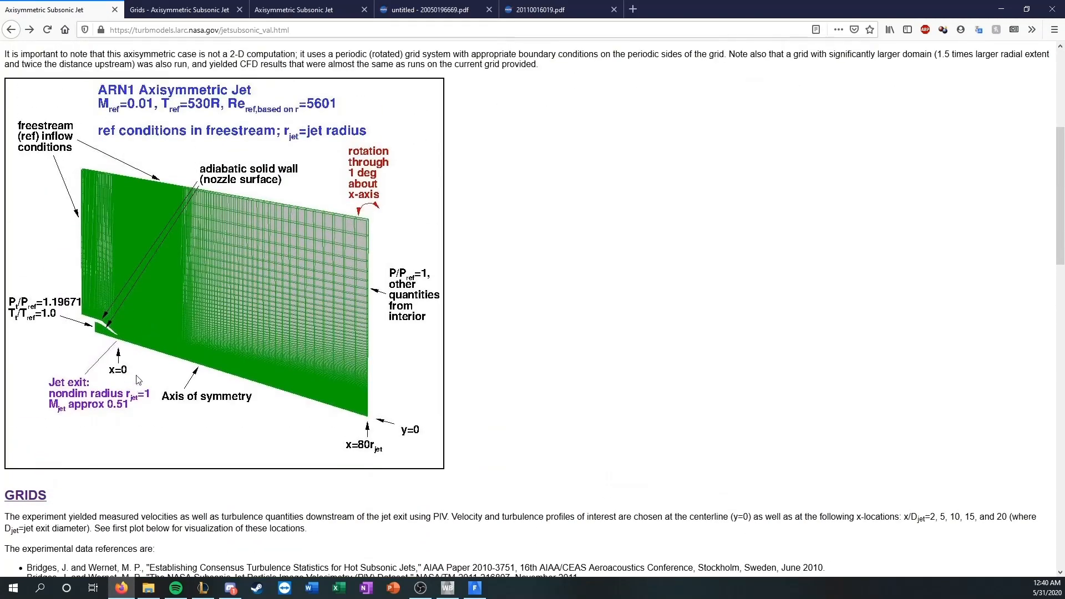
scroll(99, 389, "up", 5)
scroll(61, 455, "down", 4)
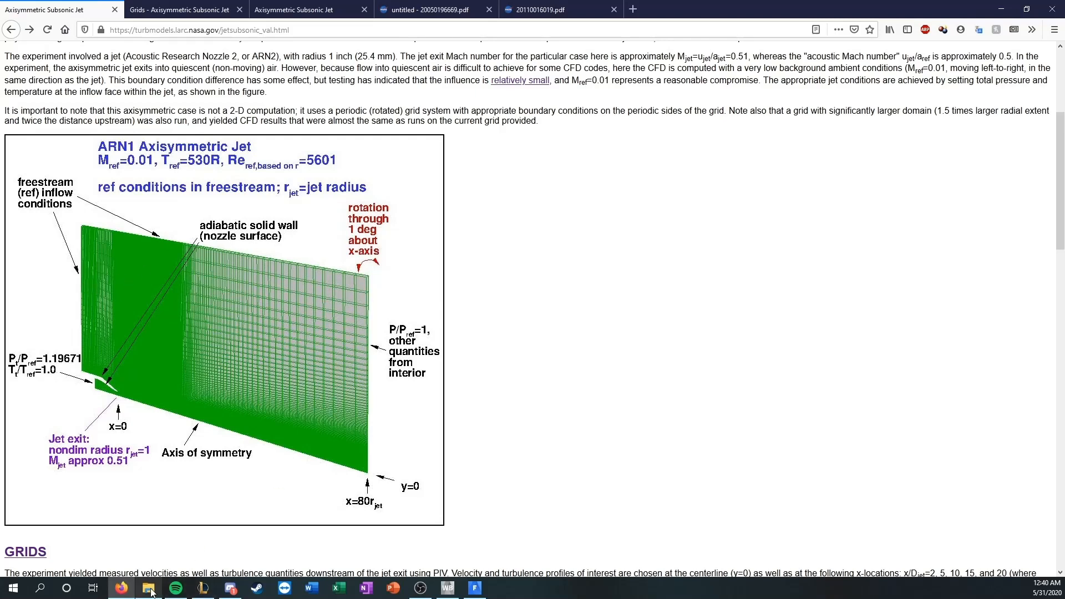
left_click(474, 588)
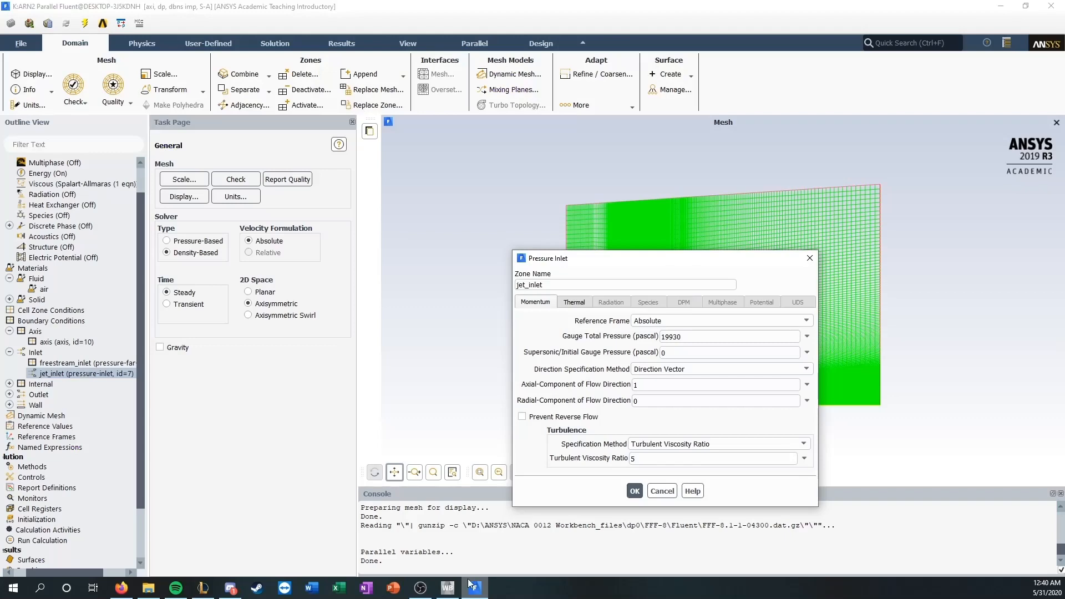
Close the jet_inlet settings without changes and check the operating pressure in the operating conditions
left_click(663, 492)
double_click(56, 321)
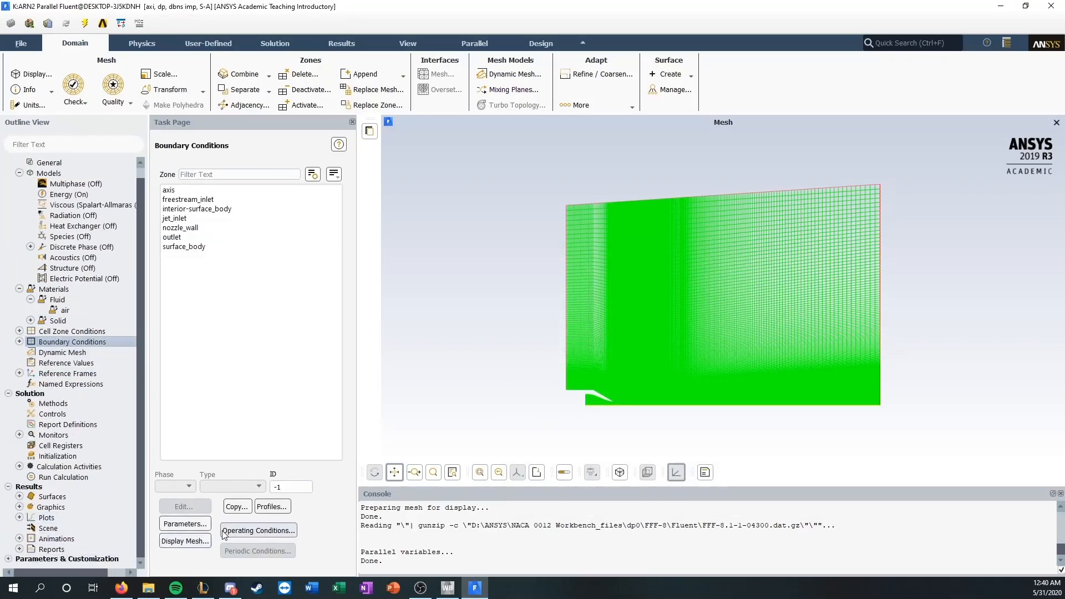
left_click(280, 530)
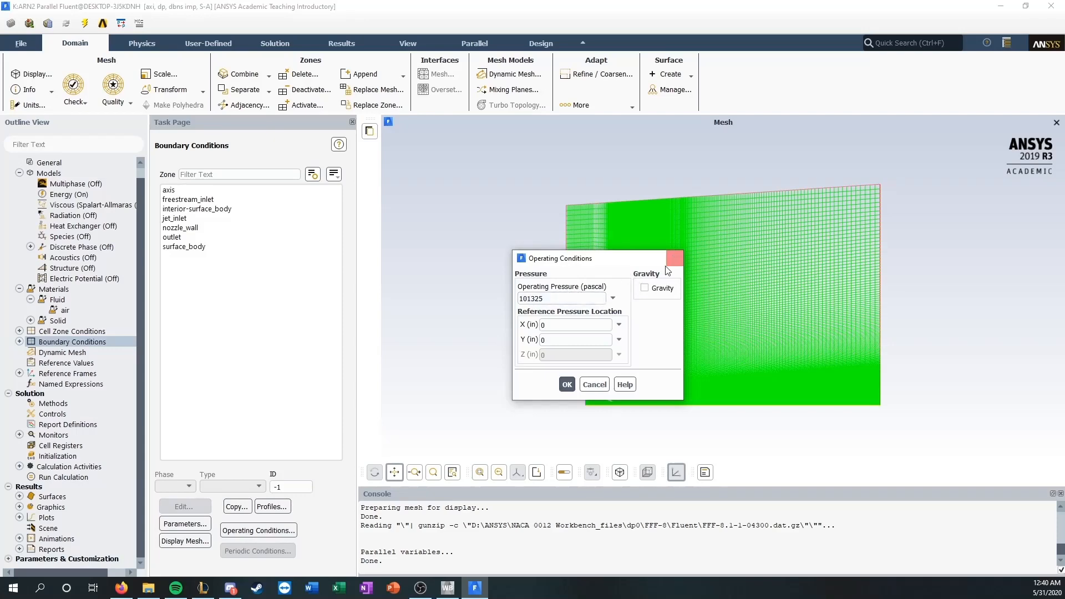
left_click(669, 261)
Switch to Firefox and calculate 101325*1.19671 with a Bing search in a new tab
left_click(122, 586)
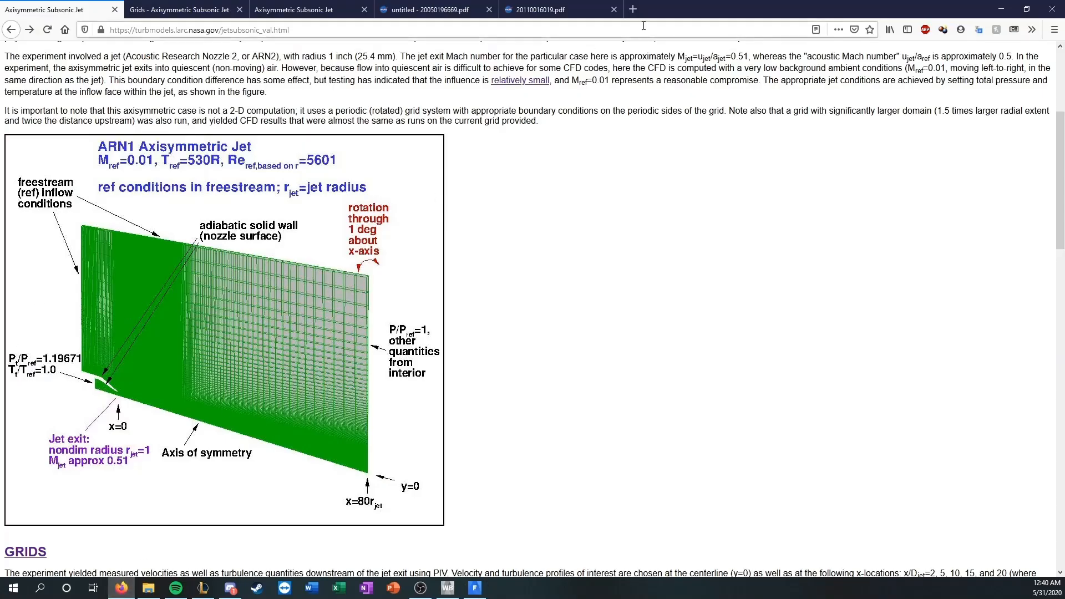
left_click(633, 9)
type("101")
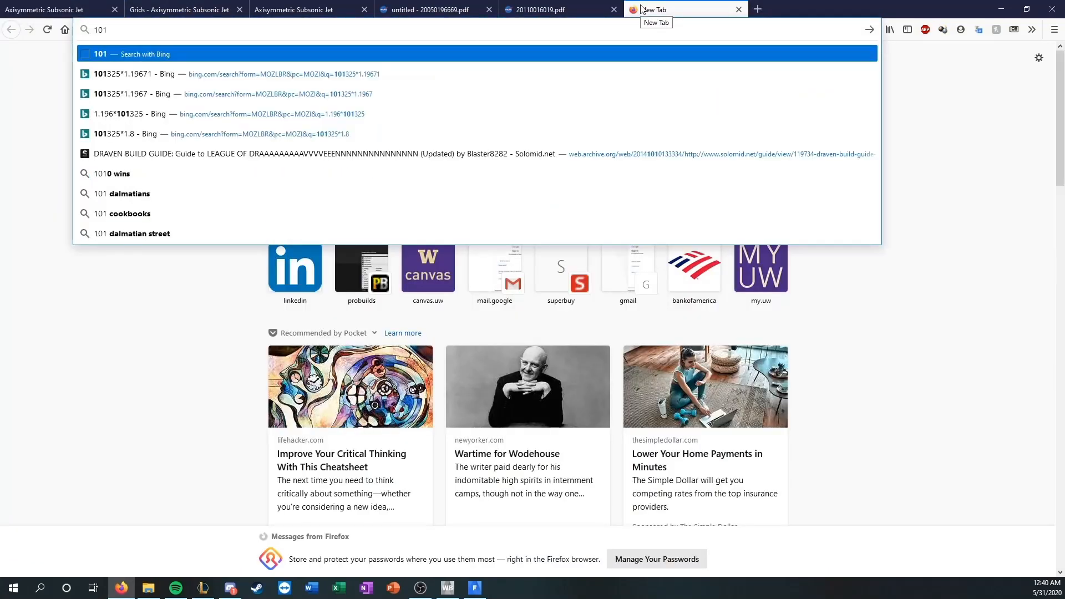
key("Down")
key("Return")
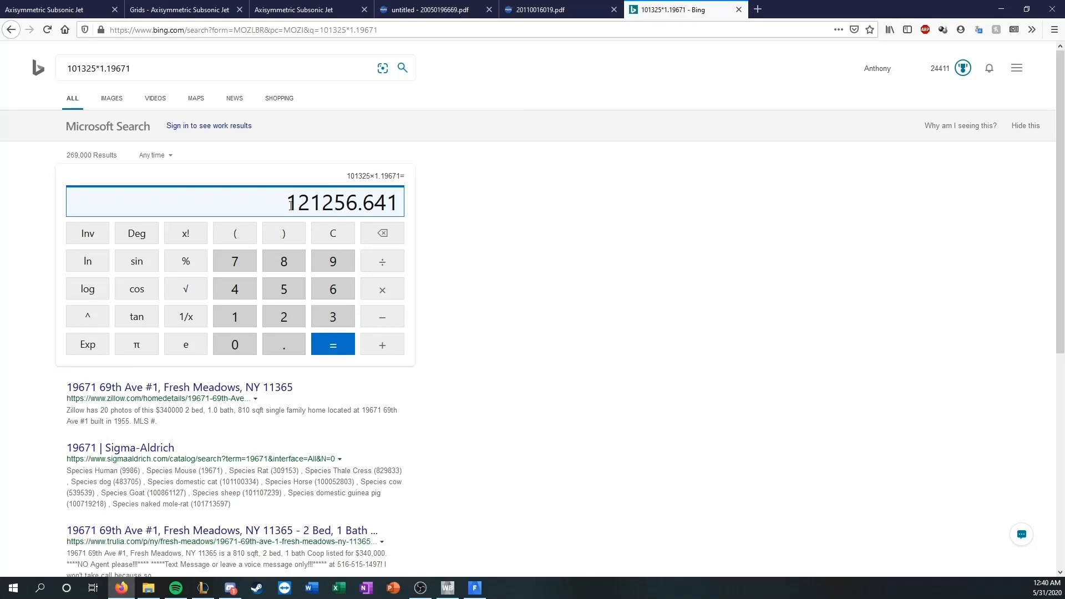
Subtract 101325 from the computed total pressure in Bing's calculator to get the gauge total pressure
left_click(384, 324)
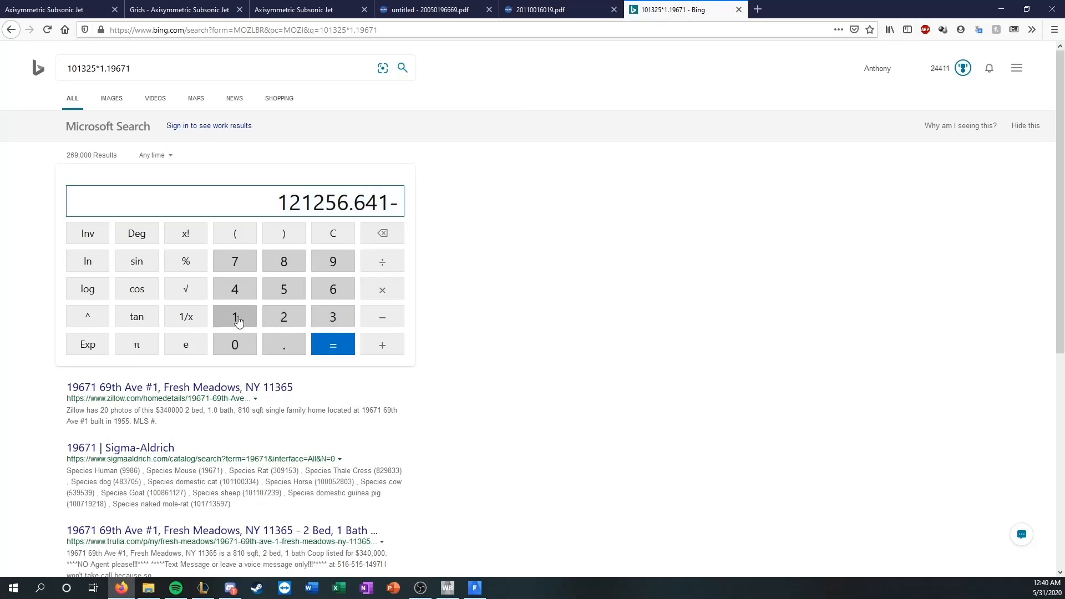
left_click(237, 320)
left_click(235, 343)
left_click(235, 317)
left_click(333, 317)
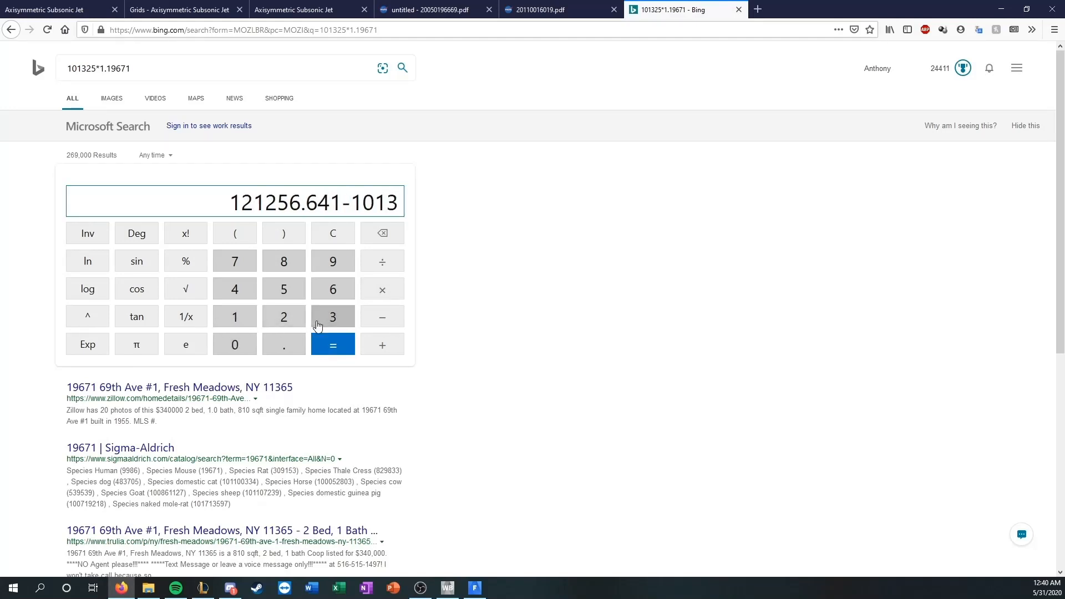
left_click(284, 316)
left_click(284, 289)
left_click(333, 344)
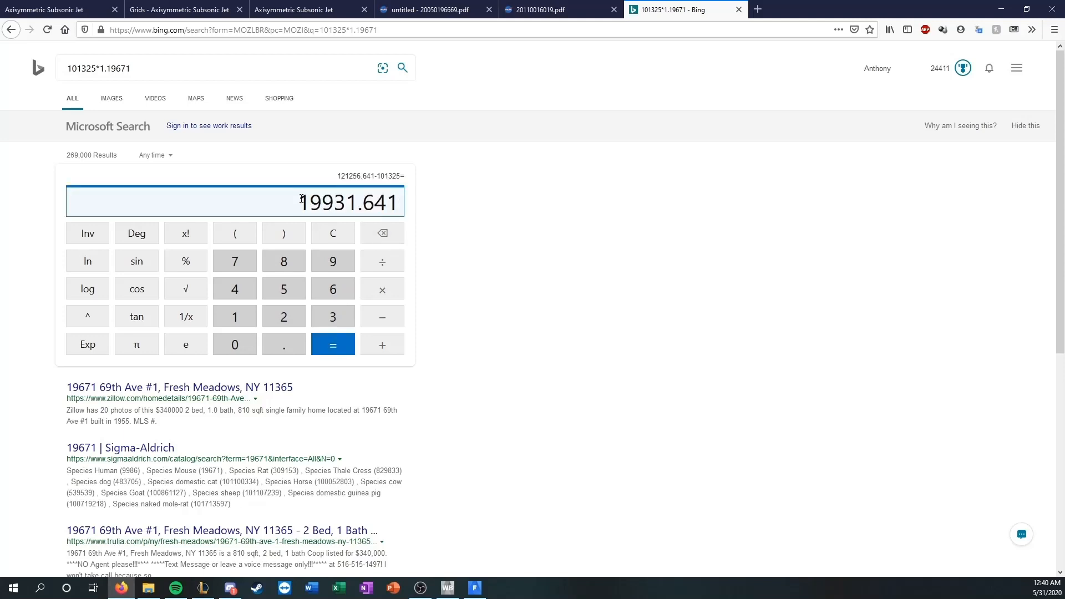
Return to Fluent, check jet_inlet's gauge total pressure and total temperature, and close its settings without changes
left_click(474, 587)
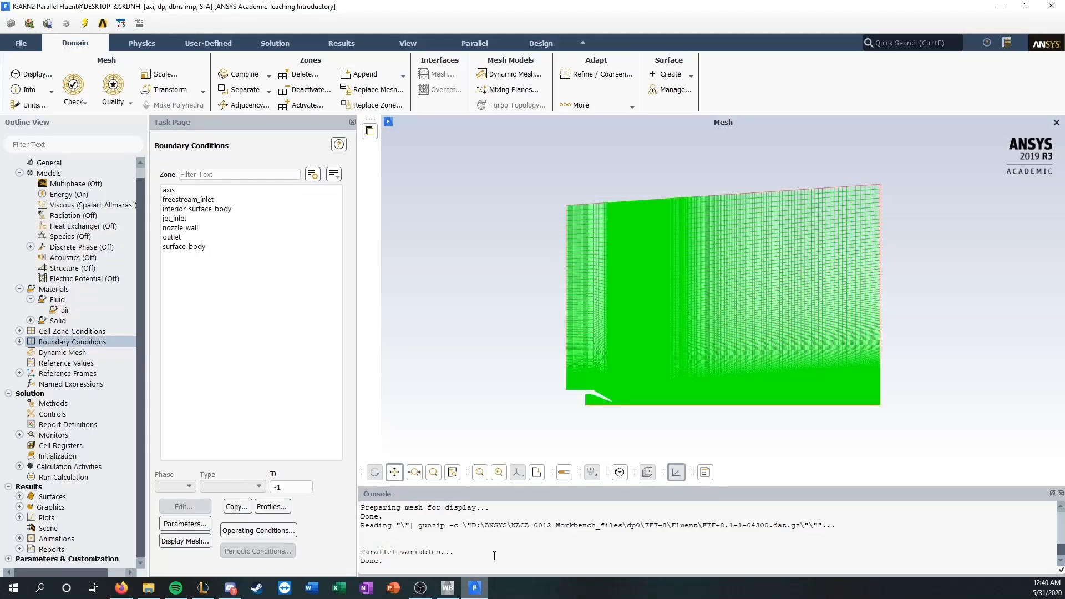
left_click(20, 342)
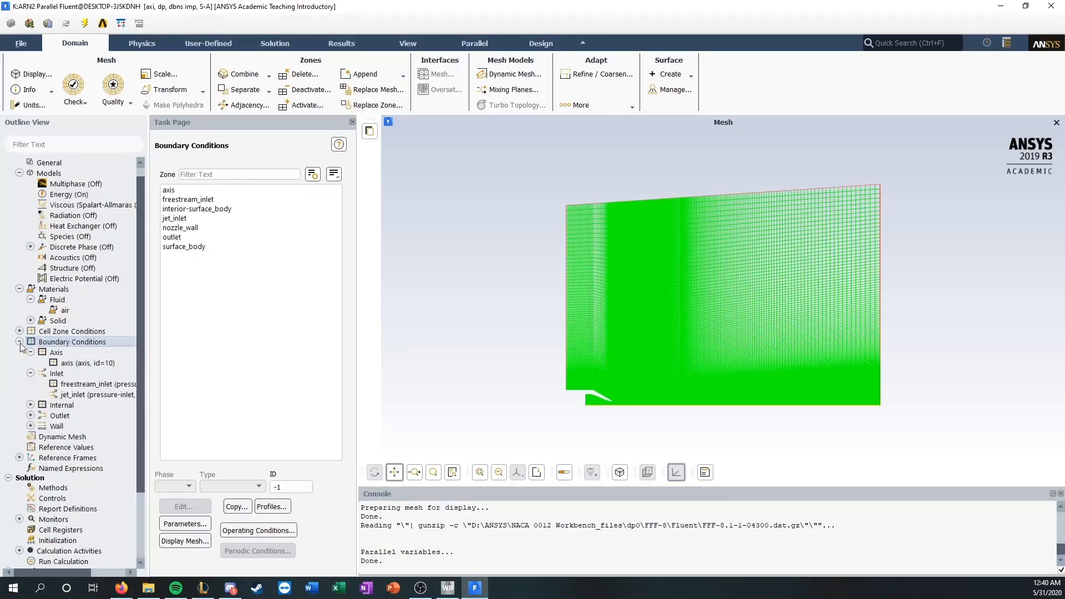
double_click(77, 394)
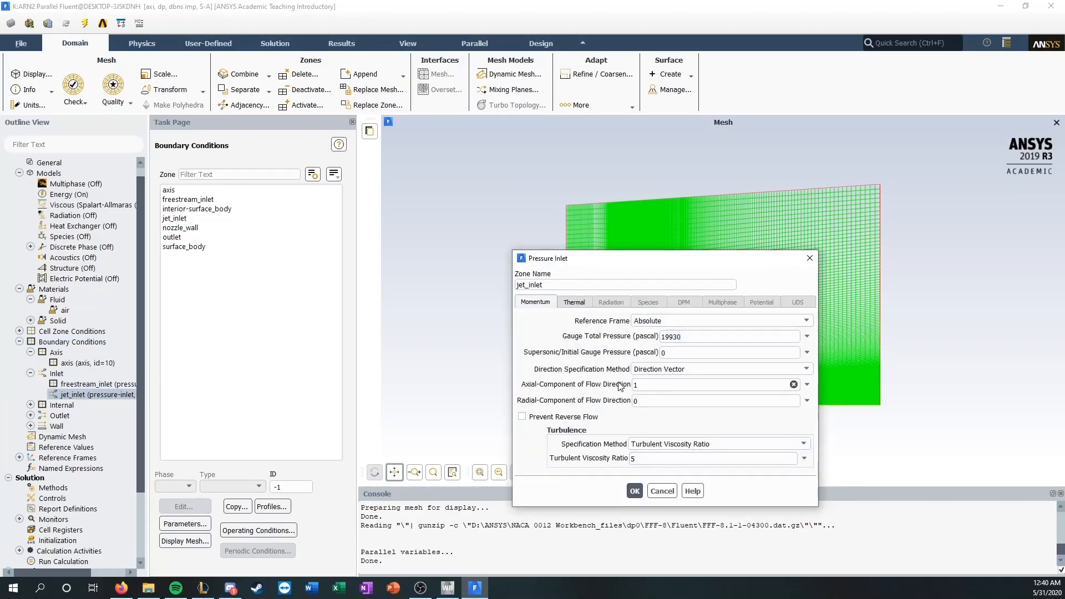
left_click(573, 302)
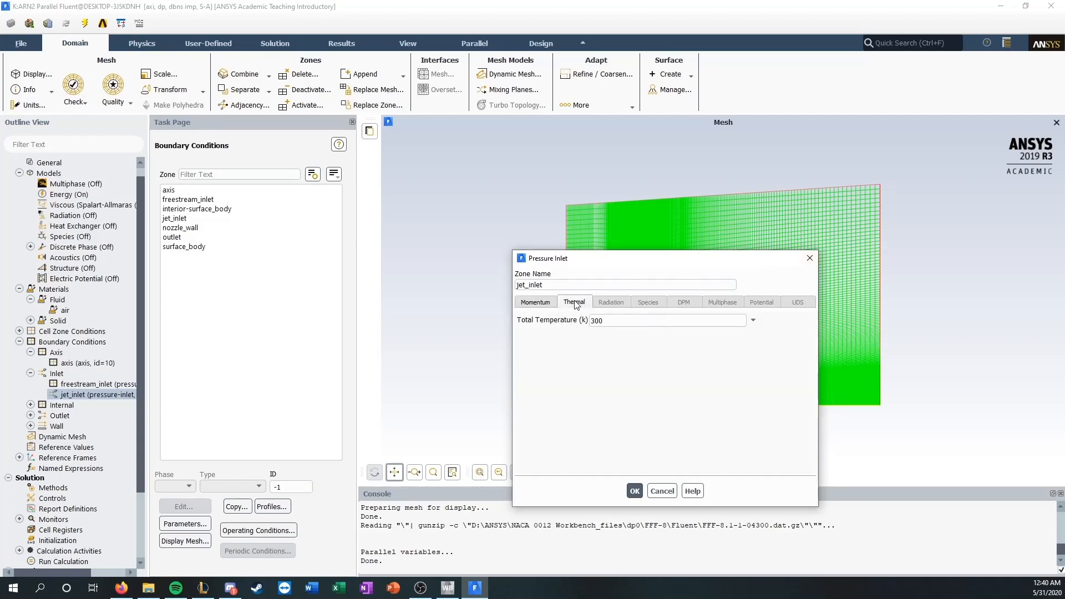
left_click(660, 491)
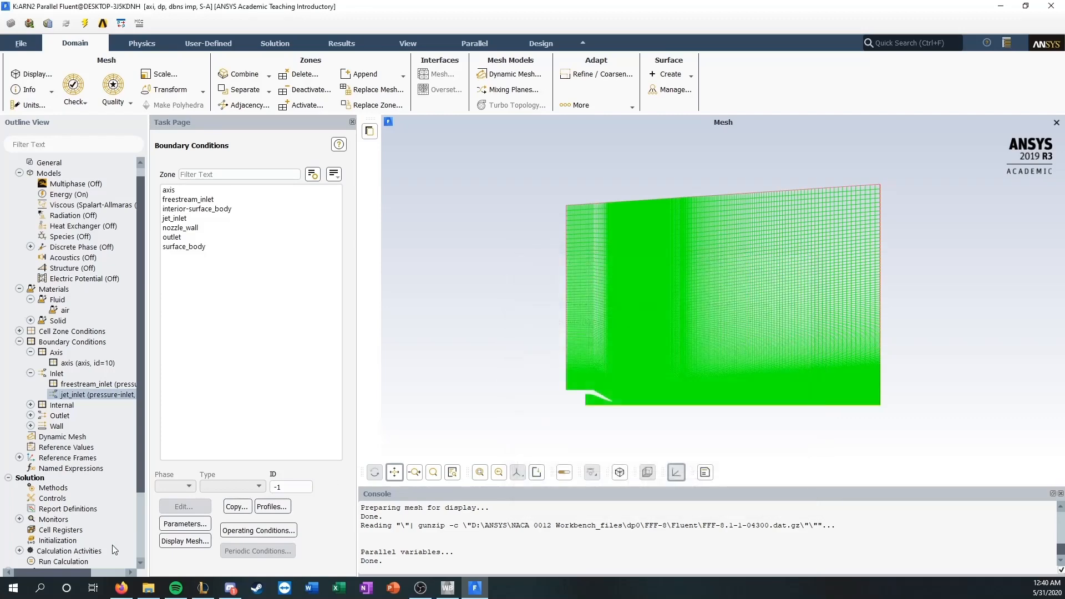
Look over NASA's jet case diagram in Firefox for the remaining boundary conditions and return to Fluent
left_click(121, 588)
left_click(56, 6)
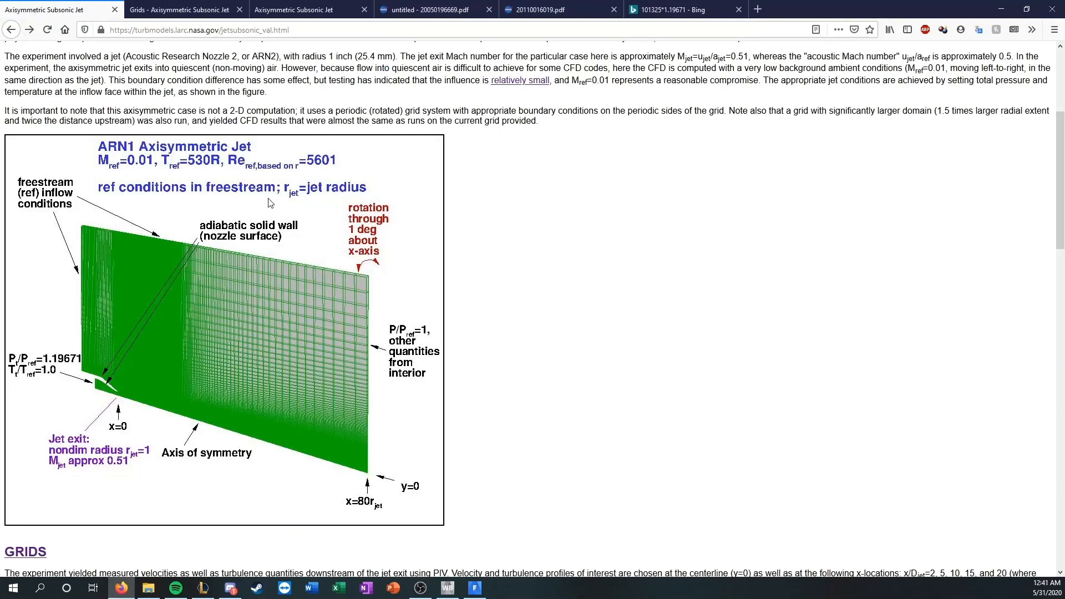
left_click(999, 9)
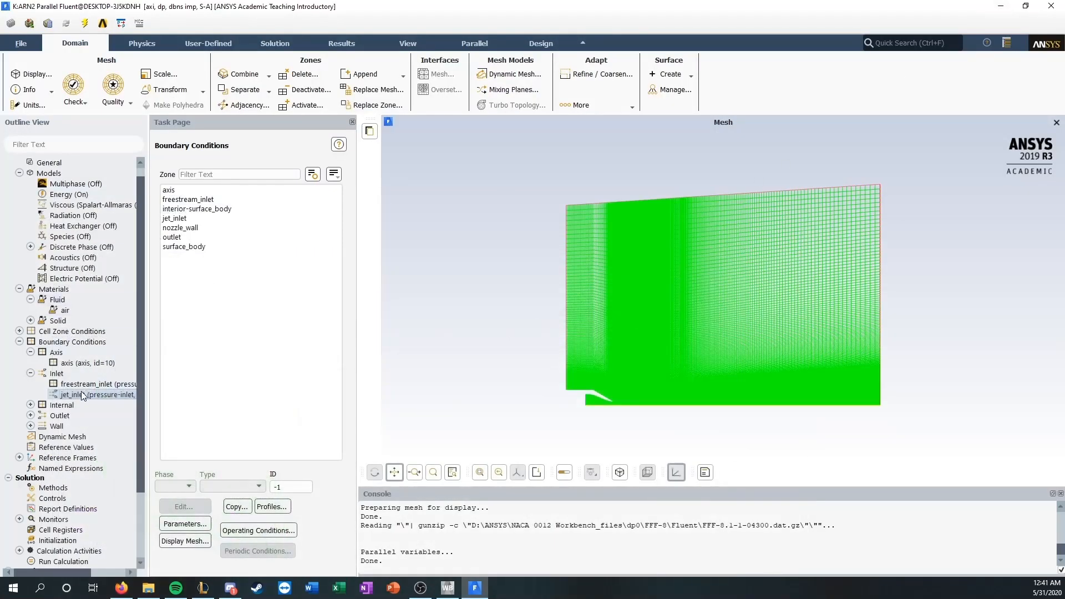
Set the thermal condition of nozzle_wall to Temperature at 300 K and accept the wall settings
left_click(30, 426)
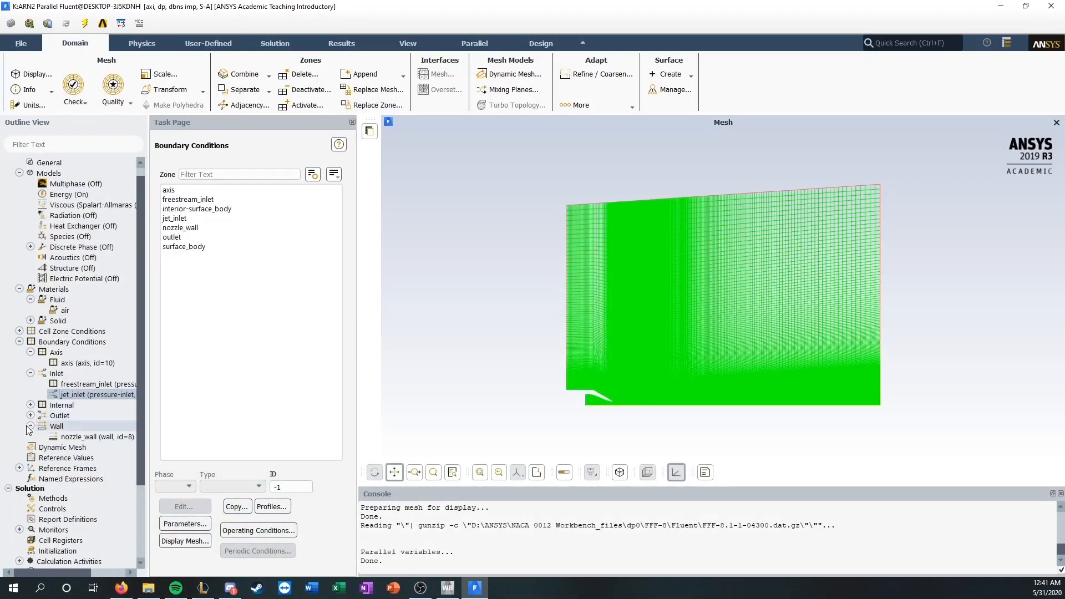
double_click(78, 437)
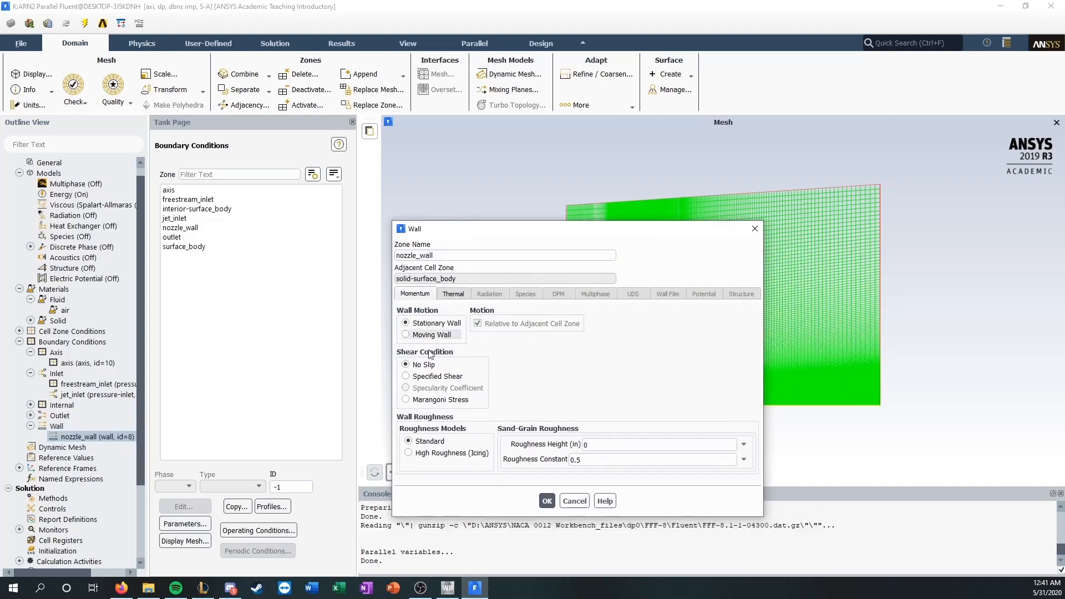
left_click(453, 294)
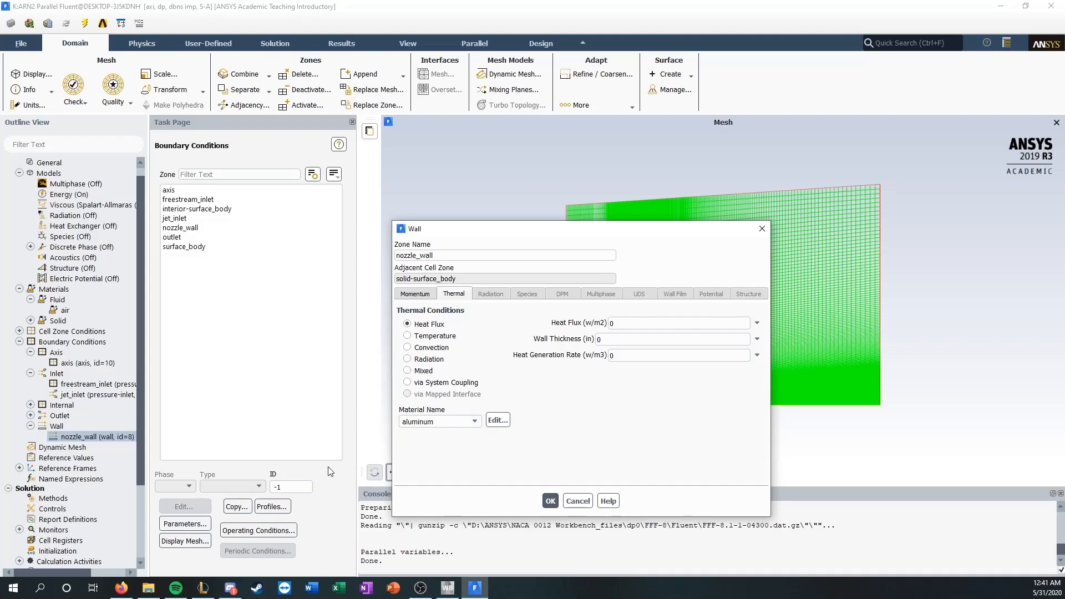
left_click(448, 336)
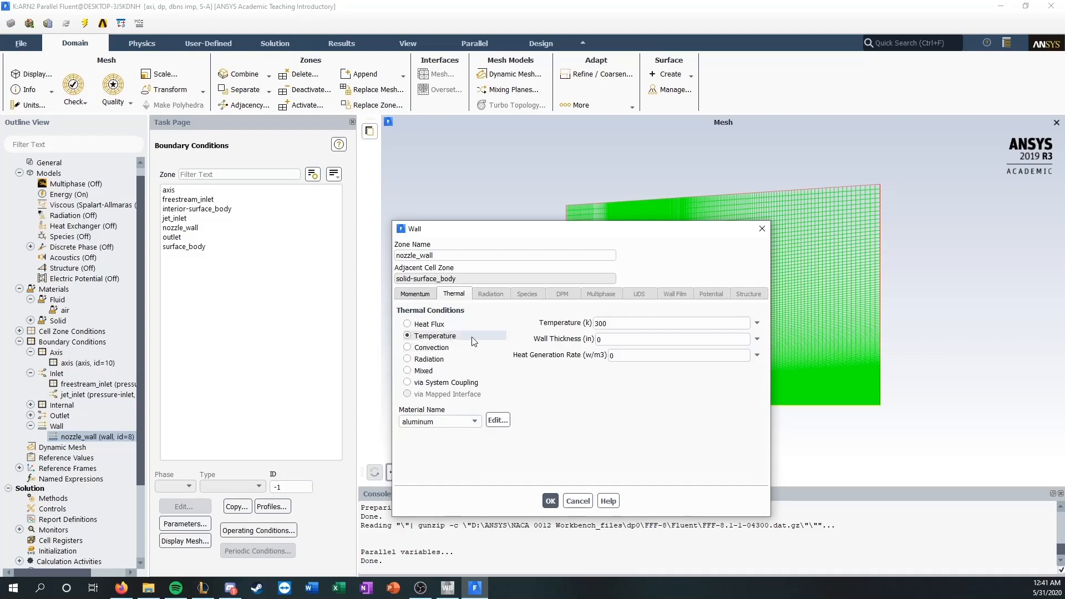
left_click(551, 501)
Review the solution methods, the report definitions and the initialization method
scroll(60, 447, "down", 1)
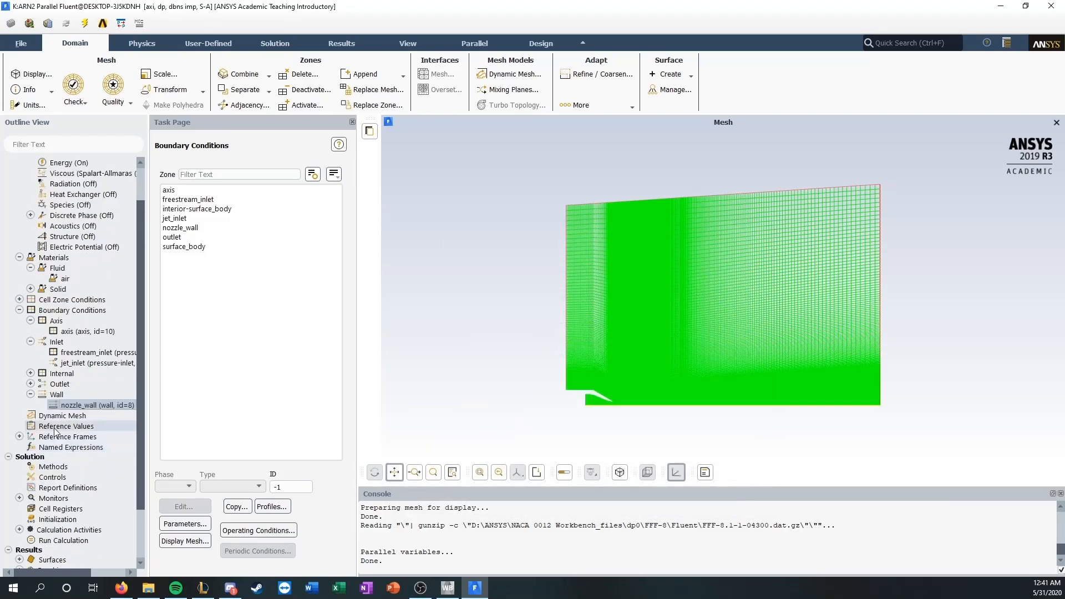
left_click(60, 468)
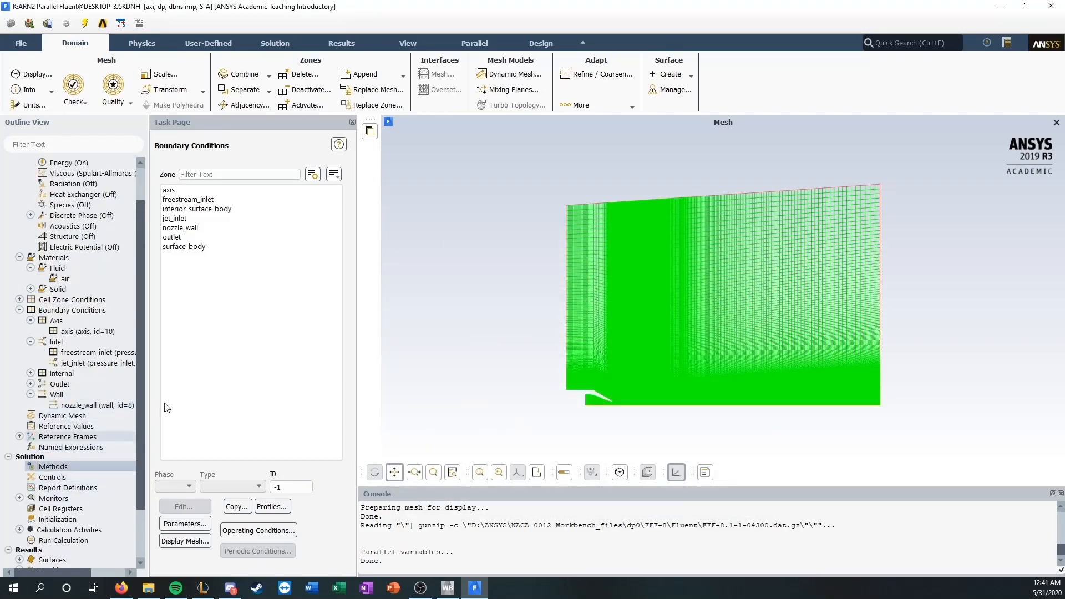
scroll(78, 438, "down", 2)
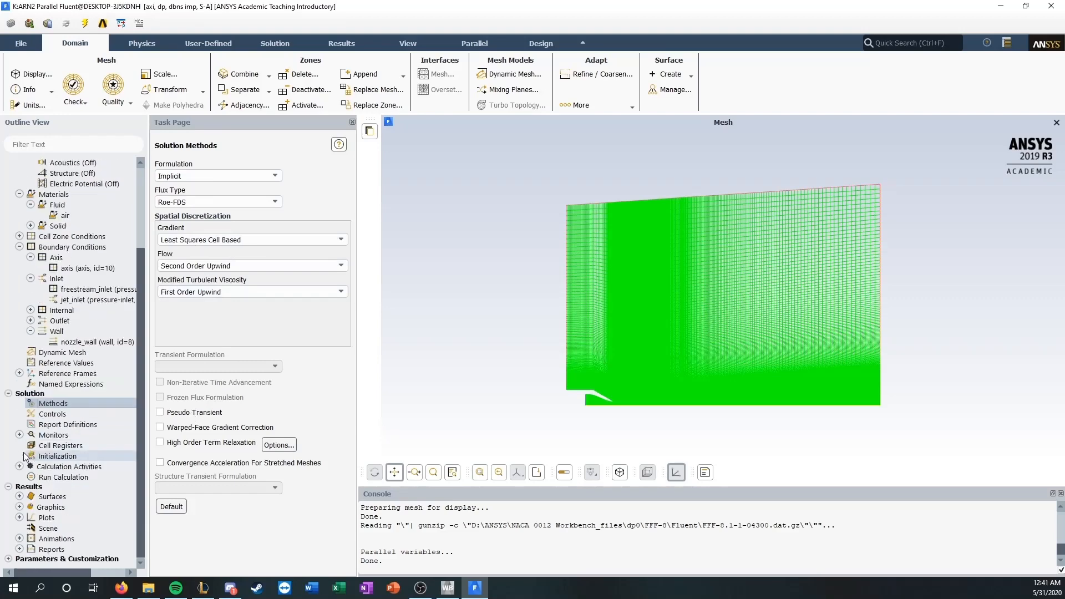
double_click(66, 430)
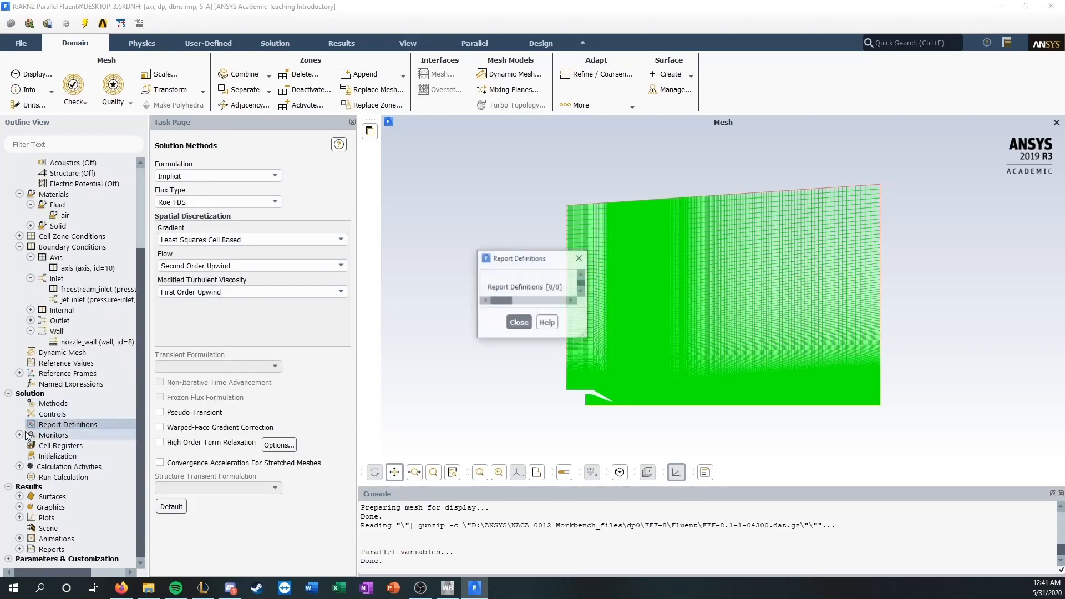
left_click(808, 250)
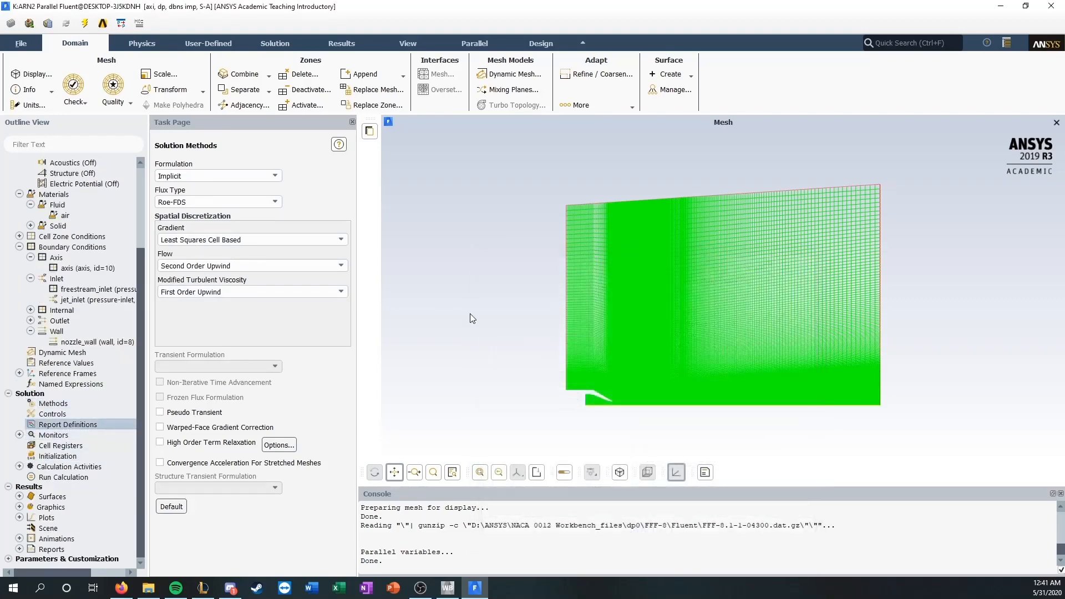
left_click(58, 456)
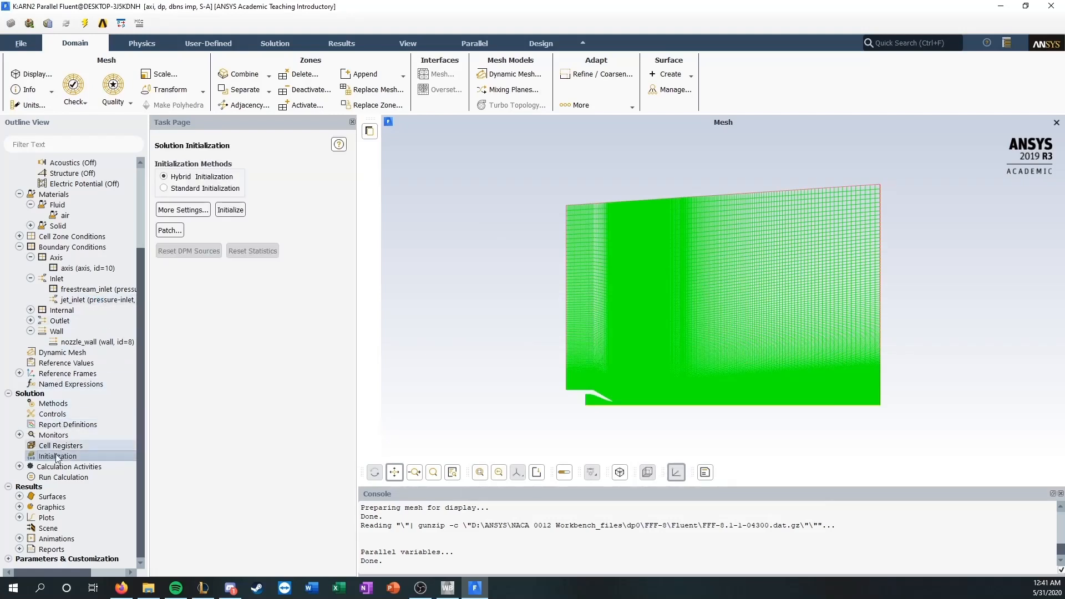
Start a 1000-iteration calculation using the settings changes for the current calculation only, and stop it early after the residuals plot
left_click(55, 478)
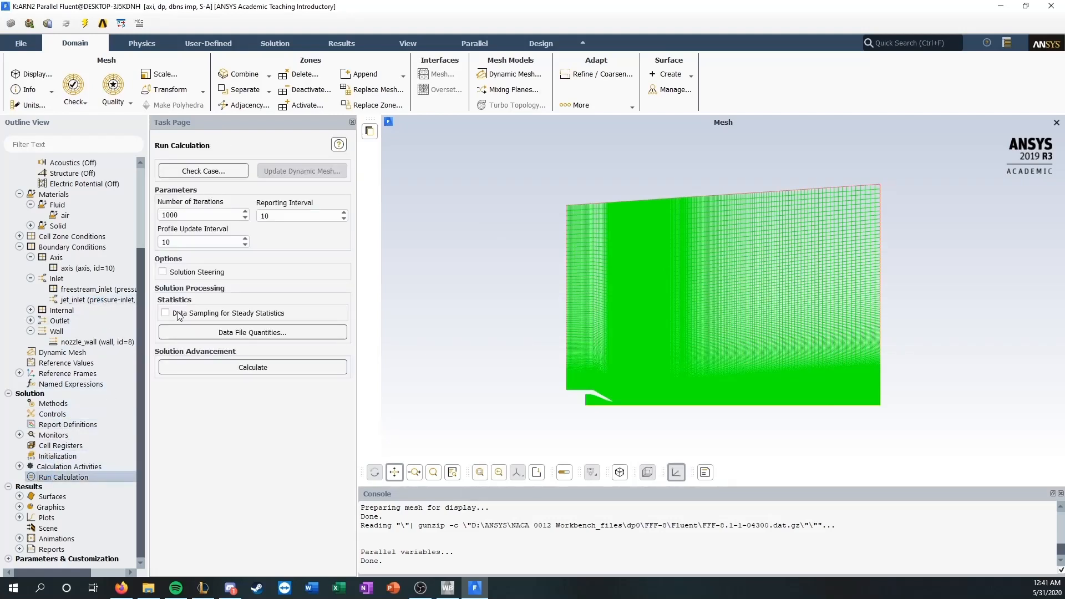
left_click(214, 369)
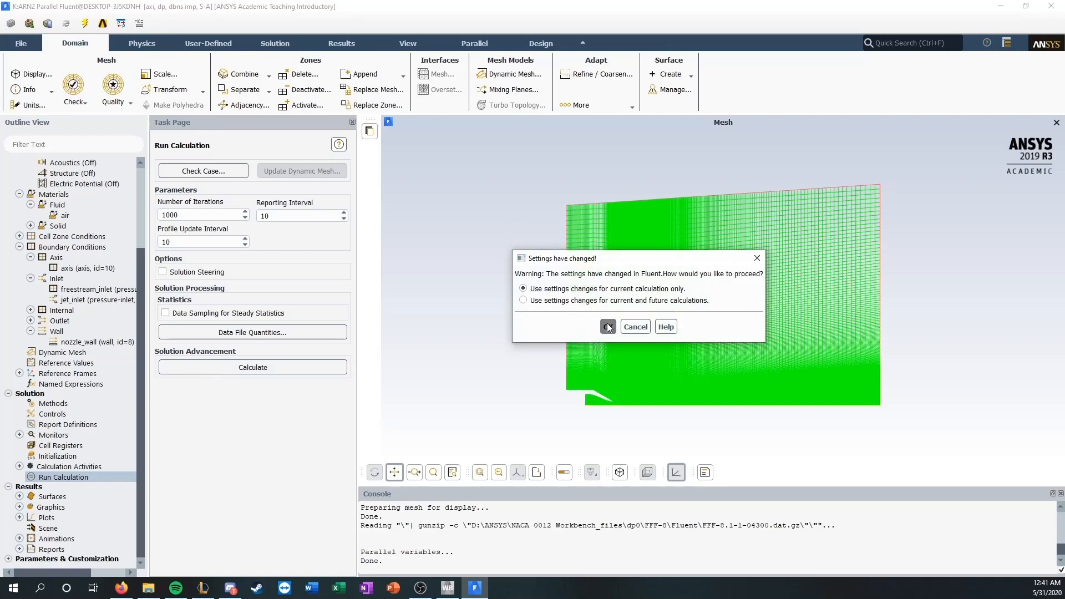
left_click(607, 326)
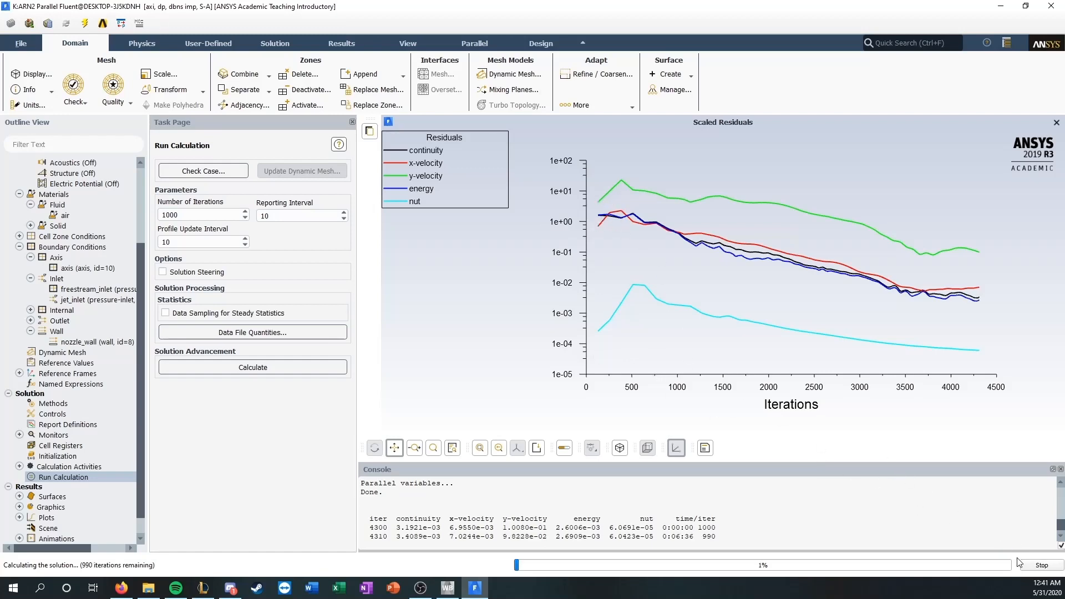
left_click(1032, 565)
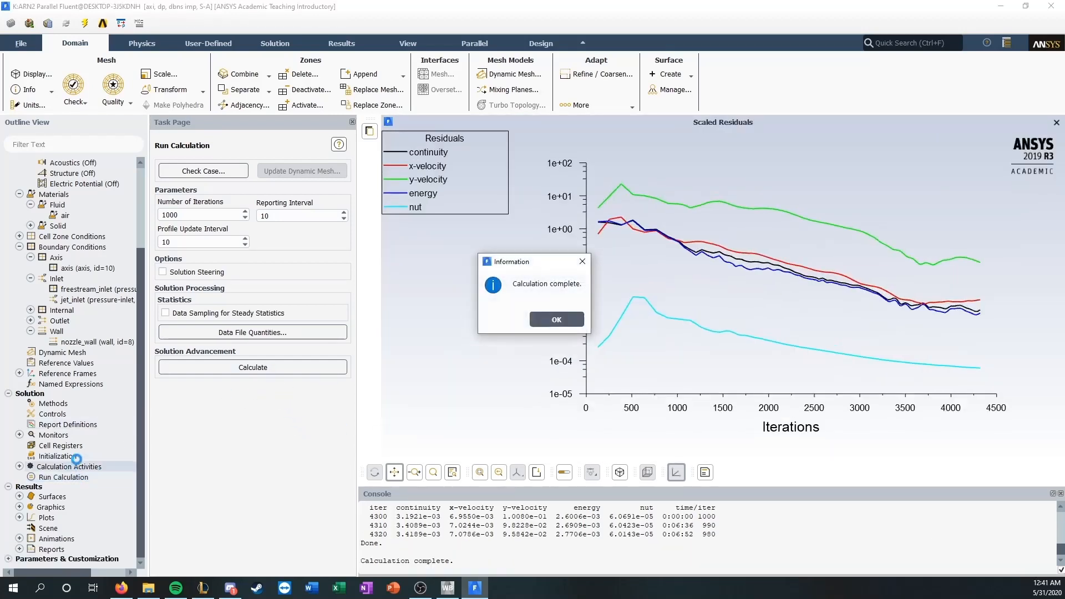
Dismiss the calculation-complete notice, display the saved velocity magnitude contour contour-1, and examine the jet near the nozzle exit
left_click(556, 322)
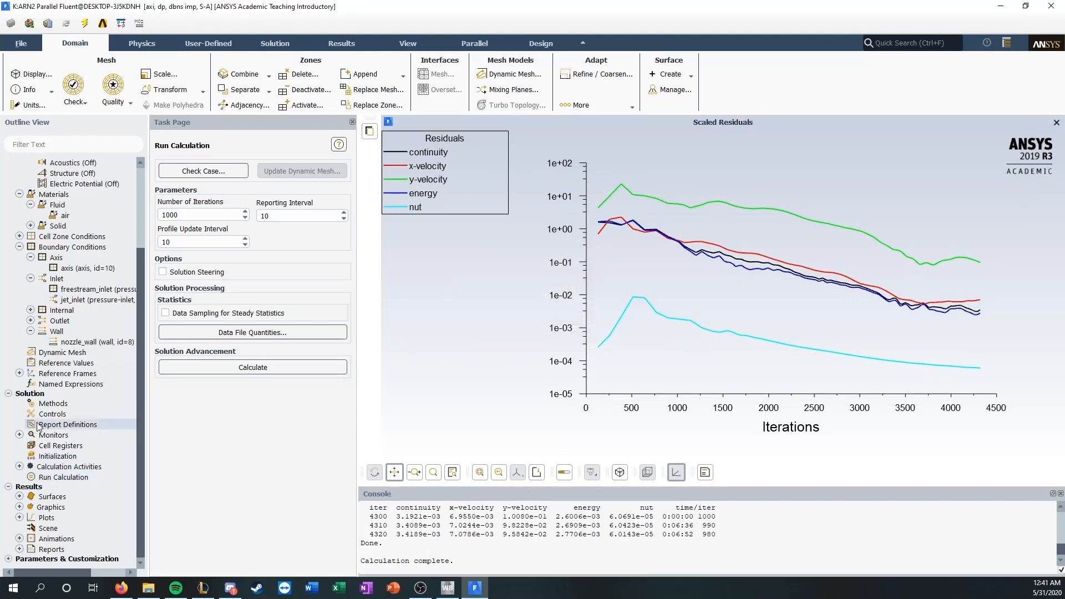
left_click(19, 507)
double_click(52, 527)
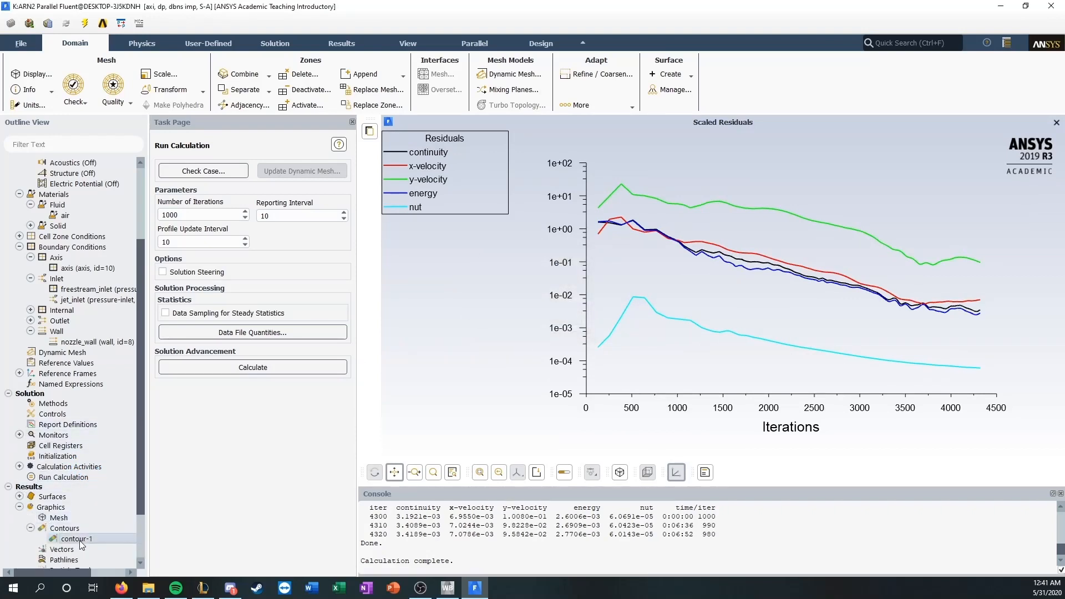
left_click(572, 502)
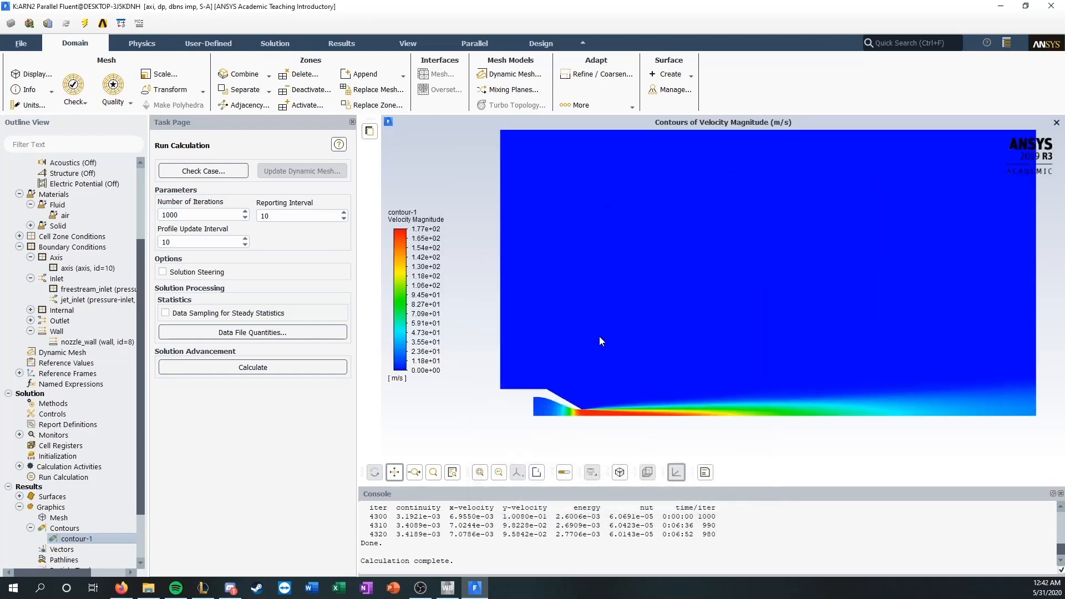
left_click_drag(598, 336, 626, 251)
scroll(588, 320, "up", 2)
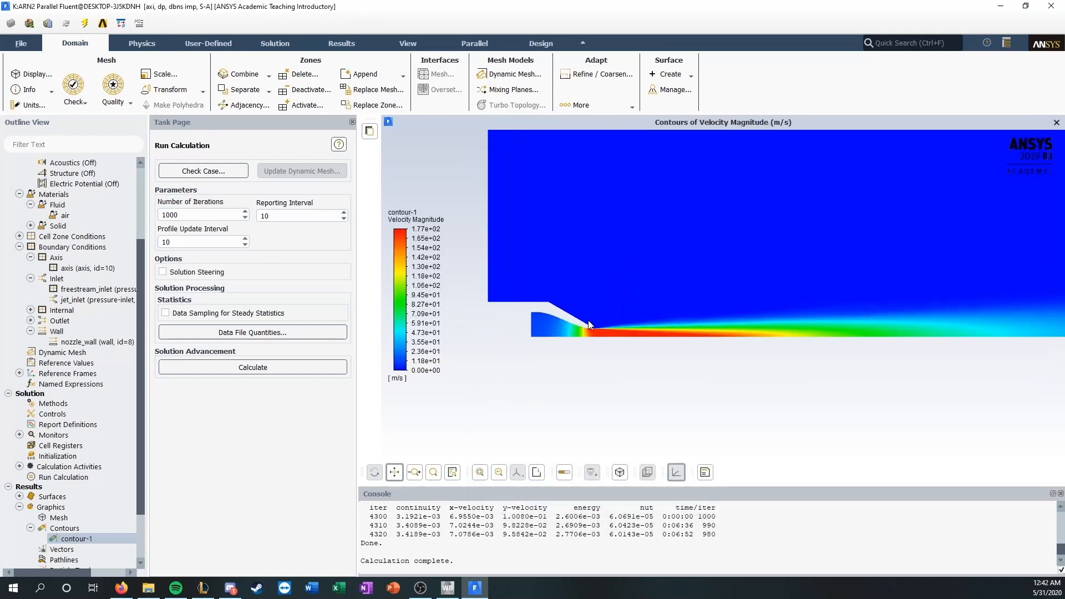
scroll(588, 393, "up", 3)
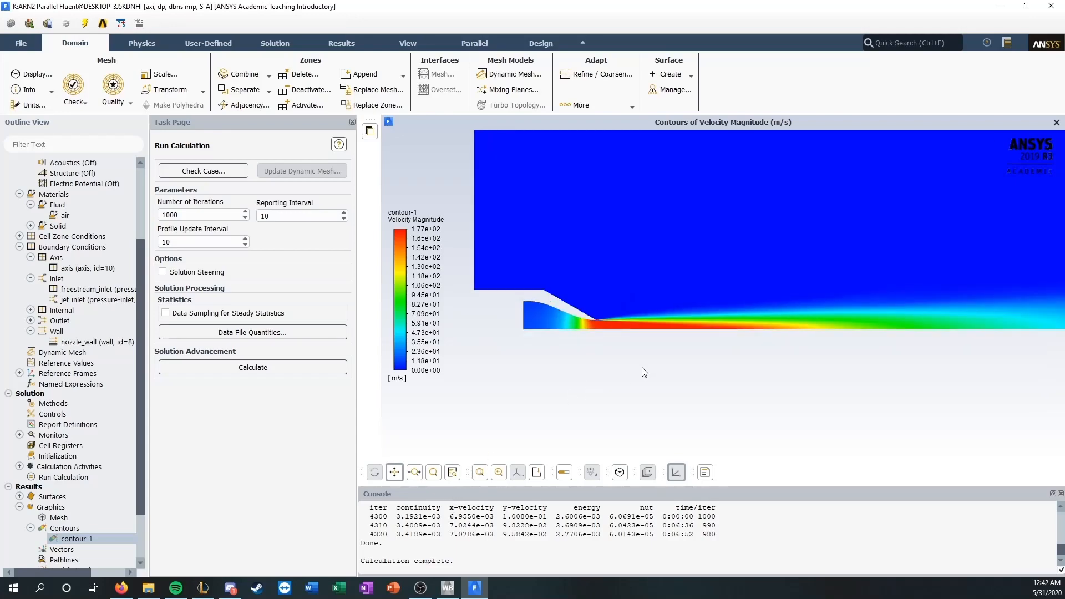
scroll(72, 507, "down", 2)
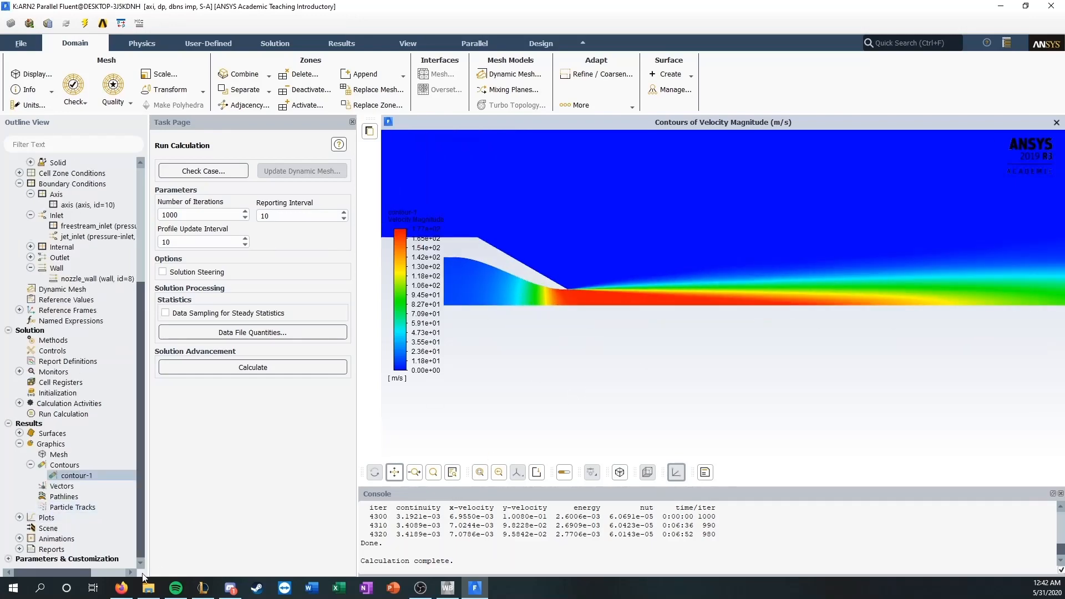
Look over NASA's subsonic jet case page in Firefox for the jet contour, centerline and profile plots, and return to Fluent
left_click(126, 588)
scroll(180, 339, "down", 10)
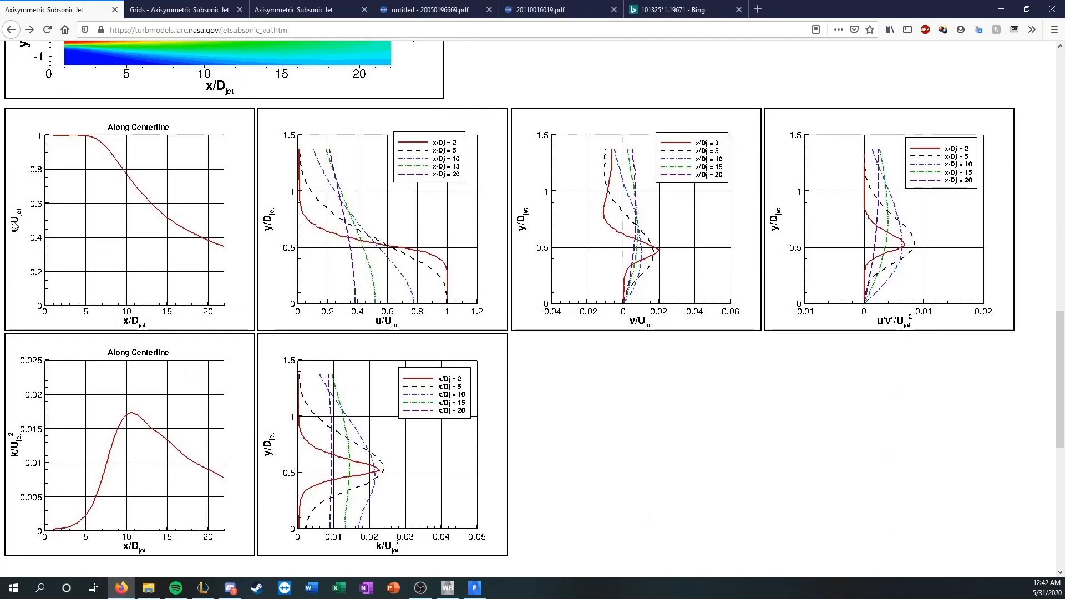
scroll(79, 250, "up", 5)
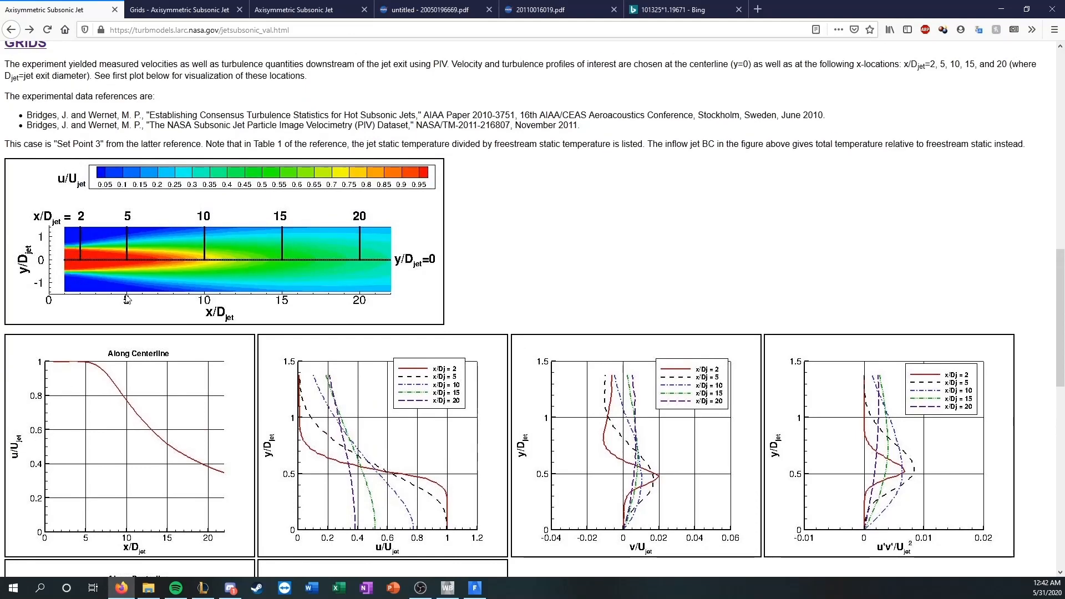
scroll(78, 270, "up", 6)
scroll(117, 244, "up", 2)
scroll(121, 255, "down", 3)
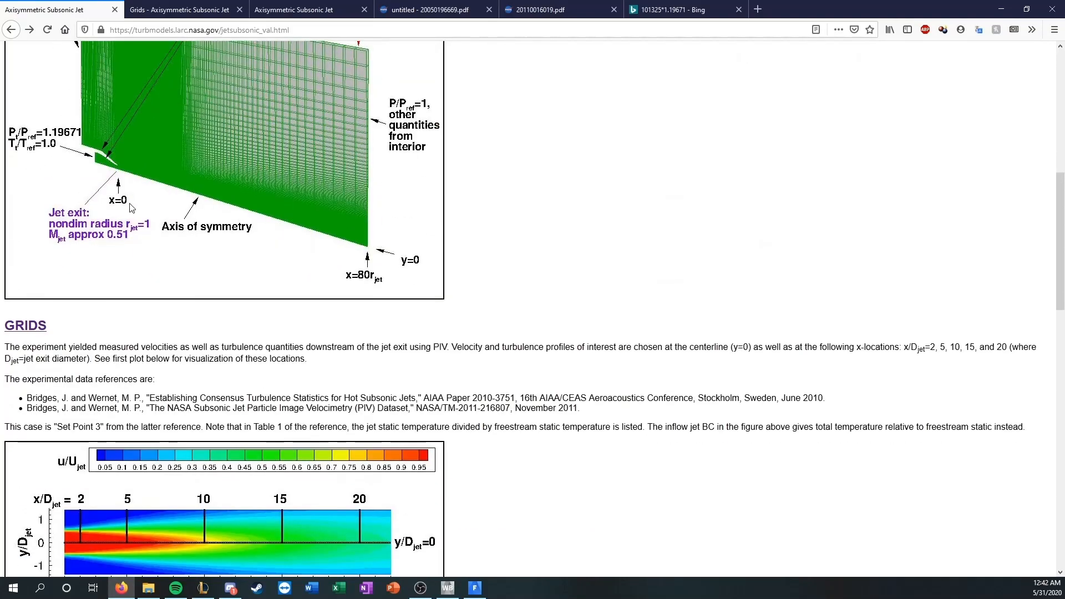
scroll(66, 324, "down", 4)
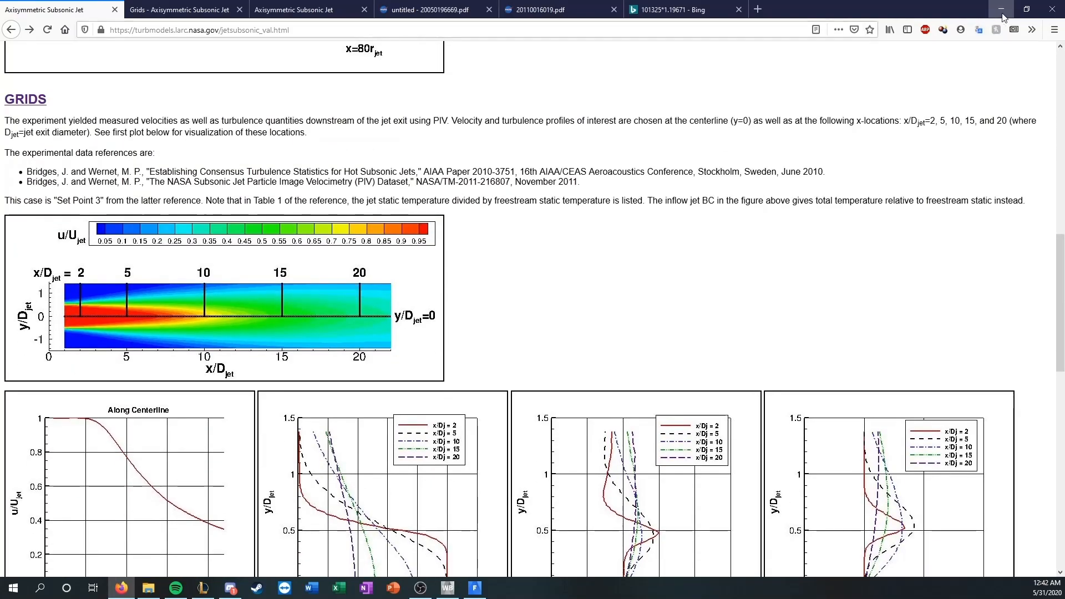
left_click(469, 591)
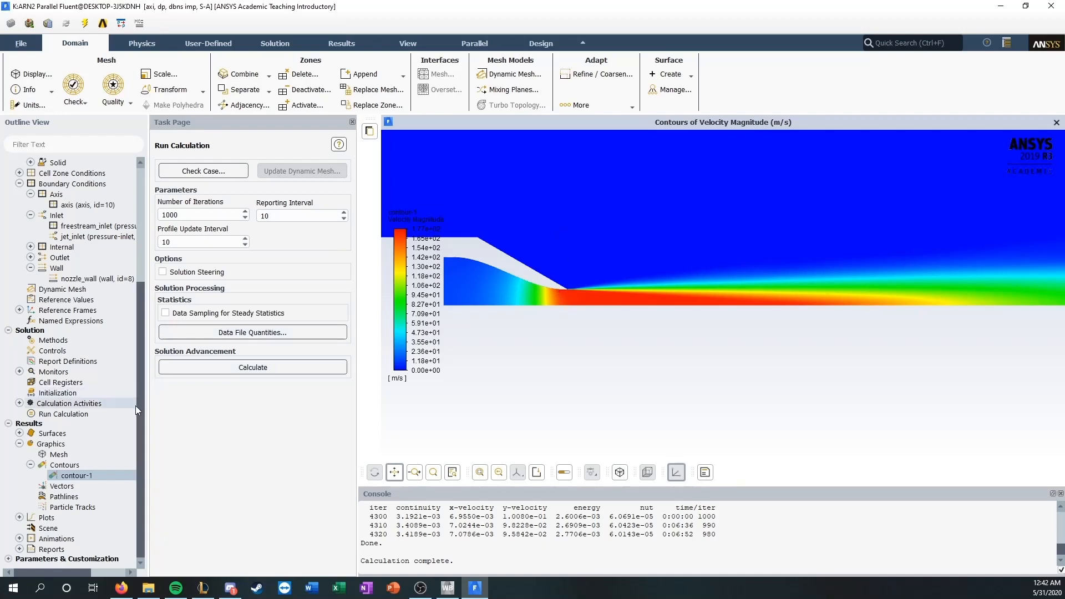
Expand the existing XY plots and start a new line/rake surface
left_click(20, 517)
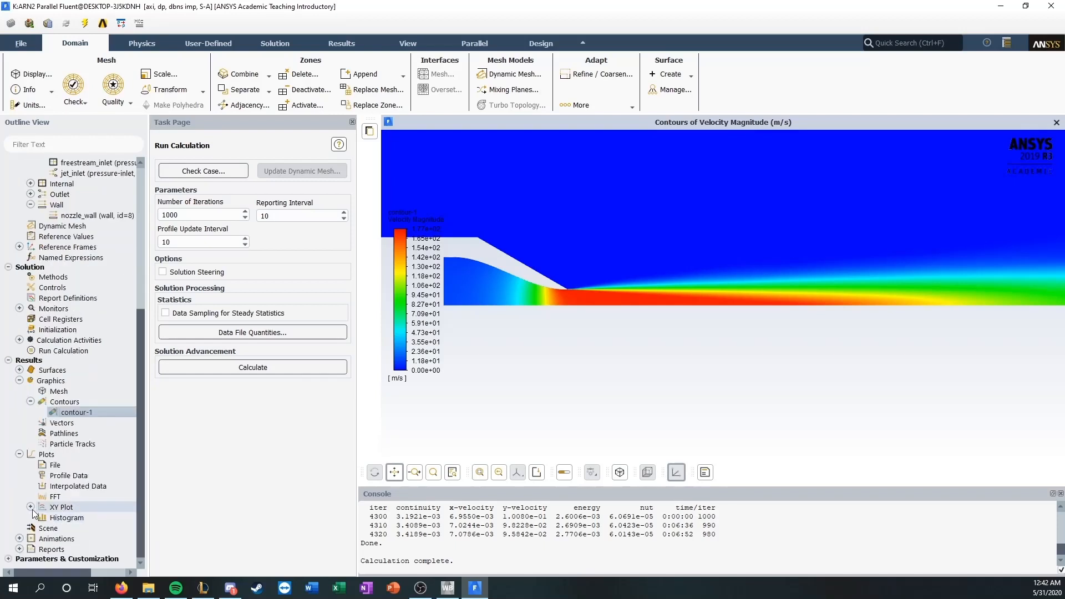
left_click(31, 506)
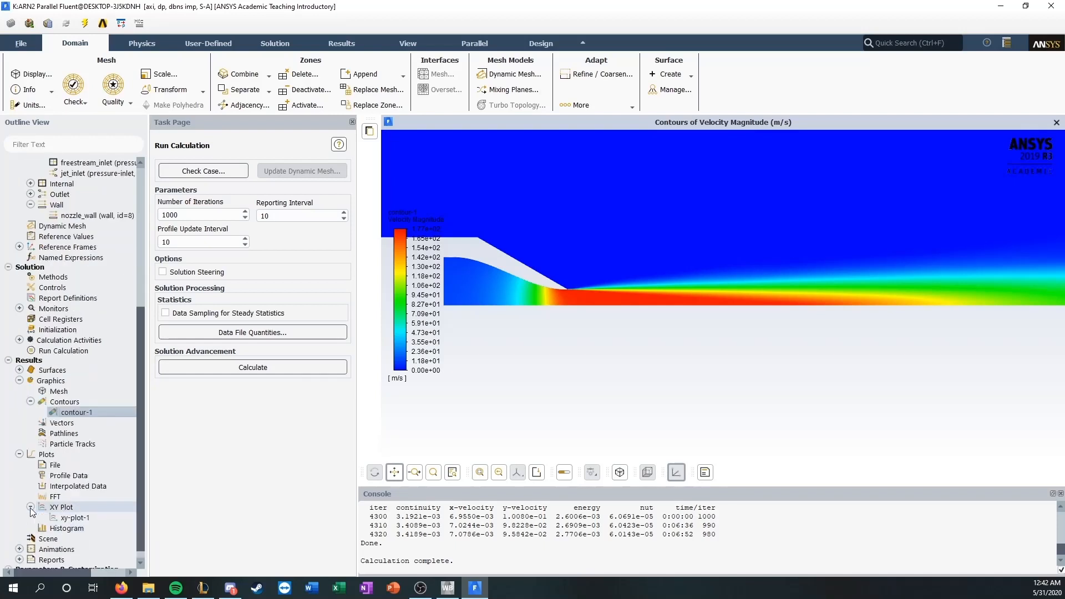
left_click(670, 73)
left_click(683, 145)
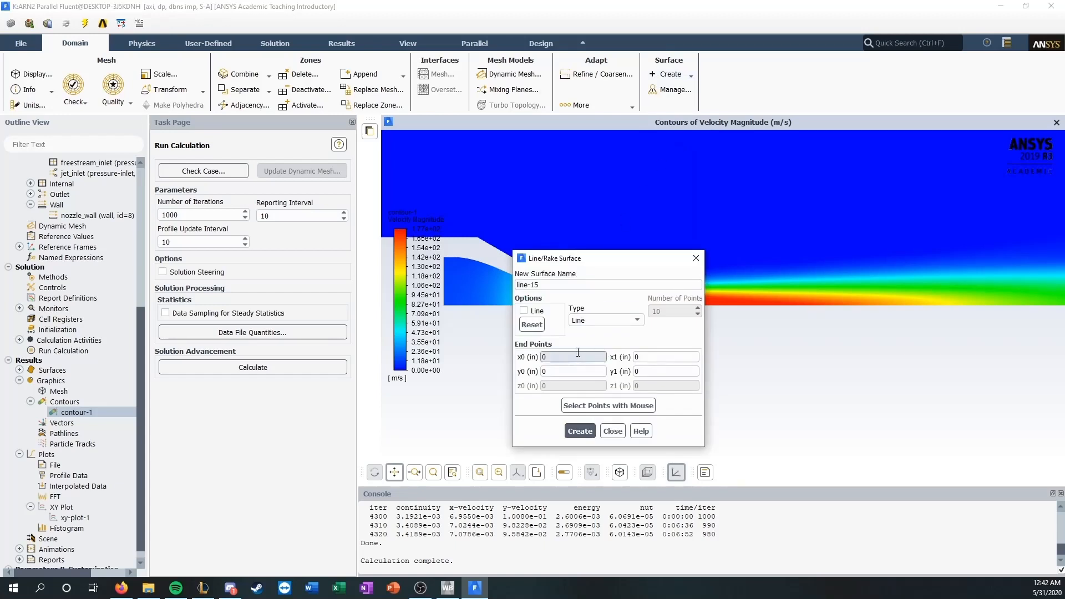
Look up the ARN2 nozzle drawing in the NASA PDF in Firefox for the jet exit position, and return to Fluent
left_click(122, 587)
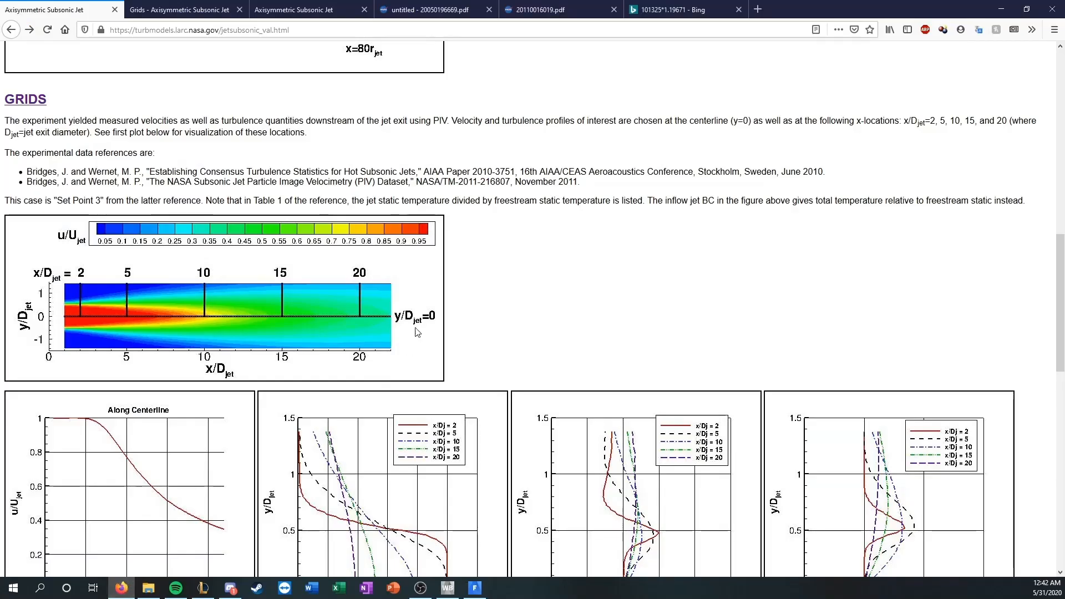
left_click(178, 10)
left_click(297, 7)
left_click(439, 8)
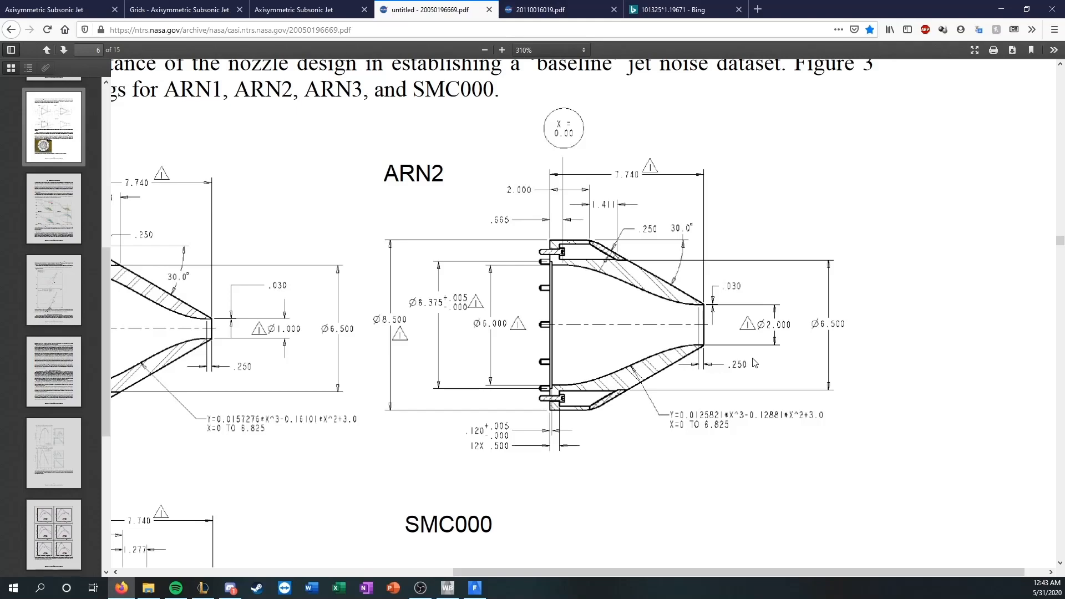
left_click(1001, 10)
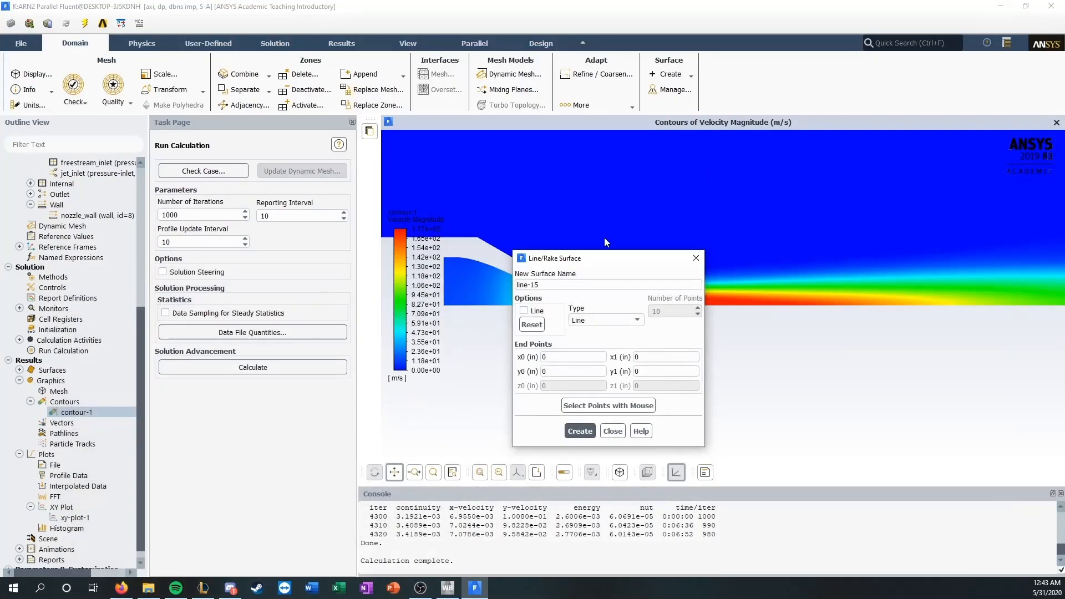
Set the new line surface's start point x0 to 7.075 in
left_click_drag(552, 357, 508, 360)
type("7.075")
key("Tab")
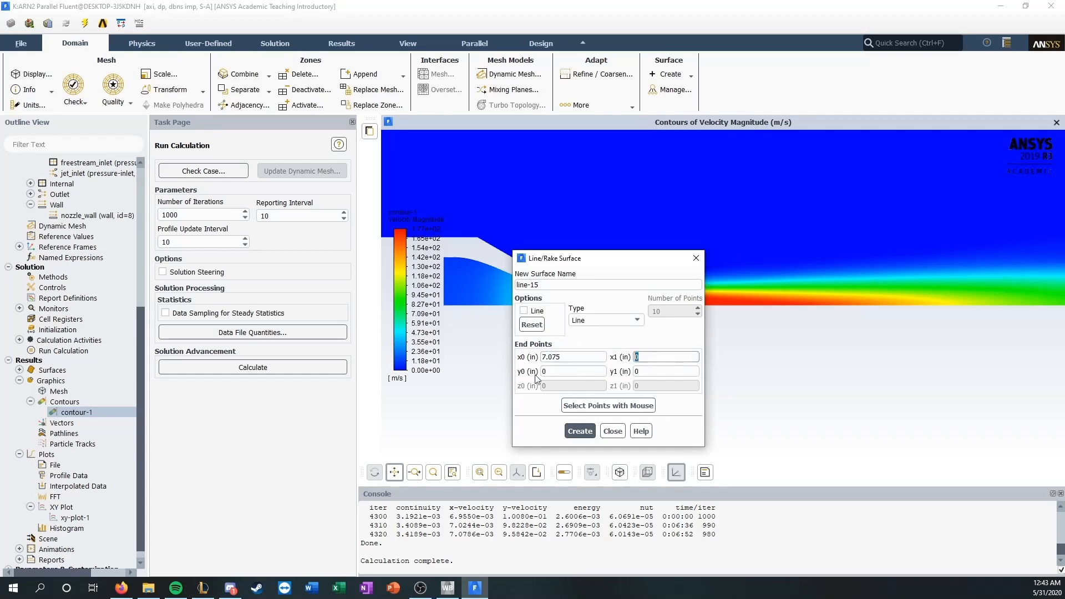
Check NASA's grid figure and centerline velocity plot in Firefox for the downstream extent of the line, and return to Fluent
left_click(121, 587)
left_click(201, 5)
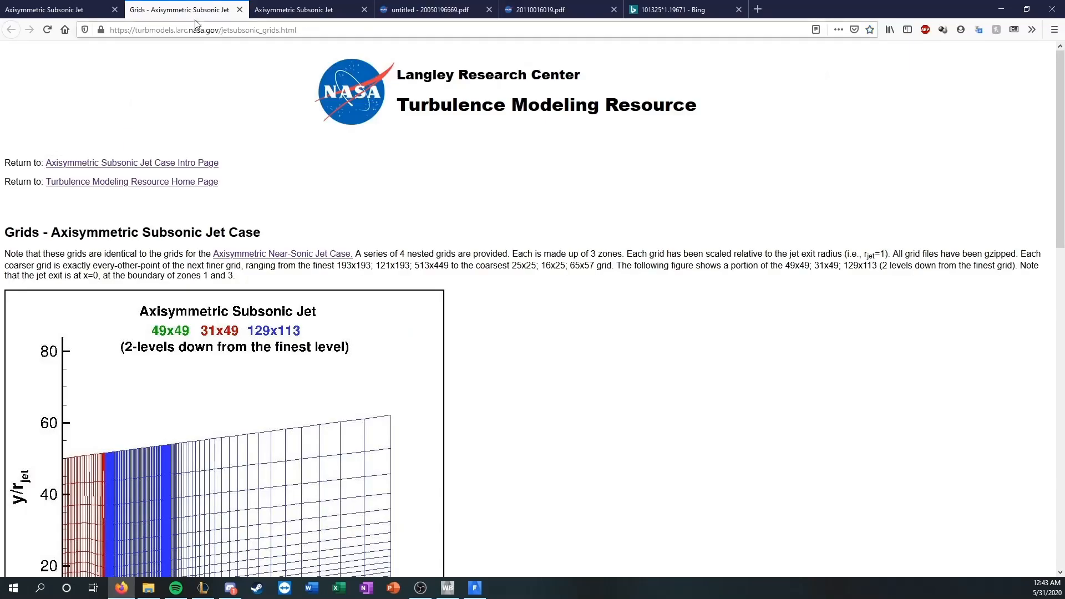
scroll(107, 211, "down", 7)
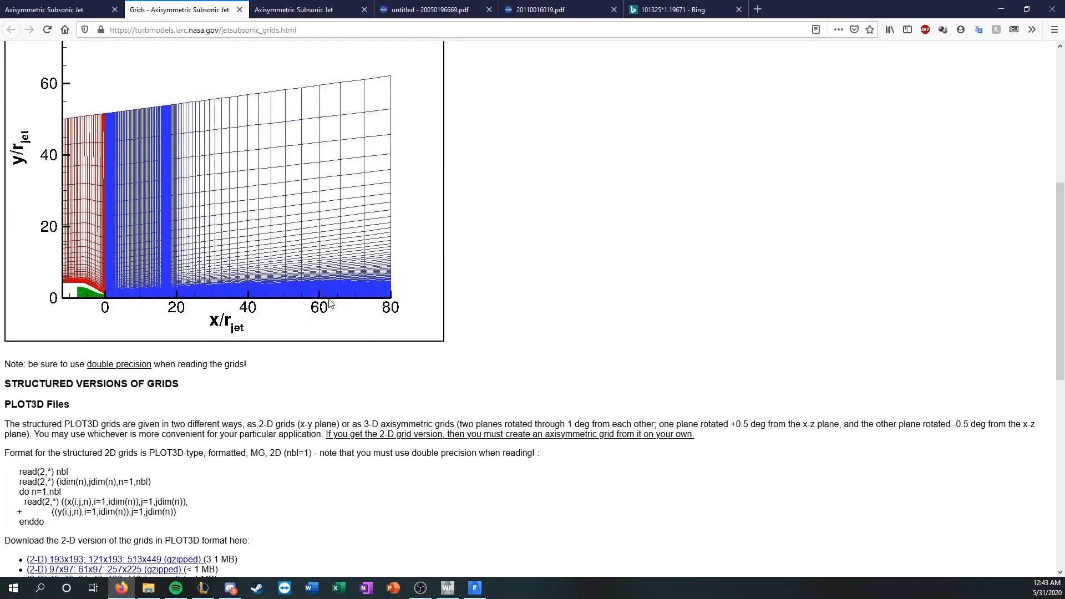
scroll(111, 146, "up", 2)
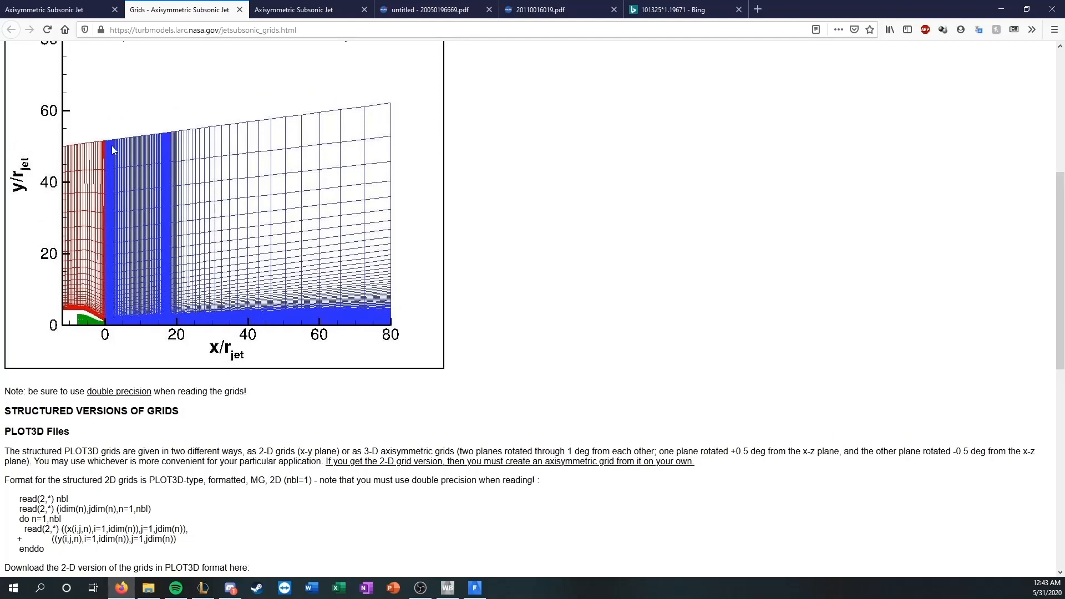
left_click(50, 10)
scroll(81, 326, "down", 5)
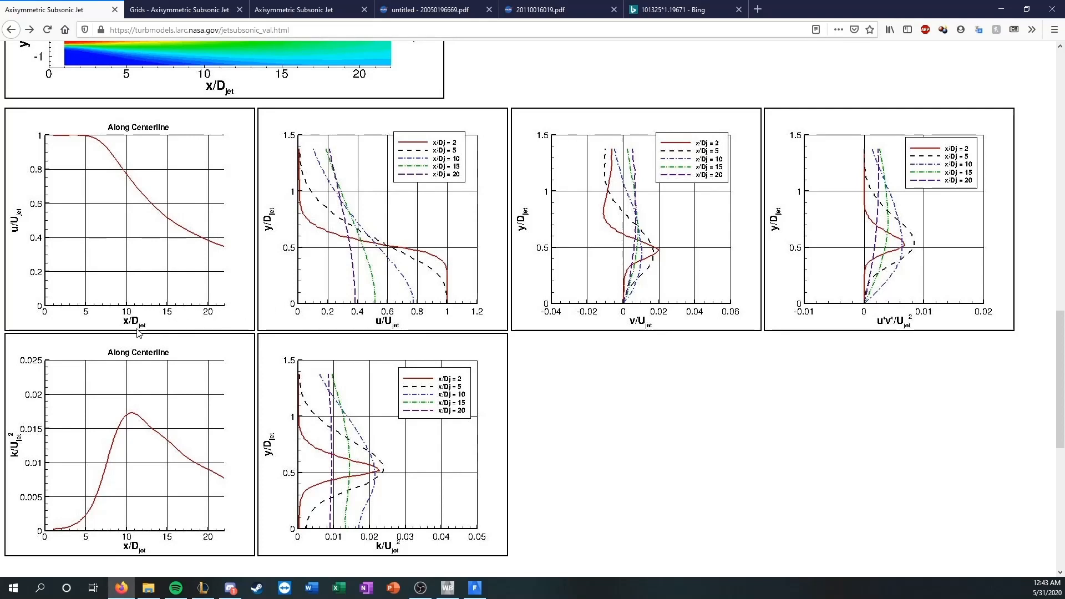
left_click(993, 8)
Set the line's end point x1 to 47.075 in, create the surface and close its dialog
left_click(636, 357)
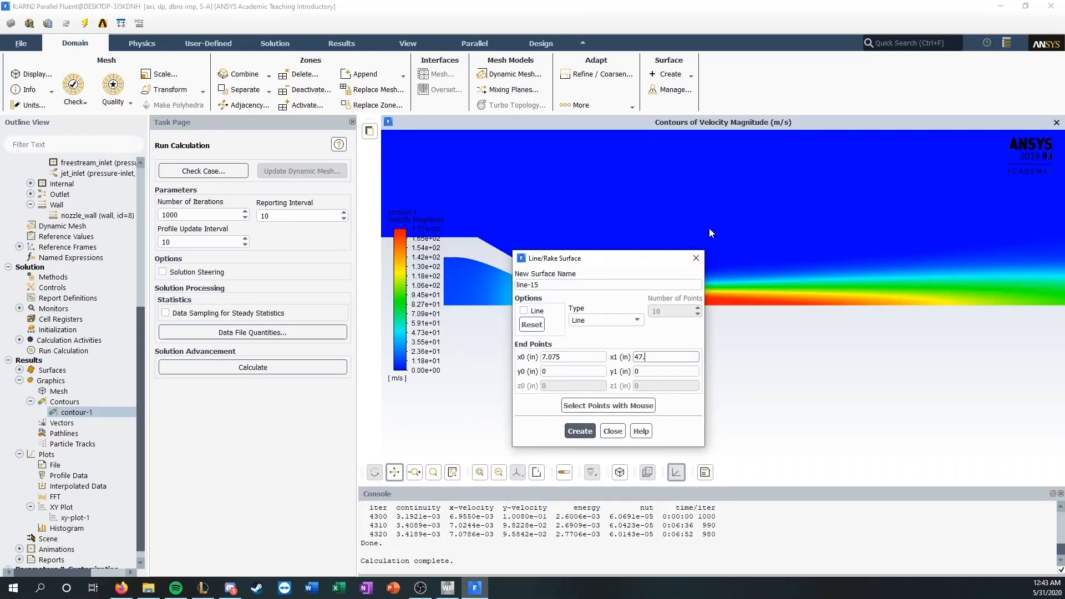
type(".075")
left_click(581, 431)
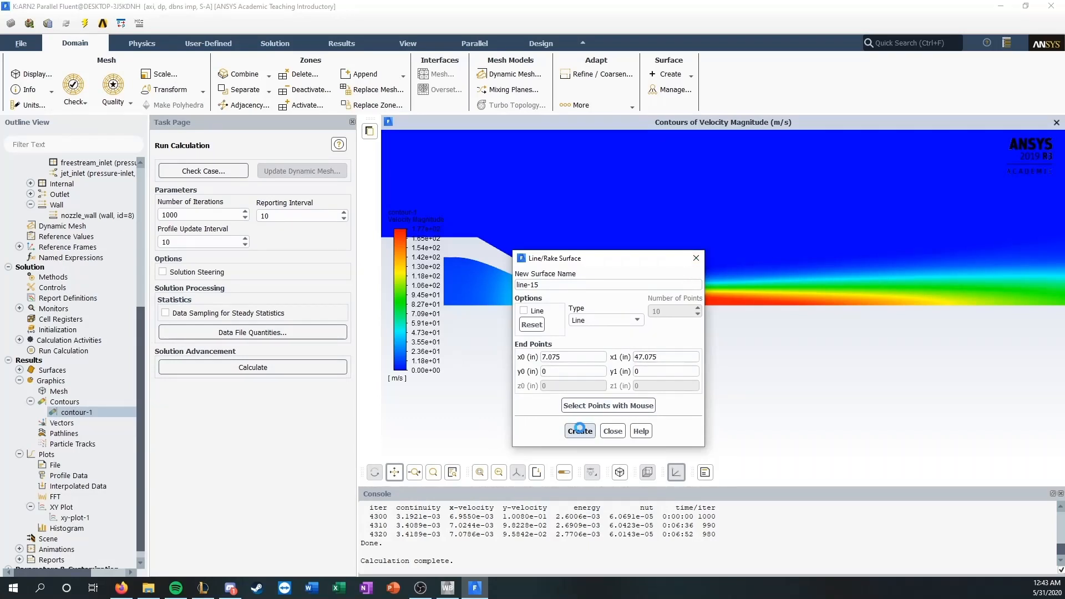
left_click(695, 258)
Plot velocity magnitude against x position along only line-15 in xy-plot-1, and close the plot settings
double_click(72, 517)
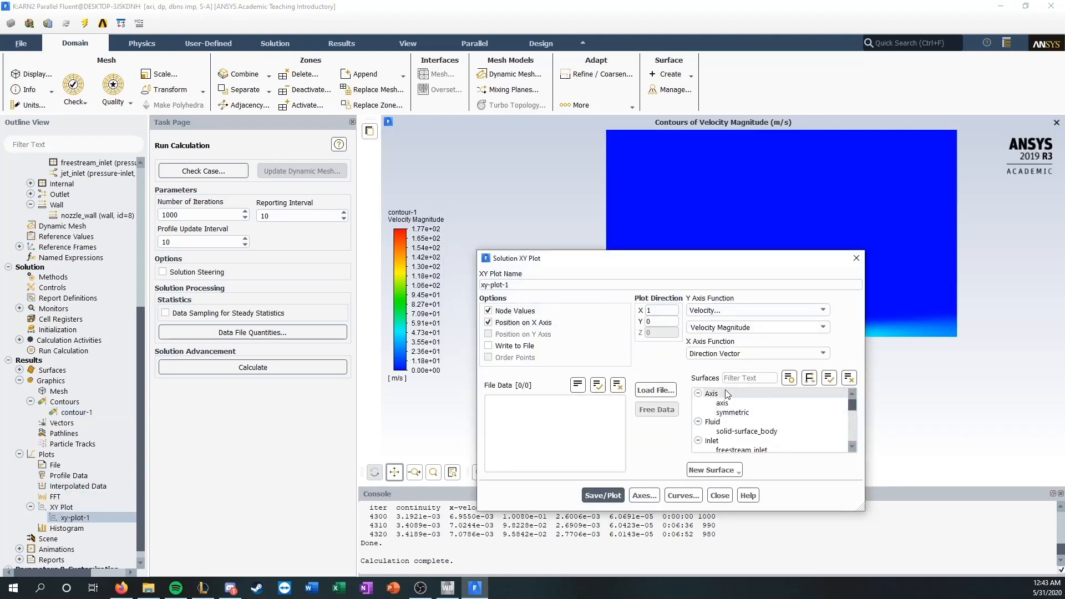
scroll(767, 421, "down", 2)
scroll(767, 422, "down", 2)
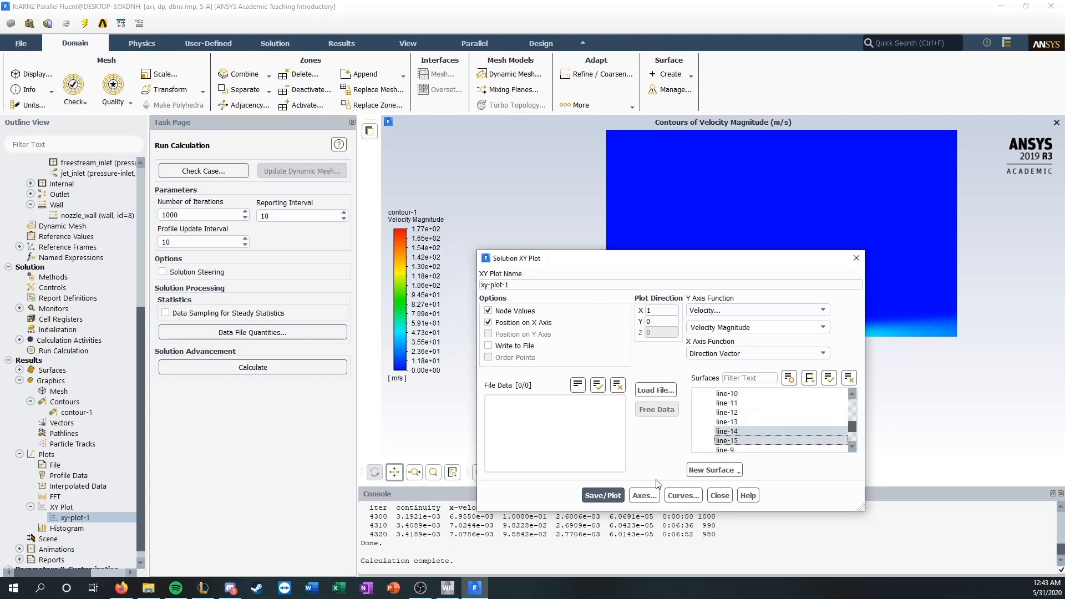
left_click(603, 495)
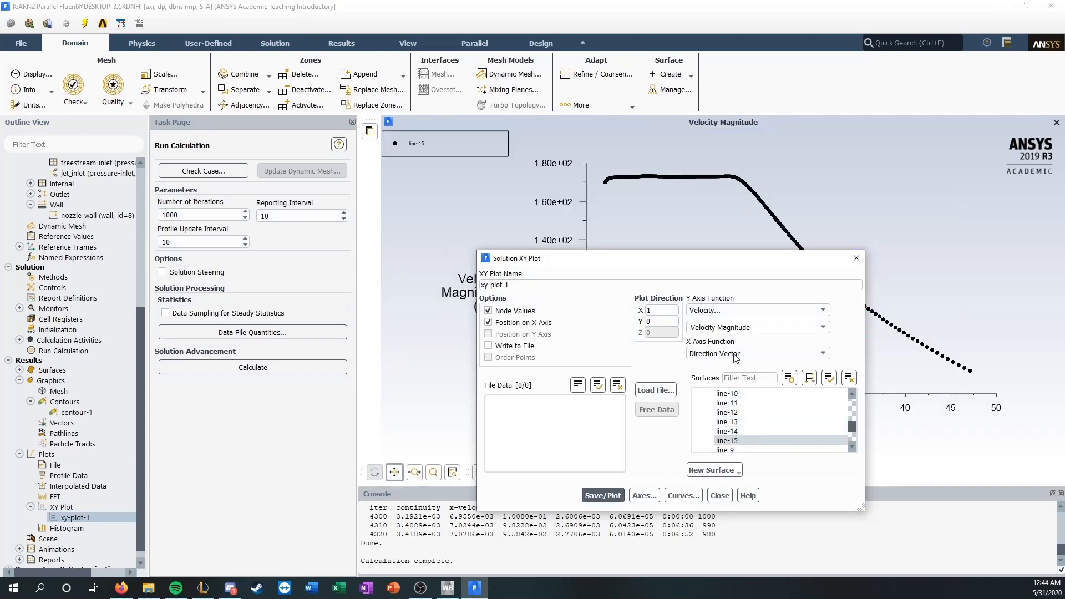
left_click(854, 258)
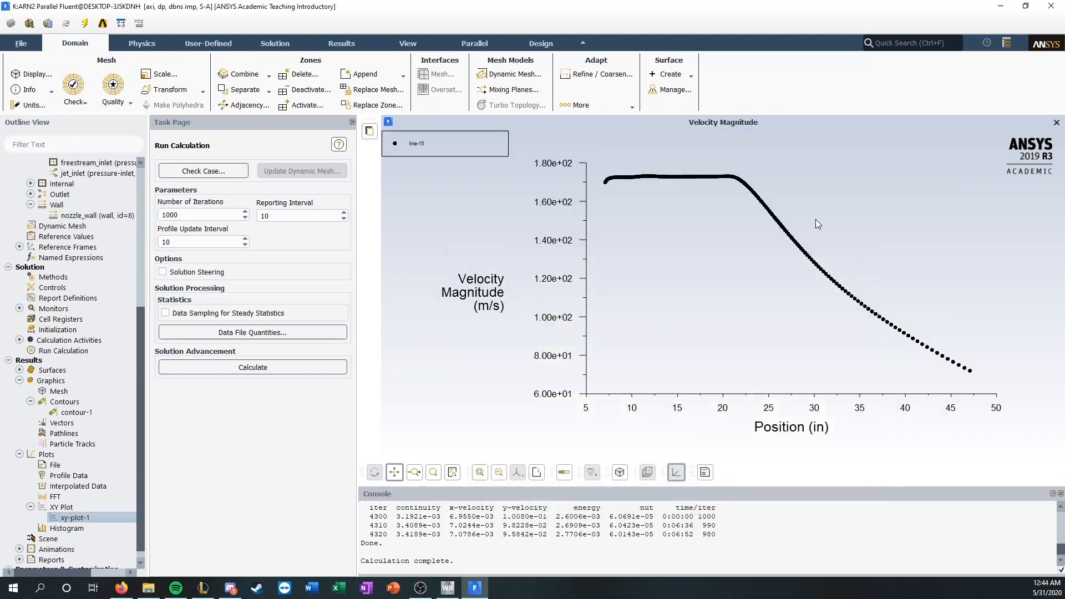
Open NASA's SA model results in Firefox, compare the centerline velocity curve with the Fluent plot, and return to Fluent
left_click(121, 587)
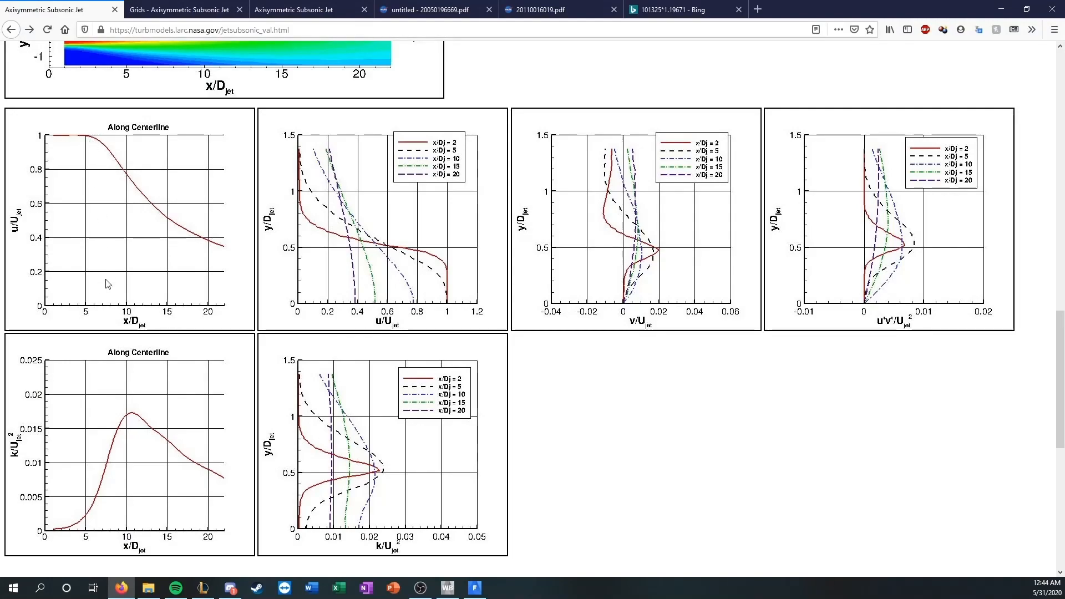
scroll(97, 305, "down", 5)
left_click(64, 473)
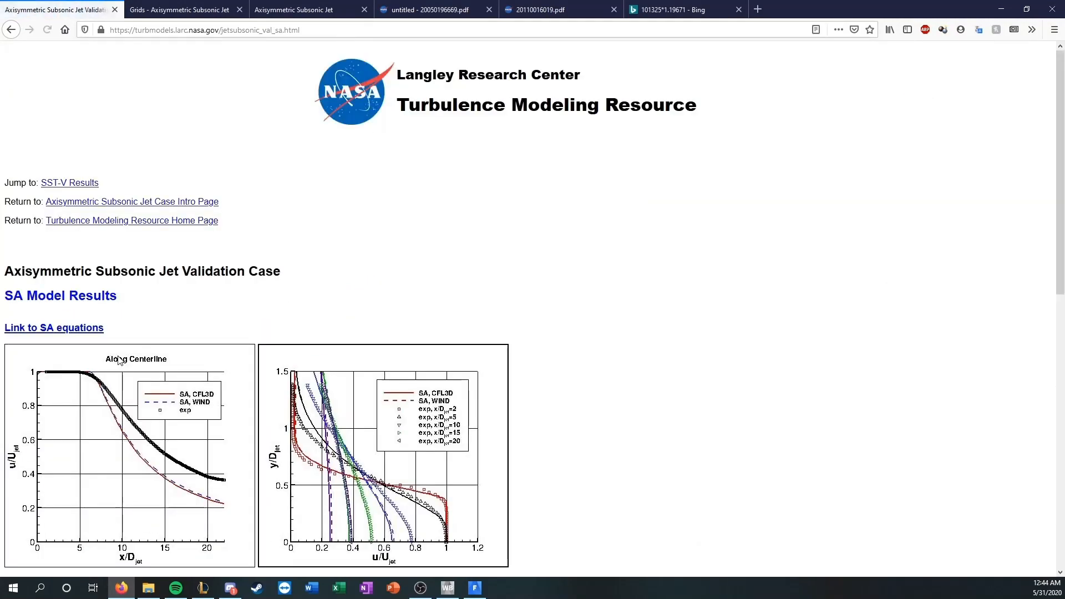
scroll(75, 410, "down", 5)
scroll(83, 347, "up", 5)
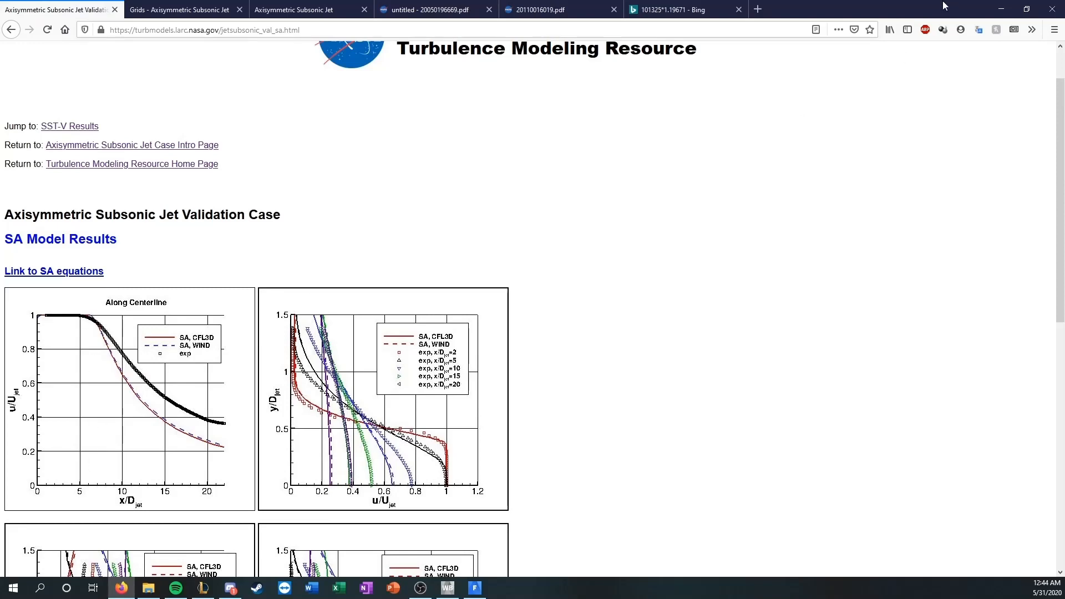
left_click(1000, 10)
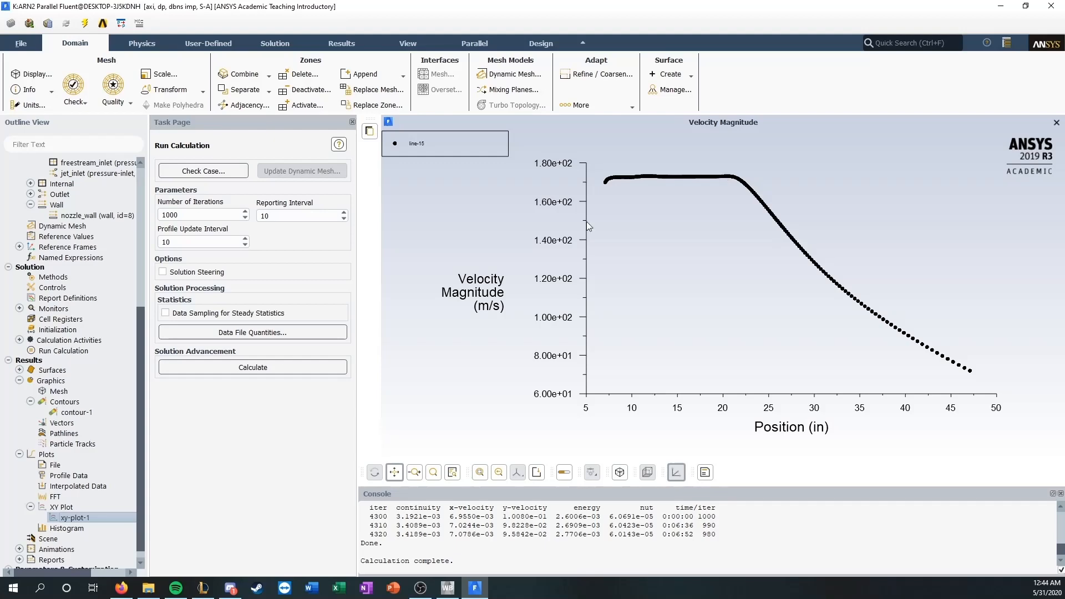
left_click(122, 588)
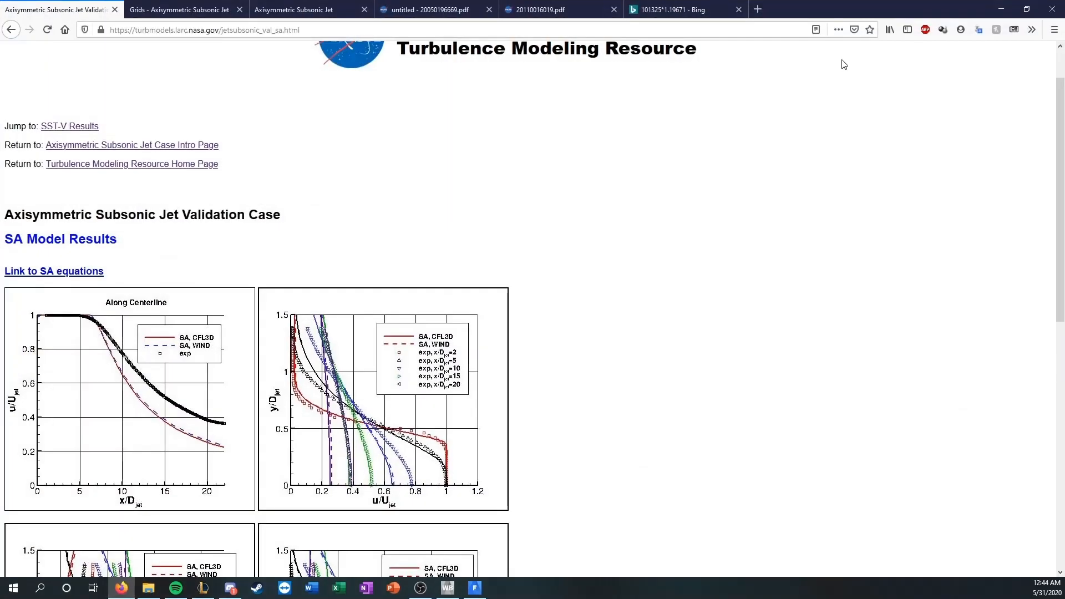
left_click(1001, 9)
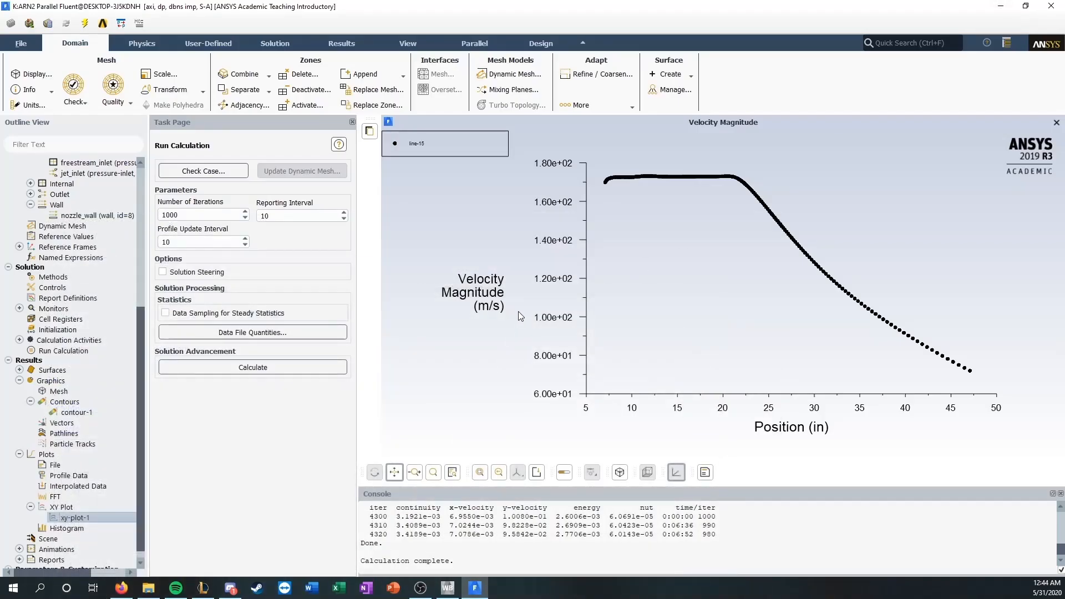
double_click(64, 518)
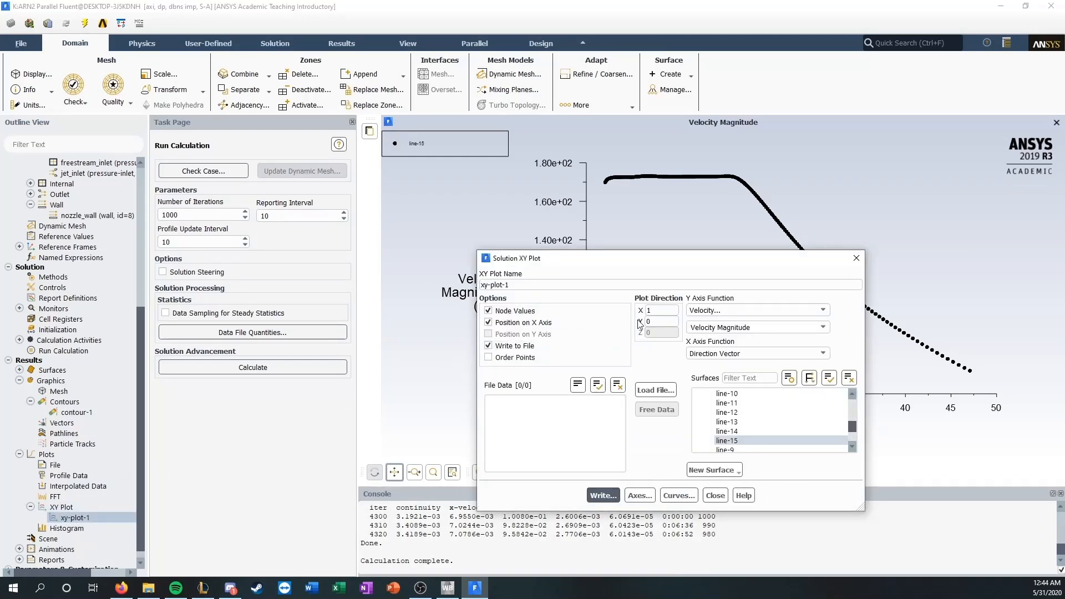
left_click(602, 495)
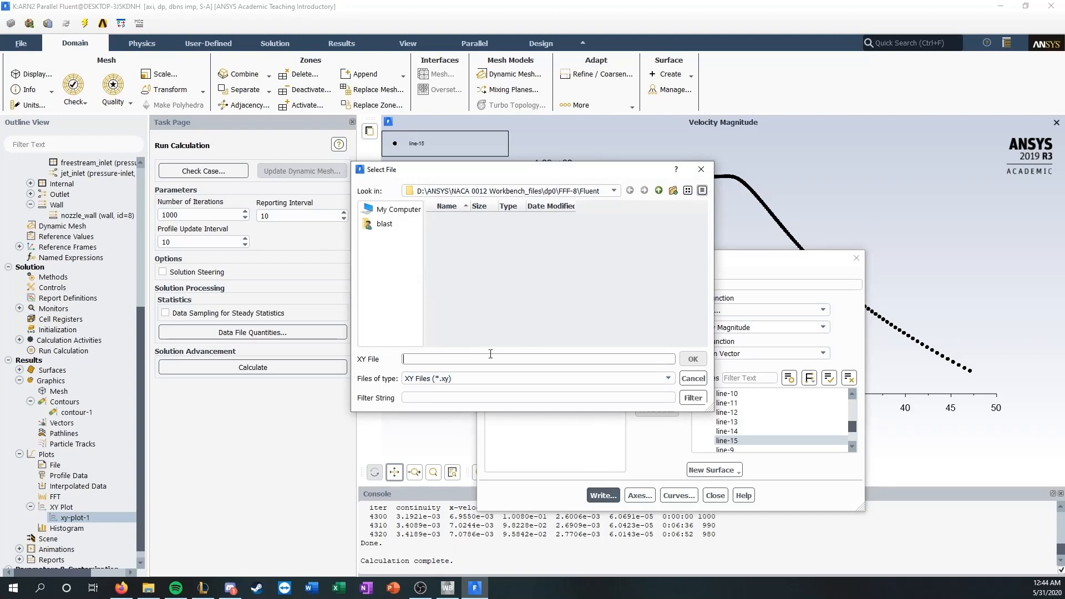
left_click(701, 169)
left_click(859, 261)
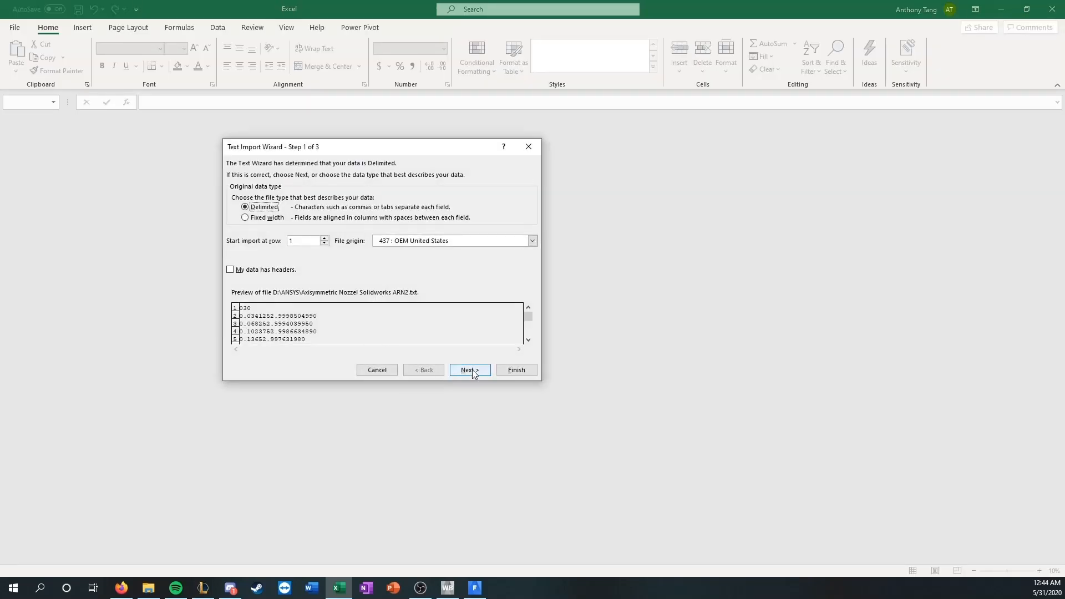
Import Axisymmetric Nozzel Solidworks ARN2.txt into Excel as tab-delimited text with General column format, and return to Fluent
left_click(470, 371)
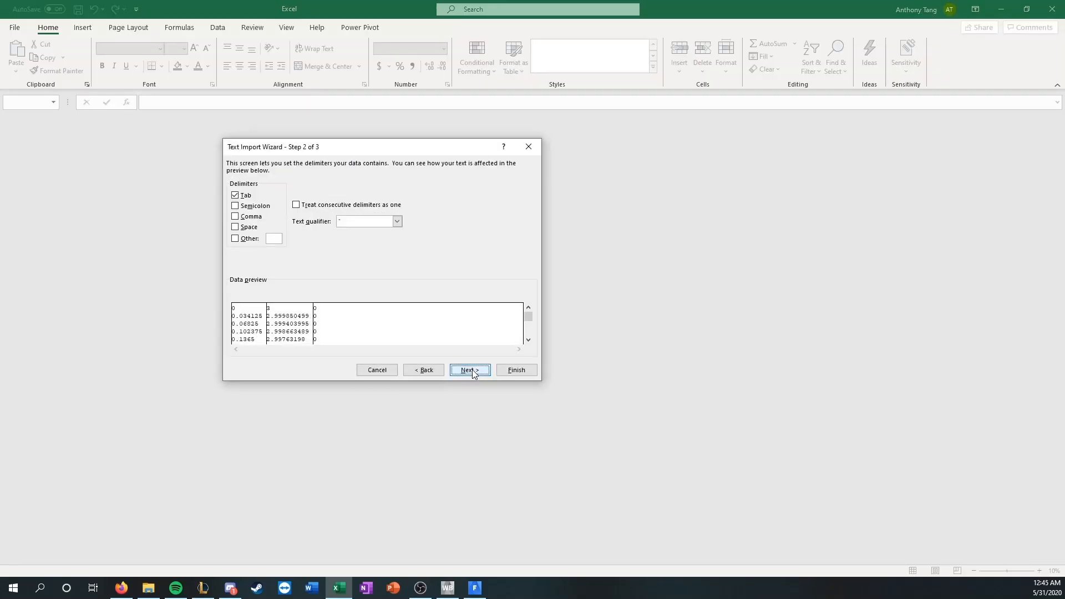
left_click(470, 370)
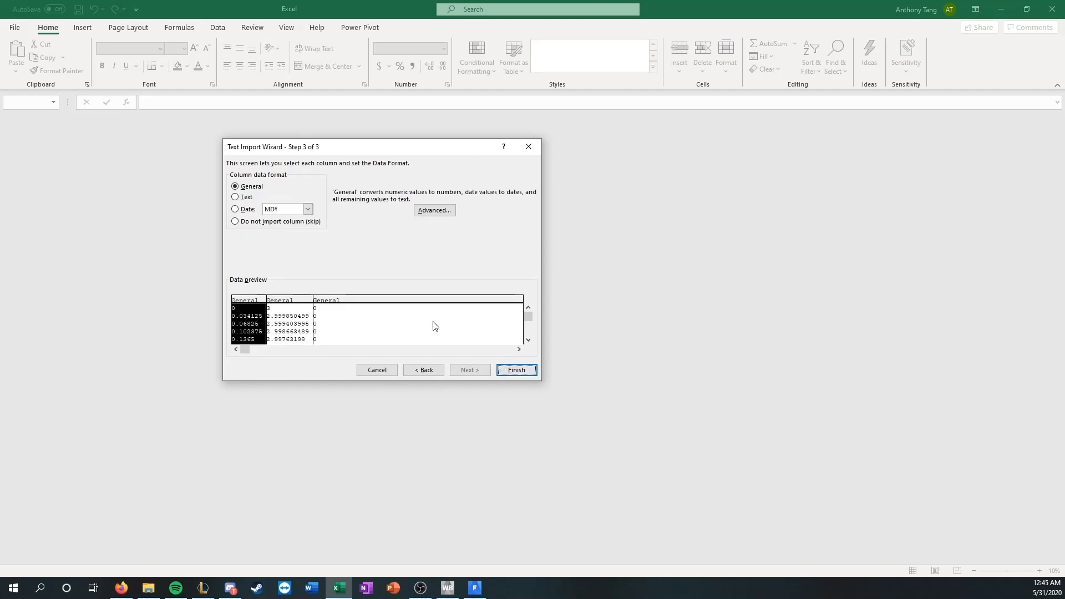
left_click(512, 371)
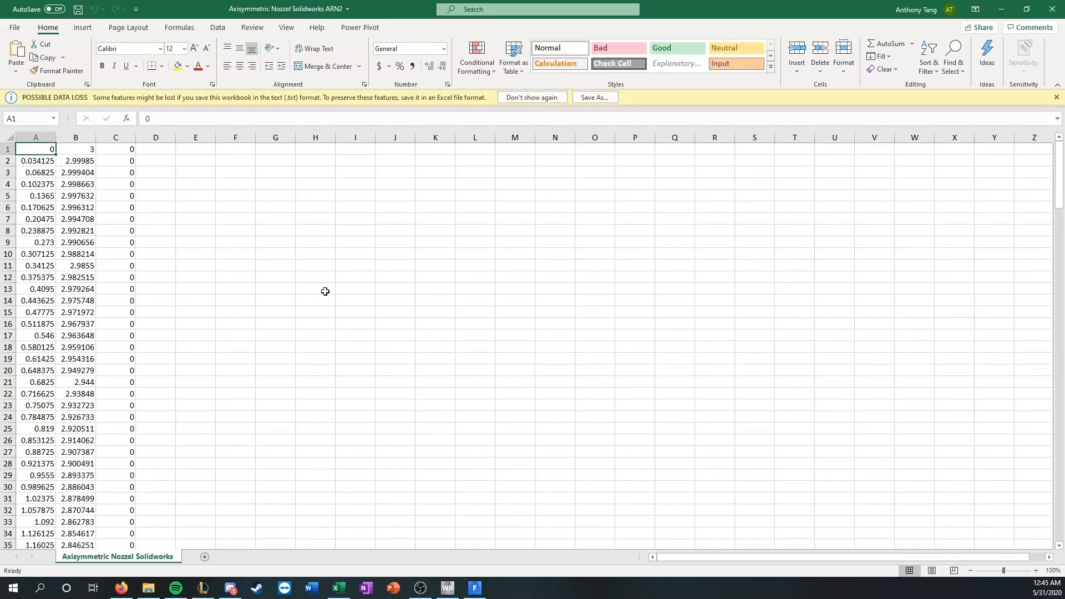
left_click(1001, 11)
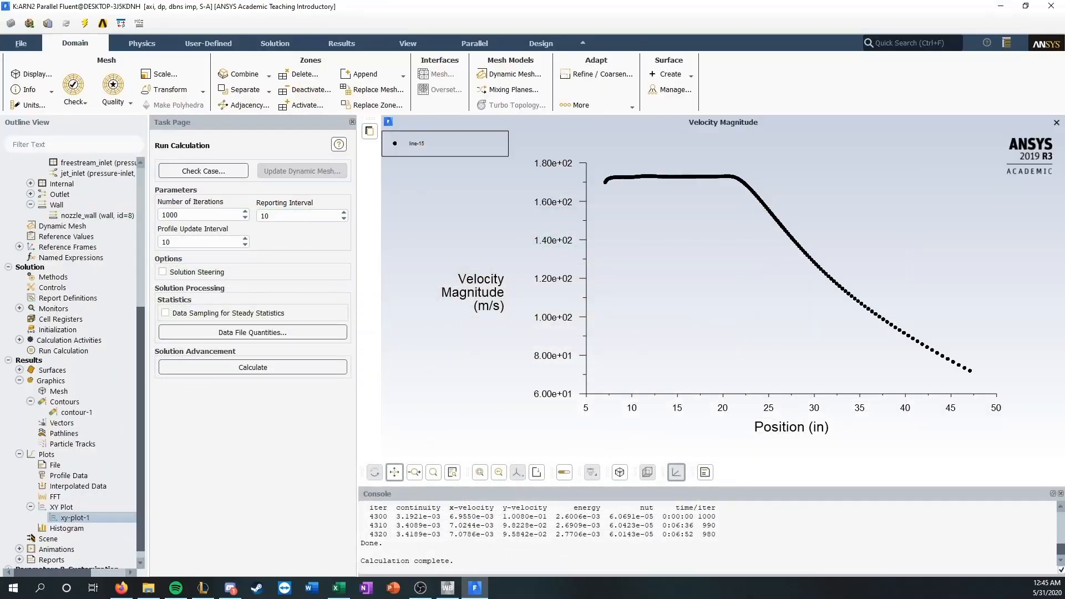
key("alt+Tab")
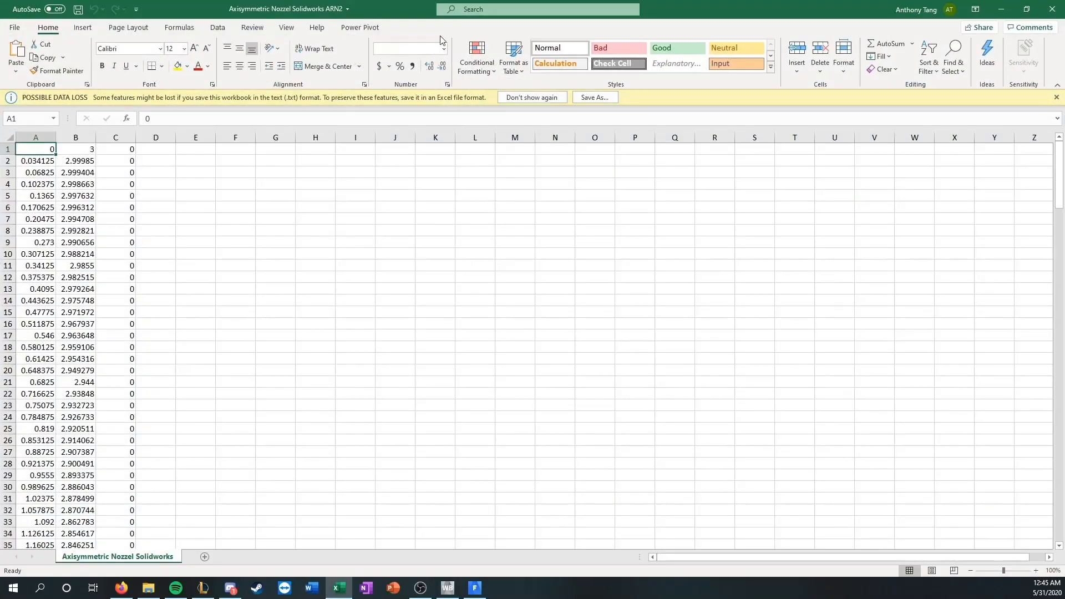
key("alt+Tab")
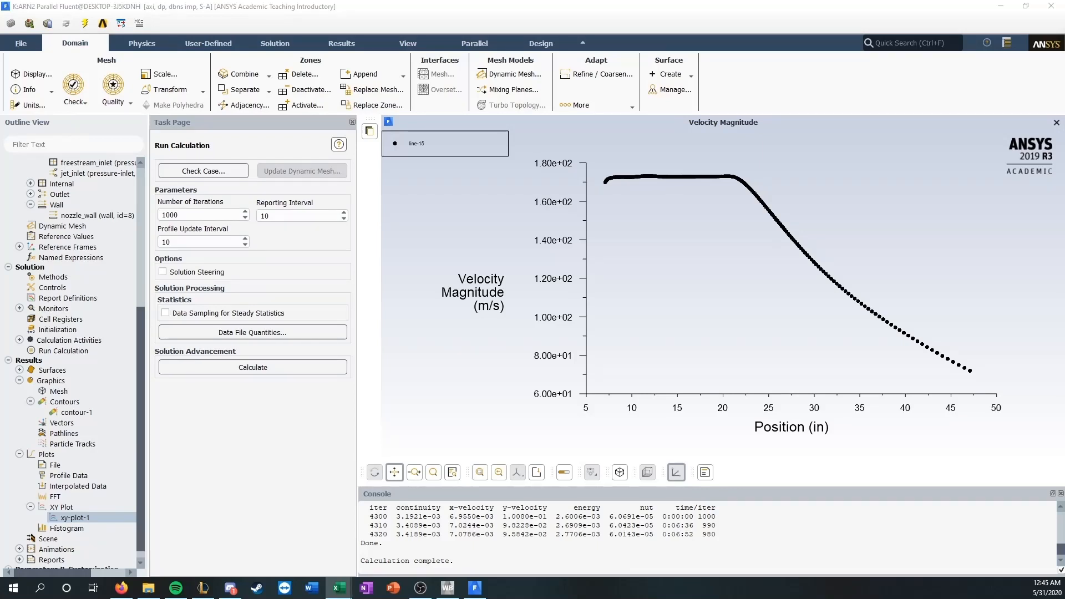
Write the xy-plot-1 velocity data along line-15 to a file named ARN2 Jet middle in D:\ANSYS
double_click(88, 517)
left_click(516, 345)
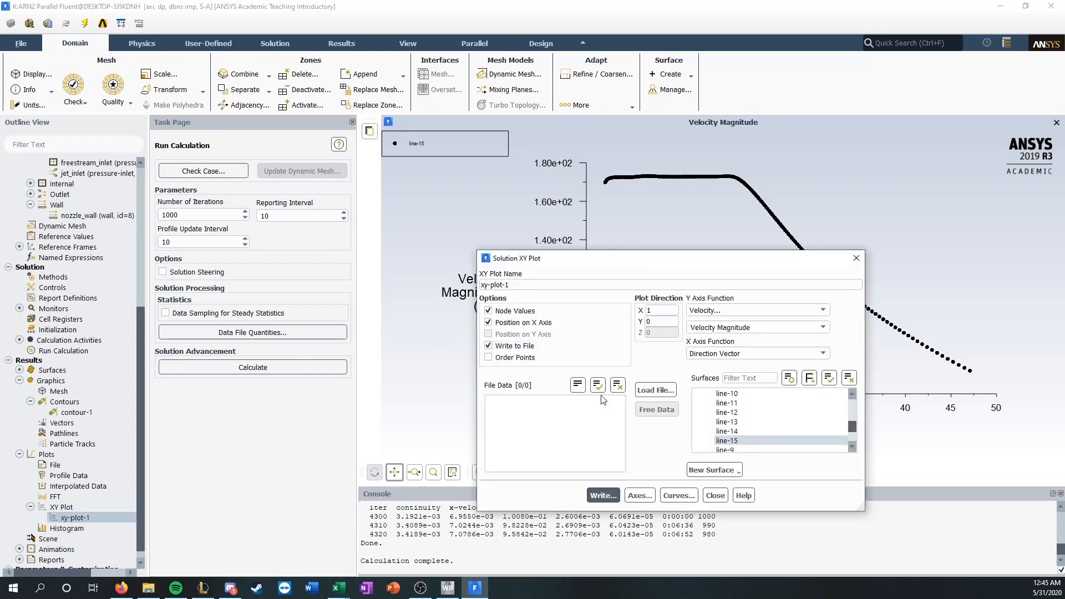
left_click(602, 495)
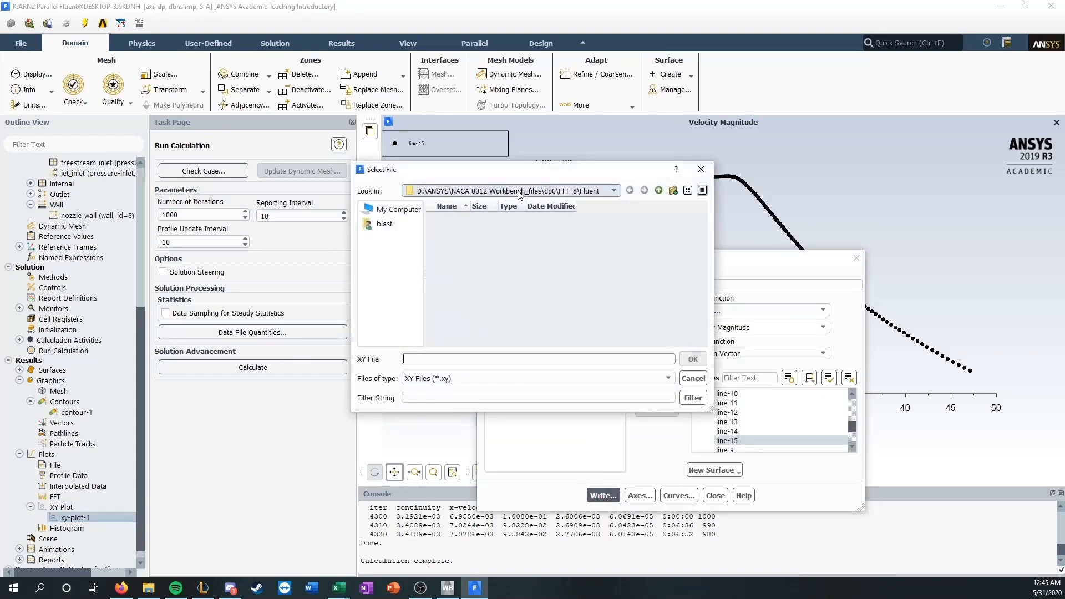
left_click(543, 191)
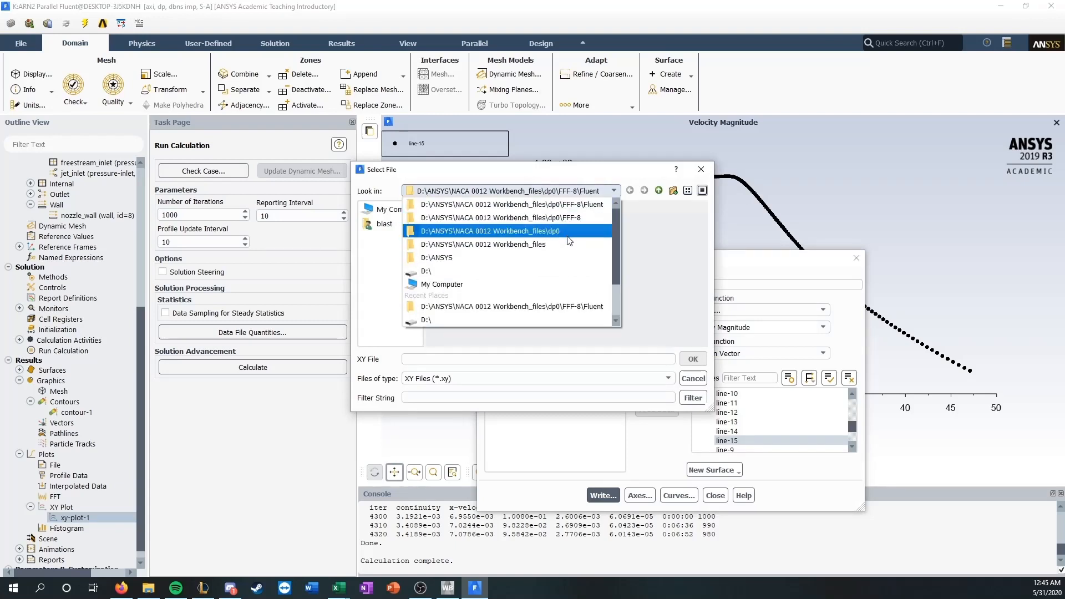
left_click(566, 241)
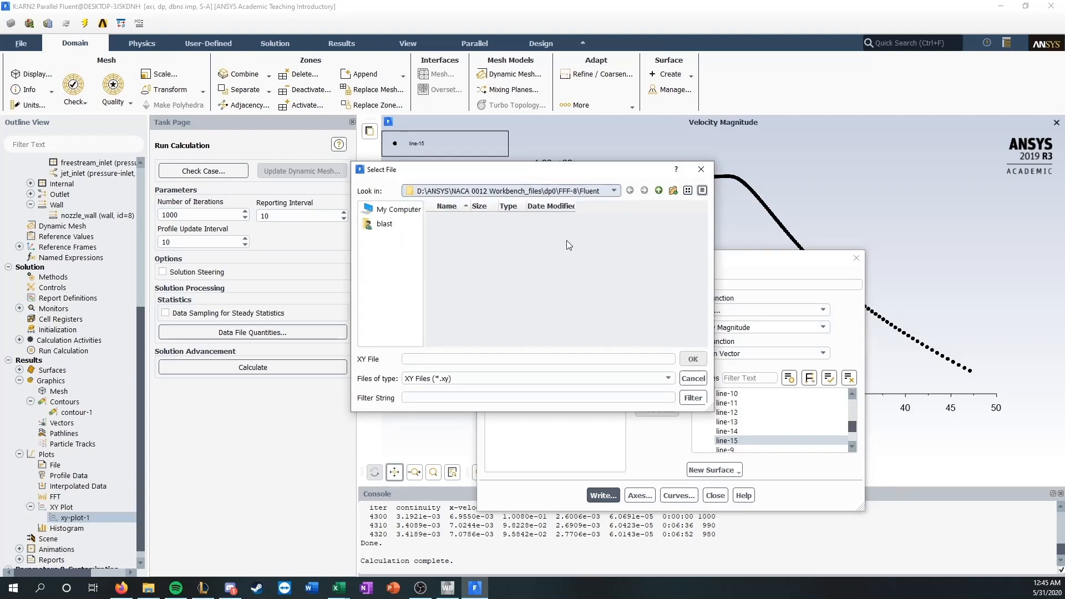
left_click(659, 190)
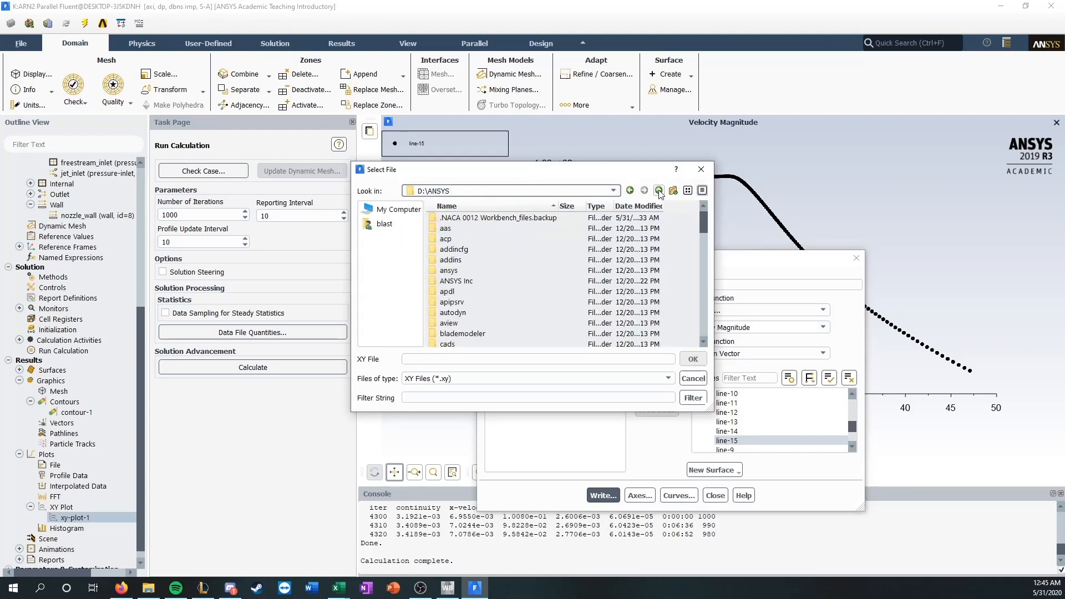
left_click(585, 359)
type("ARN2 Jet middle")
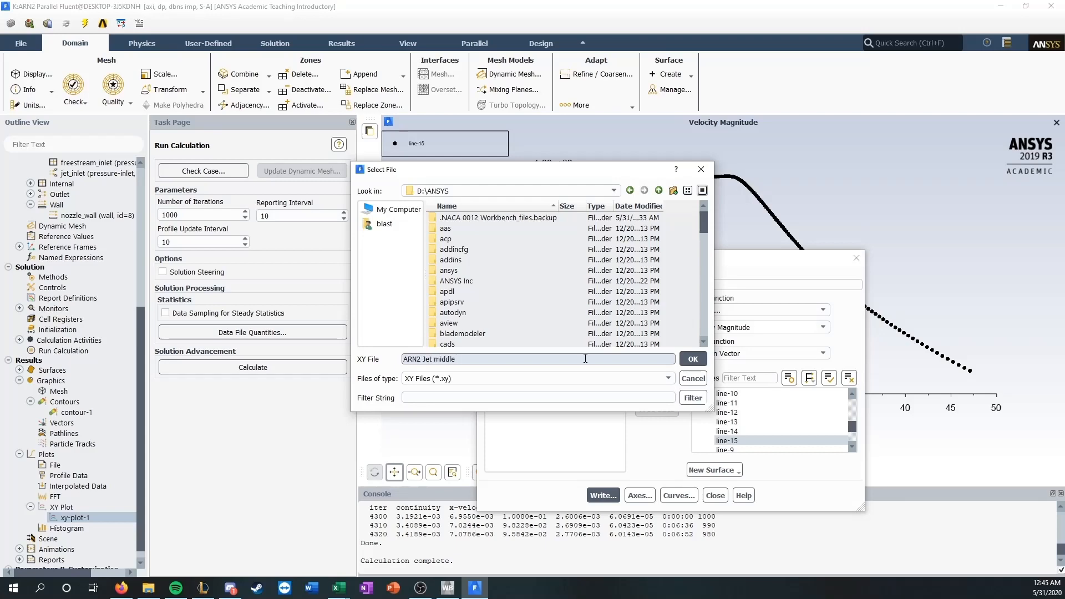
key("Return")
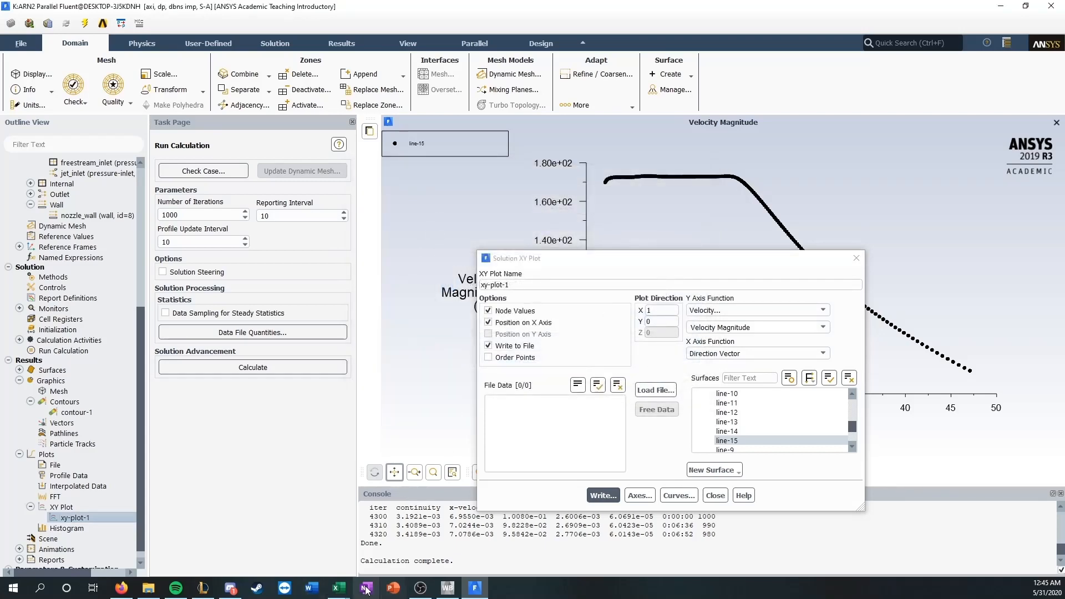
Try to open the exported ARN2 Jet middle file from D:\ANSYS in Excel
left_click(338, 587)
left_click(275, 533)
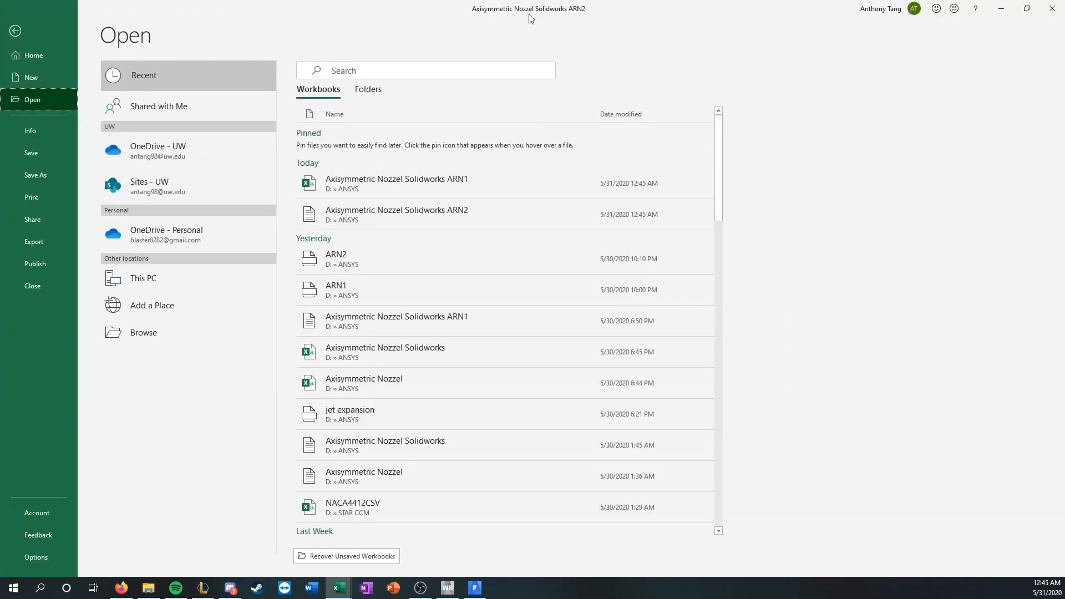
left_click_drag(528, 15, 1064, 138)
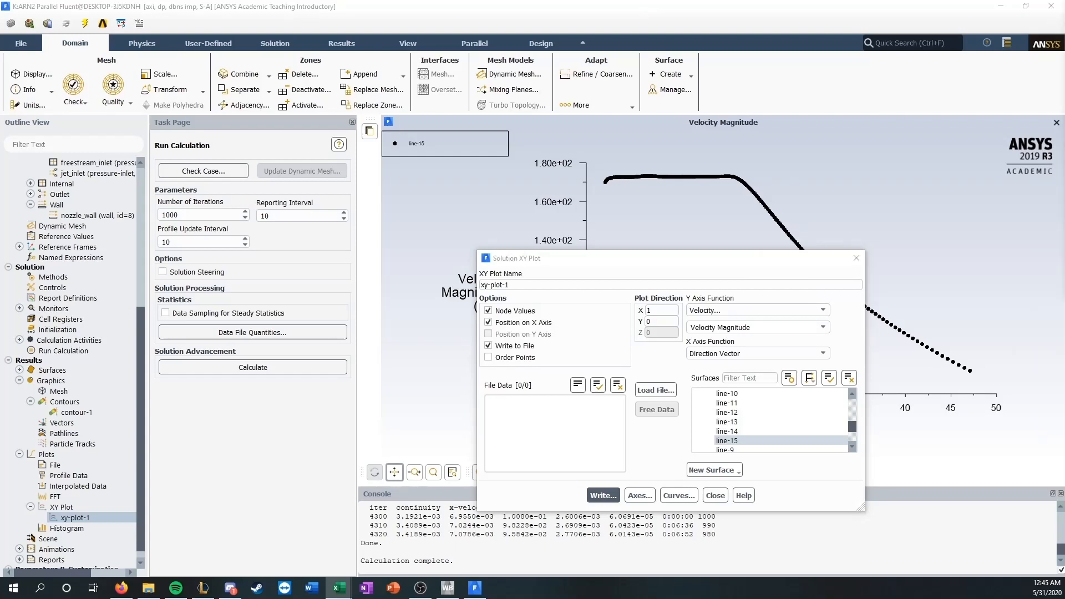
left_click_drag(1064, 9, 646, 102)
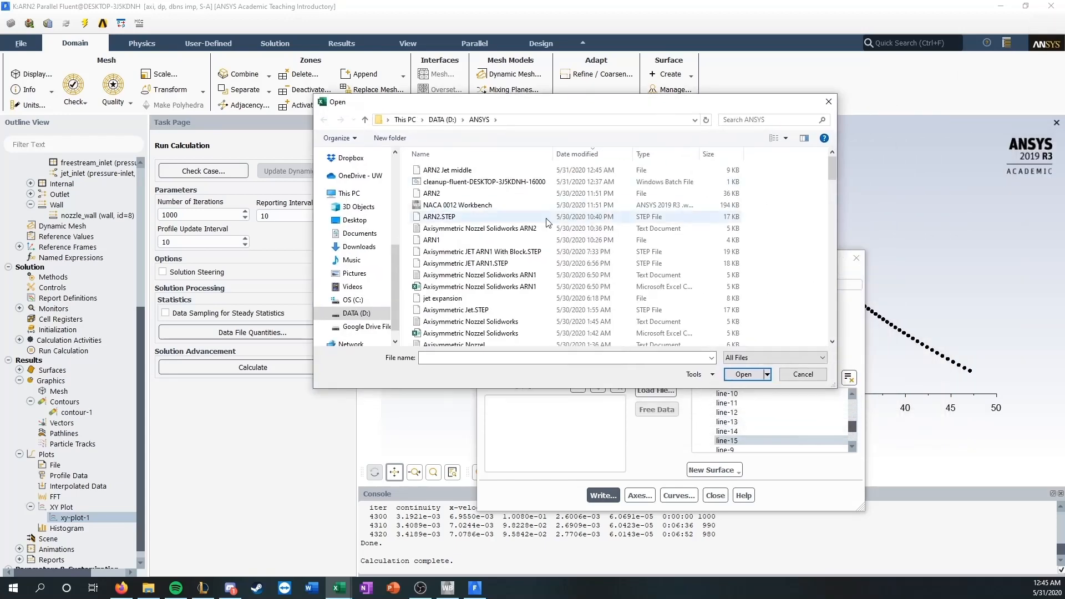
double_click(492, 172)
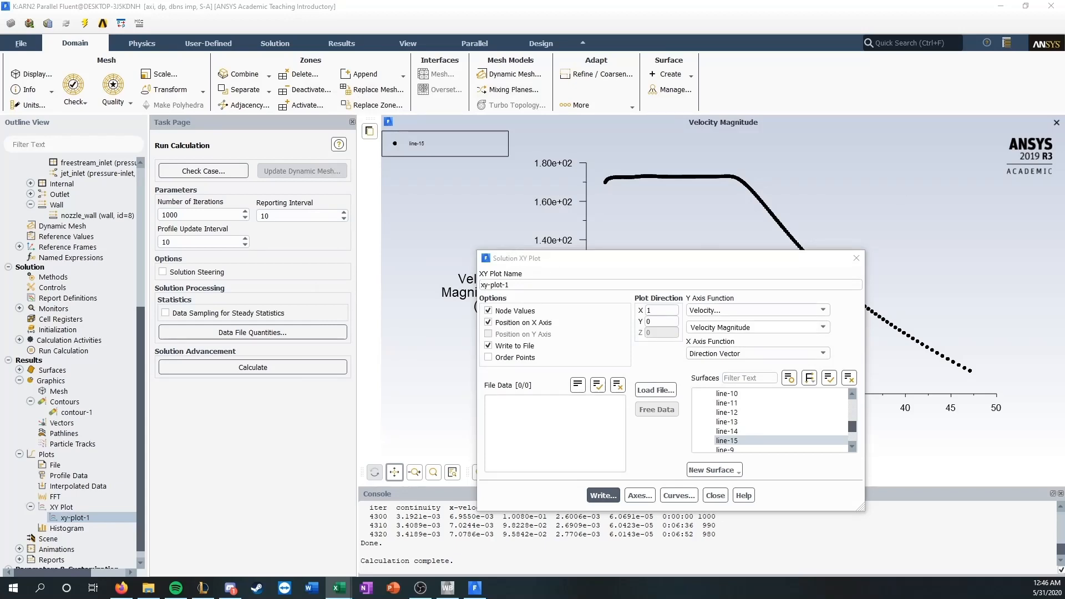
left_click_drag(316, 280, 431, 1)
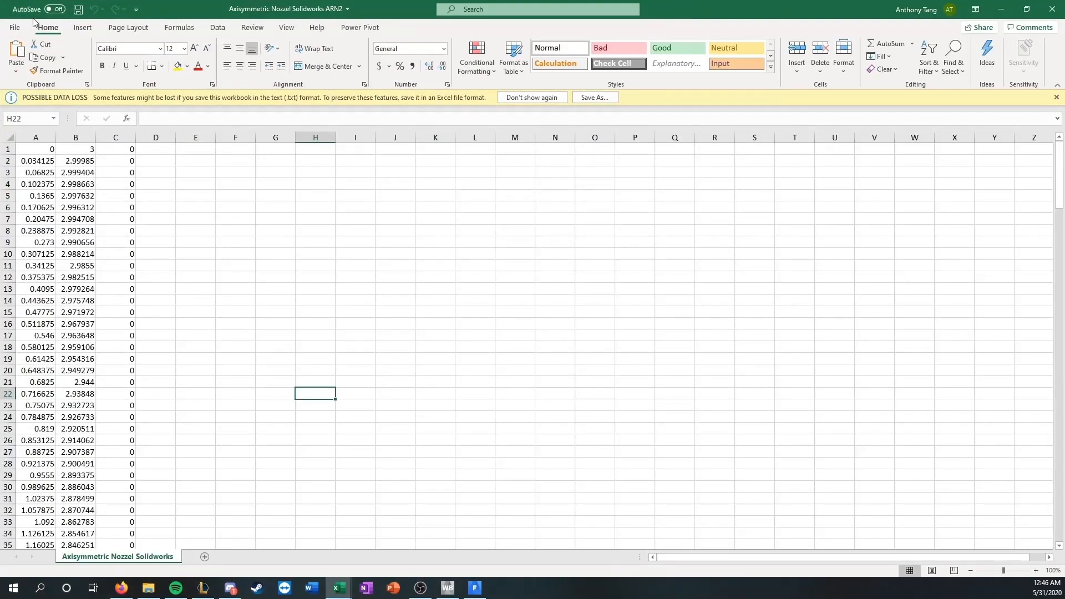
Open ARN2 Jet middle from D:\ANSYS in Excel, importing it as delimited text with tab and space delimiters
left_click(11, 27)
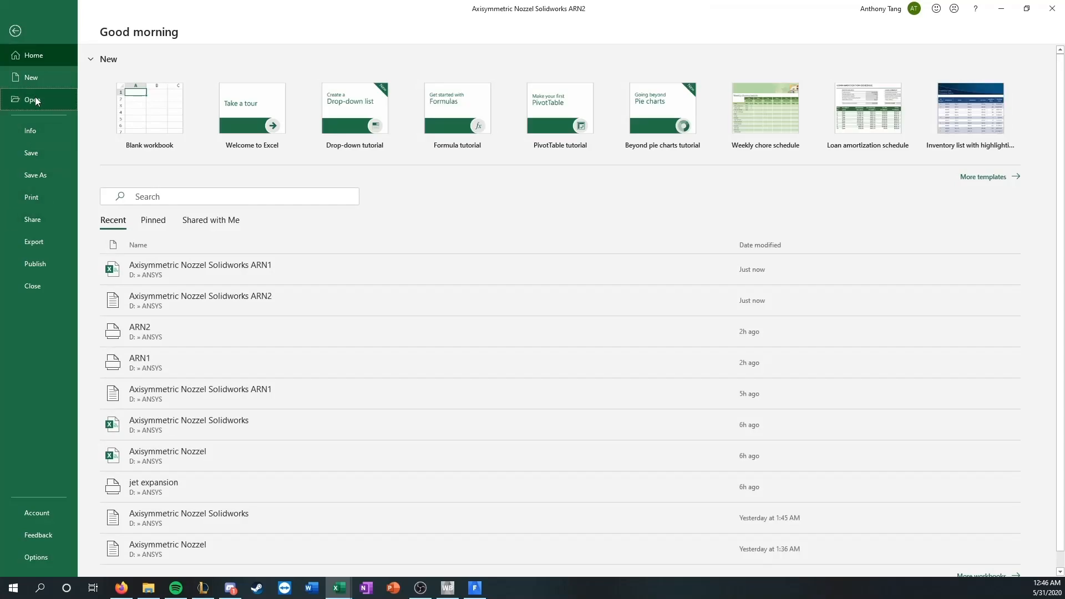
left_click(34, 98)
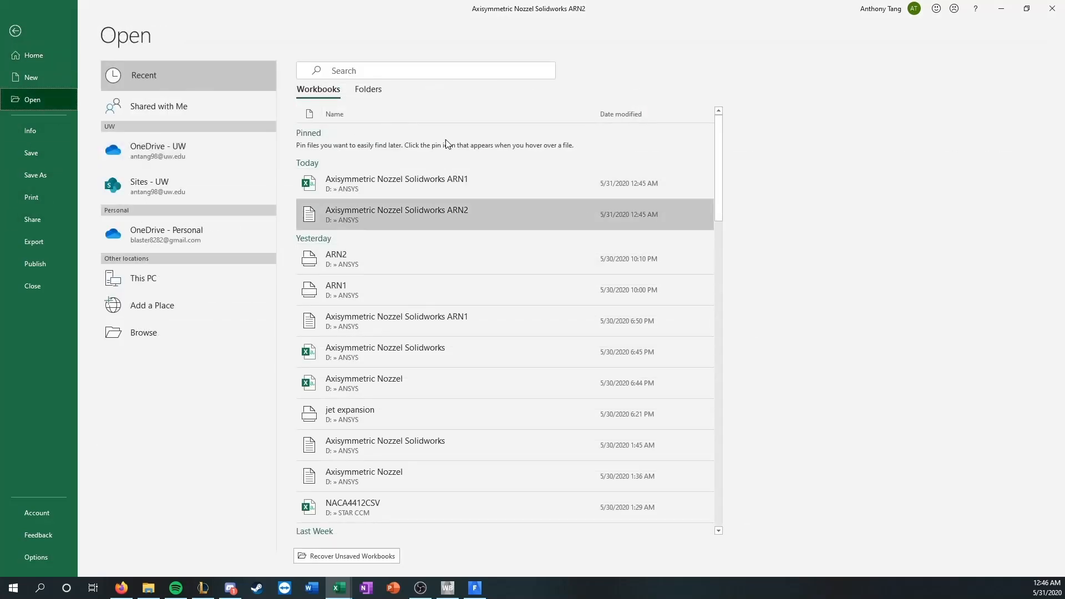
left_click(178, 331)
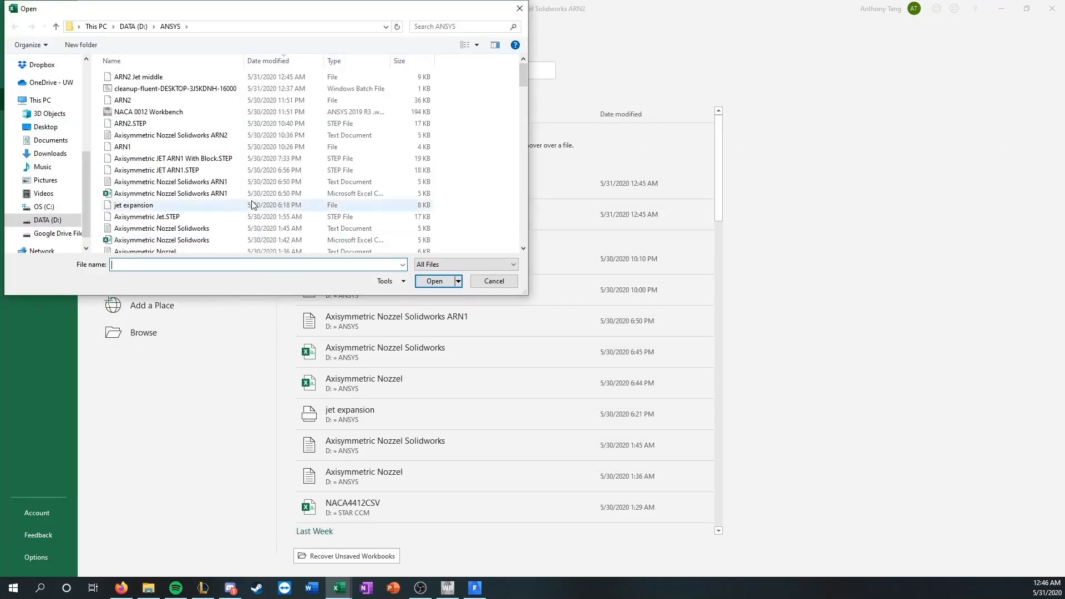
double_click(179, 81)
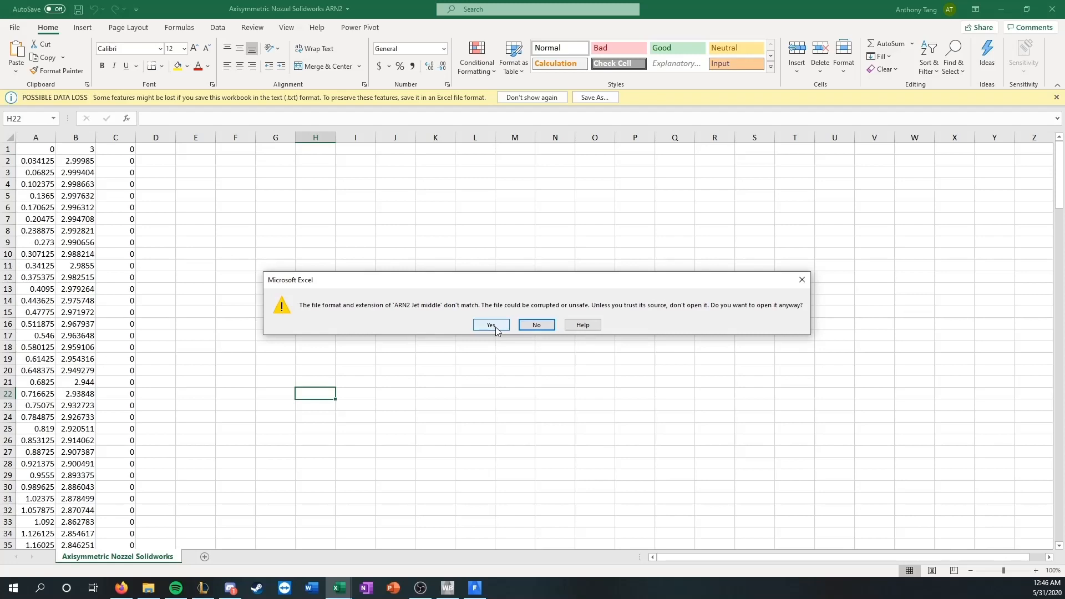
left_click(491, 326)
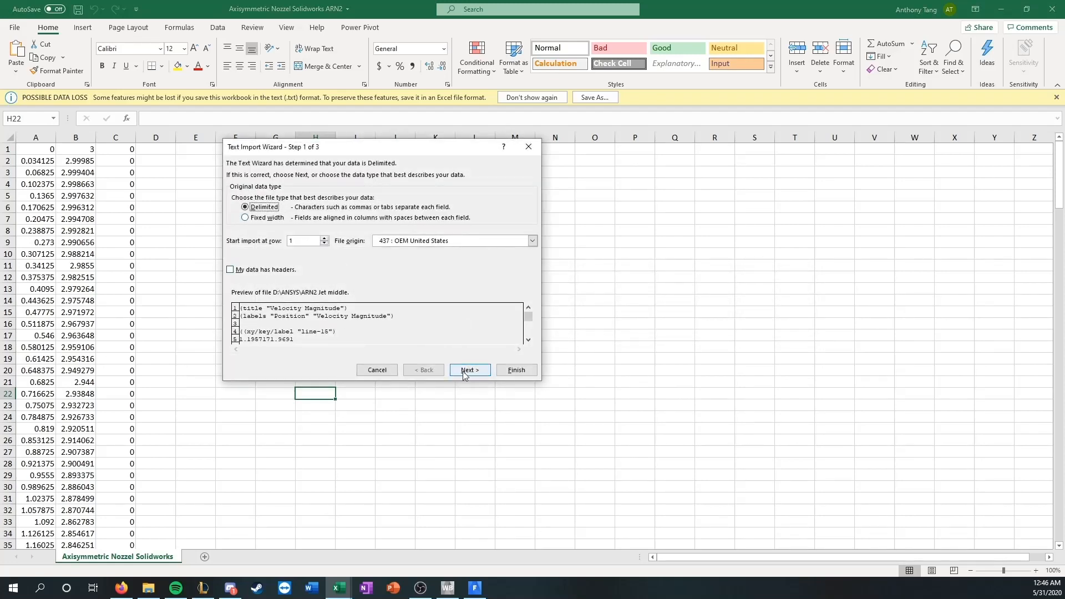
left_click(463, 369)
left_click(255, 228)
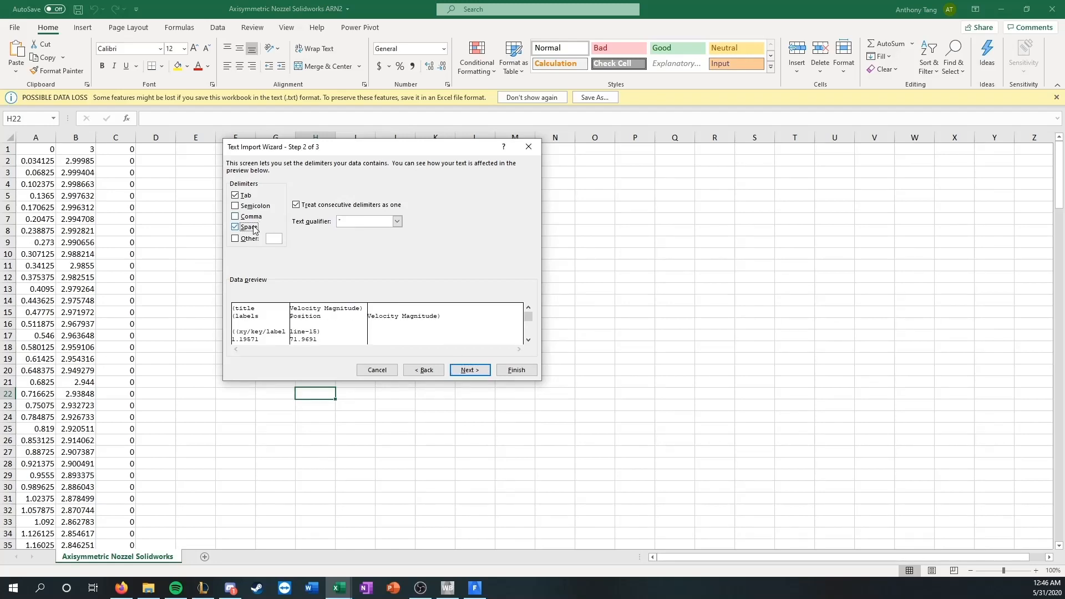
left_click(469, 370)
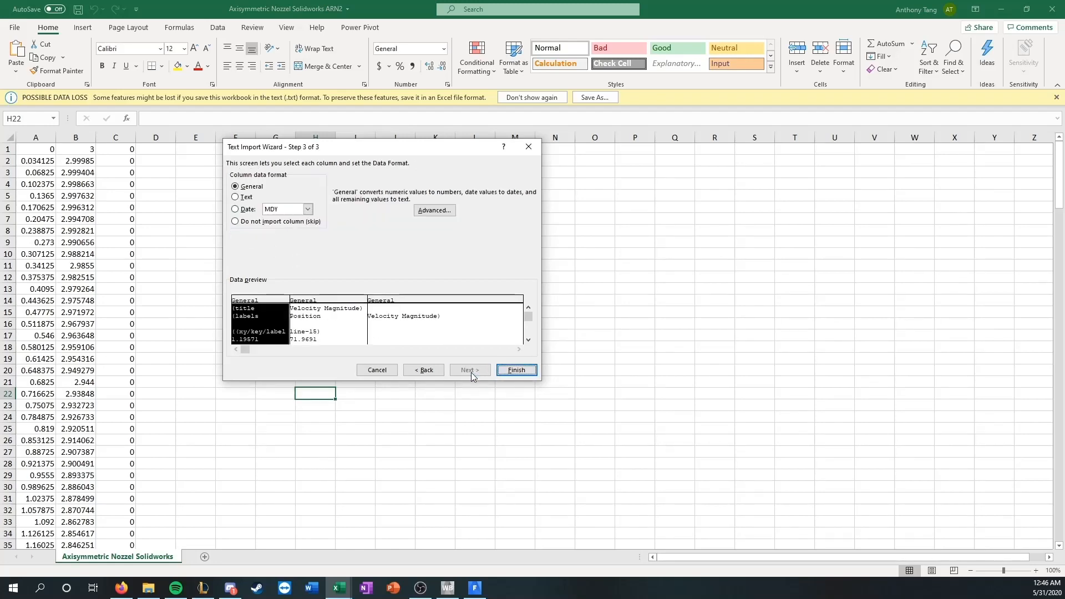
left_click(517, 369)
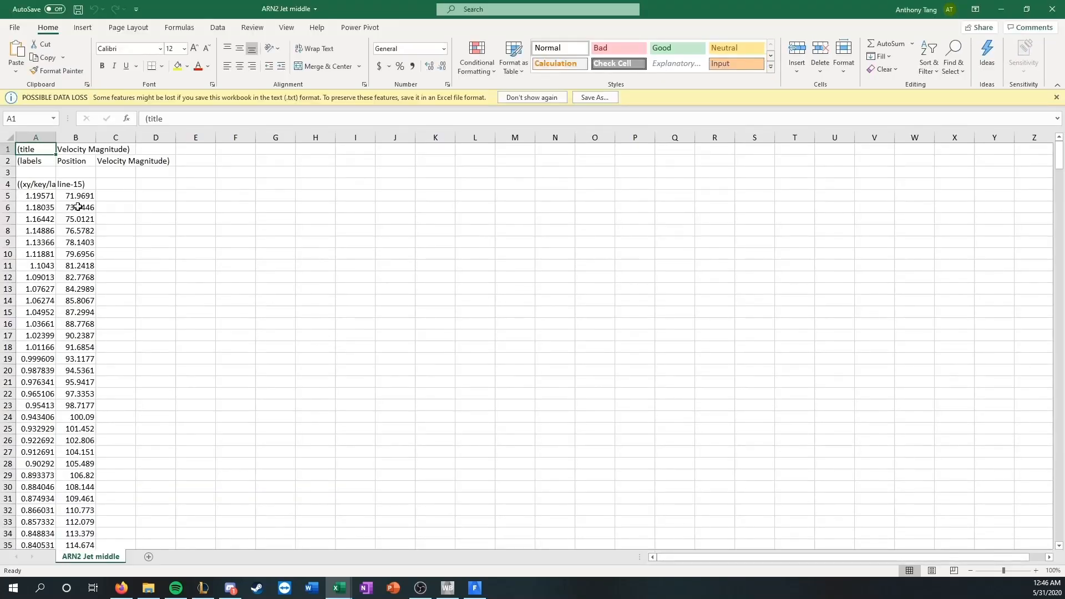
left_click_drag(34, 196, 83, 547)
scroll(82, 327, "up", 6)
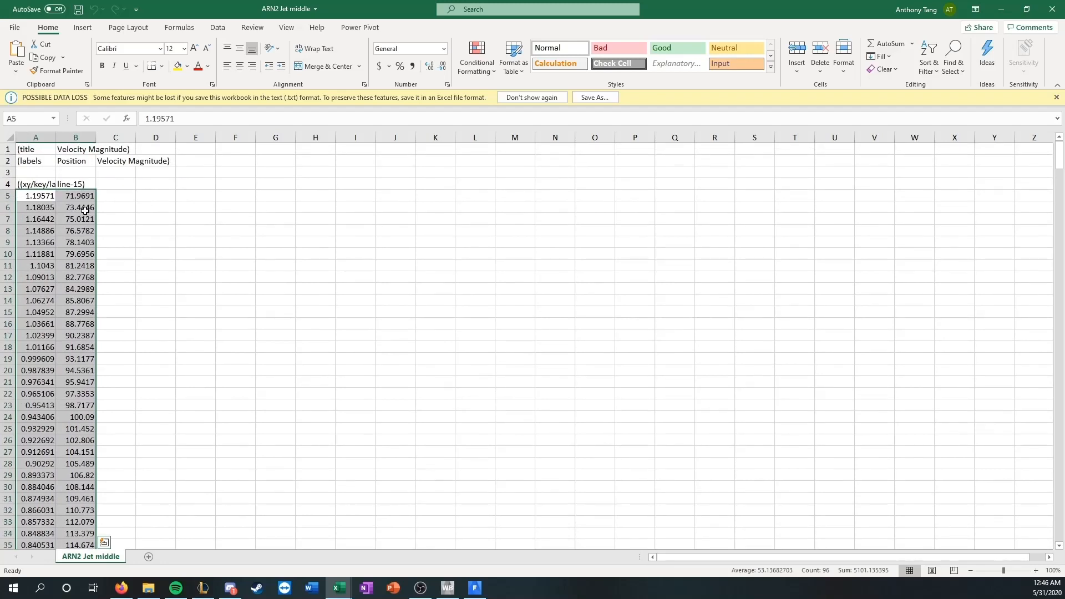
left_click(82, 197)
Start a formula in cell C5 that references the position value in A5
left_click(109, 195)
left_click(111, 184)
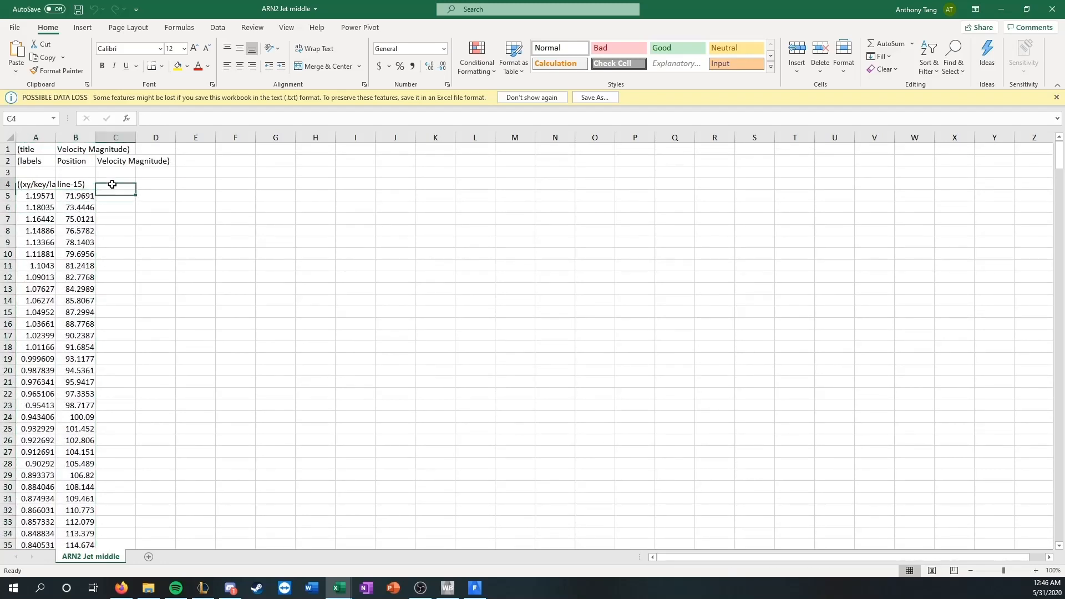
key("Down")
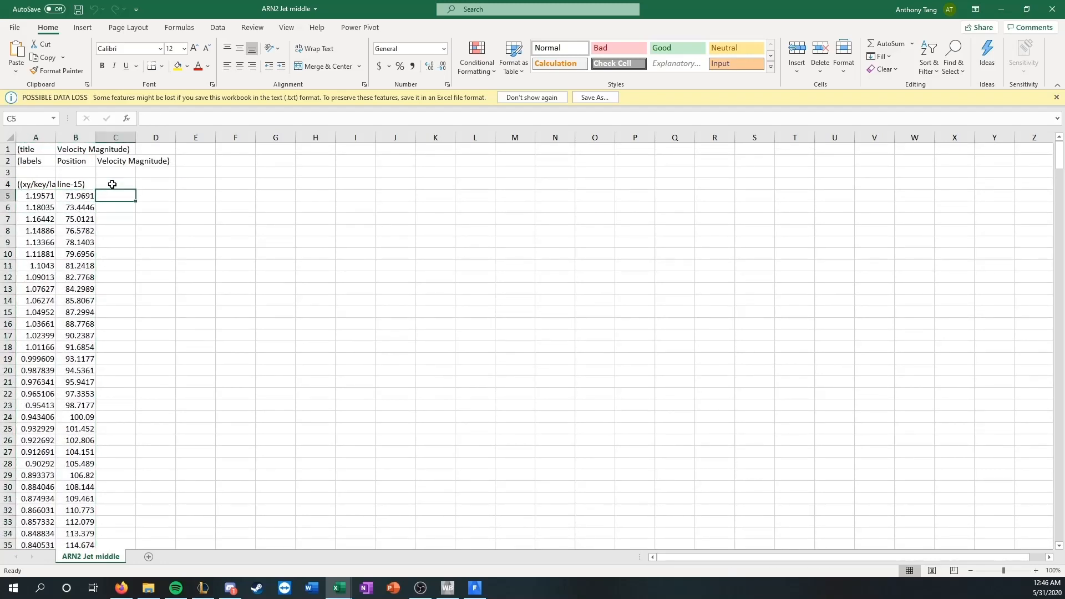
type("=")
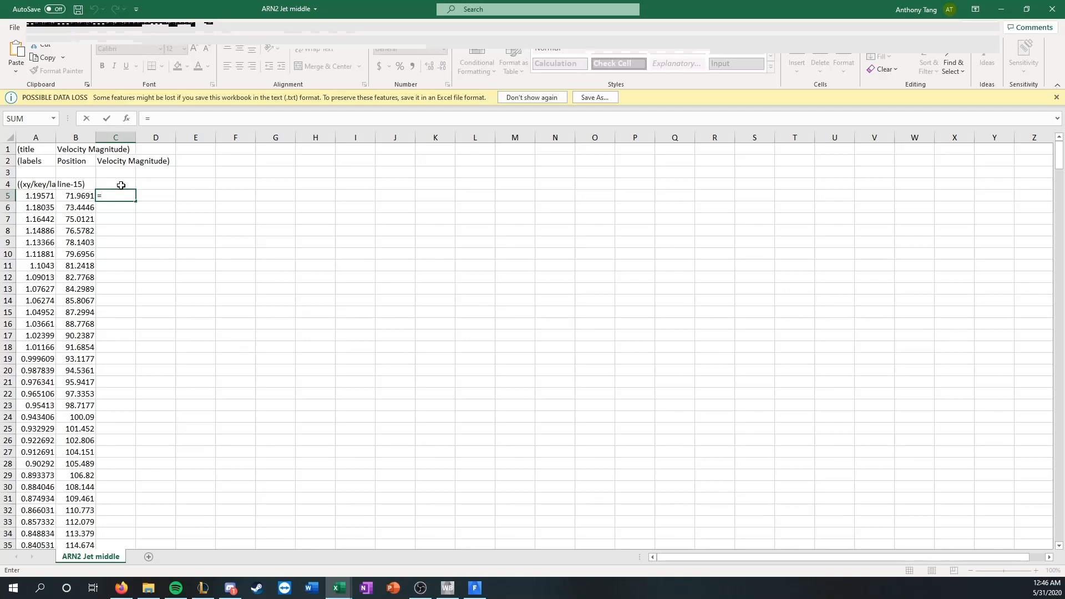
left_click(39, 196)
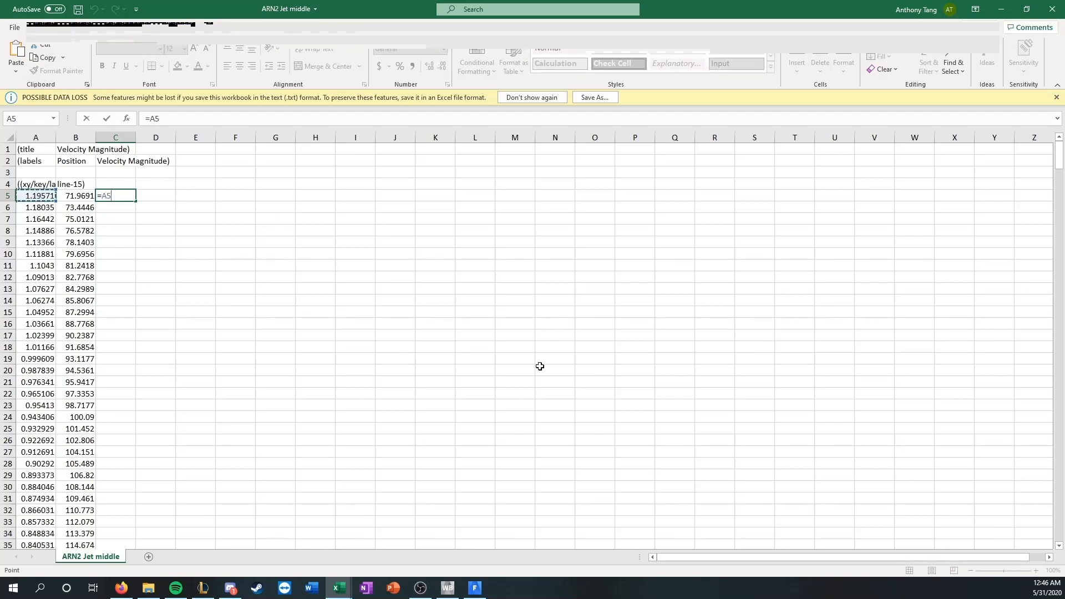
Switch to the browser, search Bing for "inches per meter" and copy the conversion factor 39.3700787
left_click(122, 587)
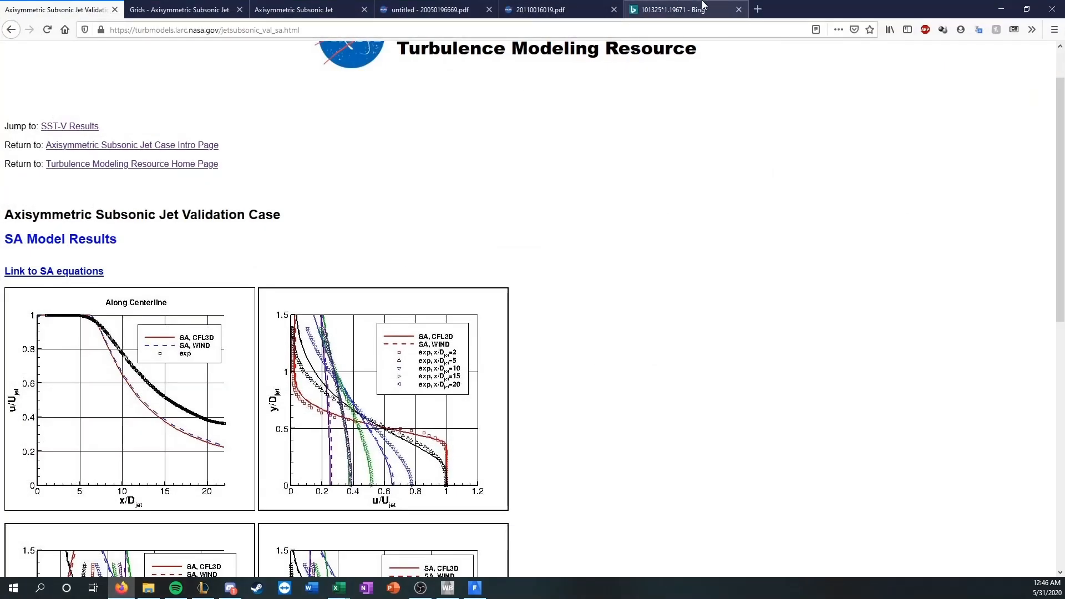
left_click(672, 10)
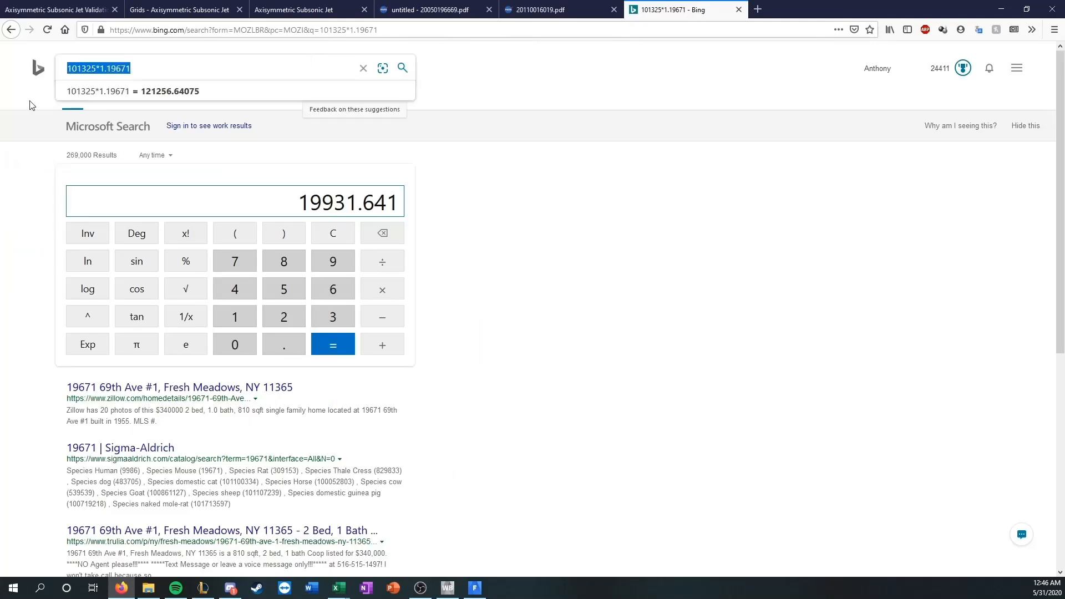
type("inches per")
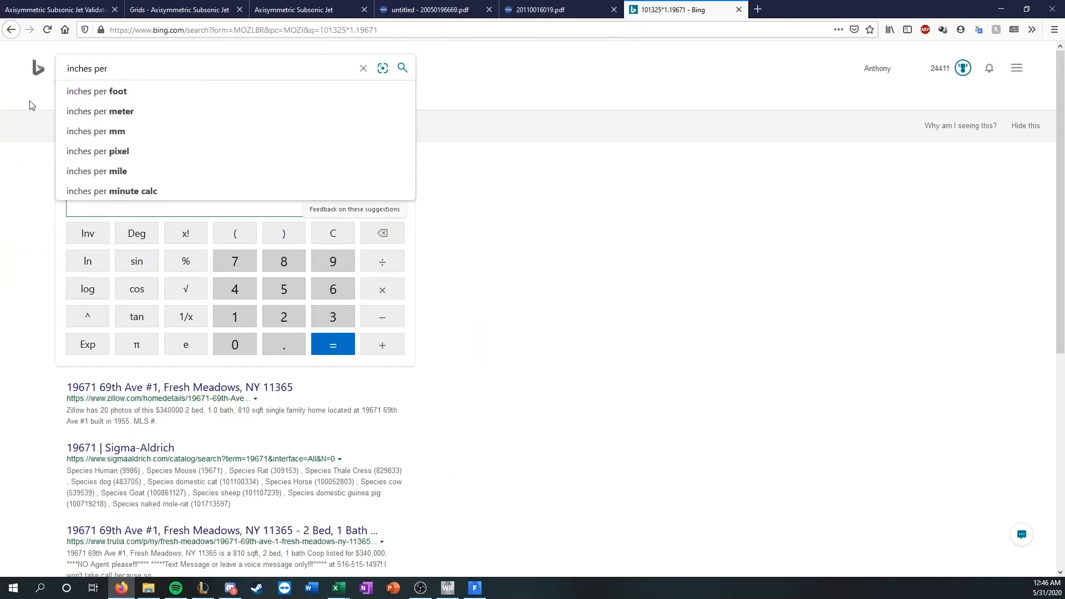
type(" meter")
key("Return")
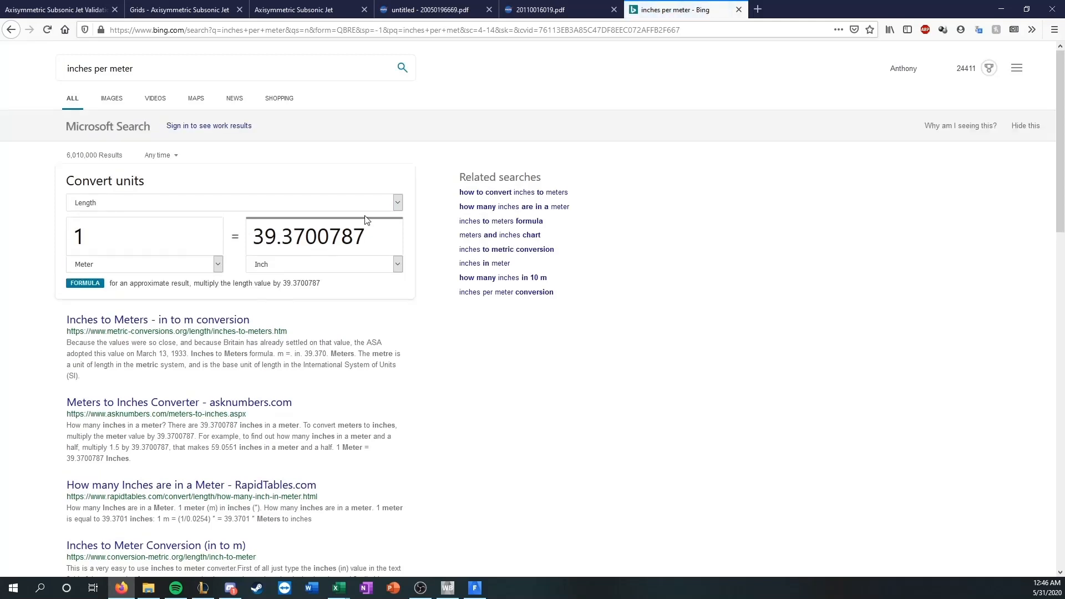
left_click(333, 236)
key("ctrl+c")
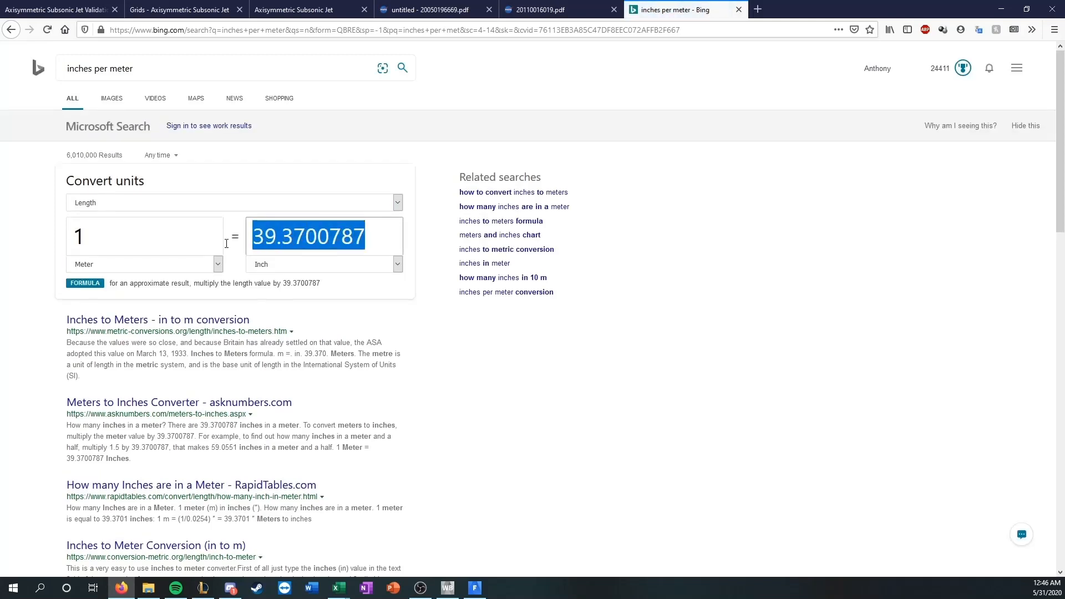
Return to Excel and complete the C5 formula as =A5*39.3700787, accepting the suggested correction
left_click(1001, 10)
type("*")
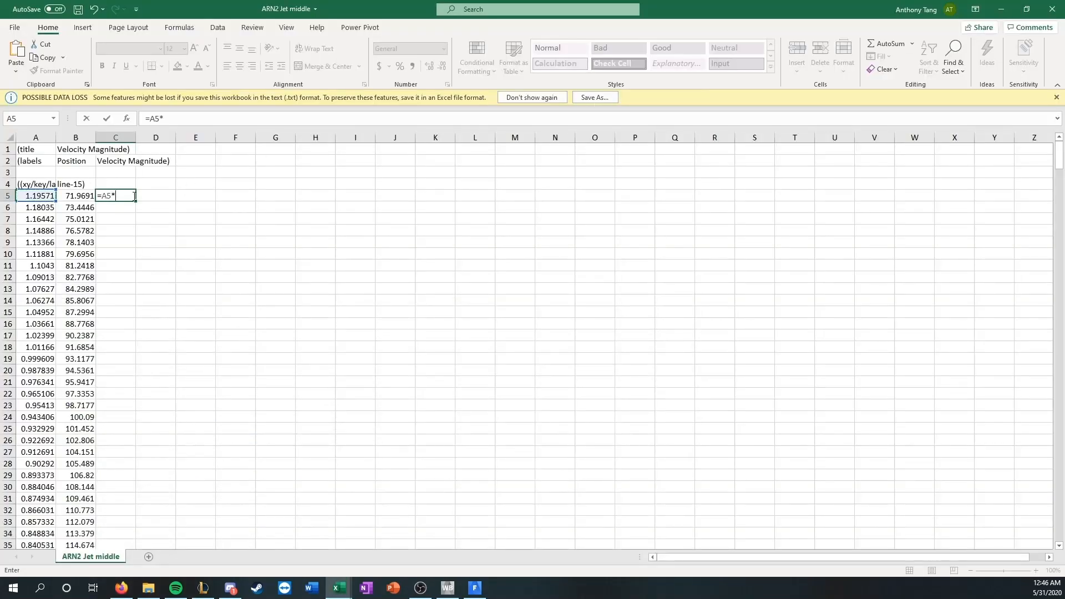
key("ctrl+v")
key("Return")
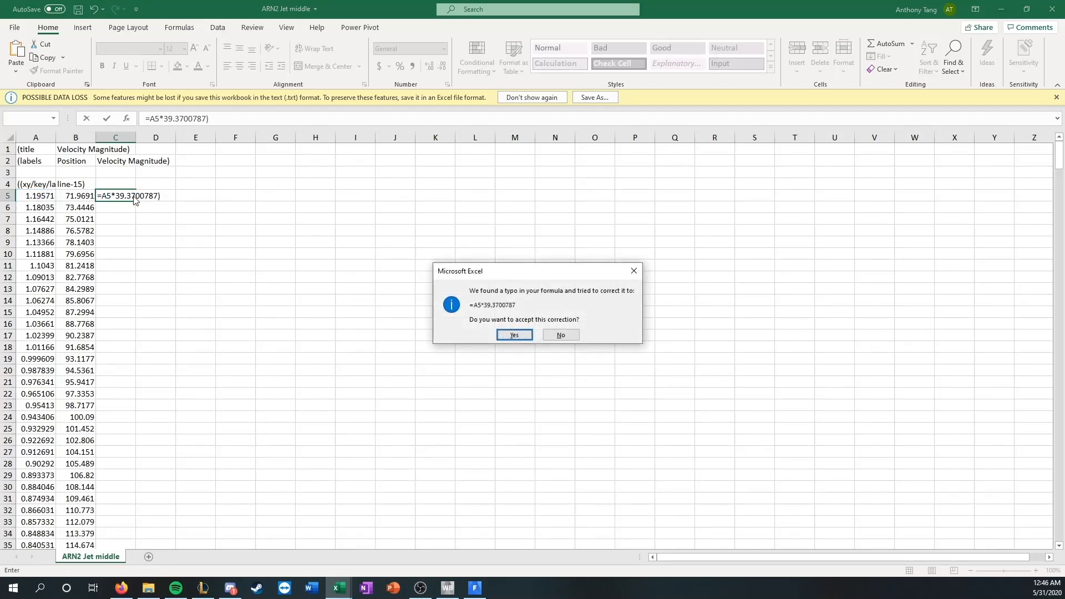
left_click(511, 337)
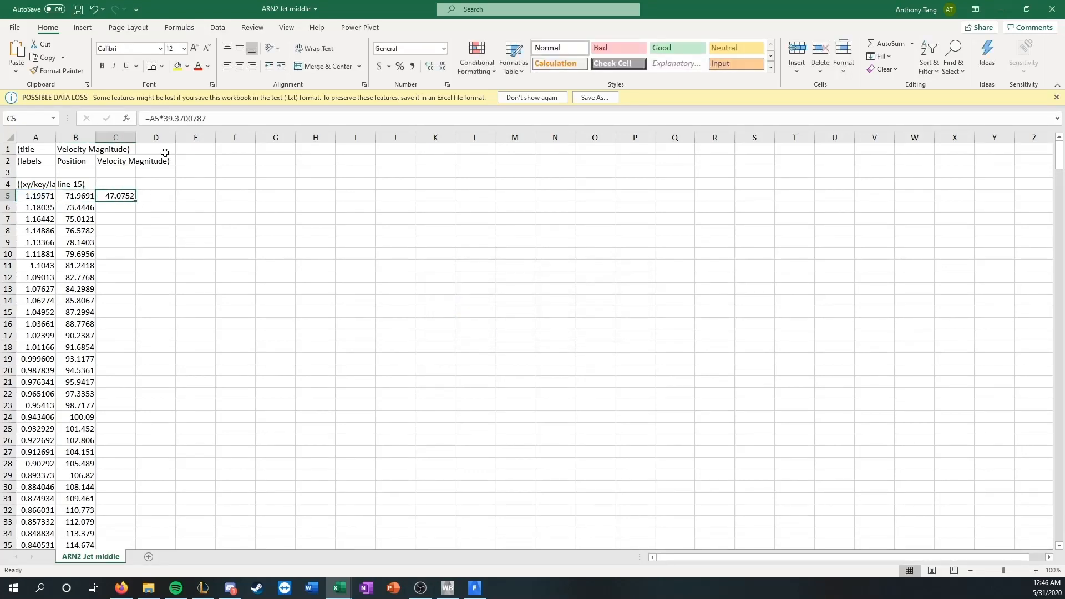
Edit the C5 formula to subtract 7.075 from the bracketed conversion: =(A5*39.3700787)-7.075
left_click(153, 117)
type("(")
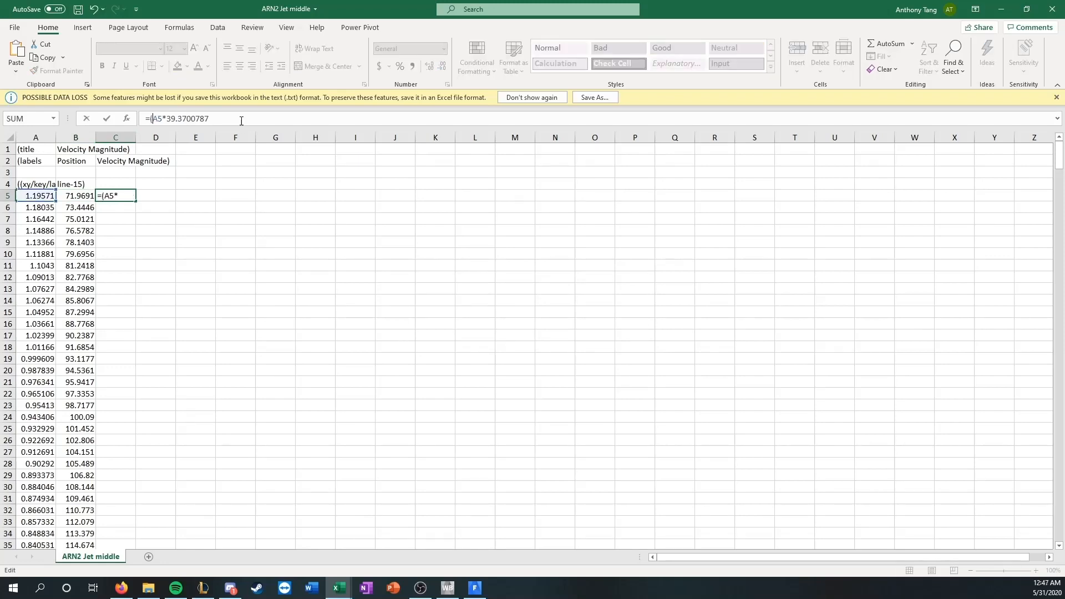
left_click(241, 121)
type(")-7.0")
key("Return")
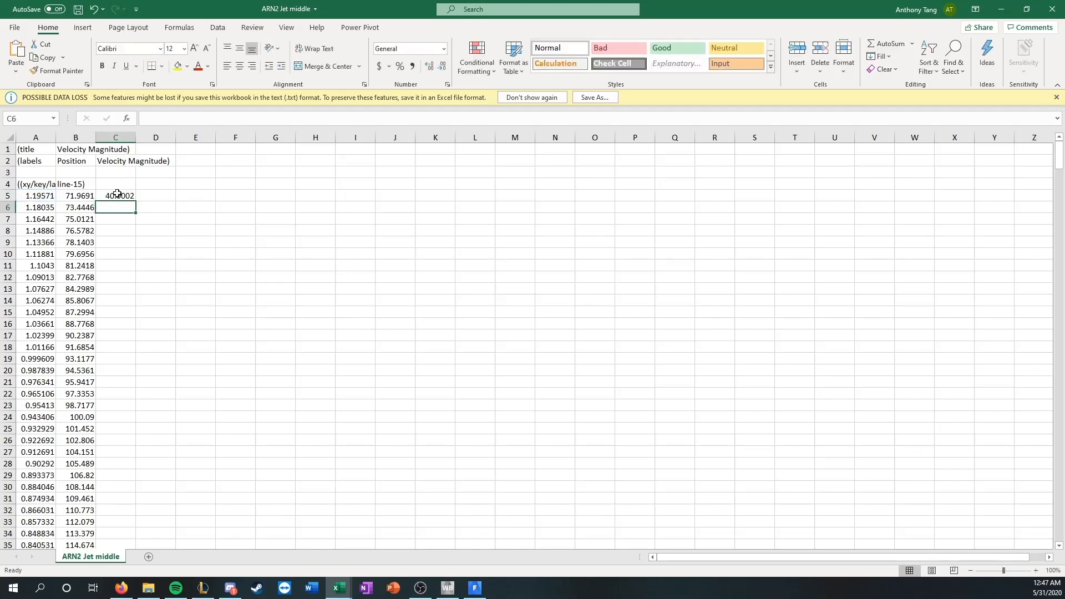
Divide the whole C5 expression by 2, making it =((A5*39.3700787)-7.075)/2
left_click(117, 193)
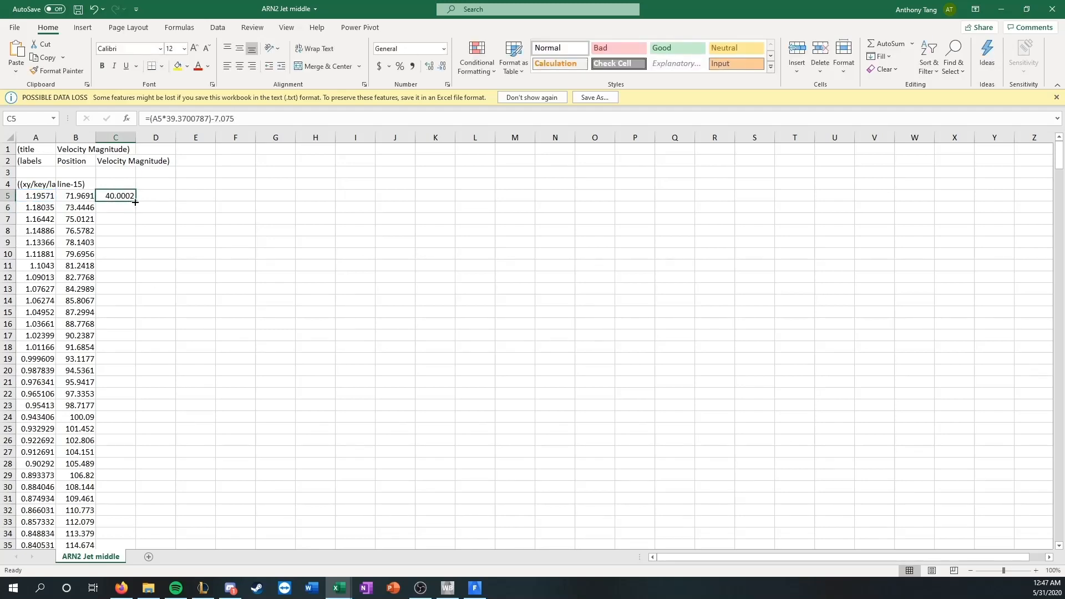
left_click(202, 119)
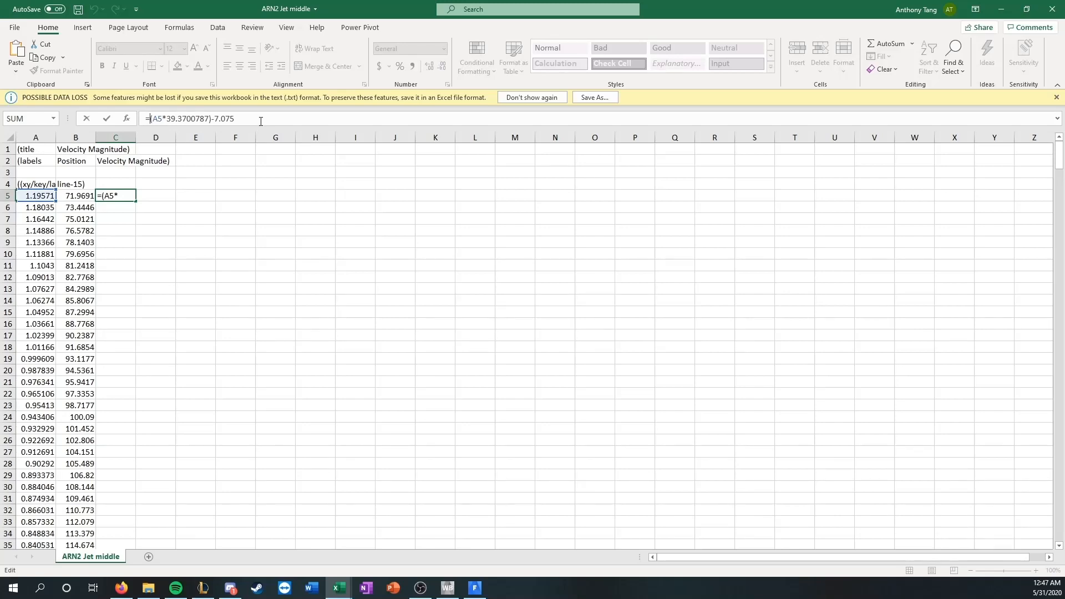
type("(")
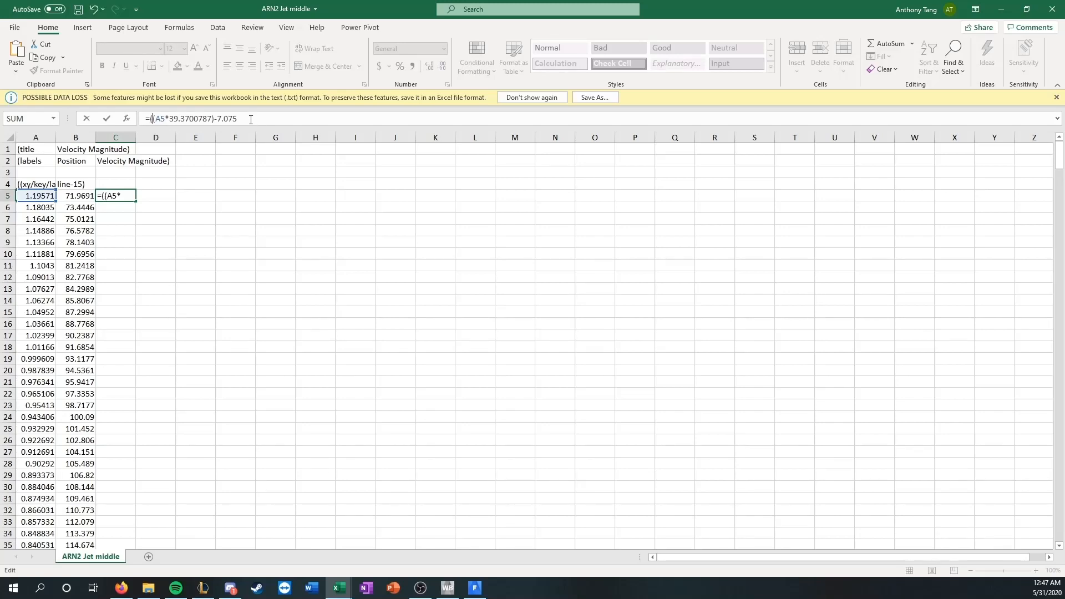
left_click(251, 119)
type(")/2")
key("Return")
left_click(116, 197)
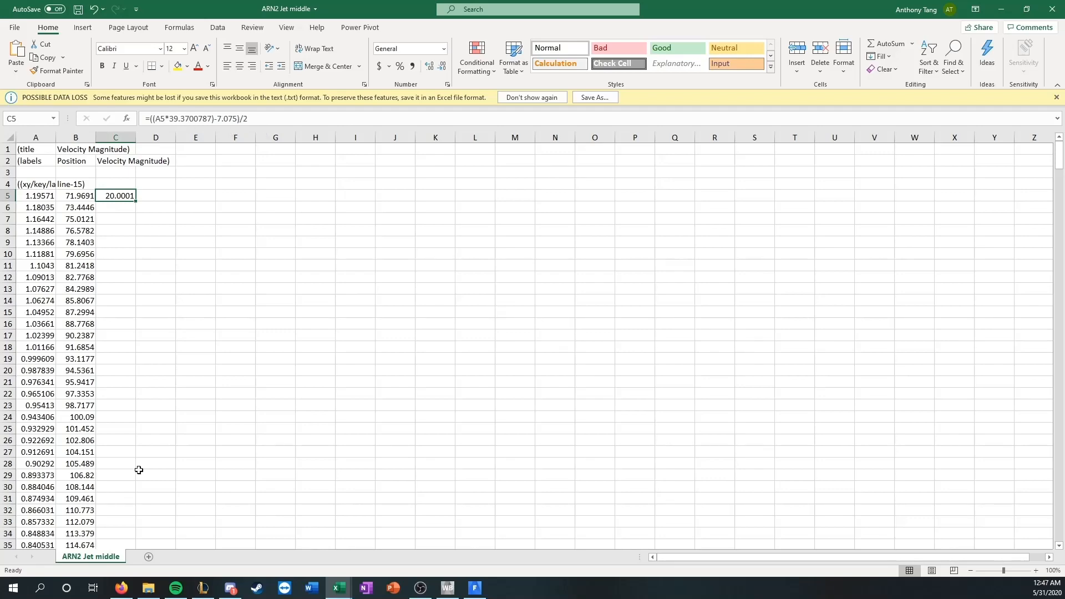
Check the axes of the Along Centerline plot on NASA's SA Model Results page, and return to Excel
left_click(122, 587)
left_click(152, 9)
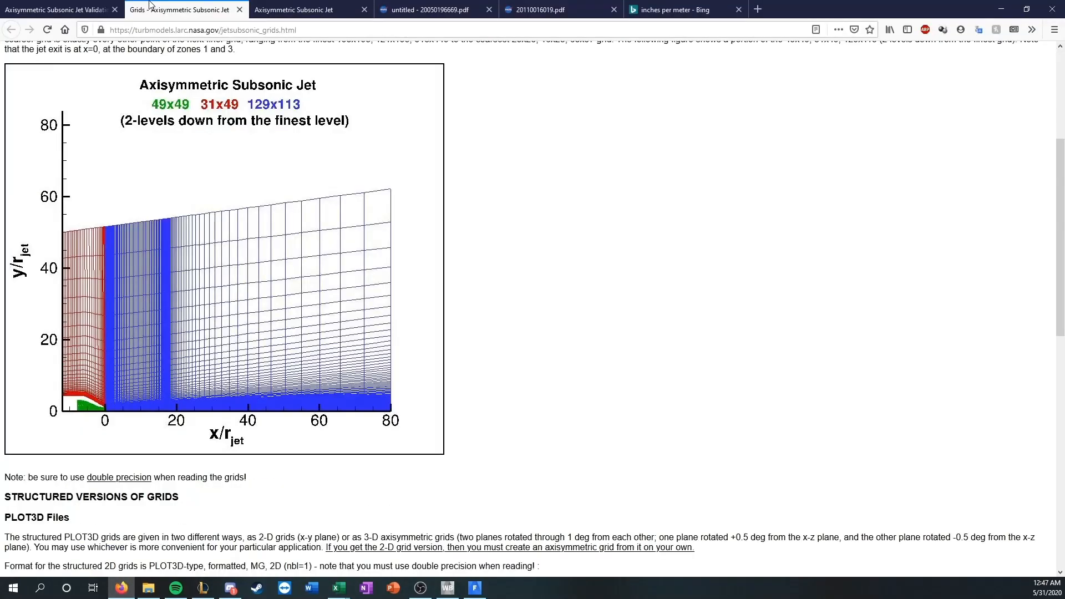
left_click(74, 10)
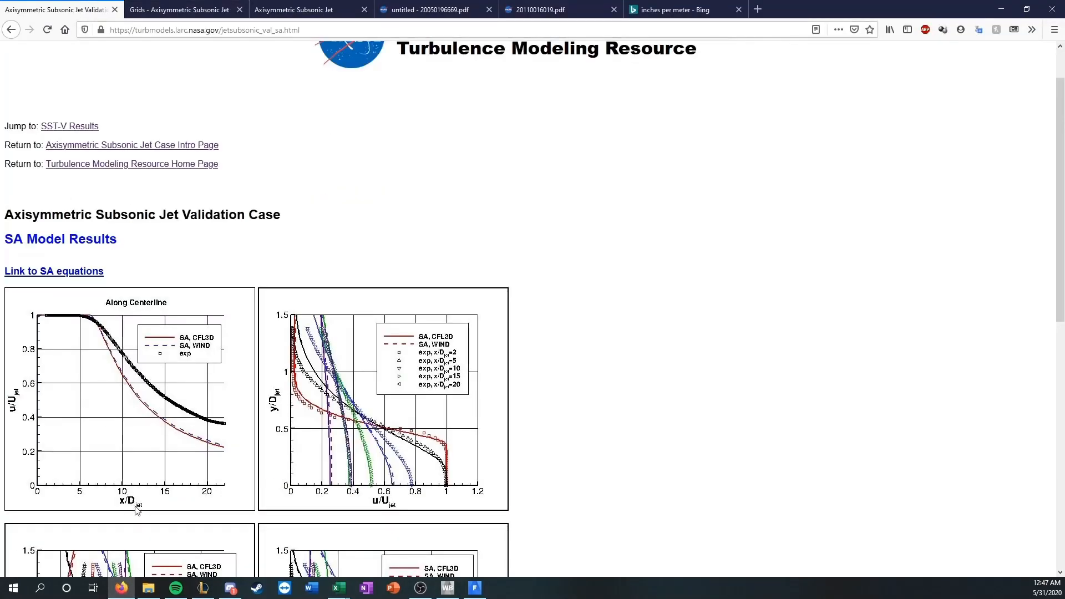
left_click(1001, 9)
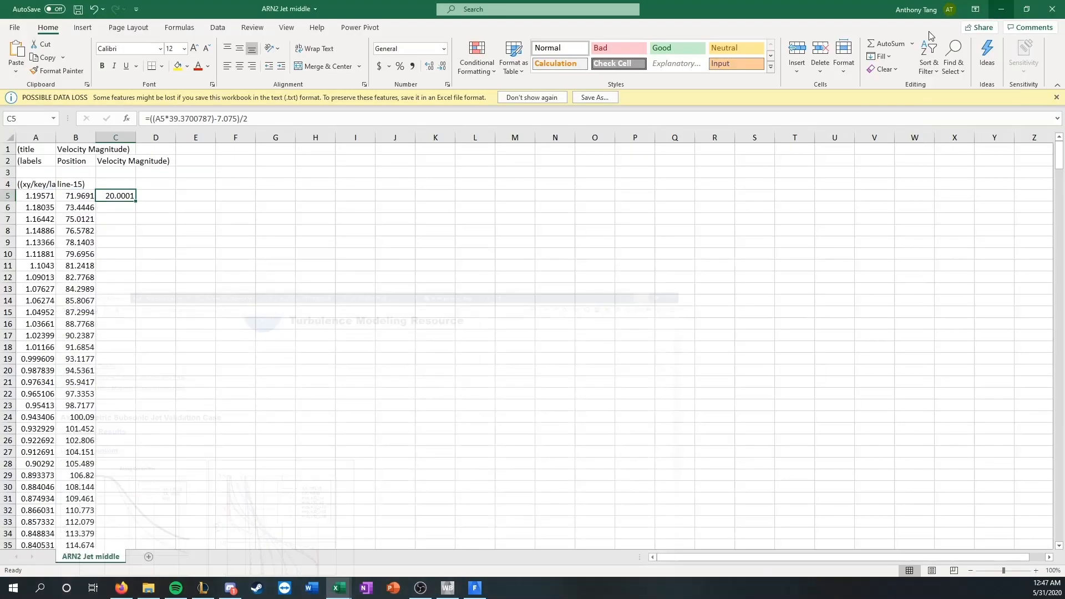
left_click(191, 119)
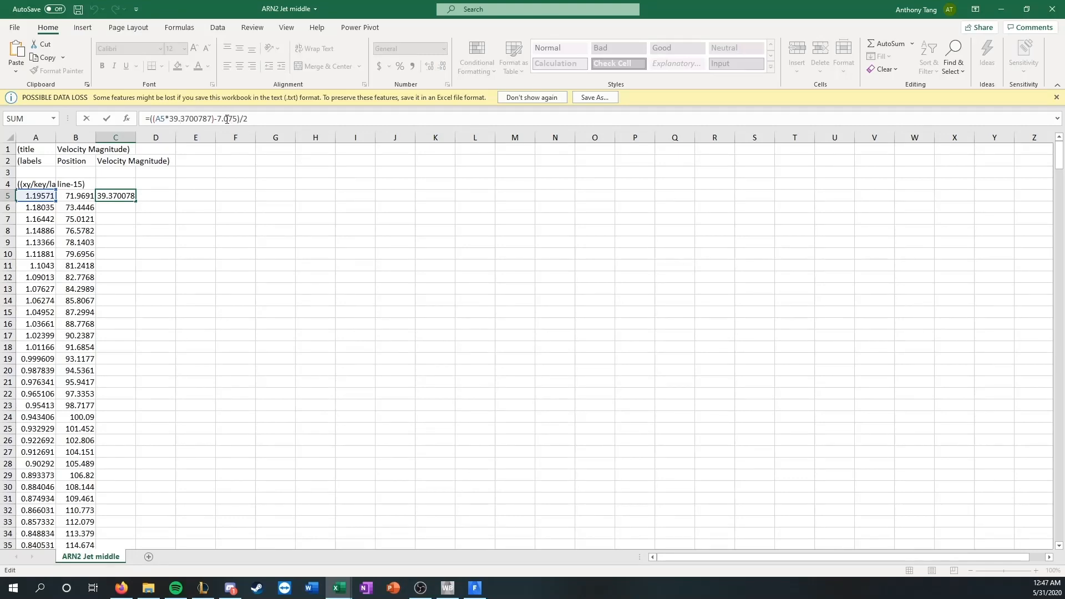
left_click(198, 230)
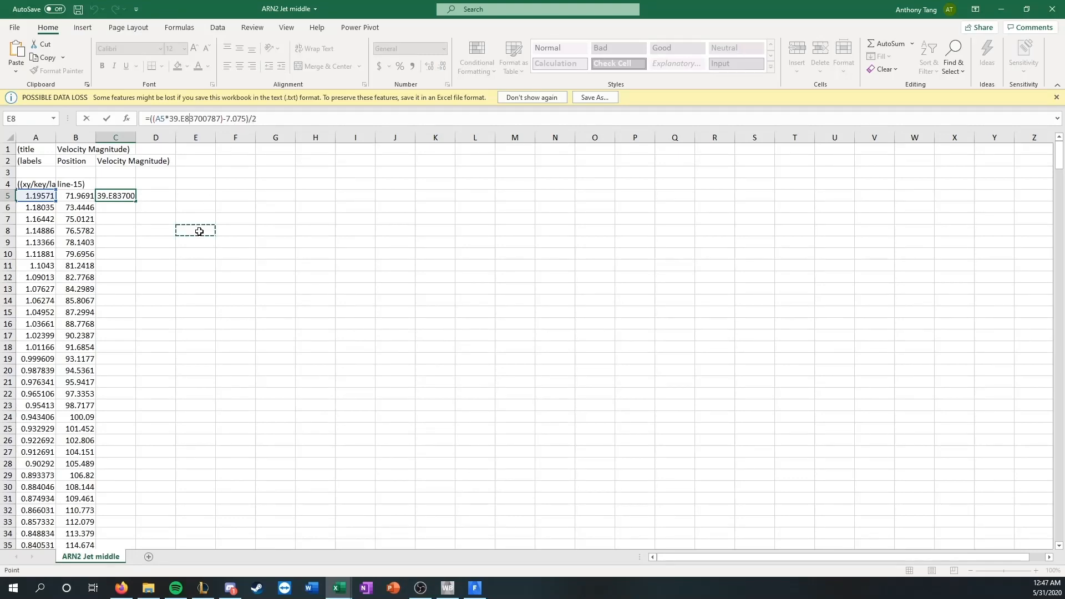
key("BackSpace")
key("BackSpace")
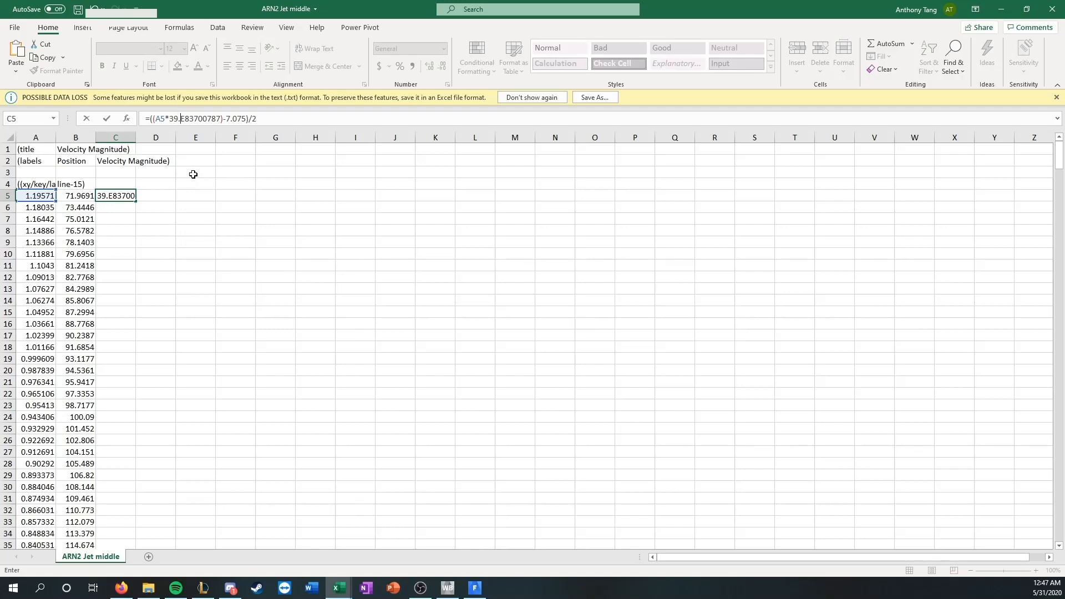
key("Return")
Fill the C5 formula down column C for all data rows and check the converted positions
left_click(121, 194)
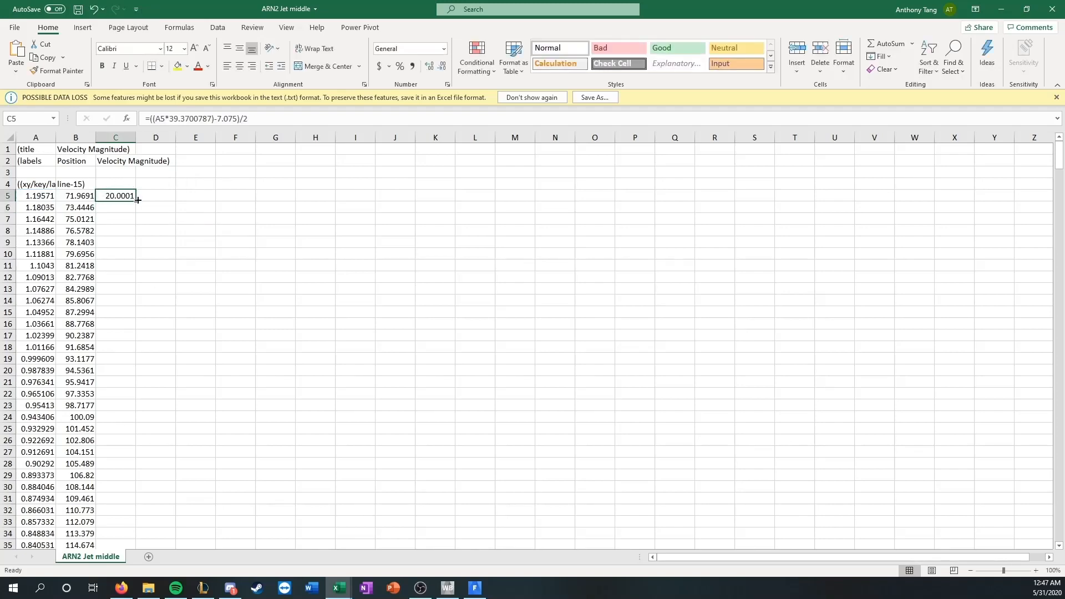
double_click(135, 202)
scroll(132, 326, "down", 7)
scroll(132, 326, "down", 20)
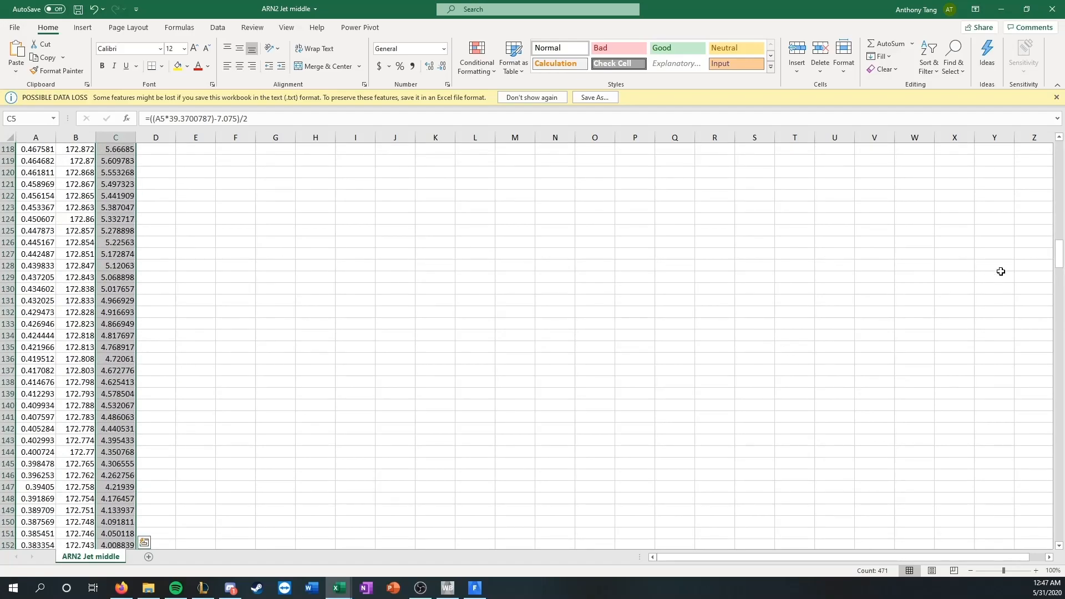
left_click_drag(1059, 252, 1020, 158)
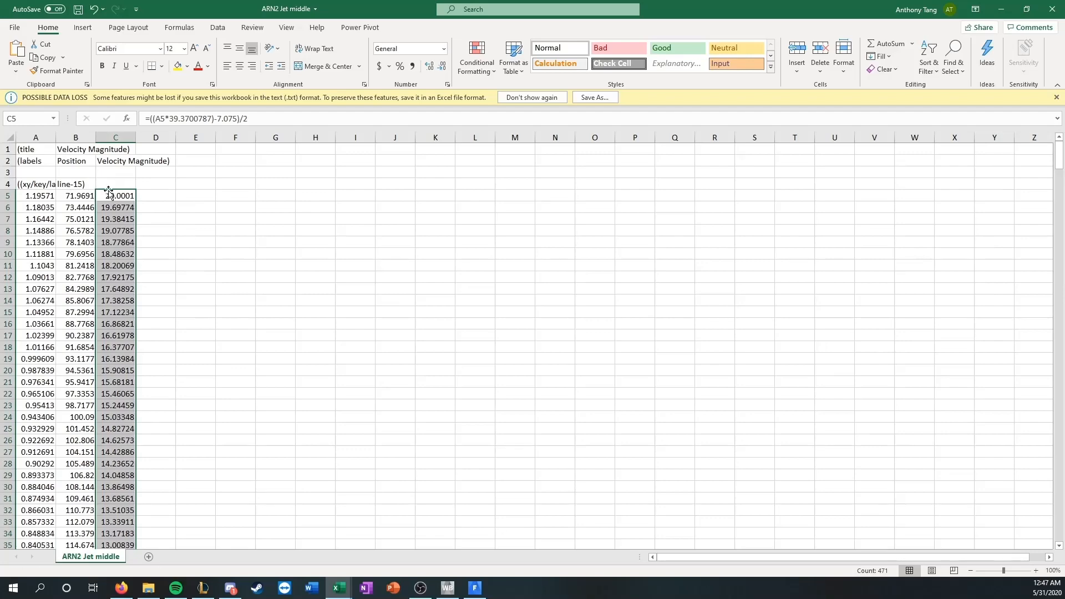
left_click(236, 198)
Insert a scatter chart of the velocity values in column B, from B5 to B474
left_click(81, 195)
key("ctrl+shift+Down")
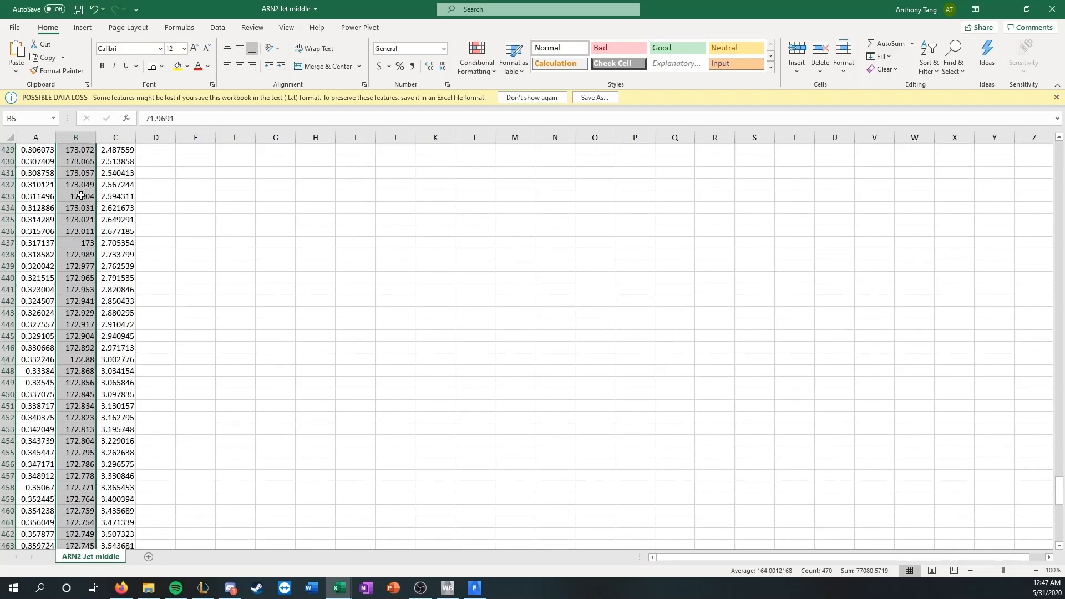
left_click(82, 27)
left_click(477, 74)
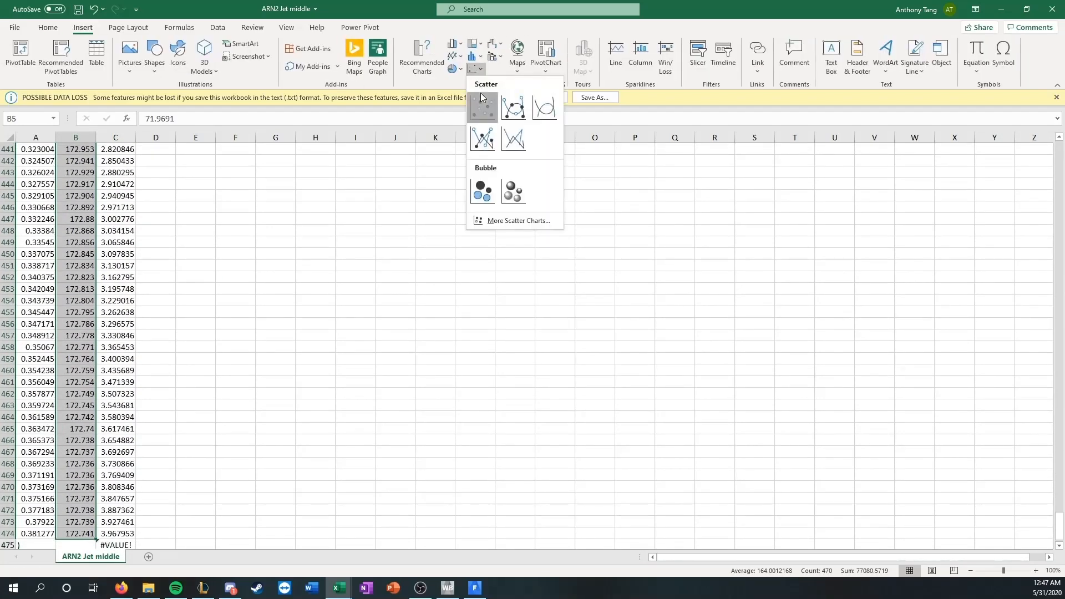
left_click(483, 107)
Set the chart series' X values to the converted positions in C5:C474 on the ARN2 Jet middle sheet
left_click(682, 316)
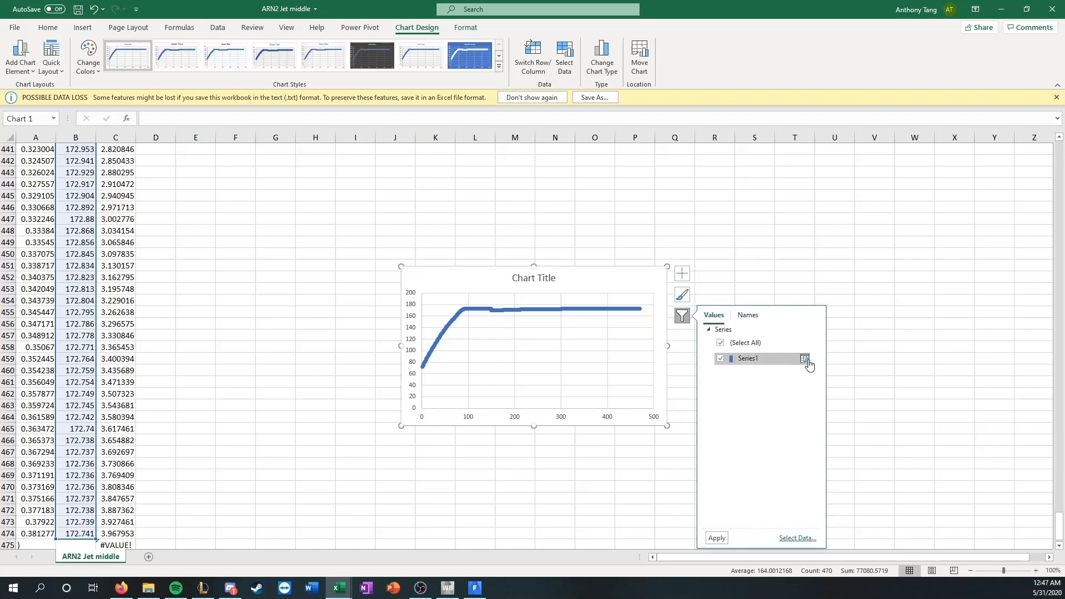
left_click(810, 358)
left_click(405, 285)
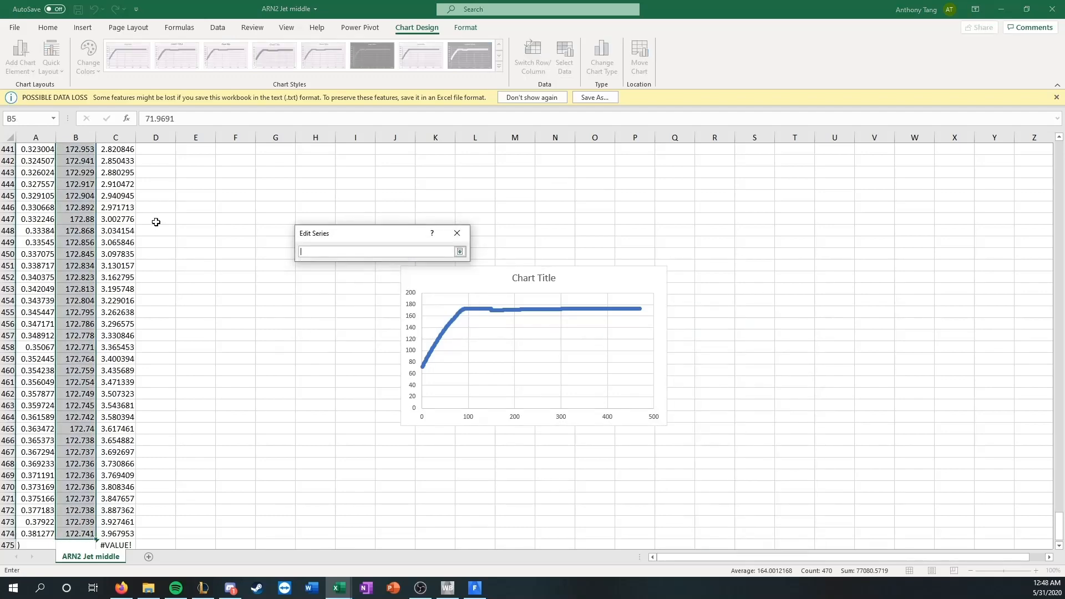
scroll(335, 281, "up", 10)
scroll(261, 397, "down", 12)
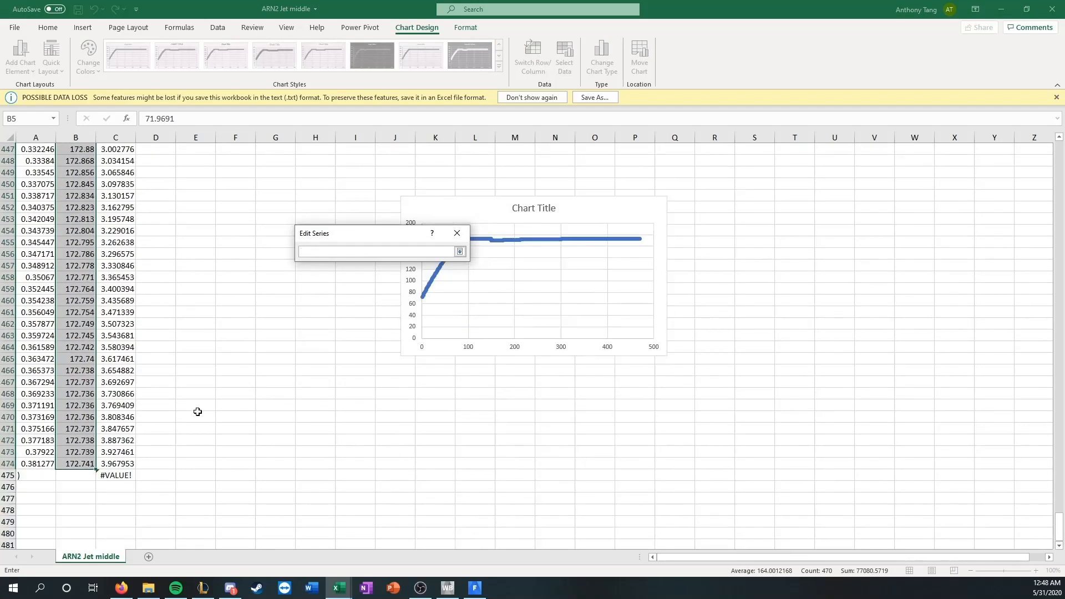
left_click(124, 461)
key("ctrl+shift+Up")
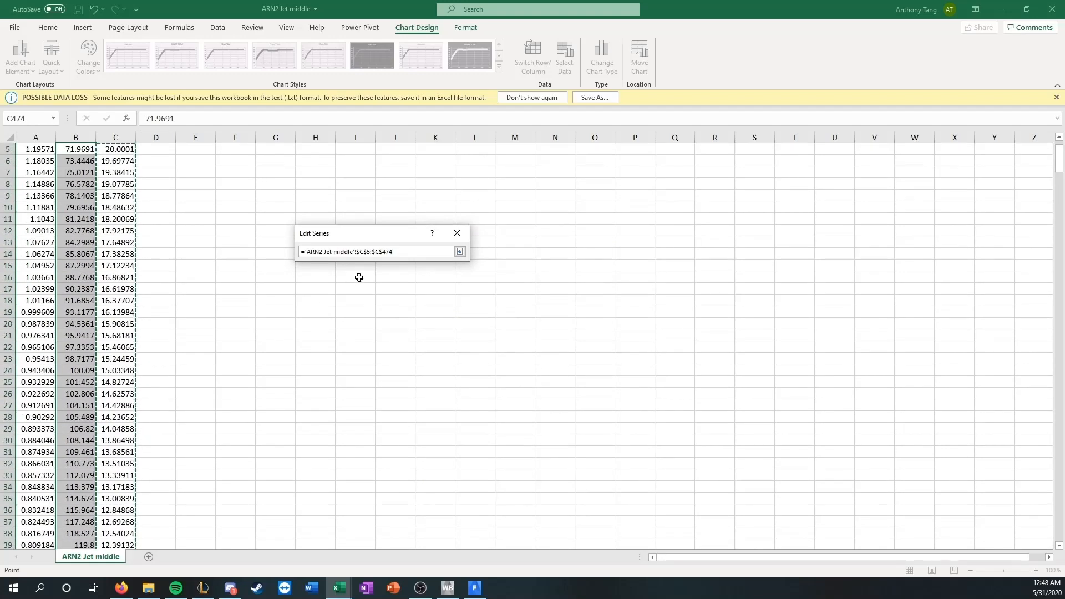
left_click(460, 251)
left_click(398, 322)
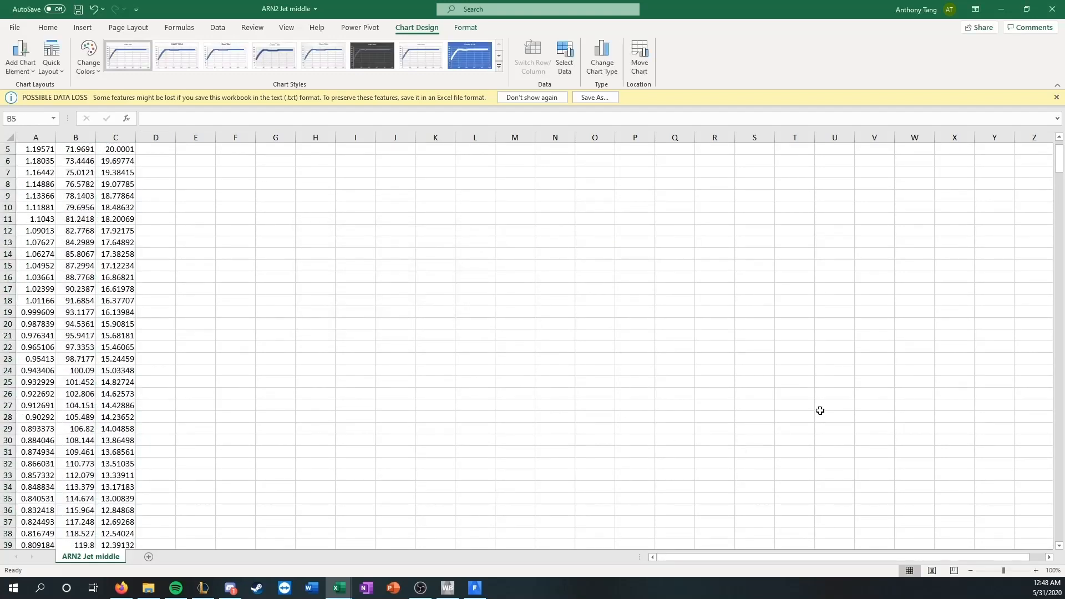
Move the velocity chart from the end of the data up to cell H4 near the first rows
left_click_drag(1057, 185, 1055, 466)
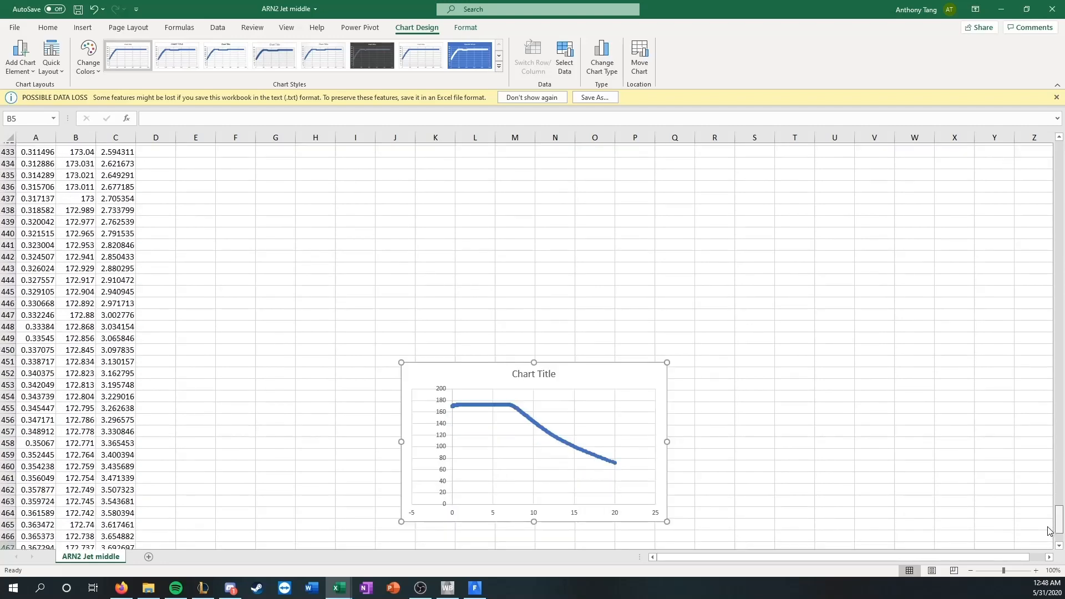
key("ctrl+x")
left_click_drag(1056, 511, 1043, 138)
left_click(310, 185)
key("ctrl+v")
left_click(233, 392)
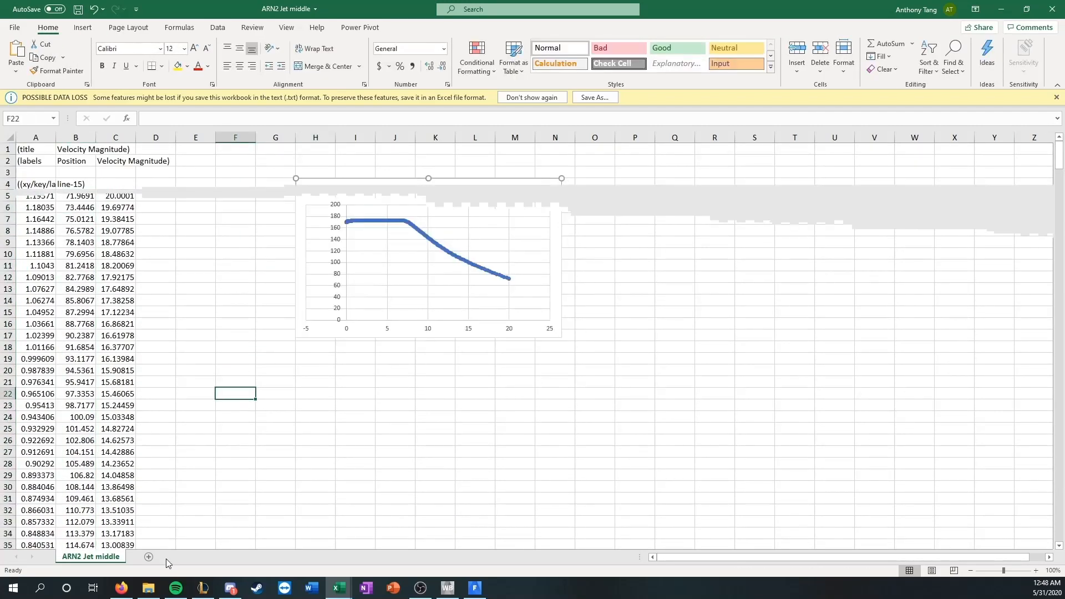
Switch to Firefox and look over the SA Model Results page's WIND data file and Along Centerline plot
left_click(121, 587)
scroll(228, 281, "down", 10)
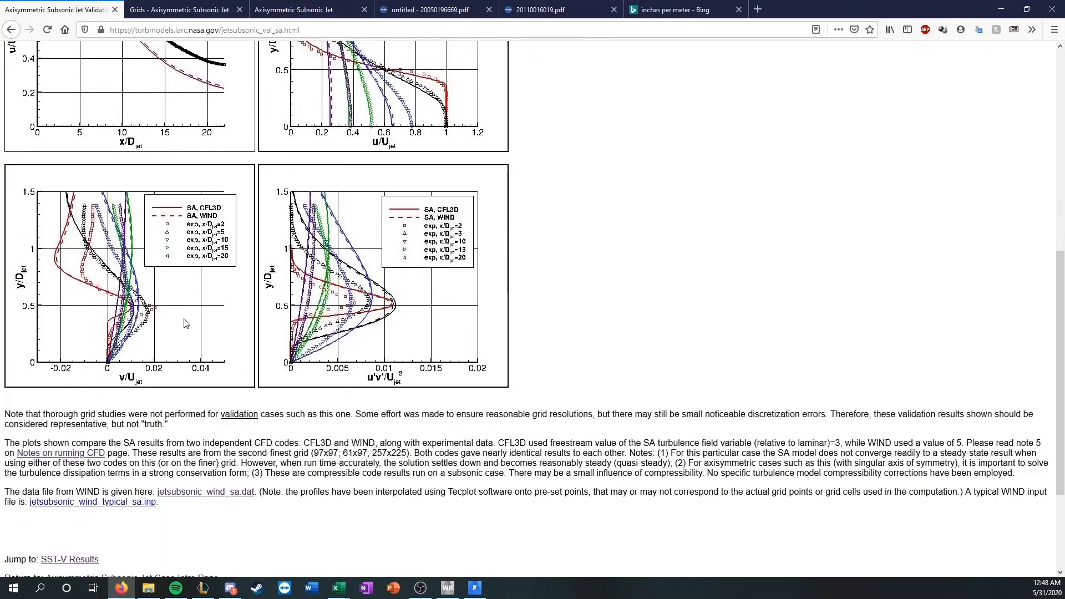
left_click(199, 342)
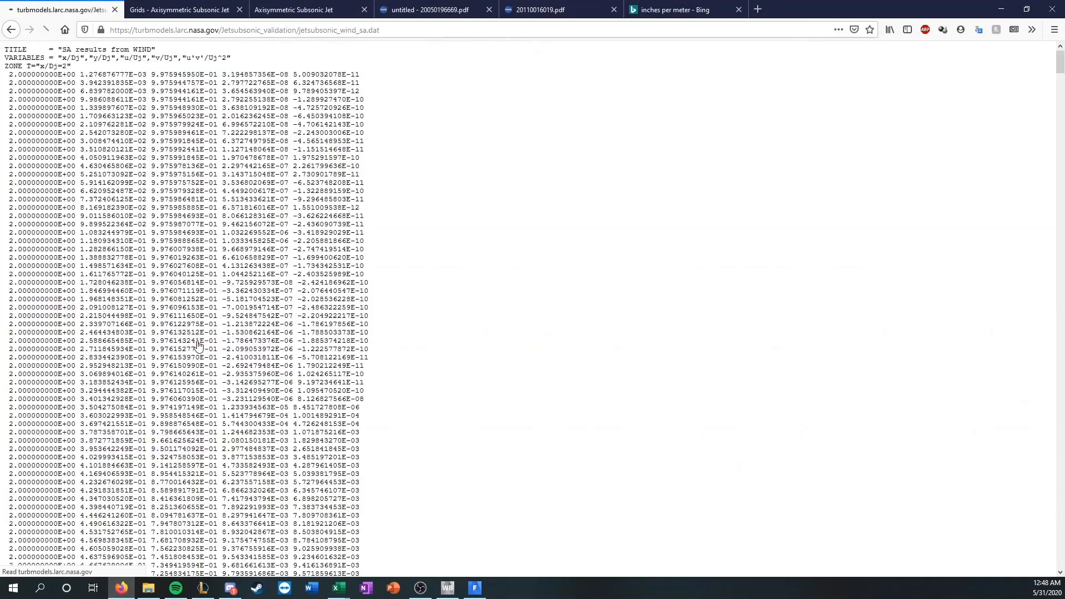
left_click(11, 29)
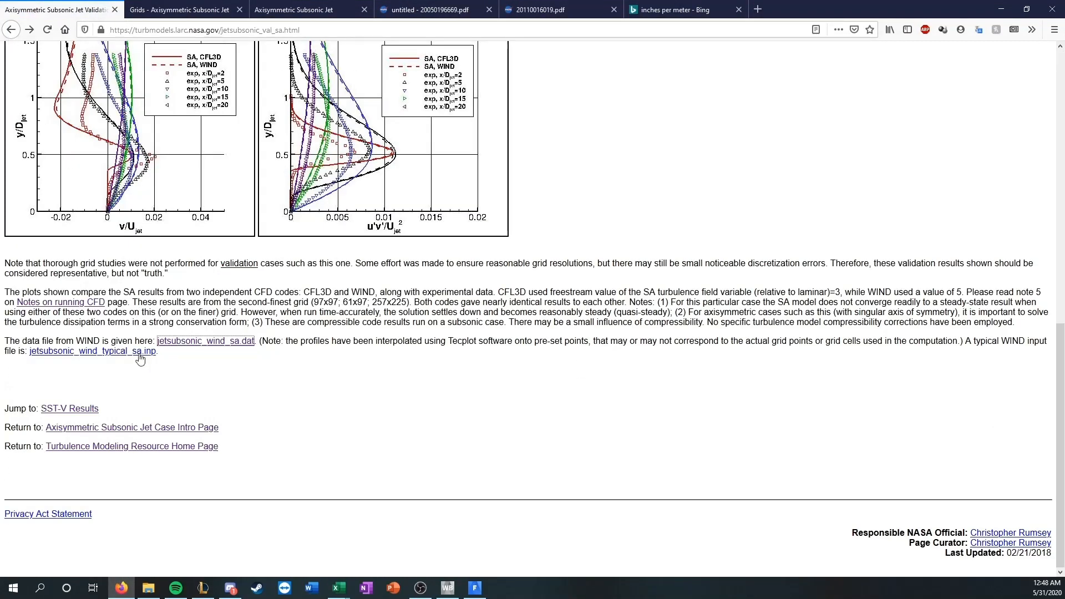
scroll(33, 340, "up", 10)
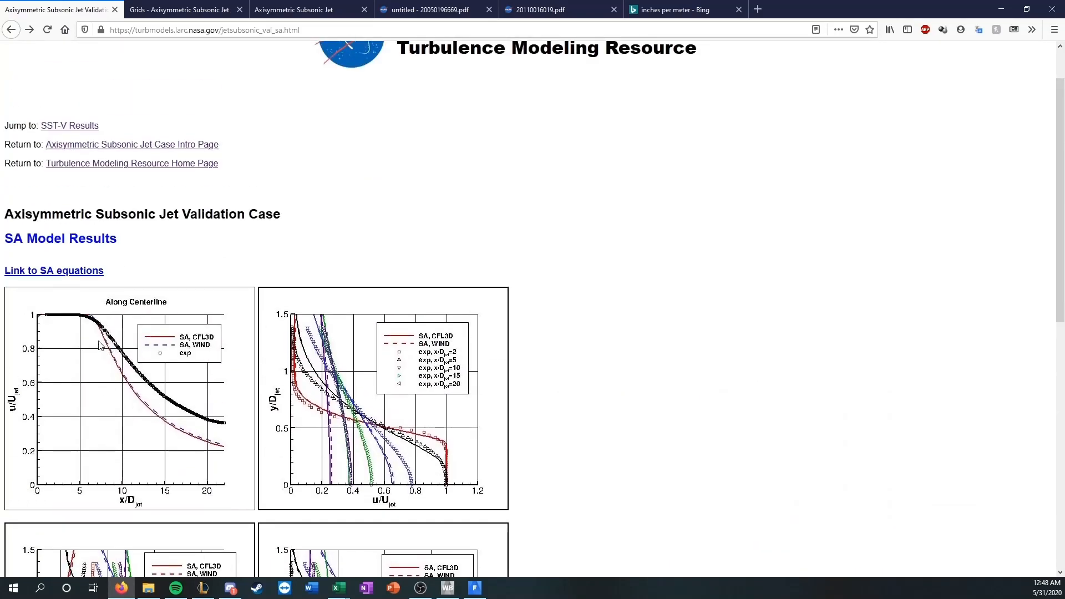
scroll(100, 369, "down", 10)
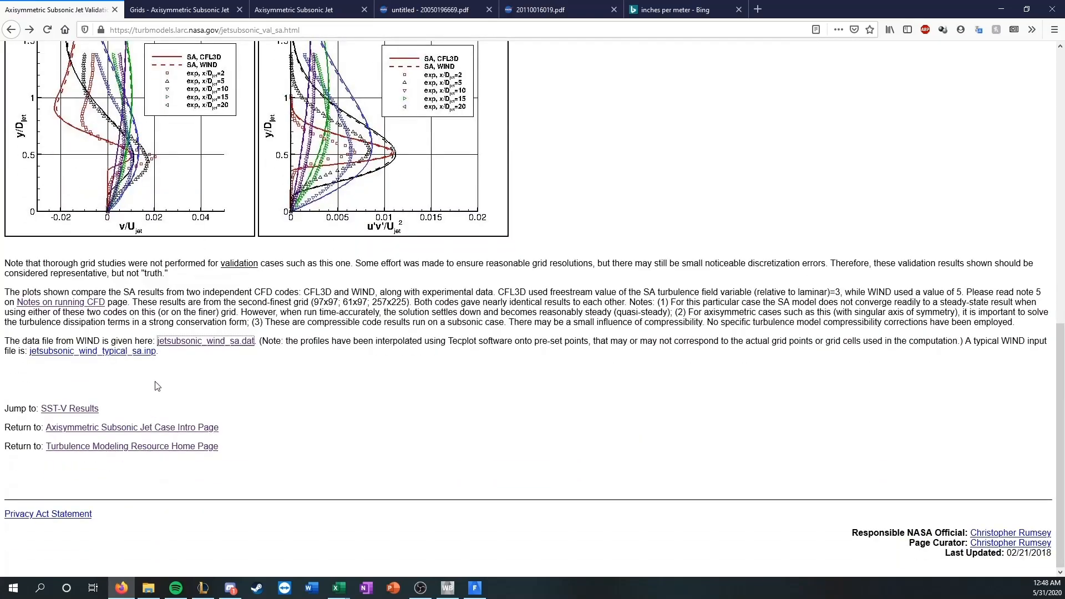
Open jetsubsonic_wind_sa.dat and copy all rows of the y/Dj=0 centerline zone through the end of the file
left_click(187, 342)
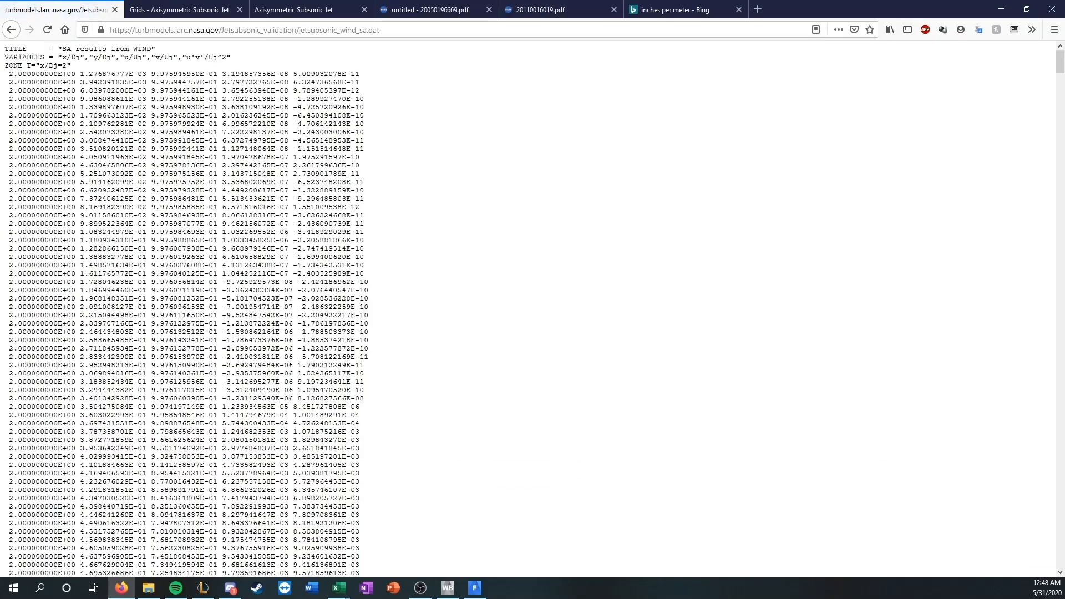
scroll(76, 334, "down", 10)
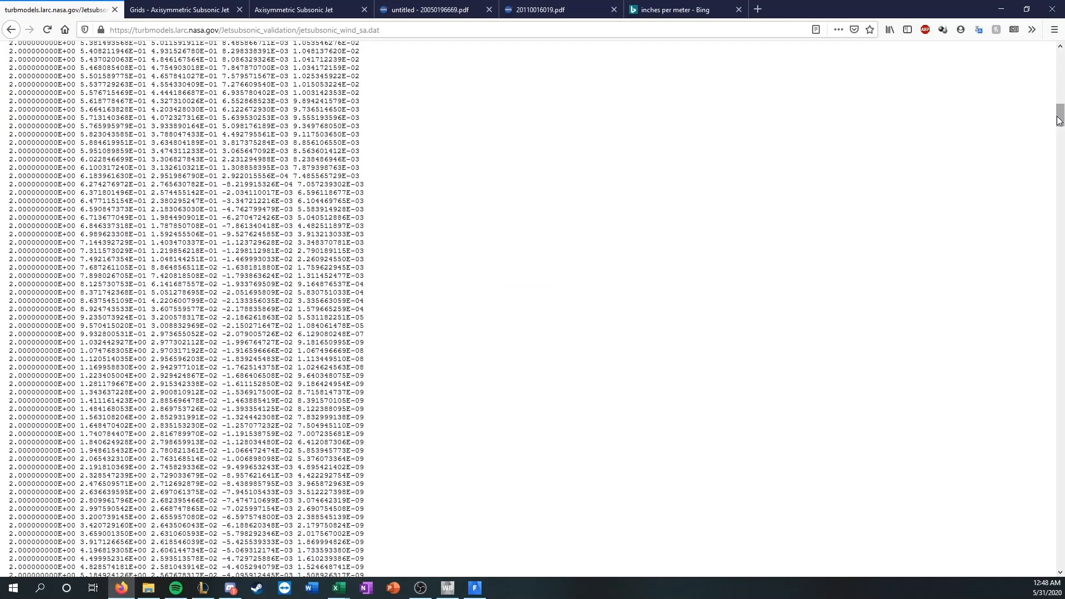
left_click_drag(1059, 114, 1007, 485)
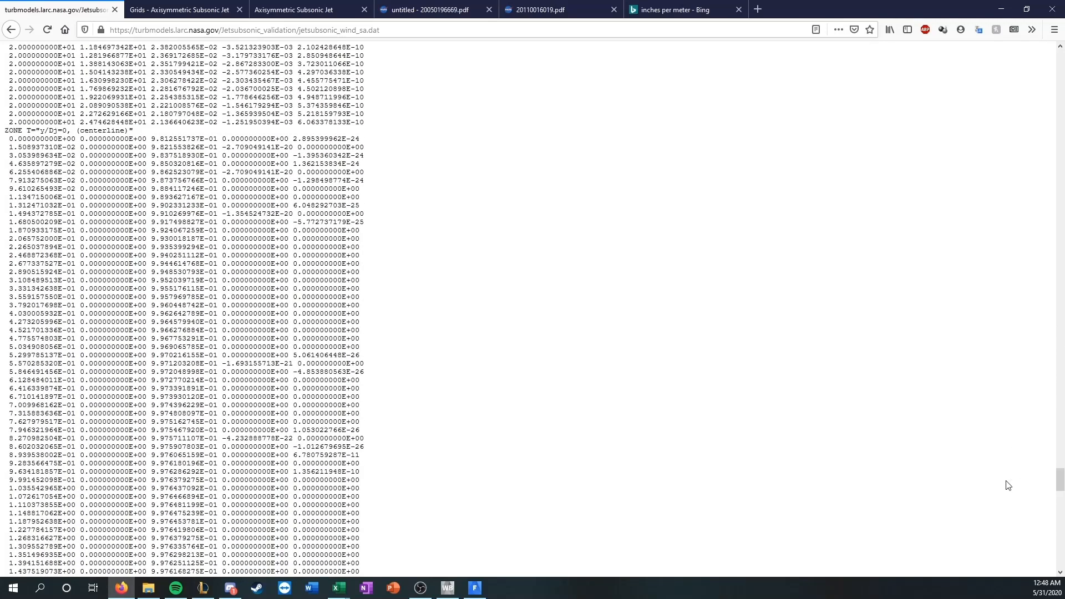
left_click_drag(15, 139, 421, 588)
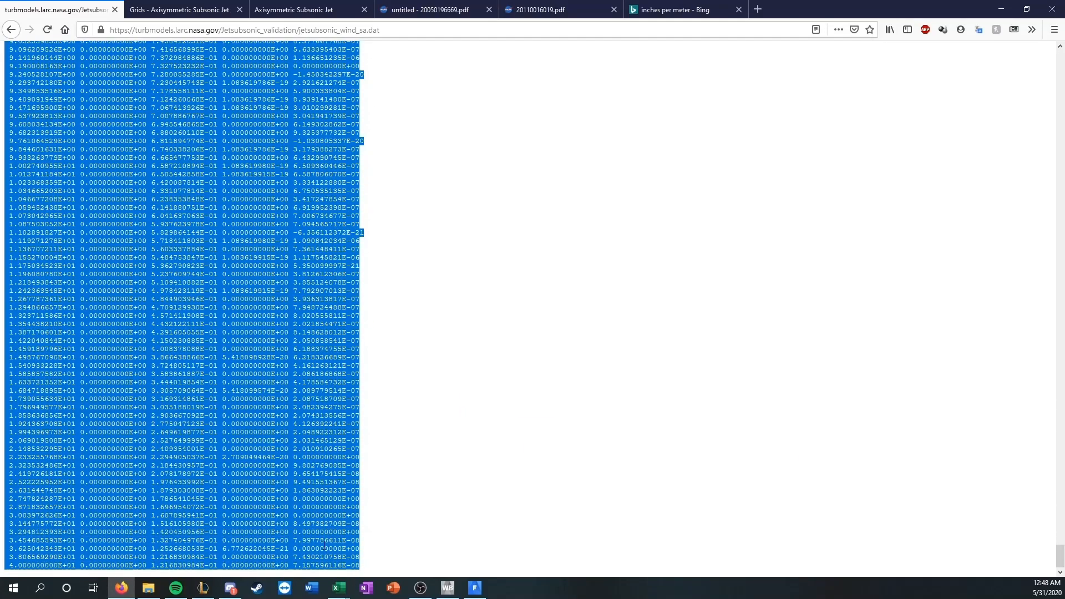
Switch to Excel, paste the centerline rows starting at G5, and move the chart clear of the pasted data
left_click(338, 587)
left_click(469, 532)
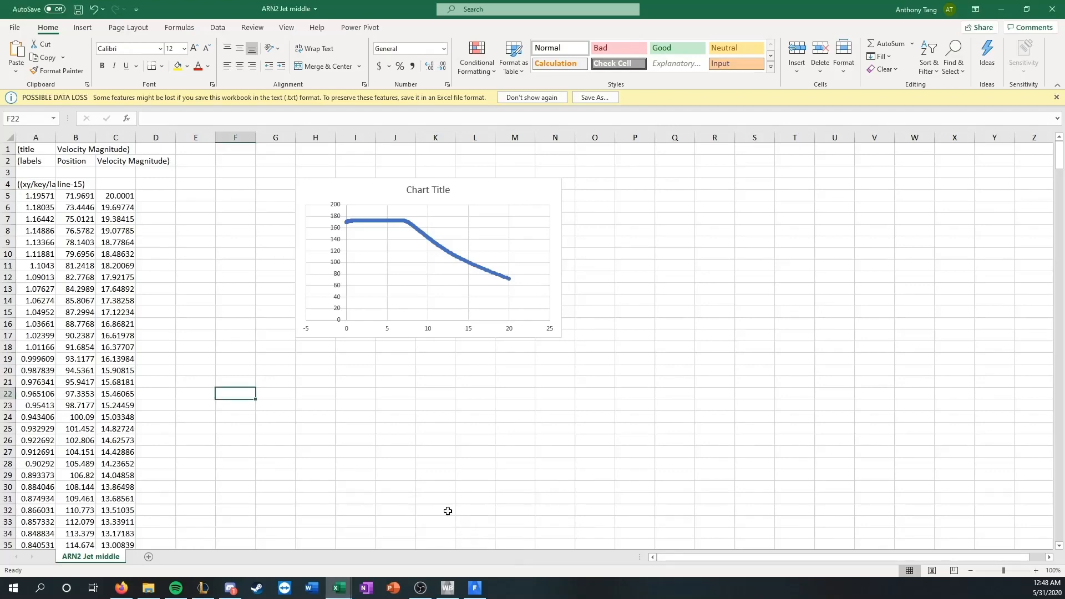
left_click(276, 195)
key("ctrl+v")
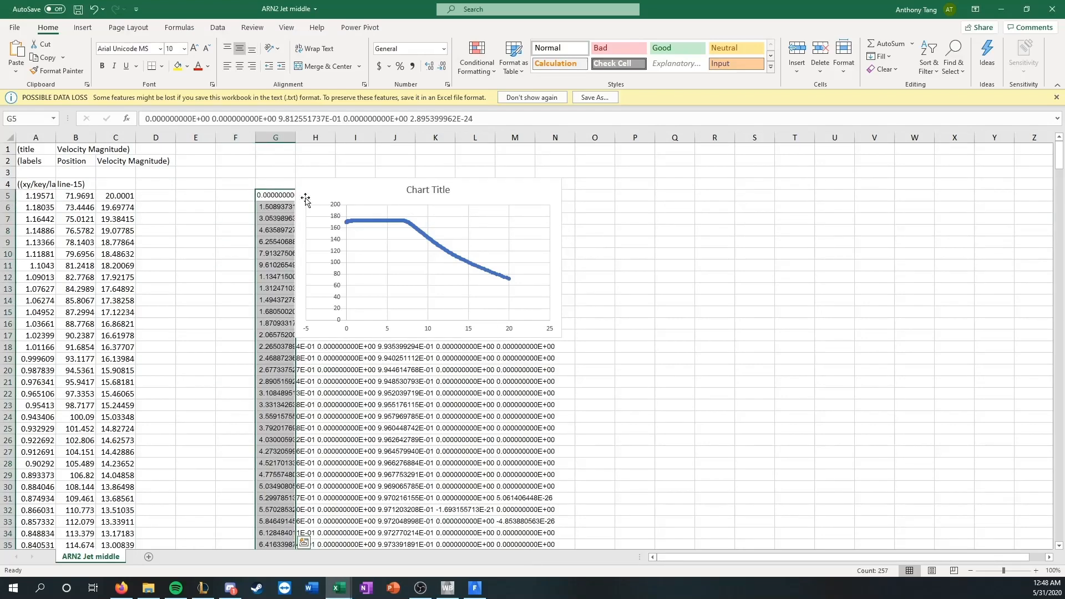
left_click_drag(360, 186, 688, 208)
Split the pasted text in G5:G261 into columns as delimited data with tab, comma and space delimiters, and shift the chart slightly
left_click(276, 195)
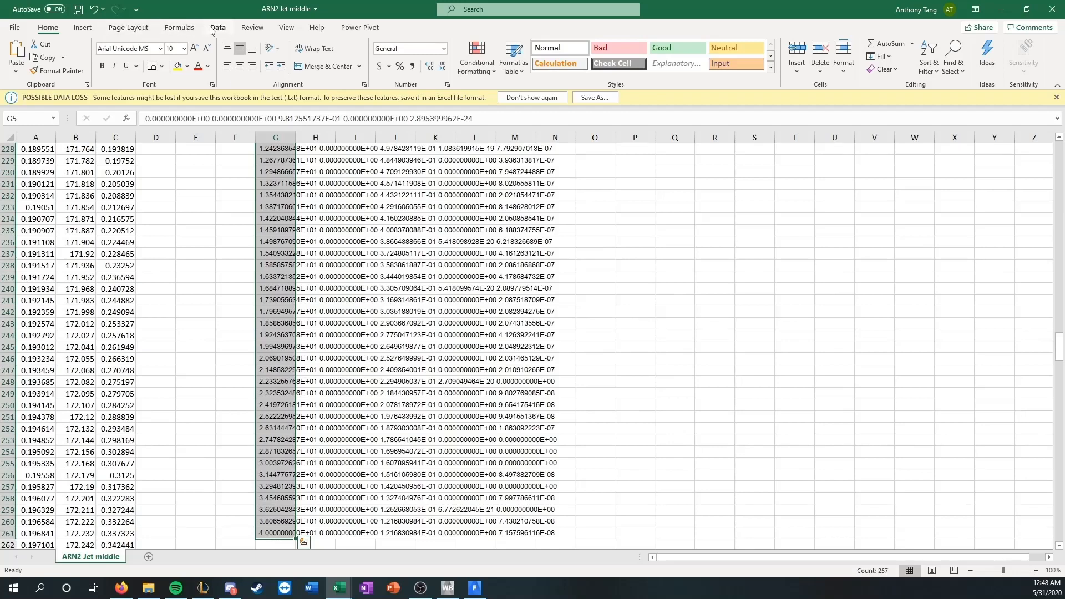
left_click(213, 29)
left_click(542, 55)
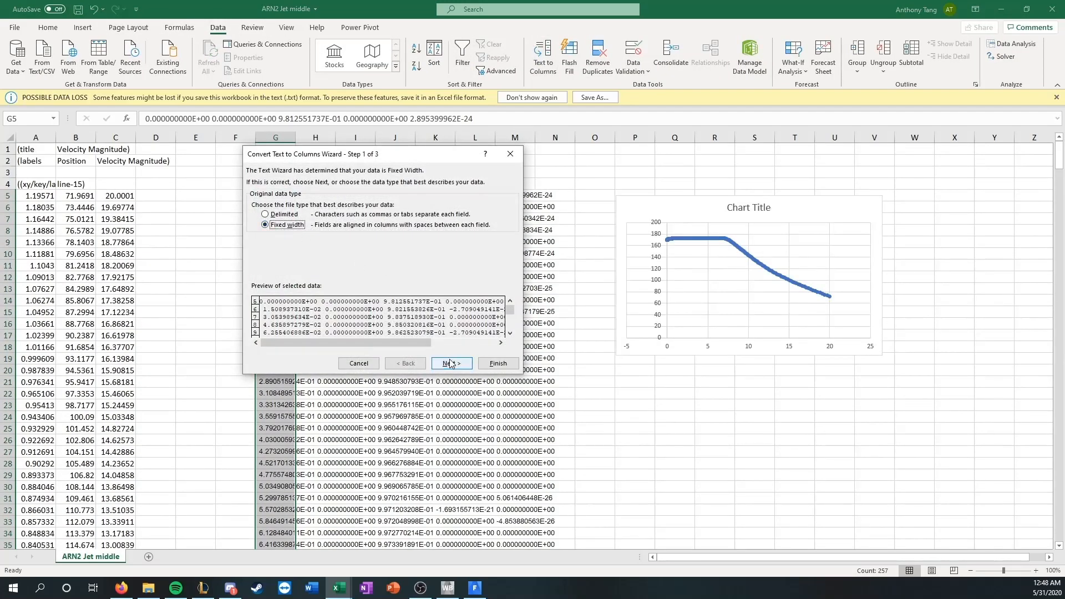
left_click(283, 215)
left_click(451, 363)
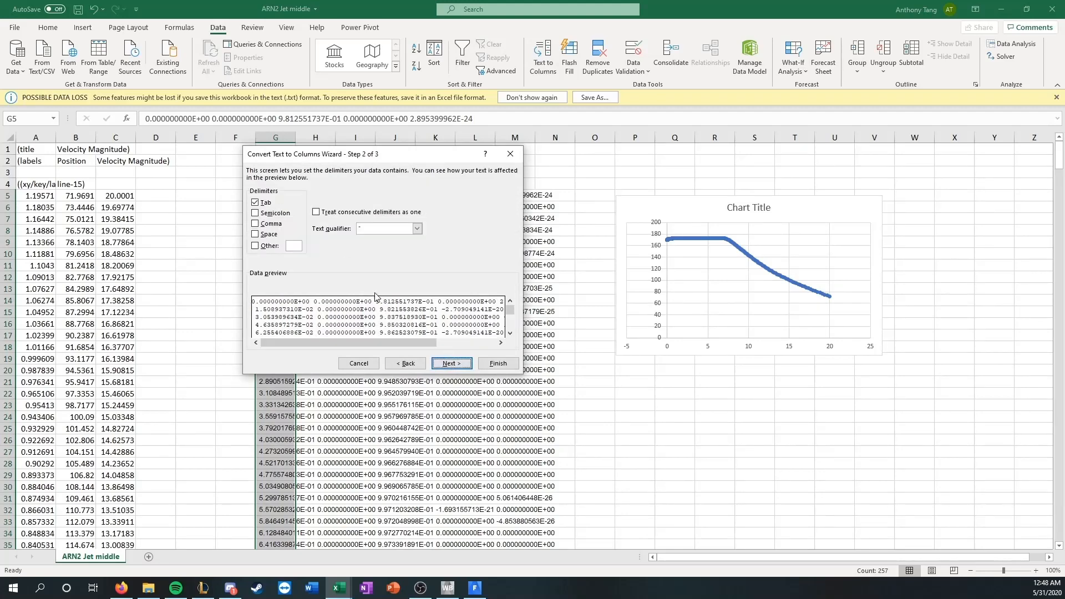
left_click(270, 224)
left_click(270, 234)
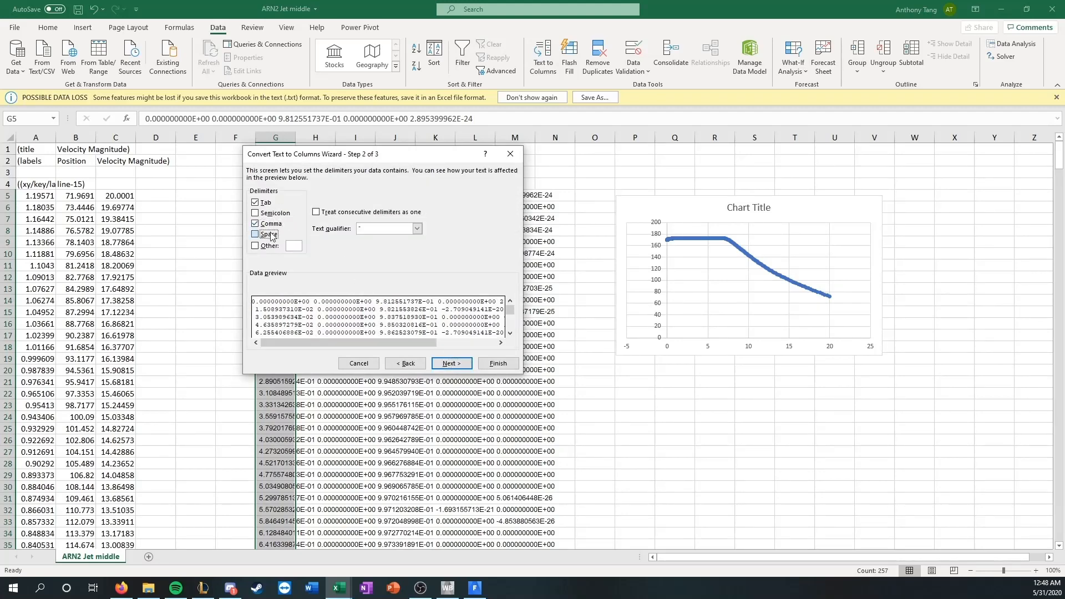
left_click(452, 363)
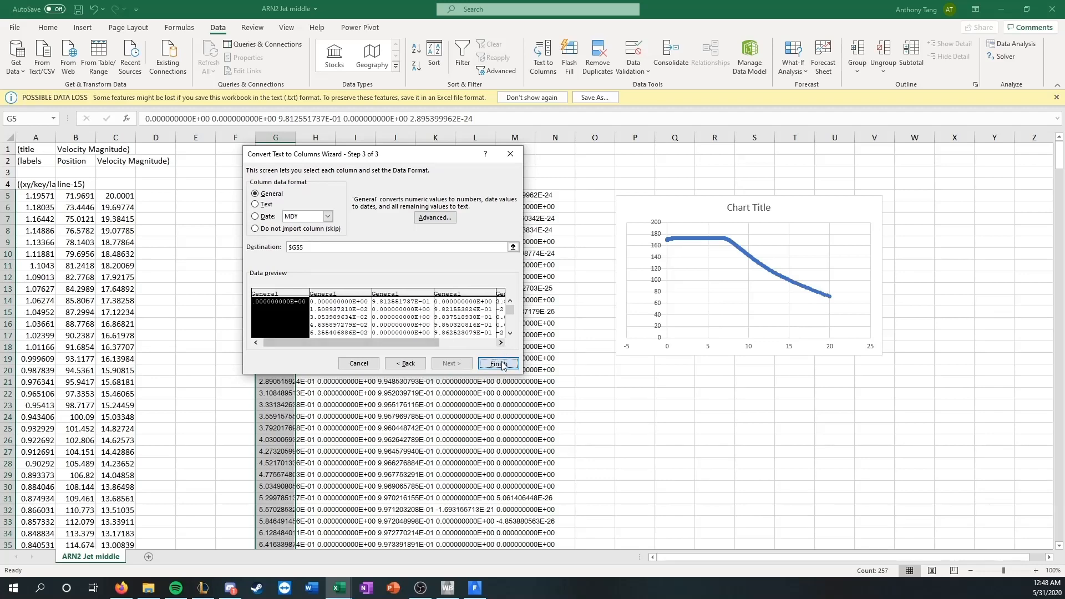
left_click(498, 363)
left_click_drag(277, 196, 479, 203)
left_click(615, 170)
left_click_drag(679, 200, 670, 200)
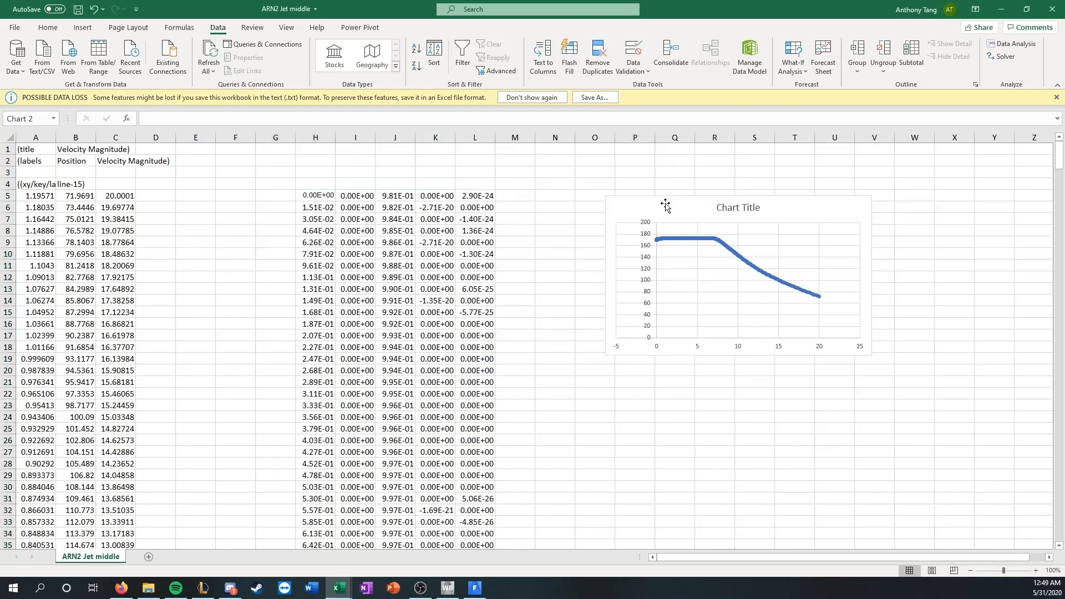
Compare the split columns with the variable order in the header of jetsubsonic_wind_sa.dat in Firefox, and return to Excel
left_click(318, 216)
left_click(314, 253)
left_click(318, 196)
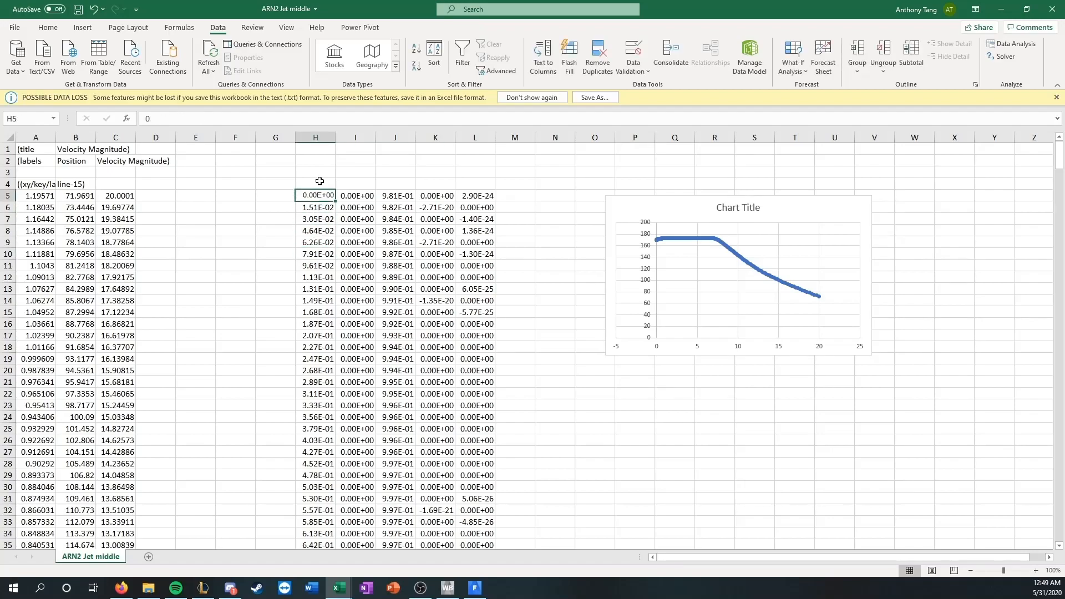
left_click(318, 183)
left_click(317, 194)
left_click(313, 242)
left_click(124, 584)
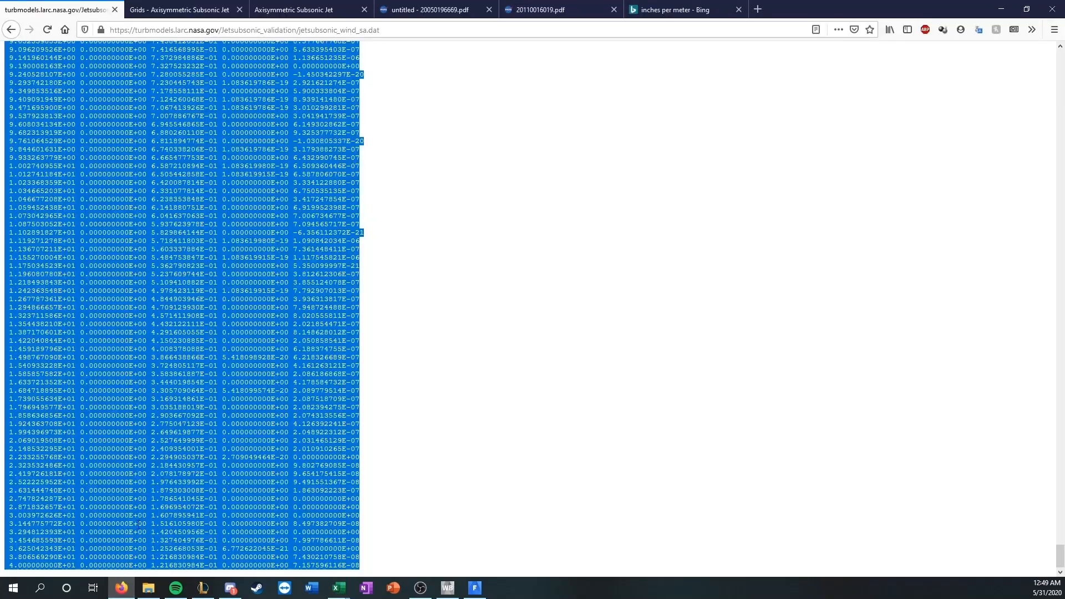
scroll(23, 231, "up", 15)
scroll(24, 232, "up", 12)
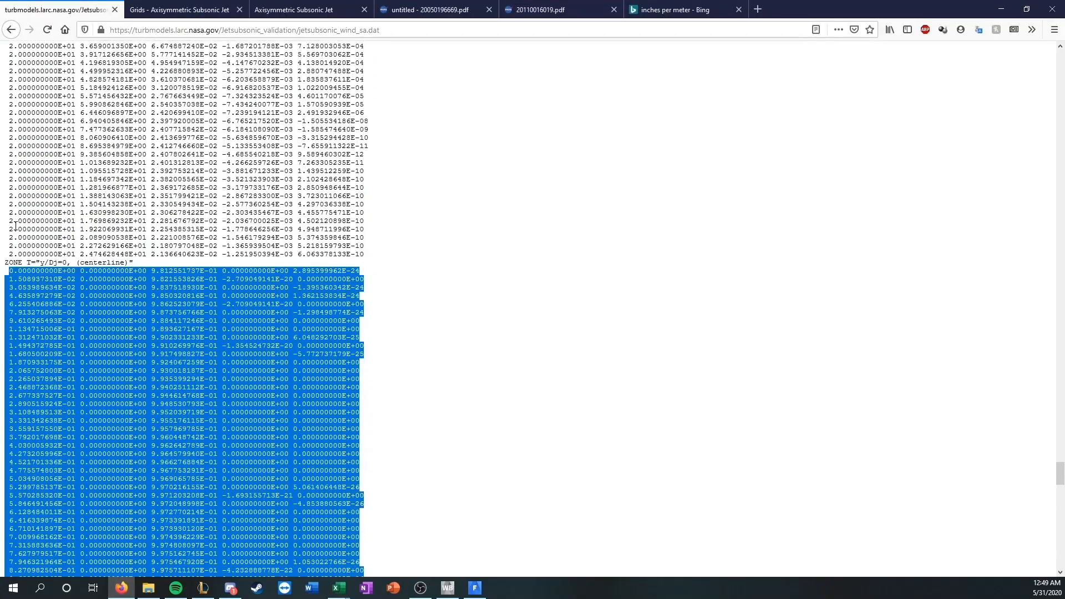
left_click(63, 297)
scroll(63, 296, "down", 3)
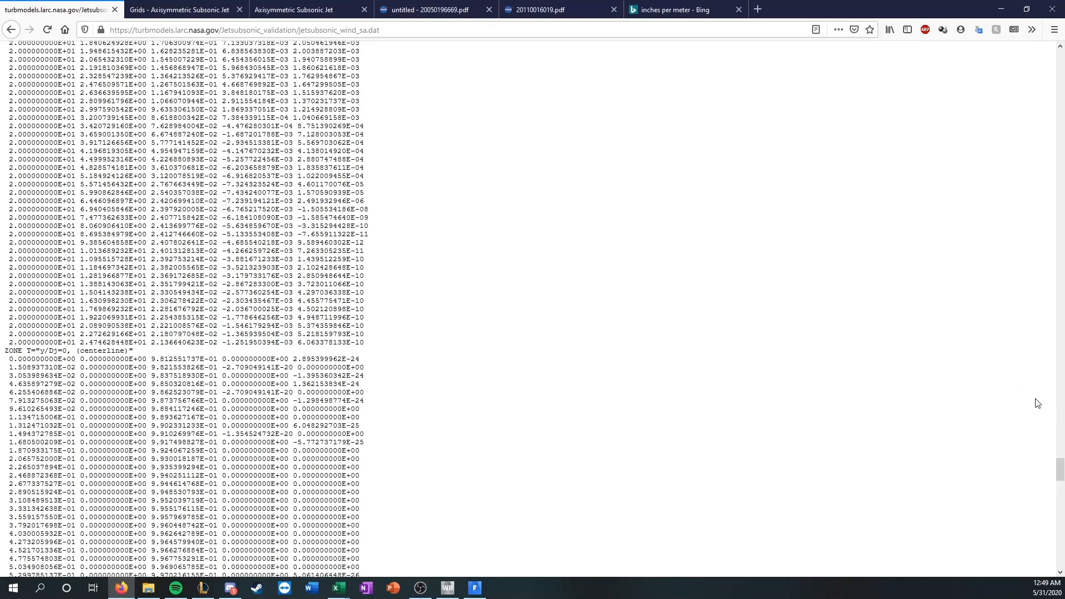
left_click_drag(1059, 469, 1055, 41)
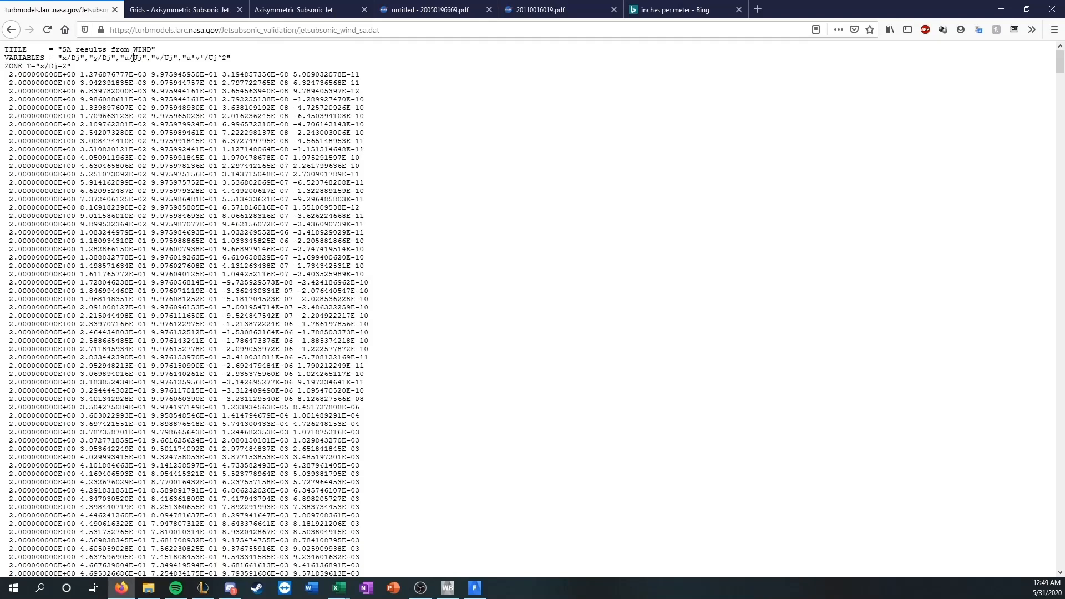
left_click_drag(134, 58, 153, 74)
left_click(216, 81)
left_click(1001, 9)
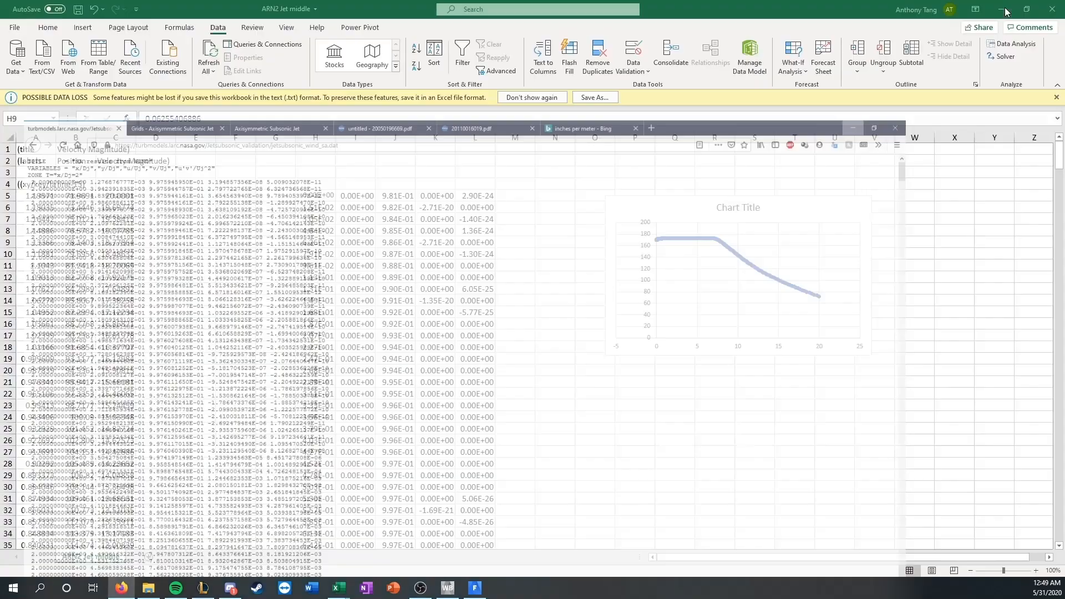
Switch to Firefox and go back to the SA Model Results page to view the Along Centerline plot
left_click(125, 589)
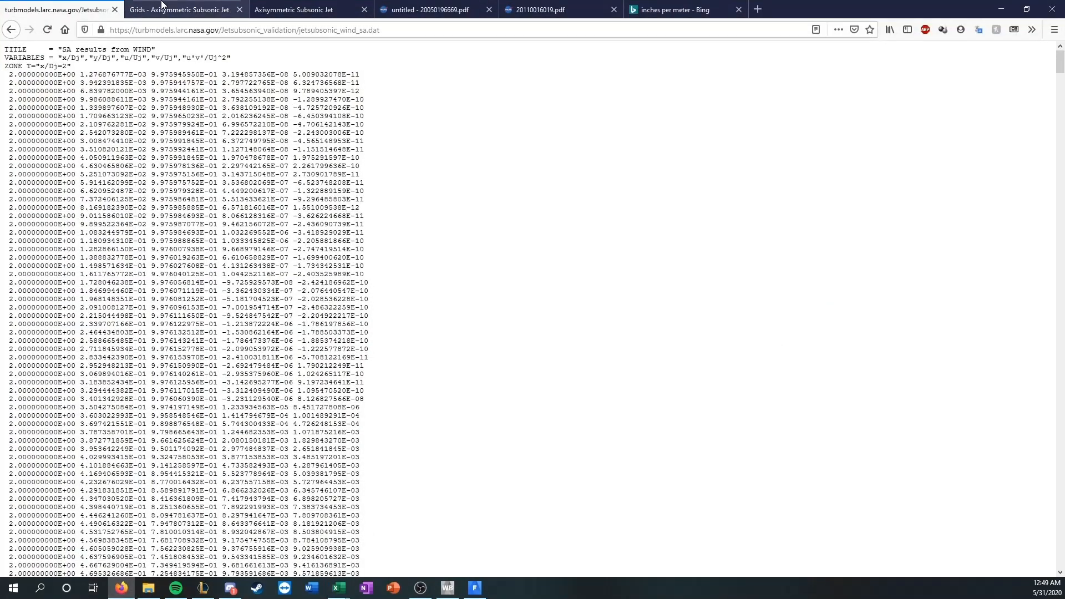
left_click(162, 8)
left_click(58, 8)
left_click(9, 29)
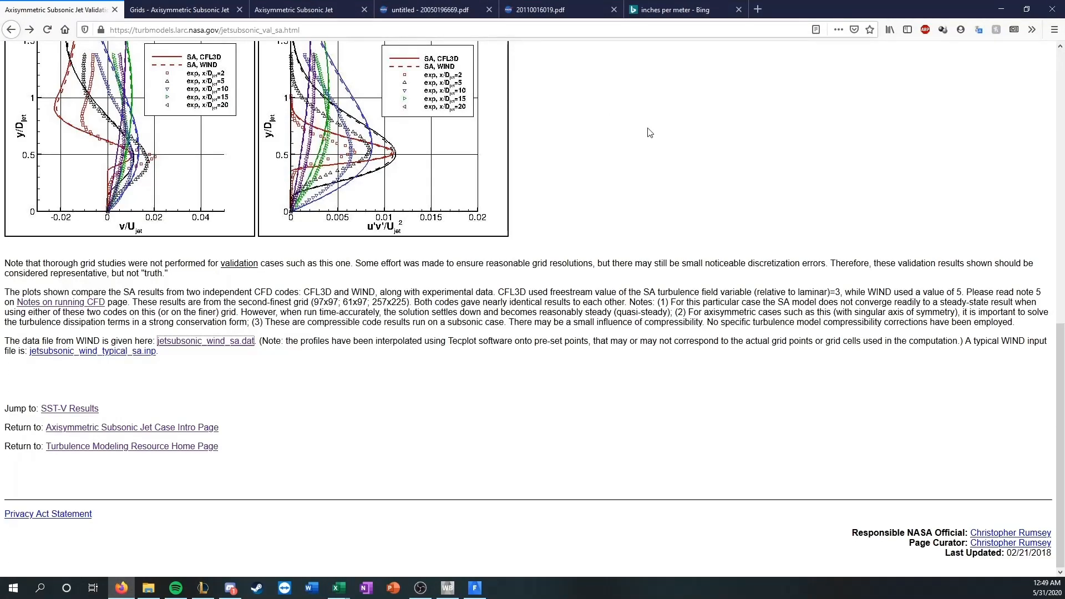
scroll(649, 132, "up", 6)
scroll(363, 240, "up", 10)
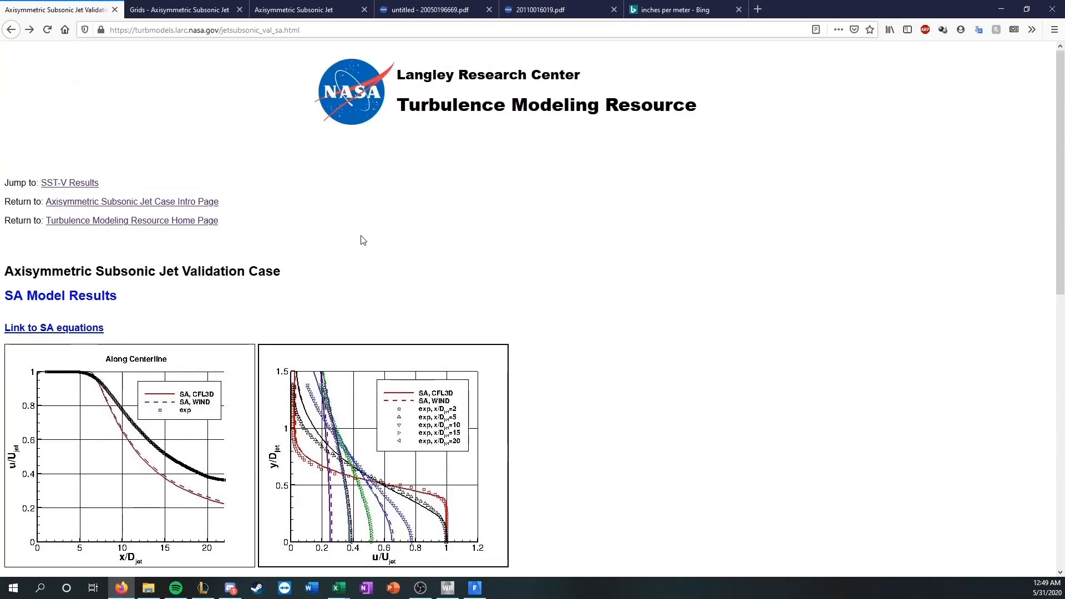
Search Bing for "mach 0.51 to m/s" from the open inches per meter results page
left_click(678, 11)
left_click_drag(654, 29, 641, 31)
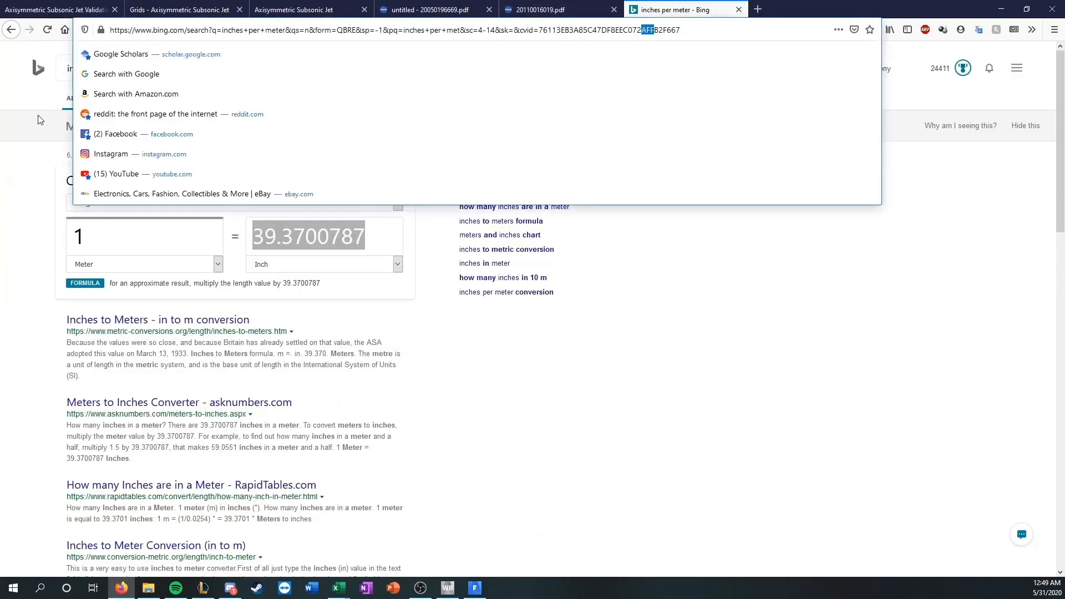
left_click(27, 161)
left_click_drag(136, 70, 6, 81)
type("mach ")
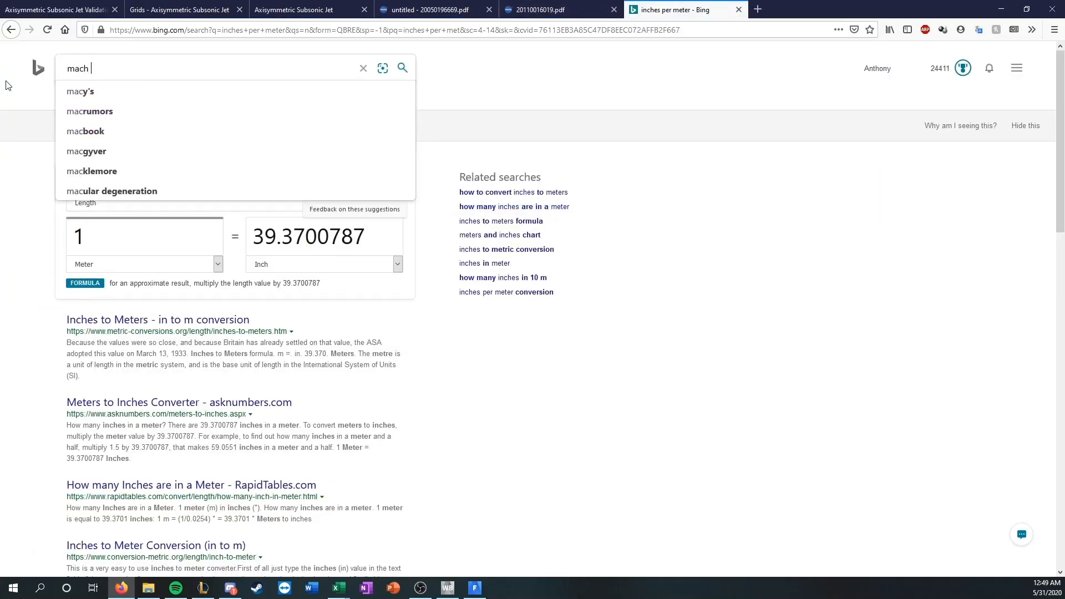
type("0.51 to m/s")
key("Return")
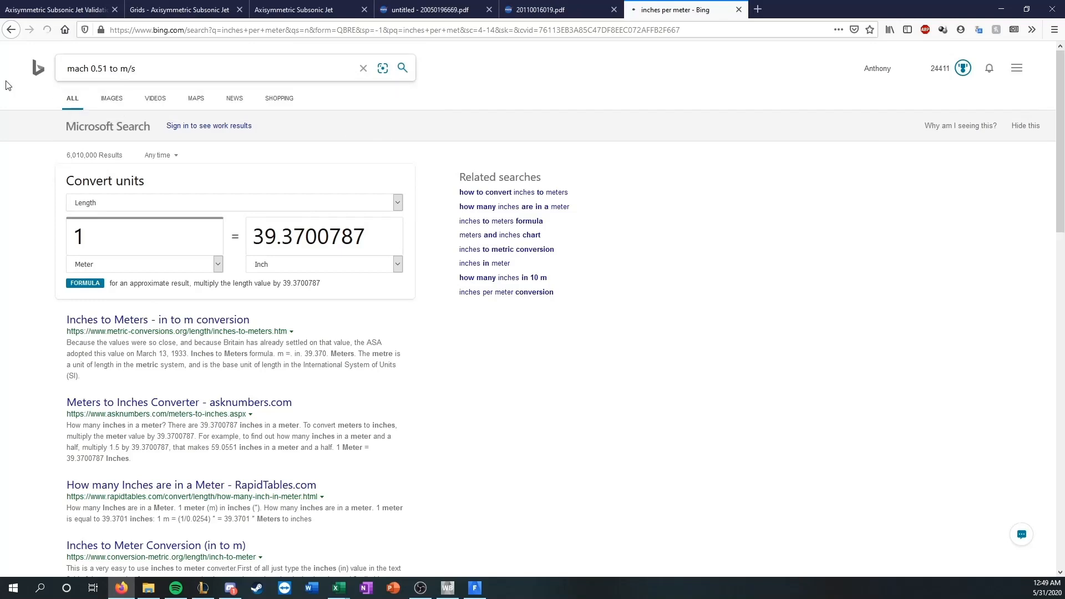
Open the convertunits.com mach to m/s converter, convert 0.51 mach, and select the resulting m/s value
left_click(120, 175)
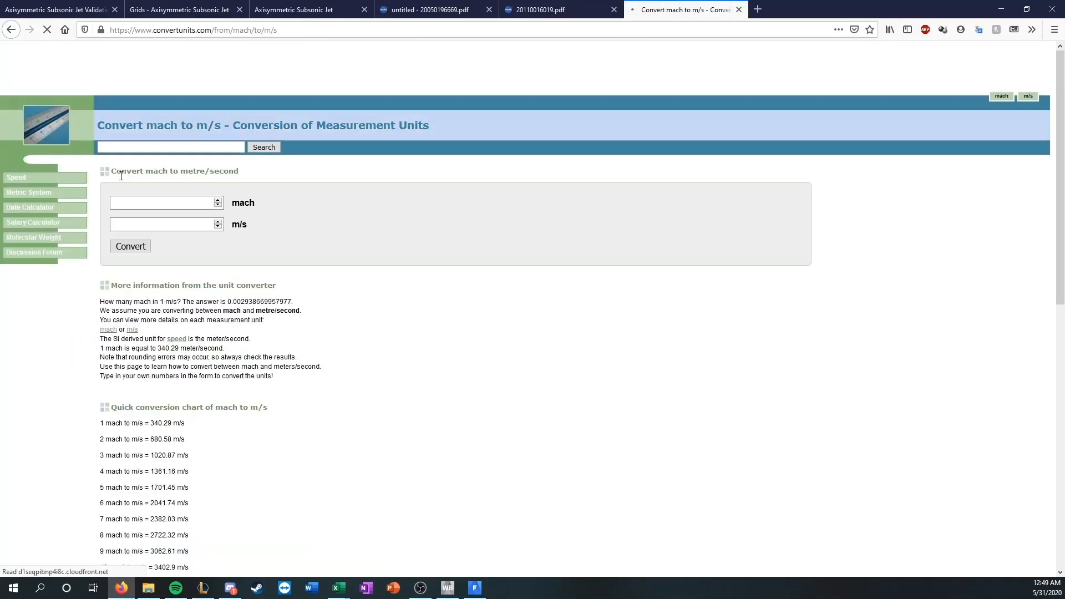
left_click(138, 202)
type("0.")
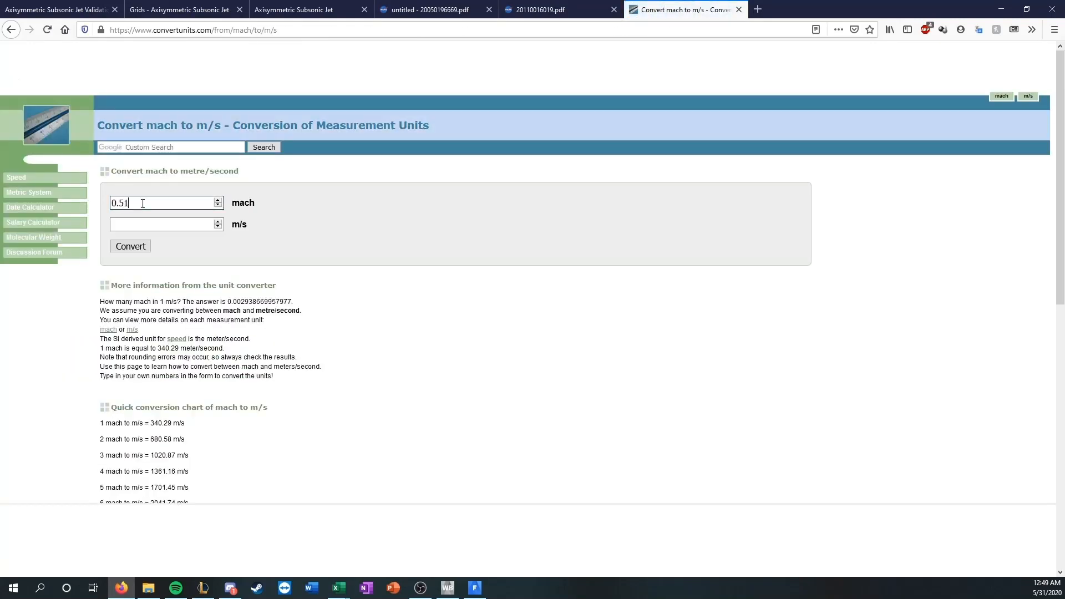
type("51")
left_click_drag(197, 225, 111, 224)
left_click_drag(319, 321, 99, 319)
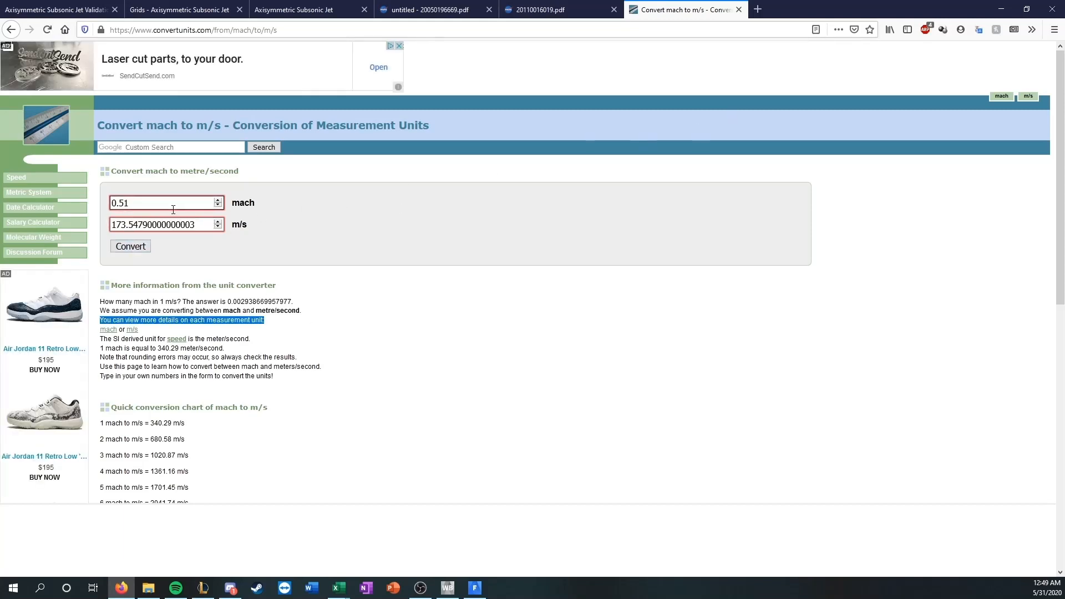
left_click(372, 321)
left_click_drag(196, 224, 111, 225)
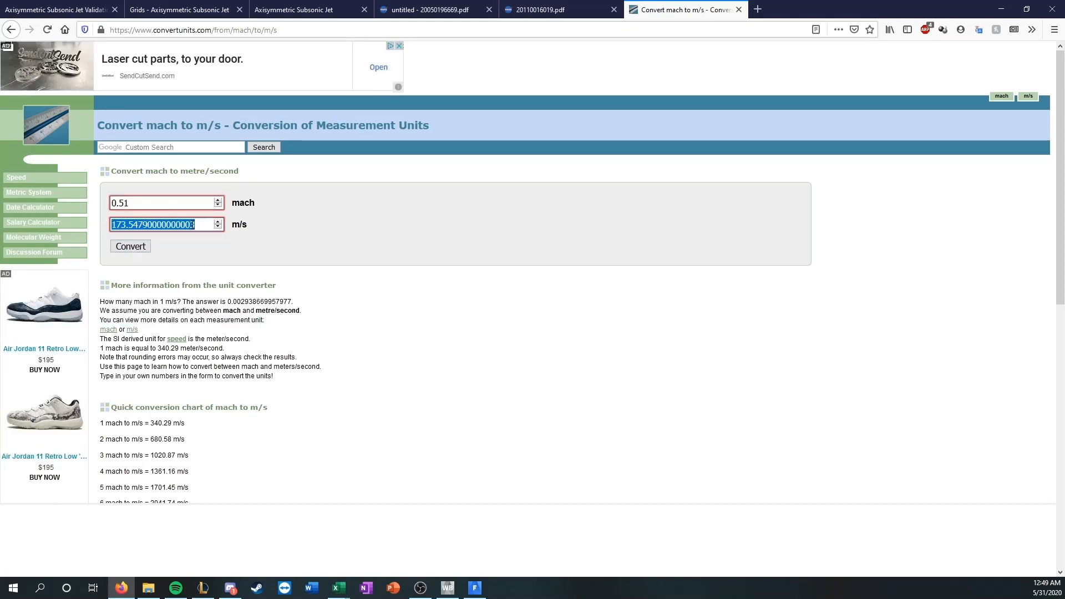
Copy the converted m/s value for mach 0.51 and return to the Excel workbook
left_click(95, 226)
left_click_drag(196, 224, 110, 225)
left_click(1000, 9)
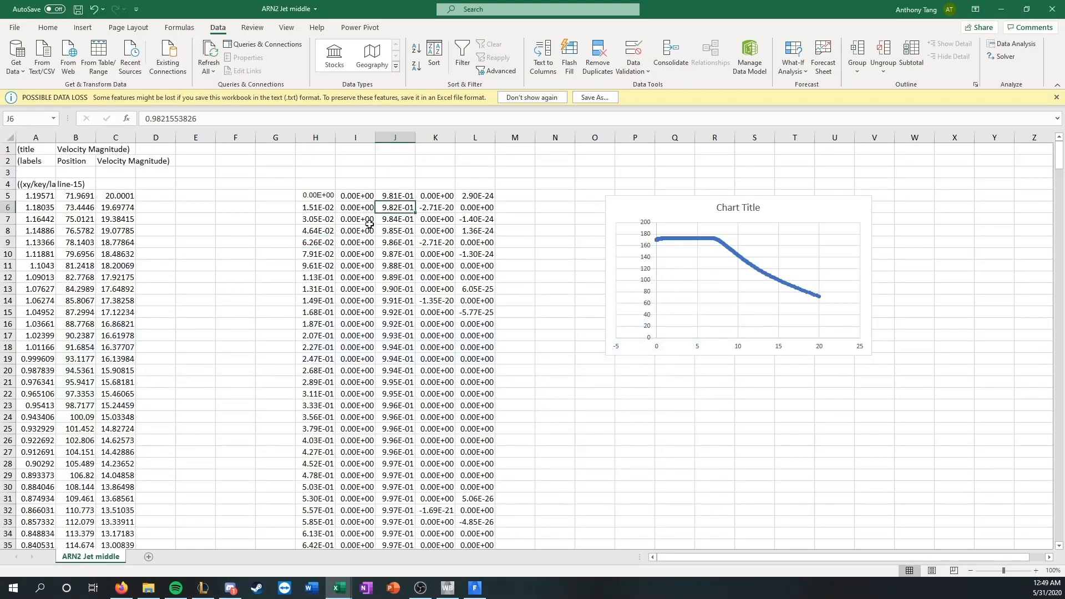
Open jetsubsonic_wind_sa.dat from the SA Model Results page in Firefox, check its variable header, and return to Excel
left_click(121, 587)
left_click(83, 9)
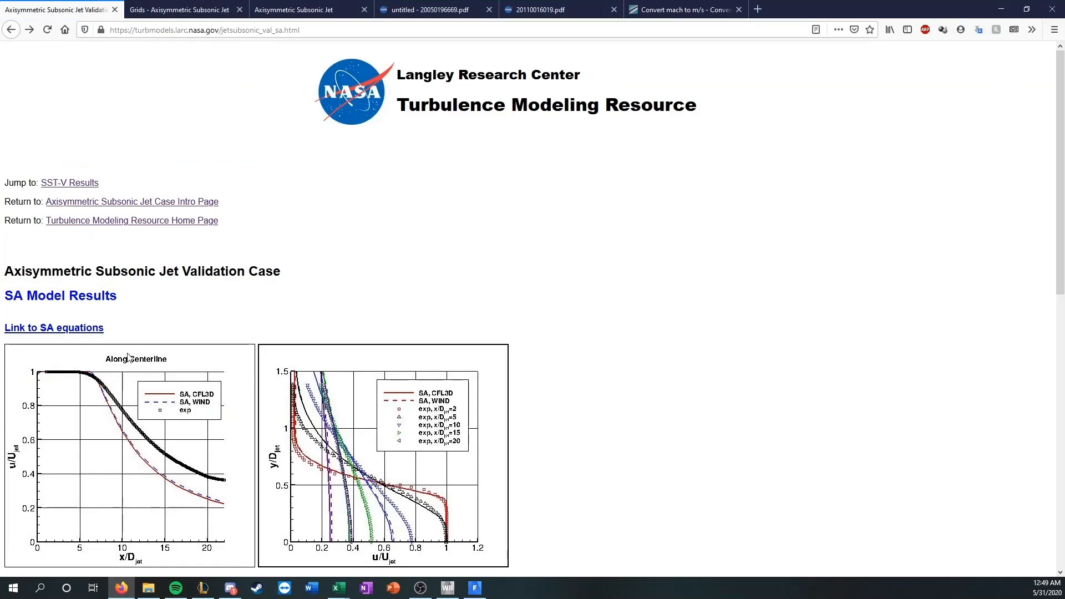
scroll(128, 356, "down", 10)
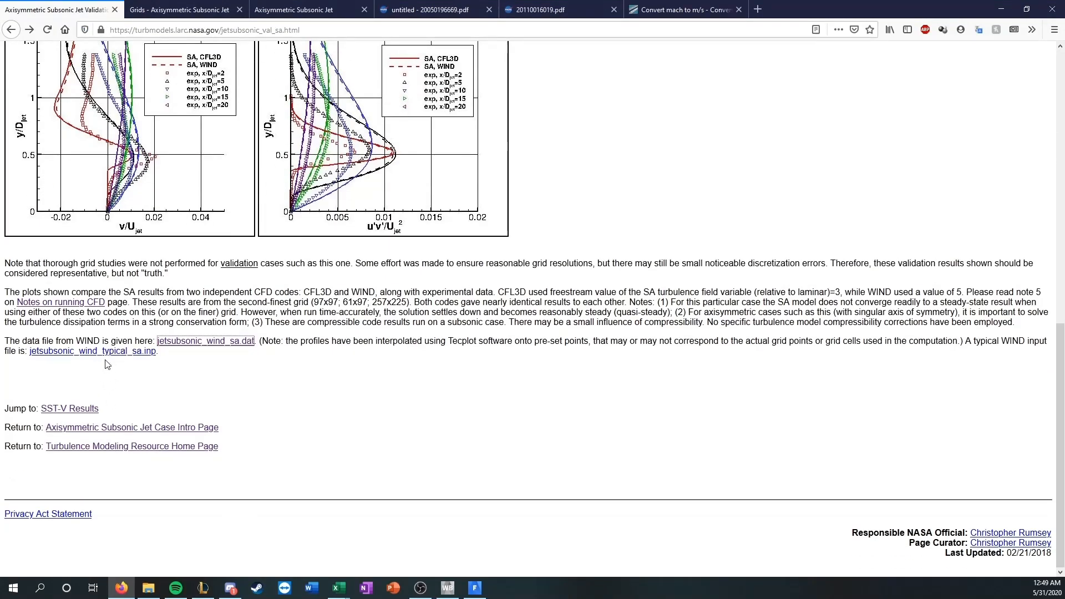
left_click(201, 340)
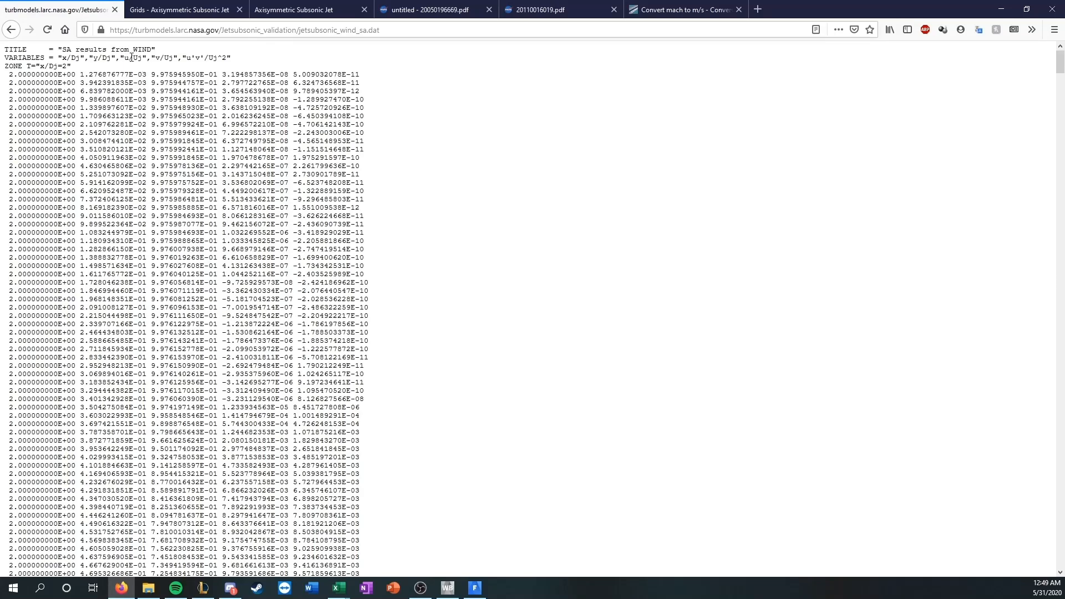
left_click(142, 78)
left_click(1001, 9)
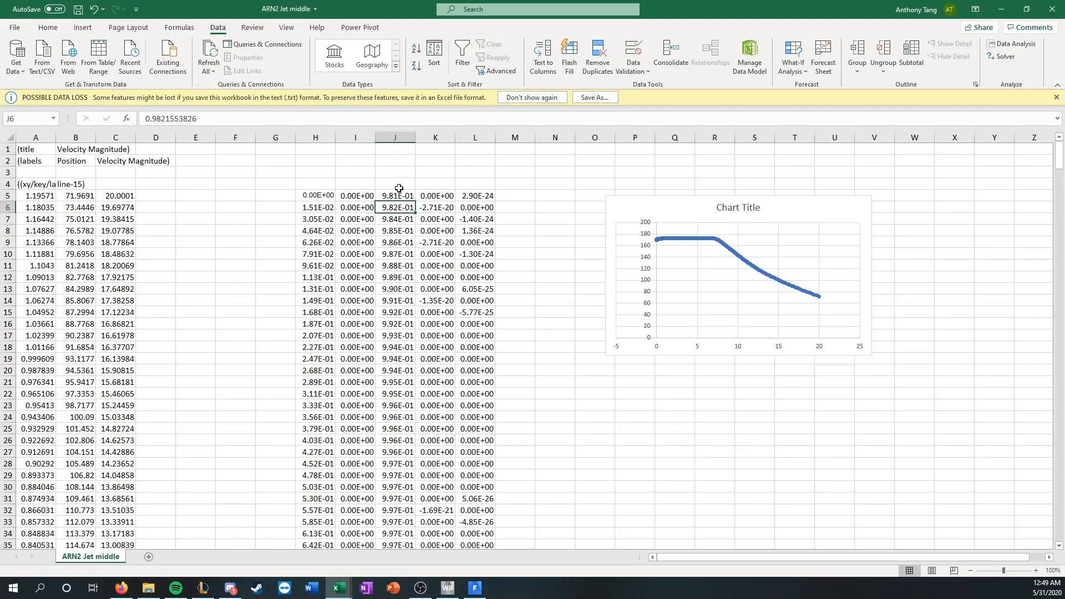
Enter a formula in N5 that multiplies J5 by 173.5479 to convert the NASA velocity ratio to m/s
left_click(553, 194)
type("=")
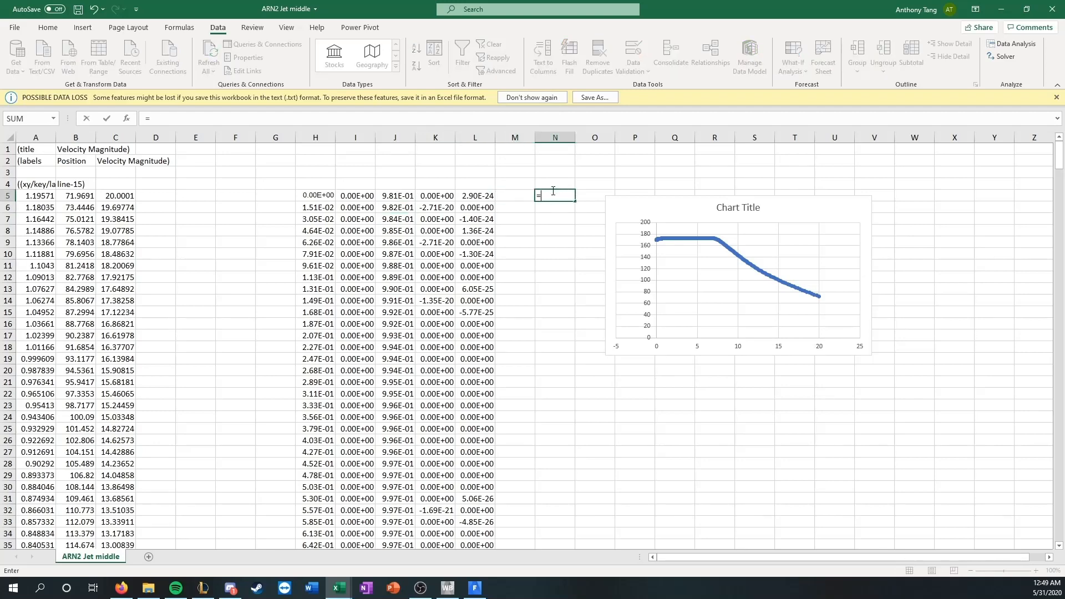
left_click(400, 194)
type("*")
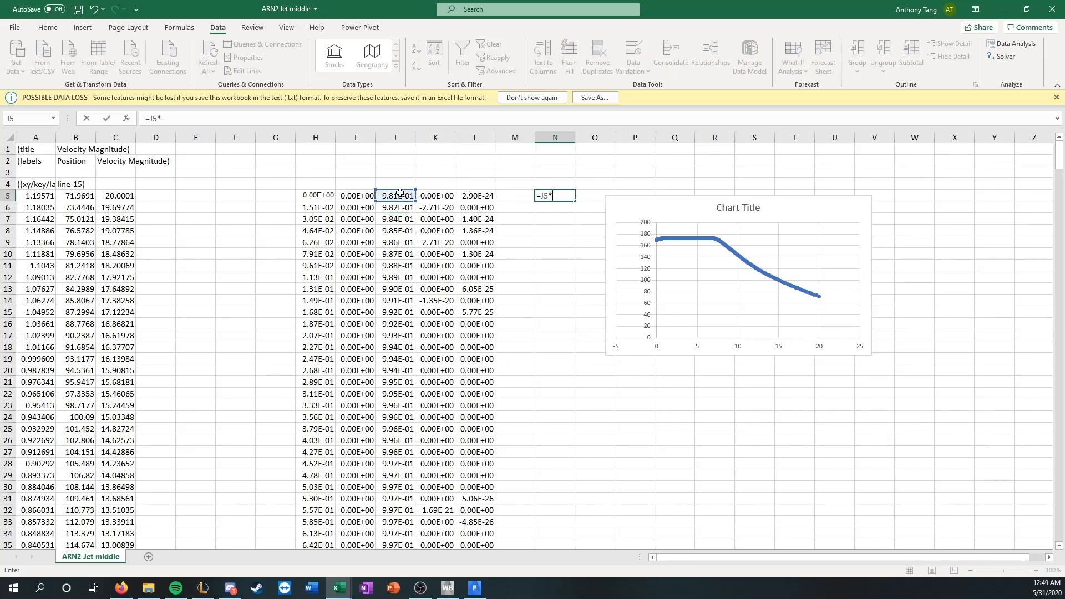
type("173.2000000000")
key("Return")
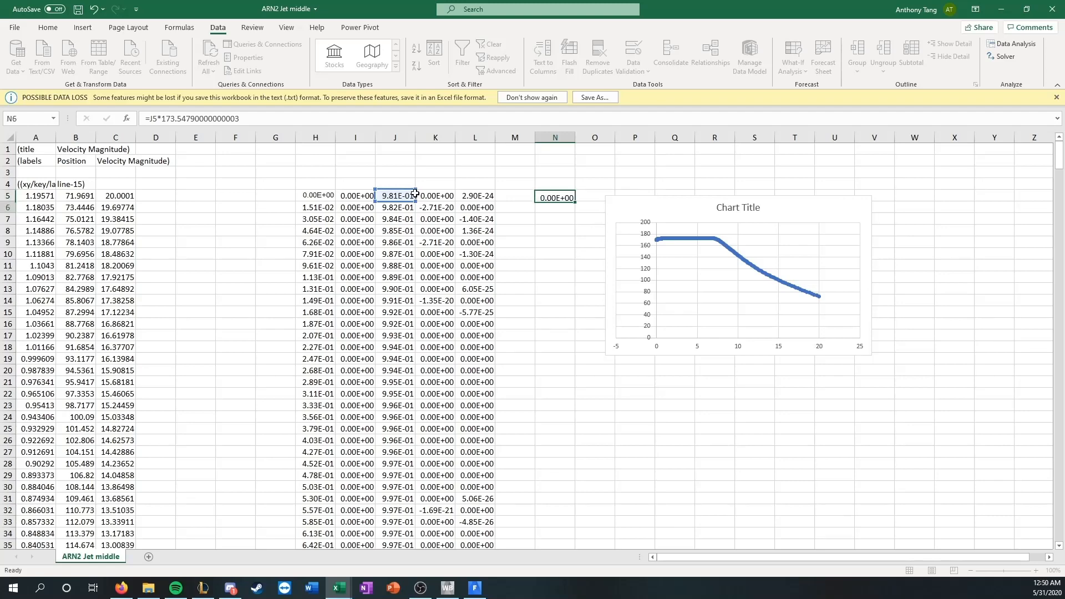
Fill the N5 velocity formula down column N to row 261, alongside the NASA data
left_click(553, 195)
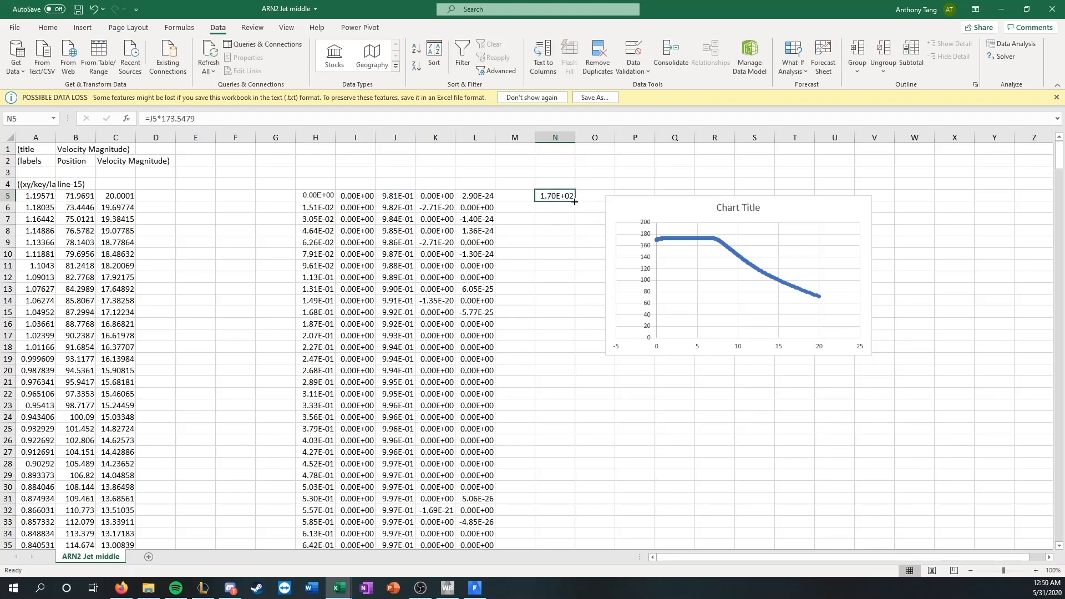
left_click_drag(575, 201, 567, 382)
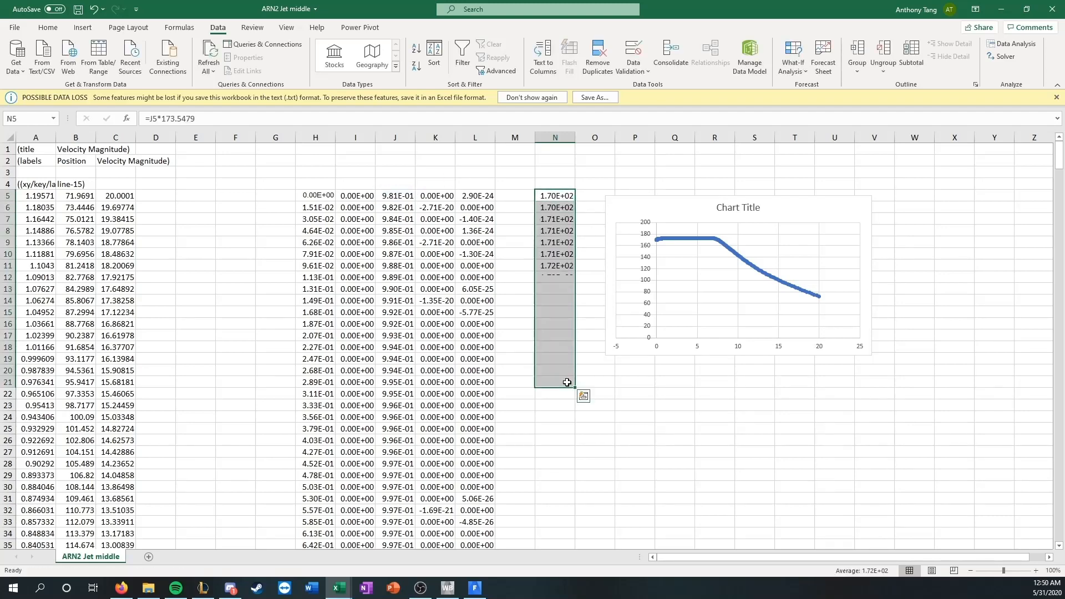
double_click(561, 265)
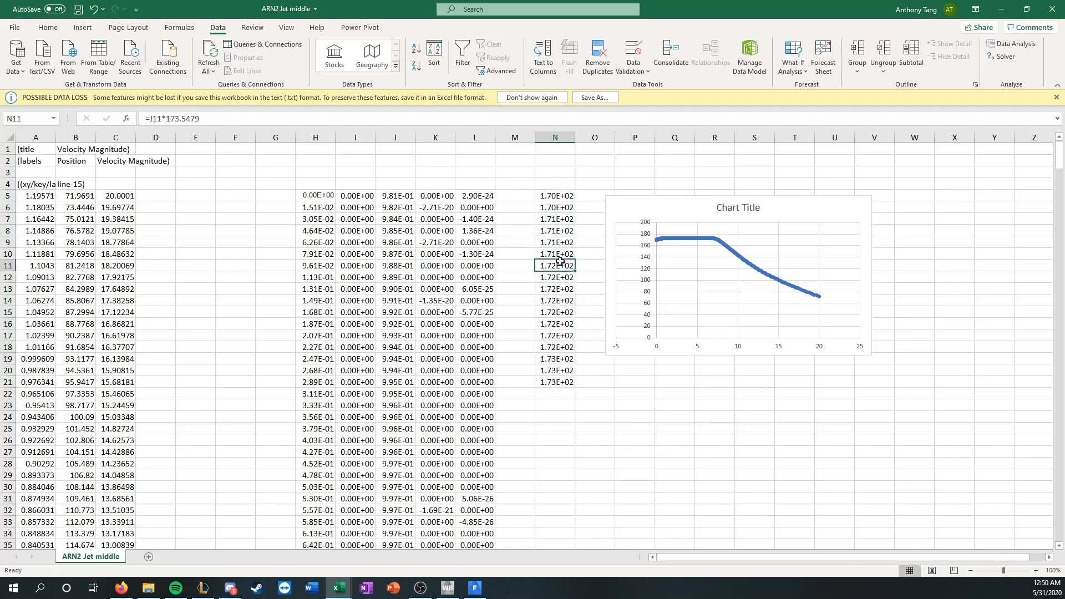
key("Return")
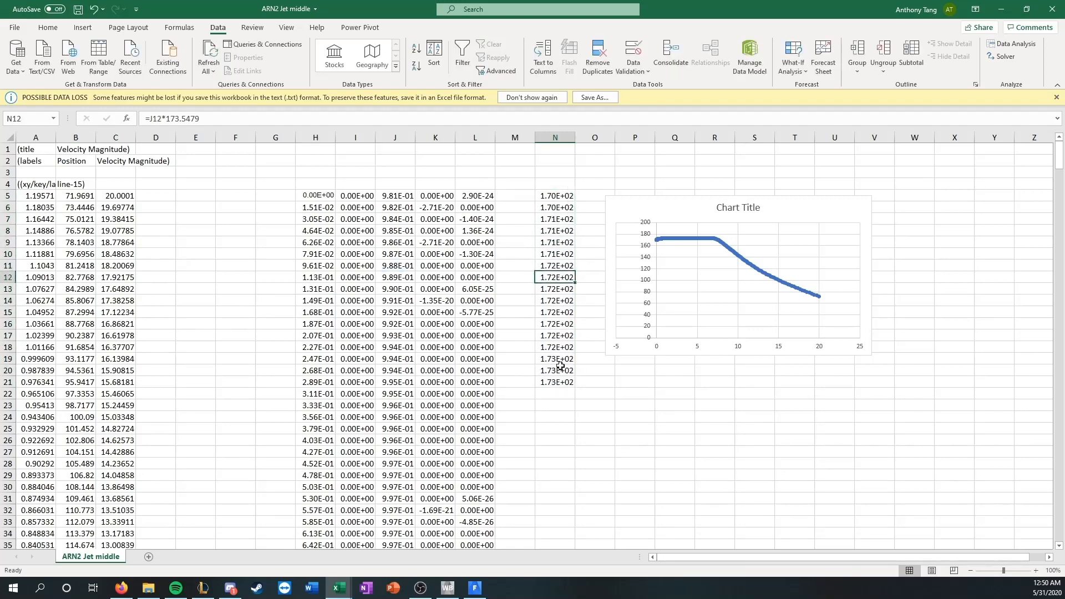
left_click(564, 384)
left_click_drag(576, 388, 528, 293)
left_click(674, 300)
scroll(878, 391, "up", 2)
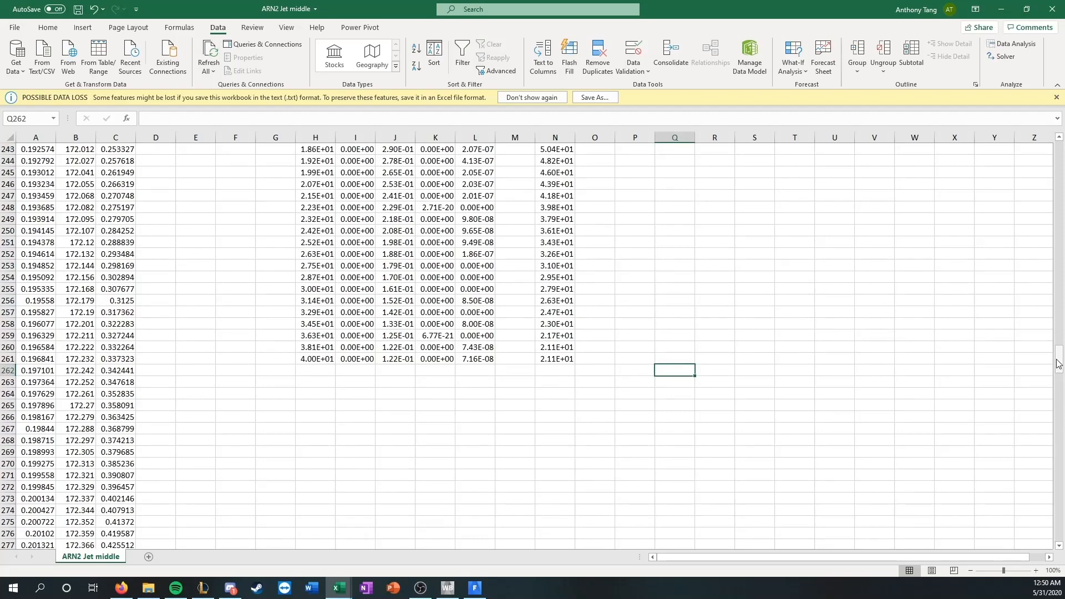
Compare column H with the variable order in the WIND data file's header in Firefox, and return to Excel
left_click_drag(1057, 363, 1058, 150)
left_click(314, 195)
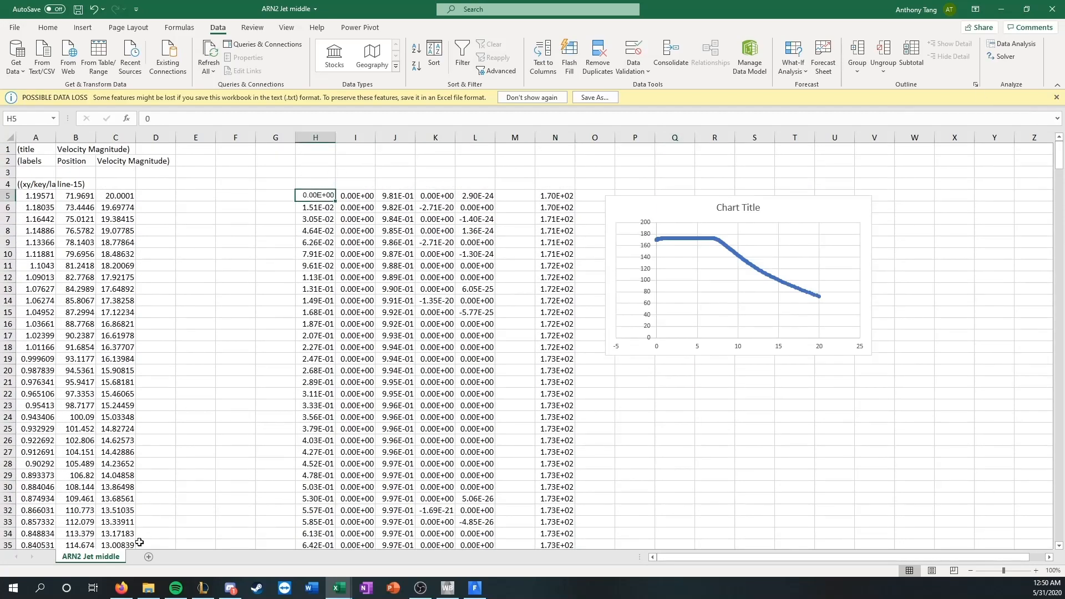
left_click(122, 587)
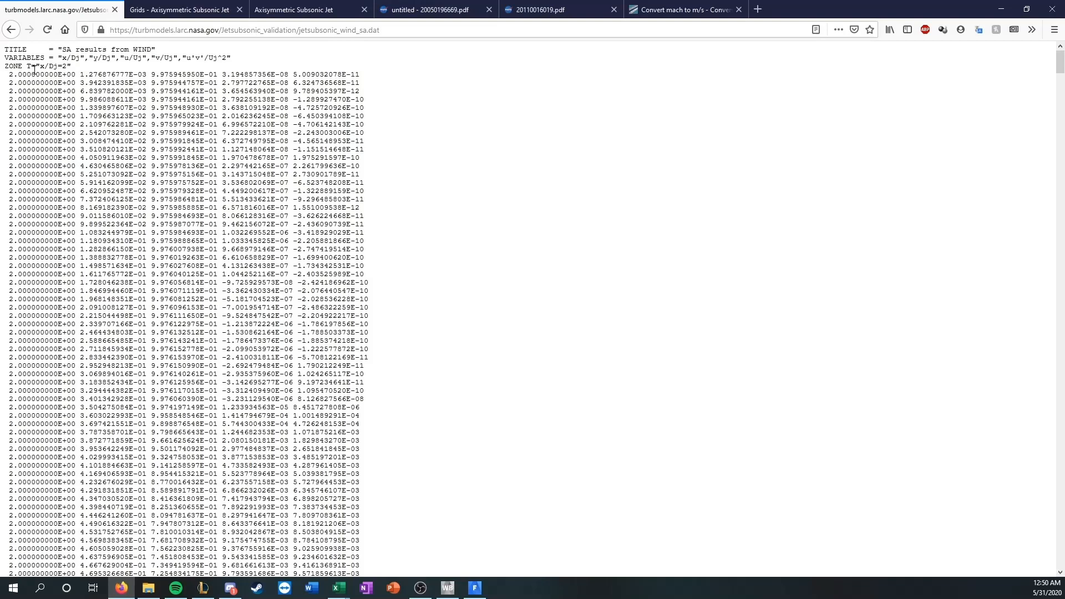
left_click(1001, 9)
Move the chart clear of column N and add a second data series with X values from H5:H261
left_click_drag(849, 201, 885, 193)
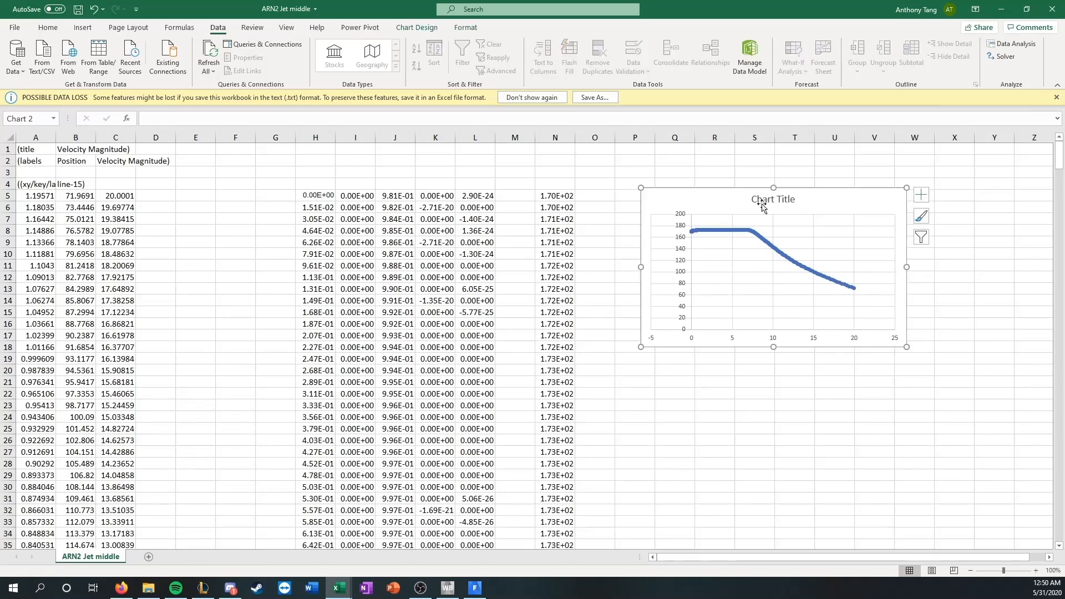
left_click(920, 237)
left_click(609, 464)
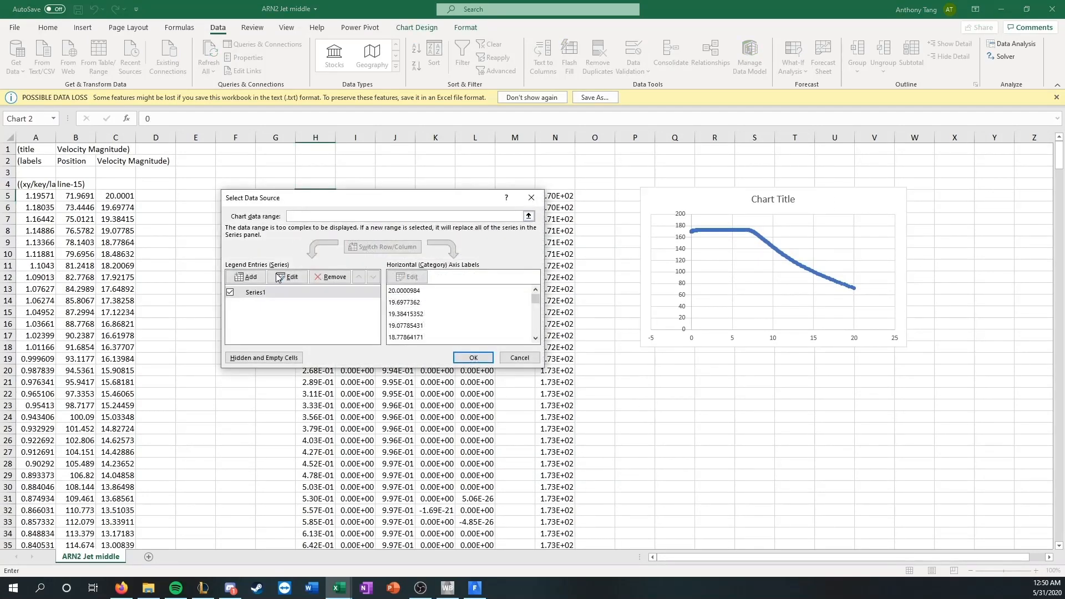
left_click(246, 278)
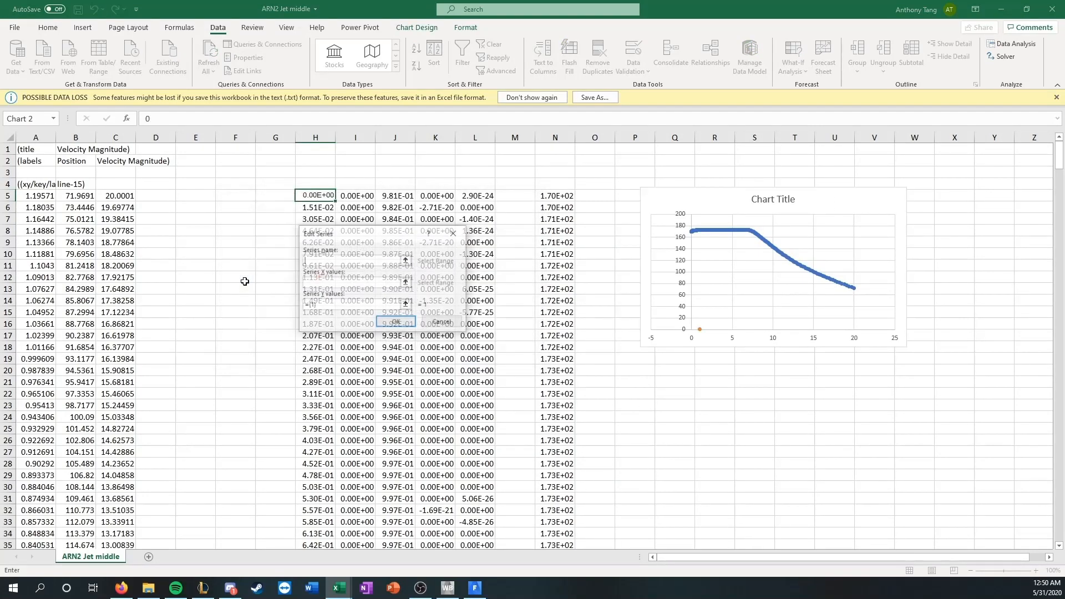
left_click(316, 197)
key("ctrl+shift+Down")
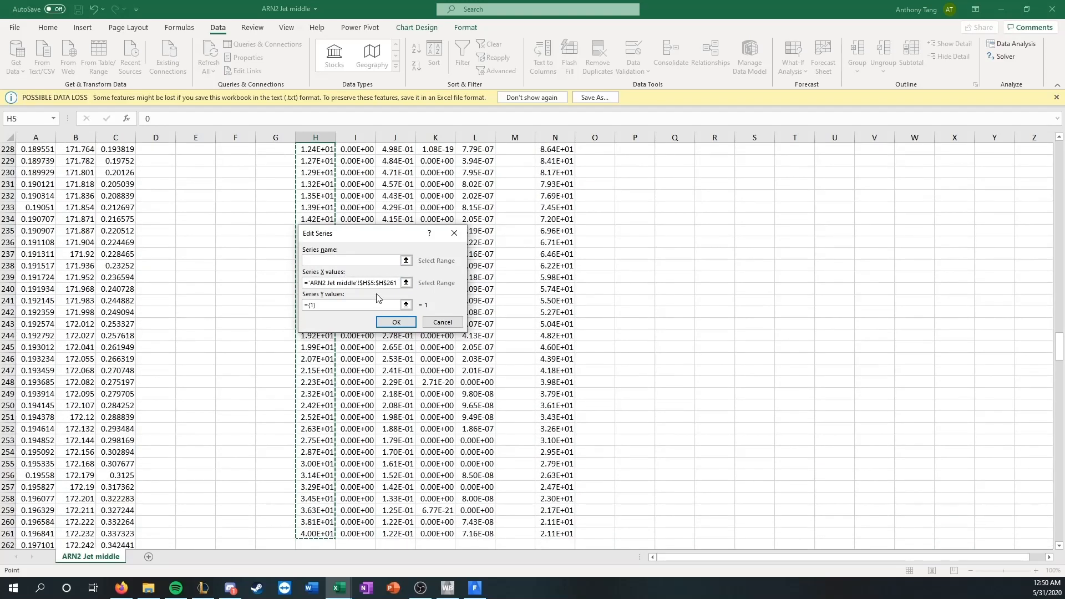
left_click(396, 321)
Set the second series' Y values to N5:N261 and apply the chart's data source changes
left_click(261, 304)
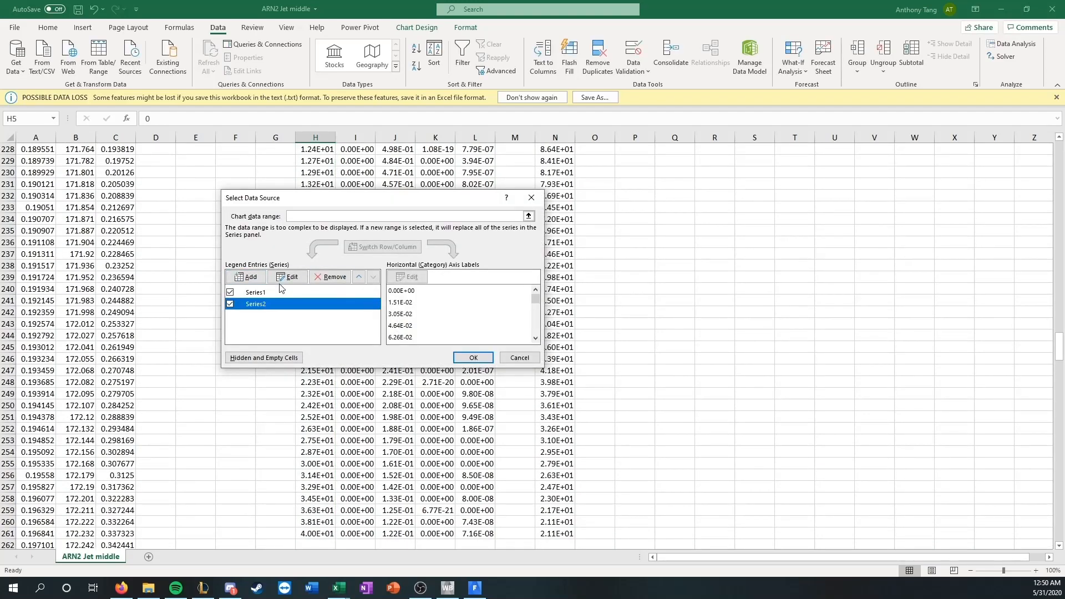
left_click(287, 277)
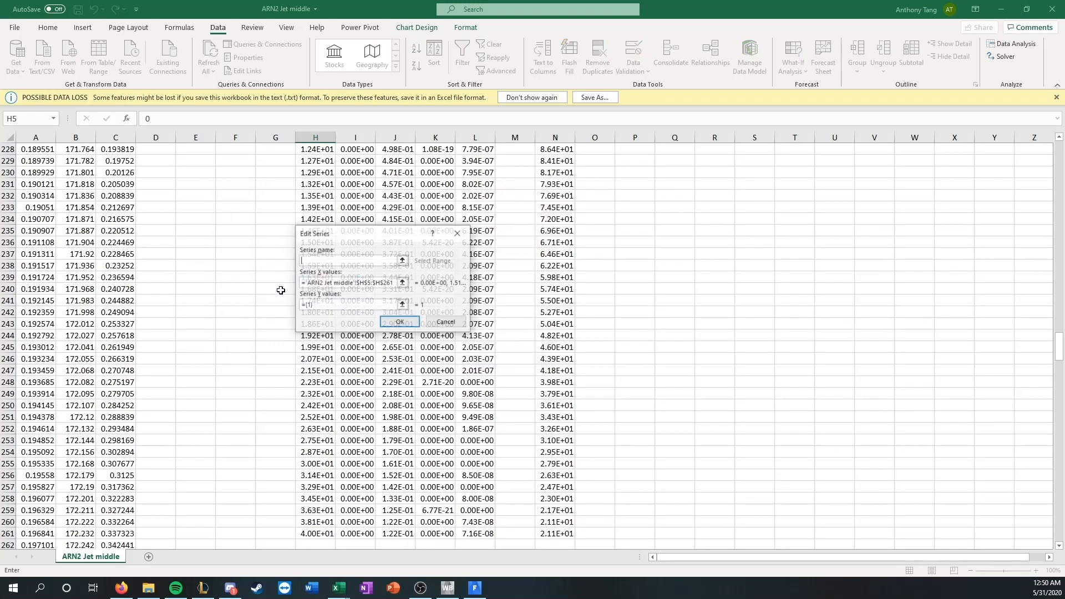
left_click(402, 305)
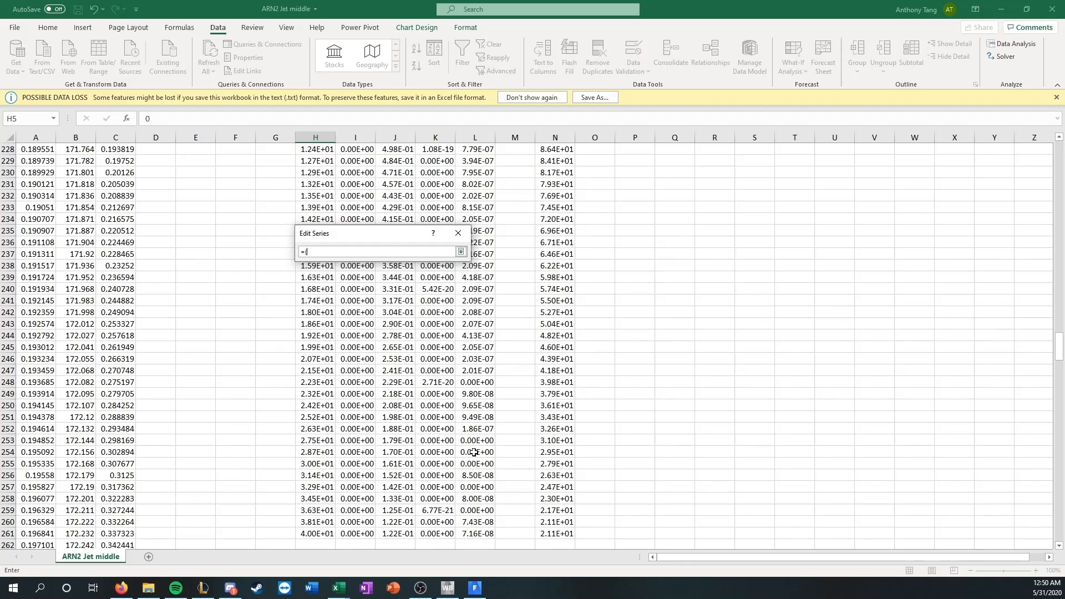
left_click(558, 535)
key("ctrl+shift+Up")
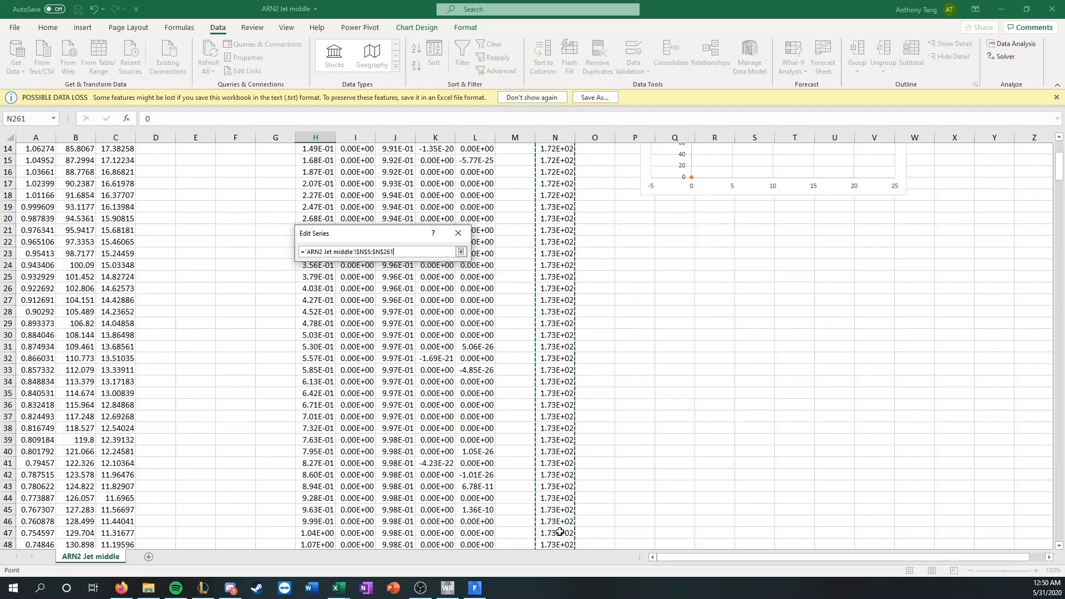
left_click(461, 251)
left_click(405, 327)
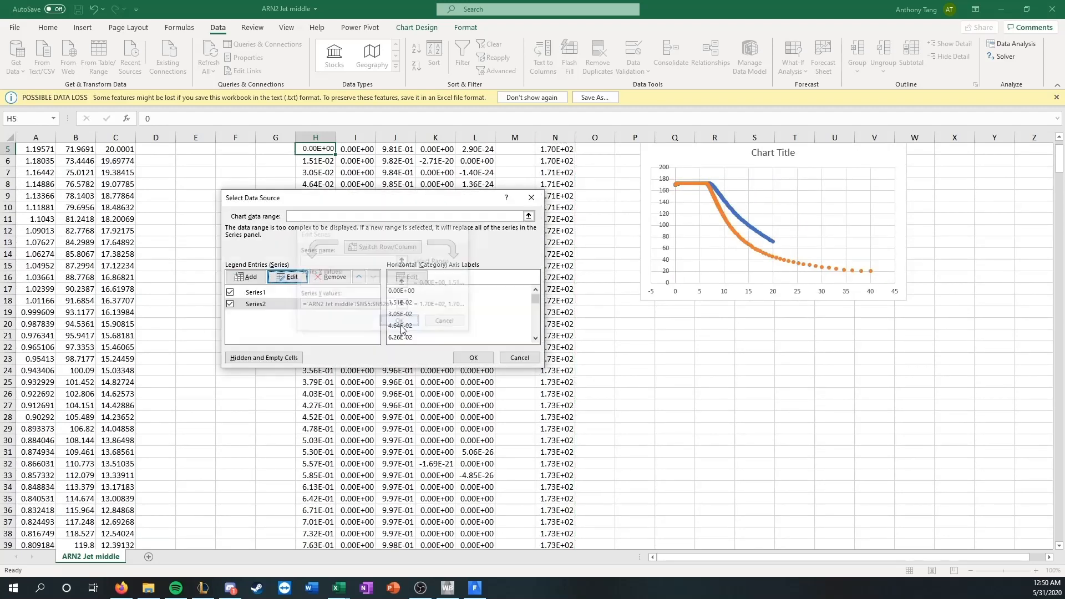
left_click(486, 350)
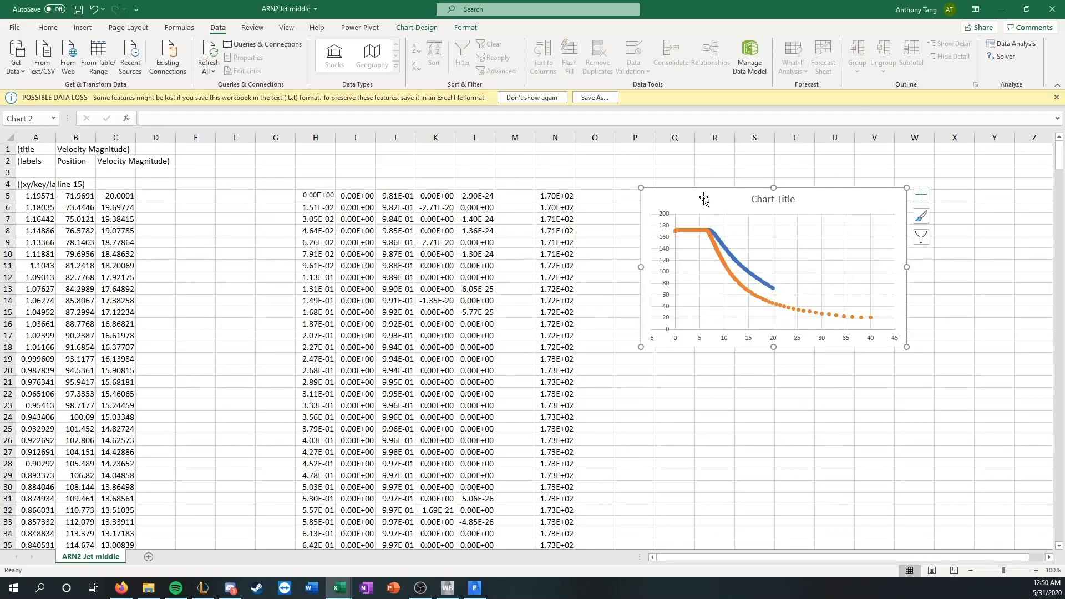
Reposition and slightly enlarge the chart, and name its second series "NASA CFD"
left_click_drag(704, 199, 669, 205)
left_click_drag(605, 355, 580, 389)
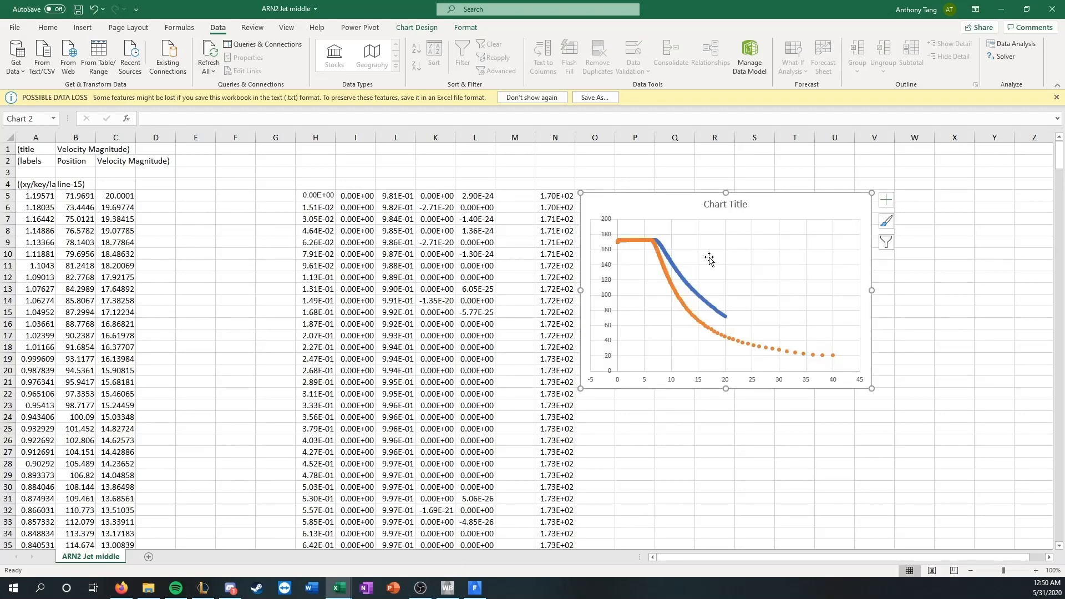
left_click(885, 242)
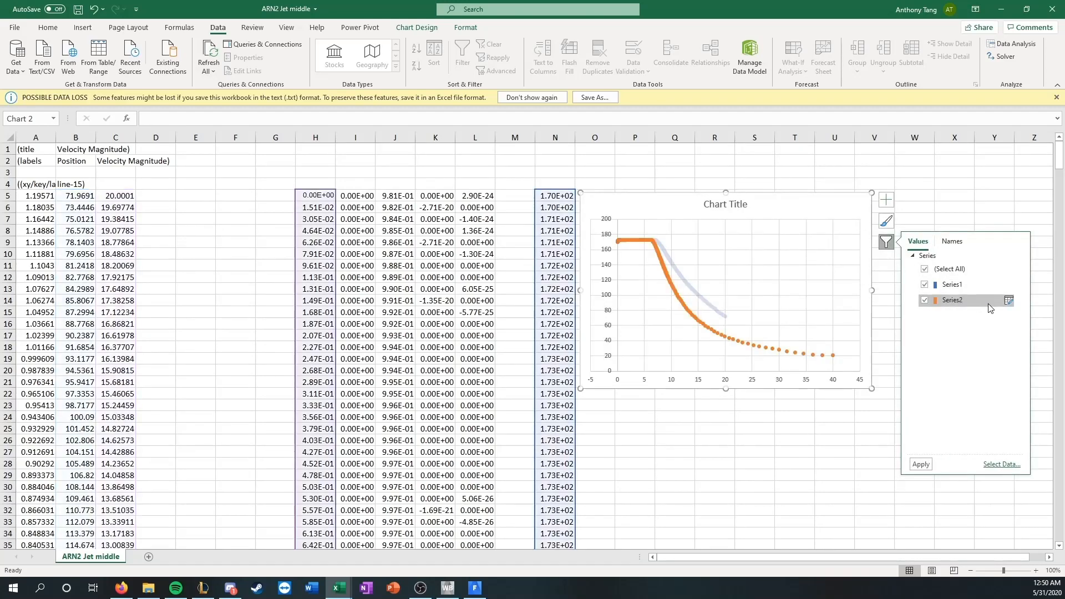
left_click(1008, 301)
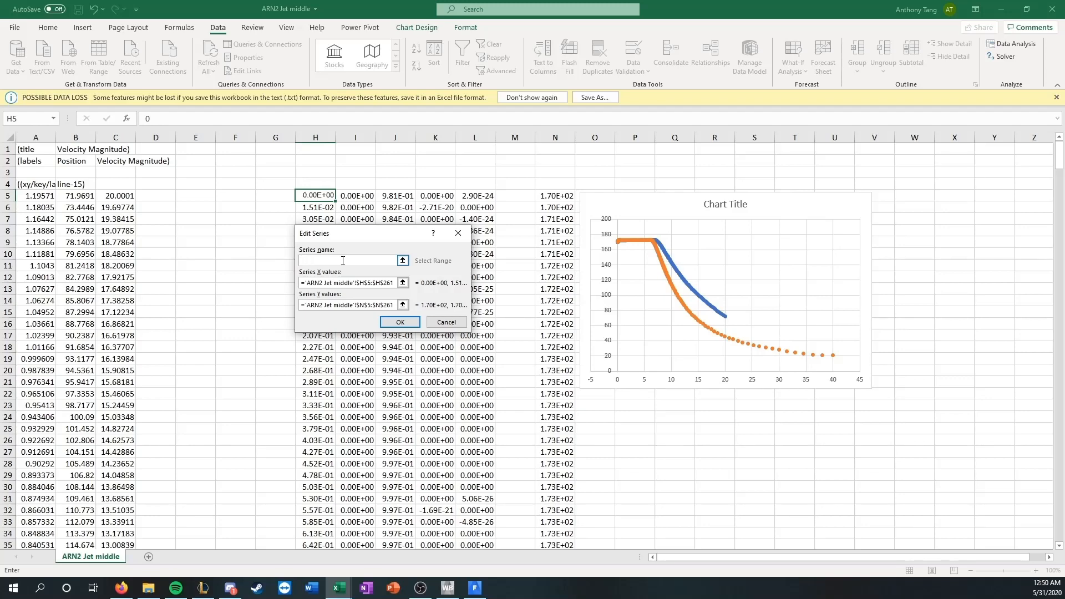
type("NASA CFD")
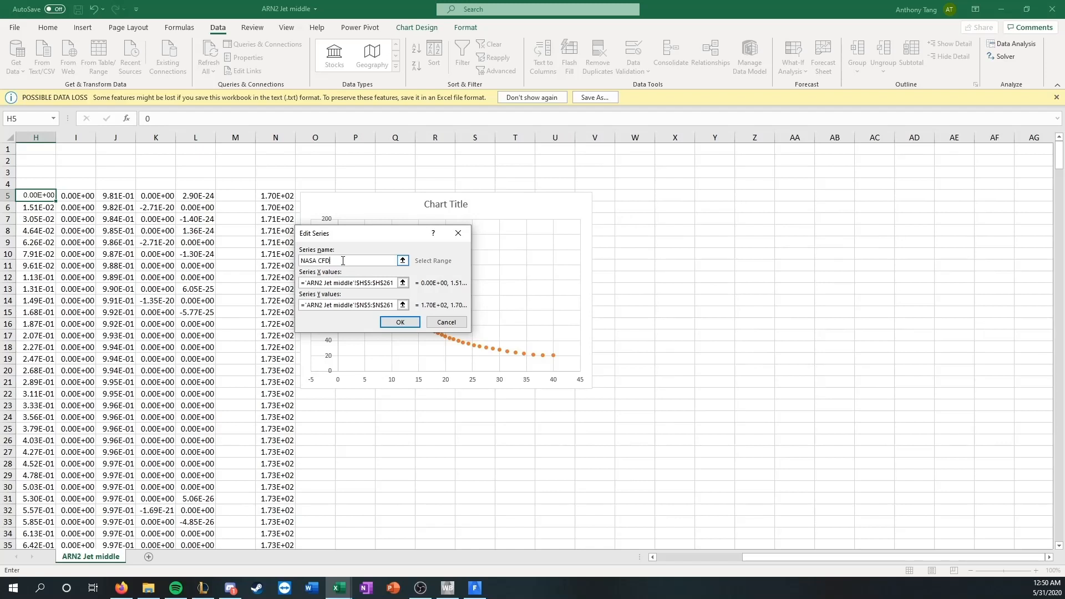
key("Return")
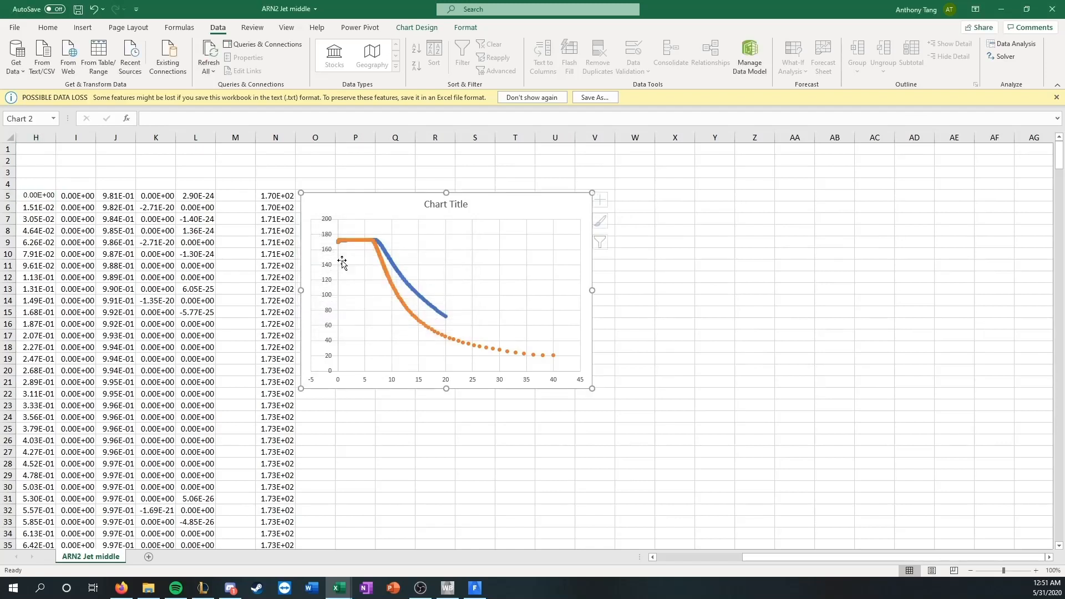
Enlarge the chart to about row 30 and column X to compare the two velocity curves
left_click_drag(591, 390, 745, 492)
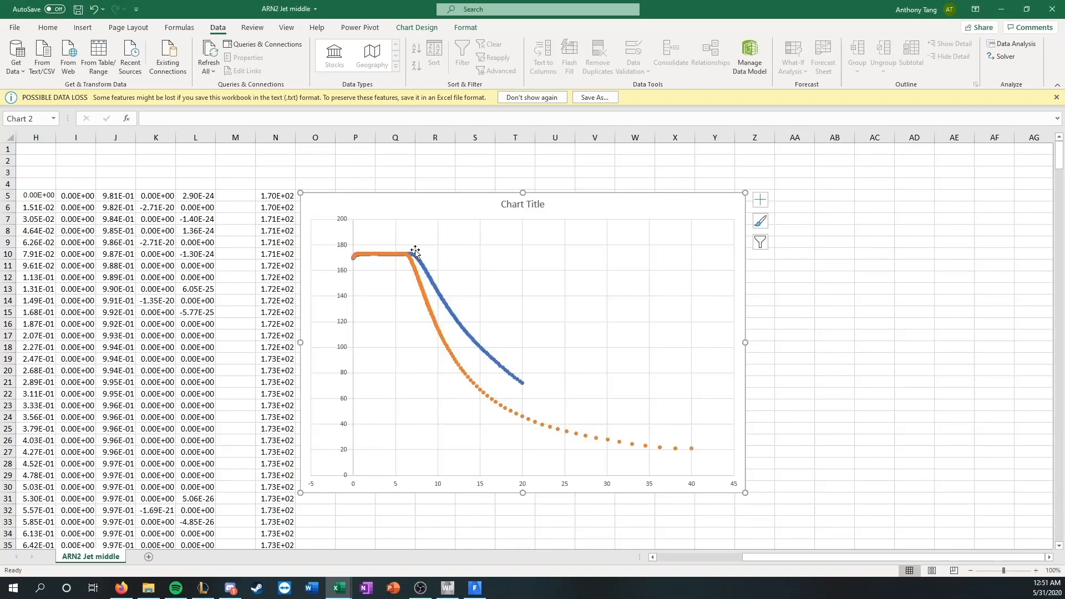
mouse_move(411, 259)
left_click_drag(777, 557, 696, 548)
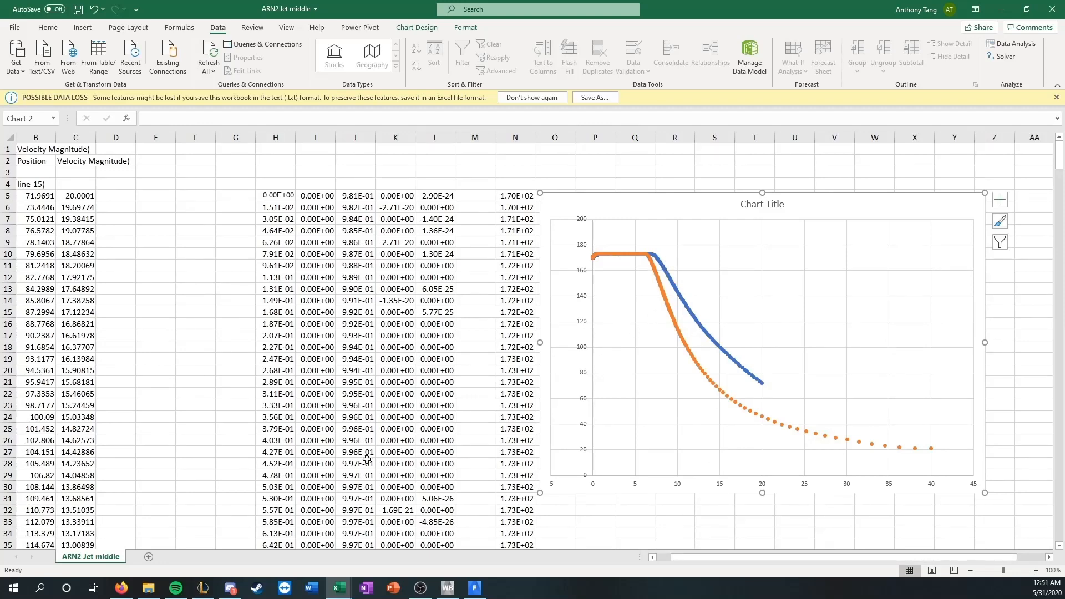
Switch to ANSYS Fluent, close the XY plot setup, and display the contour-1 velocity magnitude contours
left_click(475, 587)
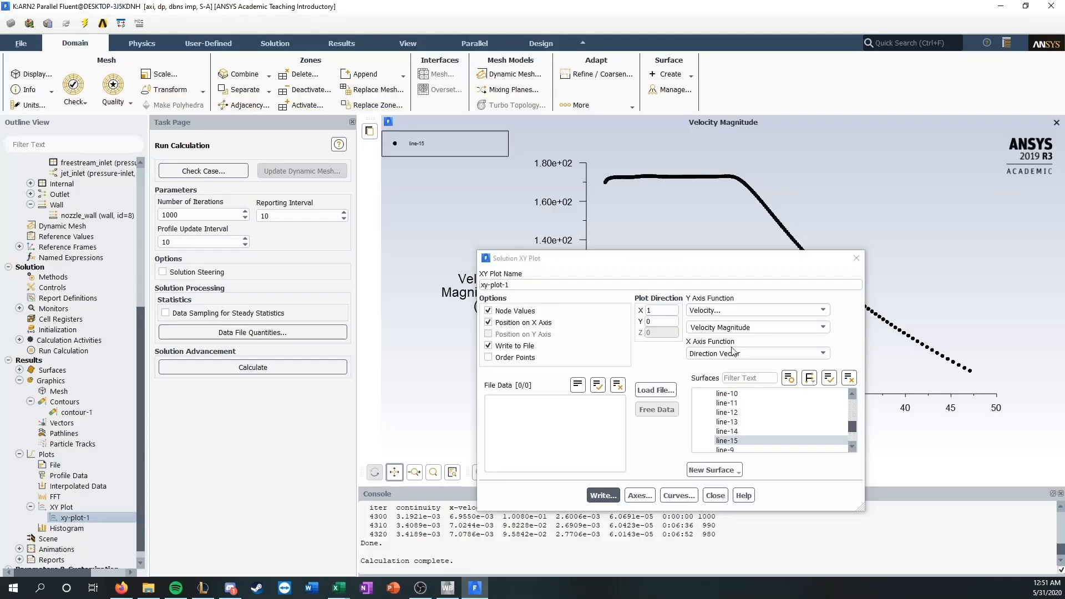
left_click(862, 250)
double_click(112, 409)
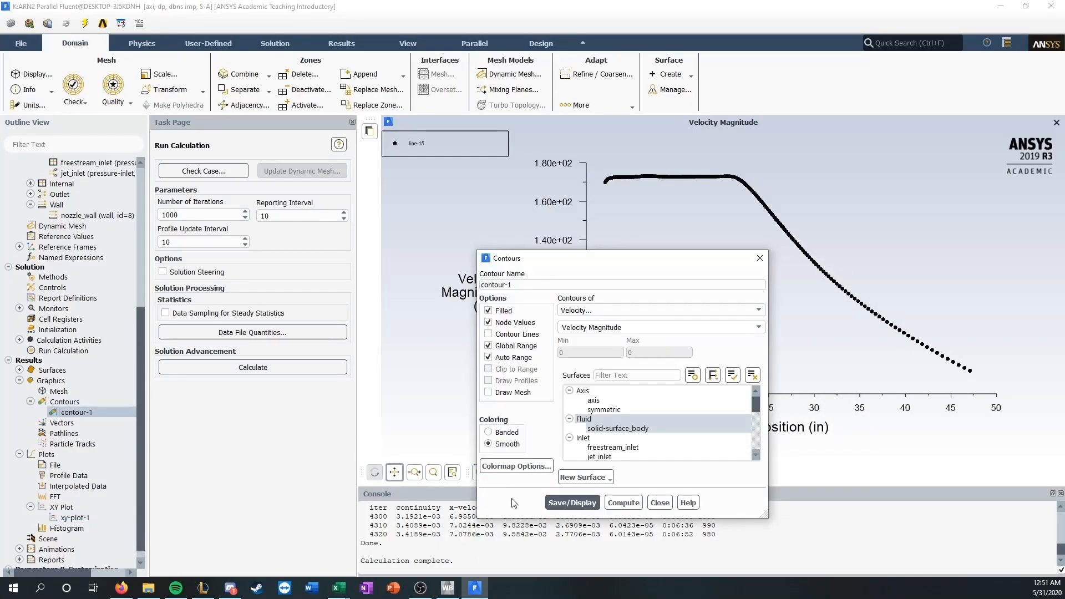
left_click(563, 502)
left_click(659, 503)
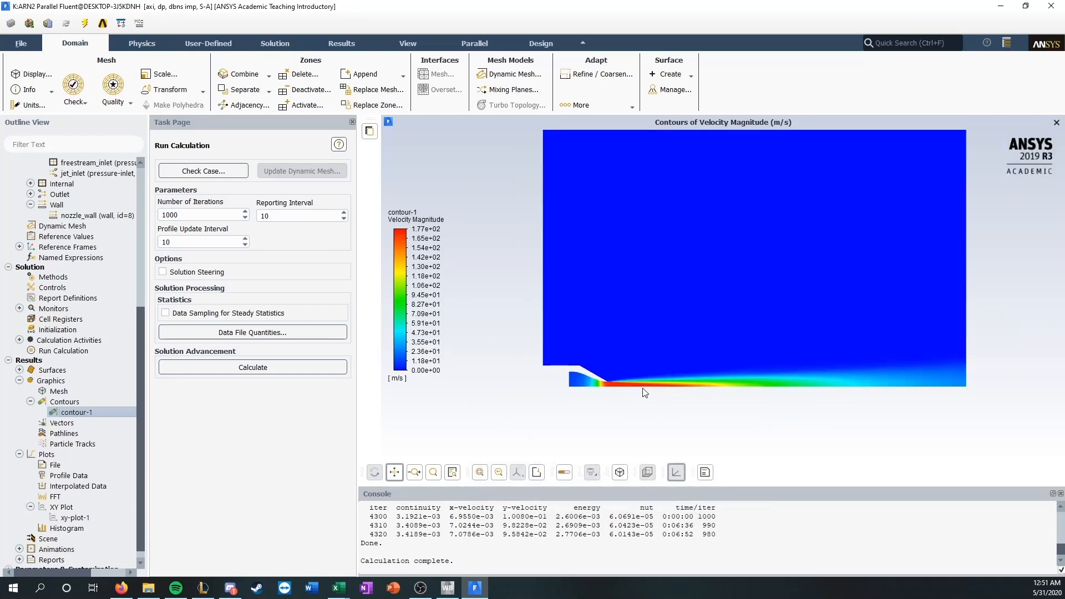
Close the ANSYS Fluent session and confirm the exit
left_click(1050, 6)
left_click(527, 304)
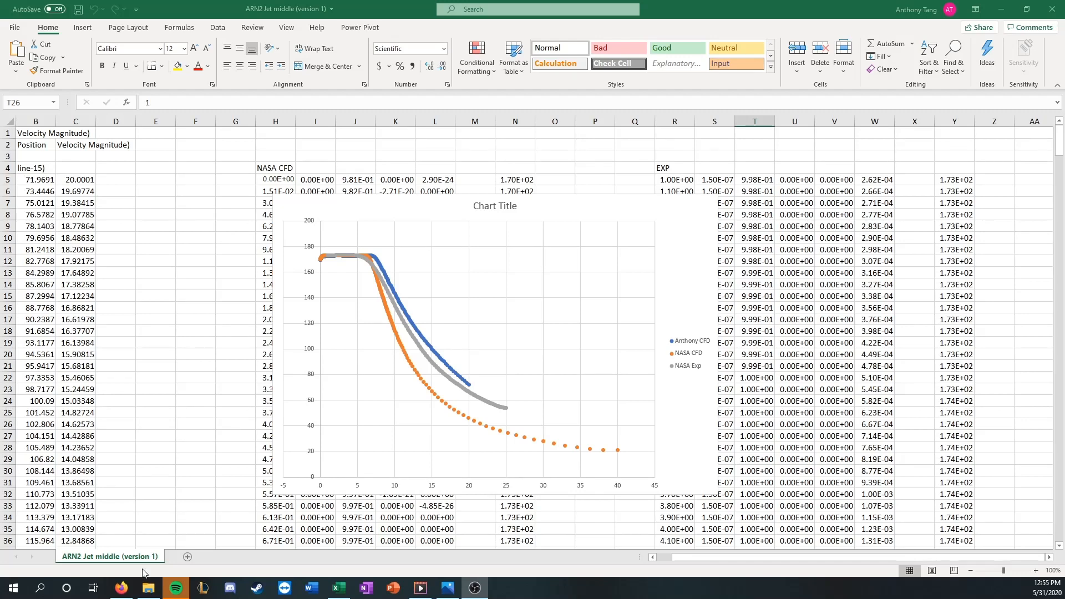
In Firefox, inspect the title of NASA's axisymmetric subsonic jet experimental line data and return to the validation case page
left_click(121, 589)
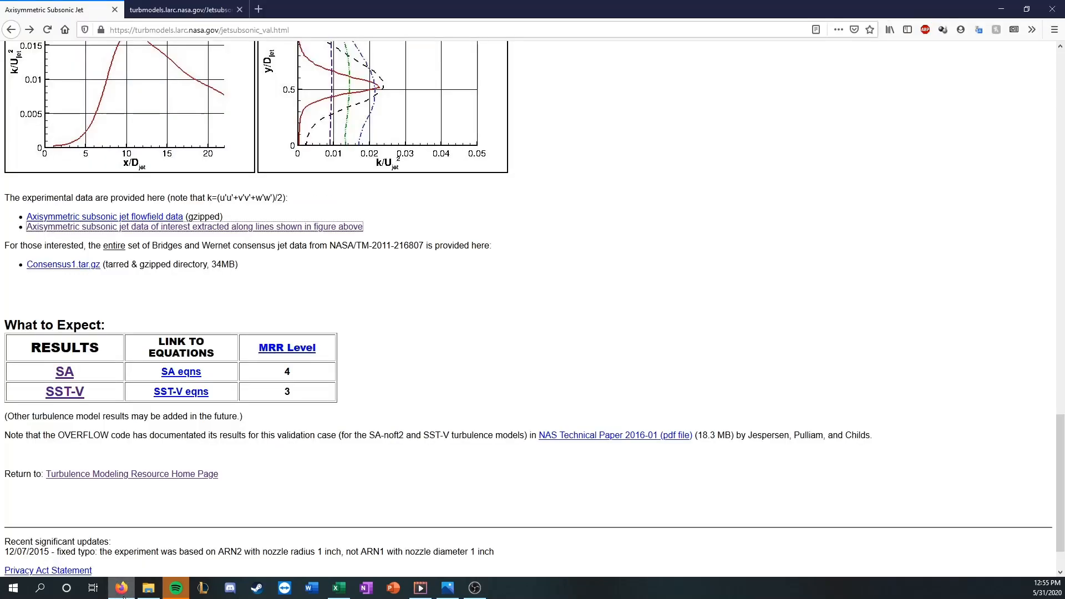
scroll(468, 400, "up", 4)
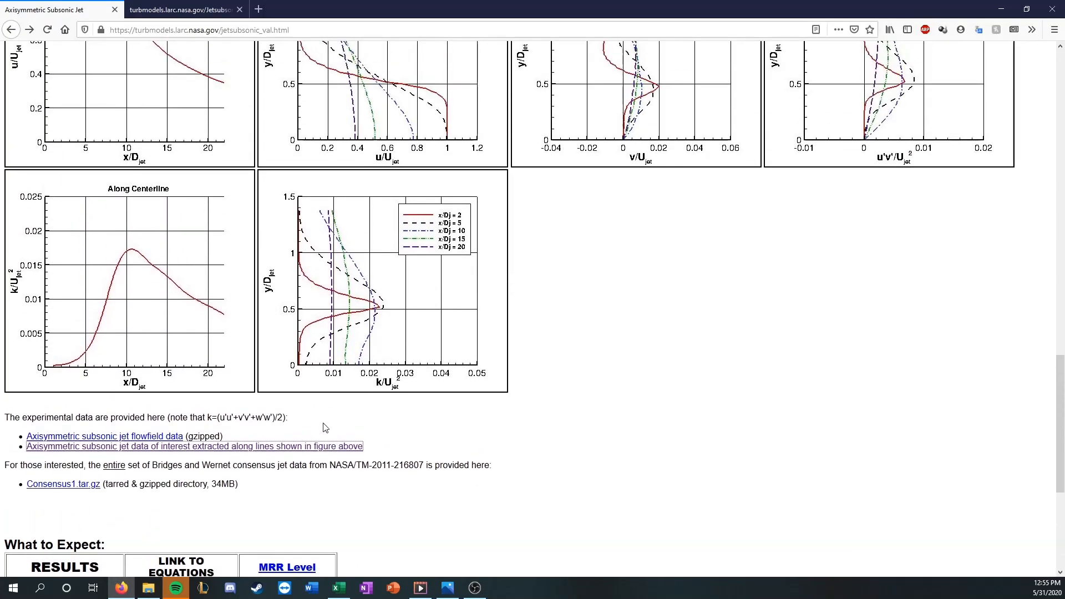
scroll(137, 460, "down", 3)
scroll(110, 466, "up", 3)
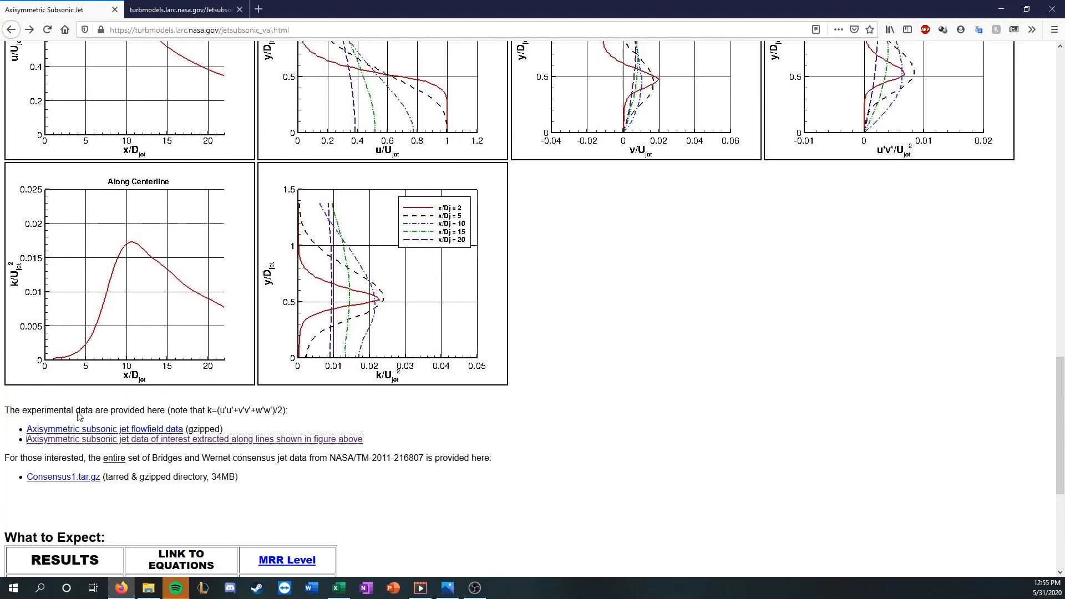
left_click(250, 456)
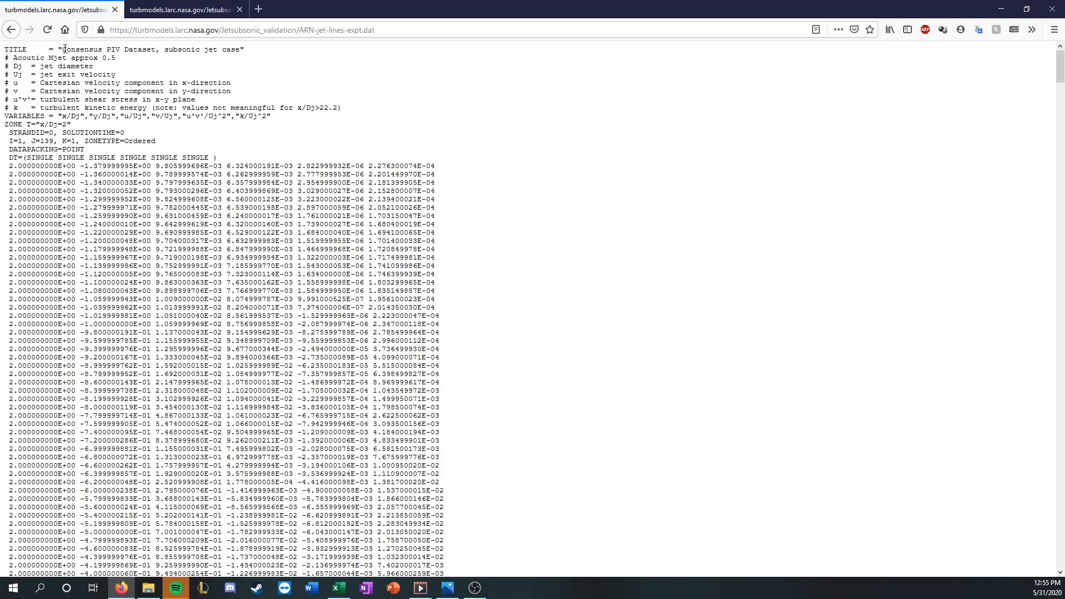
left_click_drag(65, 49, 225, 49)
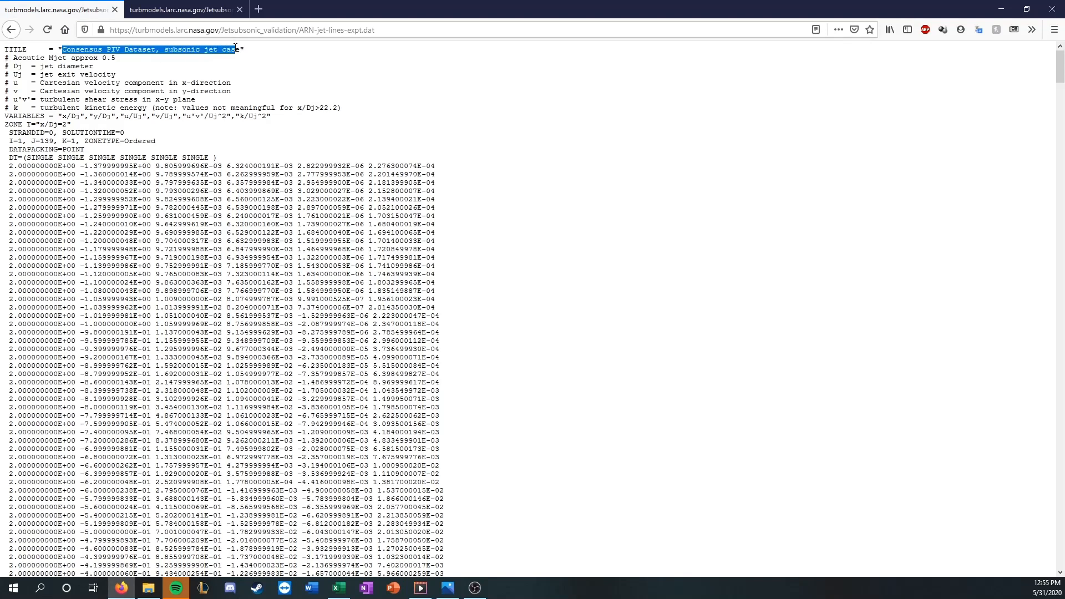
left_click(11, 29)
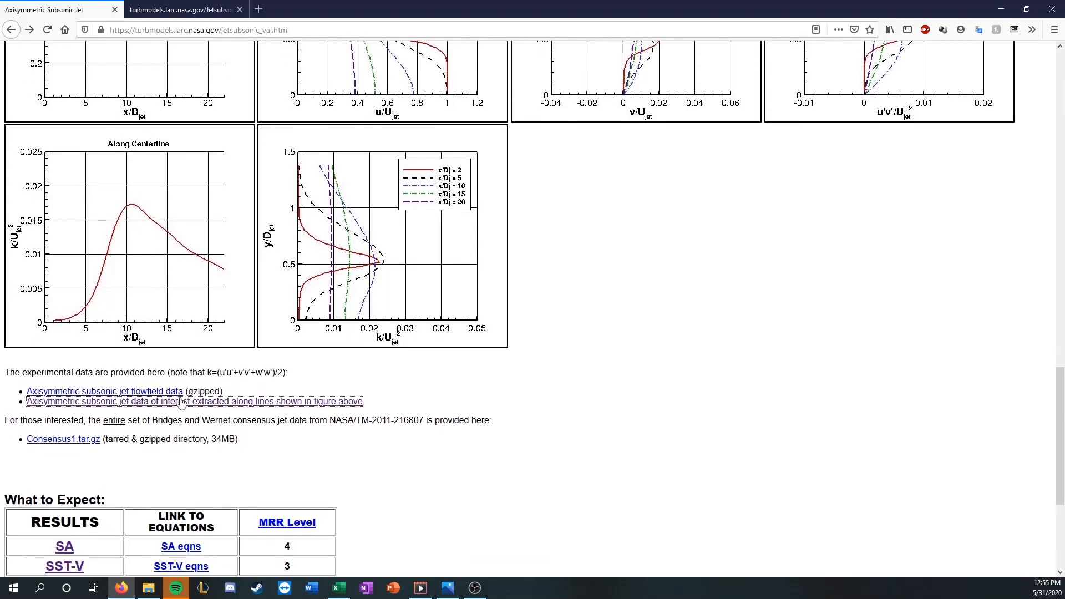
Look up the WIND data file on NASA's SA results page and switch back to Excel
scroll(180, 402, "up", 3)
scroll(183, 373, "down", 5)
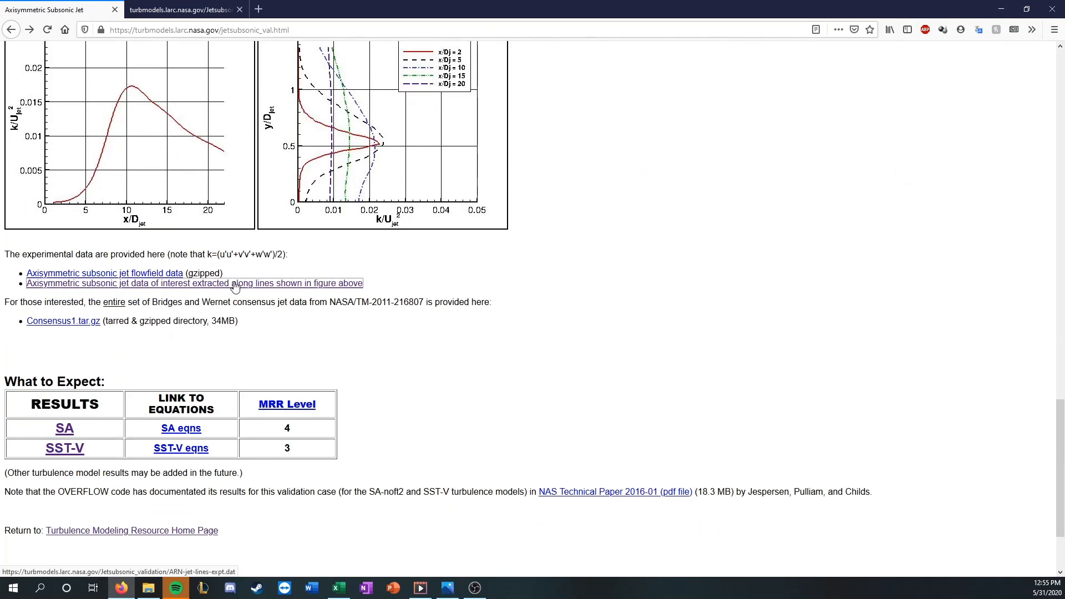
left_click(64, 428)
scroll(166, 366, "down", 15)
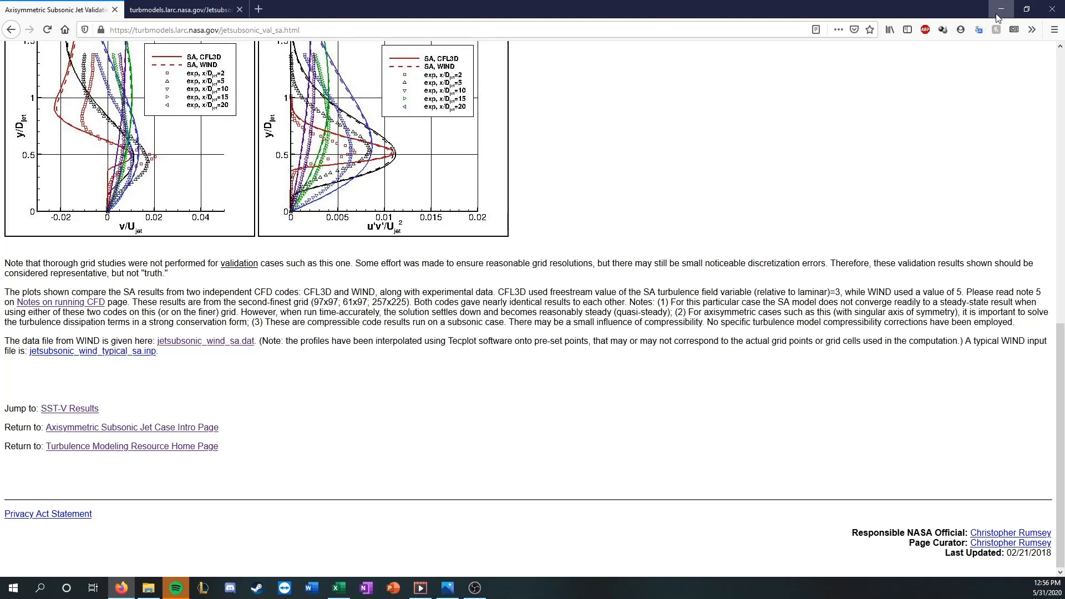
left_click(338, 588)
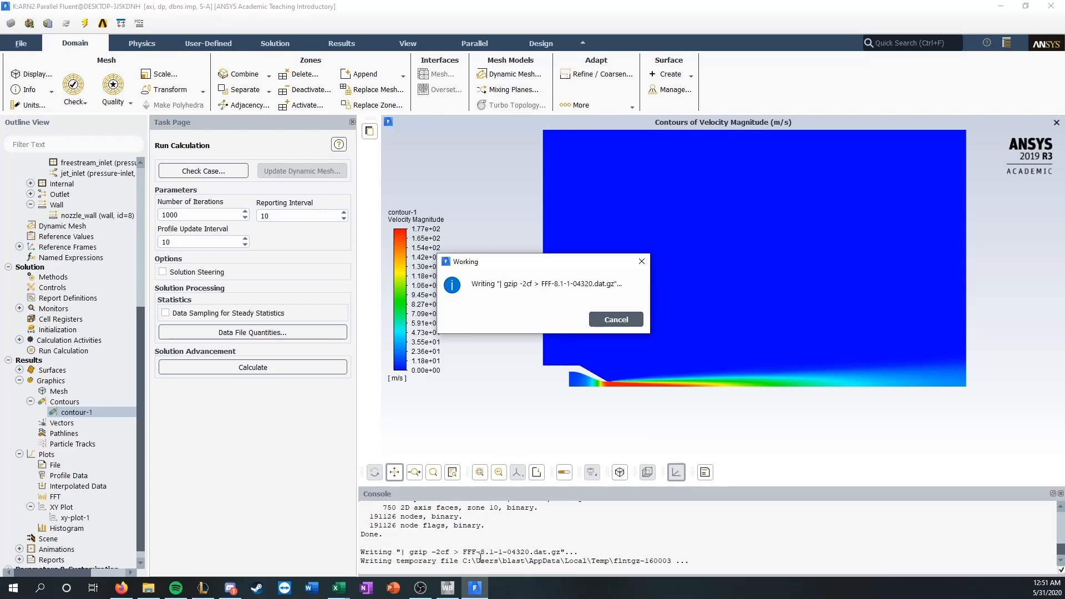
Open the ARN2 system's results in CFD-Post from Workbench and hide Contour 1 and Contour 3
left_click(447, 587)
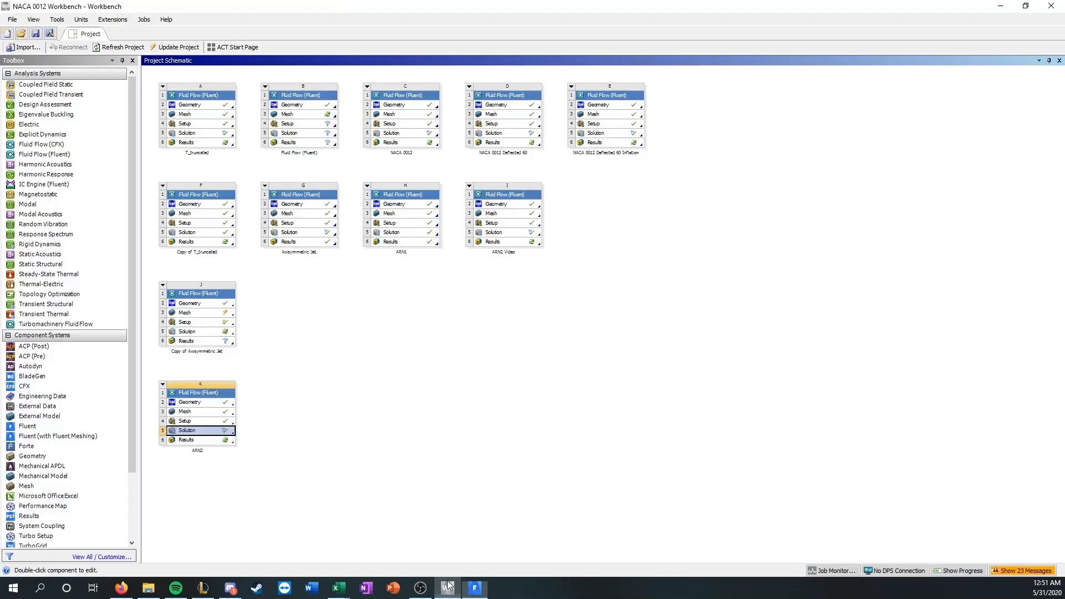
double_click(188, 440)
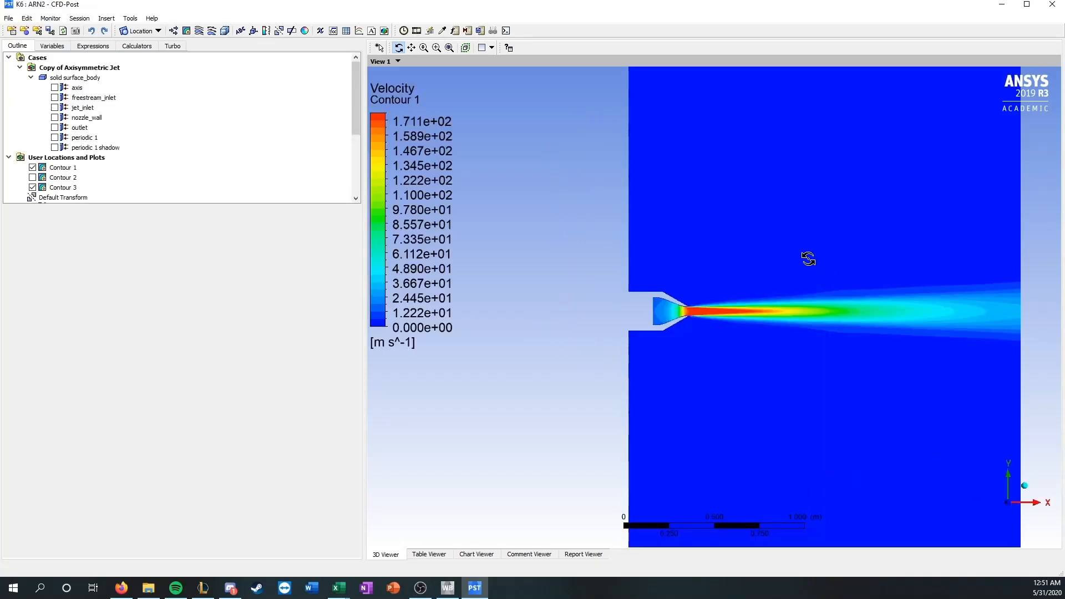
left_click(411, 48)
left_click_drag(700, 208, 631, 211)
middle_click_drag(810, 298, 587, 224)
left_click(33, 186)
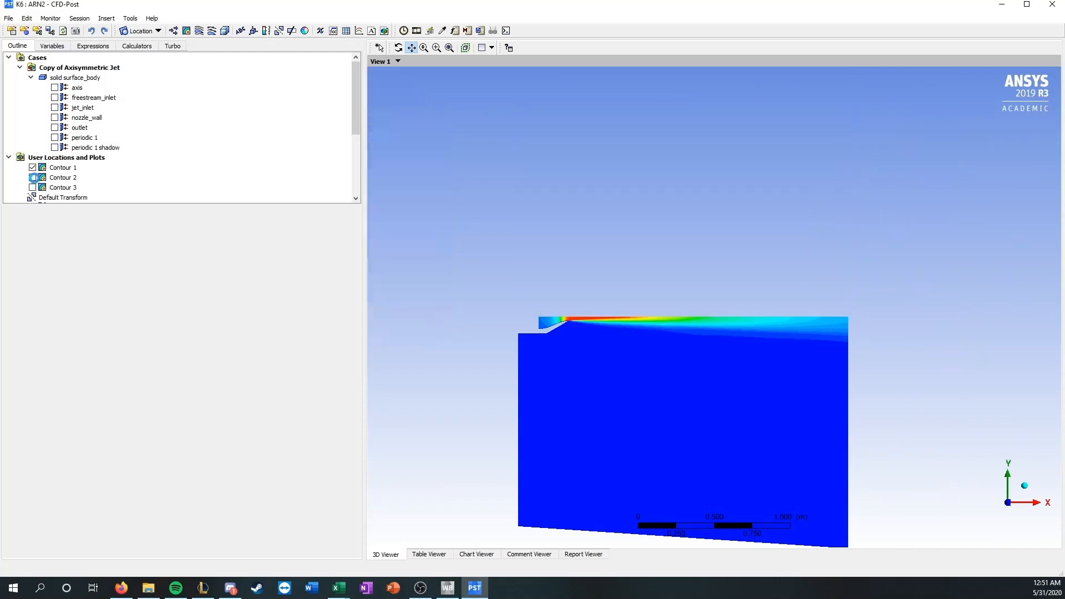
left_click(36, 167)
left_click(32, 168)
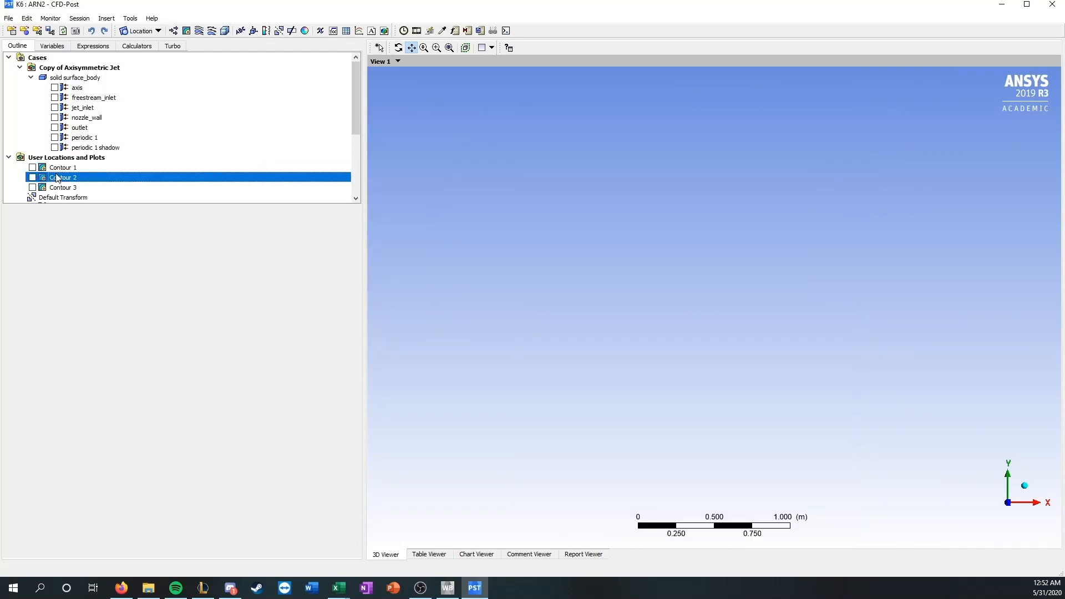
Insert Contour 4 on the periodic 1 location, showing Velocity with 30 contours
left_click(186, 31)
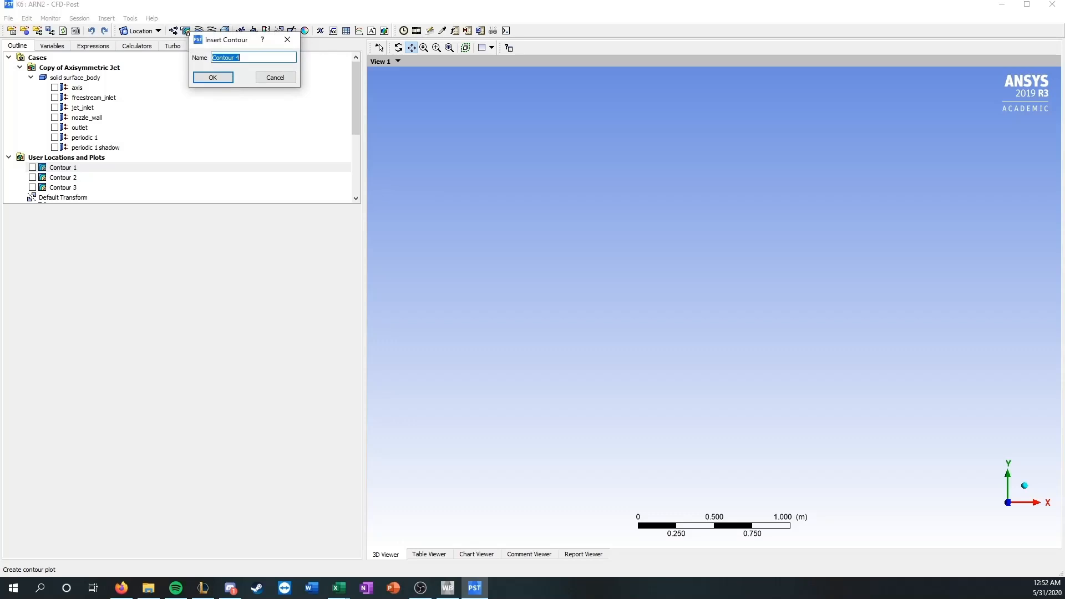
left_click(211, 77)
left_click(73, 257)
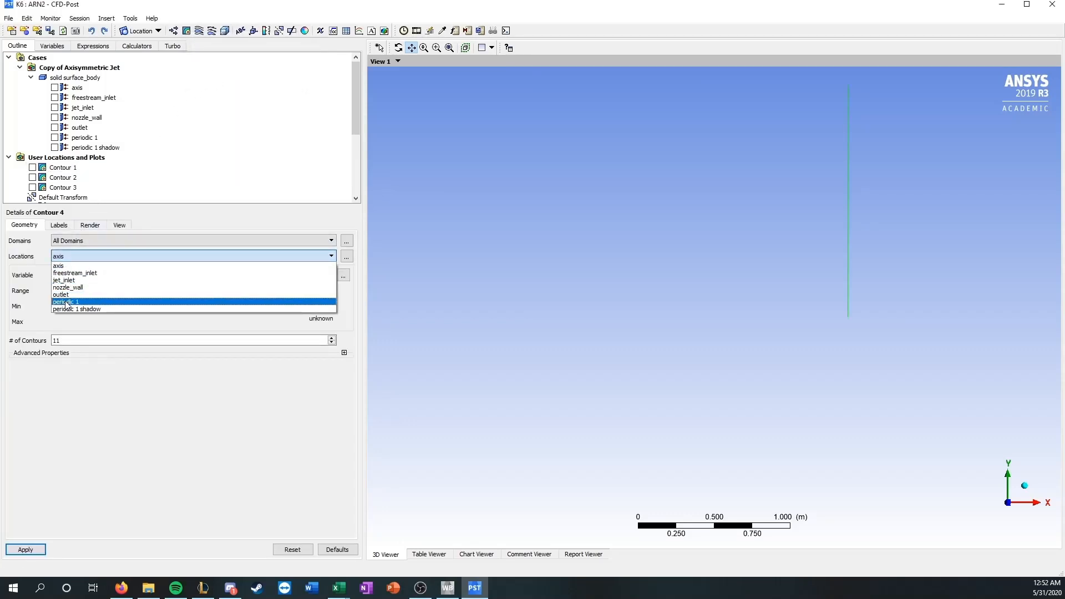
left_click(67, 302)
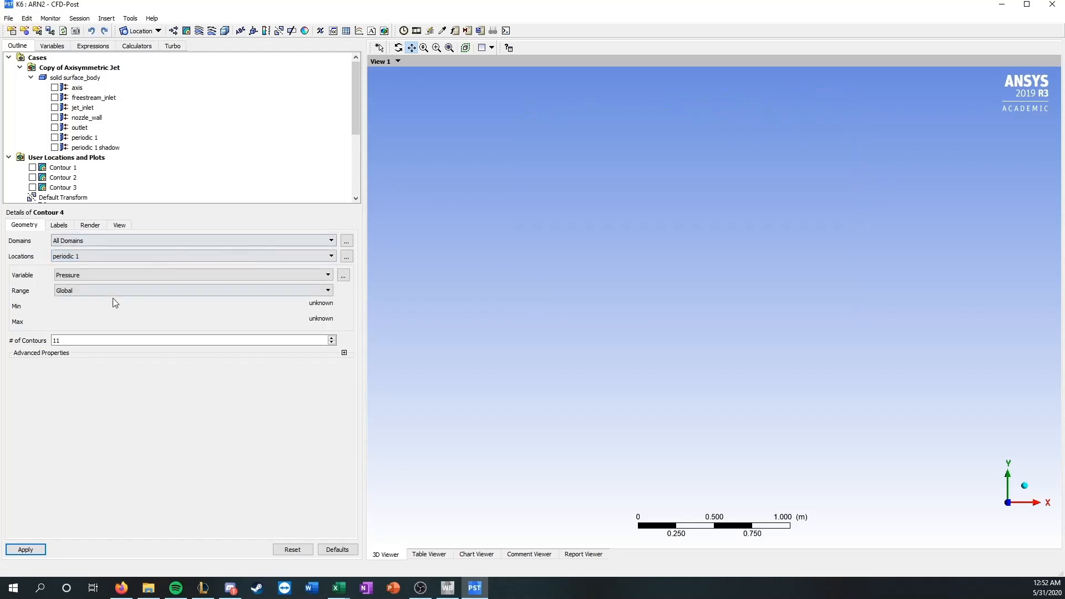
left_click(99, 340)
type("30")
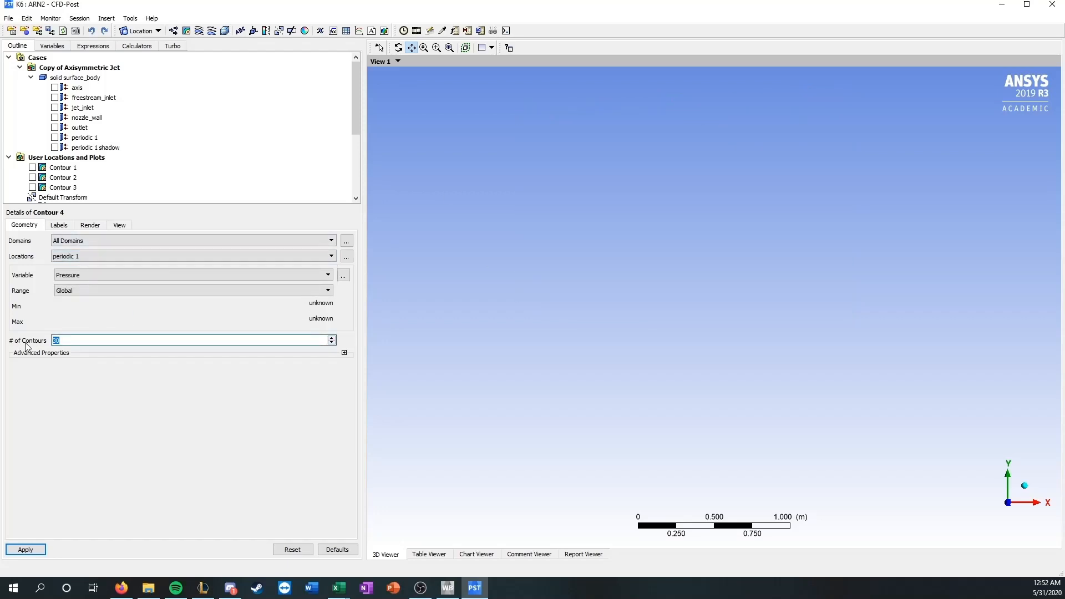
left_click(94, 276)
left_click(83, 322)
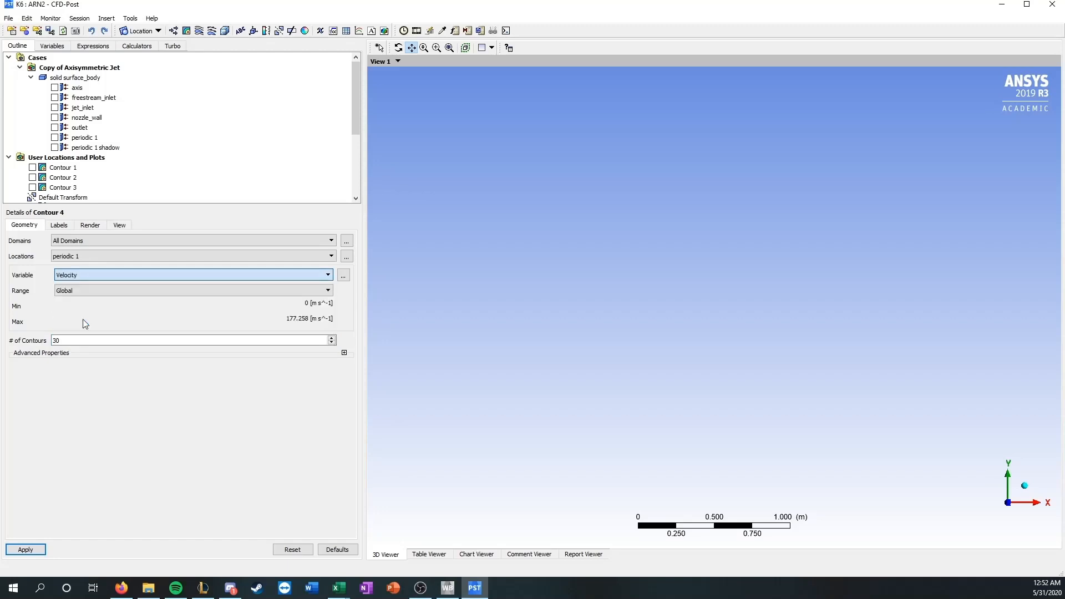
left_click(25, 549)
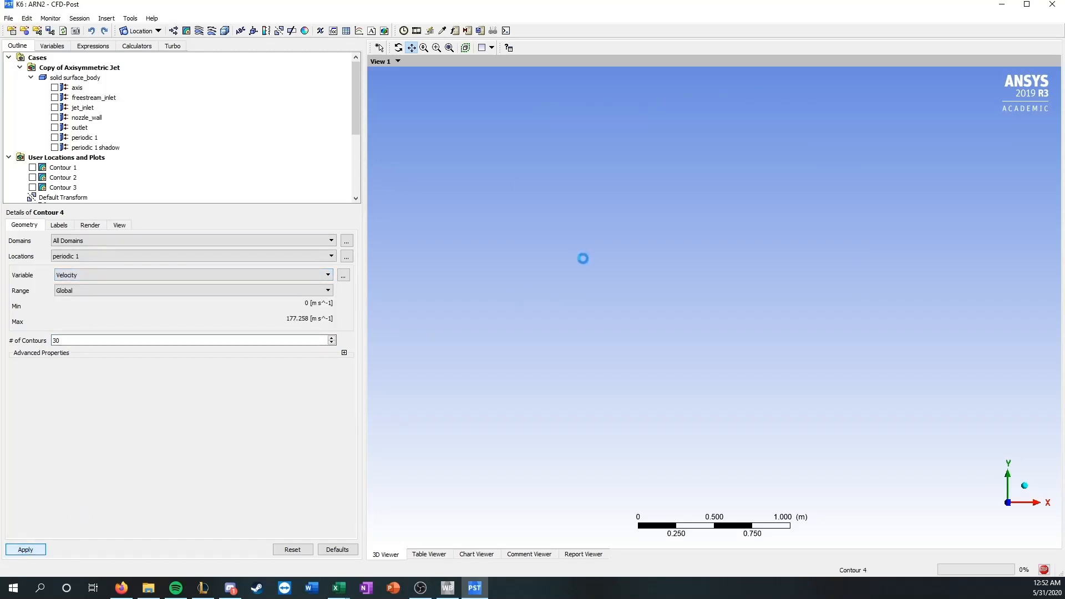
Reflect Contour 4 about the ZX Plane and apply the change
scroll(556, 327, "up", 2)
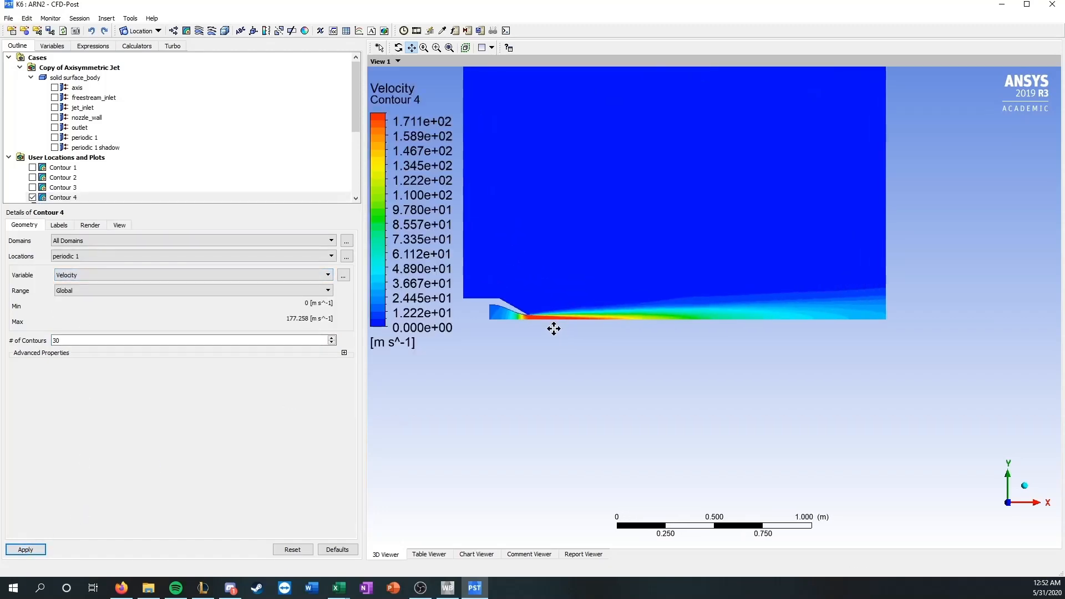
left_click_drag(554, 327, 646, 323)
scroll(28, 194, "down", 1)
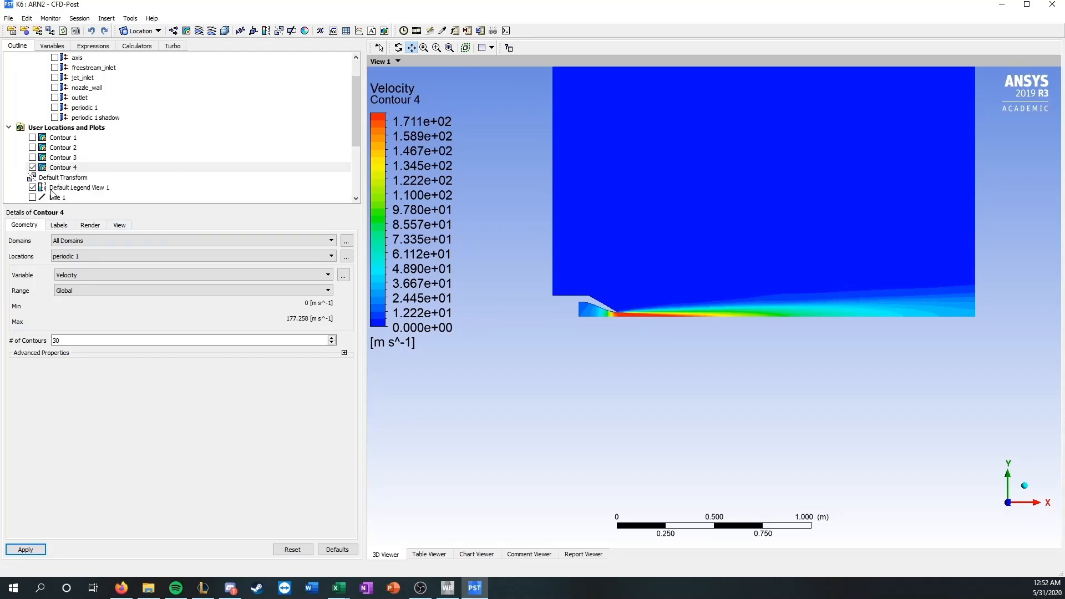
scroll(736, 257, "up", 2)
scroll(677, 277, "down", 3)
left_click_drag(677, 263, 632, 358)
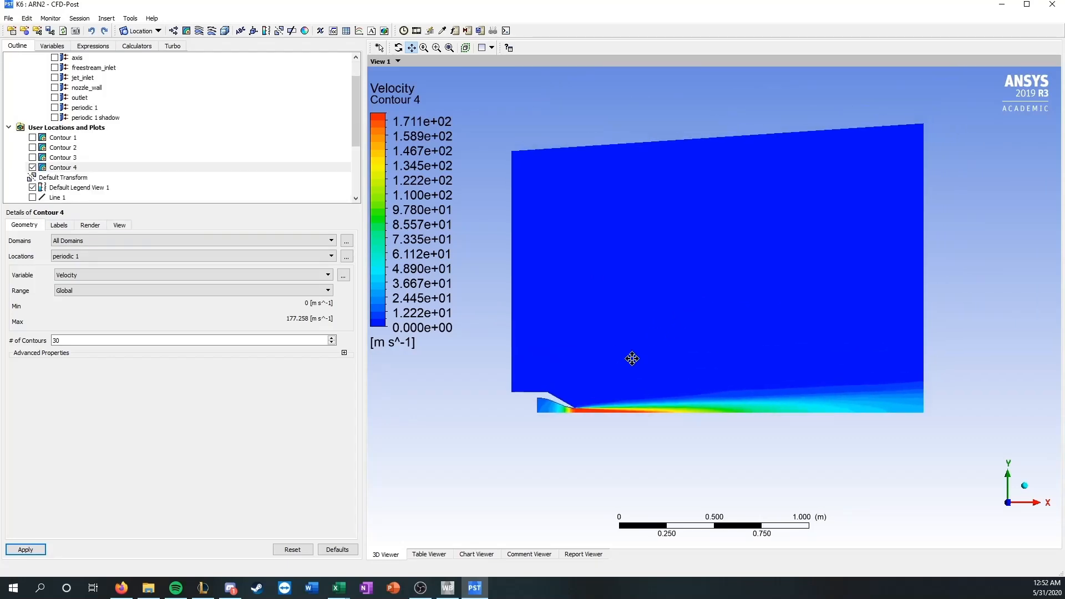
left_click(121, 227)
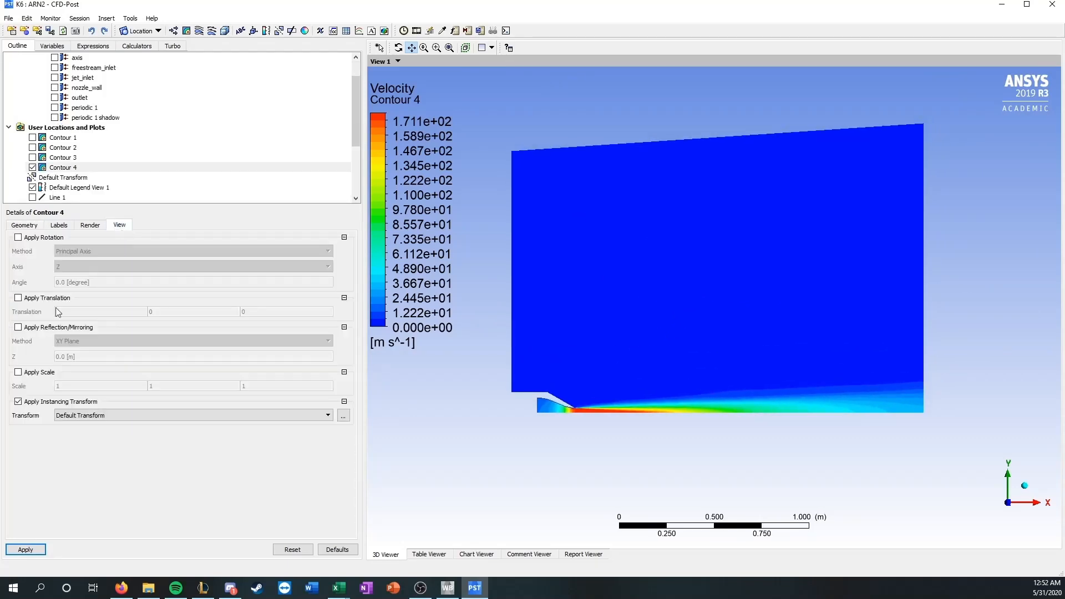
left_click(19, 327)
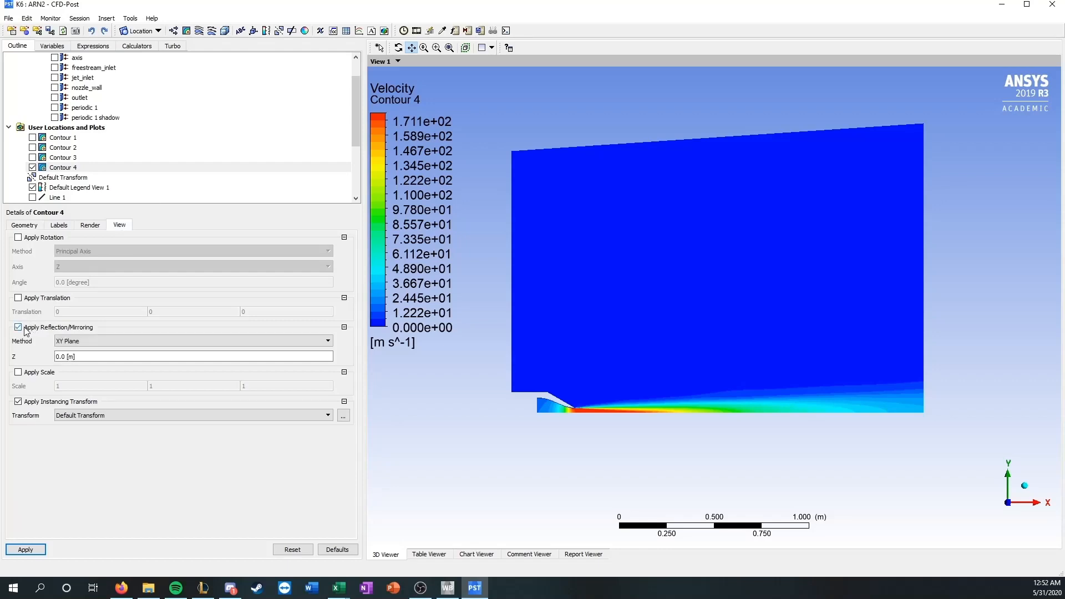
left_click(171, 341)
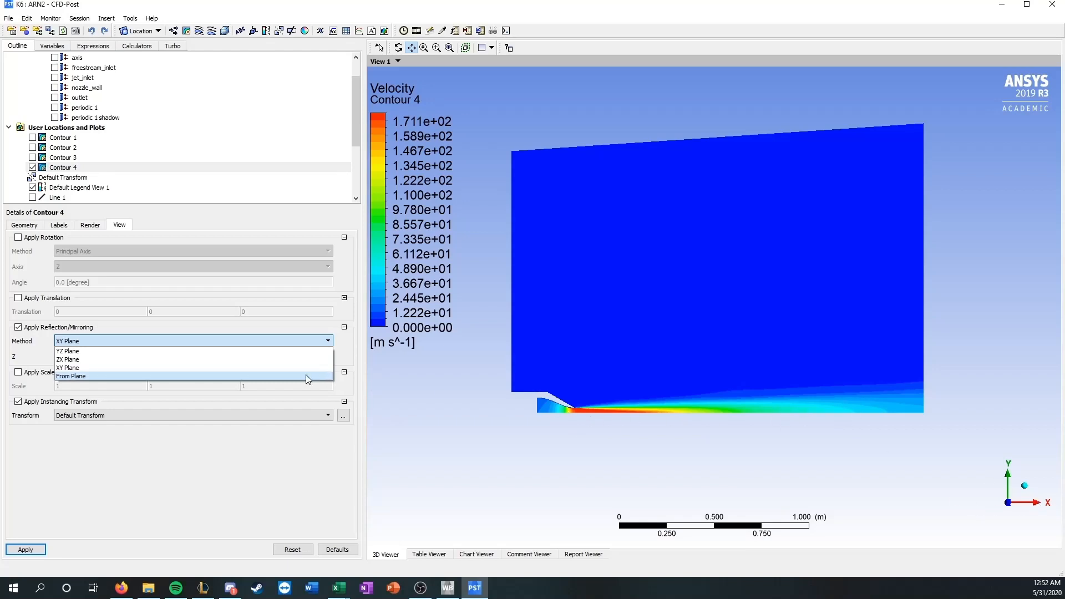
left_click(230, 359)
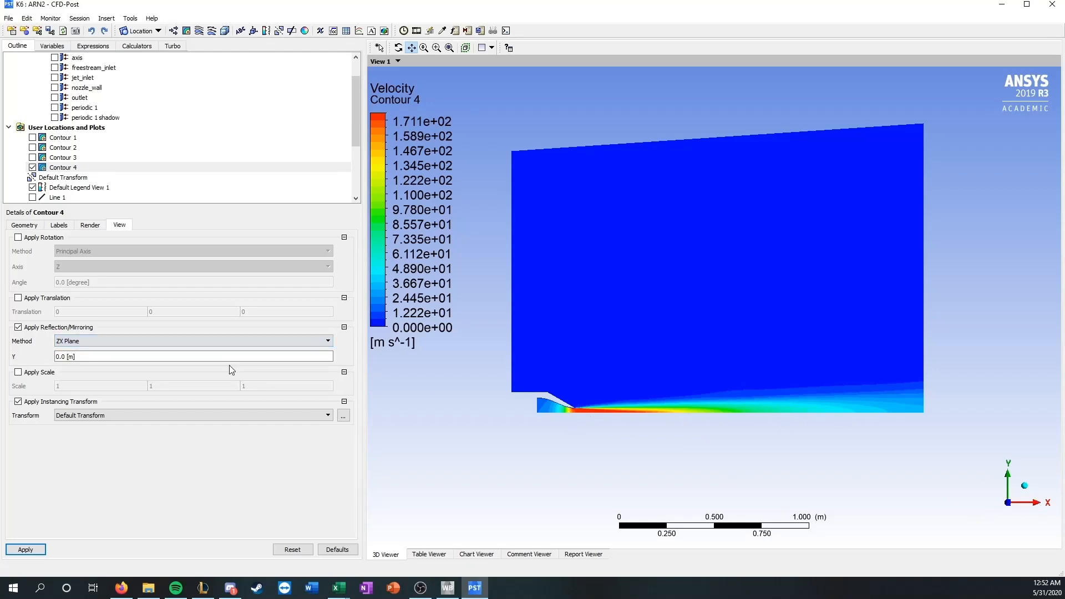
left_click(42, 548)
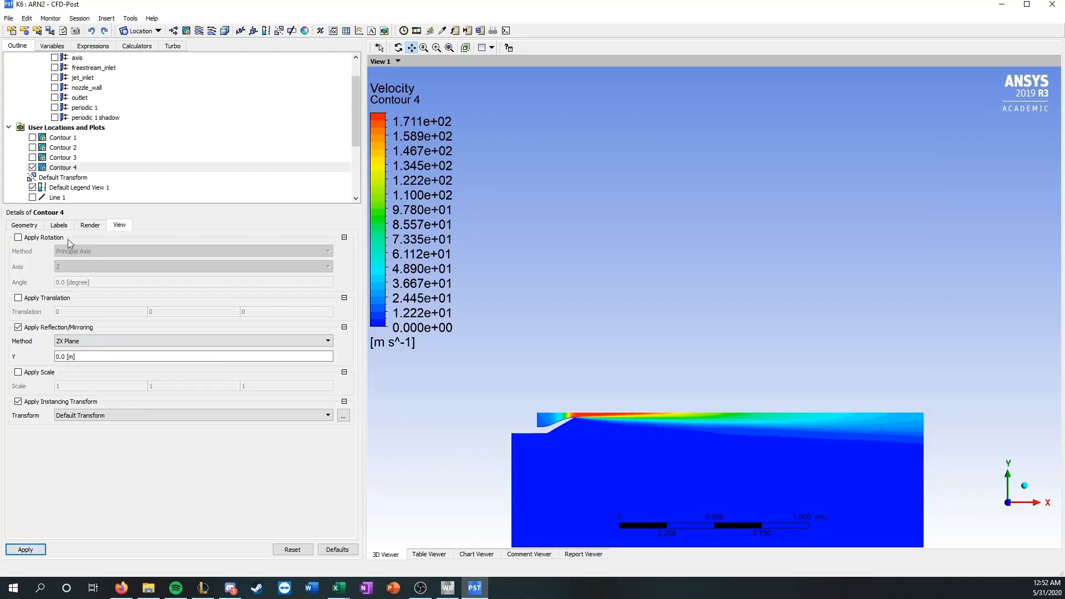
Remove the reflection from Contour 4 and display it together with Contour 1 to show the full jet
left_click(32, 167)
left_click(33, 137)
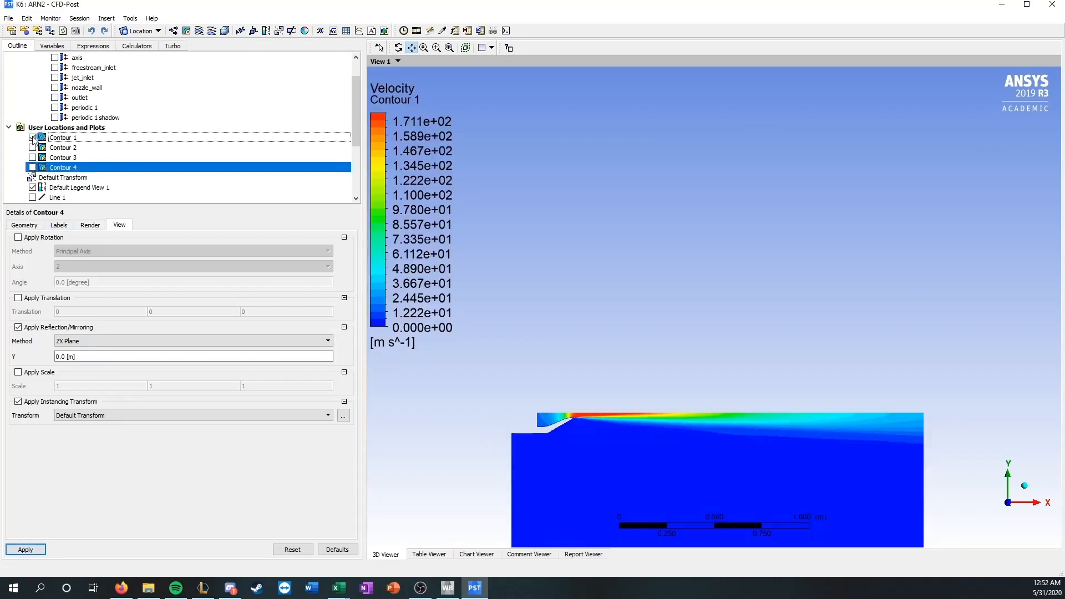
left_click(51, 168)
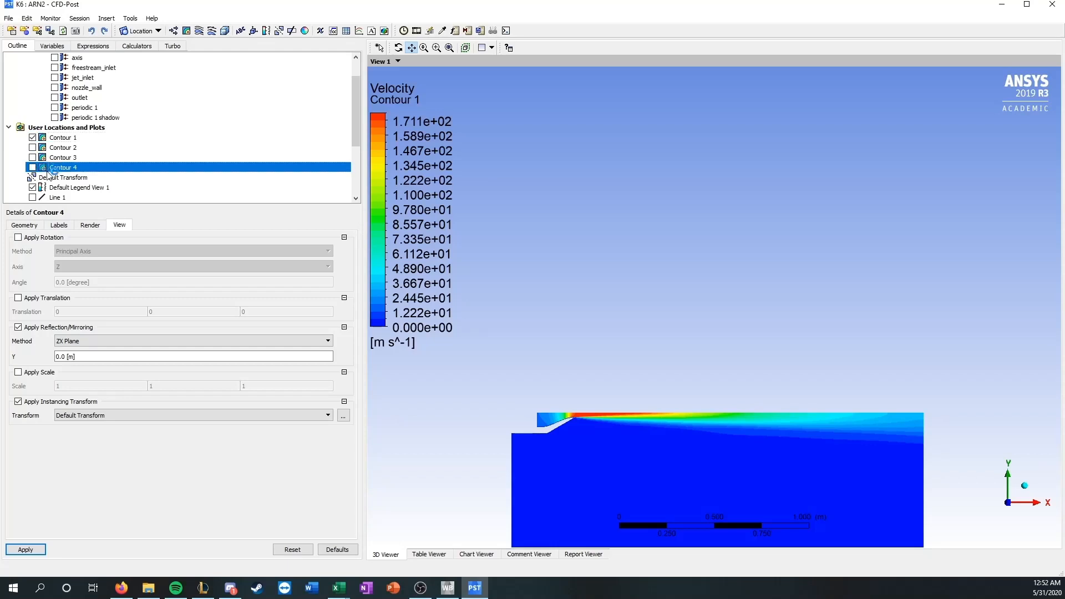
left_click(35, 225)
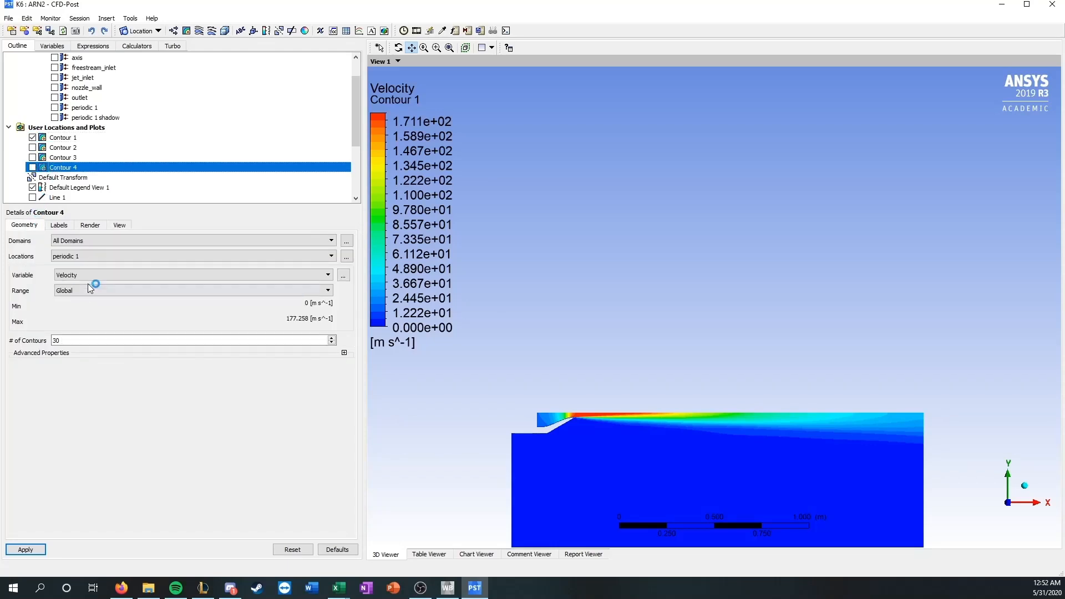
left_click(119, 224)
left_click(18, 326)
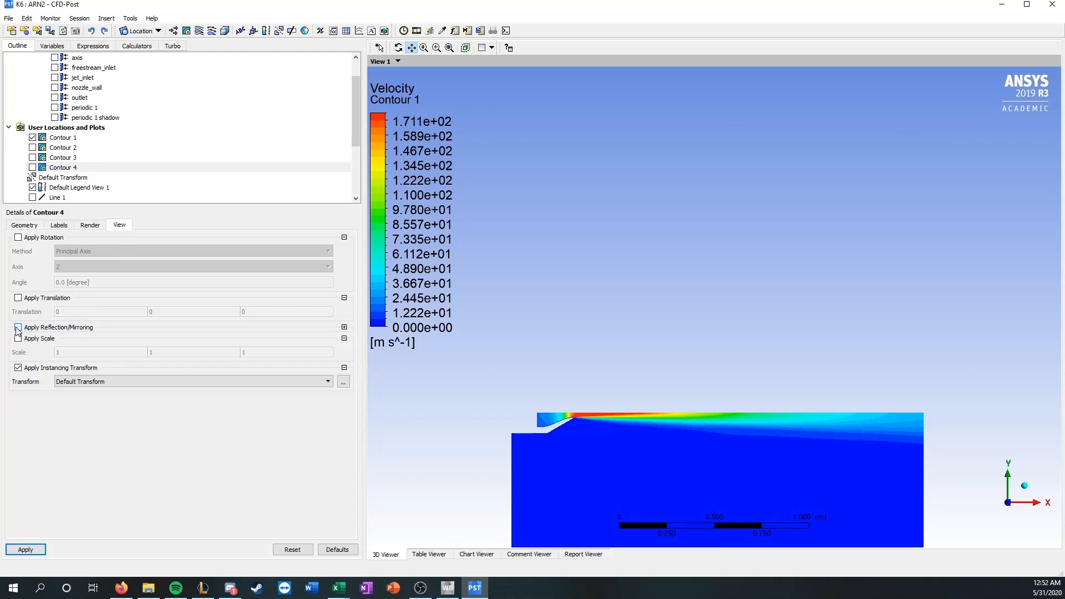
left_click(25, 548)
left_click(32, 167)
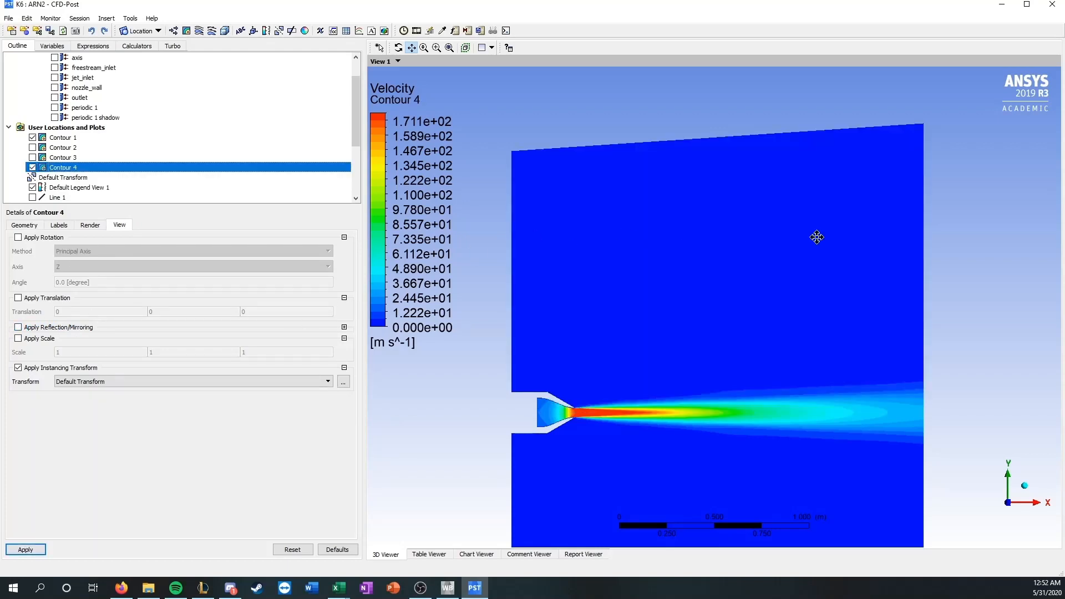
left_click(745, 334)
left_click_drag(746, 334, 746, 238)
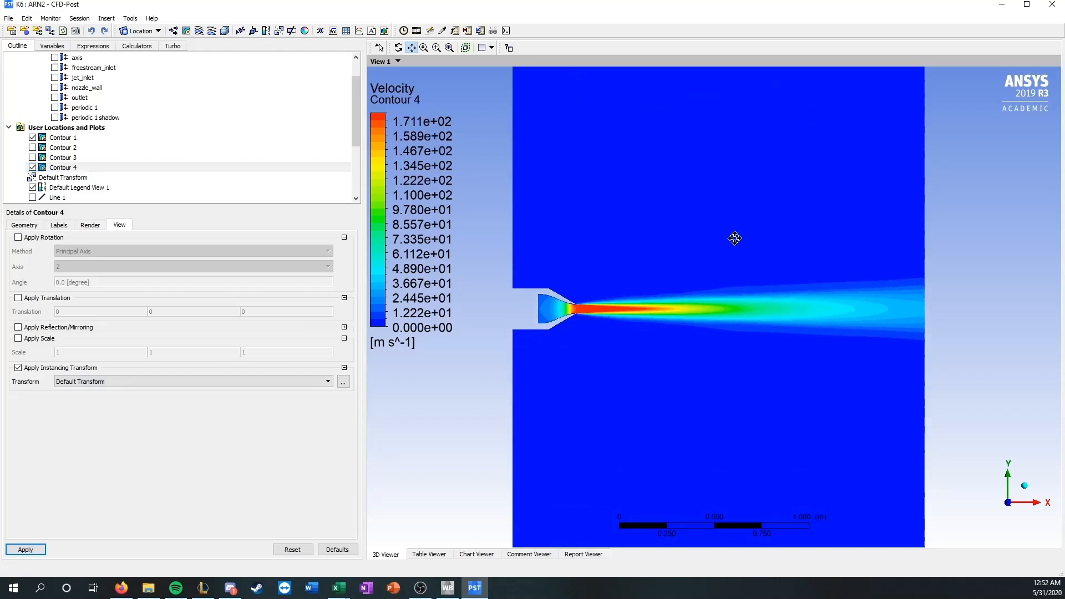
scroll(594, 302, "up", 4)
scroll(584, 305, "up", 4)
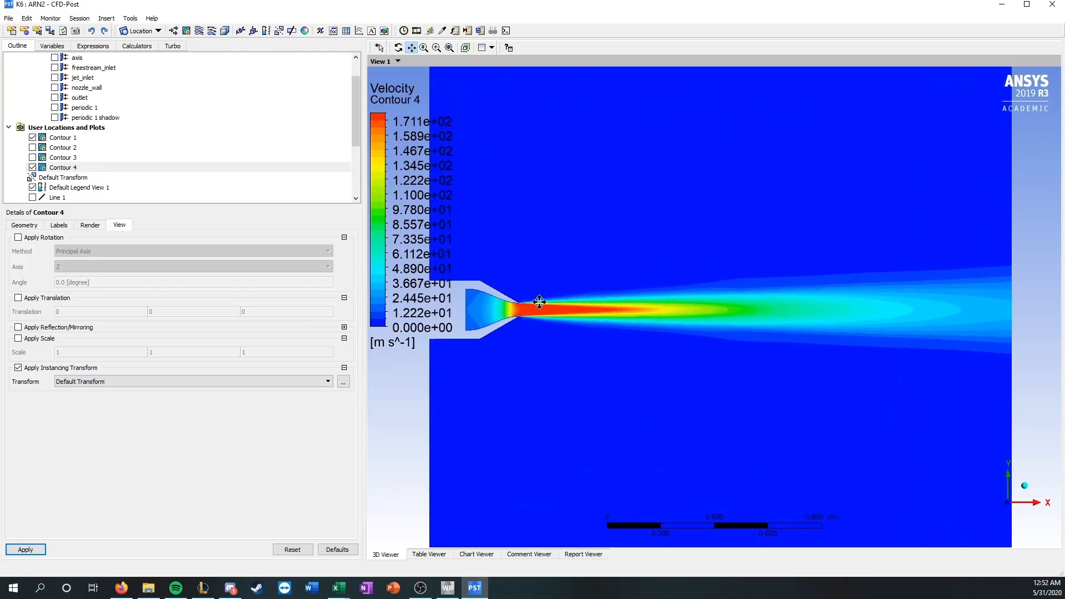
Examine the full jet's velocity contours, both close to the nozzle exit and across the whole domain
left_click_drag(451, 319, 672, 294)
scroll(660, 293, "up", 3)
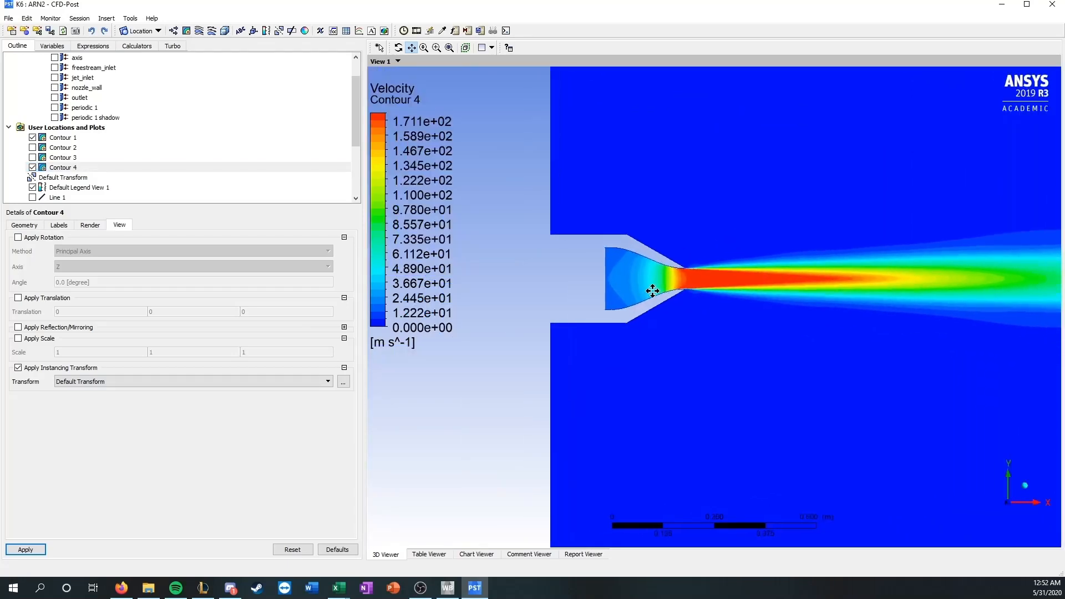
scroll(690, 279, "up", 1)
scroll(690, 279, "up", 1)
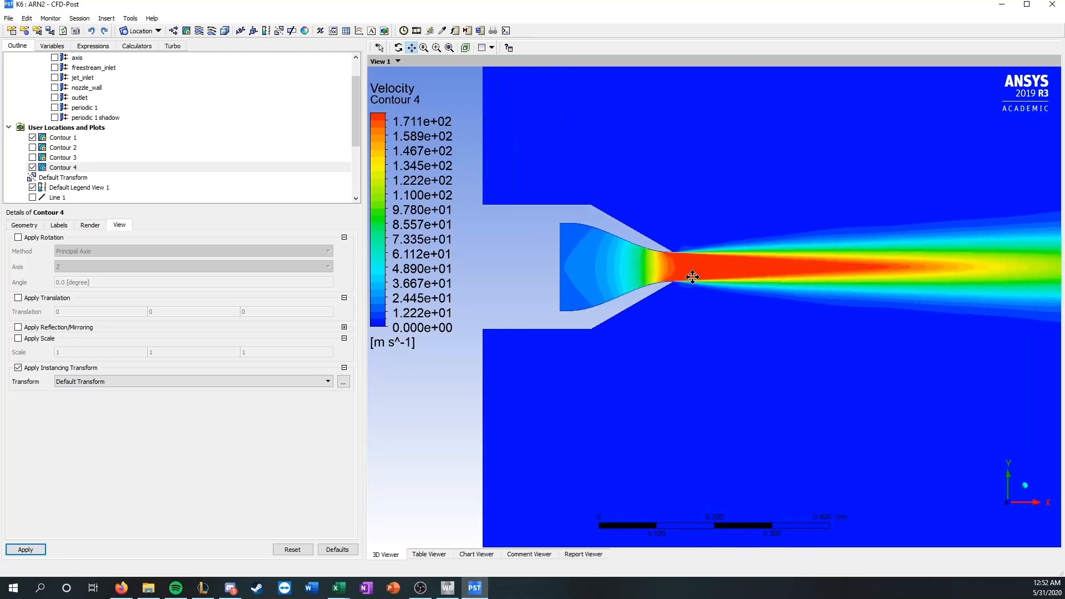
left_click_drag(693, 275, 596, 325)
scroll(670, 307, "down", 3)
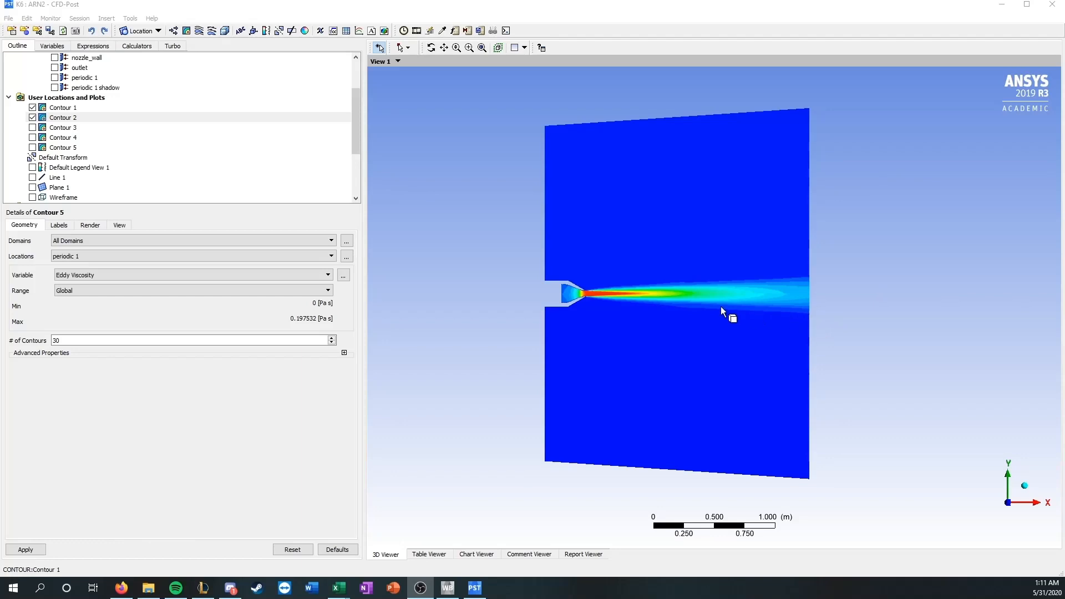
scroll(632, 319, "up", 8)
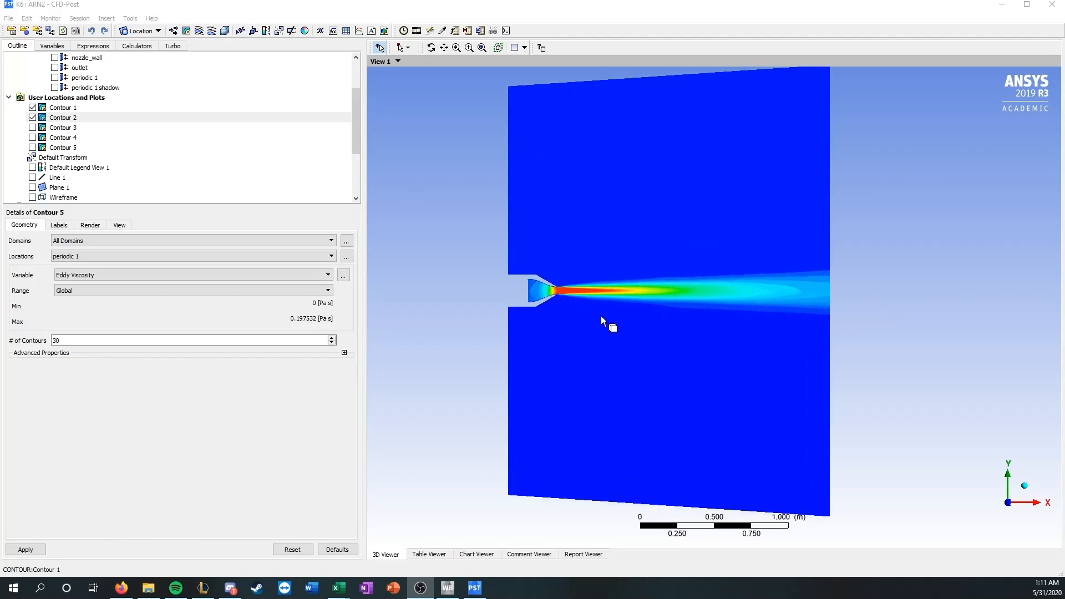
scroll(452, 247, "up", 4)
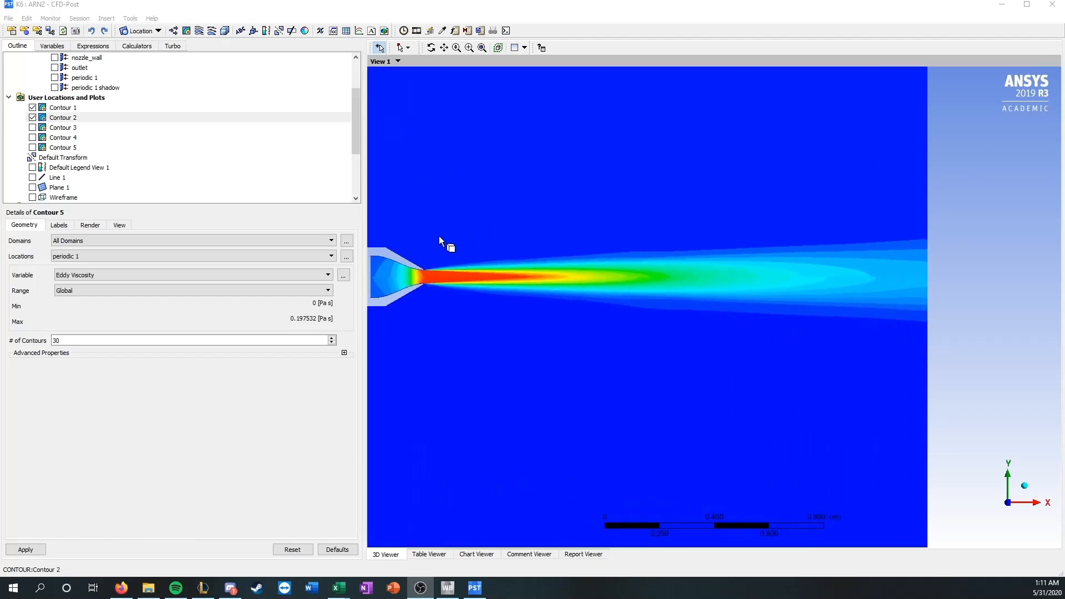
middle_click_drag(435, 252, 509, 259)
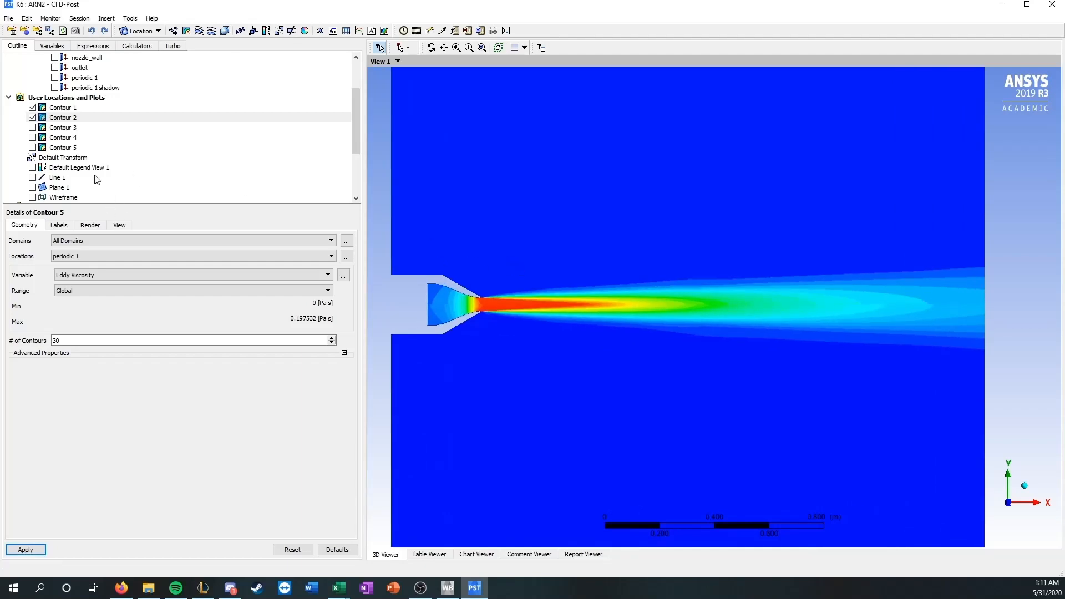
Raise the number of contours of Contour 2 to 30 and finally to 50, applying each value
left_click(62, 108)
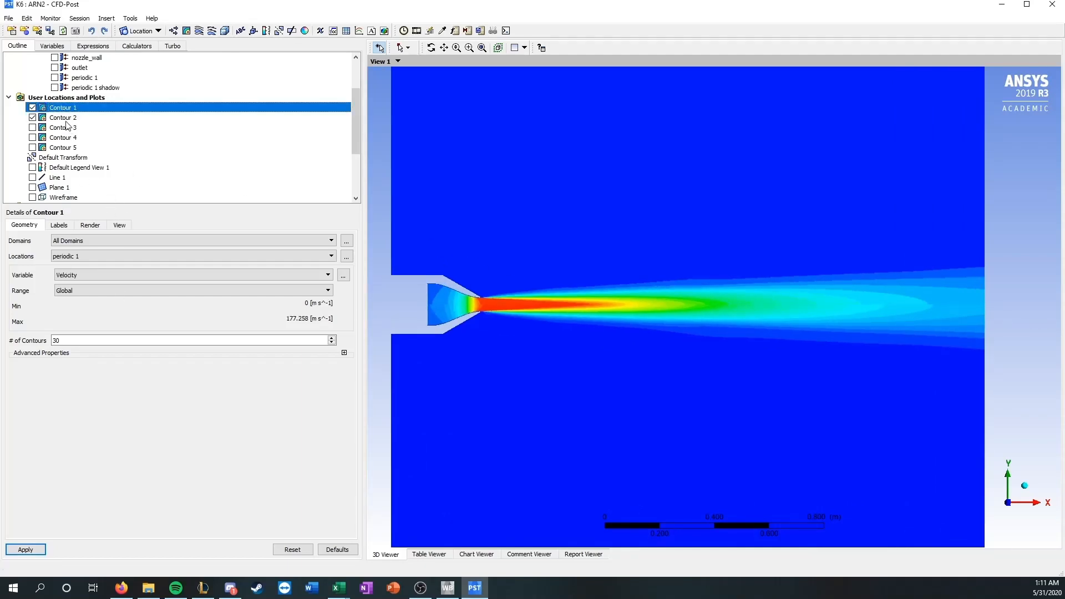
left_click(66, 121)
left_click_drag(72, 341, 32, 343)
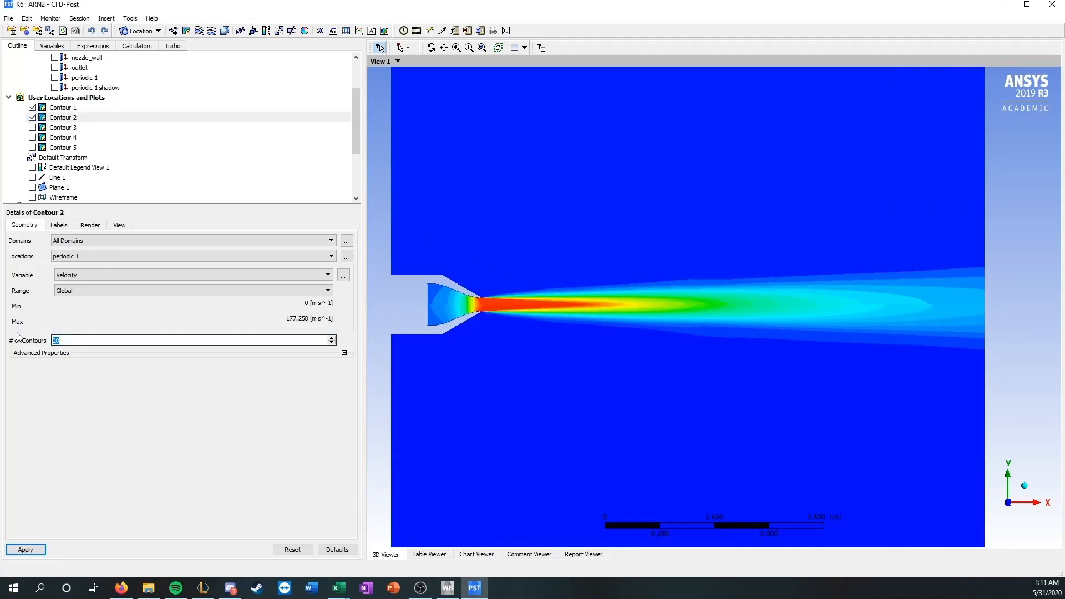
type("3")
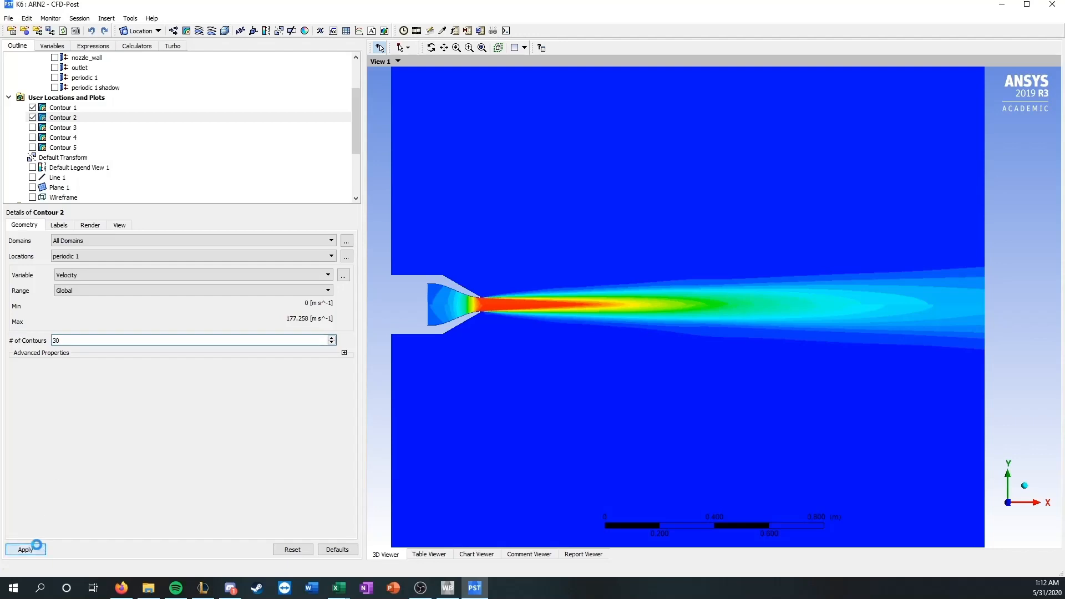
left_click(25, 549)
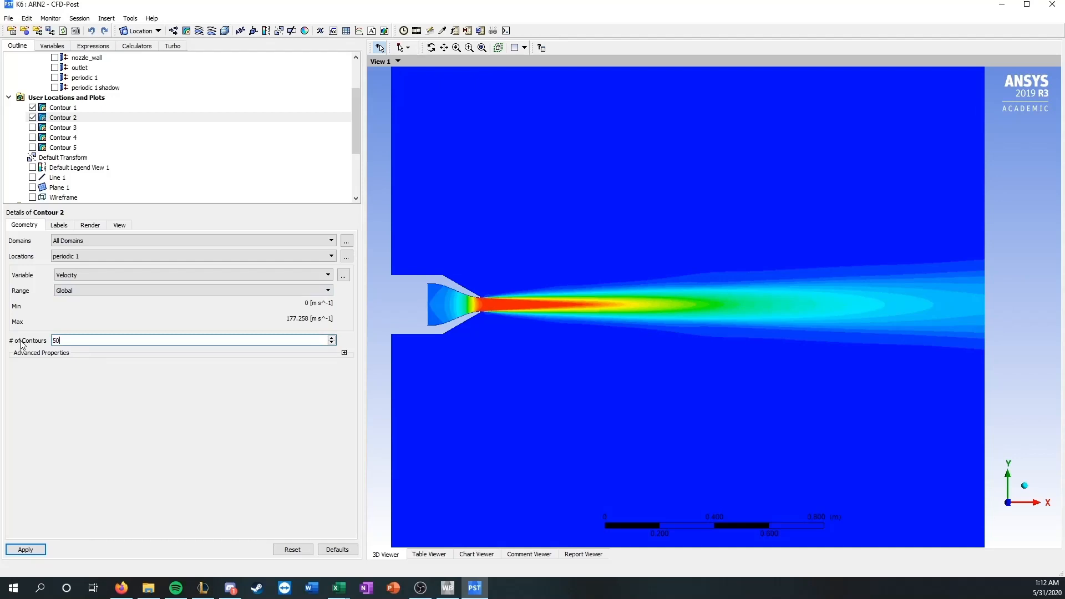
left_click(24, 549)
Set the number of contours of Contour 1 to 50 and apply the change
left_click(61, 109)
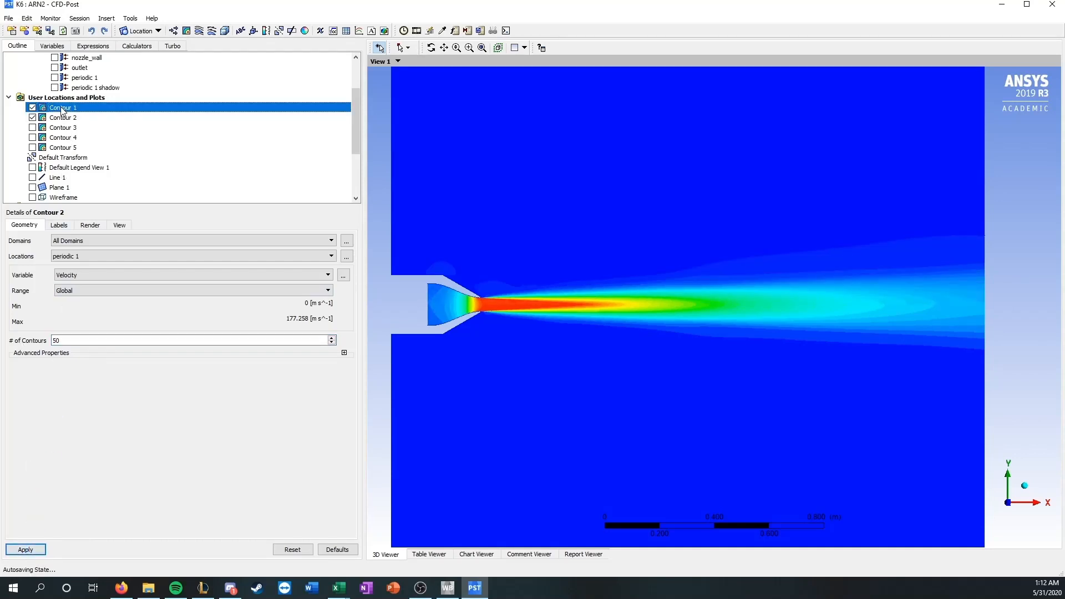
double_click(77, 340)
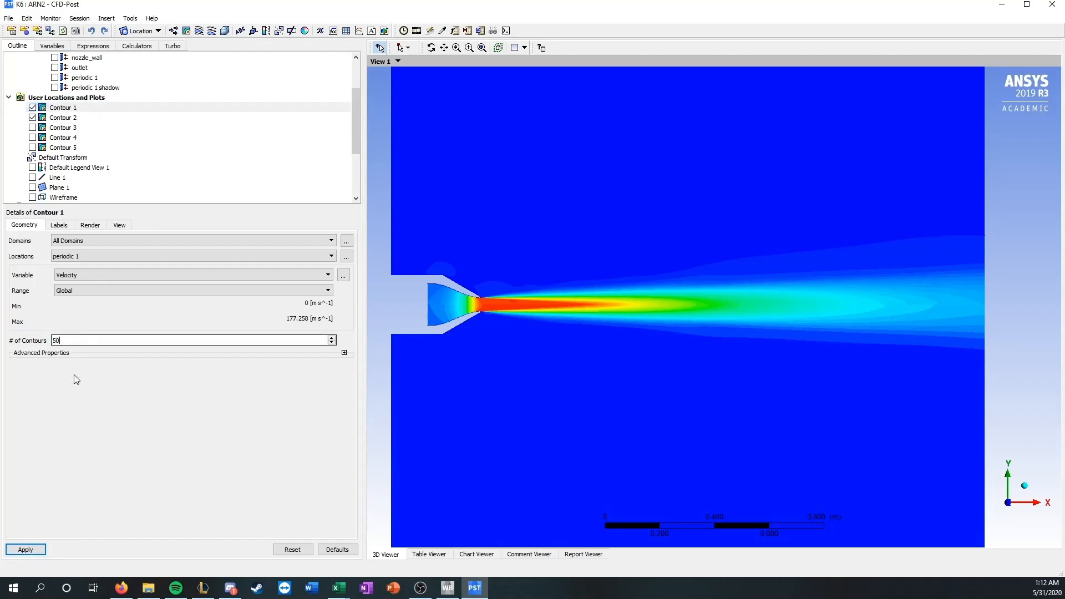
left_click(27, 549)
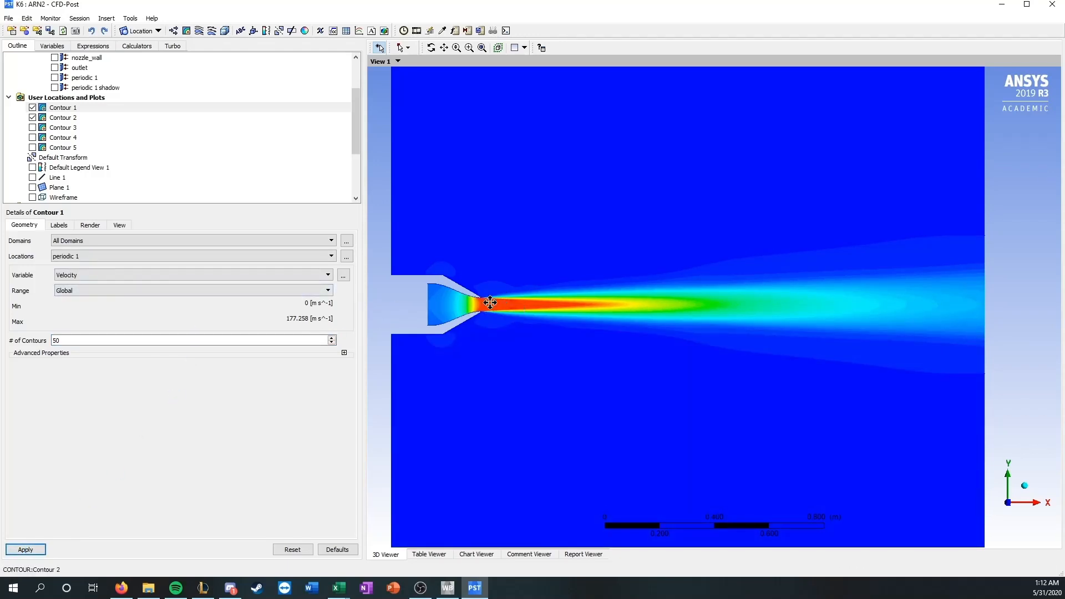
Hide Contour 1 and Contour 2, and display Contour 4 and Contour 5 to show the full jet's eddy viscosity
middle_click_drag(490, 302, 517, 315, "ctrl")
scroll(471, 331, "up", 5)
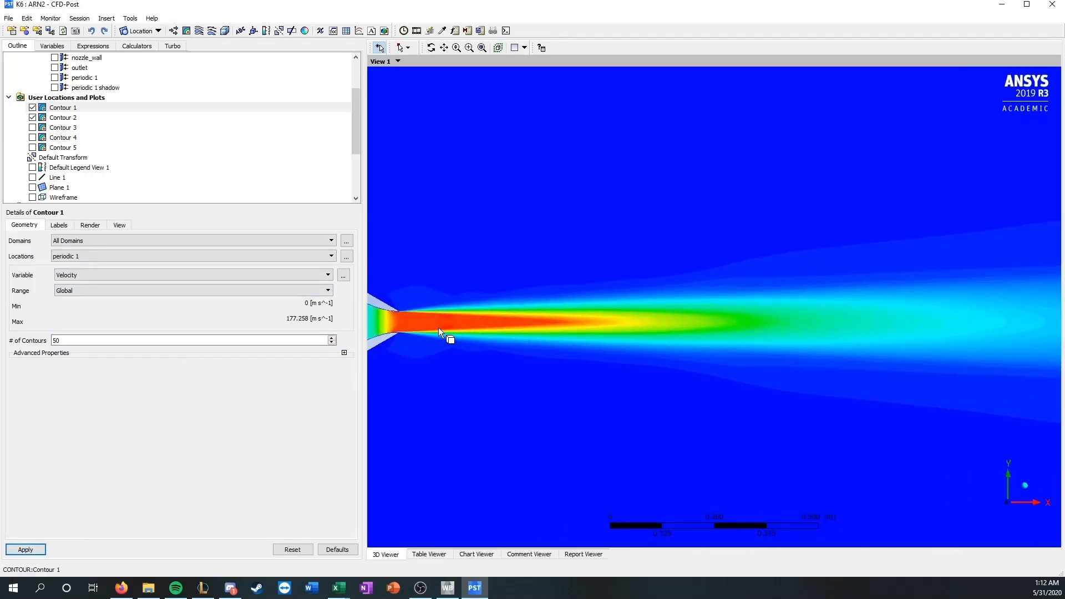
scroll(437, 328, "up", 2)
mouse_move(435, 327)
middle_mouse_down("ctrl")
mouse_move(464, 316)
mouse_move(438, 320)
middle_mouse_up("ctrl")
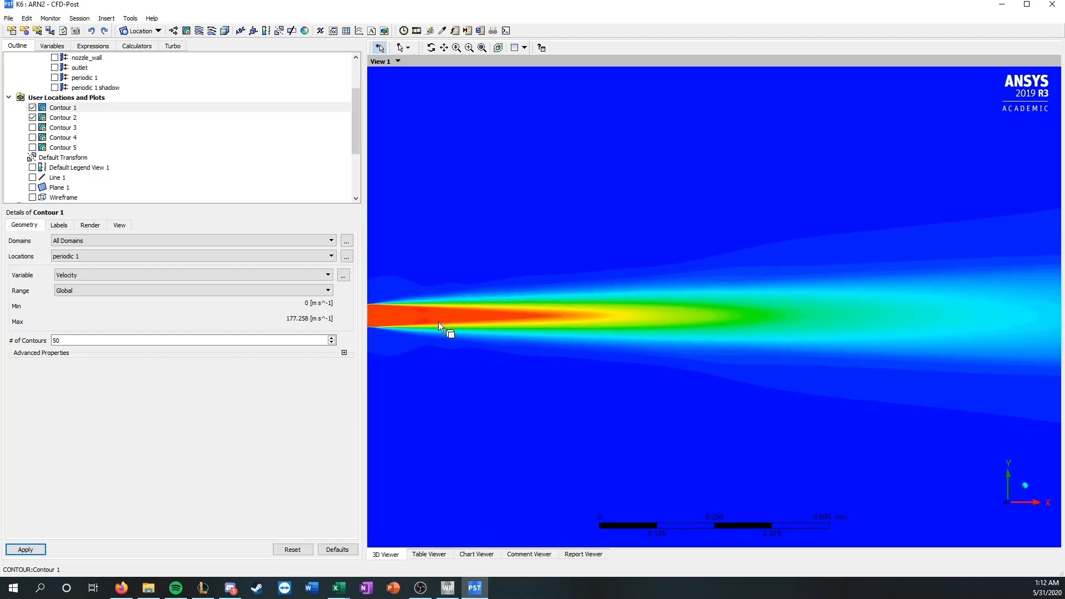
scroll(543, 274, "down", 5)
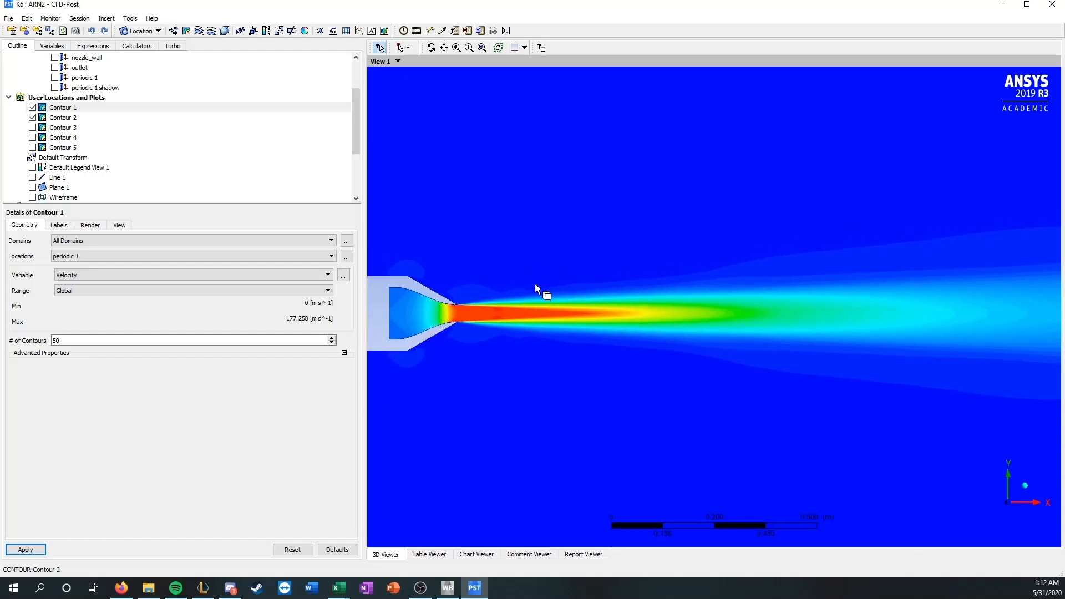
left_click(31, 107)
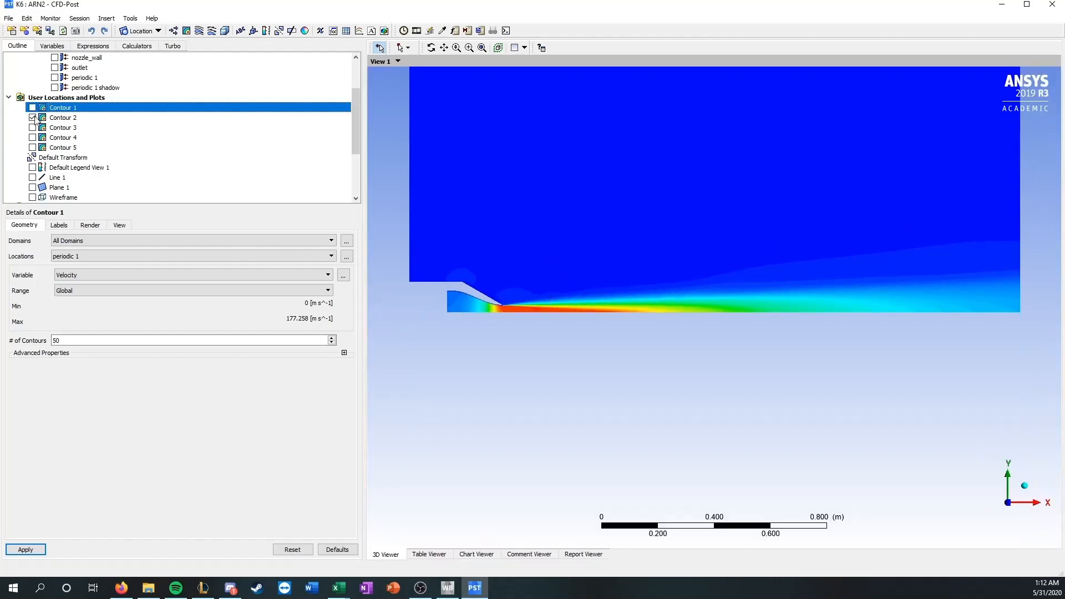
left_click(31, 117)
left_click(32, 146)
left_click(32, 137)
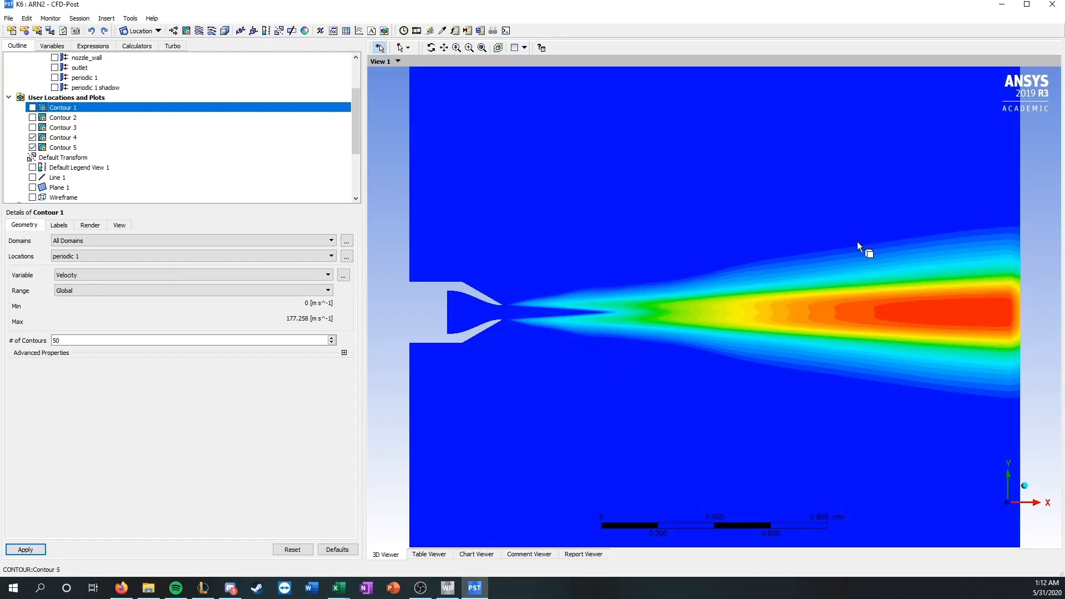
middle_click_drag(726, 341, 697, 388)
scroll(696, 388, "down", 1)
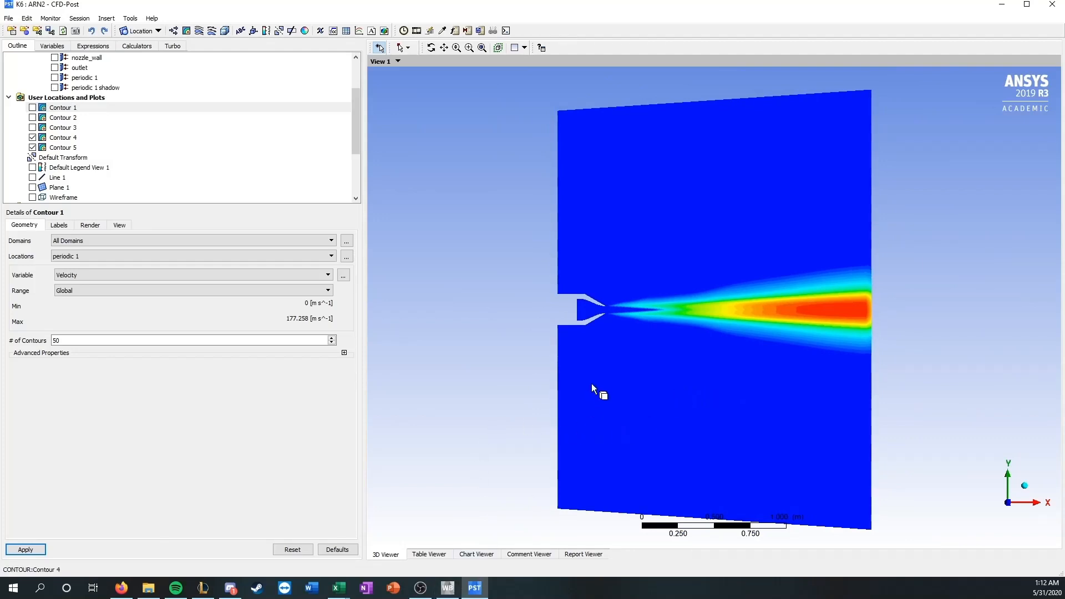
Look at the ARN2 nozzle drawing in the NASA PDF in Firefox, check the Workbench project schematic, and return to CFD-Post
left_click(132, 580)
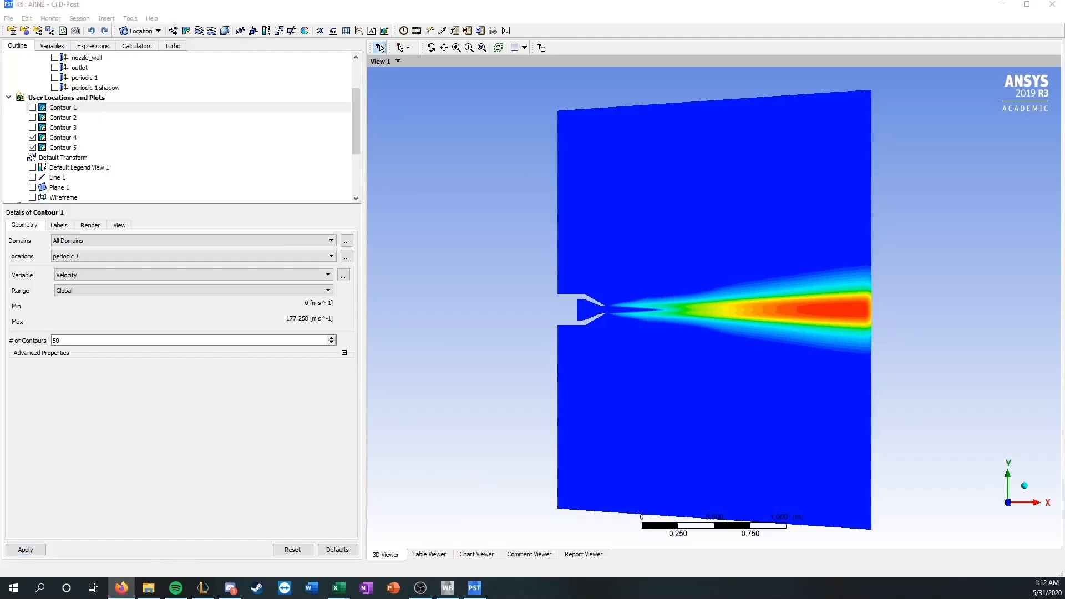
key("alt+Tab")
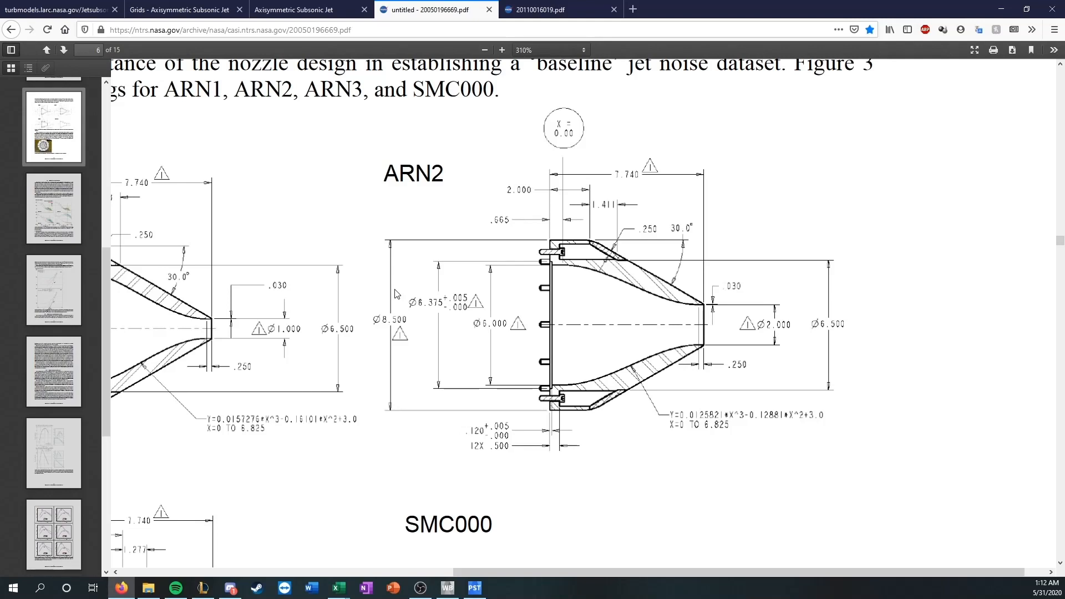
left_click(447, 587)
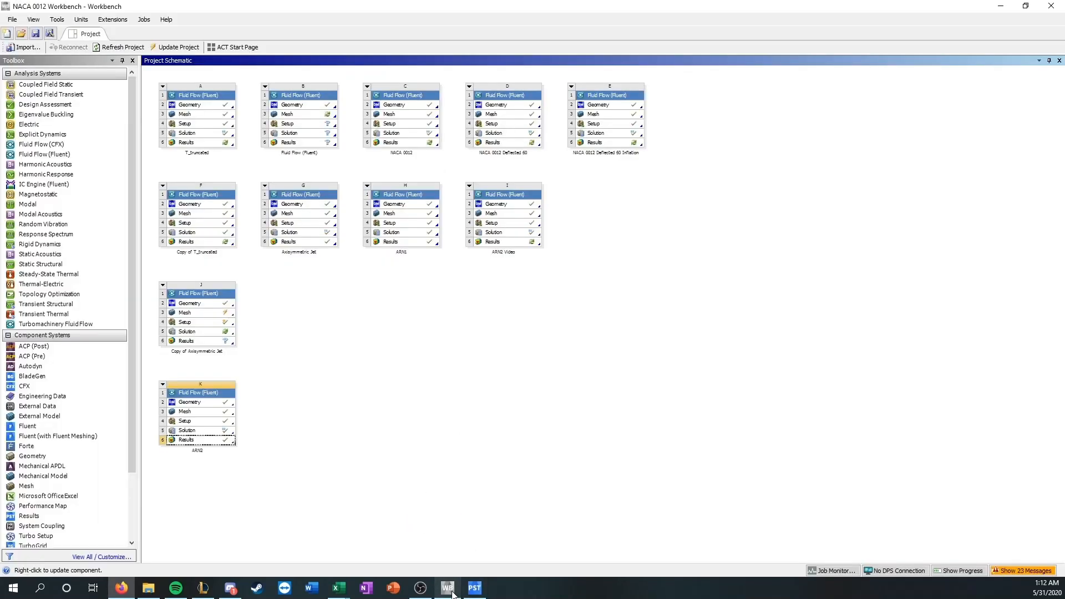
left_click(474, 587)
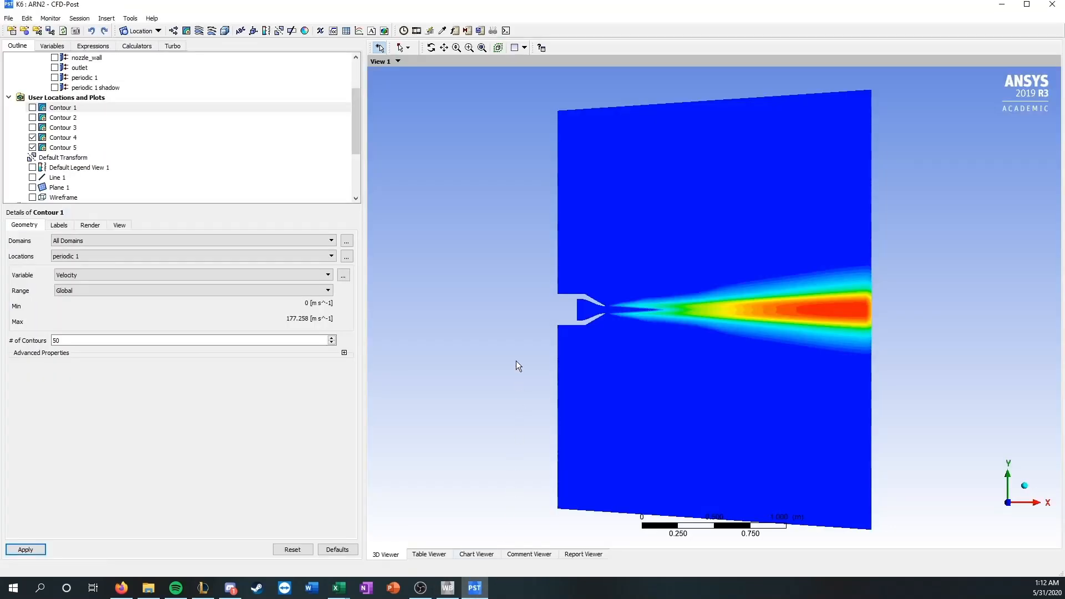